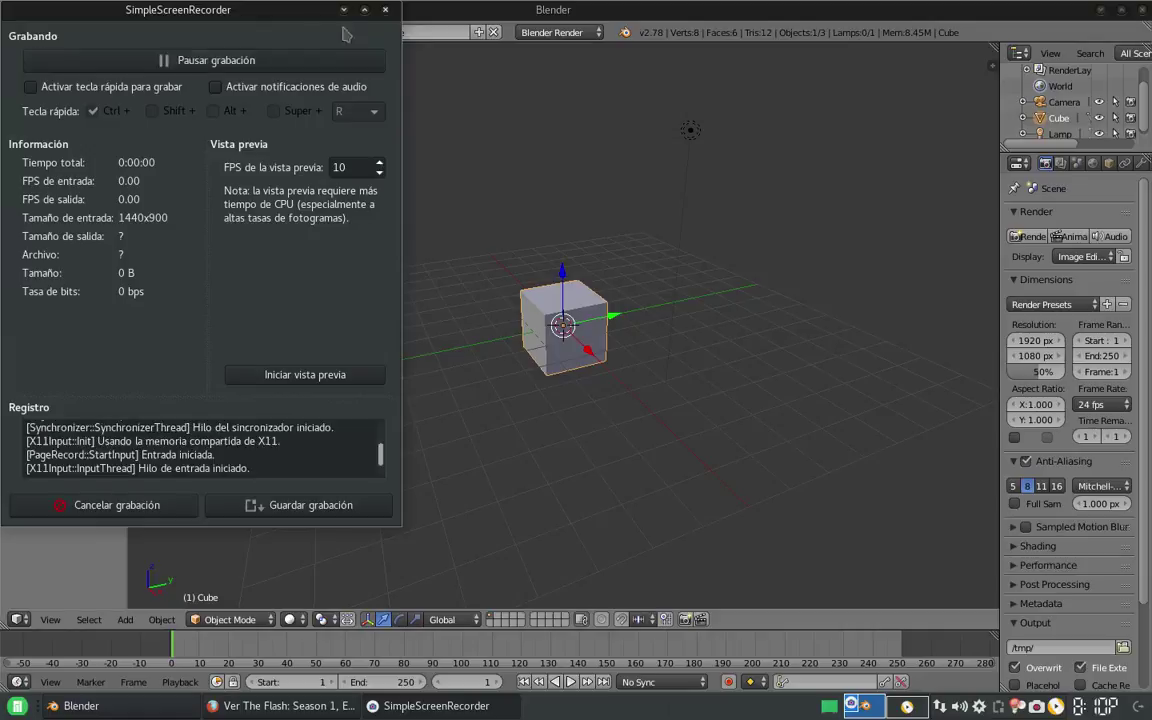
Turn the properties area into an image editor, widen the panels, and load thanos 3 quarters.jpg from Imágenes.
click(1018, 162)
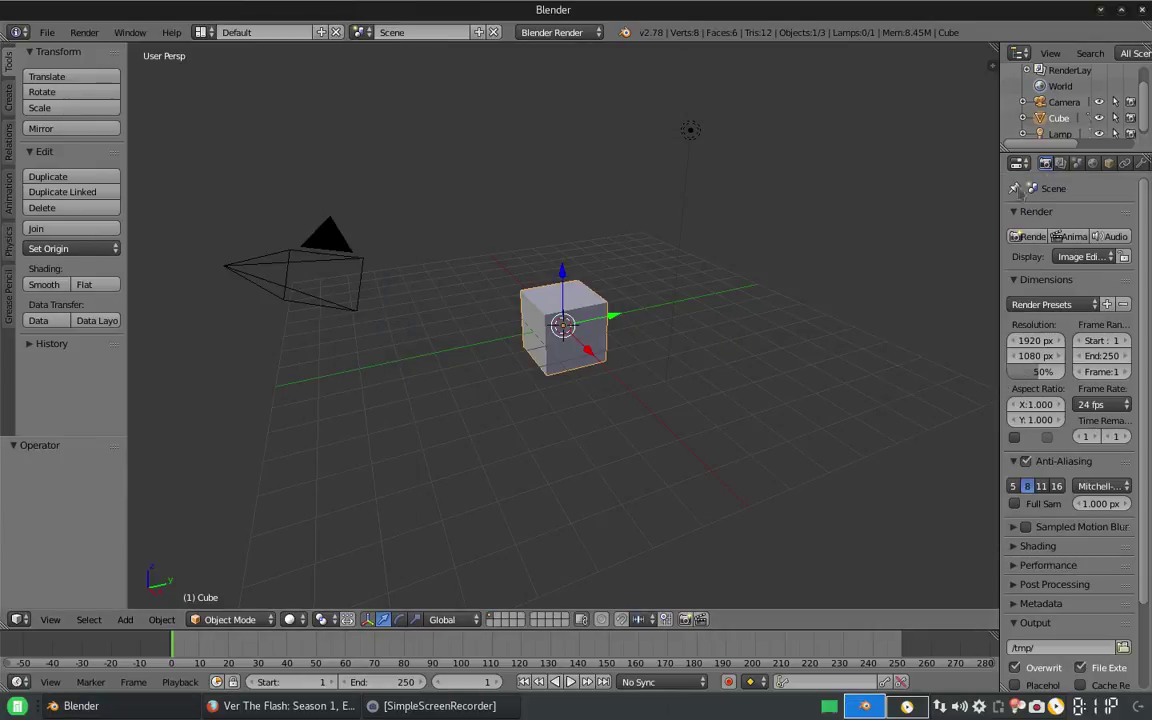
click(951, 288)
drag(999, 512, 925, 512)
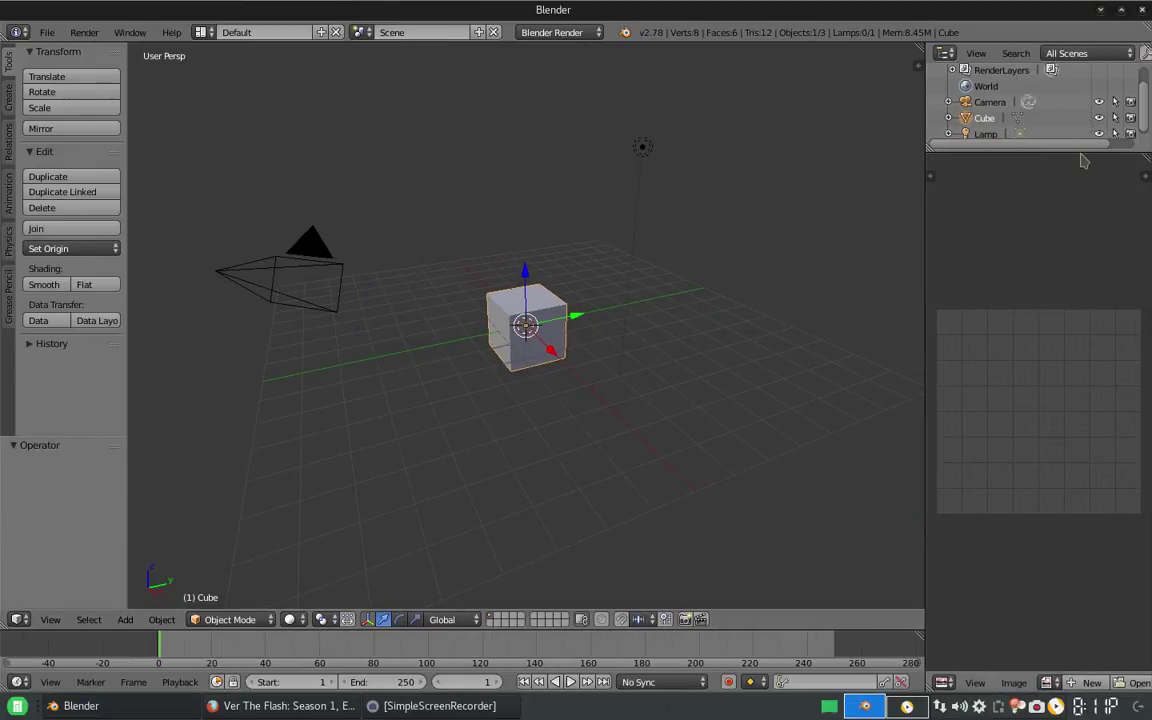
drag(1081, 152, 1081, 372)
click(943, 682)
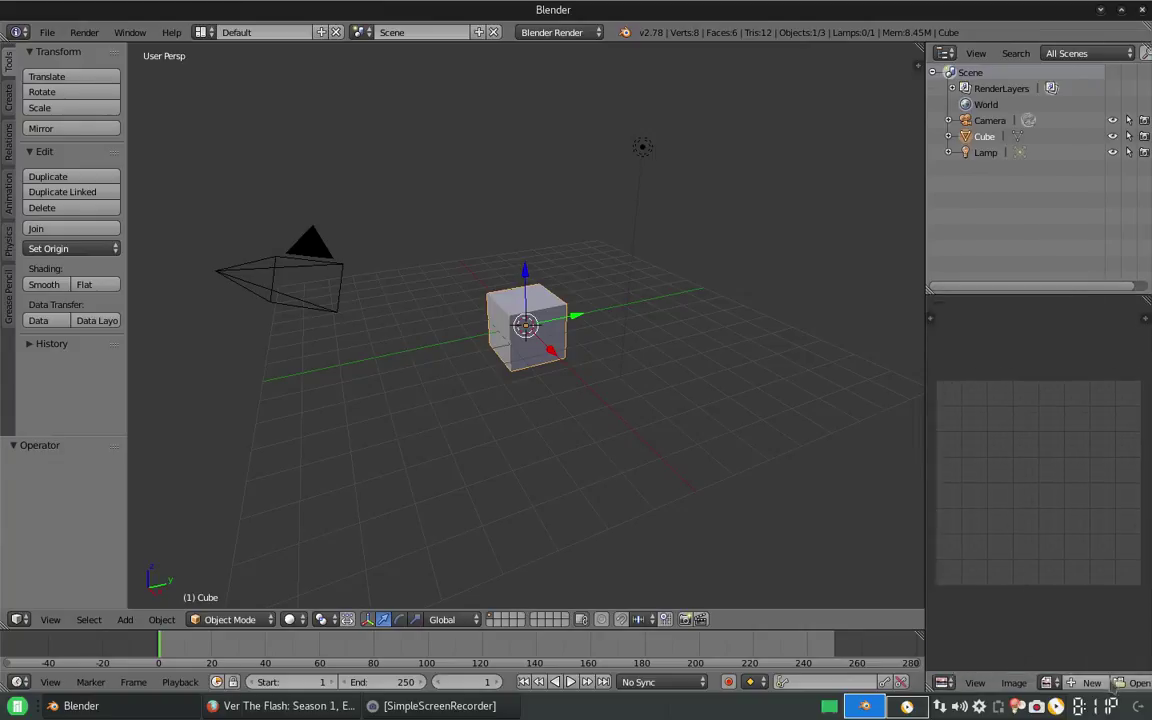
click(1137, 682)
click(48, 300)
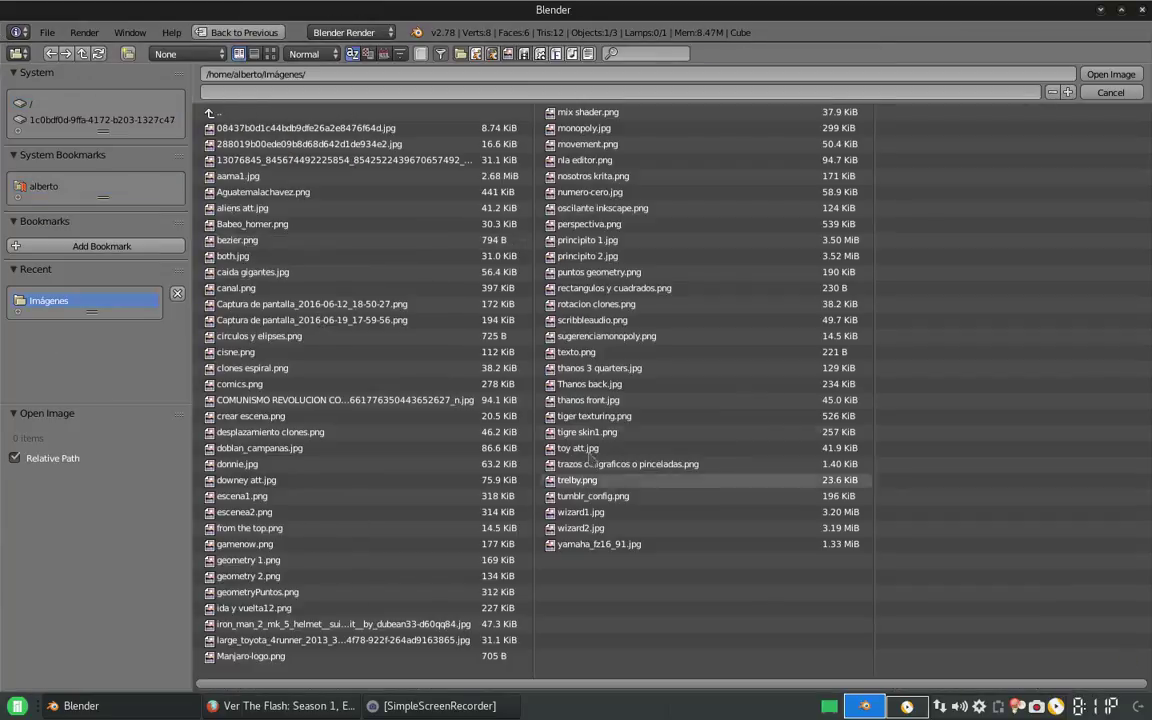
double_click(850, 496)
scroll(990, 463, down, 3)
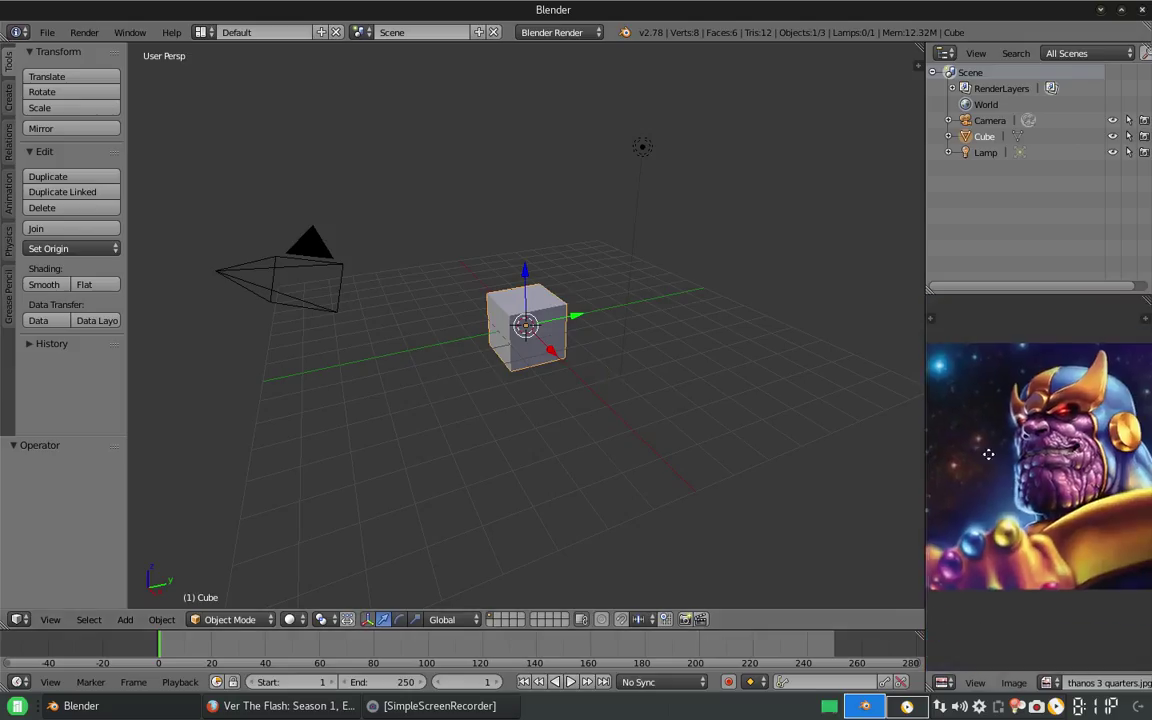
Turn the outliner into a second image editor showing thanos front.jpg, then view the cube from the front.
click(944, 53)
click(860, 380)
click(1120, 283)
click(88, 302)
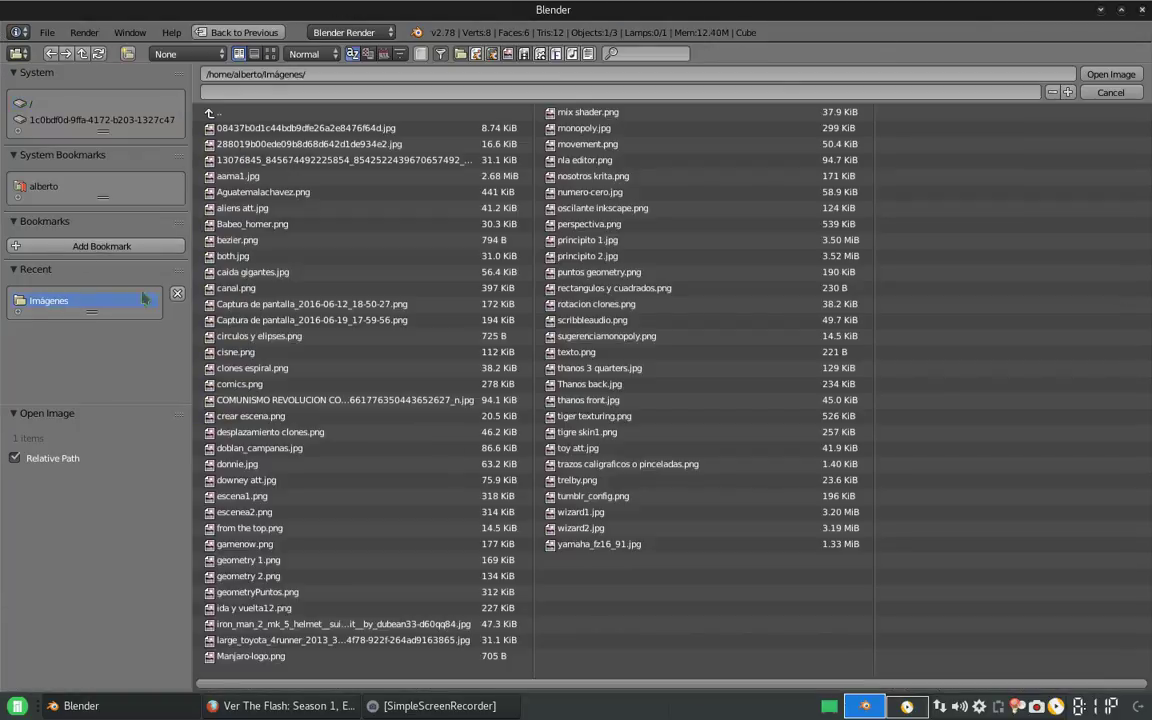
double_click(590, 400)
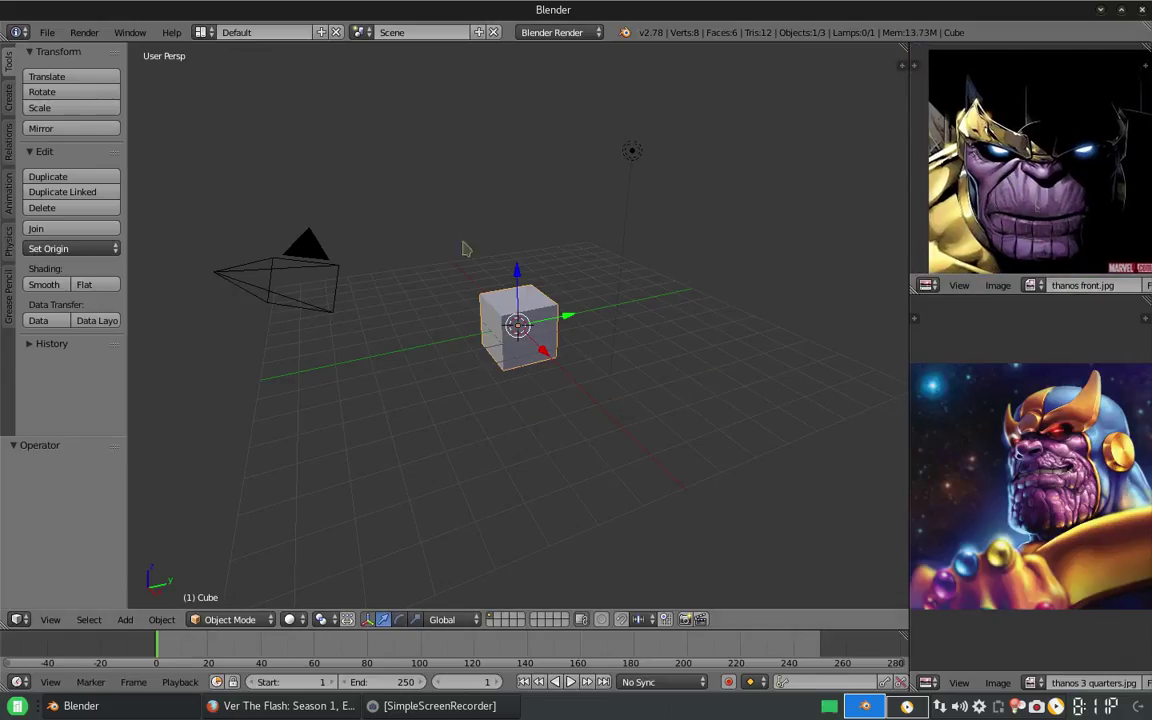
key(KP_1)
middle_drag(527, 342, 491, 326)
Add a level-2 Subdivision Surface modifier to the cube and apply it.
click(928, 287)
click(985, 521)
click(1049, 53)
key(ctrl+2)
click(972, 160)
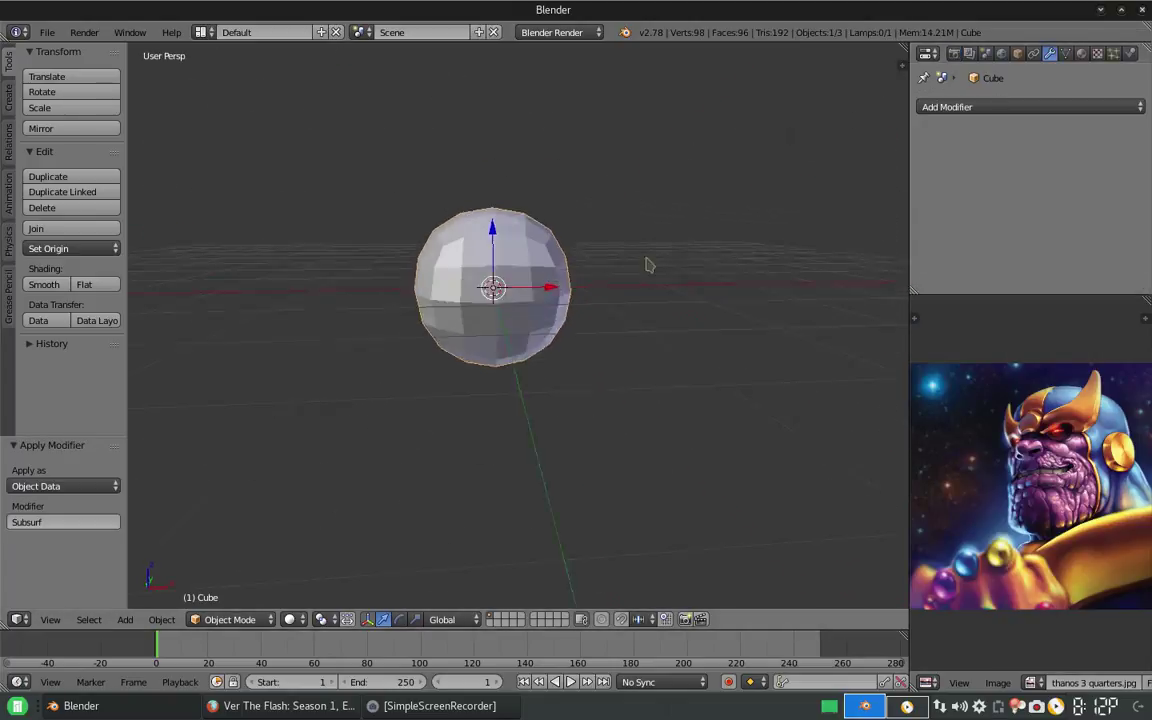
middle_drag(648, 262, 560, 380)
scroll(509, 508, up, 3)
In Edit Mode, select an edge of the sphere and flatten it vertically with S Z 0.
key(Tab)
middle_drag(509, 508, 470, 430)
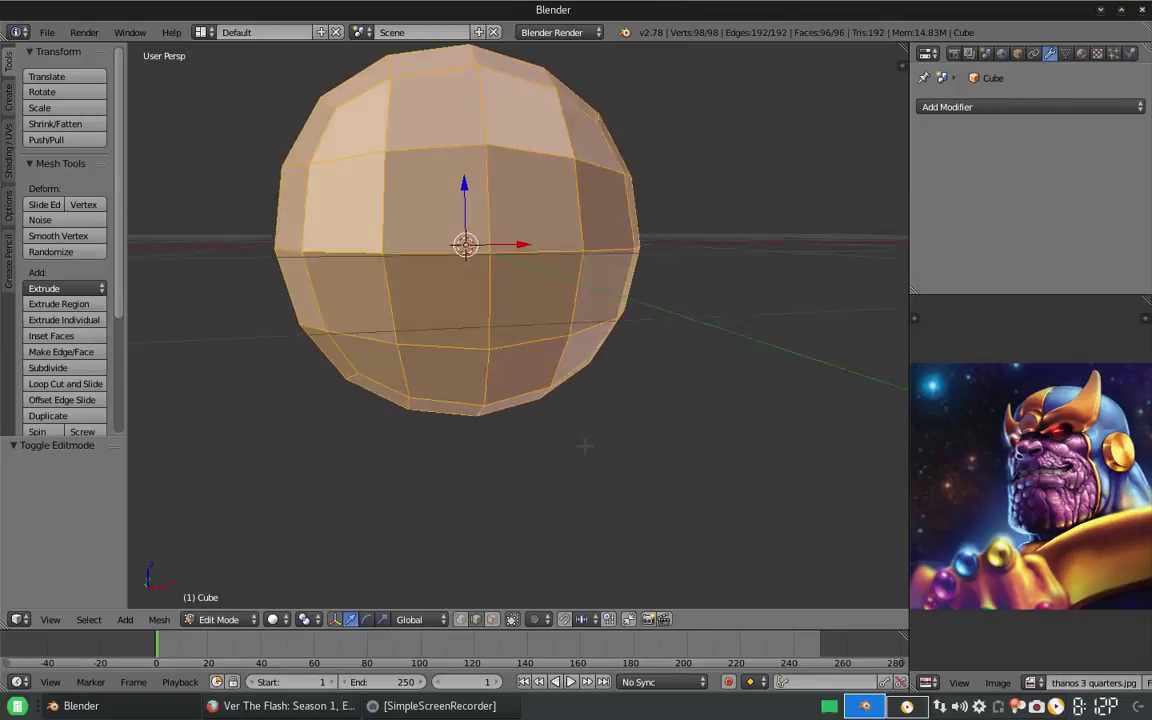
right_click(372, 378)
key(s)
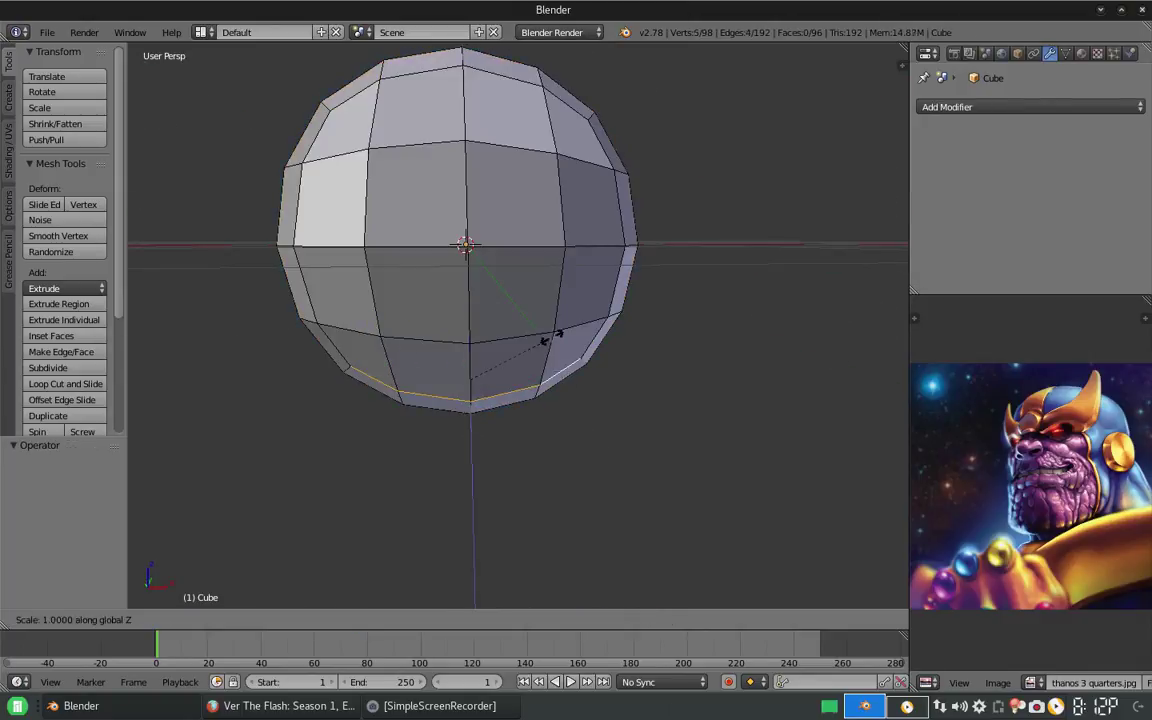
key(z)
key(0)
key(Return)
Add another vertex to the selection and move it vertically with G Z.
middle_drag(548, 337, 470, 300)
shift+right_click(398, 318)
key(g)
key(z)
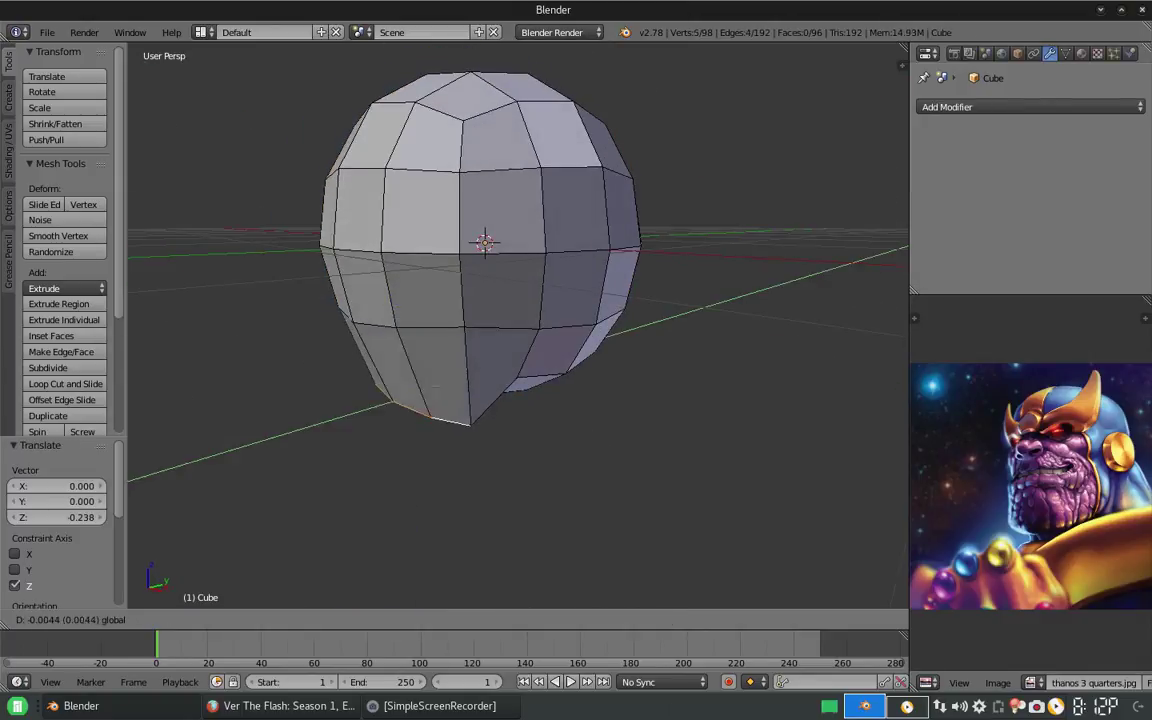
click(400, 320)
middle_drag(400, 320, 450, 552)
key(a)
Extrude the underside faces downward, move them vertically, and flatten them with S Z 0.
shift+right_click(549, 336)
mouse_move(549, 336)
middle_down()
mouse_move(577, 452)
mouse_move(600, 430)
mouse_move(638, 443)
mouse_move(630, 490)
middle_up()
shift+right_click(560, 400)
key(e)
click(620, 460)
key(g)
key(z)
click(638, 443)
key(s)
key(z)
key(0)
key(Return)
Move a lower-head face vertically and extrude it outward twice to form the jaw.
right_click(500, 345)
middle_drag(500, 345, 560, 300)
key(g)
key(z)
click(545, 377)
mouse_move(545, 377)
middle_down()
mouse_move(530, 400)
mouse_move(555, 420)
mouse_move(567, 403)
mouse_move(483, 590)
middle_up()
key(e)
click(556, 428)
key(e)
click(567, 403)
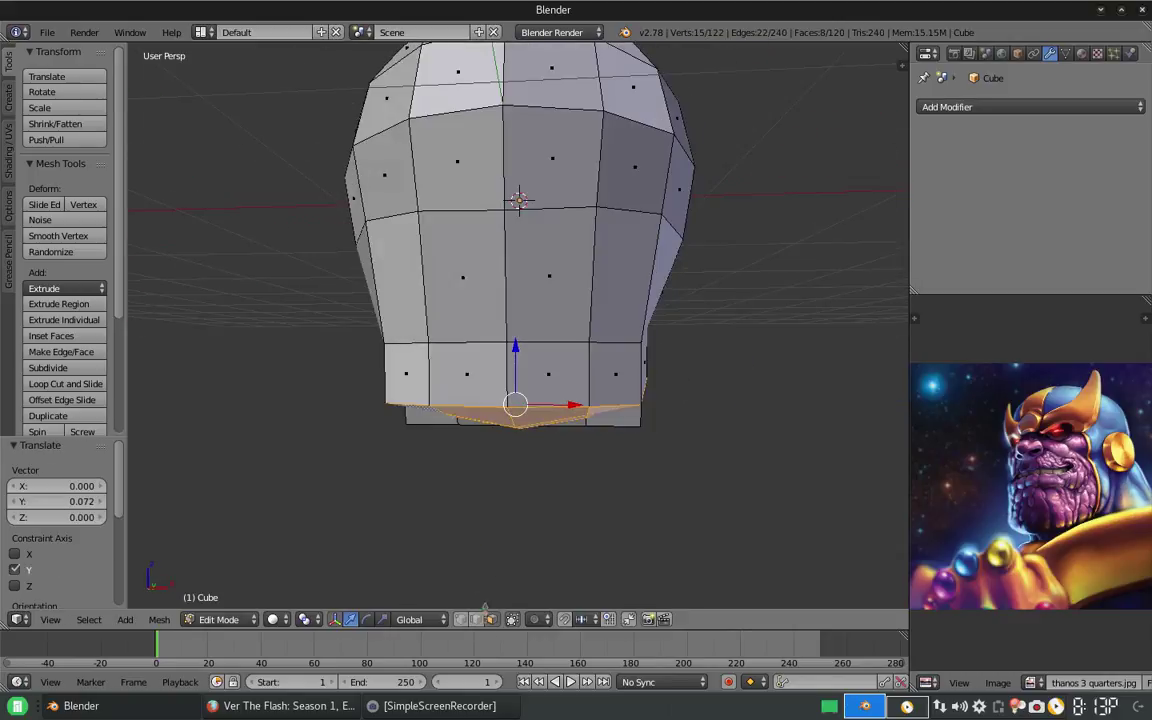
Move the lower front faces vertically, then again with proportional (soft falloff) editing.
middle_drag(475, 405, 440, 380)
right_click(440, 360)
key(g)
key(z)
click(440, 353)
key(o)
key(g)
key(z)
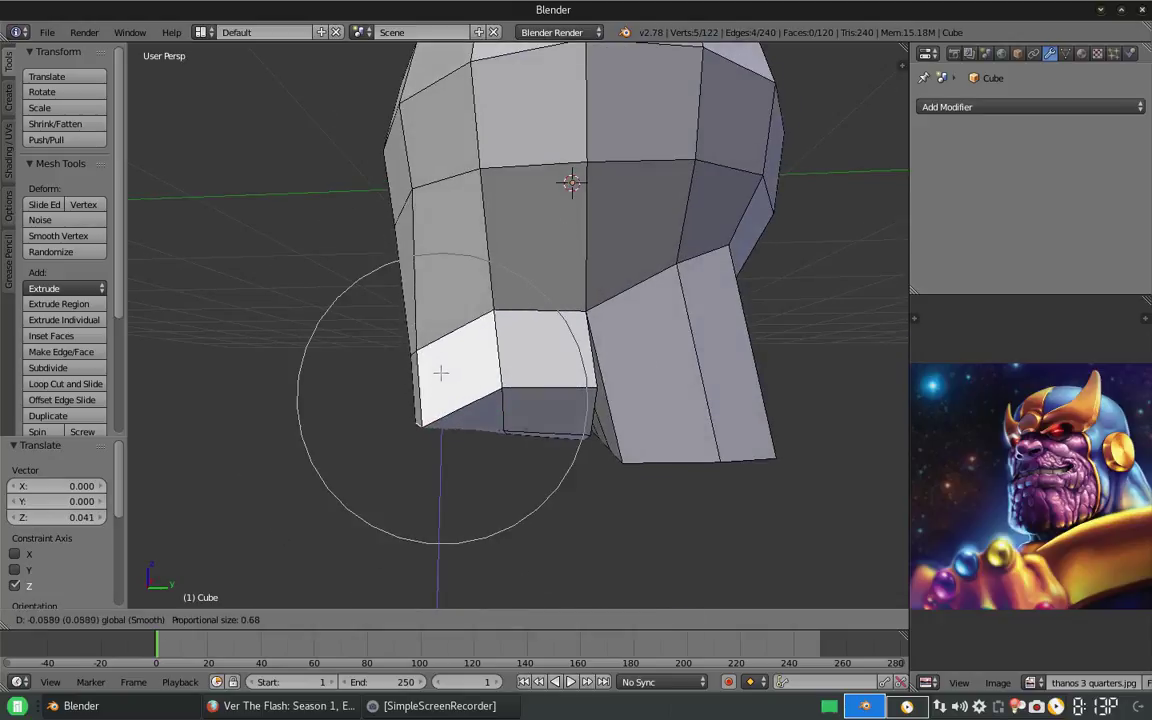
click(433, 396)
middle_drag(433, 396, 458, 553)
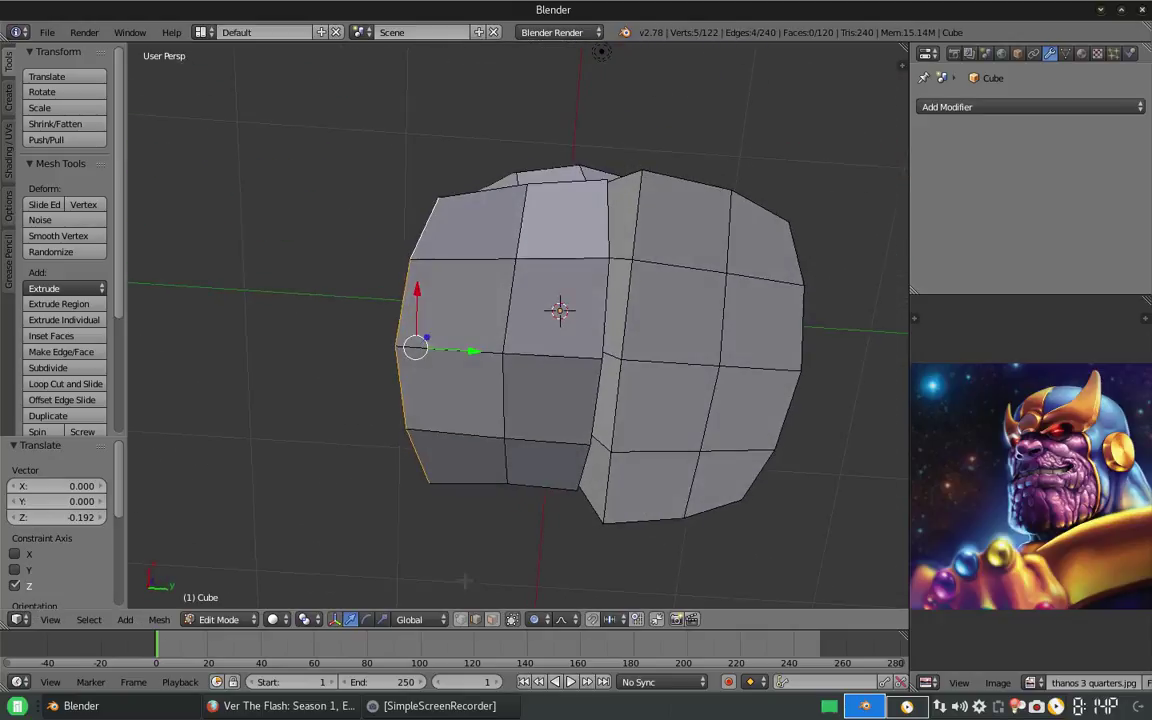
Circle-select the bottom front faces, move them, and flatten them with S Z 0.
key(c)
drag(501, 334, 501, 437)
mouse_move(501, 437)
middle_down()
mouse_move(509, 424)
mouse_move(541, 572)
middle_up()
key(Escape)
key(g)
click(509, 424)
key(s)
key(z)
key(0)
key(Return)
Move and flatten the bottom vertices into a flat base, then return to Object Mode.
alt+click(583, 373)
key(g)
middle_drag(583, 373, 600, 380)
click(583, 370)
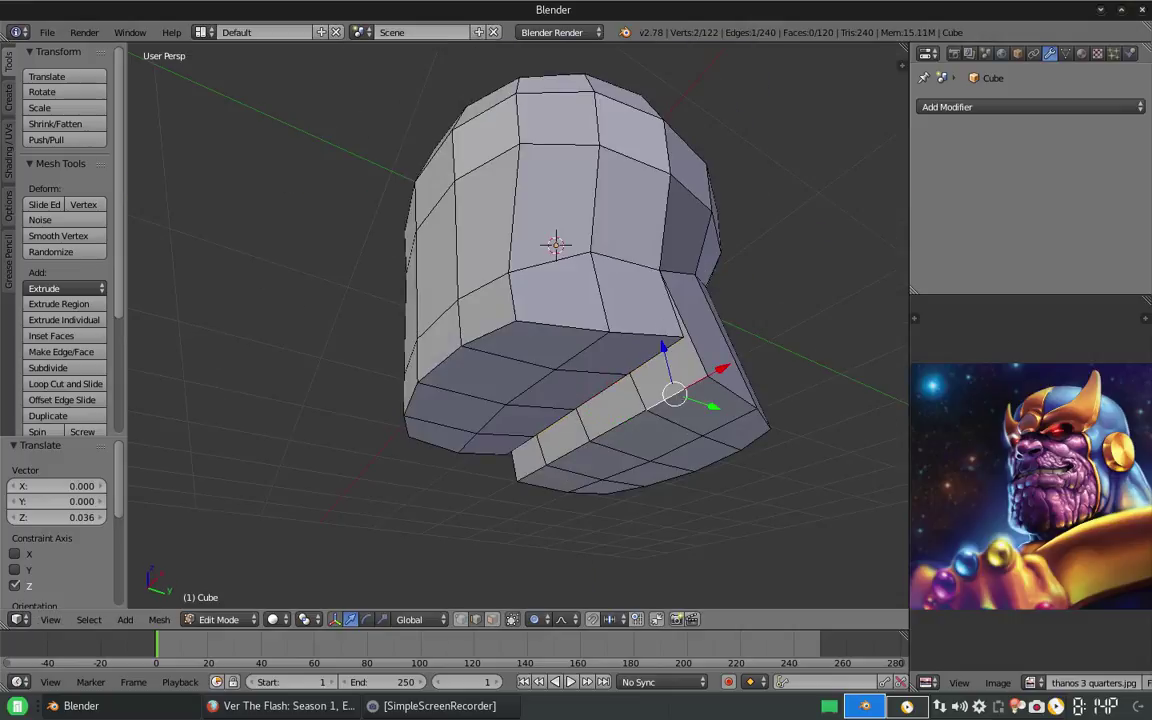
key(s)
middle_drag(520, 330, 520, 260)
key(z)
key(0)
key(Return)
scroll(520, 300, down, 4)
scroll(524, 300, up, 5)
key(Tab)
click(225, 619)
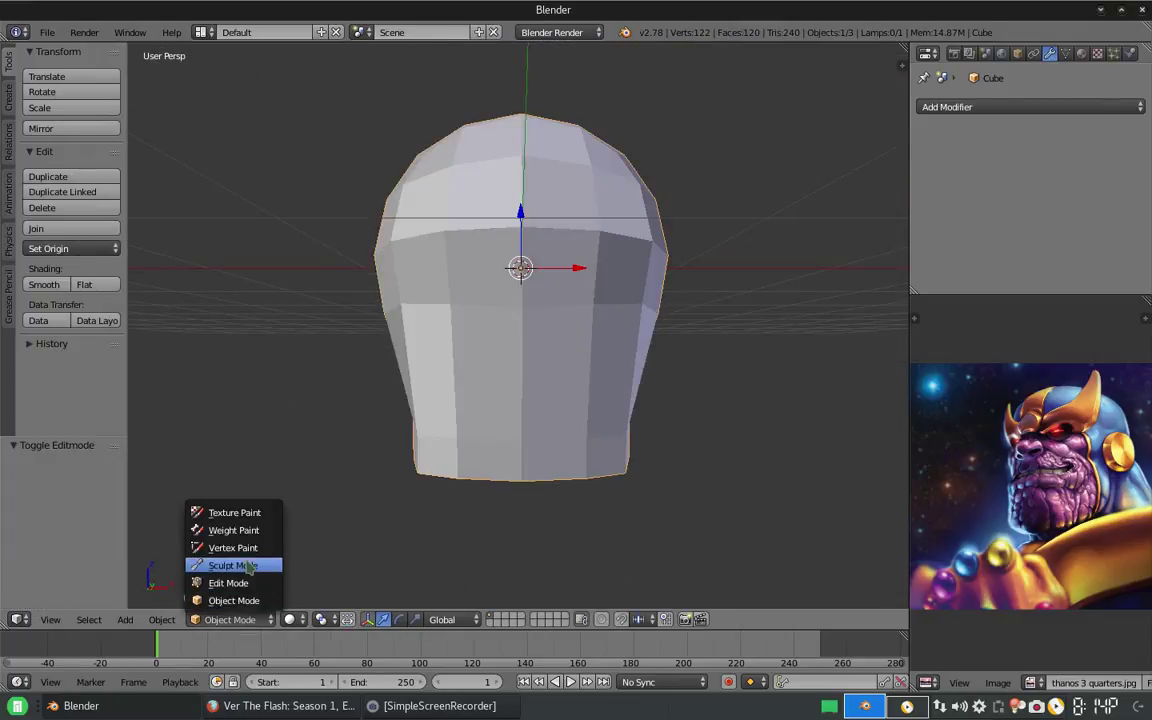
Enter Sculpt Mode and enable dynamic topology with Constant Detail.
click(235, 563)
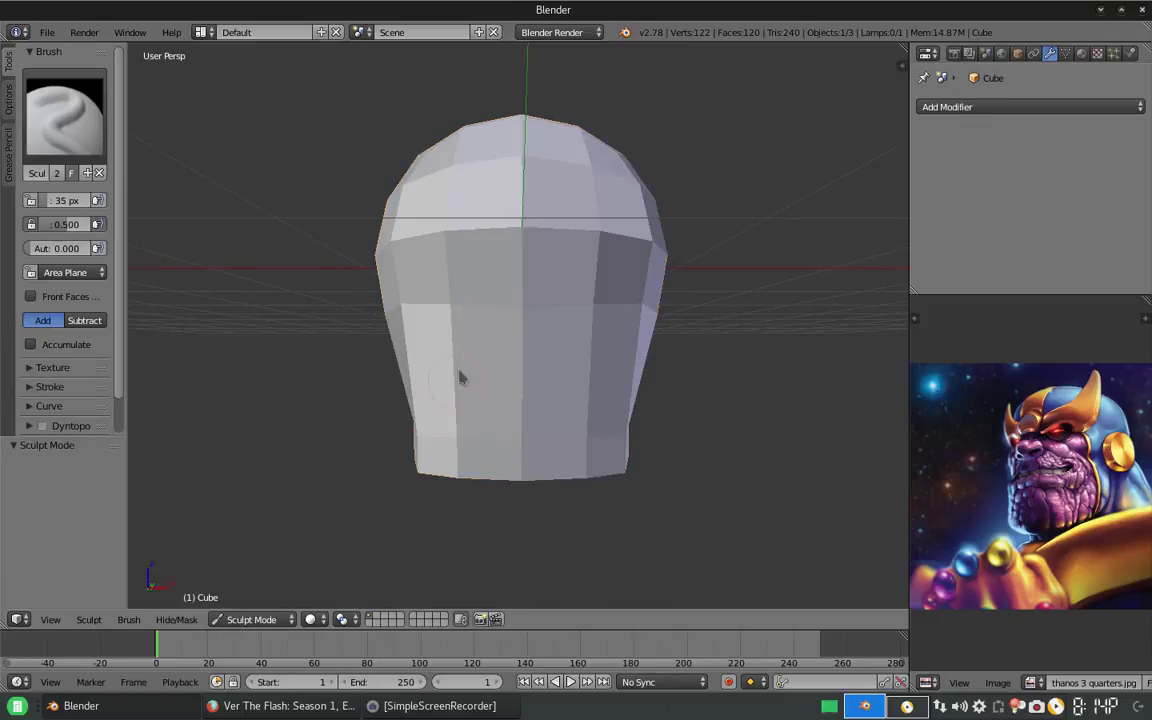
scroll(60, 410, down, 2)
click(41, 387)
click(29, 387)
scroll(60, 350, down, 3)
scroll(60, 350, up, 1)
click(104, 337)
click(58, 368)
click(58, 322)
scroll(70, 320, up, 3)
Pick the Clay brush and show thanos front.jpg in the top-right image panel.
middle_drag(311, 249, 222, 238)
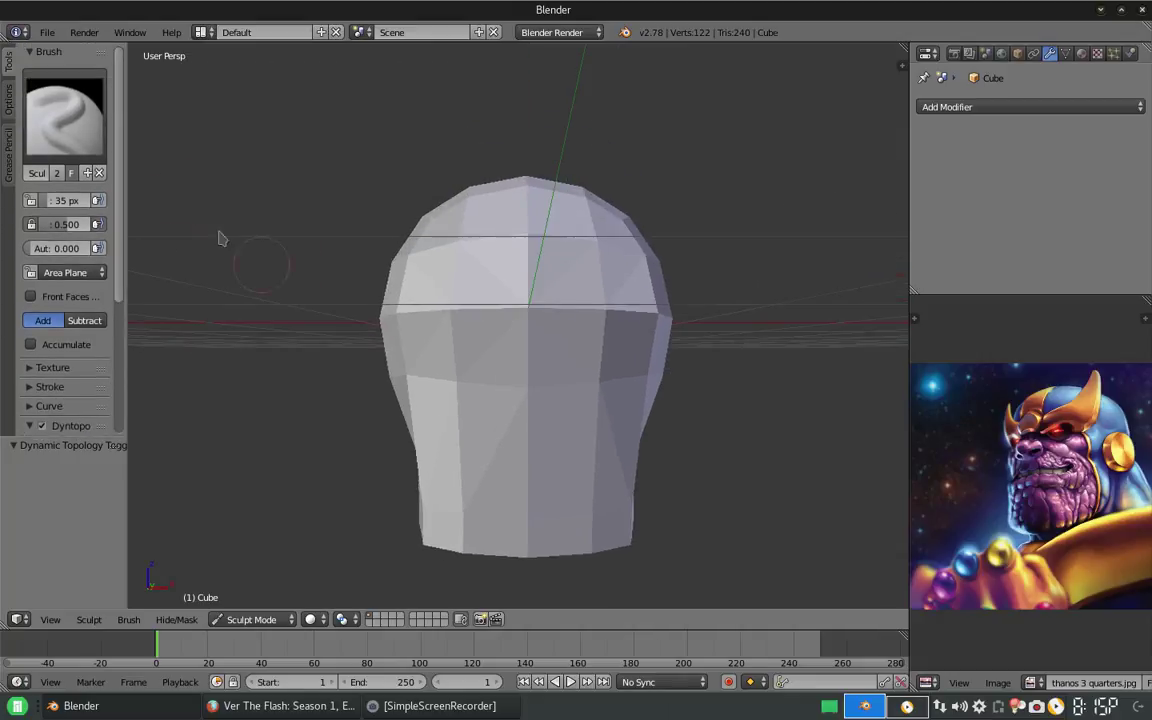
click(185, 240)
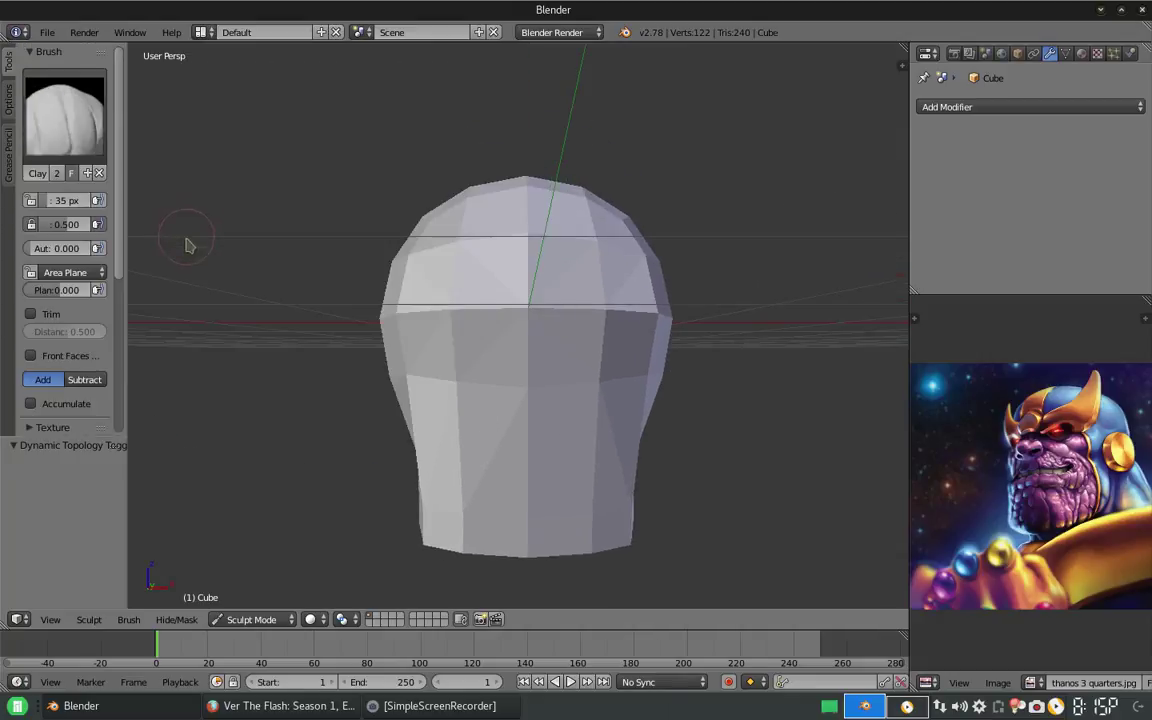
middle_drag(563, 323, 546, 312)
click(928, 53)
click(985, 193)
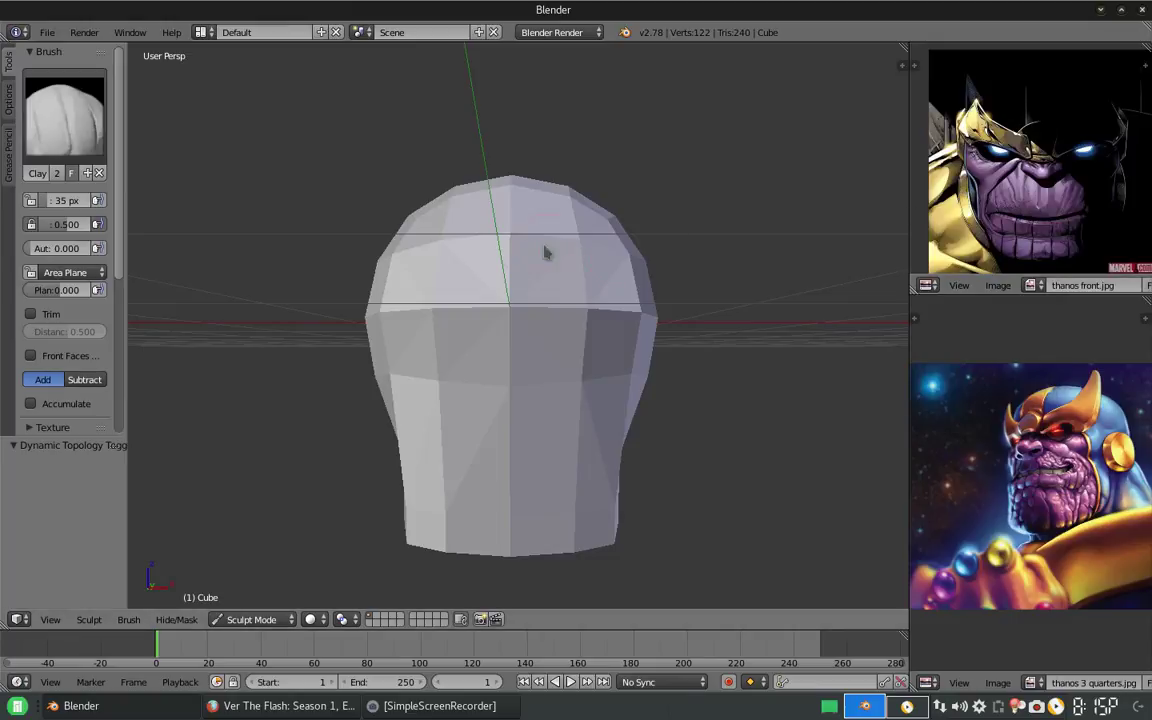
Shrink the brush radius to 16 px and switch back to the SculptDraw brush.
key(f)
click(486, 346)
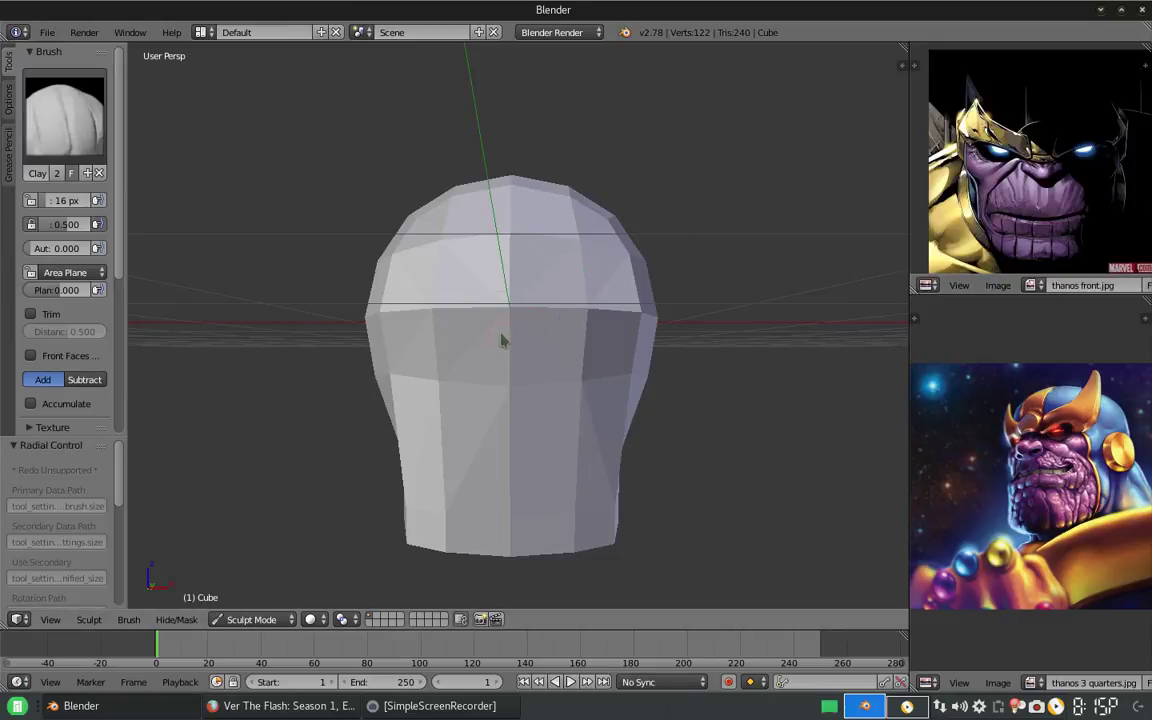
click(64, 115)
click(250, 200)
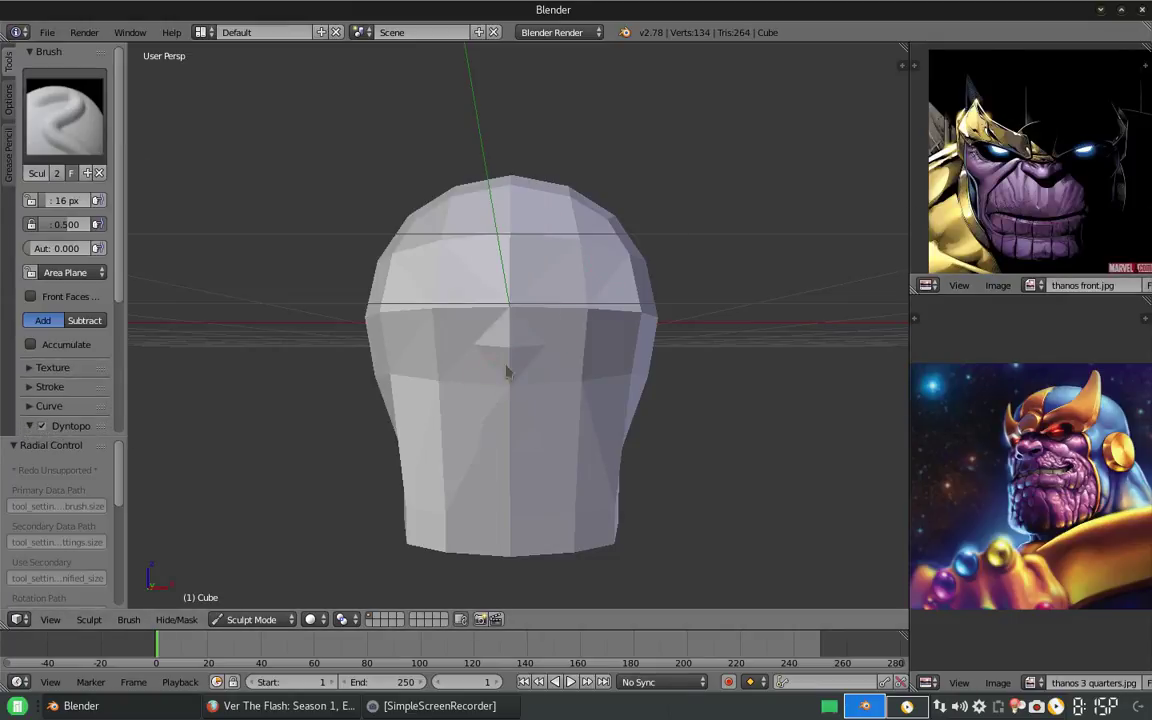
Re-enable dynamic topology at 8% detail and sculpt the nose and brow bump on the face.
key(Tab)
key(Tab)
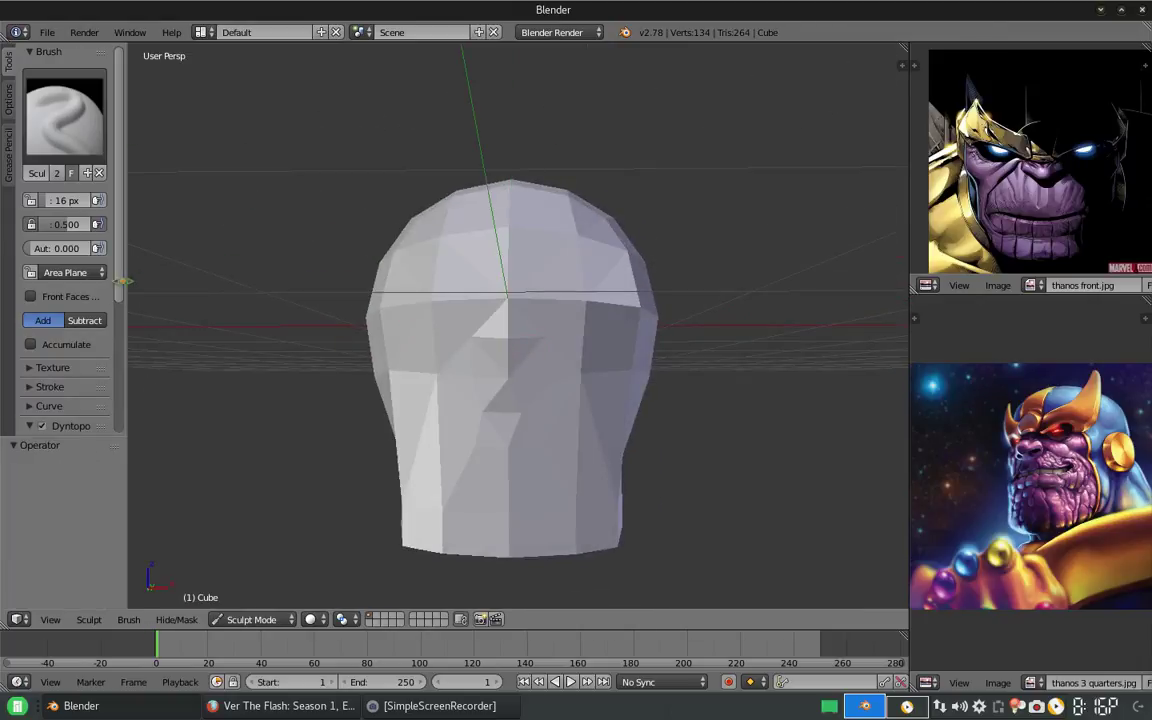
scroll(115, 390, down, 5)
scroll(70, 300, up, 3)
click(42, 347)
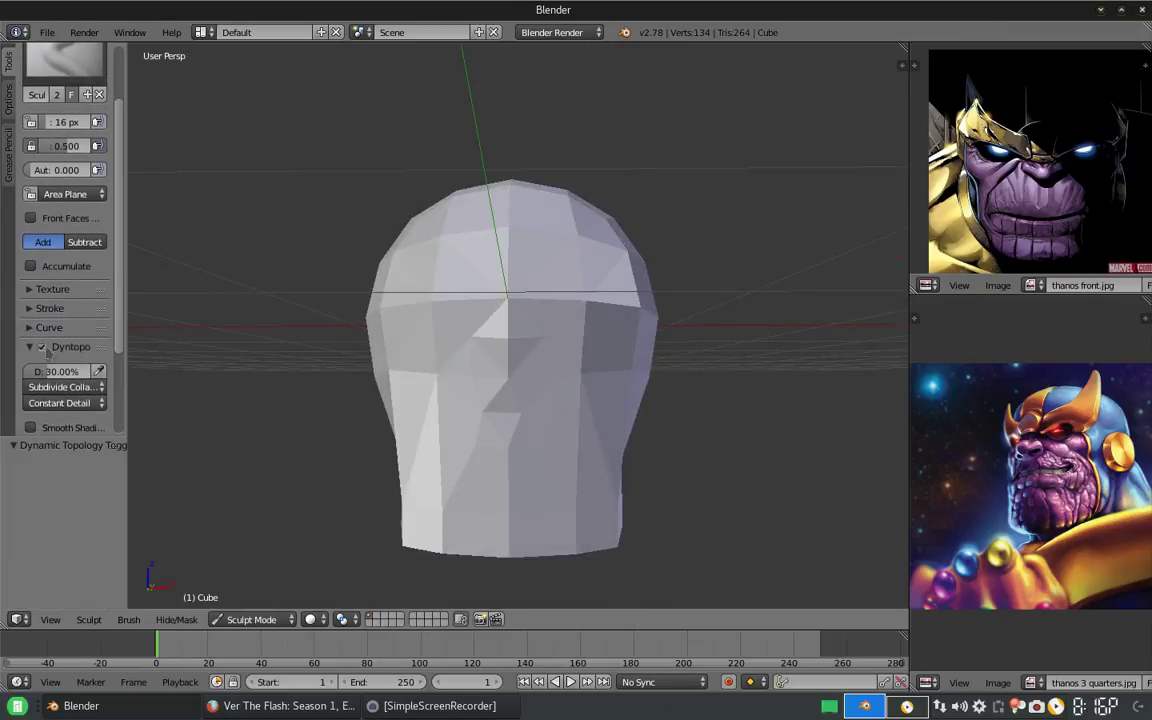
mouse_move(507, 352)
mouse_down()
mouse_move(458, 386)
mouse_move(507, 375)
mouse_up()
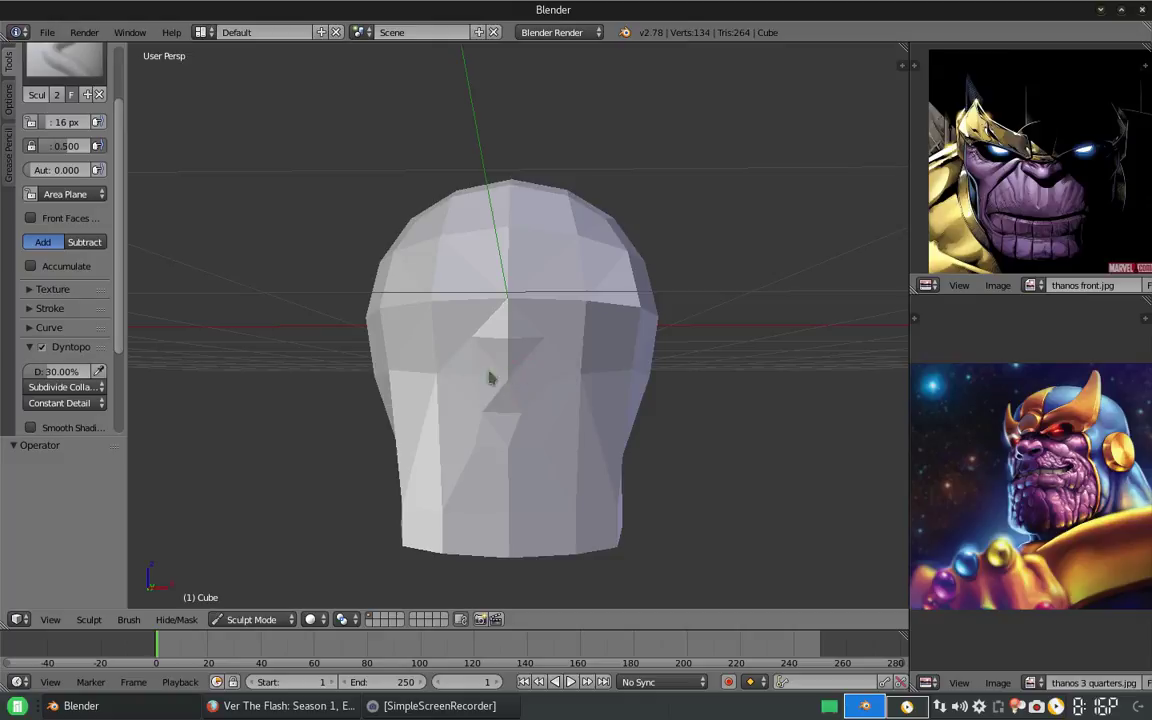
mouse_move(507, 397)
middle_down()
mouse_move(368, 327)
mouse_move(391, 334)
middle_up()
click(71, 369)
key(Return)
middle_drag(147, 404, 519, 349)
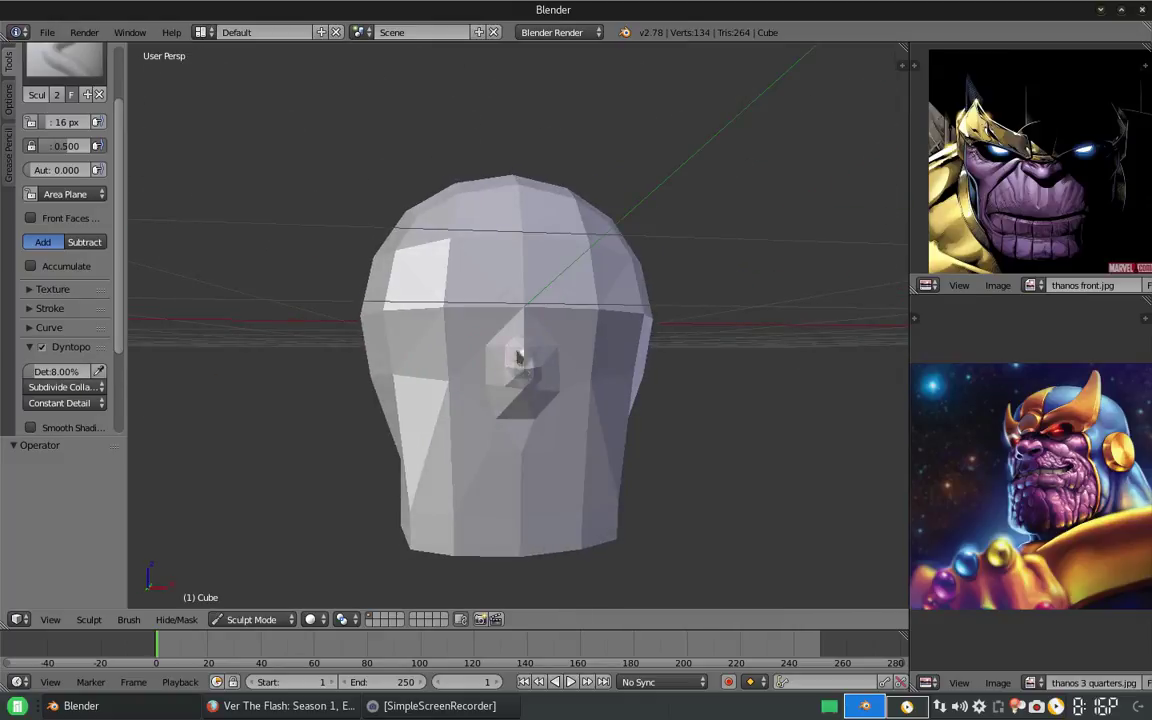
drag(505, 386, 510, 380)
middle_drag(510, 380, 514, 373)
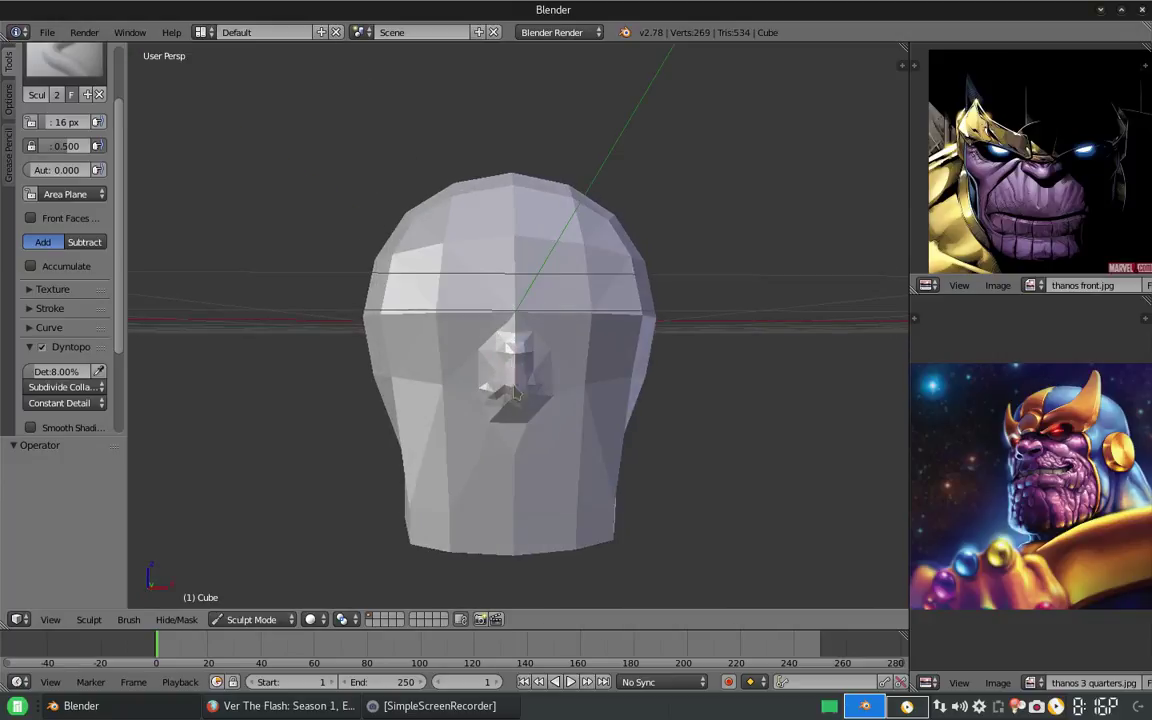
Try the Clay brush, then return to the SculptDraw brush.
click(64, 62)
click(113, 122)
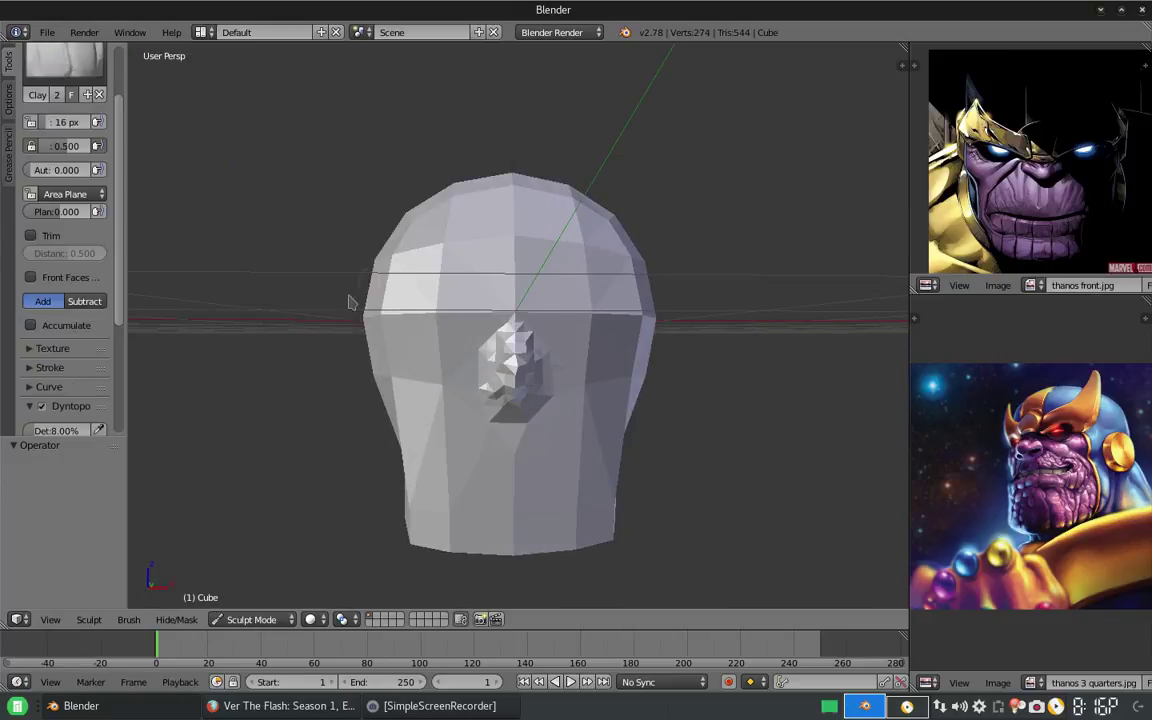
mouse_move(451, 345)
middle_down()
mouse_move(455, 330)
mouse_move(465, 350)
mouse_move(463, 340)
mouse_move(560, 340)
middle_up()
click(64, 62)
click(441, 200)
Select the Grab brush, enlarge it to 81 px and inspect the nose from the side.
scroll(465, 350, up, 3)
scroll(465, 350, up, 1)
click(64, 62)
click(450, 123)
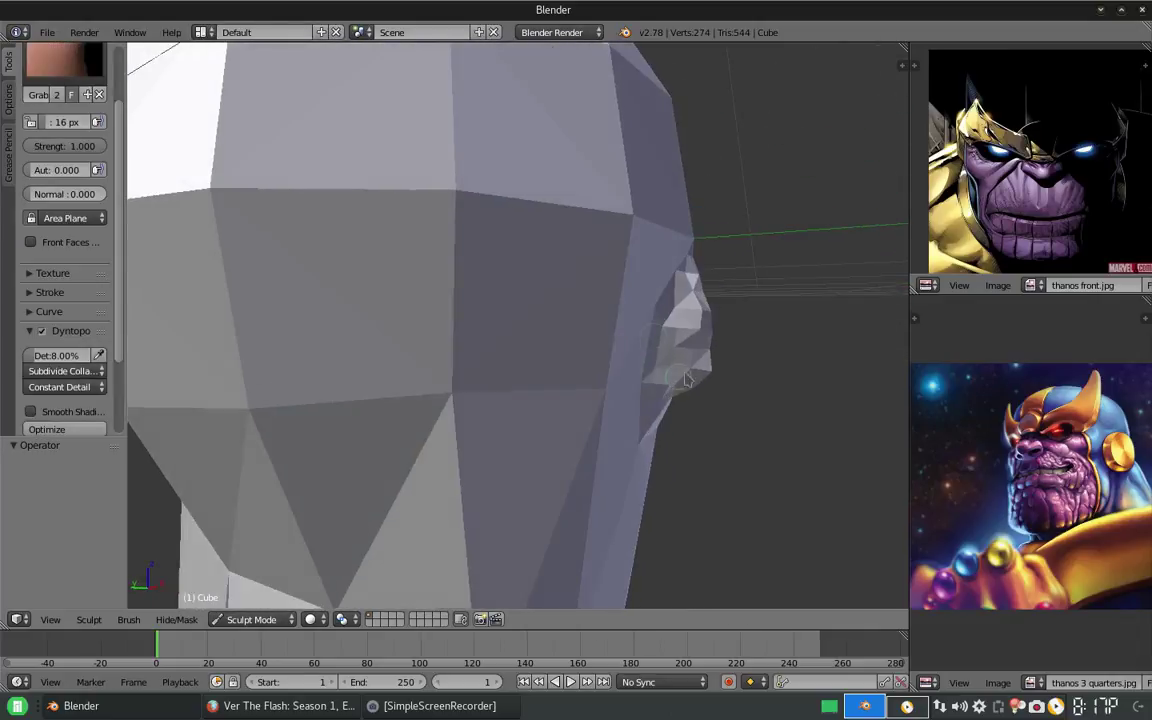
key(f)
mouse_move(727, 397)
middle_down()
mouse_move(607, 319)
mouse_move(733, 325)
middle_up()
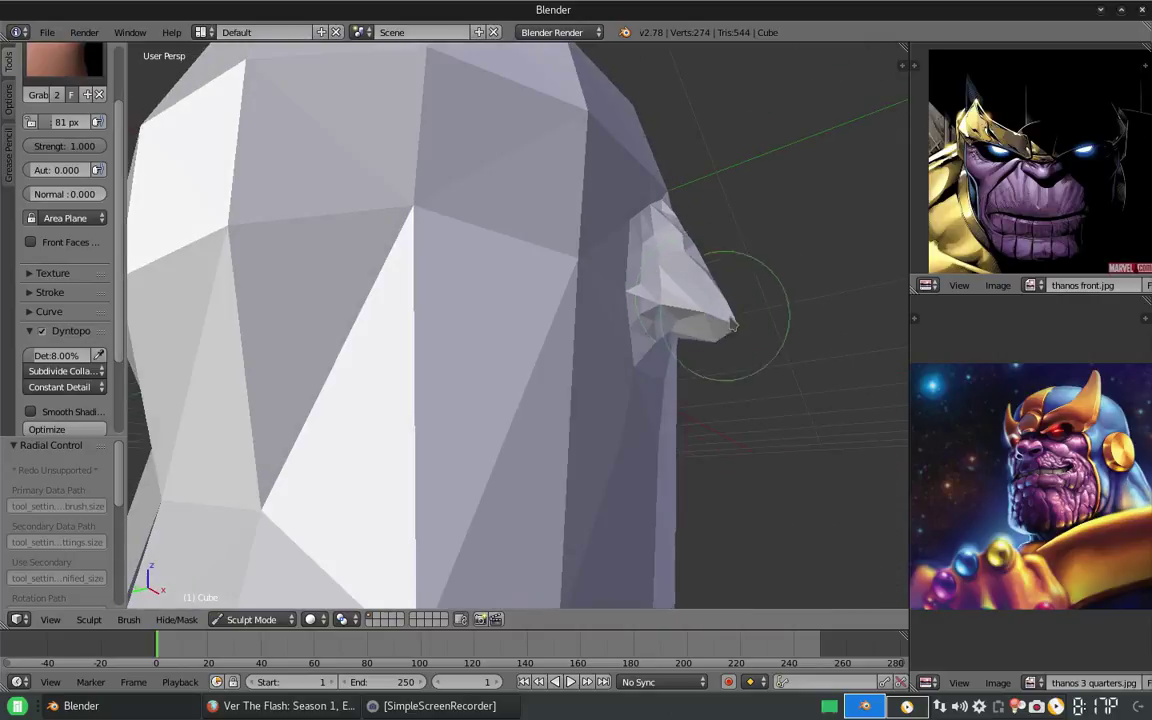
Switch back to the SculptDraw brush and orbit to a near-front view of the head.
click(64, 62)
click(193, 120)
mouse_move(450, 300)
middle_down()
mouse_move(510, 275)
mouse_move(502, 322)
mouse_move(592, 291)
middle_up()
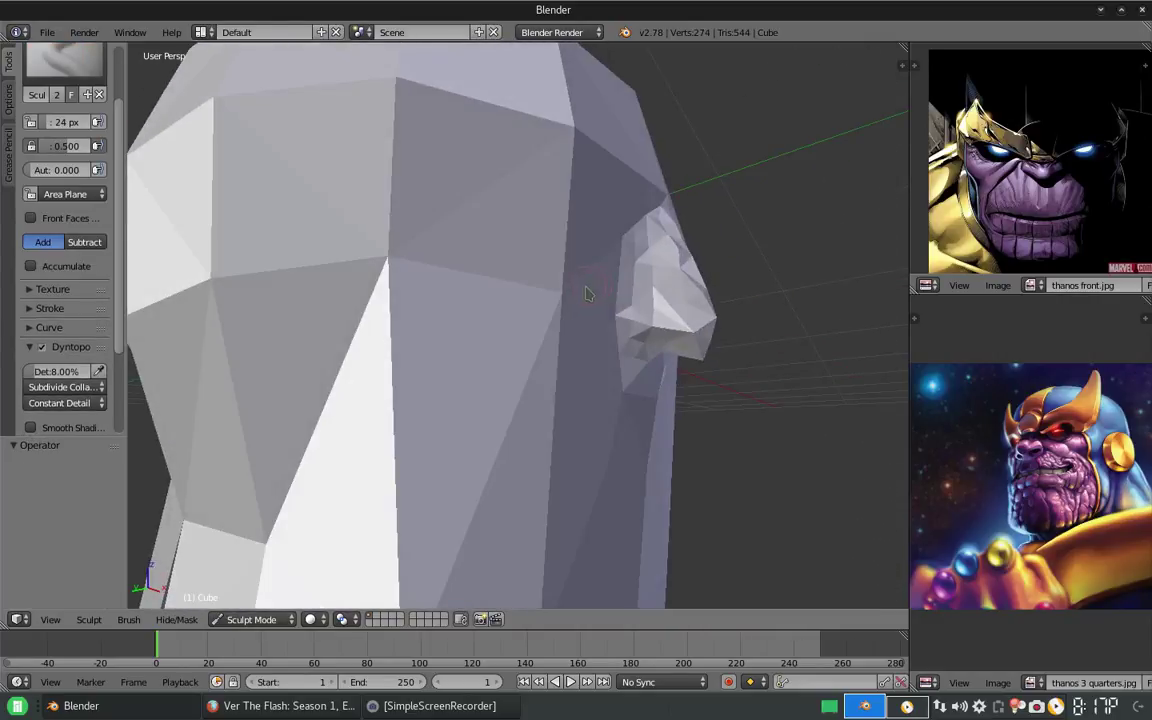
mouse_move(726, 349)
middle_down()
mouse_move(609, 311)
mouse_move(508, 254)
mouse_move(514, 193)
middle_up()
Reselect the Grab brush at a 62 px radius and pull the nose outward.
click(533, 263)
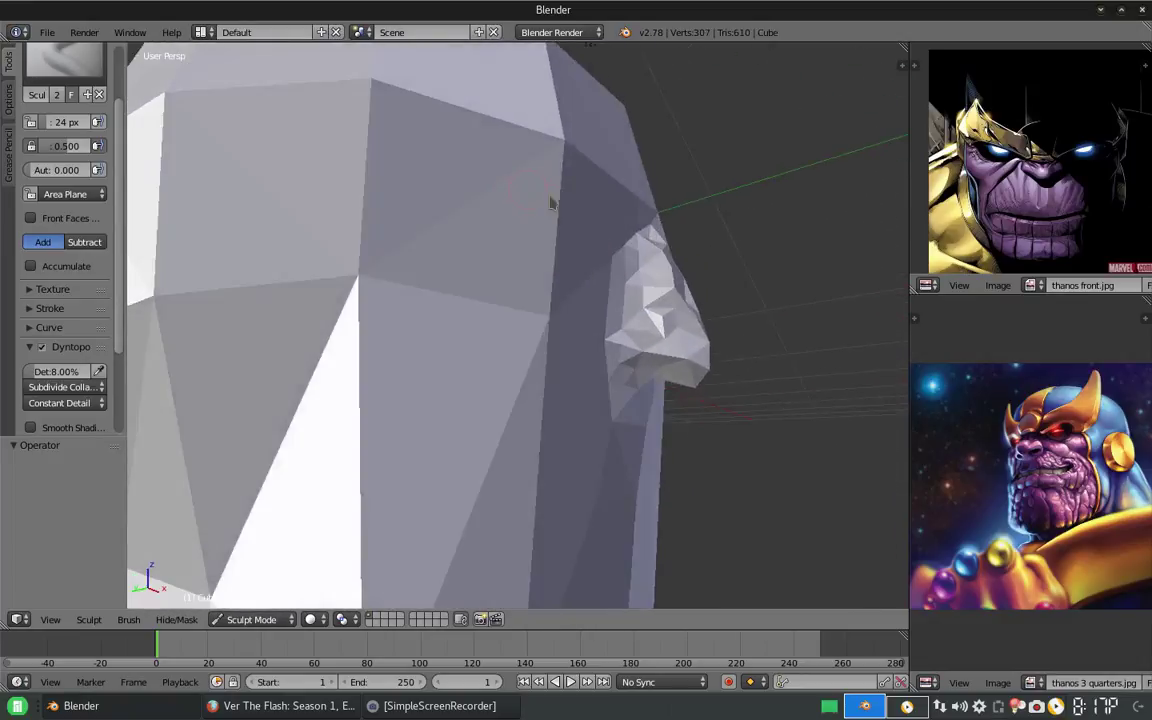
click(98, 70)
click(443, 130)
key(f)
click(714, 416)
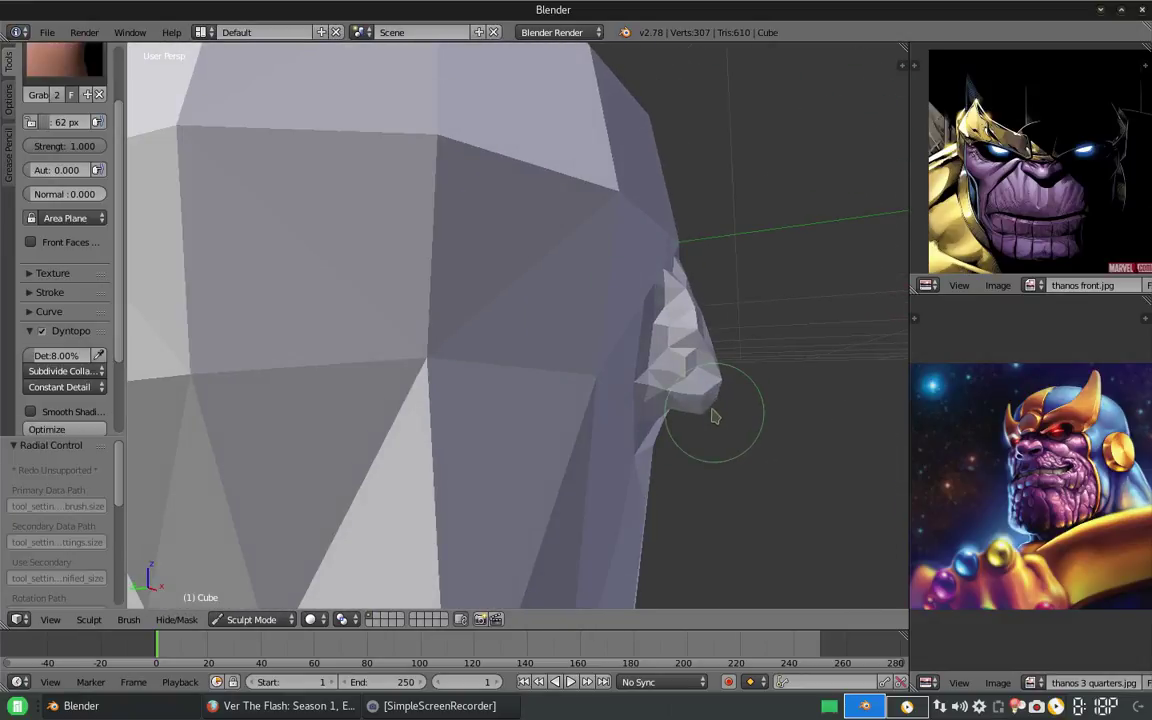
mouse_move(714, 368)
middle_down()
mouse_move(560, 290)
mouse_move(530, 320)
middle_up()
click(64, 60)
Set the Clay brush to strength 1.000 and radius 13 px, undoing a stray stroke.
click(111, 120)
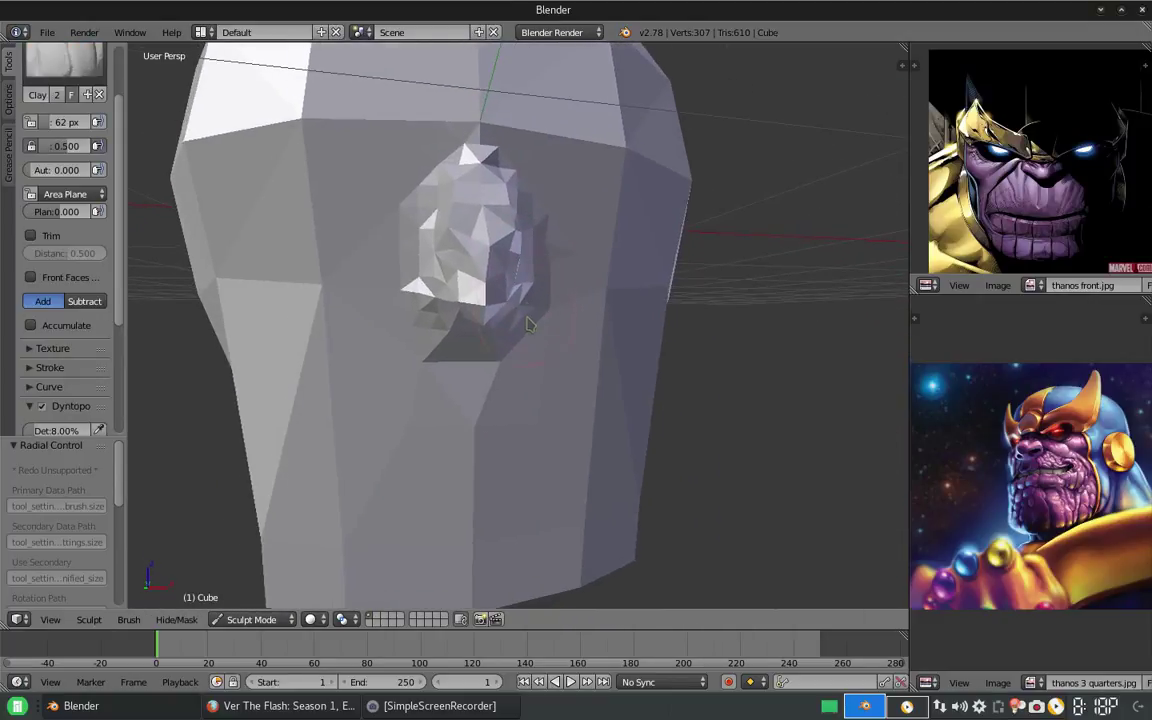
key(shift+f)
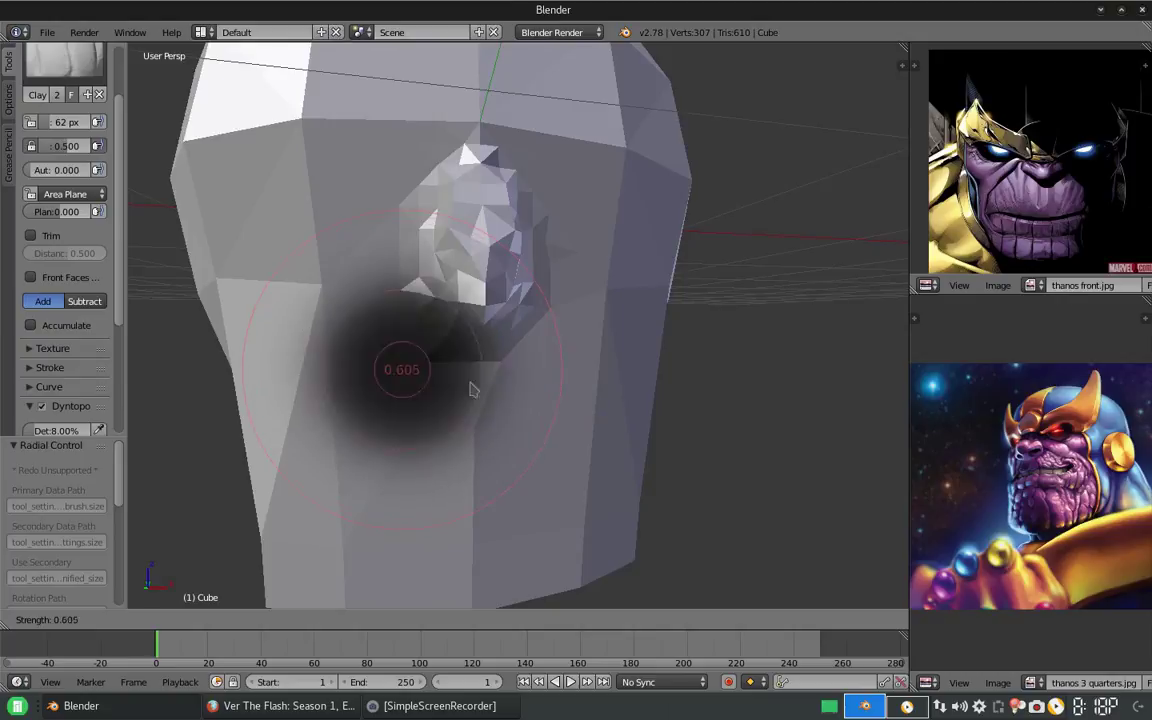
click(425, 376)
key(f)
click(430, 372)
middle_drag(430, 372, 411, 430)
key(f)
click(343, 433)
key(ctrl+z)
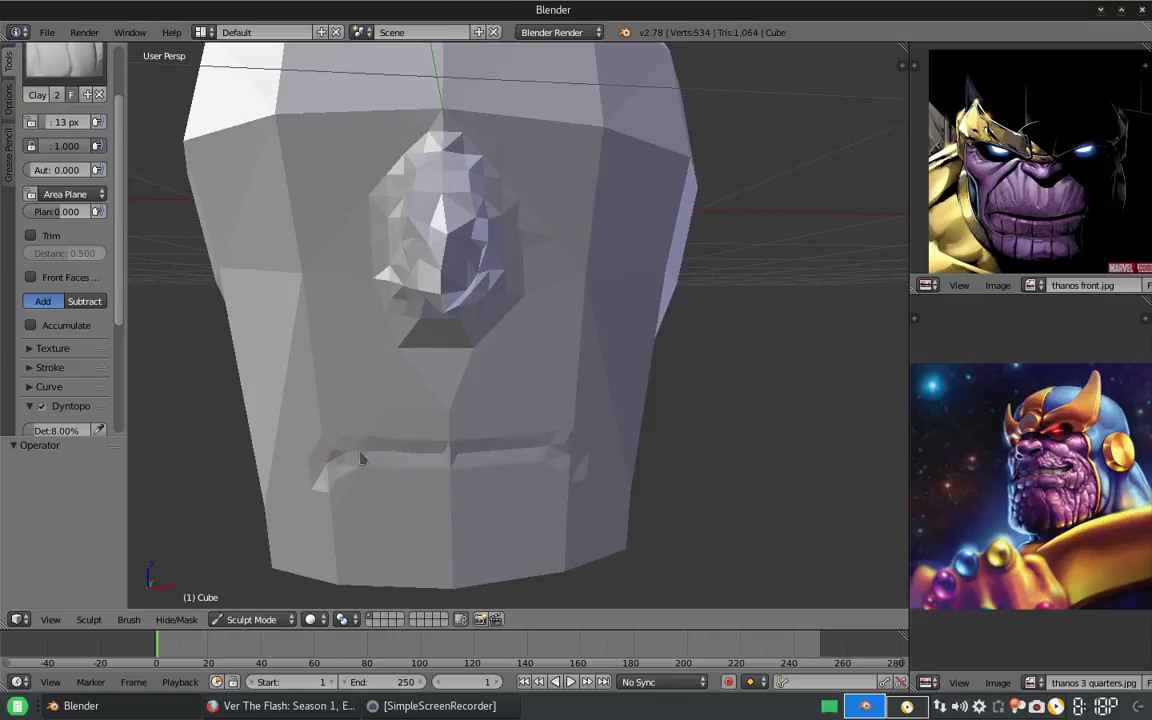
Add a small clay dab to the face with a 7 px brush.
middle_drag(451, 459, 368, 393)
key(f)
click(368, 412)
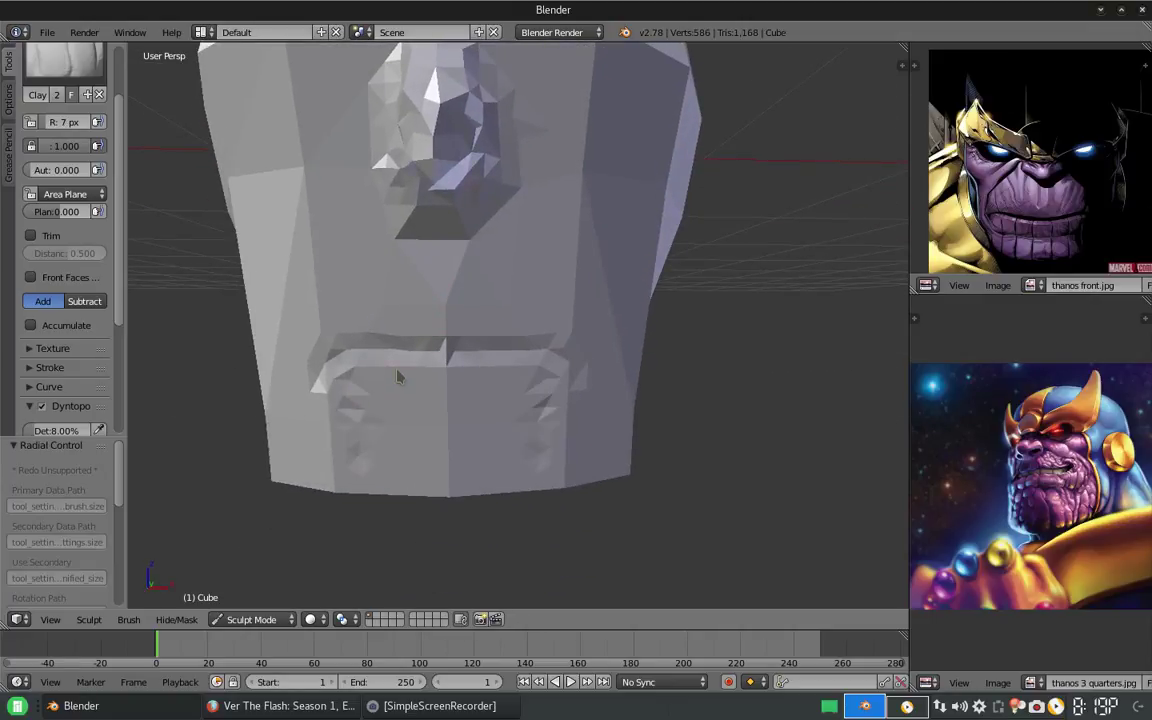
click(443, 357)
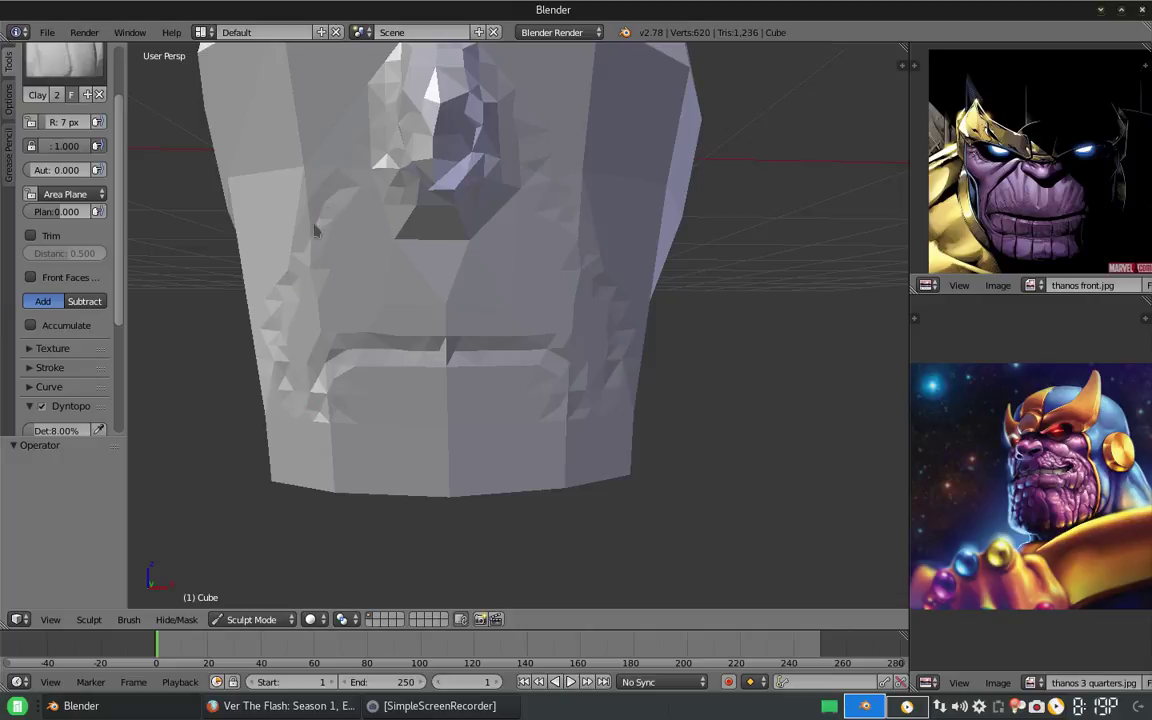
Widen the brush settings panel and orbit the head to a new angle.
middle_drag(300, 398, 200, 360)
scroll(124, 325, down, 1)
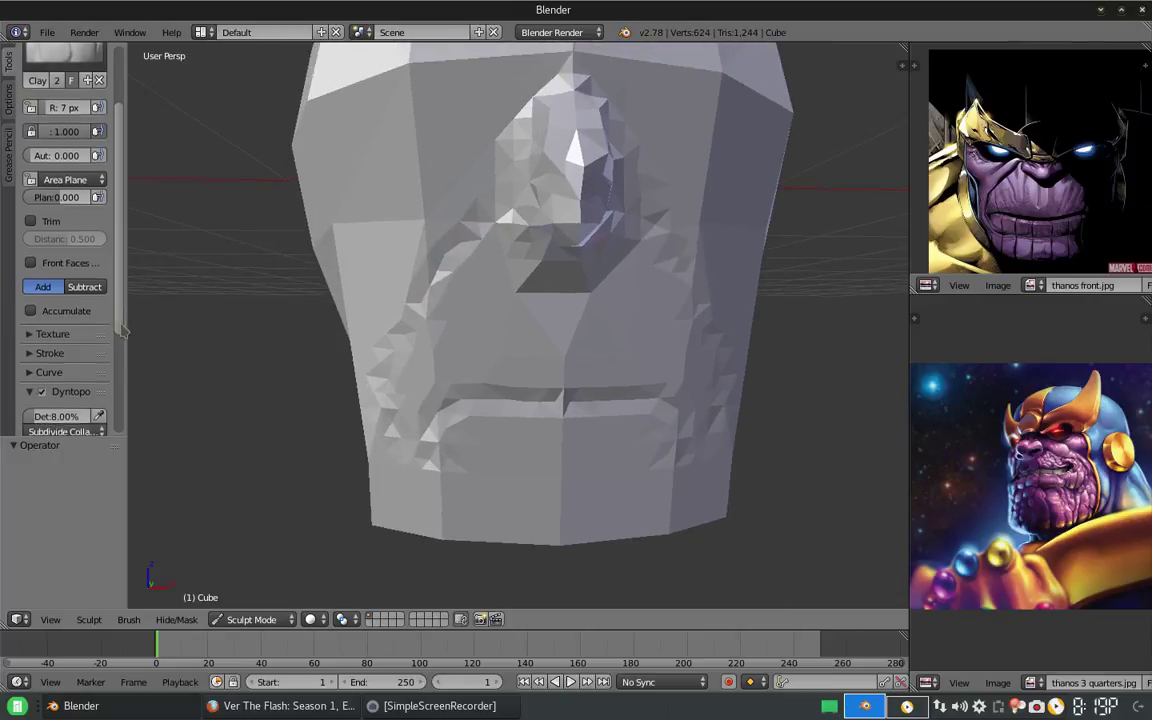
scroll(124, 325, up, 1)
drag(121, 282, 141, 305)
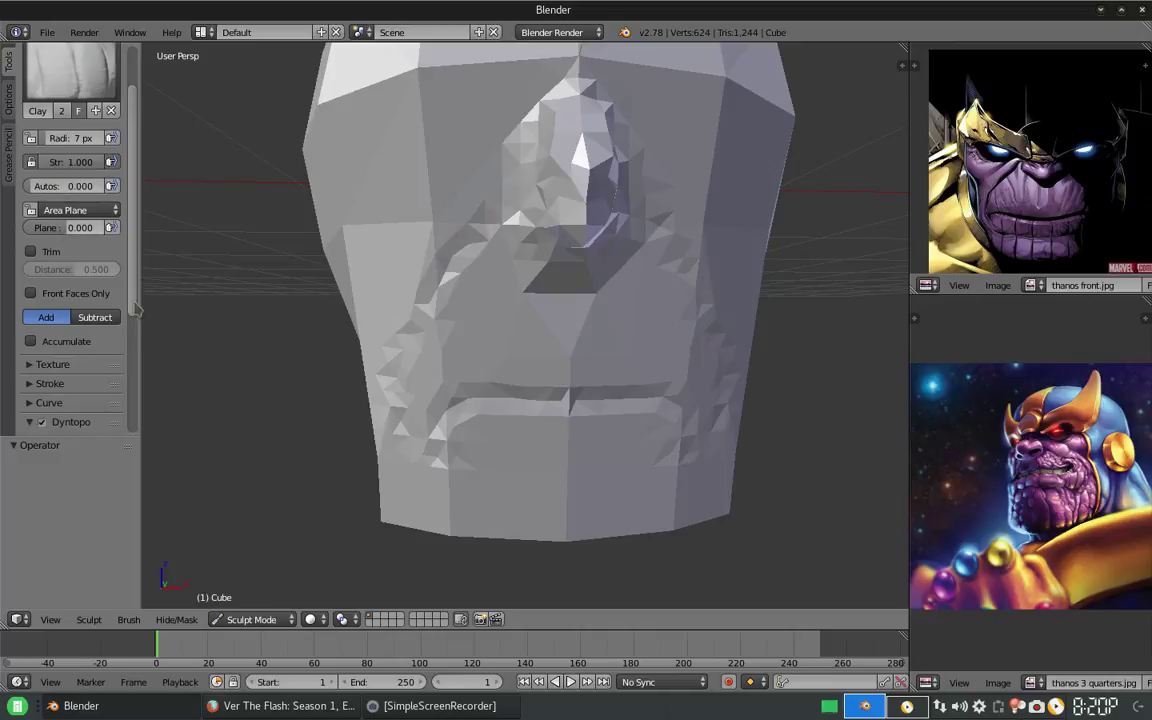
scroll(131, 310, down, 4)
mouse_move(472, 365)
shift+middle_down()
mouse_move(409, 340)
mouse_move(403, 408)
shift+middle_up()
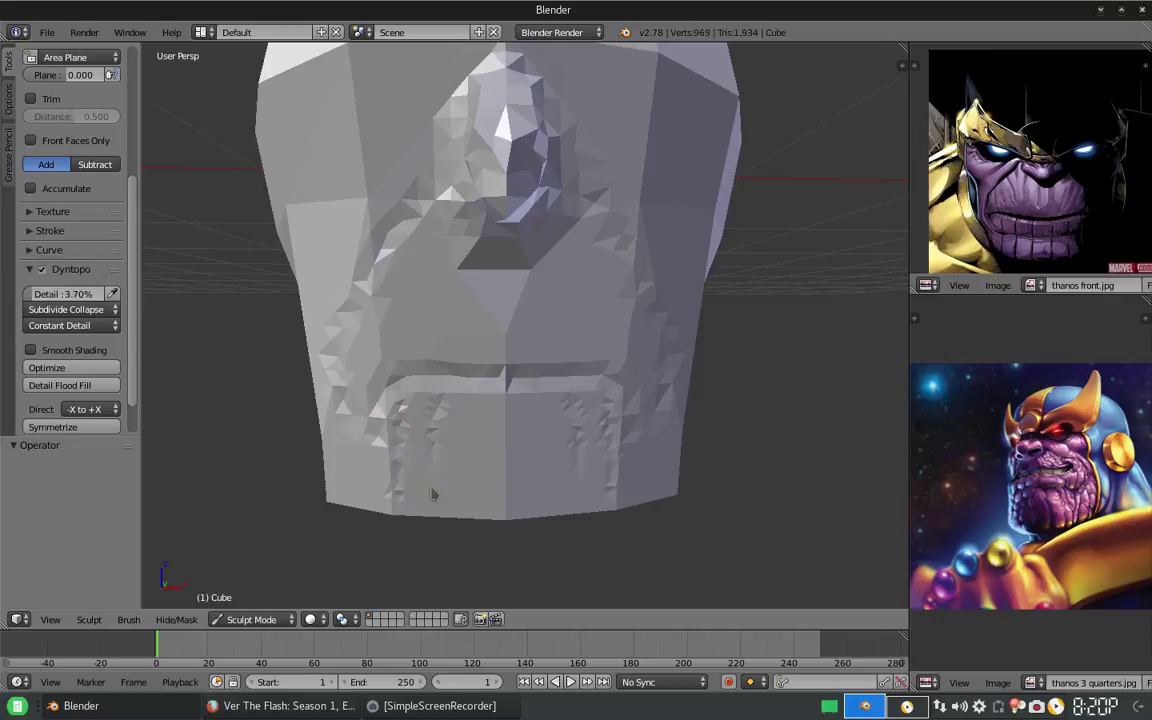
middle_drag(476, 508, 499, 305)
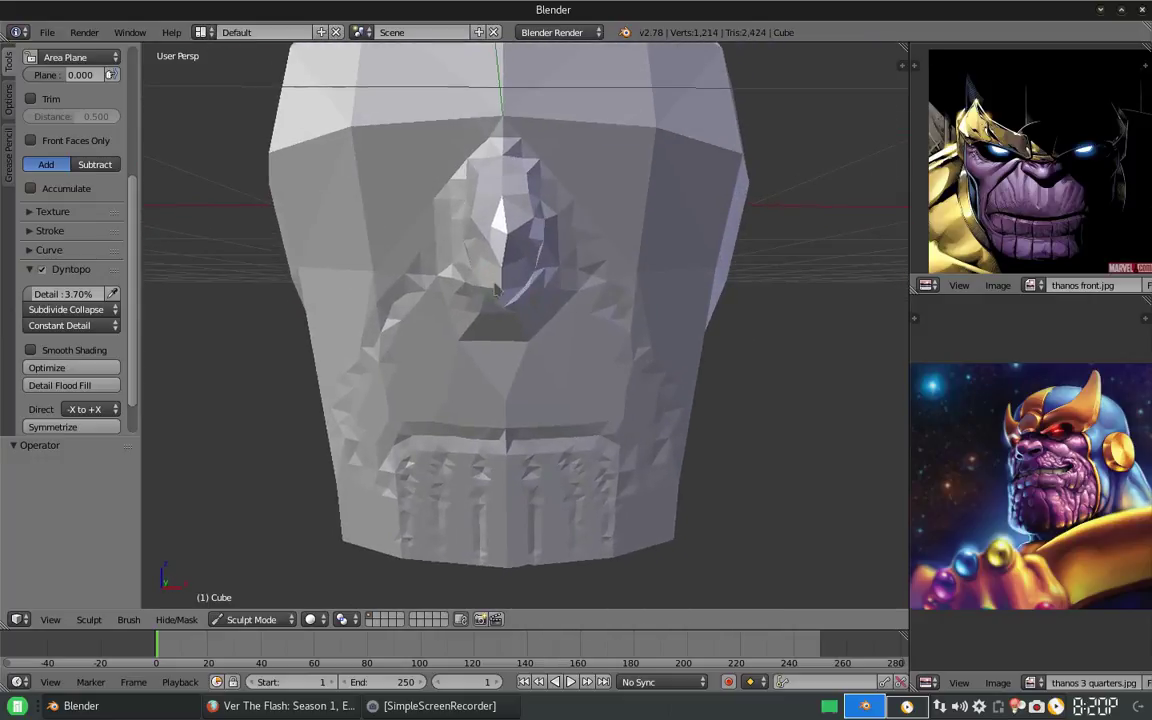
Smooth the nose area upward with the Smooth brush.
key(s)
key(f)
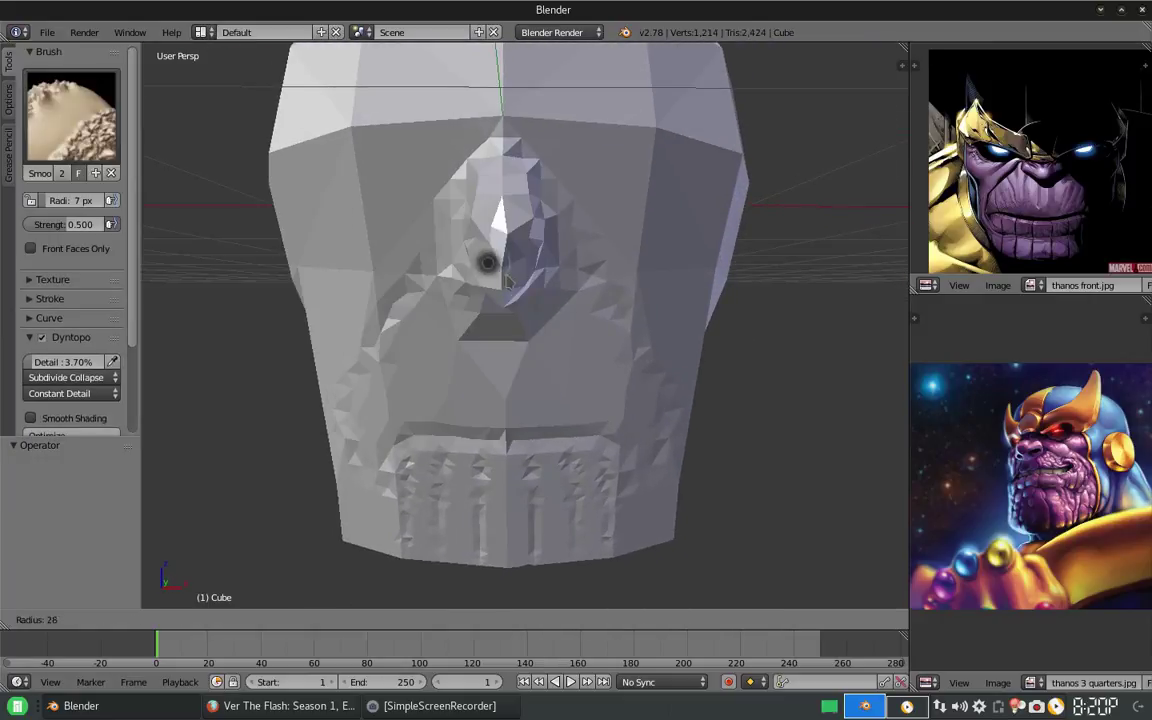
click(498, 258)
drag(498, 258, 480, 170)
middle_drag(559, 225, 472, 270)
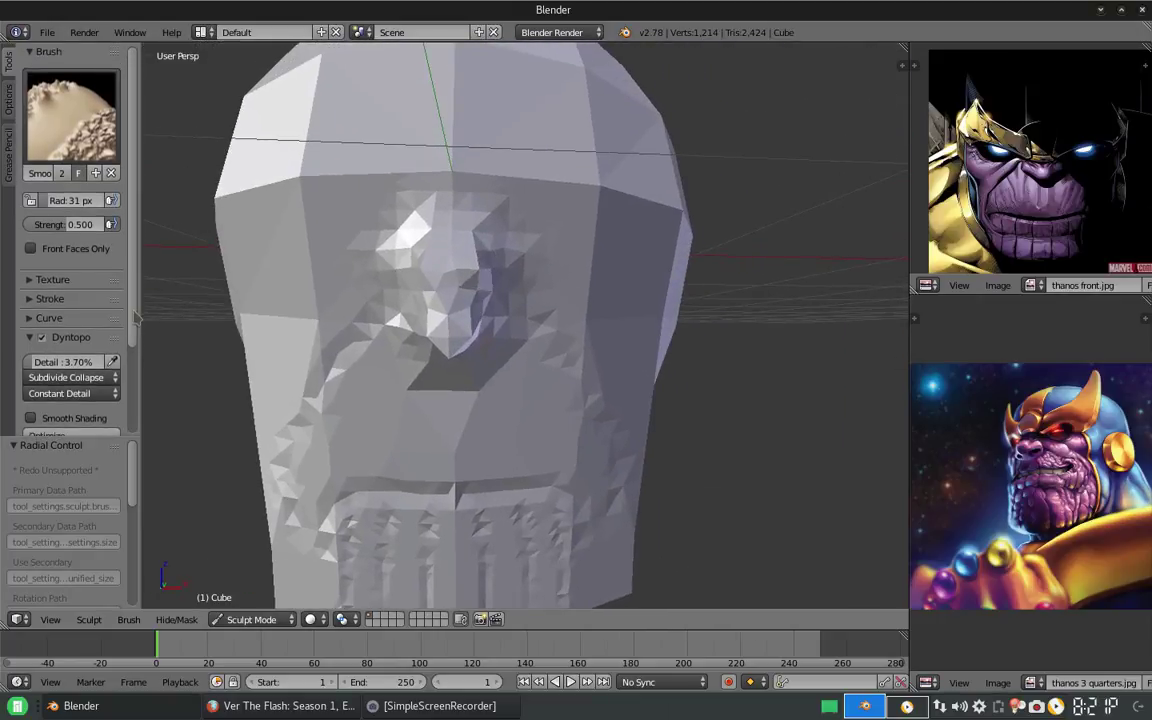
scroll(82, 252, down, 3)
scroll(82, 252, down, 1)
scroll(82, 252, up, 5)
Leave Weight Paint for Sculpt Mode and reselect a resized Clay brush.
key(ctrl+Tab)
key(ctrl+Tab)
click(70, 115)
click(380, 275)
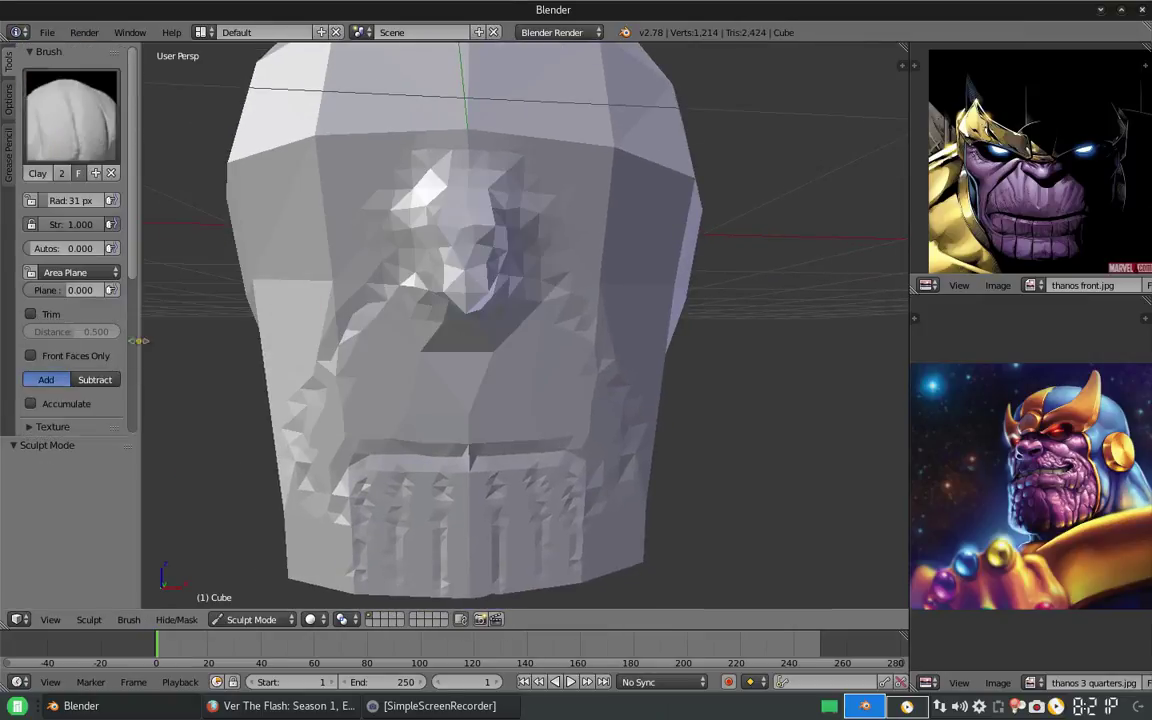
scroll(137, 322, down, 10)
scroll(137, 322, up, 2)
key(f)
click(420, 312)
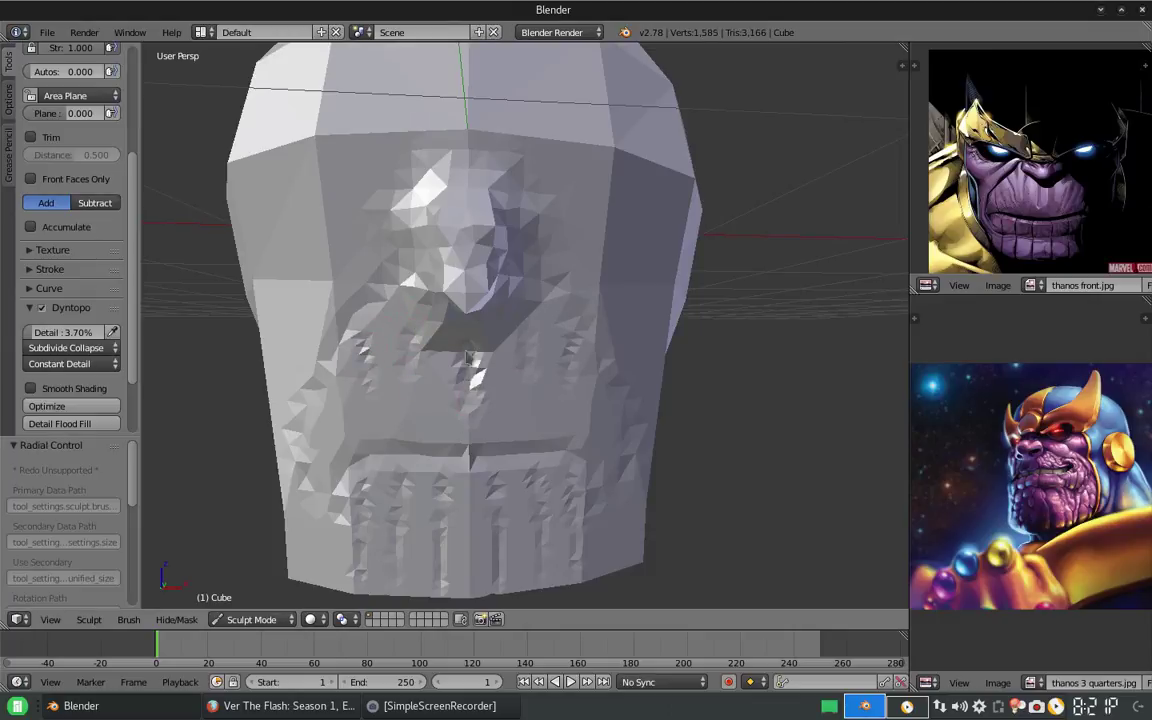
middle_drag(520, 396, 451, 335)
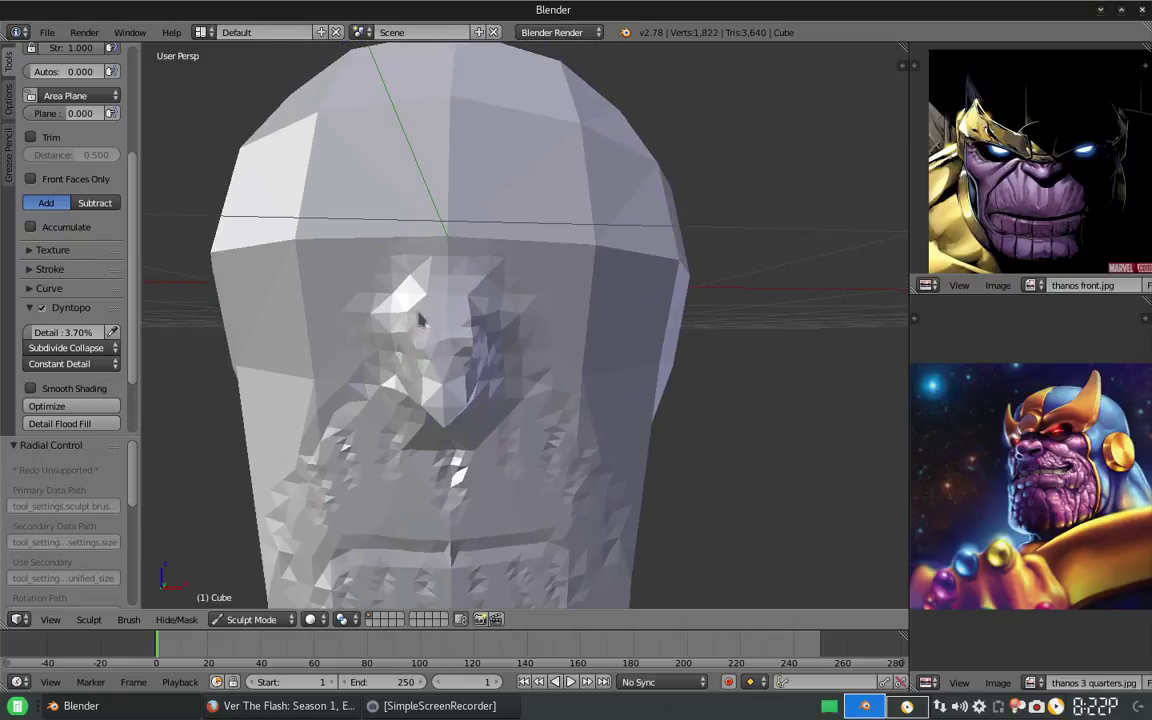
middle_drag(412, 364, 405, 320)
scroll(70, 200, up, 5)
Smooth the area around the eyes with the Smooth brush.
click(70, 115)
click(464, 250)
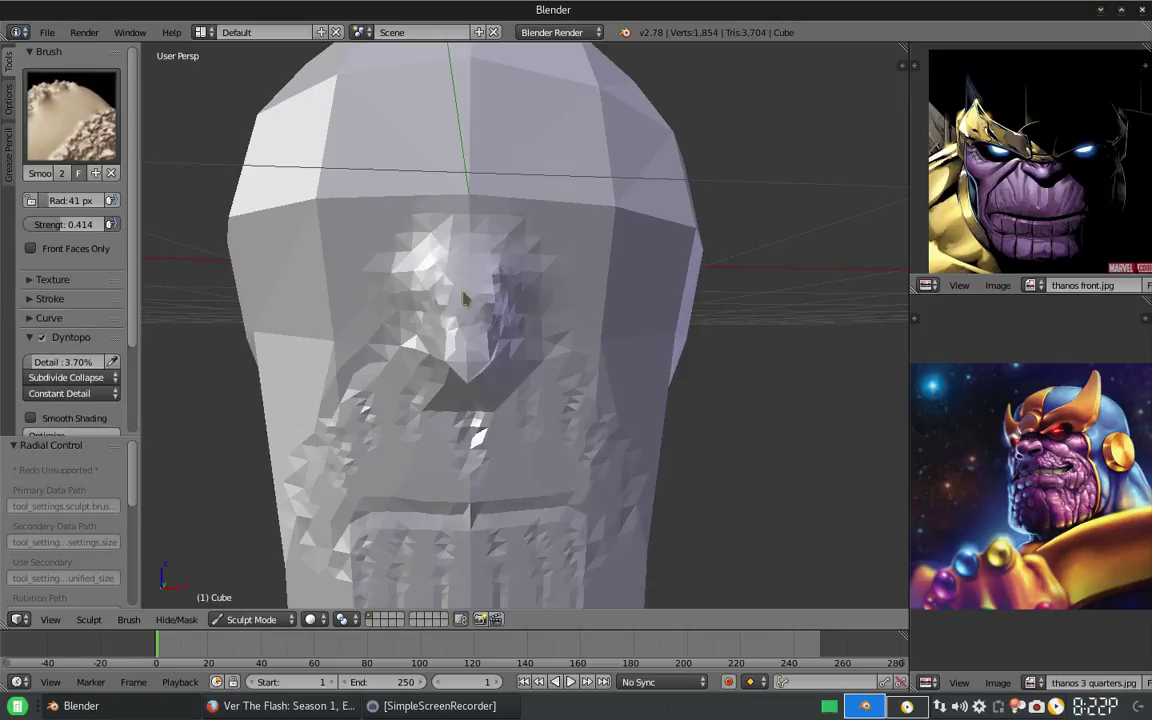
drag(378, 290, 300, 240)
middle_drag(620, 90, 748, 152)
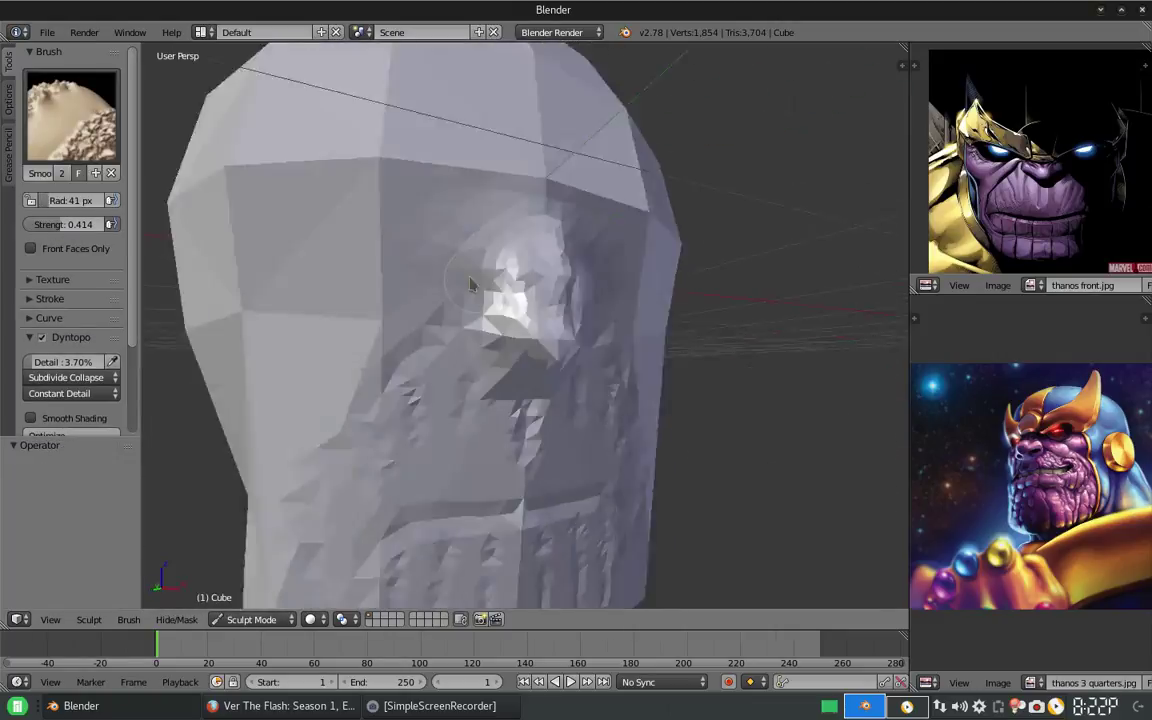
middle_drag(470, 192, 520, 250)
click(70, 115)
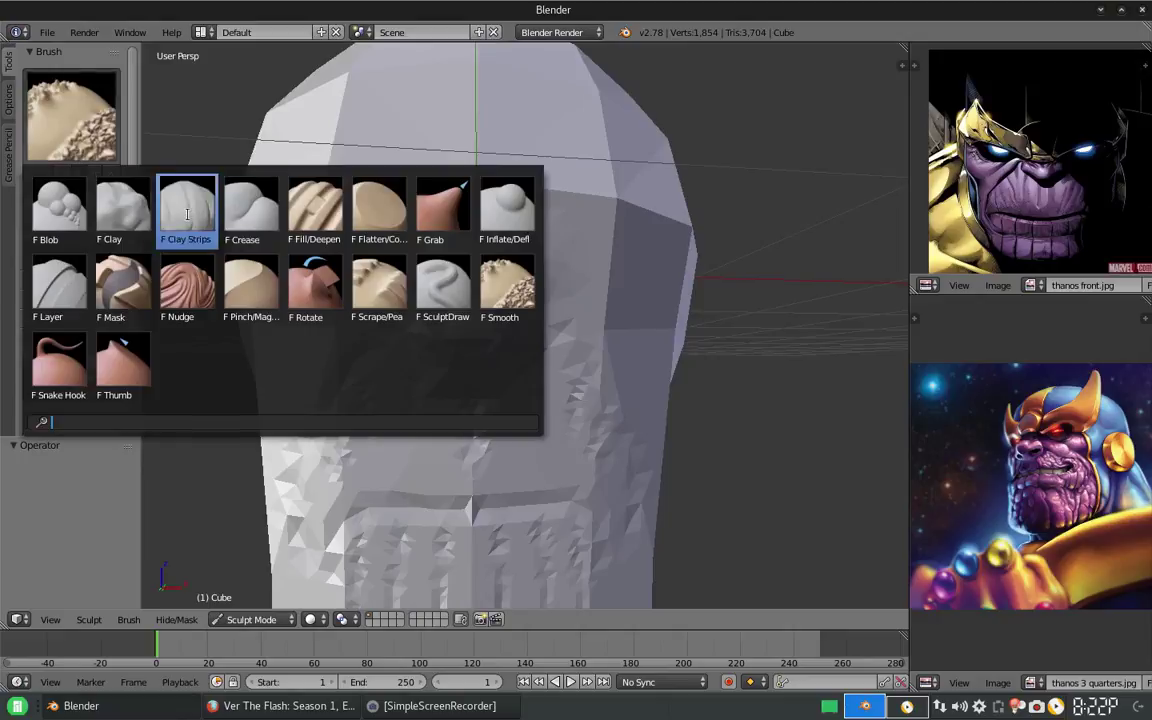
Build up the brows over both eyes with a 20 px Clay brush.
click(113, 195)
middle_drag(497, 295, 517, 322)
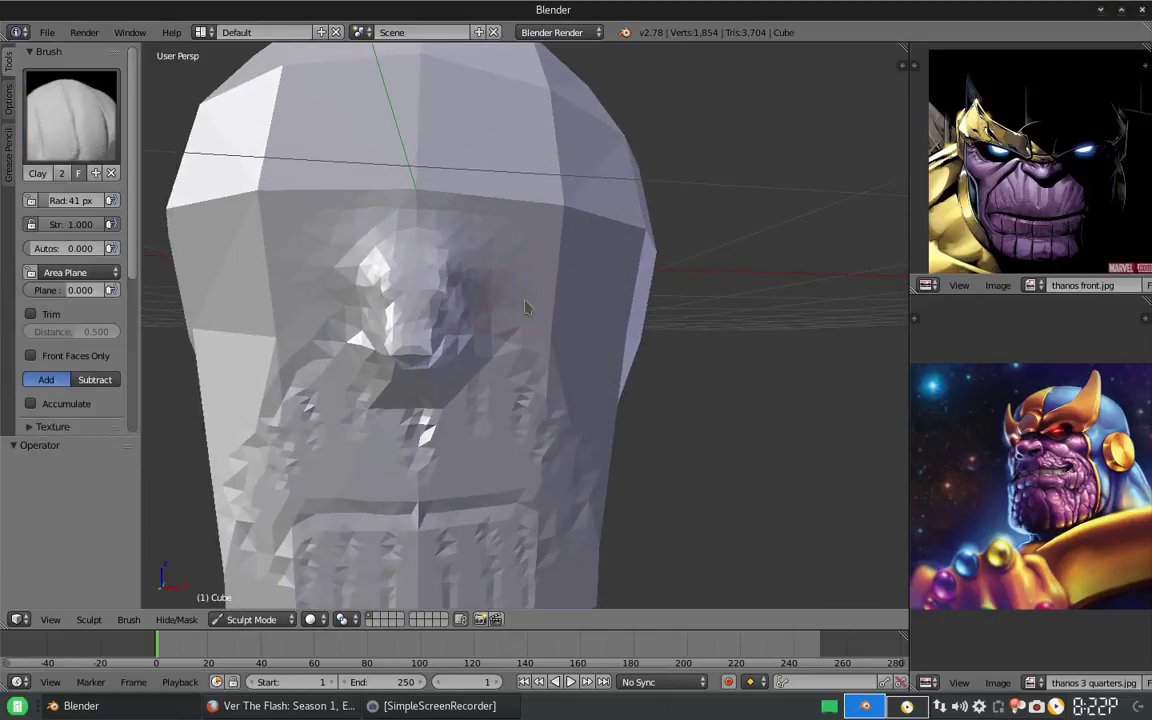
key(f)
click(507, 297)
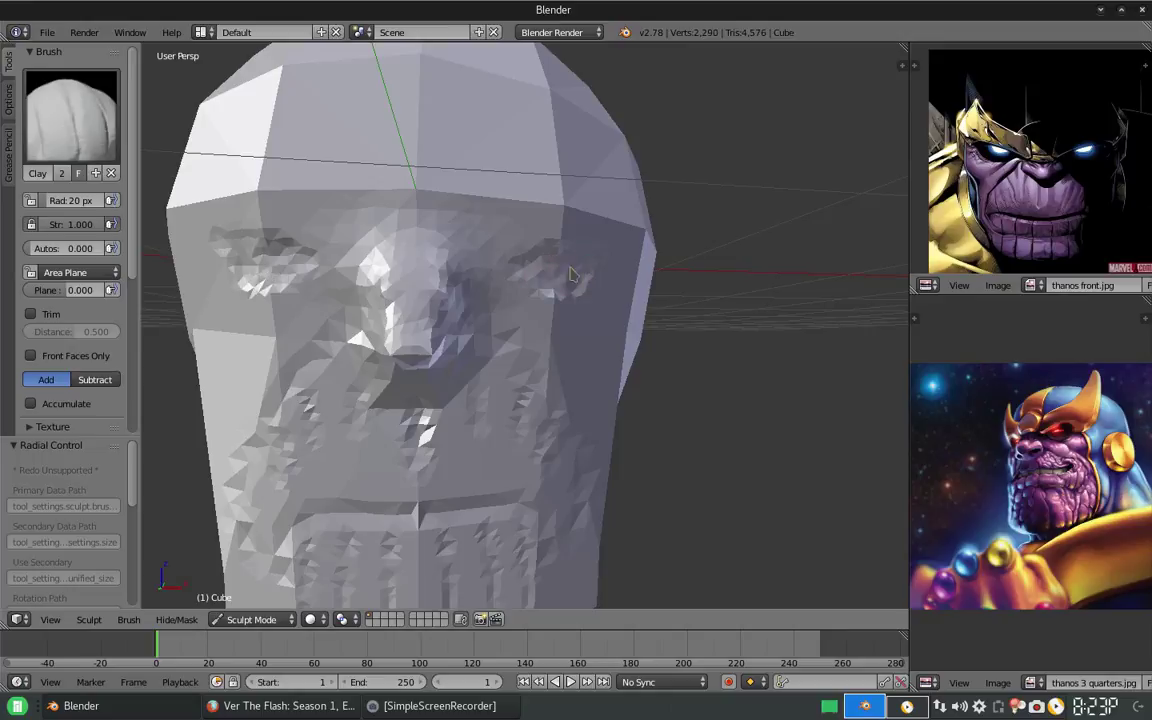
drag(576, 285, 514, 257)
mouse_move(514, 257)
middle_down()
mouse_move(521, 283)
mouse_move(650, 296)
mouse_move(535, 301)
mouse_move(526, 272)
mouse_move(471, 334)
mouse_move(501, 311)
middle_up()
Add clay strokes to the face at 10 px and along the cheek at 24 px.
key(f)
click(493, 346)
click(491, 371)
mouse_move(491, 371)
middle_down()
mouse_move(507, 334)
mouse_move(560, 310)
middle_up()
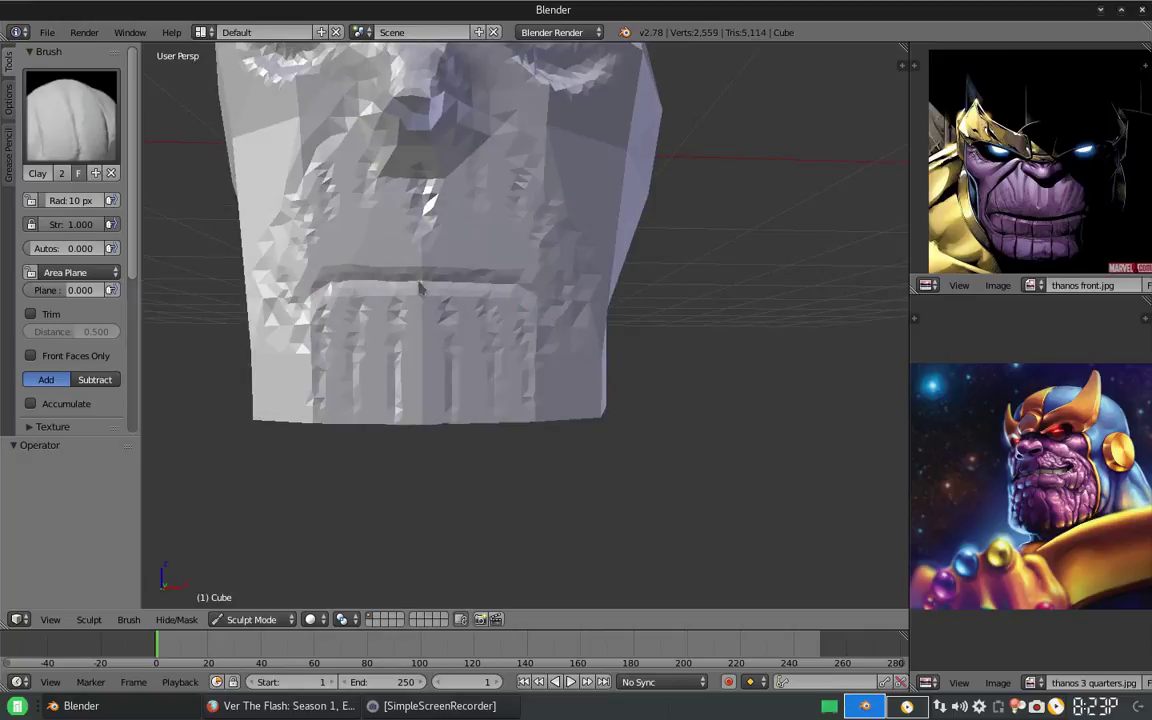
middle_drag(408, 284, 380, 316)
key(f)
click(380, 316)
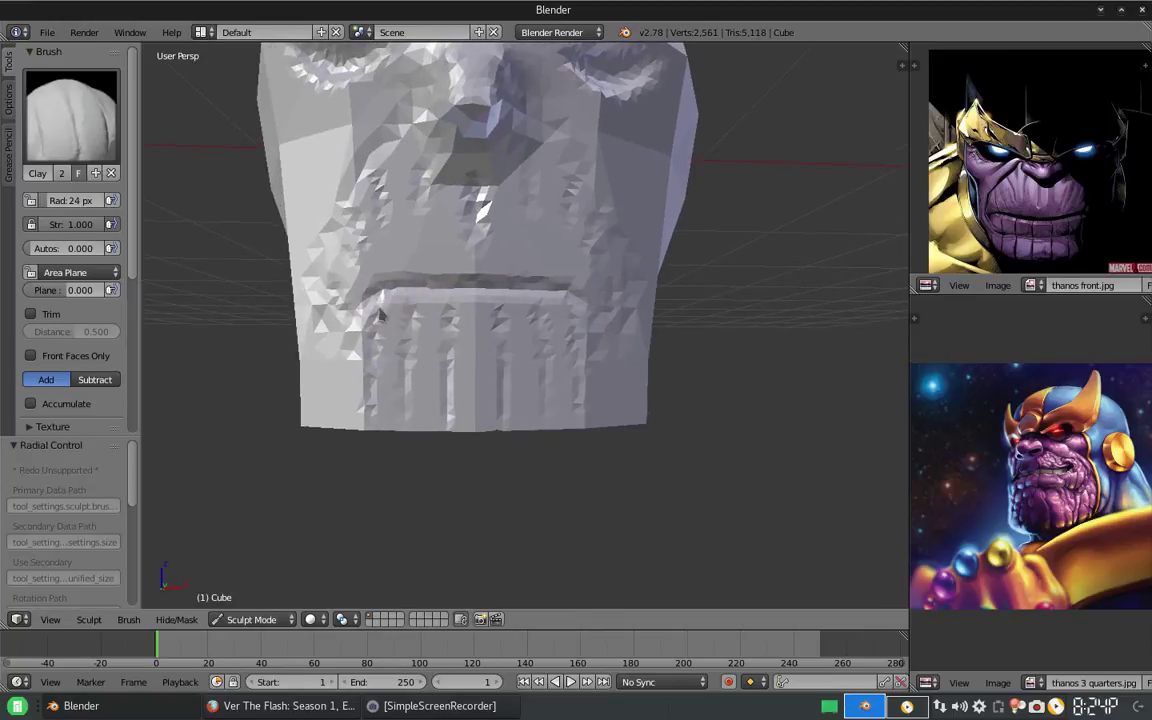
drag(420, 265, 442, 261)
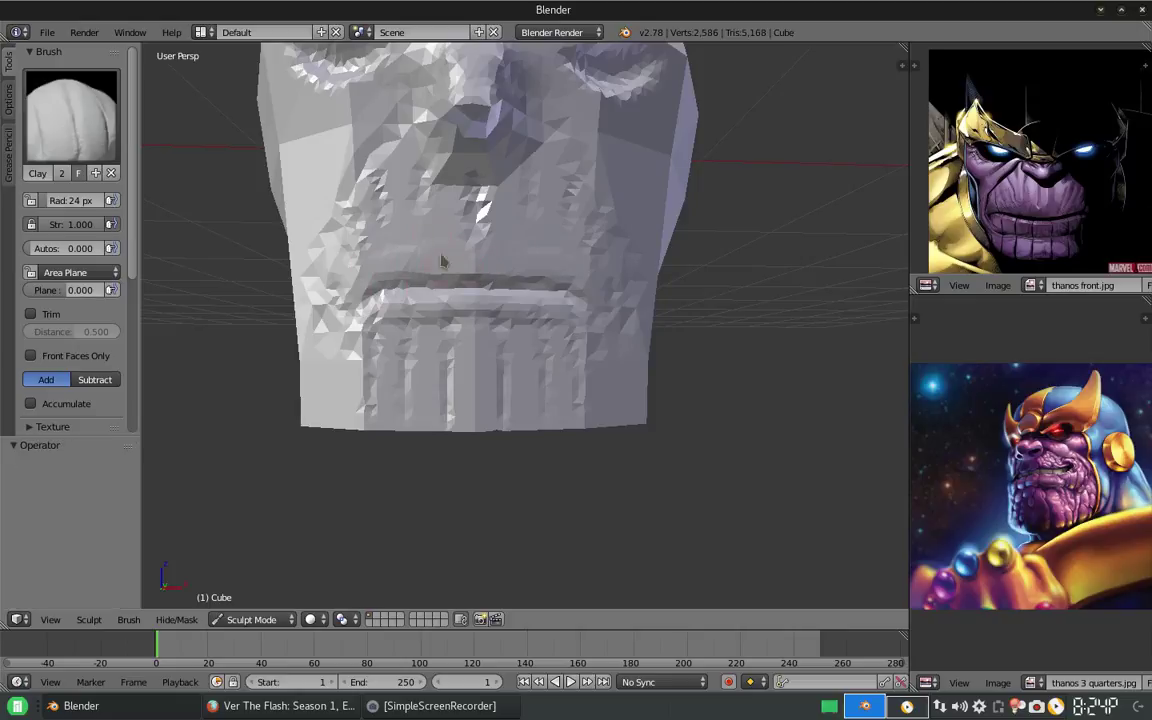
key(f)
drag(375, 210, 441, 263)
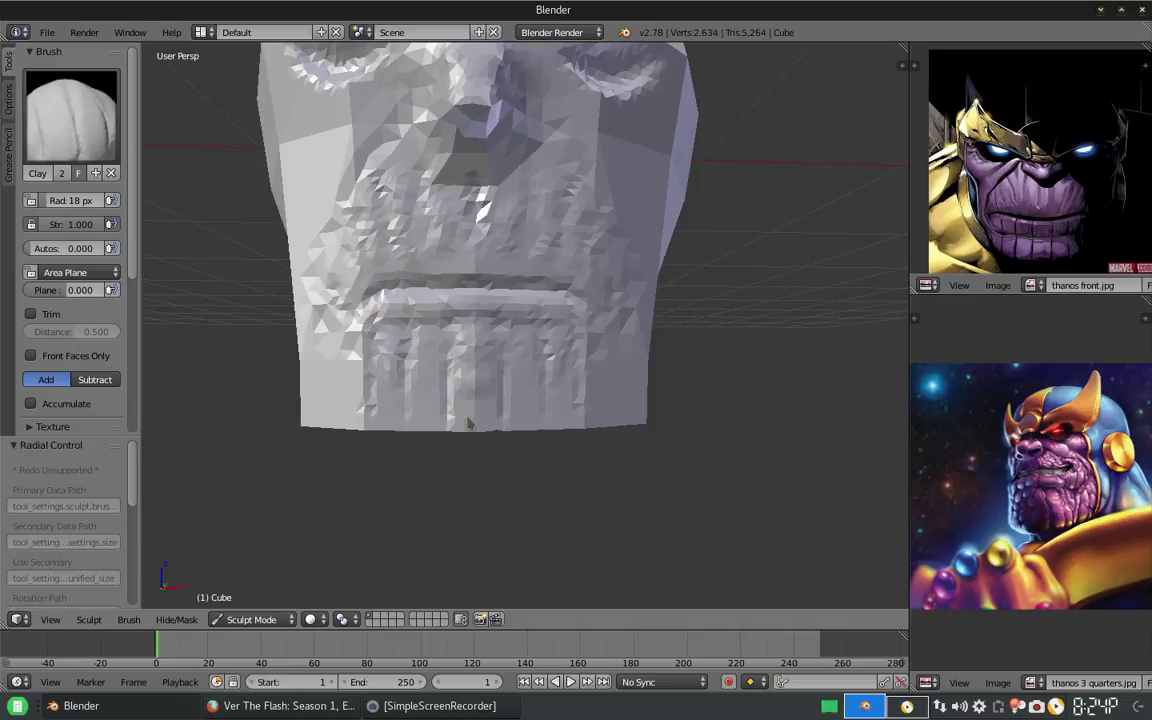
Sculpt clay strokes around the mouth to build up the lips.
drag(571, 398, 314, 347)
middle_drag(314, 347, 337, 366)
drag(337, 366, 507, 381)
middle_drag(507, 381, 527, 352)
Shrink then enlarge the Clay brush while checking the side of the head.
key(f)
click(447, 379)
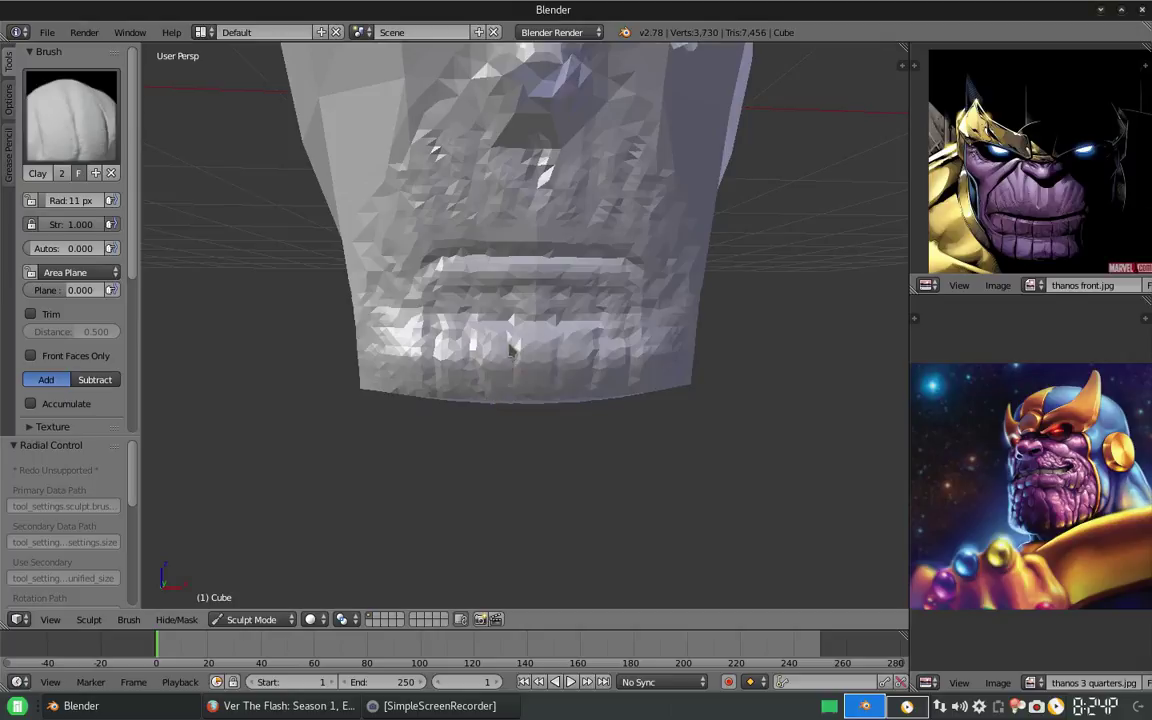
mouse_move(437, 320)
middle_down()
mouse_move(474, 292)
mouse_move(440, 305)
middle_up()
scroll(440, 305, up, 2)
key(f)
click(403, 327)
click(70, 115)
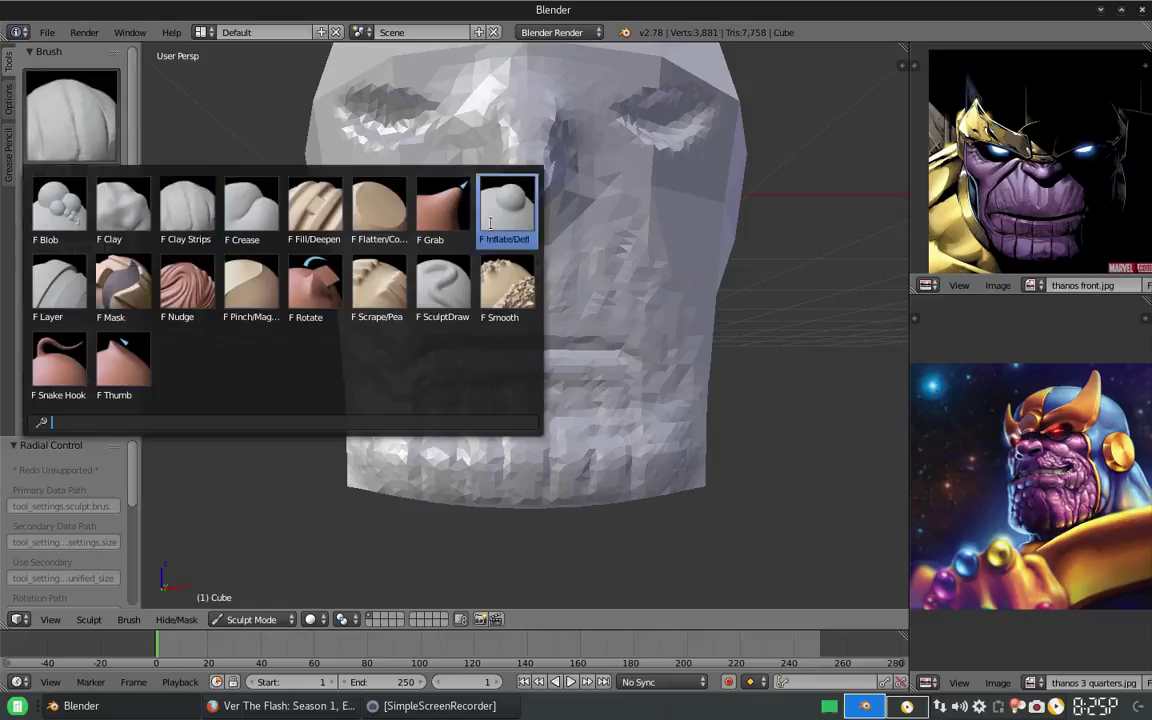
Inflate part of the face with the Inflate brush, then set its radius to 35 px.
click(440, 200)
mouse_move(400, 260)
mouse_down()
mouse_move(422, 313)
mouse_move(475, 360)
mouse_move(440, 320)
mouse_up()
middle_drag(440, 320, 428, 342)
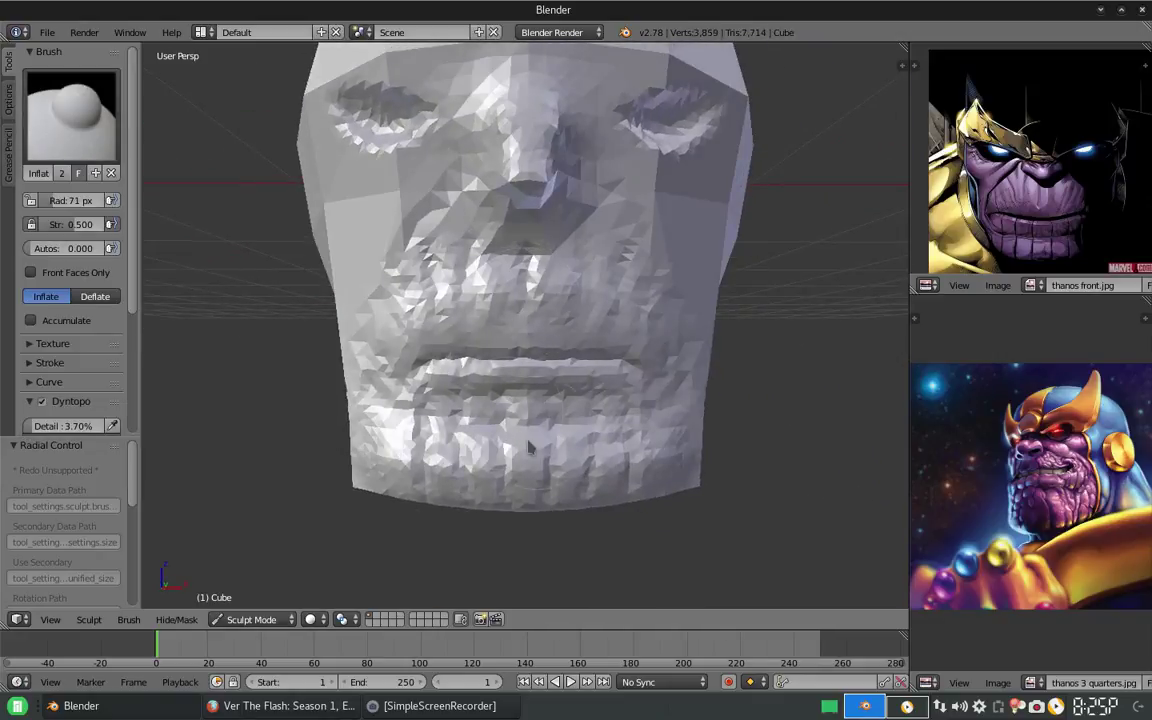
key(f)
click(405, 415)
mouse_move(514, 368)
middle_down()
mouse_move(600, 375)
mouse_move(520, 380)
middle_up()
Broadly inflate the lower face at 148 px, then reduce the radius to 67 px.
key(f)
click(548, 415)
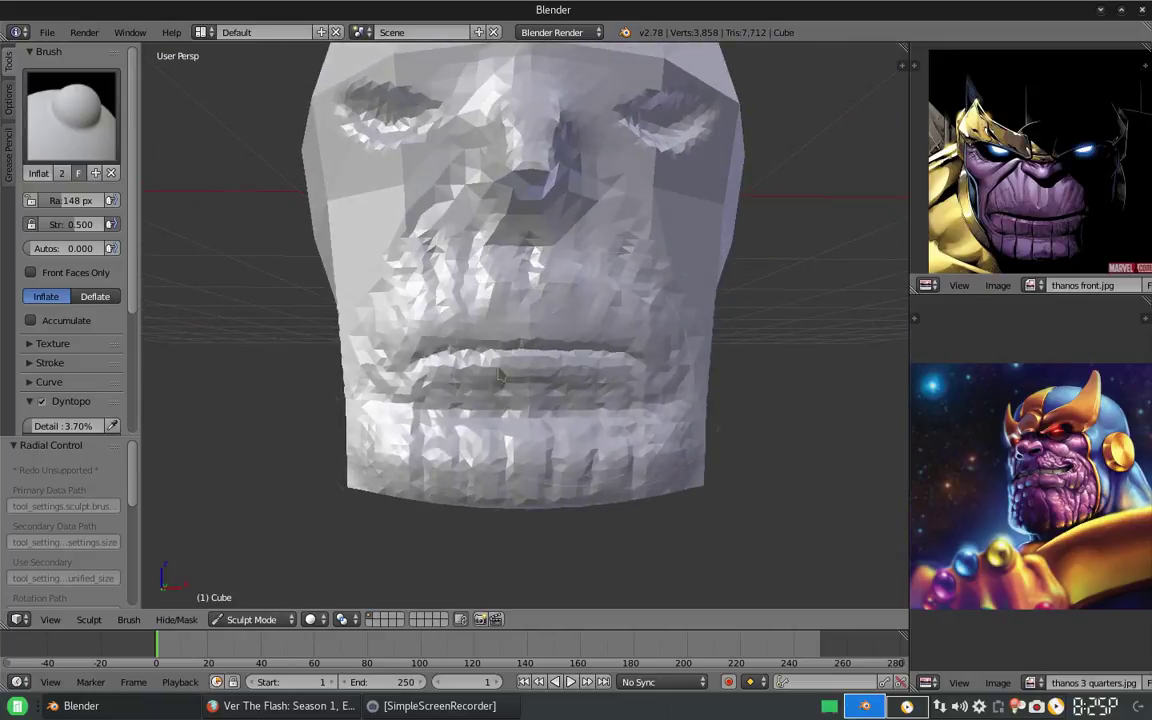
drag(548, 415, 508, 437)
mouse_move(508, 437)
middle_down()
mouse_move(465, 404)
mouse_move(589, 416)
mouse_move(400, 310)
middle_up()
key(f)
click(420, 300)
mouse_move(450, 262)
middle_down()
mouse_move(507, 332)
mouse_move(482, 366)
middle_up()
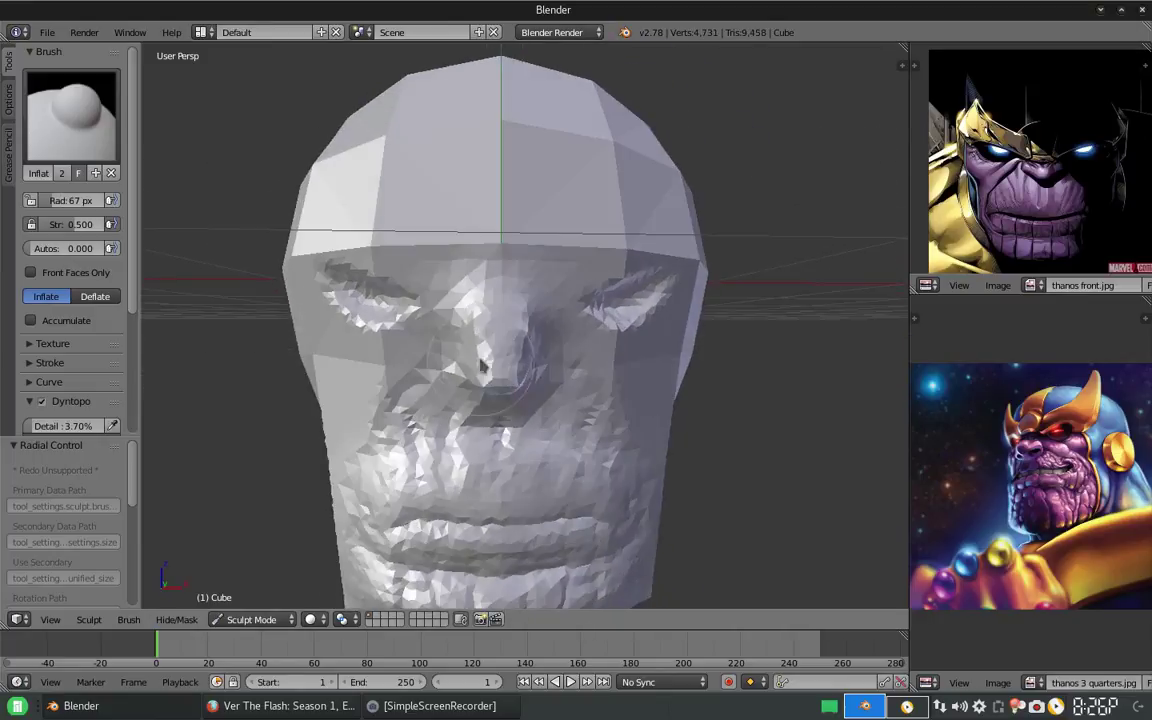
Switch to the Clay brush and add a small stroke beside the nose.
click(98, 143)
click(206, 224)
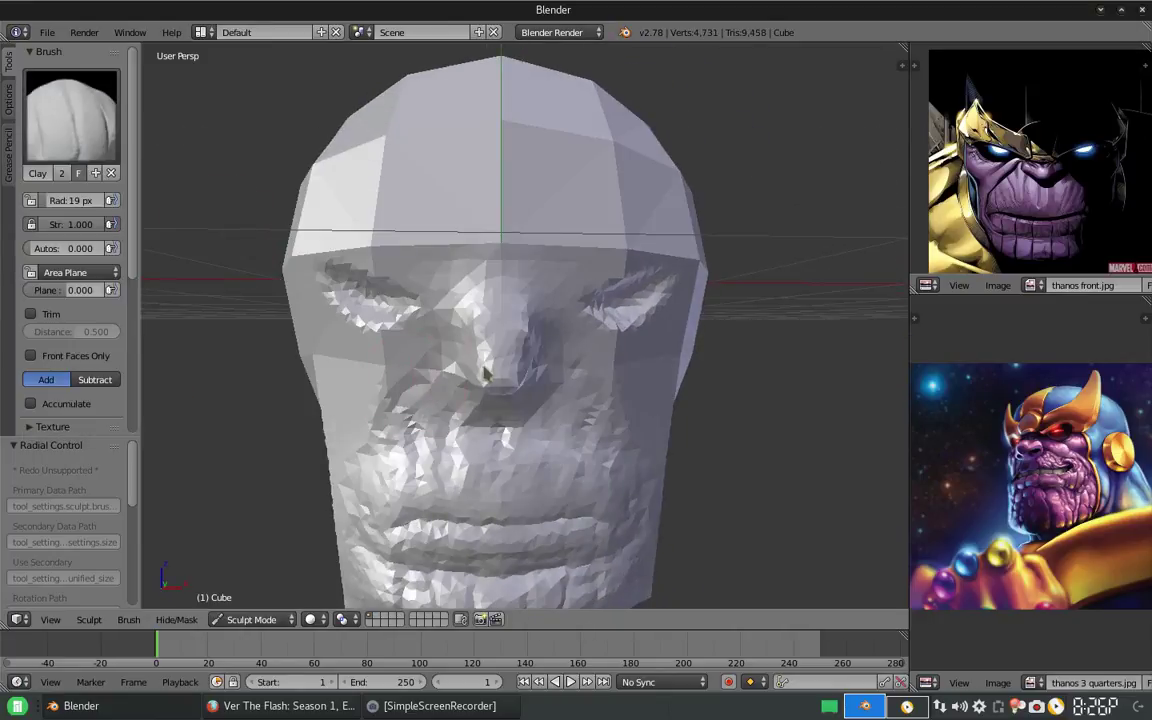
drag(450, 362, 440, 325)
mouse_move(440, 325)
middle_down()
mouse_move(497, 347)
mouse_move(446, 327)
middle_up()
Add mirrored clay strokes on both cheeks with an 11 px brush.
key(f)
click(484, 346)
mouse_move(444, 326)
mouse_down()
mouse_move(380, 310)
mouse_move(350, 440)
mouse_up()
middle_drag(390, 300, 540, 367)
middle_drag(470, 330, 487, 350)
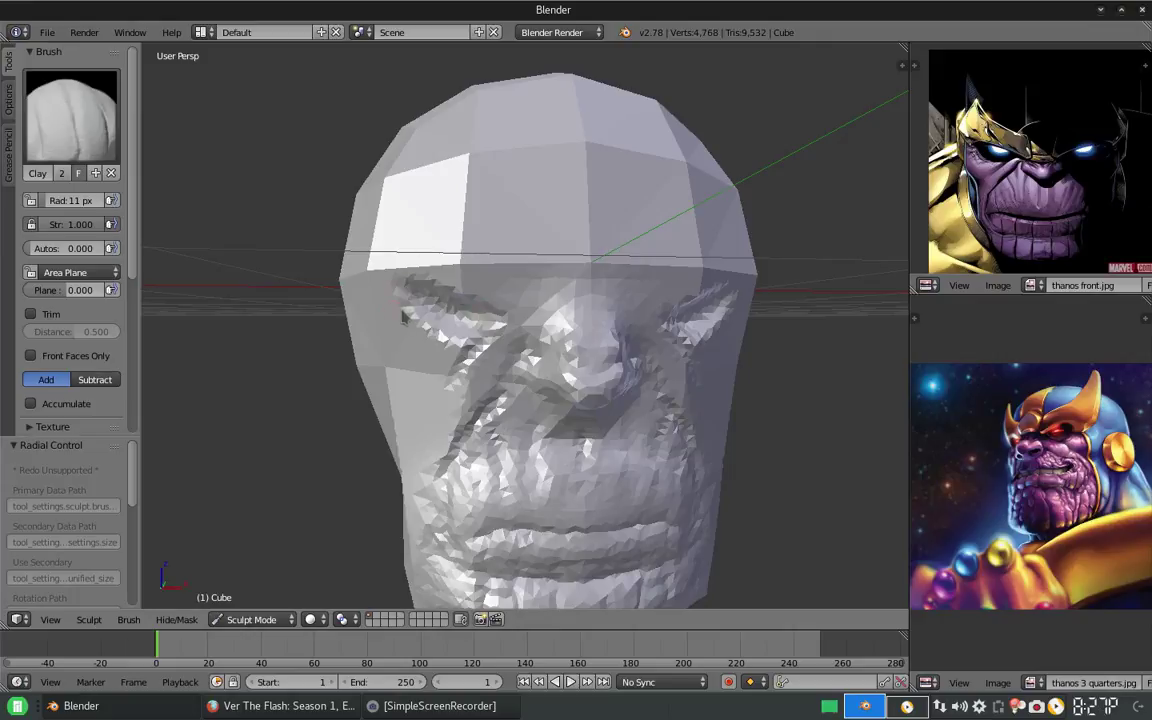
scroll(410, 290, up, 2)
Lower the Dyntopo detail to 1.50%.
scroll(430, 285, up, 3)
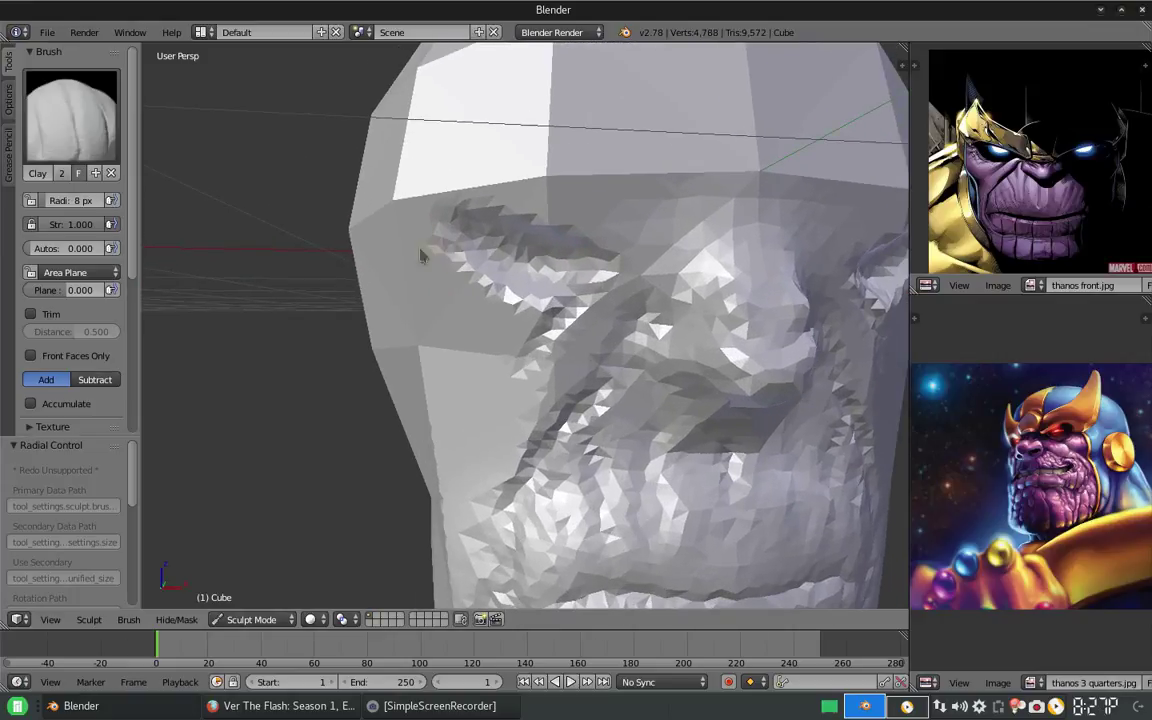
scroll(120, 318, down, 4)
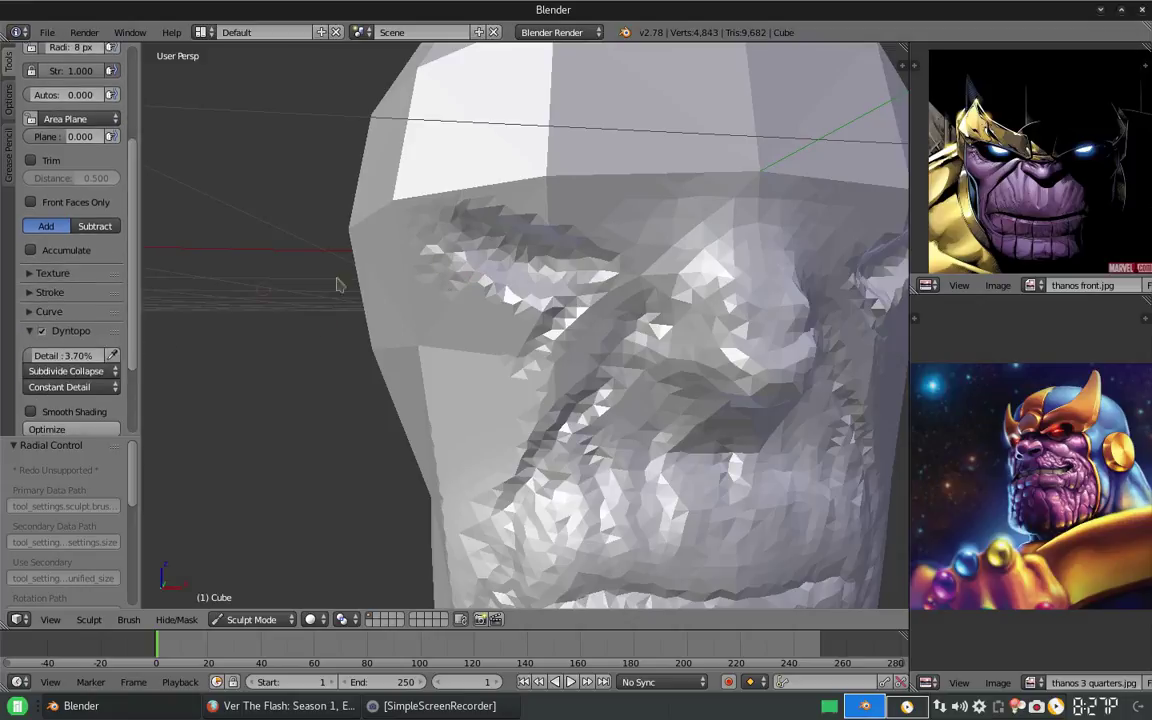
click(466, 289)
drag(72, 358, 40, 358)
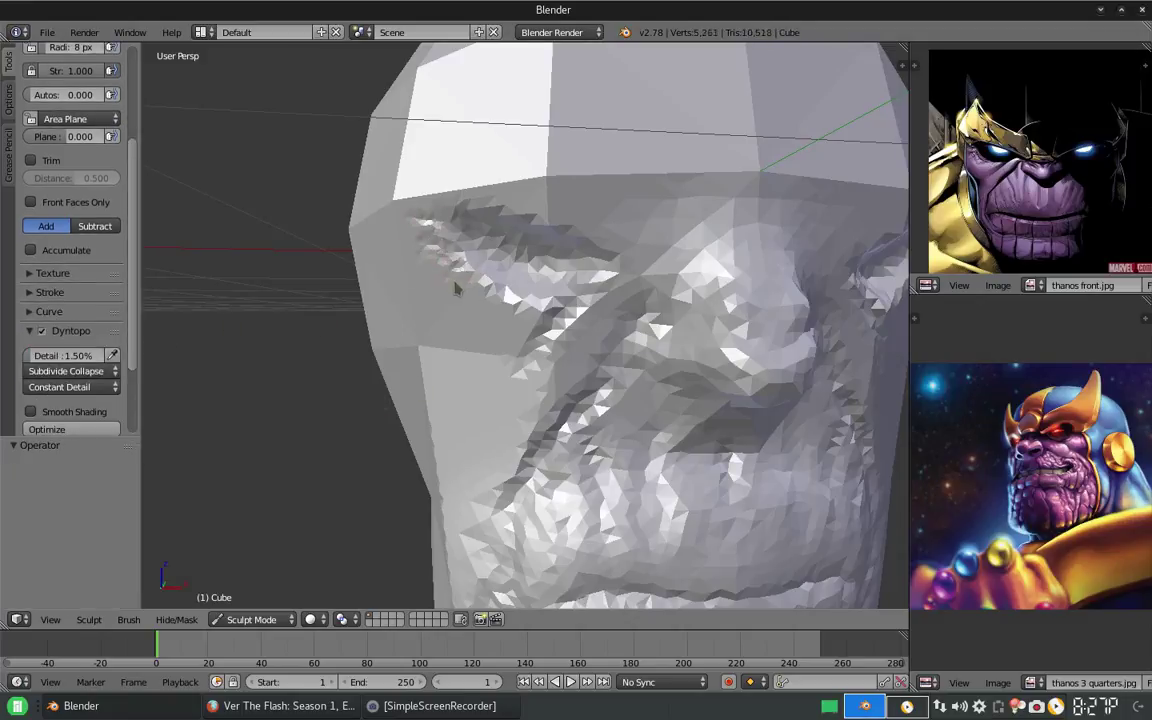
drag(565, 312, 500, 285)
middle_drag(500, 285, 420, 300)
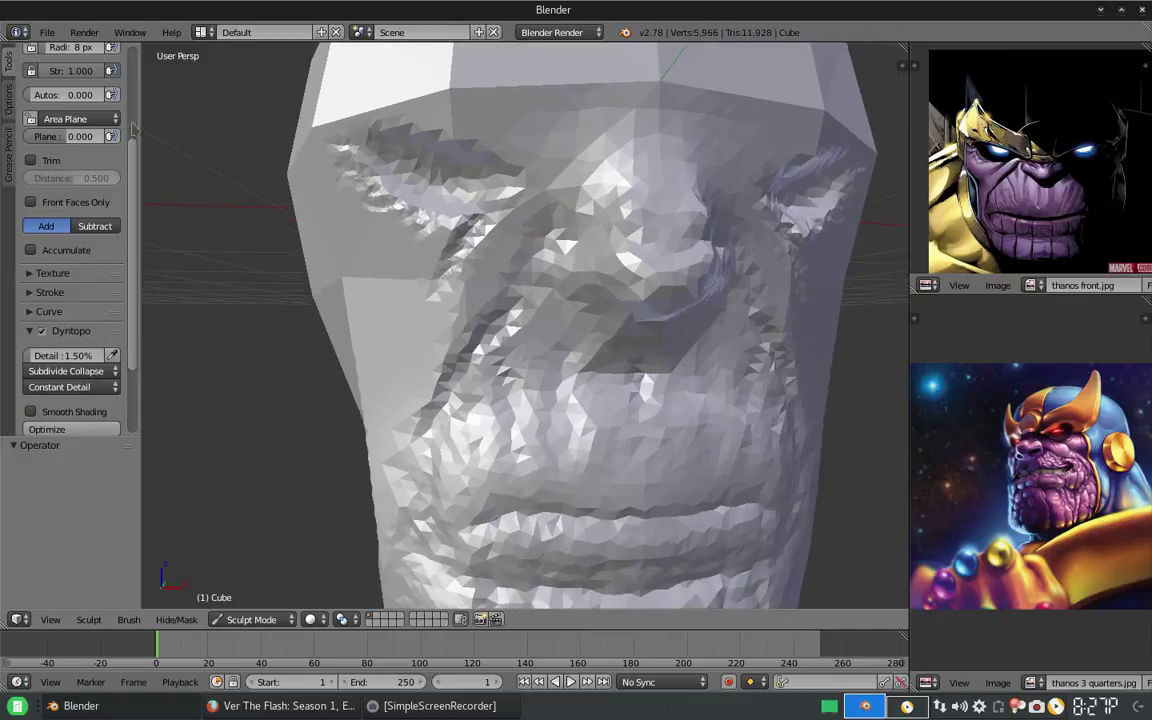
Switch to the Inflate brush, set Dyntopo detail to 5.94% and brush size to 20 px.
scroll(70, 300, up, 5)
click(70, 115)
click(478, 205)
scroll(137, 300, down, 3)
drag(60, 360, 75, 368)
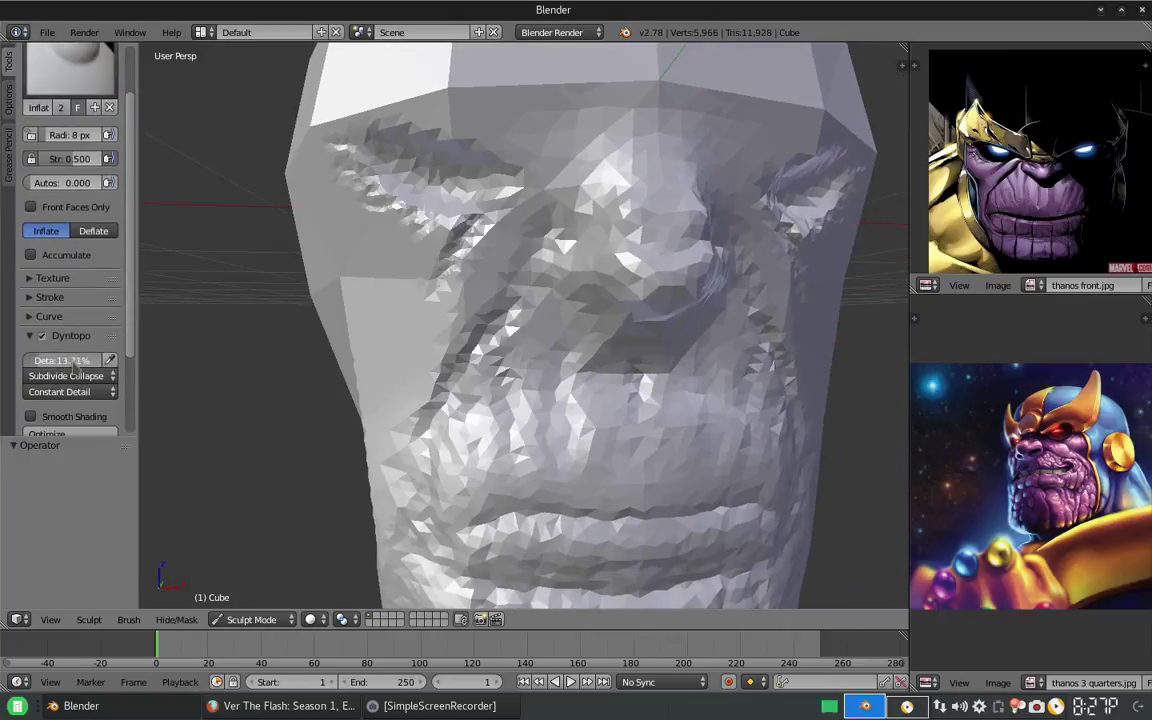
middle_drag(450, 300, 500, 270)
key(f)
click(490, 250)
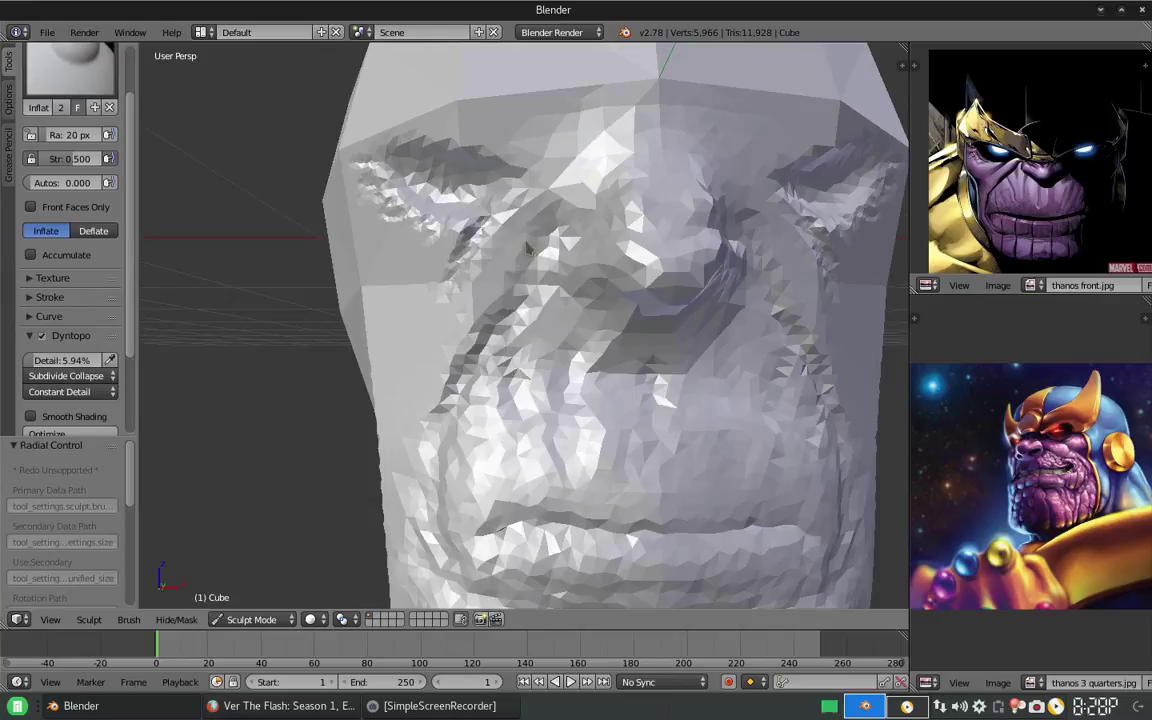
drag(440, 210, 510, 258)
Switch to the Clay brush and raise Dyntopo detail to 7.05%.
middle_drag(511, 258, 411, 257)
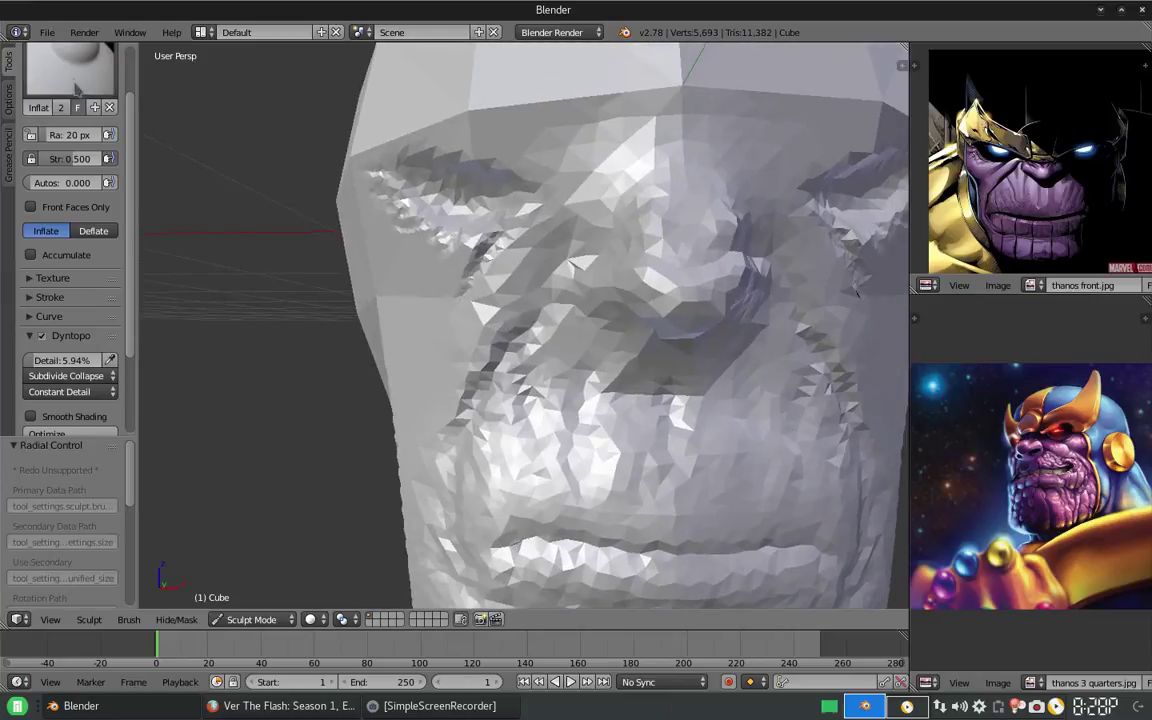
key(c)
scroll(60, 347, down, 3)
drag(68, 350, 90, 350)
middle_drag(327, 252, 378, 146)
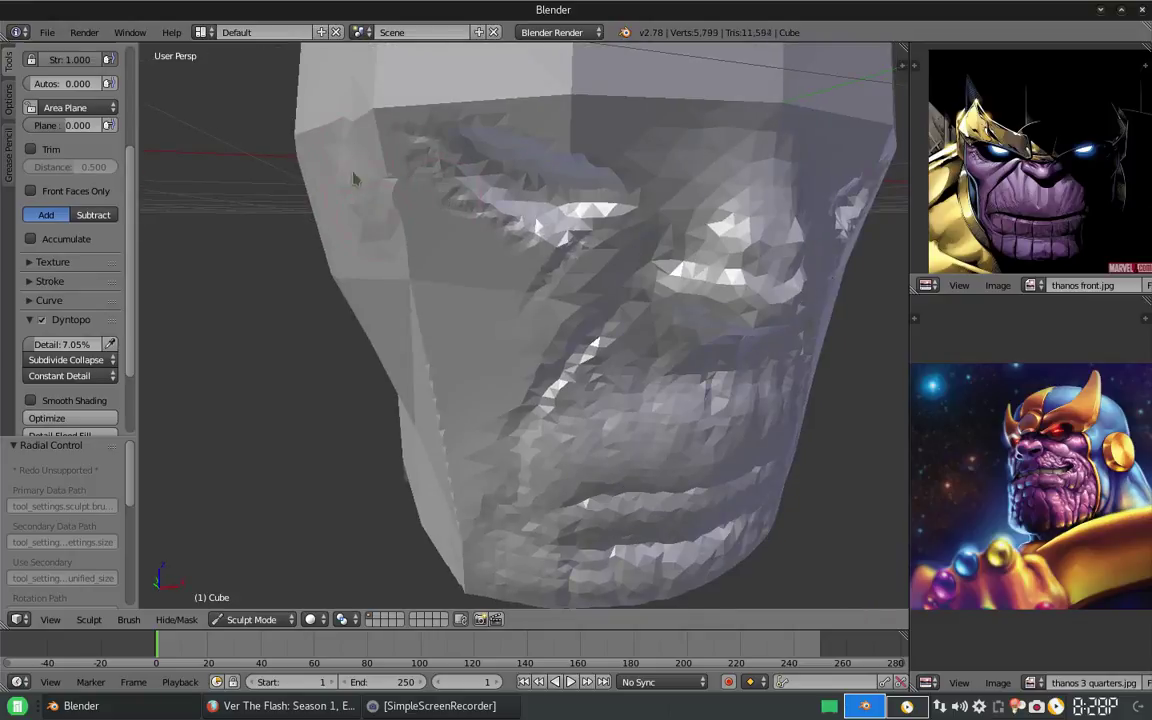
Sculpt clay strokes to build up the forehead and temple surface.
drag(353, 179, 376, 262)
mouse_move(404, 287)
middle_down()
mouse_move(465, 260)
mouse_move(399, 200)
middle_up()
mouse_move(399, 200)
mouse_down()
mouse_move(466, 233)
mouse_move(388, 215)
mouse_up()
middle_drag(388, 215, 362, 102)
drag(375, 210, 342, 218)
middle_drag(342, 218, 443, 251)
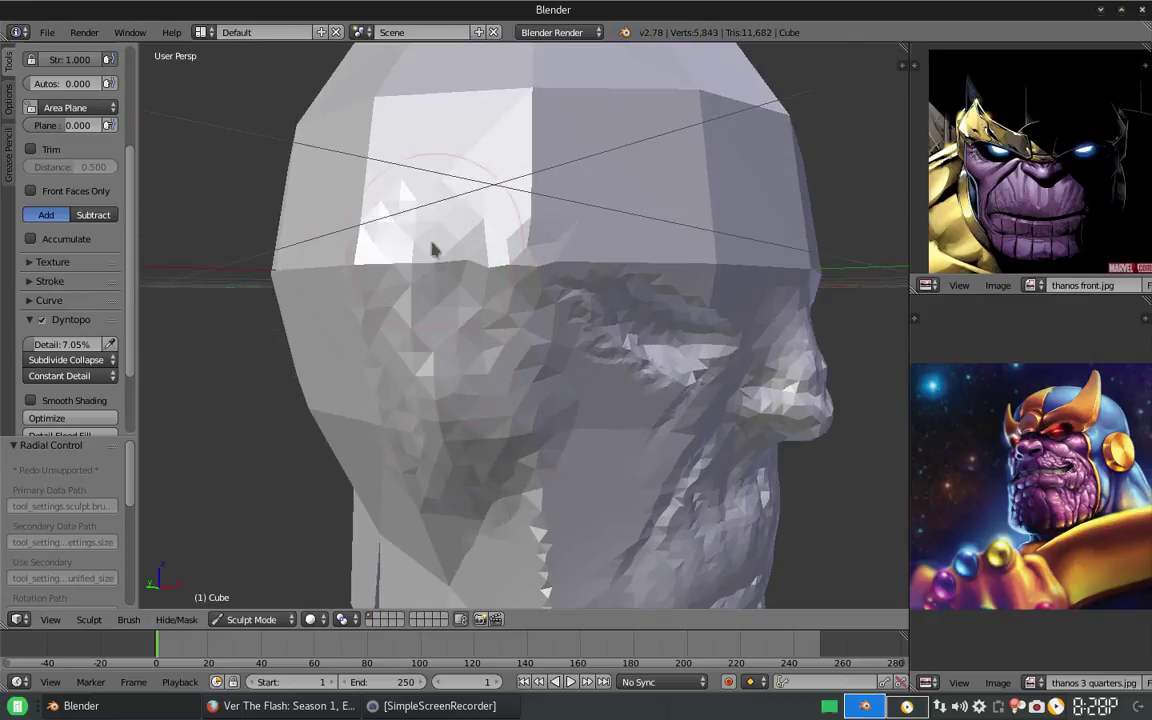
drag(445, 240, 488, 190)
mouse_move(488, 190)
middle_down()
mouse_move(450, 216)
mouse_move(382, 149)
mouse_move(483, 206)
mouse_move(440, 330)
mouse_move(463, 393)
middle_up()
Resize the brush and reshape the left cheek and eye area from the front.
scroll(483, 206, down, 5)
key(f)
click(467, 292)
mouse_move(467, 292)
middle_down()
mouse_move(419, 411)
mouse_move(418, 358)
mouse_move(488, 357)
middle_up()
scroll(488, 357, up, 2)
drag(488, 357, 410, 300)
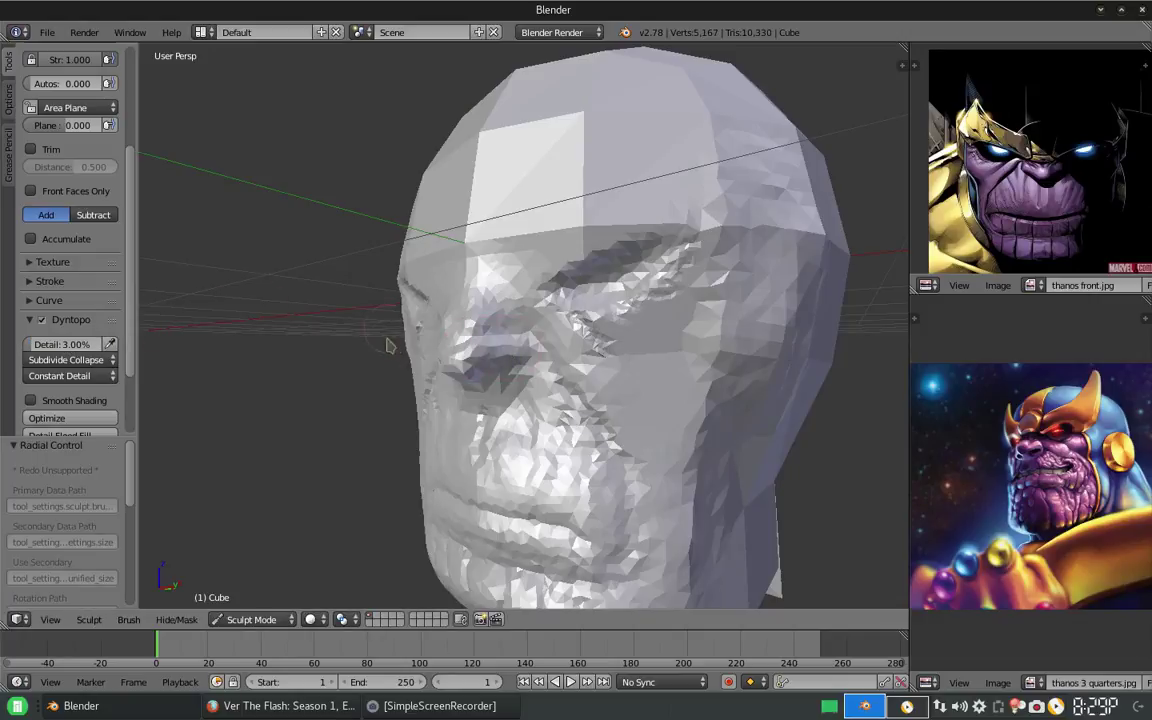
Sculpt the brow, then inflate the nose area with the Inflate brush.
middle_drag(463, 367, 573, 305)
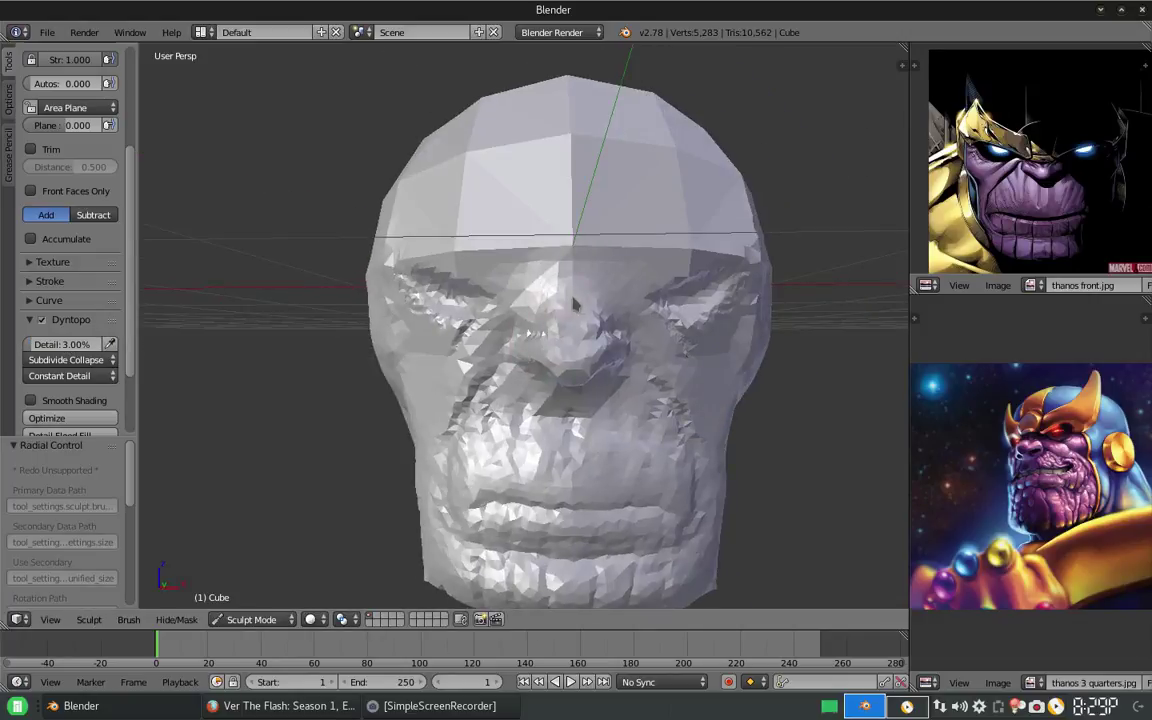
drag(530, 358, 515, 270)
mouse_move(515, 270)
middle_down()
mouse_move(560, 340)
mouse_move(553, 321)
middle_up()
click(506, 200)
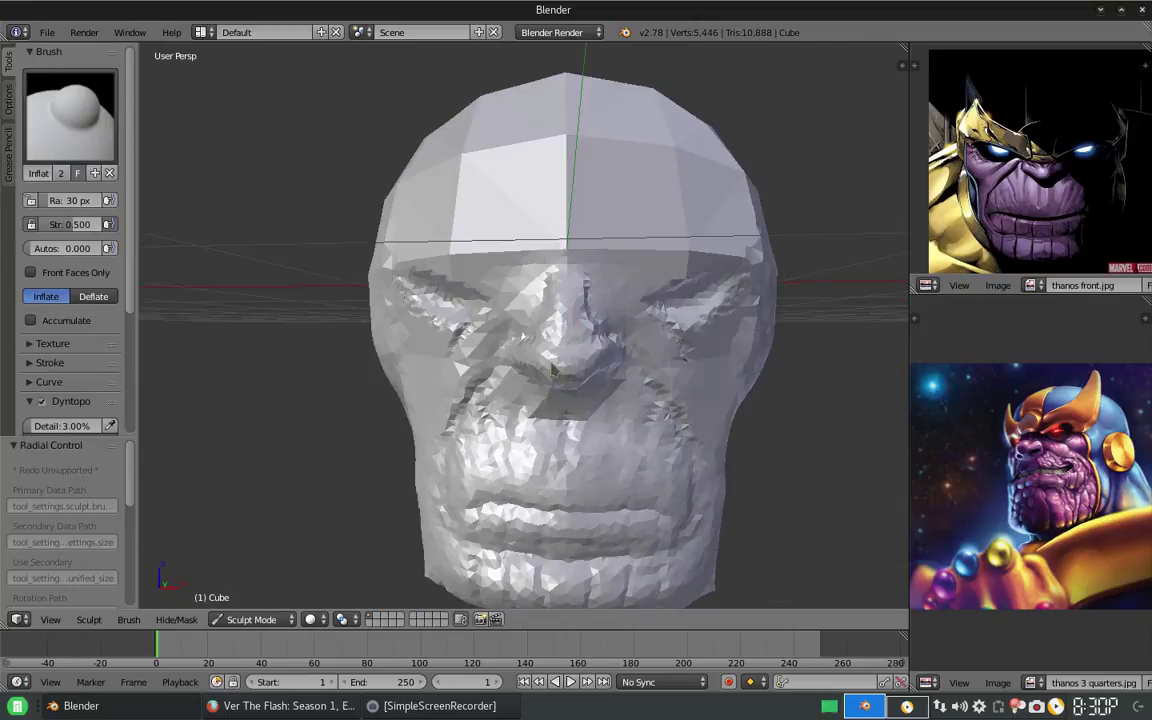
mouse_move(594, 368)
mouse_down()
mouse_move(520, 285)
mouse_move(535, 300)
mouse_up()
mouse_move(535, 300)
middle_down()
mouse_move(735, 244)
mouse_move(577, 298)
mouse_move(604, 303)
middle_up()
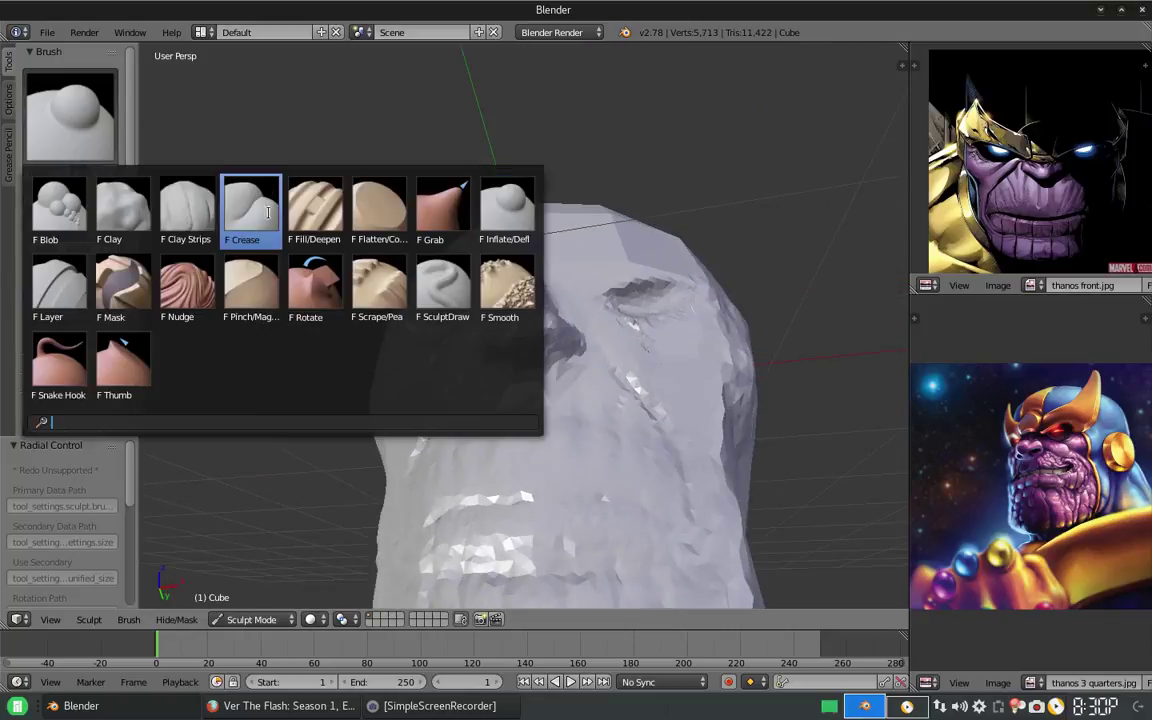
Switch to the Clay brush at 17 px and enable dynamic topology.
click(250, 205)
key(f)
click(478, 243)
scroll(65, 300, down, 5)
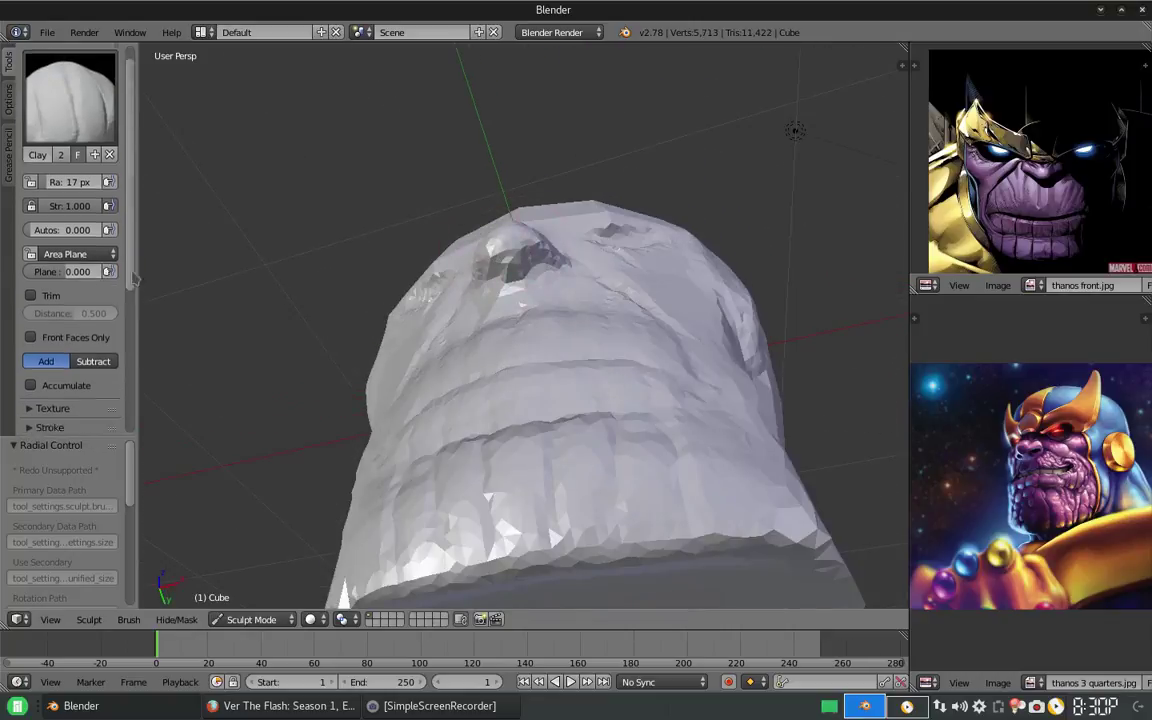
click(41, 329)
Set the Clay brush size to 31 px, keeping the current brush.
middle_drag(573, 292, 598, 262)
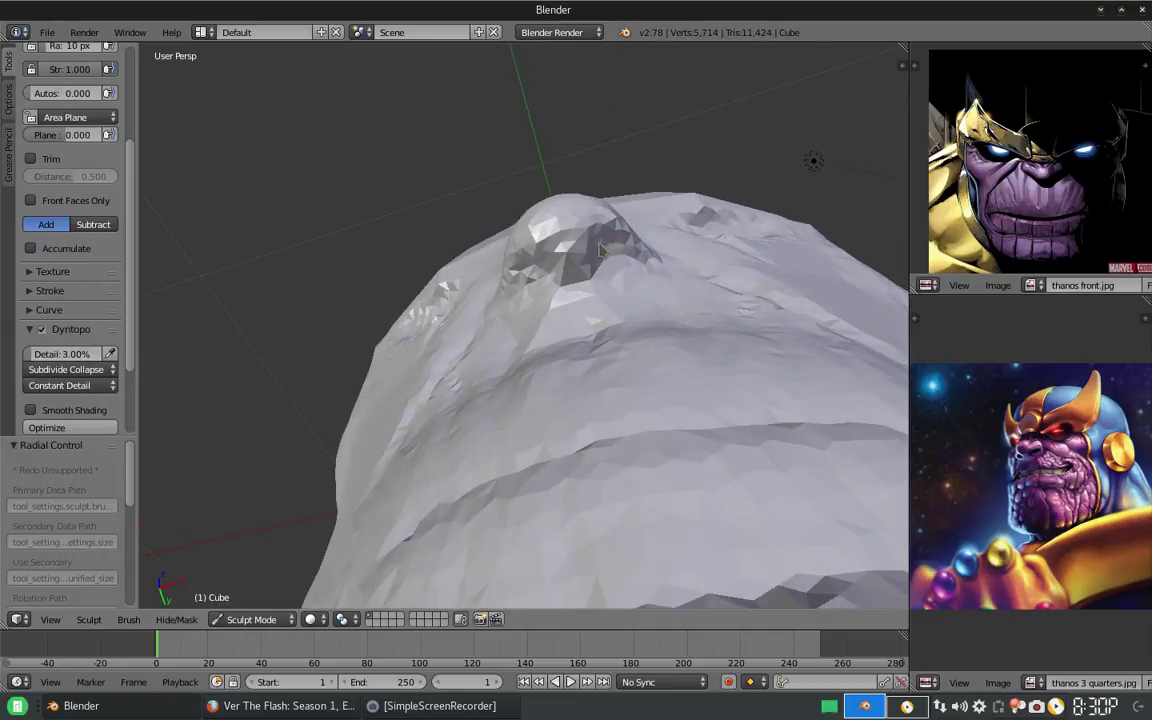
scroll(65, 300, up, 4)
click(70, 100)
click(121, 188)
middle_drag(580, 300, 612, 292)
key(f)
click(600, 292)
In front view, set the brush to 21 px and the Dyntopo detail to 4.00%.
scroll(108, 350, down, 4)
key(Return)
middle_drag(357, 438, 560, 340)
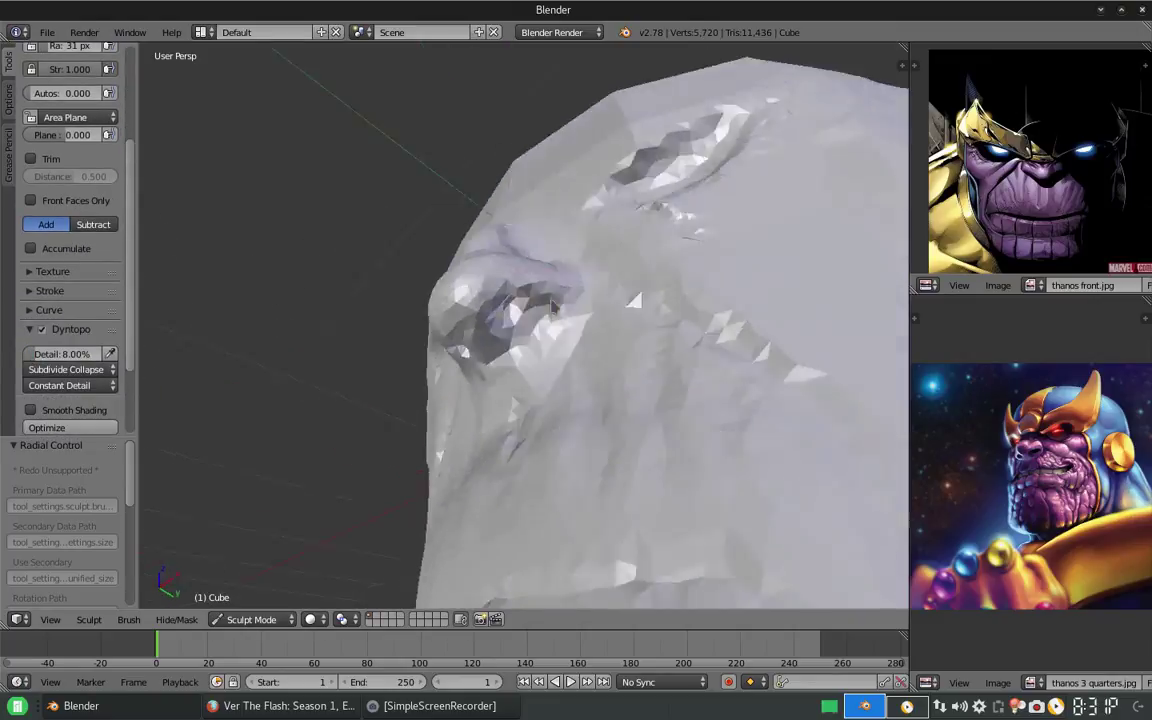
key(f)
click(587, 395)
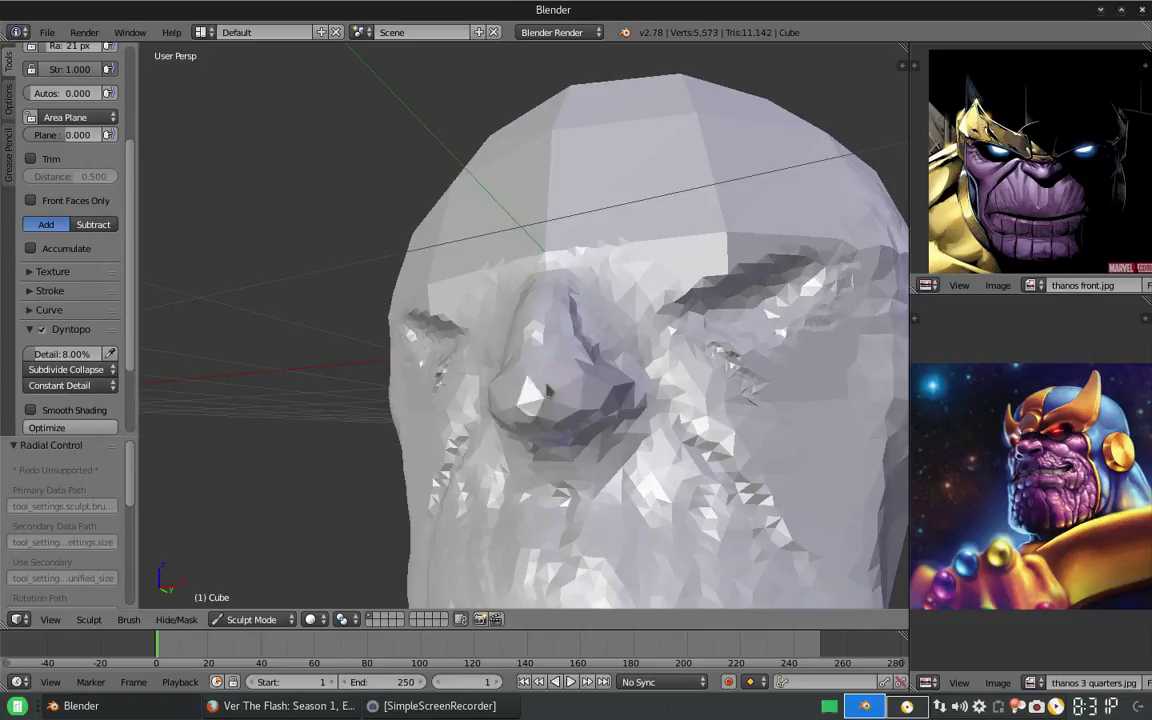
double_click(62, 353)
text(4)
key(Return)
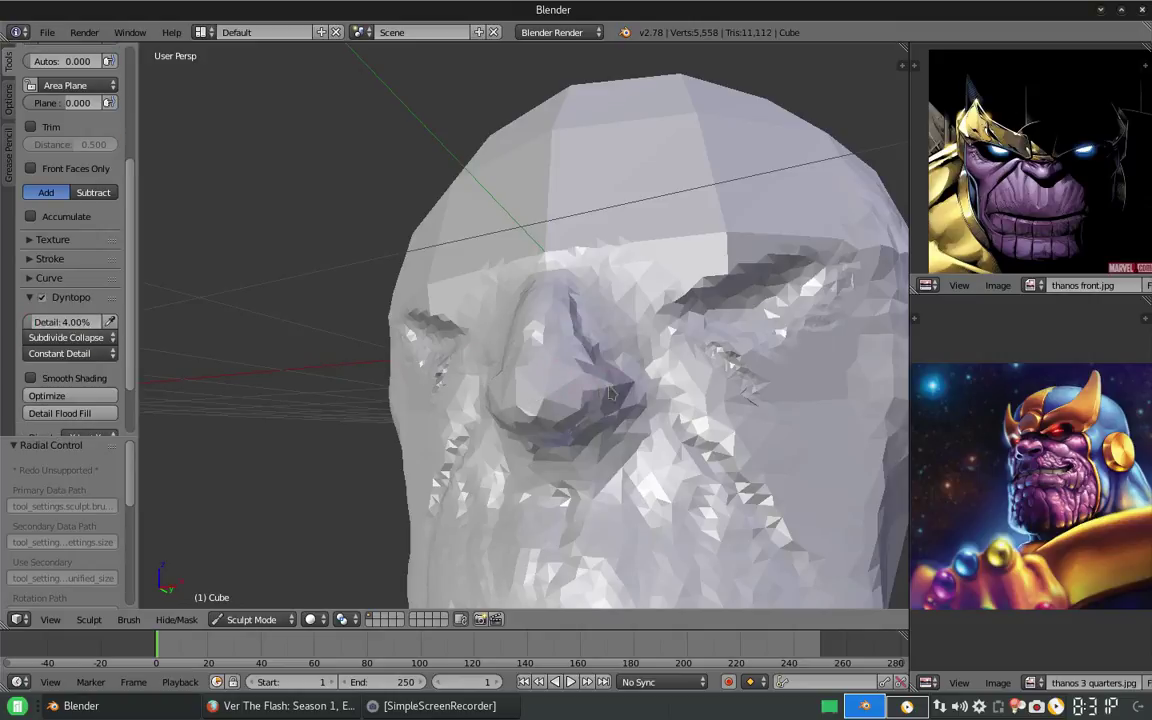
Pull the nose bump outward with an enlarged Grab brush.
mouse_move(530, 397)
middle_down()
mouse_move(800, 200)
mouse_move(576, 243)
middle_up()
key(g)
key(f)
click(600, 240)
mouse_move(570, 235)
mouse_down()
mouse_move(590, 232)
mouse_move(540, 188)
mouse_up()
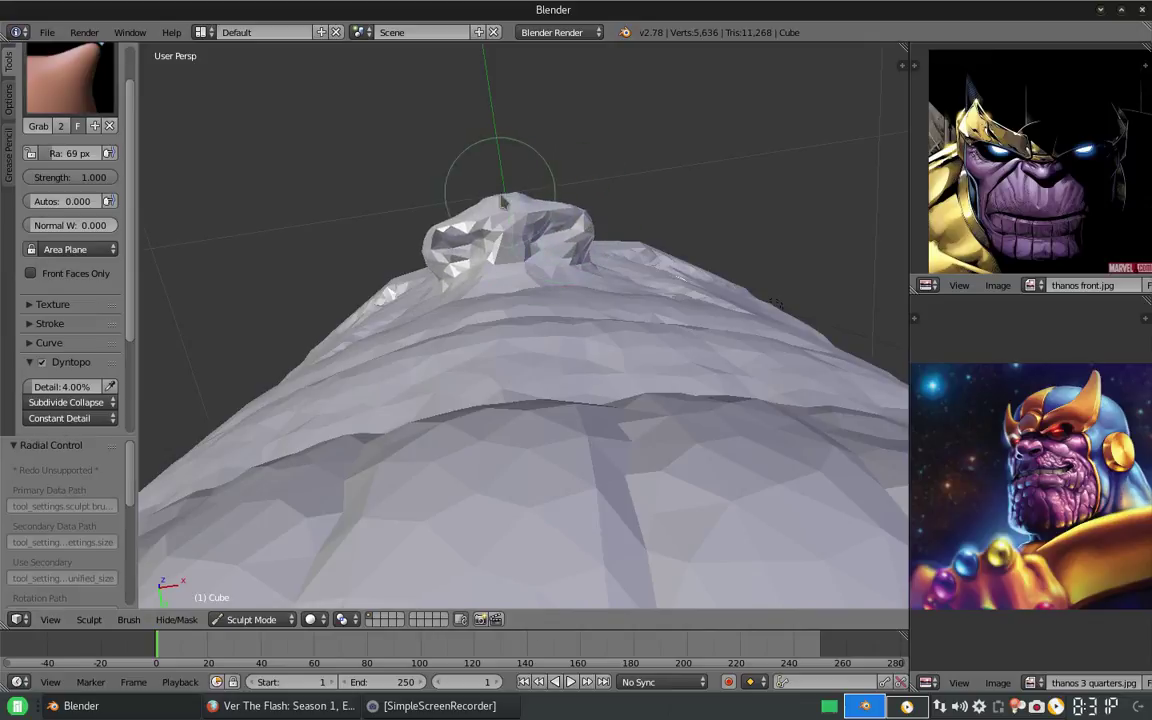
mouse_move(540, 188)
middle_down()
mouse_move(643, 257)
mouse_move(540, 321)
mouse_move(470, 330)
middle_up()
Switch back to a much smaller Clay brush and begin editing the Dyntopo detail.
key(c)
key(f)
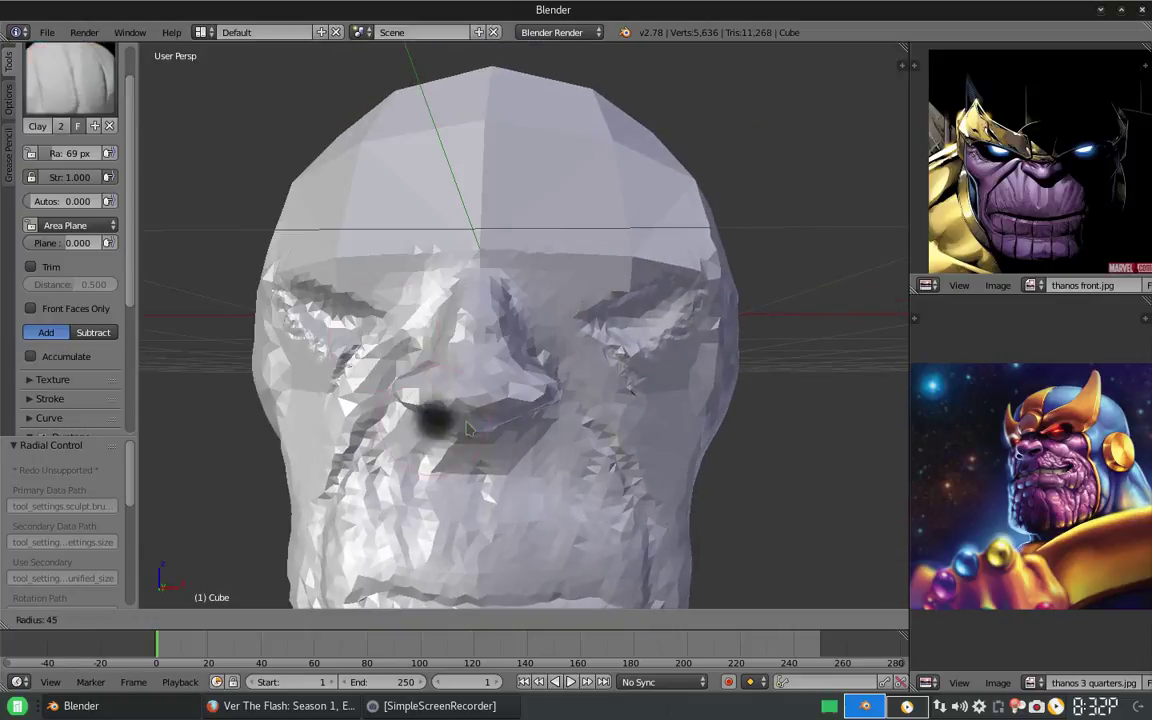
click(462, 390)
scroll(138, 345, down, 2)
click(60, 326)
Set Dyntopo detail to 2.00% and sculpt lightly near the nose.
key(Return)
middle_drag(436, 403, 460, 358)
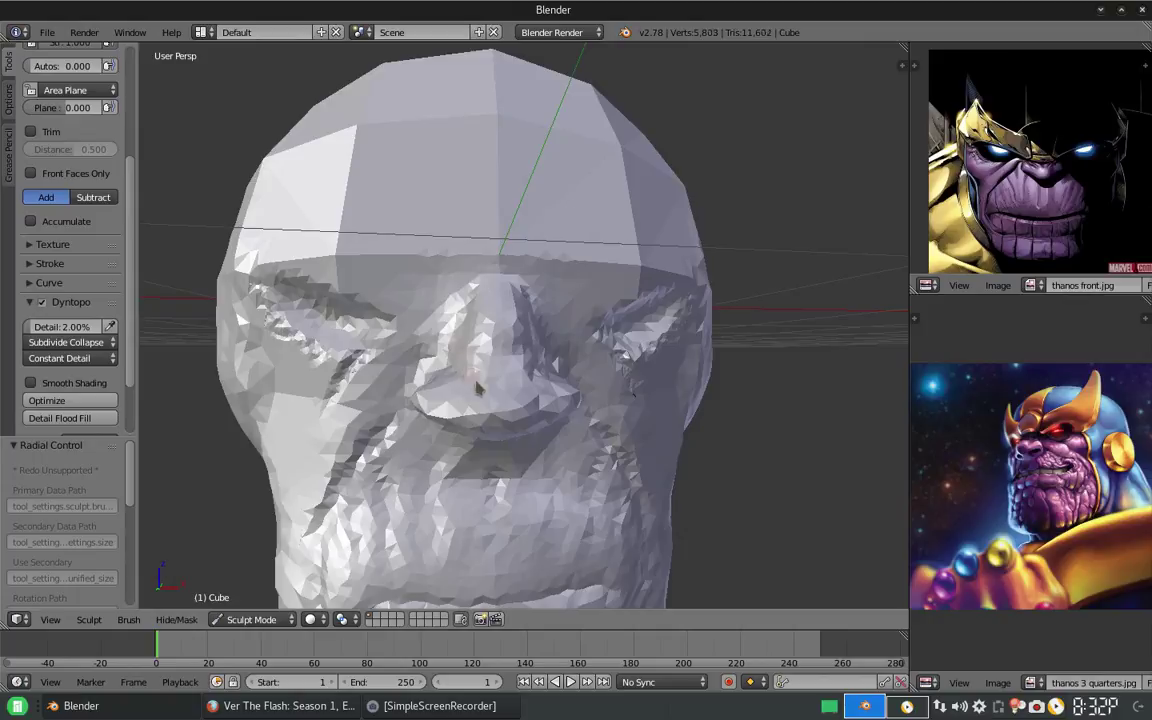
drag(482, 342, 474, 380)
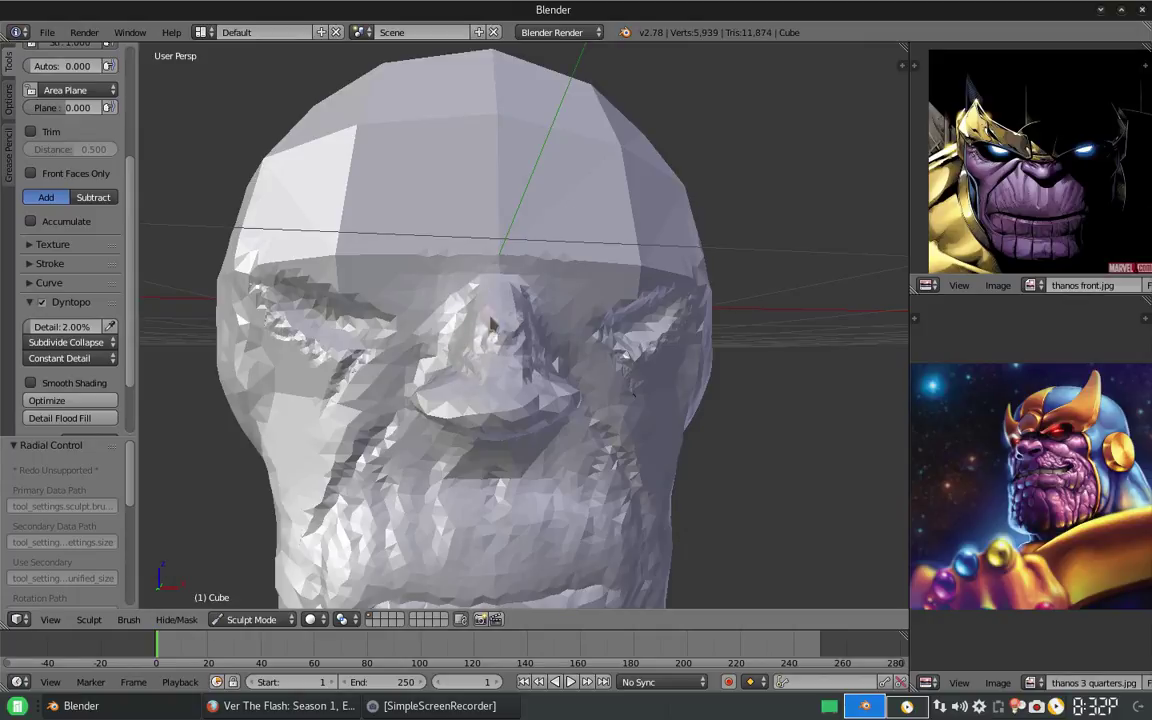
scroll(472, 333, up, 2)
scroll(473, 325, up, 3)
scroll(475, 316, up, 2)
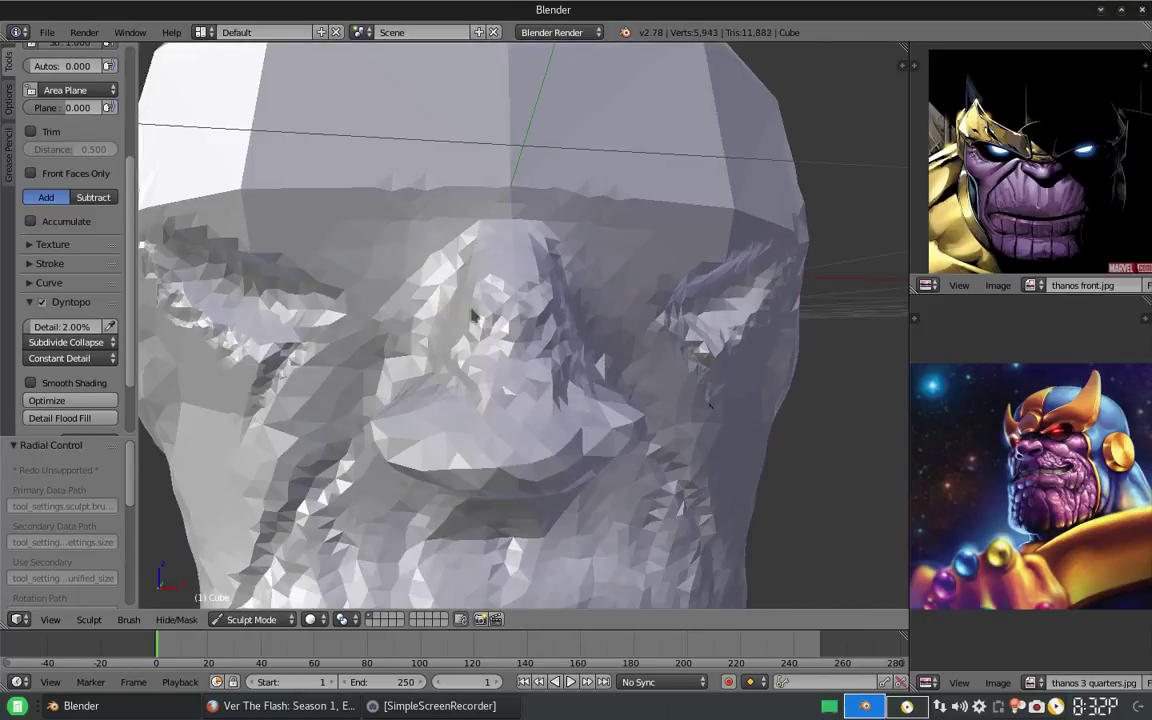
middle_drag(418, 305, 440, 360)
scroll(65, 300, up, 5)
Smooth the mouth area with the Smooth brush.
click(68, 115)
click(507, 245)
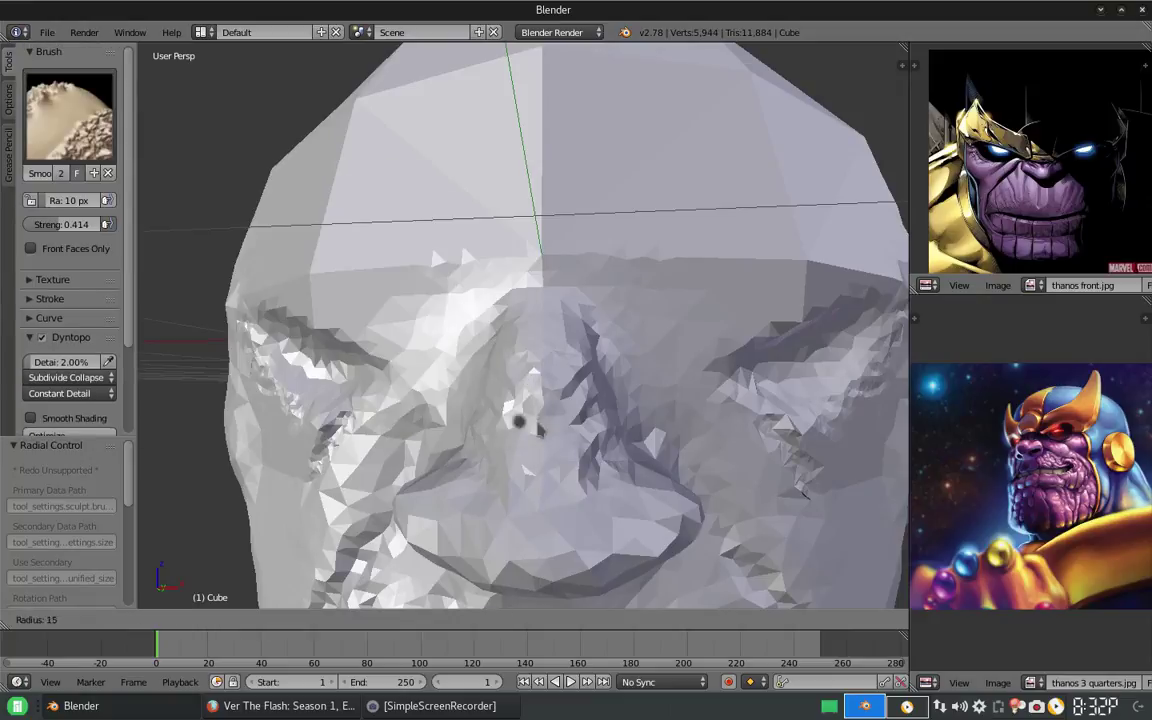
drag(494, 515, 524, 424)
mouse_move(524, 424)
middle_down()
mouse_move(531, 271)
mouse_move(524, 420)
middle_up()
With the Clay brush, build up the nose bridge and reshape the nose and mouth.
click(68, 115)
click(113, 201)
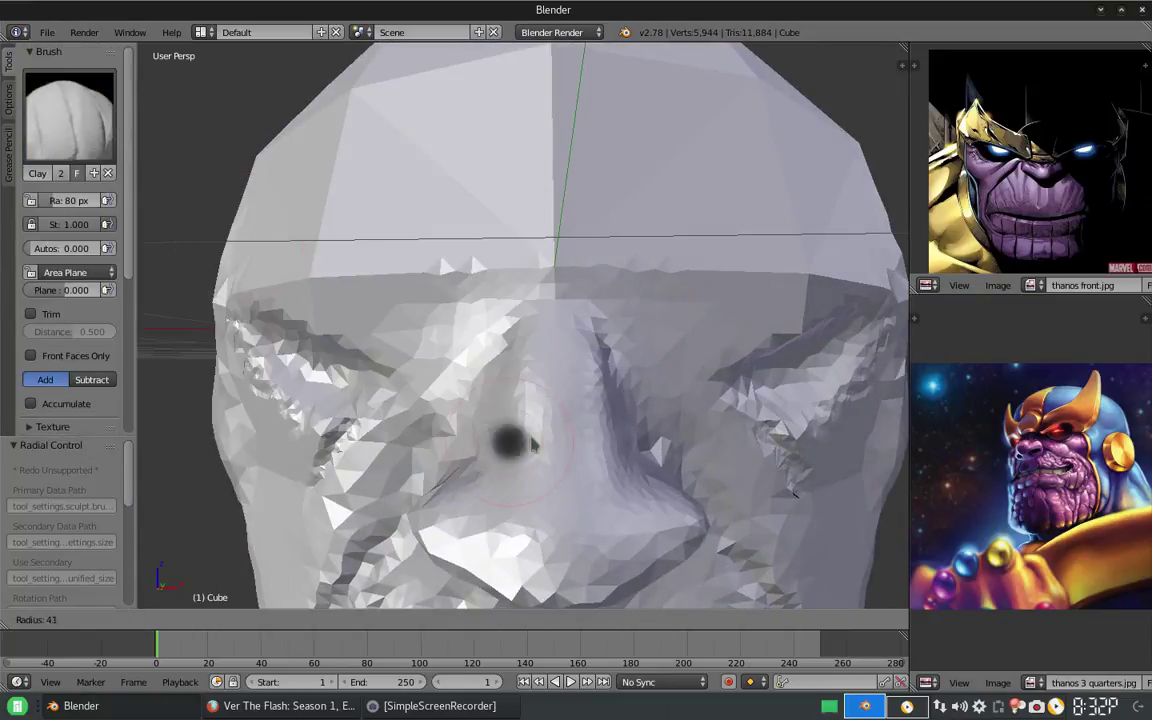
mouse_move(522, 422)
mouse_down()
mouse_move(496, 393)
mouse_move(505, 395)
mouse_up()
middle_drag(505, 395, 519, 351)
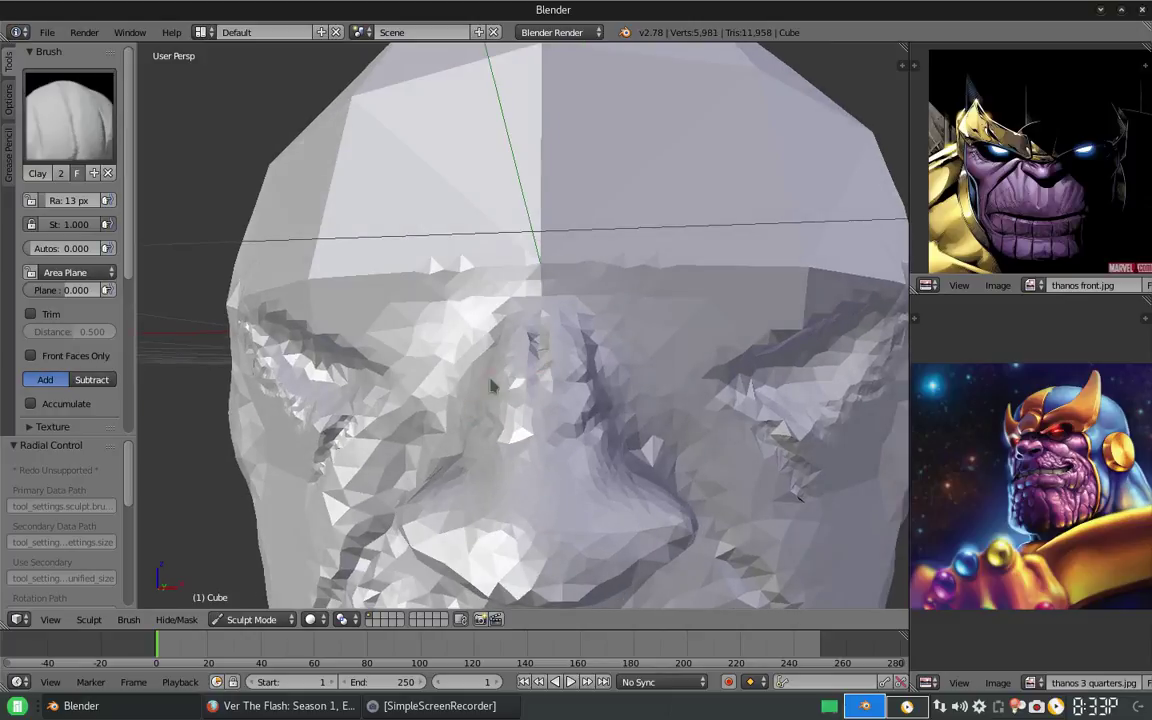
mouse_move(478, 420)
mouse_down()
mouse_move(452, 432)
mouse_move(474, 490)
mouse_up()
mouse_move(474, 490)
middle_down()
mouse_move(535, 375)
mouse_move(526, 360)
middle_up()
scroll(535, 375, down, 3)
drag(526, 360, 518, 347)
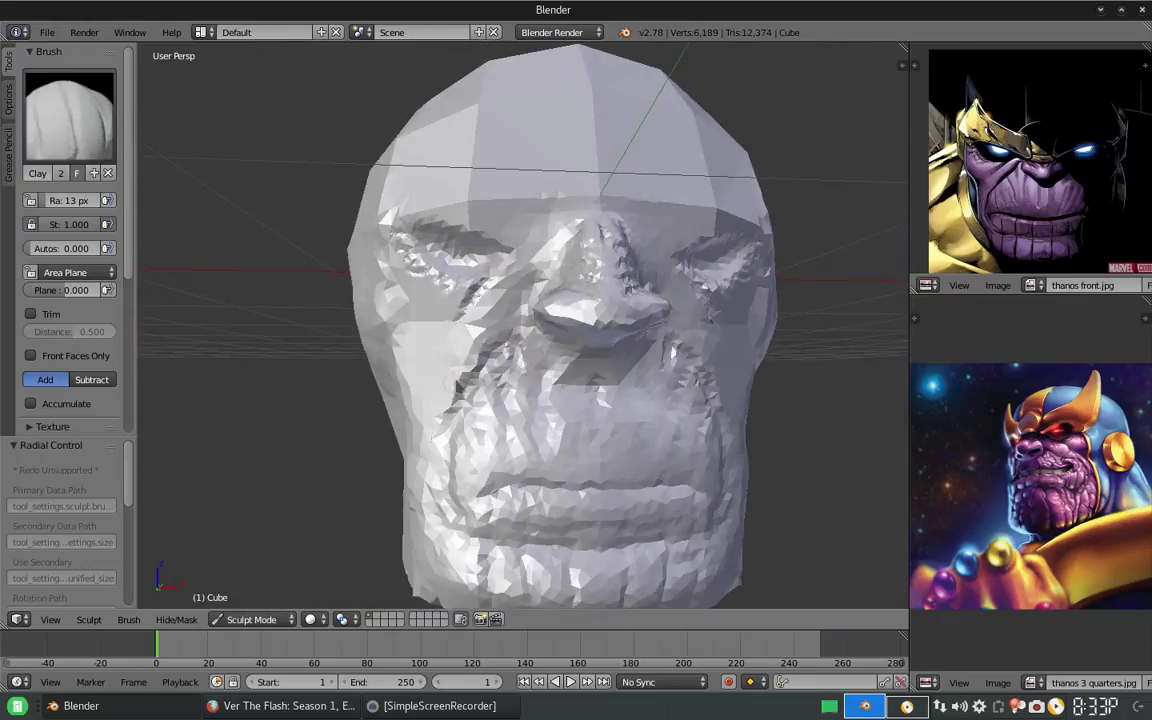
Add clay strokes to the cheek left of the nose and across the face.
drag(476, 392, 458, 406)
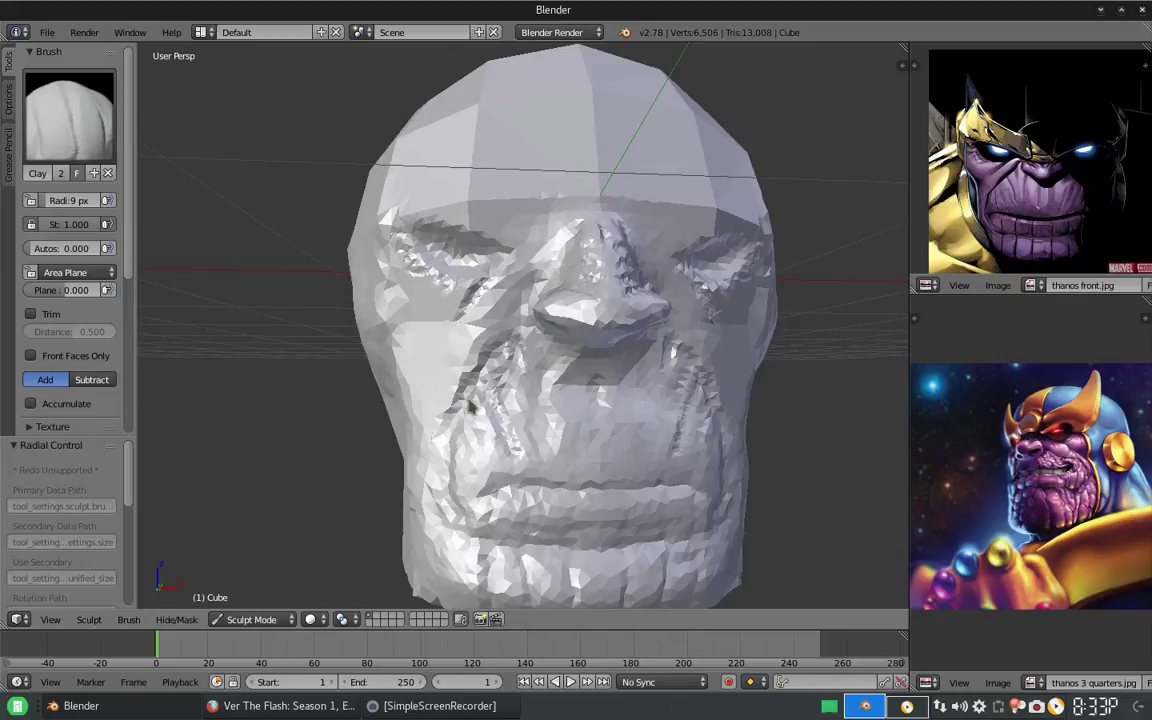
middle_drag(470, 464, 600, 360)
scroll(600, 360, up, 1)
mouse_move(600, 360)
mouse_down()
mouse_move(616, 347)
mouse_move(572, 325)
mouse_up()
middle_drag(572, 325, 614, 274)
drag(632, 256, 600, 380)
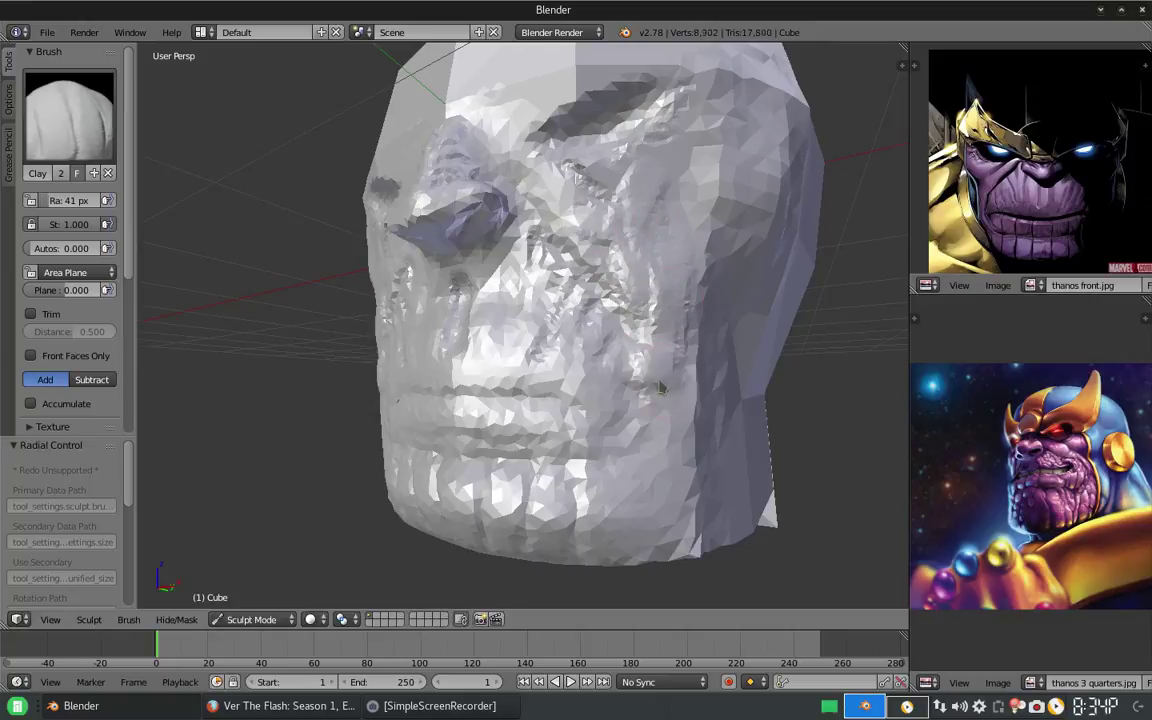
Add a clay ridge down the face and a furrow along the mouth.
mouse_move(600, 380)
middle_down()
mouse_move(650, 232)
mouse_move(670, 370)
middle_up()
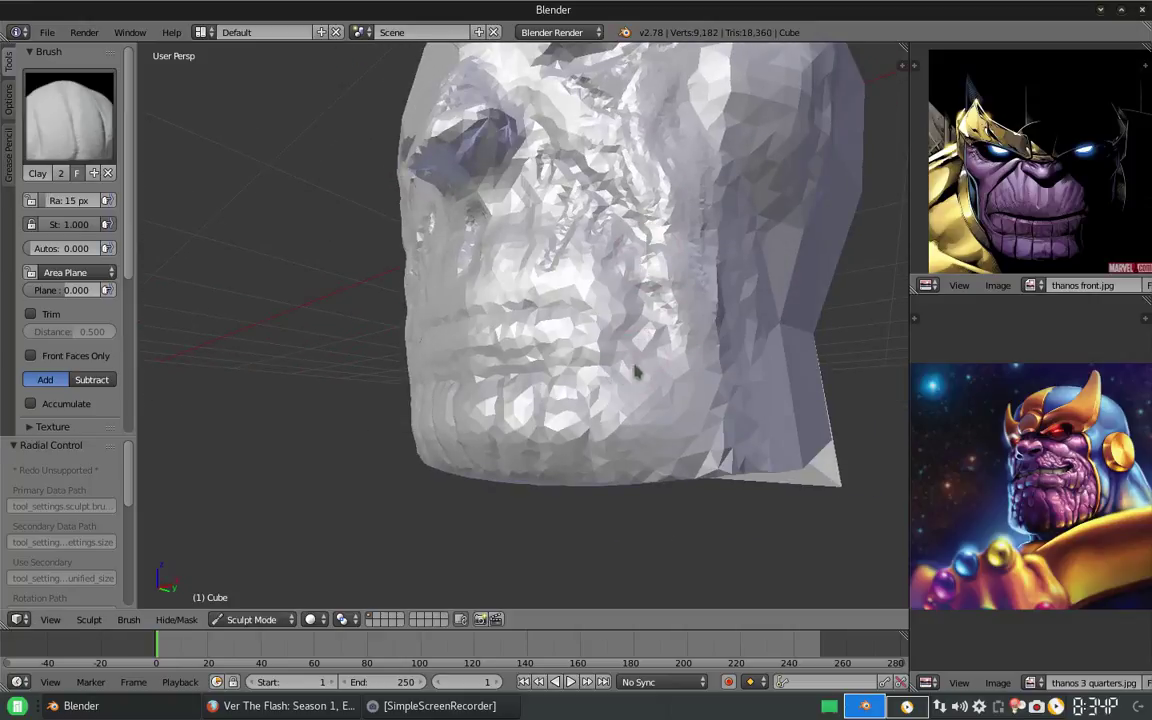
drag(626, 376, 669, 342)
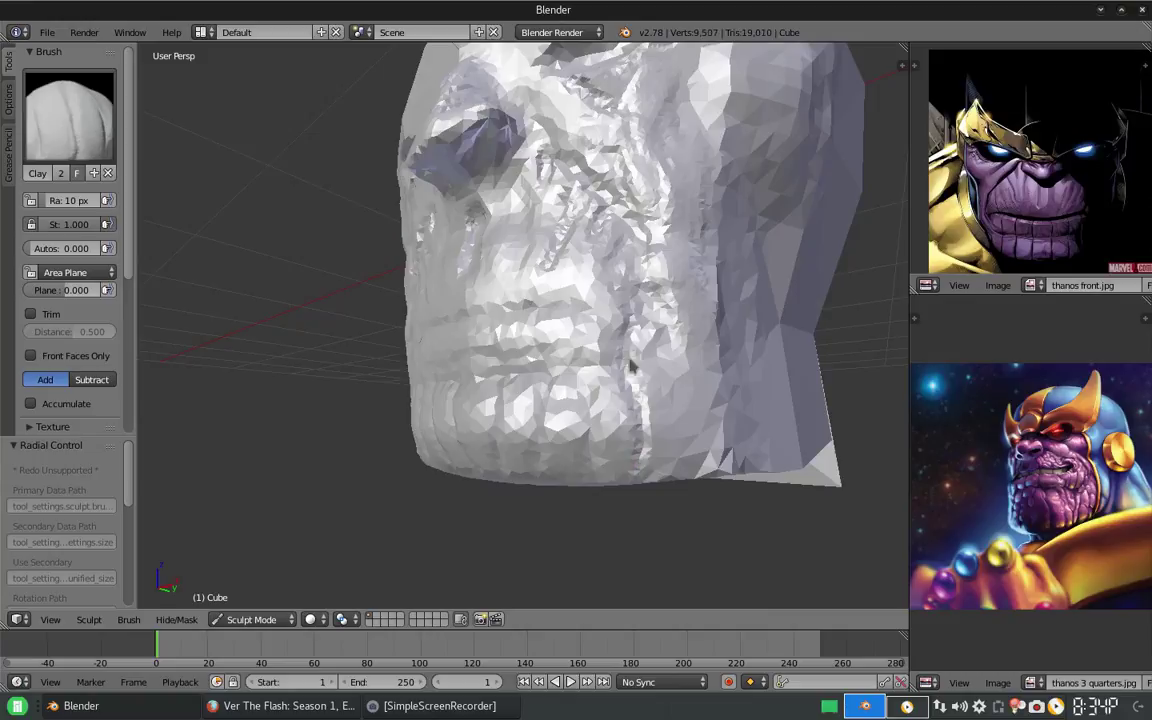
middle_drag(601, 470, 560, 385)
drag(420, 385, 525, 375)
middle_drag(525, 375, 650, 332)
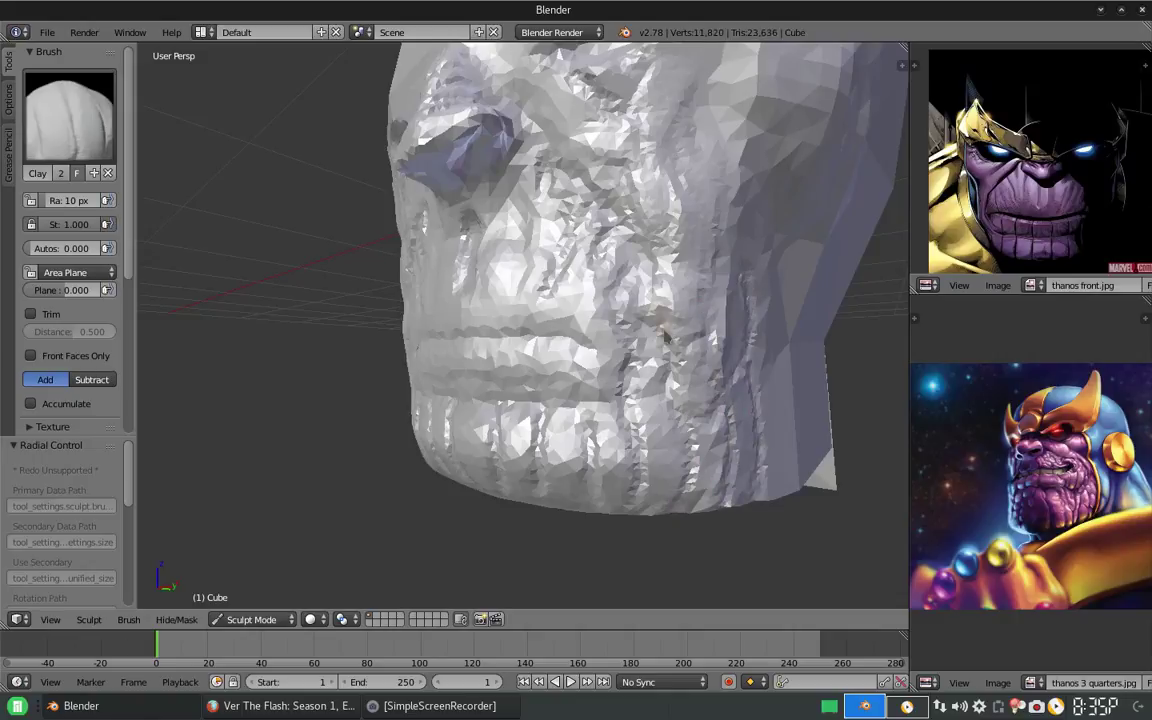
drag(568, 340, 568, 425)
mouse_move(629, 400)
middle_down()
mouse_move(645, 320)
mouse_move(663, 335)
middle_up()
scroll(651, 298, down, 4)
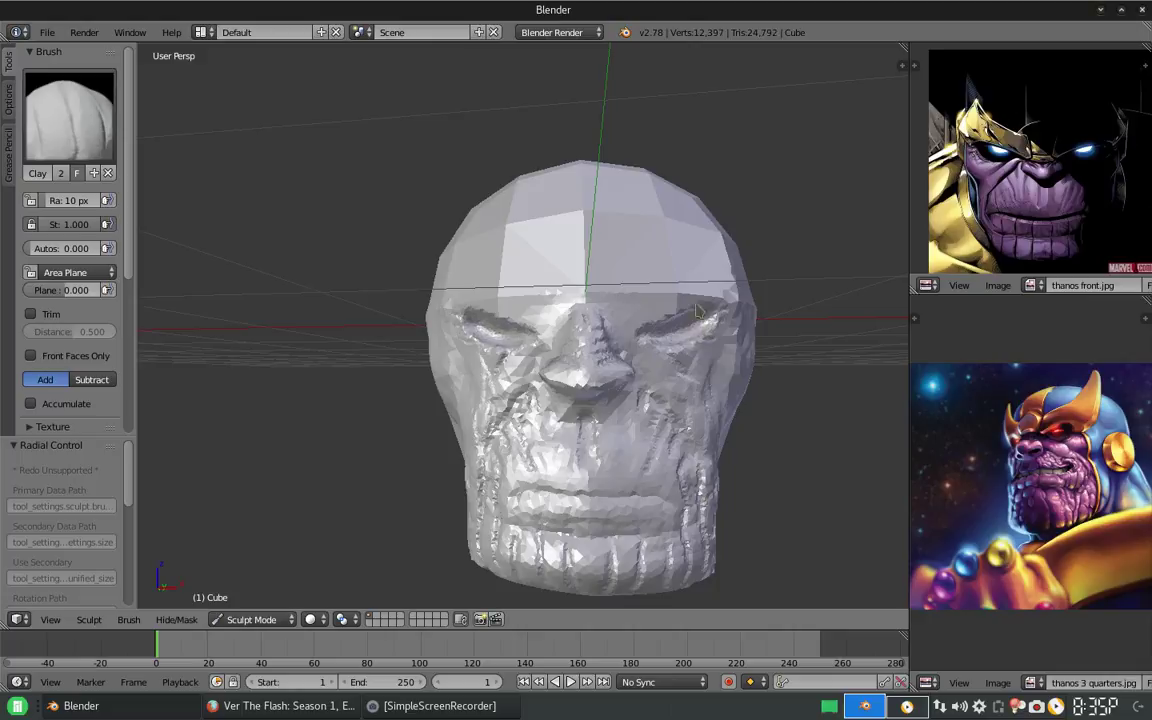
Sculpt the mirrored cheek at 27 px, then more face detail at 16 px.
key(f)
click(733, 370)
drag(727, 369, 724, 368)
key(f)
click(680, 389)
drag(600, 345, 675, 418)
Refine detail with a 6 px brush, then undo the last nose stroke and resize.
key(f)
click(675, 425)
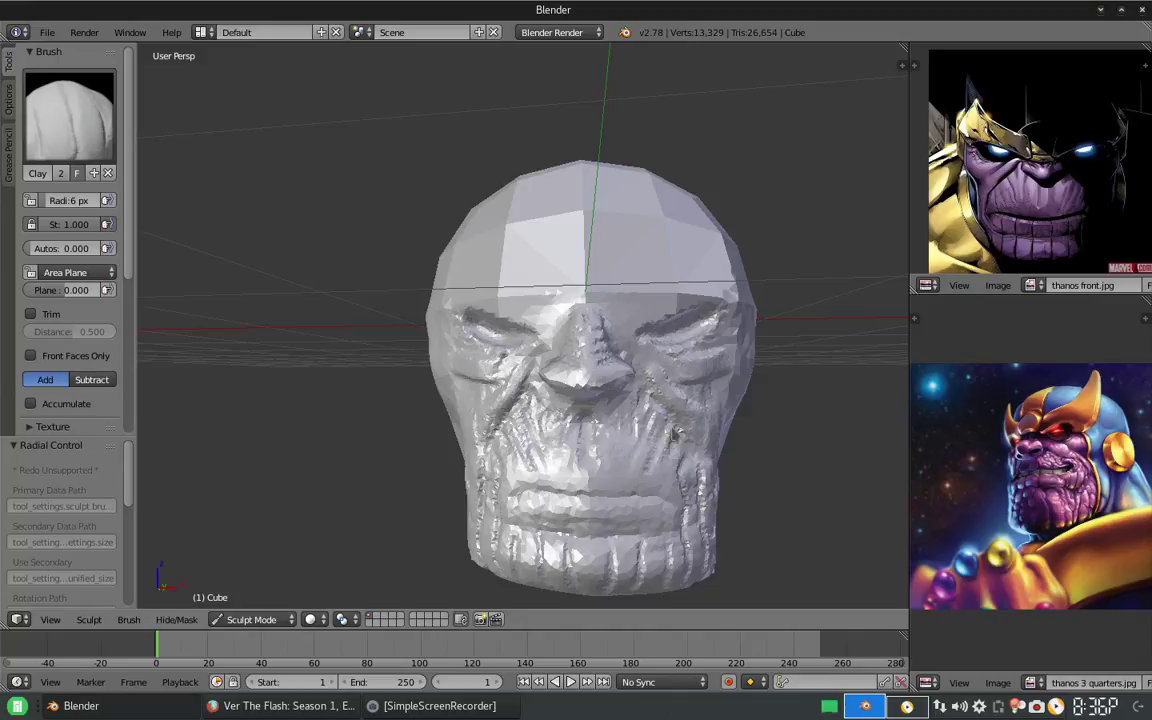
middle_drag(635, 428, 603, 333)
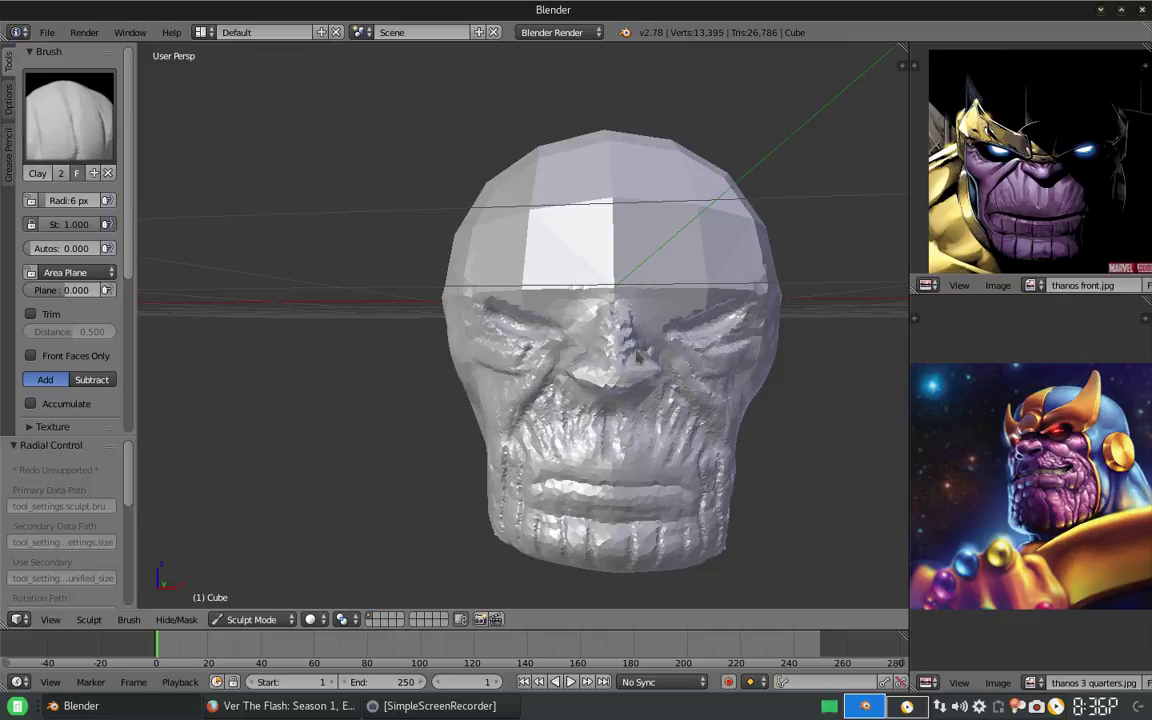
middle_drag(637, 357, 639, 322)
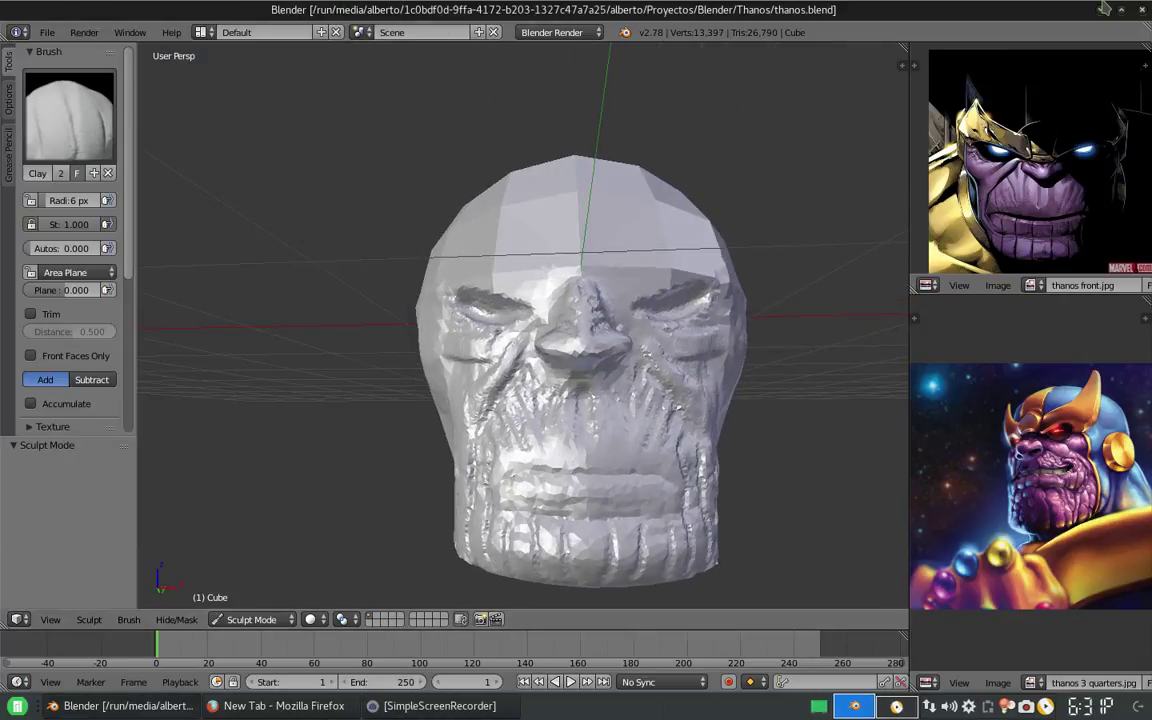
key(f)
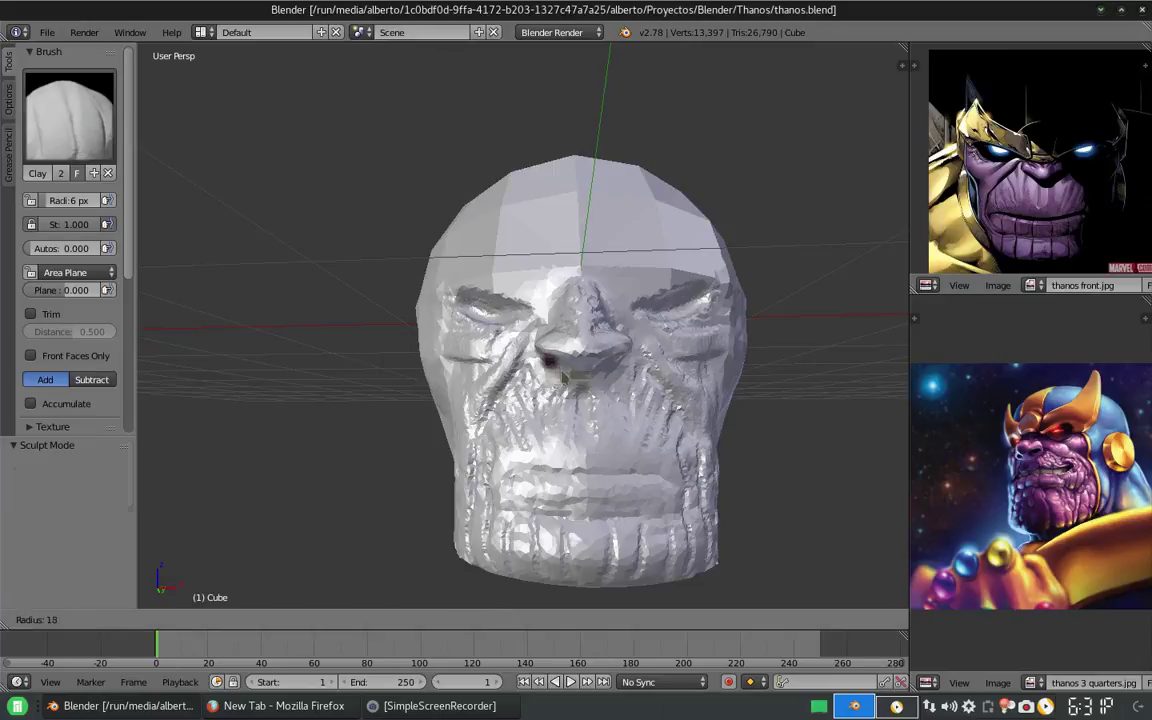
click(683, 371)
key(ctrl+z)
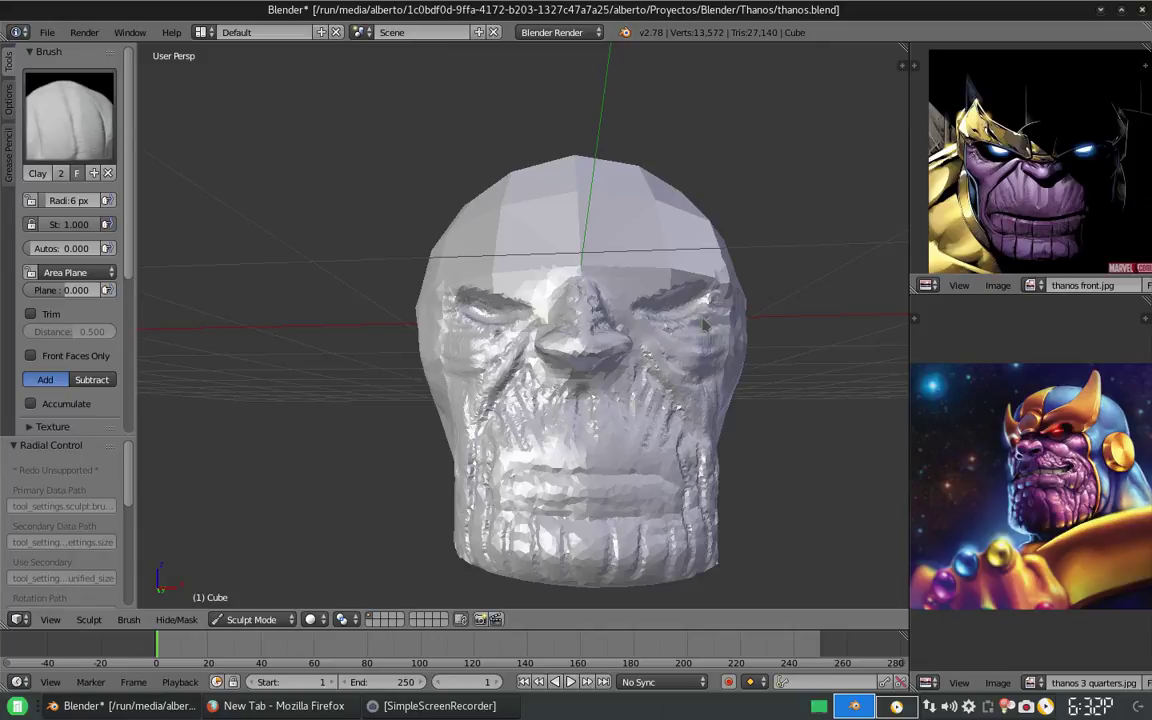
Select the Inflate brush with a 71 px radius.
middle_drag(651, 320, 470, 318)
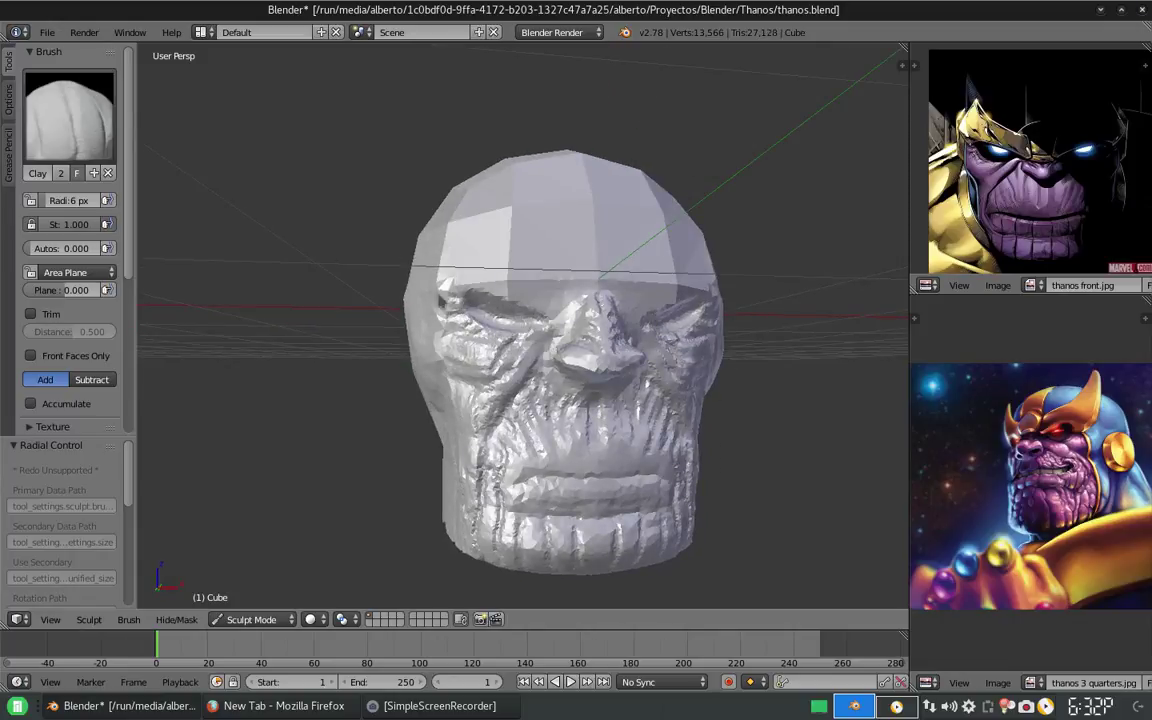
mouse_move(467, 331)
middle_down()
mouse_move(497, 327)
mouse_move(470, 330)
mouse_move(491, 397)
mouse_move(430, 360)
middle_up()
click(69, 115)
click(490, 205)
key(f)
click(400, 360)
Inflate parts of the face and switch back to the Clay brush.
mouse_move(425, 340)
mouse_down()
mouse_move(438, 418)
mouse_move(386, 470)
mouse_up()
middle_drag(386, 470, 406, 329)
click(69, 115)
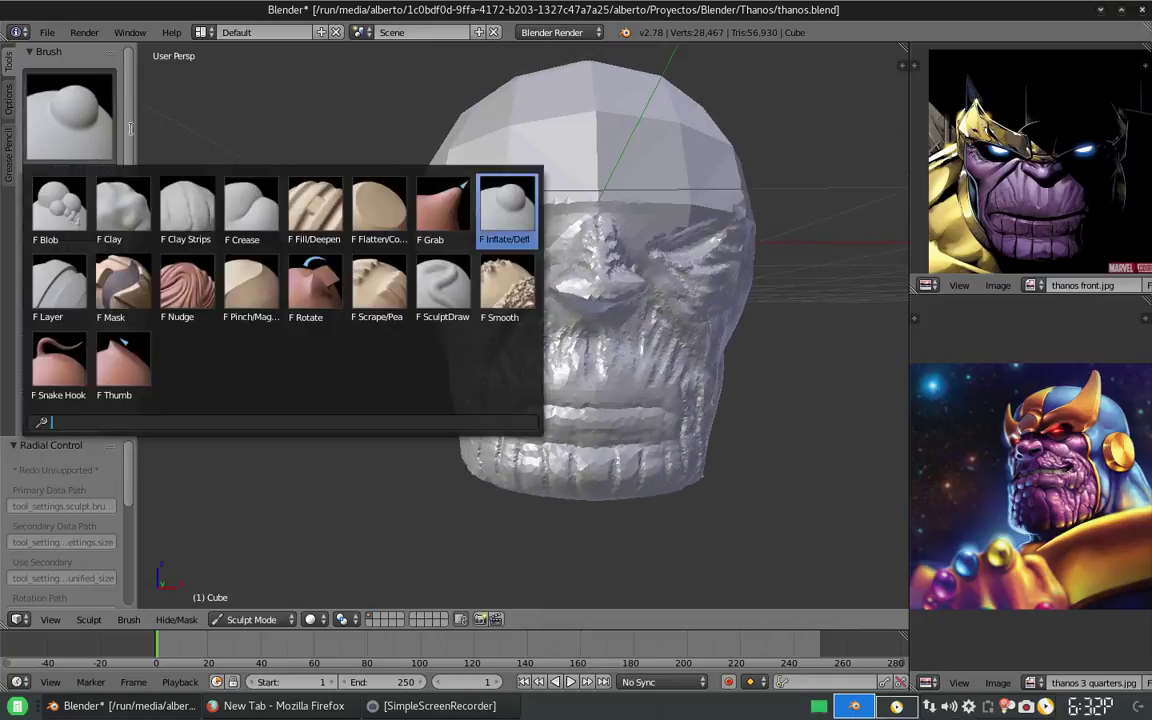
click(108, 193)
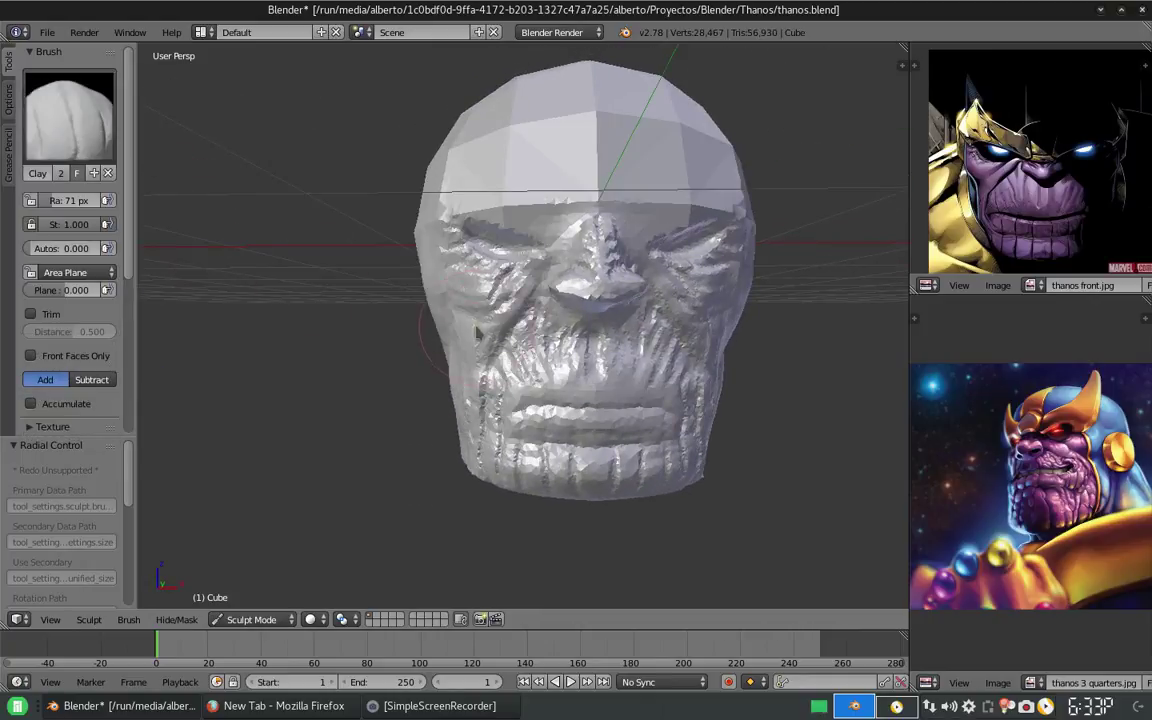
Shrink the Clay brush to 28 px and build up clay on the face, brow and left temple.
middle_drag(476, 332, 440, 300)
key(f)
click(440, 280)
drag(420, 230, 461, 303)
drag(405, 205, 365, 240)
middle_drag(365, 240, 334, 249)
middle_drag(404, 285, 470, 255)
drag(470, 254, 408, 340)
Add more volume to the face, then soften the face surface with the Smooth brush.
middle_drag(408, 290, 350, 270)
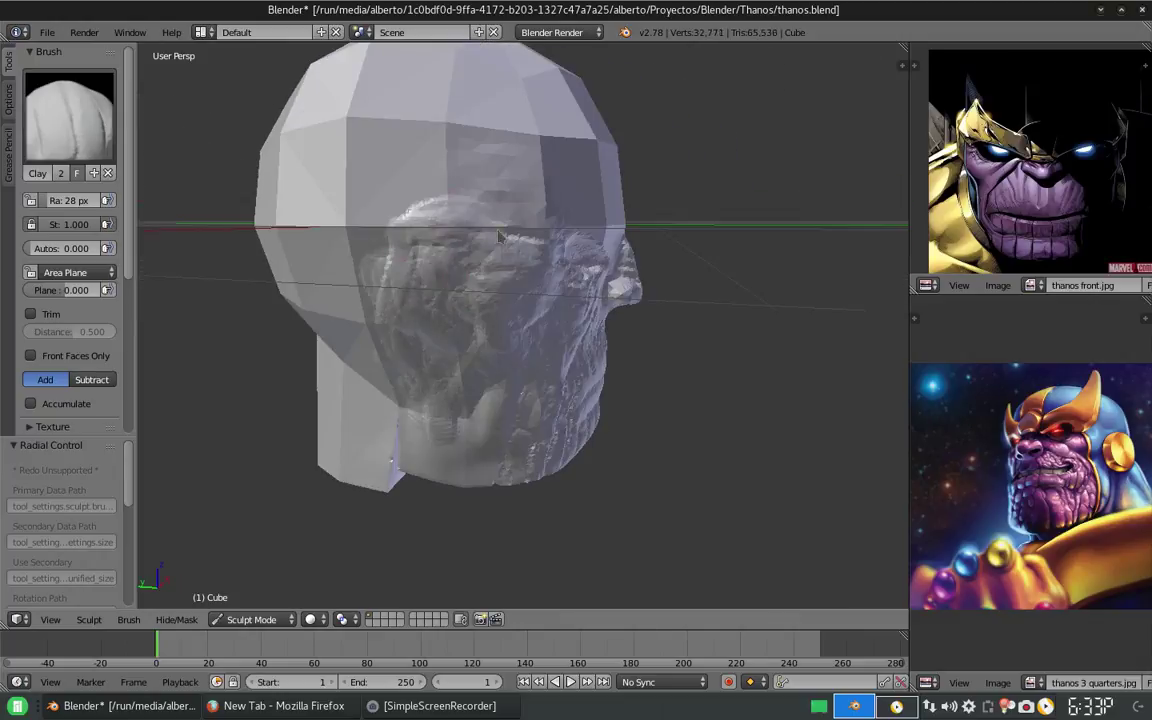
drag(340, 180, 440, 270)
mouse_move(347, 270)
middle_down()
mouse_move(474, 243)
mouse_move(430, 270)
middle_up()
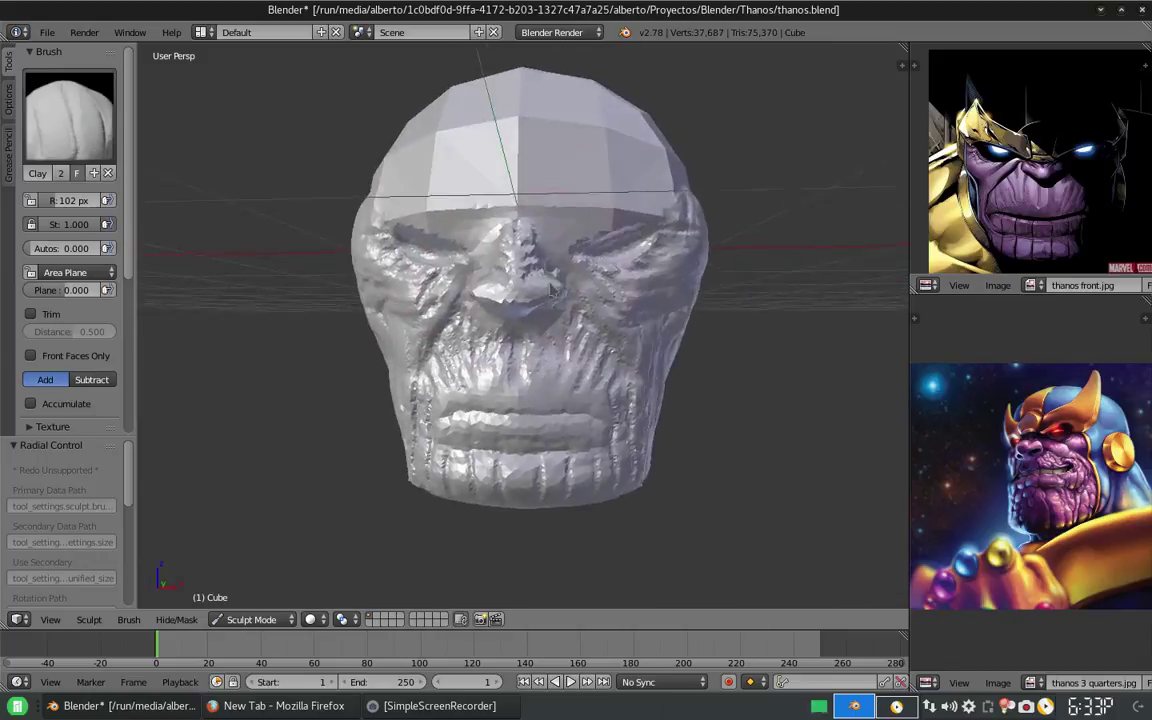
click(70, 115)
click(427, 280)
mouse_move(437, 314)
mouse_down()
mouse_move(395, 280)
mouse_move(430, 400)
mouse_move(400, 320)
mouse_up()
mouse_move(400, 320)
middle_down()
mouse_move(399, 397)
mouse_move(309, 404)
middle_up()
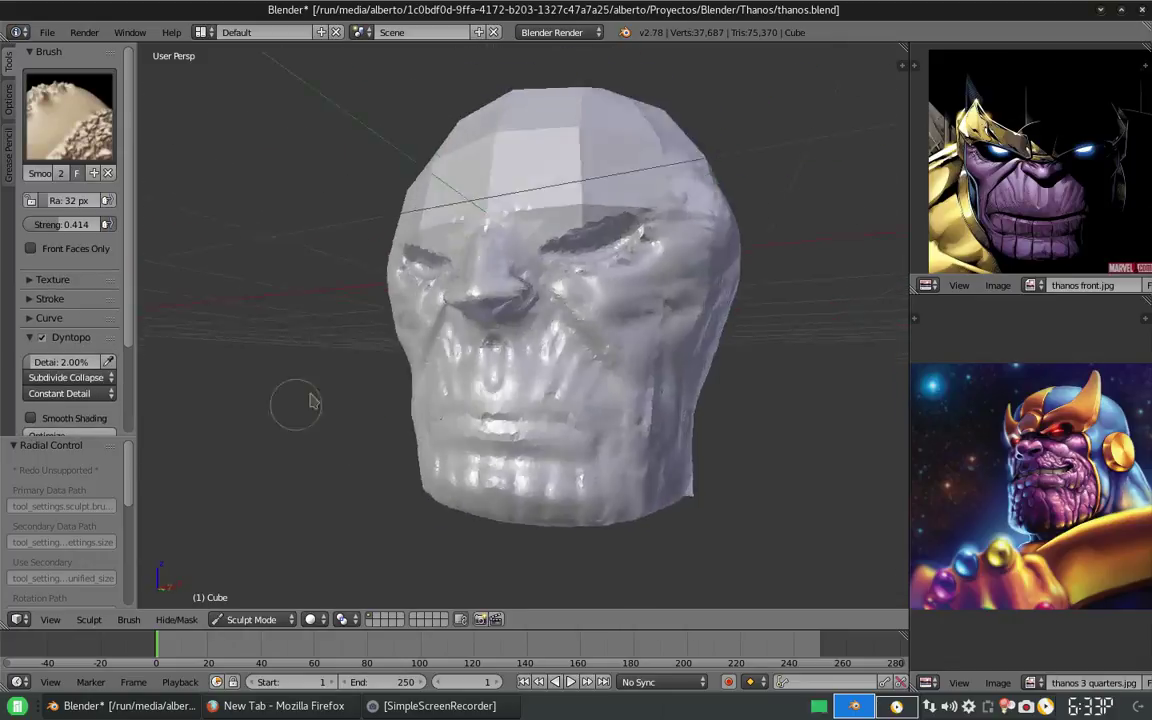
click(70, 115)
click(123, 210)
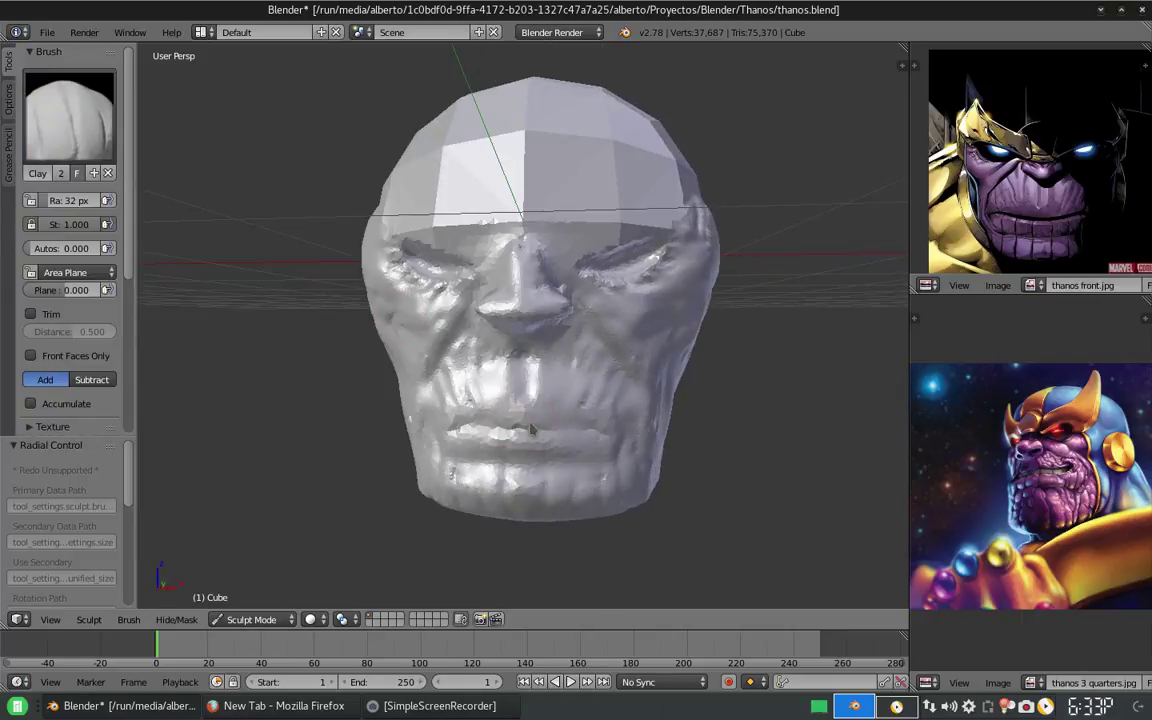
Add clay strokes near the mouth and across the face.
mouse_move(450, 425)
mouse_down()
mouse_move(490, 455)
mouse_move(440, 405)
mouse_up()
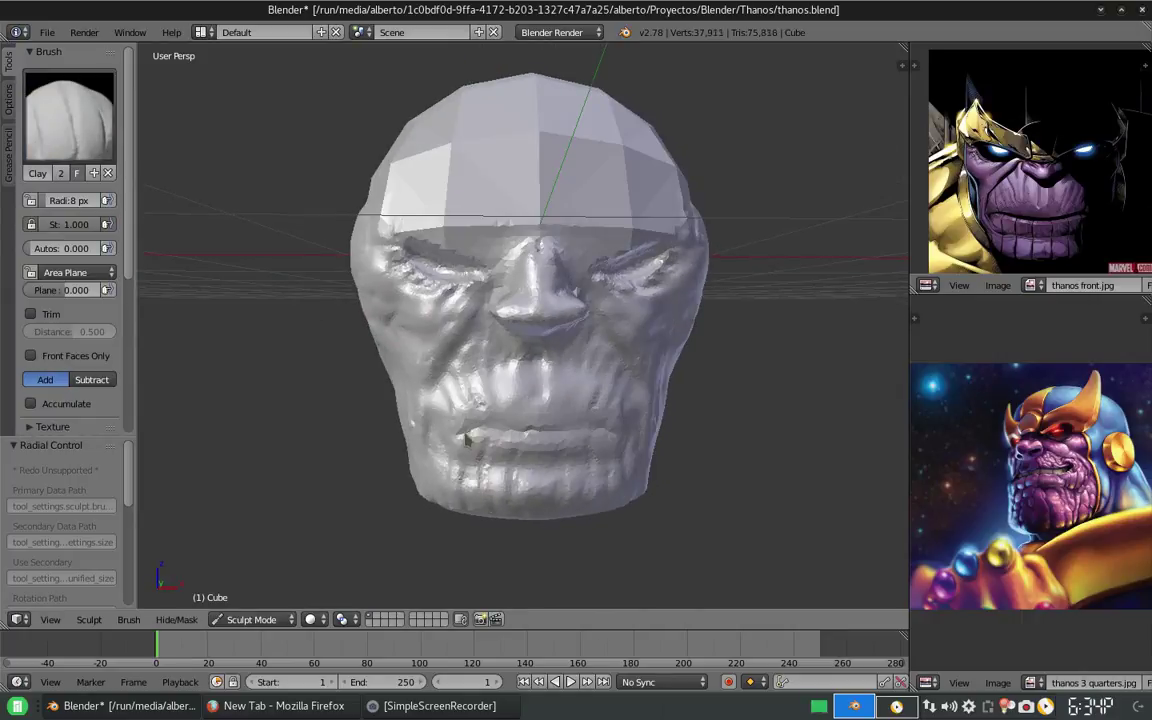
middle_drag(440, 405, 455, 386)
drag(410, 360, 476, 379)
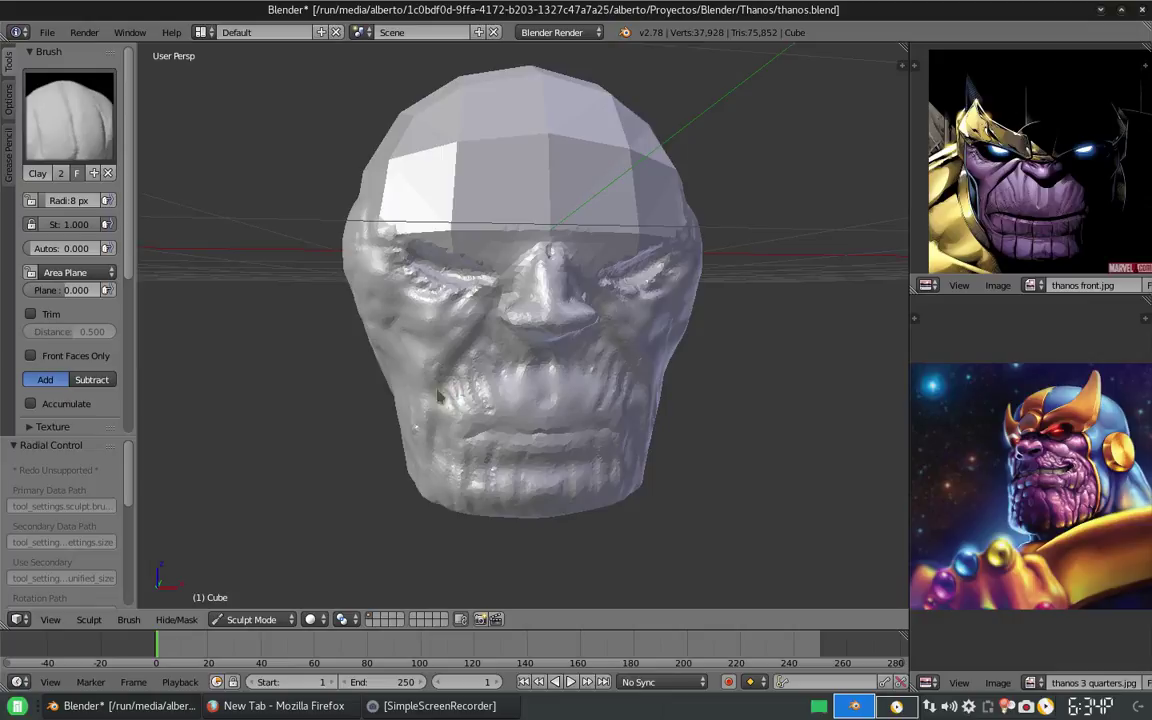
middle_drag(543, 363, 576, 350)
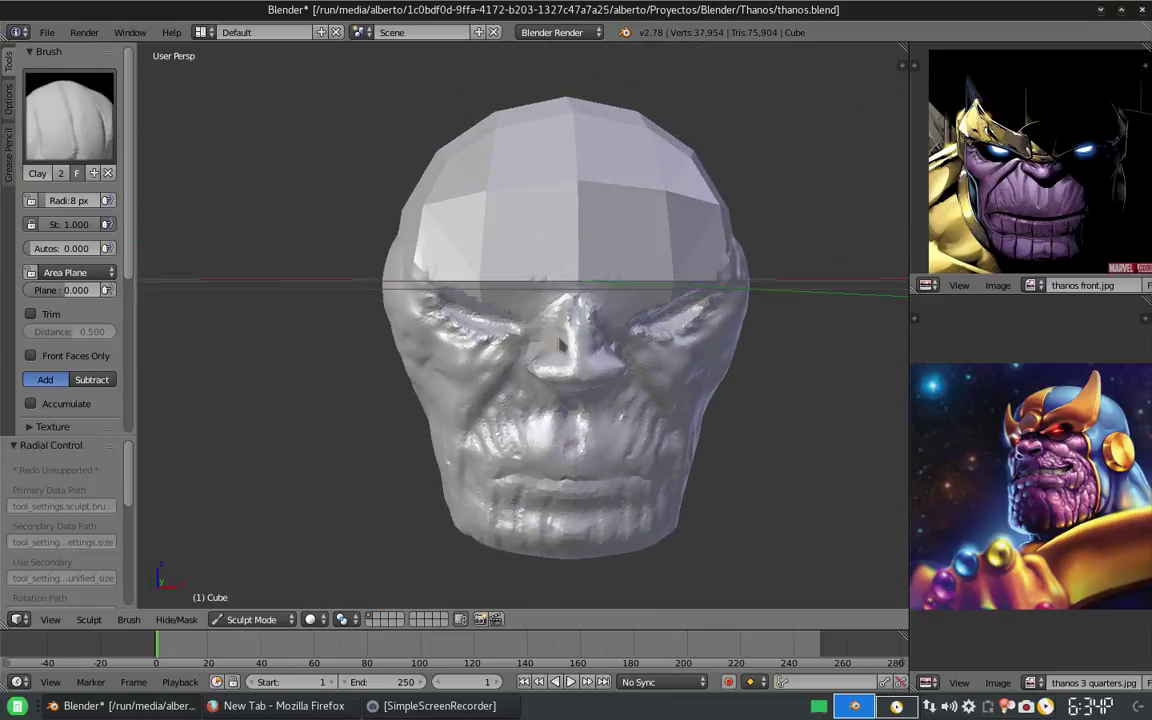
middle_drag(563, 367, 561, 305)
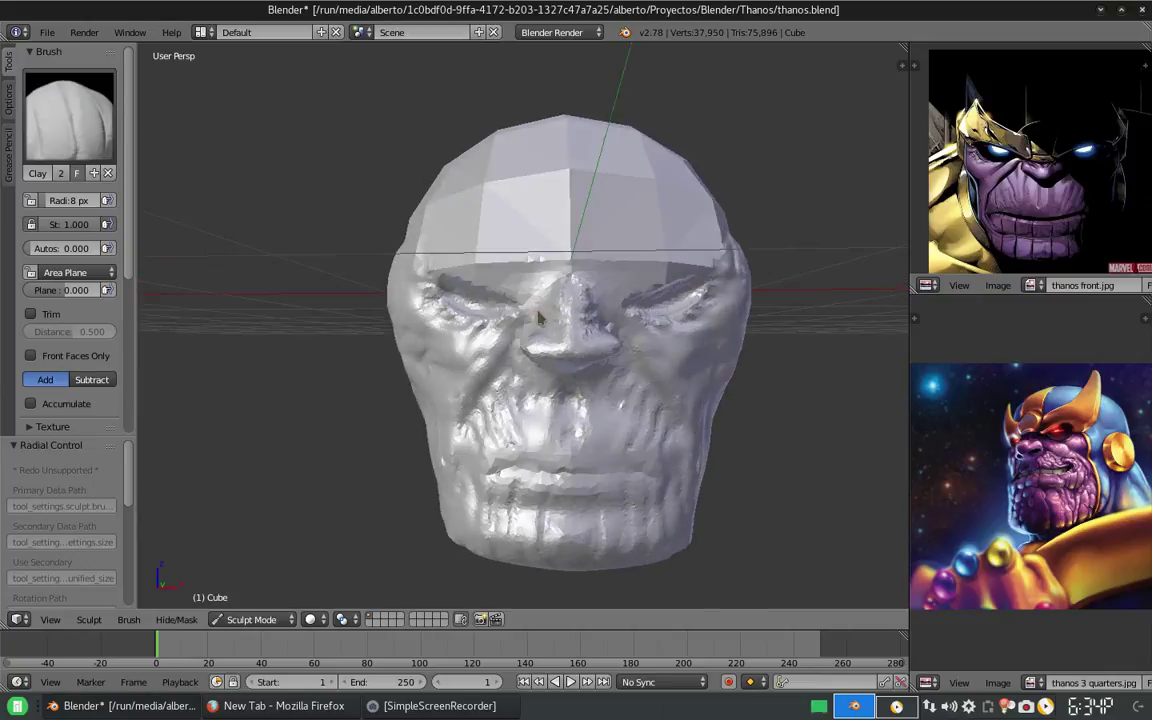
click(561, 305)
Shrink the brush to 5 px and sculpt fine detail on the chin.
key(f)
click(530, 346)
scroll(528, 347, up, 2)
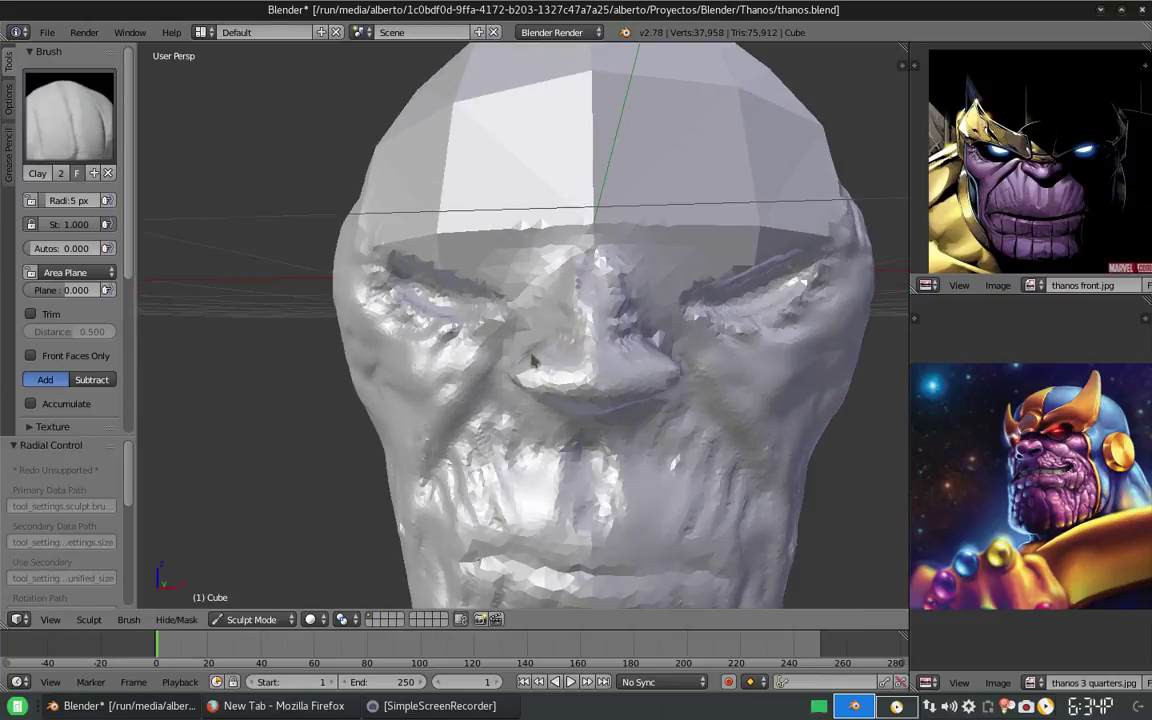
mouse_move(552, 358)
middle_down()
mouse_move(564, 322)
mouse_move(548, 368)
middle_up()
scroll(563, 320, down, 3)
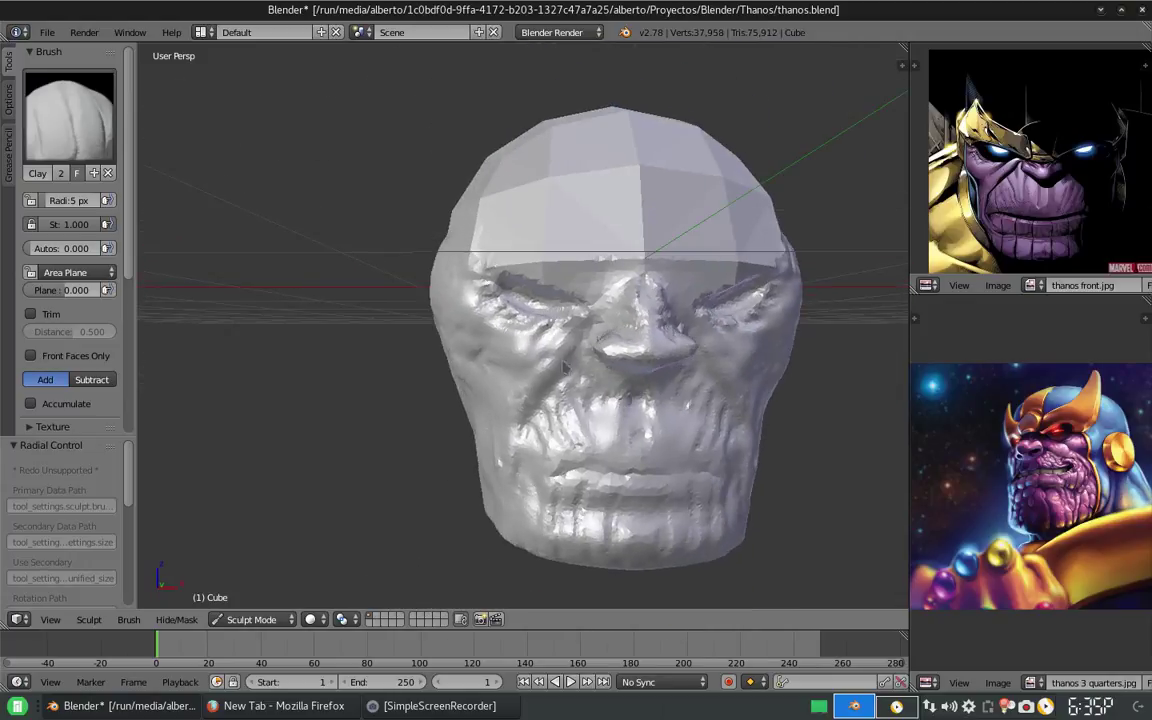
drag(522, 453, 526, 479)
Re-sculpt the brows, eye area and cheek with small clay touches.
middle_drag(555, 407, 560, 384)
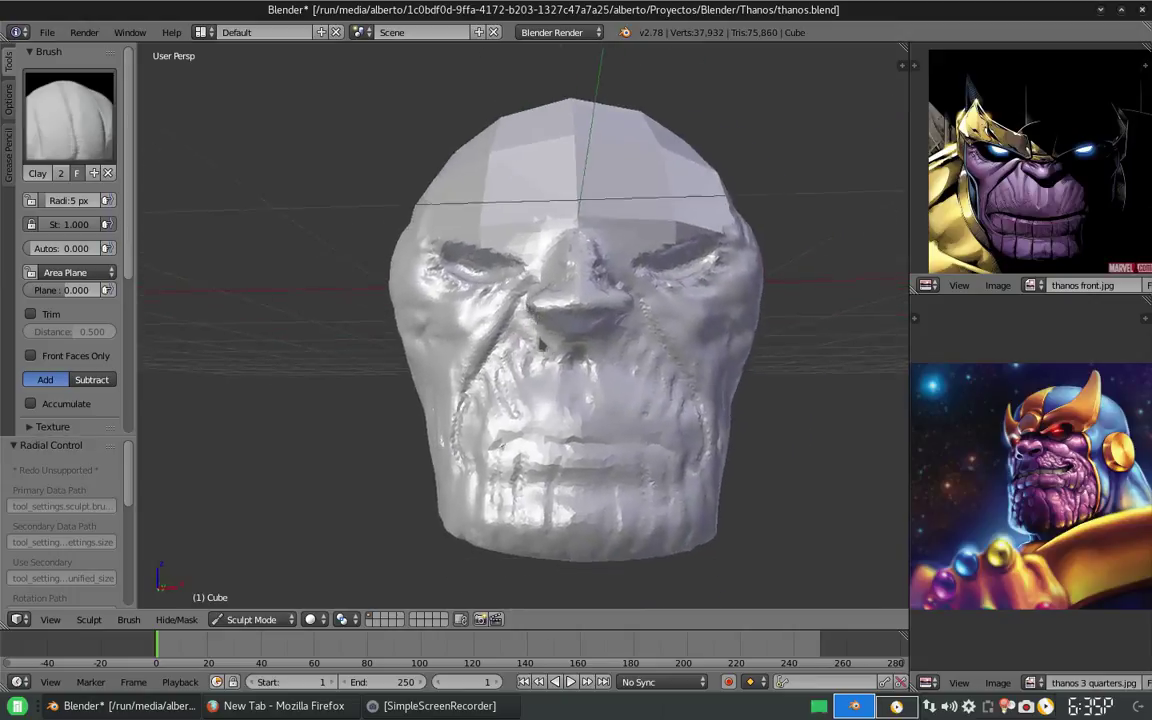
middle_drag(685, 374, 654, 314)
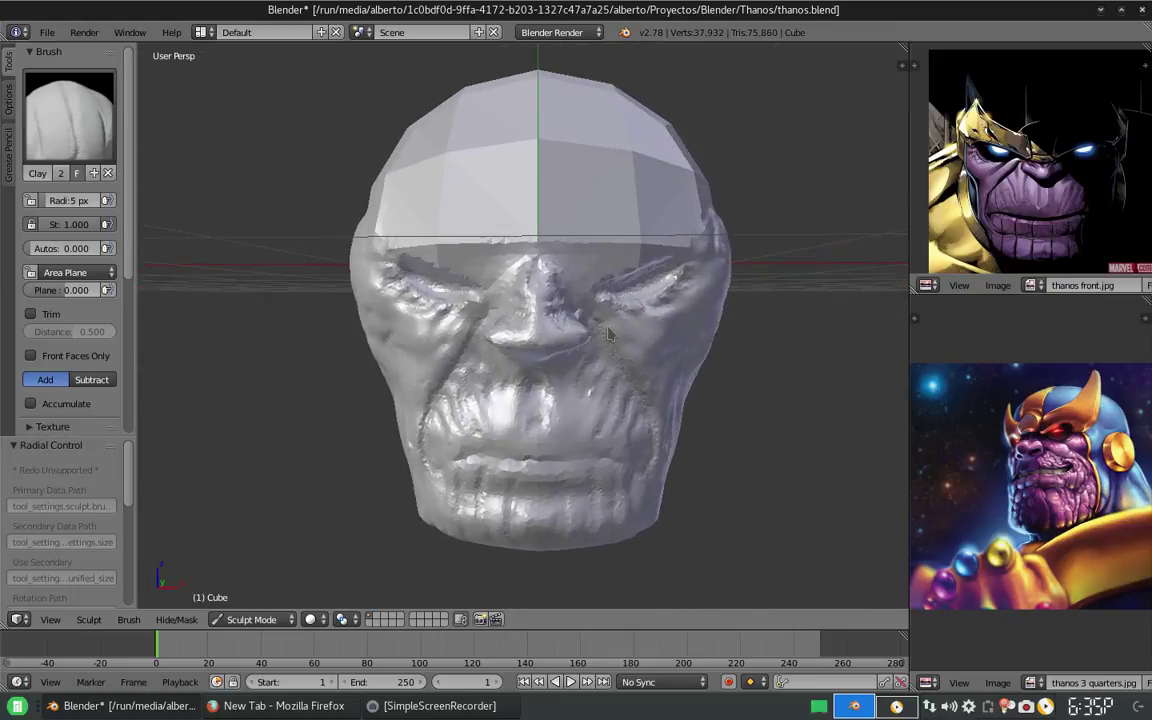
drag(607, 330, 630, 336)
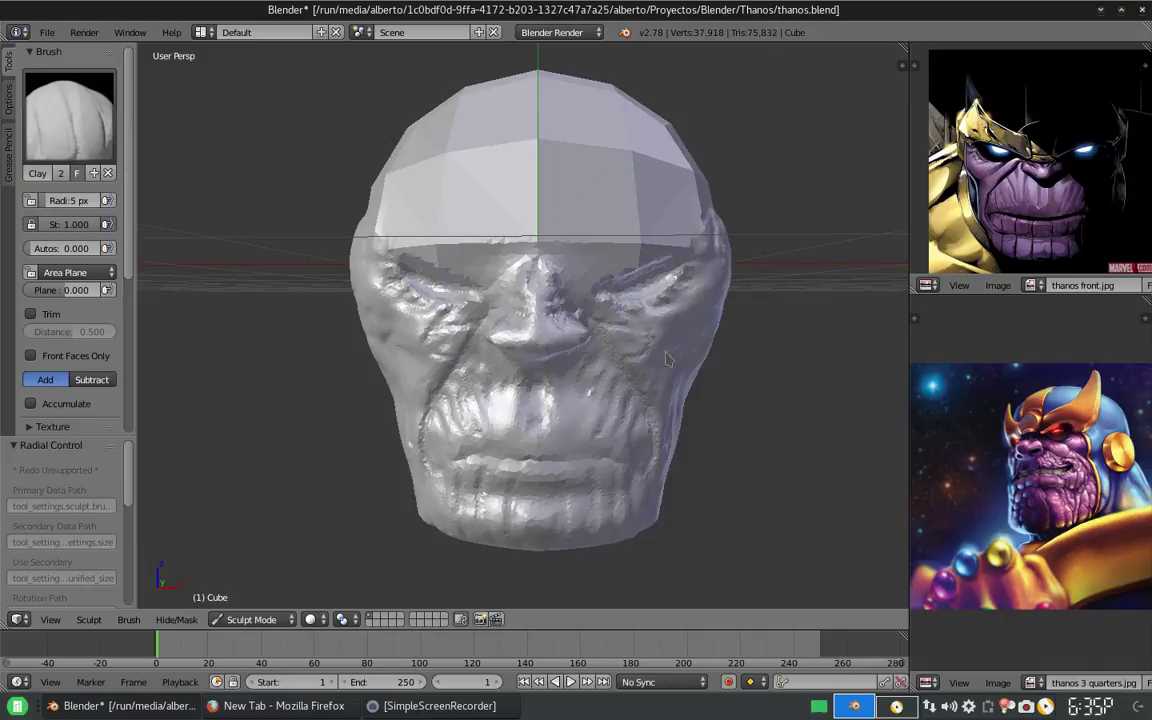
click(607, 324)
middle_drag(607, 324, 545, 318)
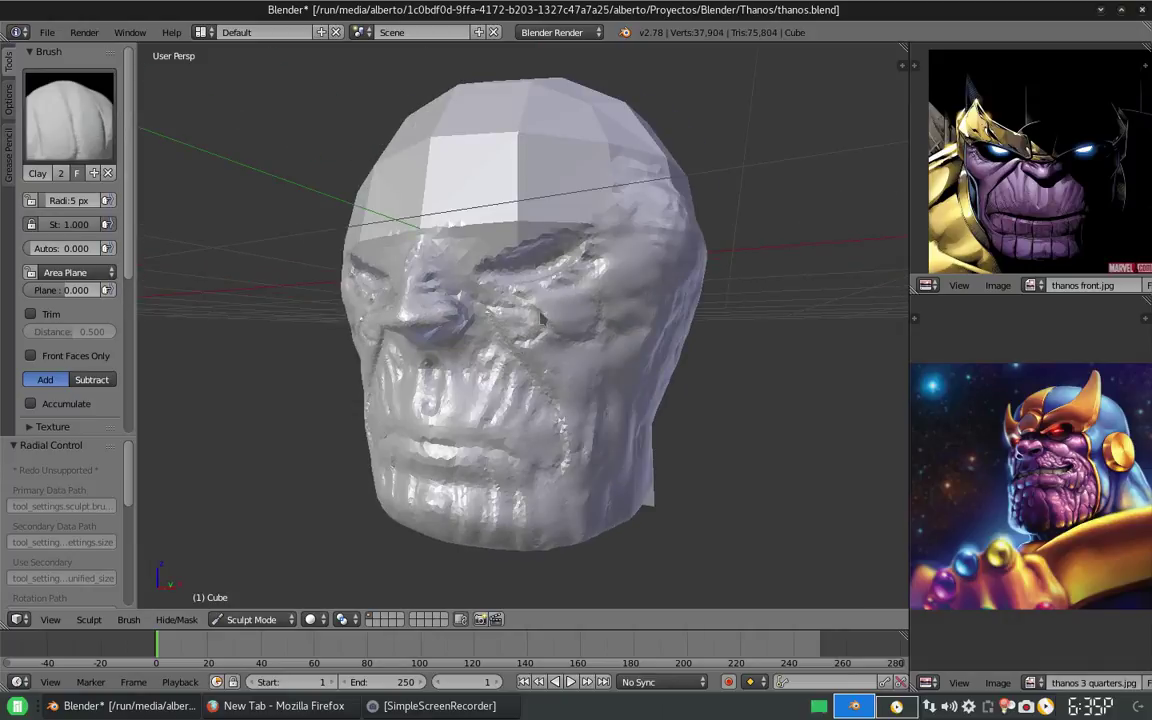
mouse_move(555, 375)
middle_down()
mouse_move(545, 412)
mouse_move(504, 405)
mouse_move(510, 427)
middle_up()
click(497, 385)
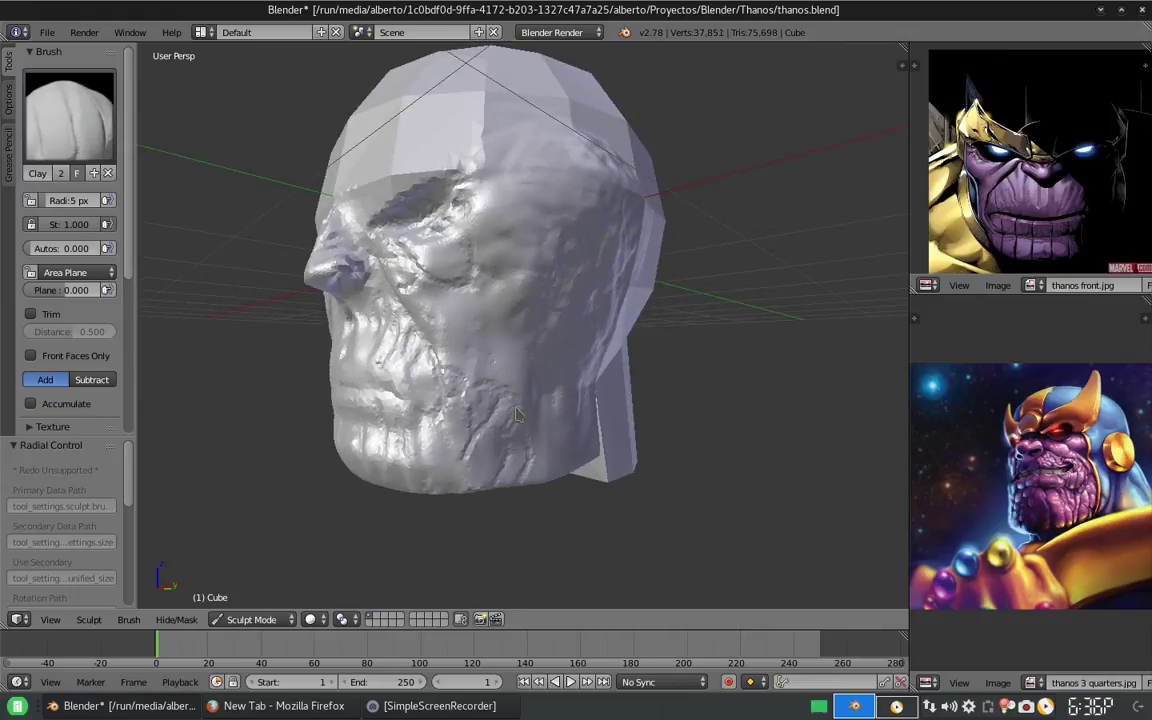
middle_drag(518, 425, 432, 355)
mouse_move(432, 355)
mouse_down()
mouse_move(523, 343)
mouse_move(545, 297)
mouse_up()
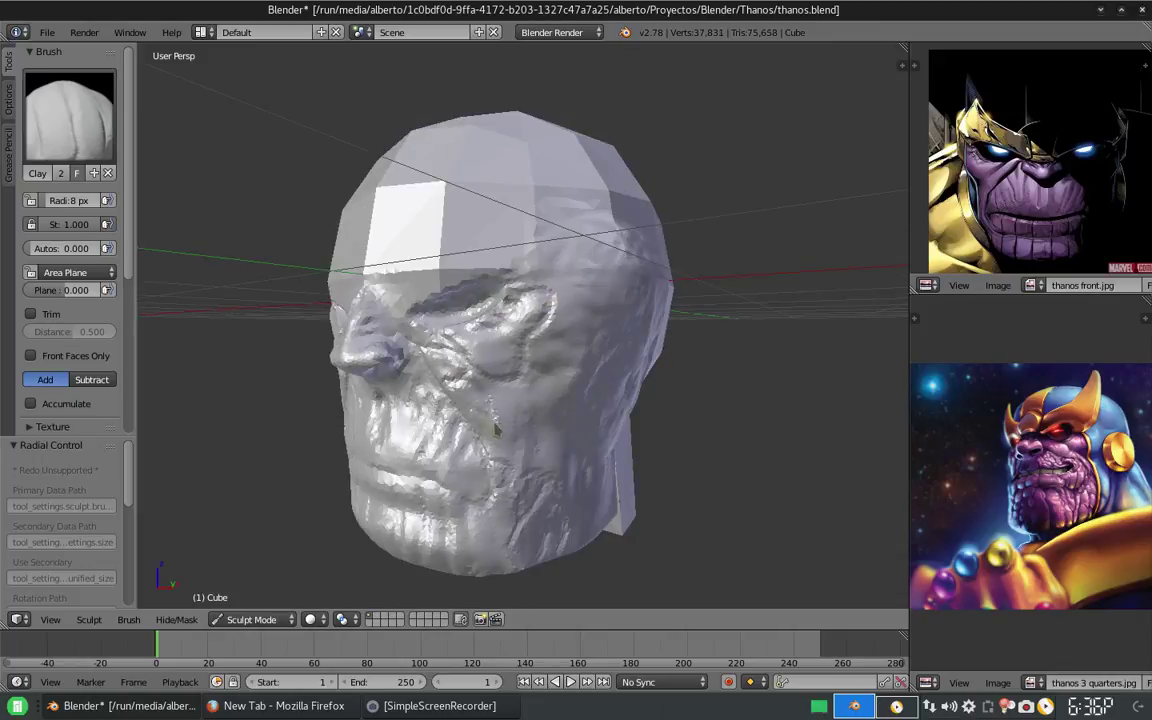
mouse_move(535, 375)
mouse_down()
mouse_move(478, 378)
mouse_move(480, 345)
mouse_up()
middle_drag(480, 345, 512, 330)
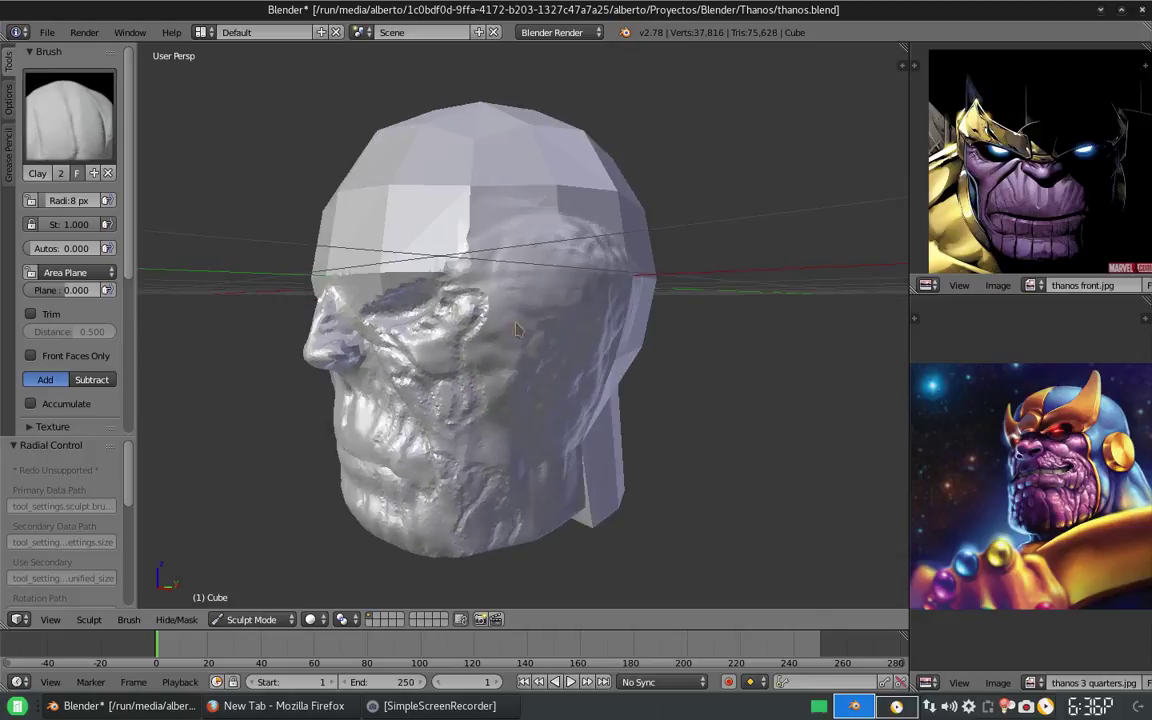
At 6 px, detail the brow and left cheek and carve upper-lip and chin creases.
key(f)
mouse_move(405, 255)
mouse_down()
mouse_move(435, 248)
mouse_move(445, 335)
mouse_up()
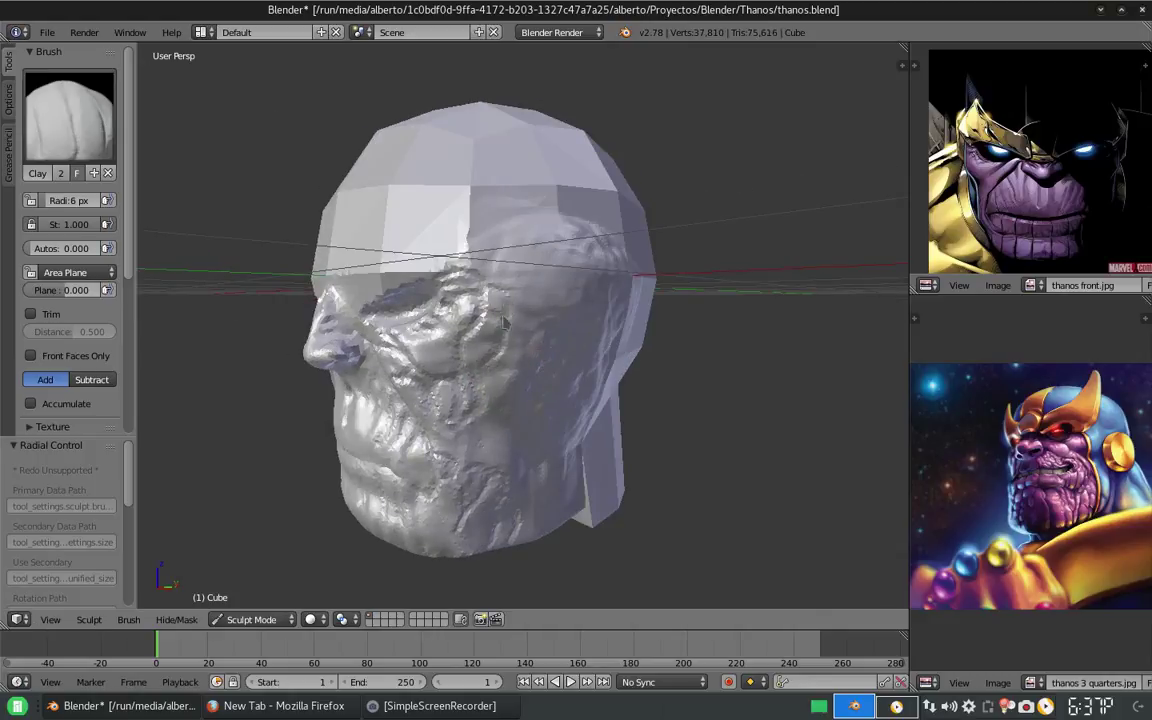
middle_drag(505, 299, 464, 367)
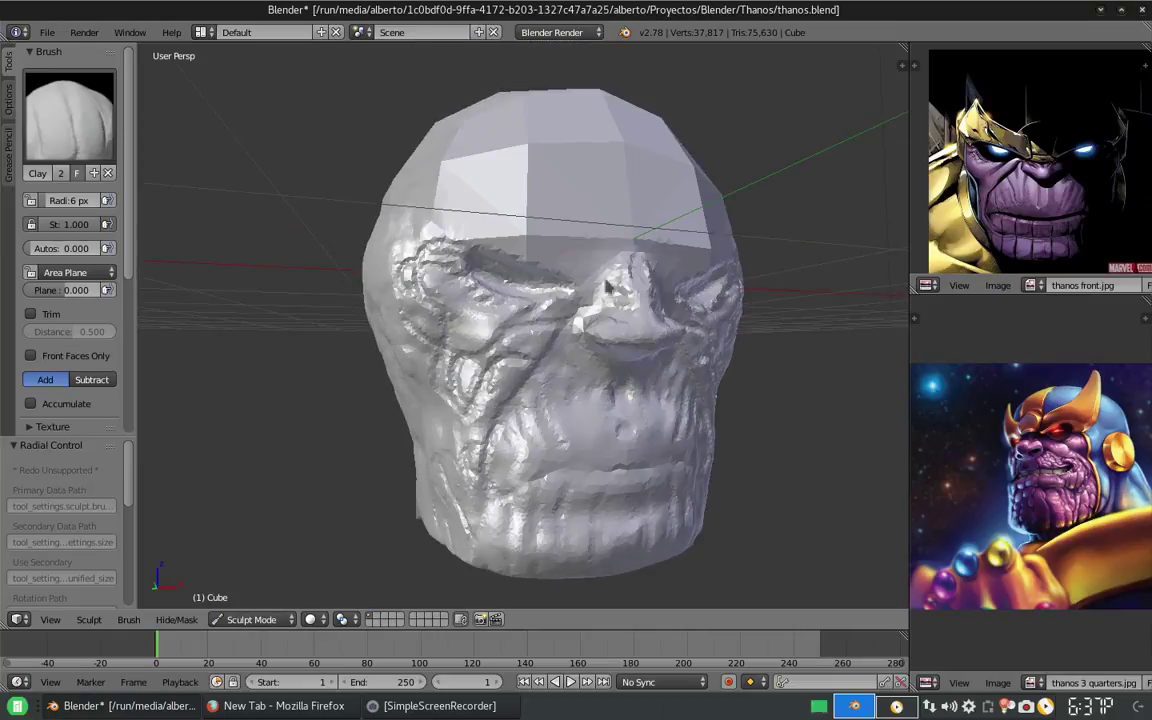
drag(513, 397, 445, 445)
middle_drag(445, 445, 533, 379)
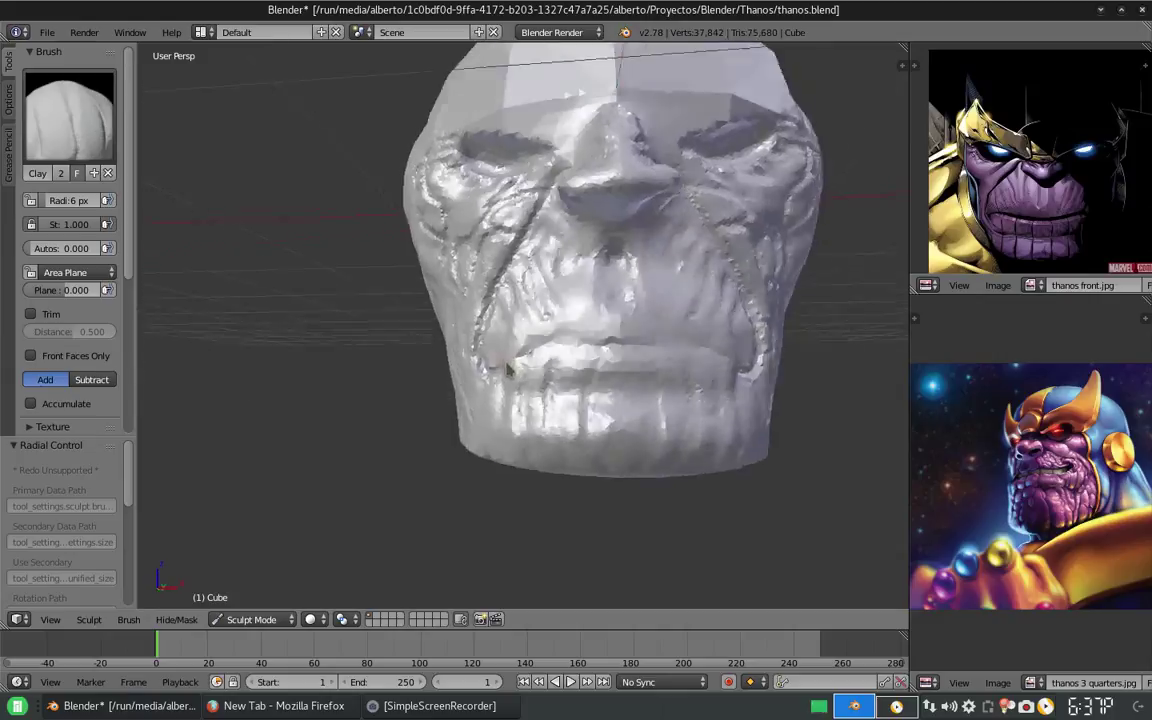
mouse_move(524, 388)
mouse_down()
mouse_move(630, 368)
mouse_move(543, 380)
mouse_up()
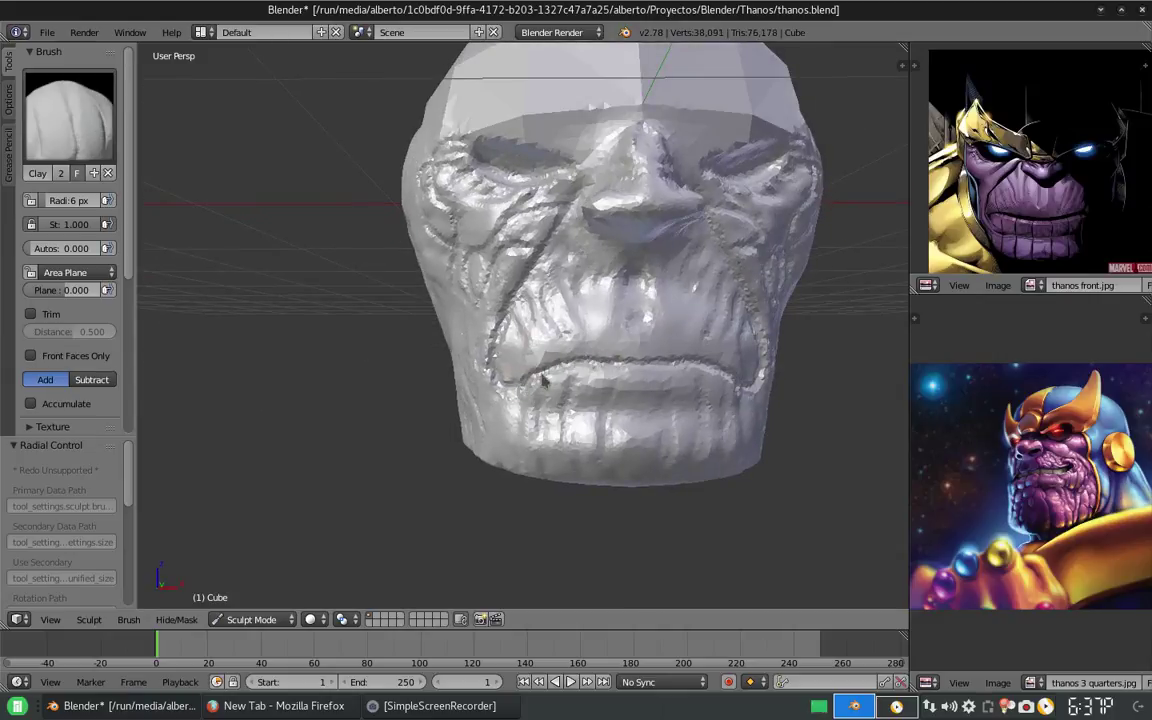
middle_drag(640, 370, 555, 340)
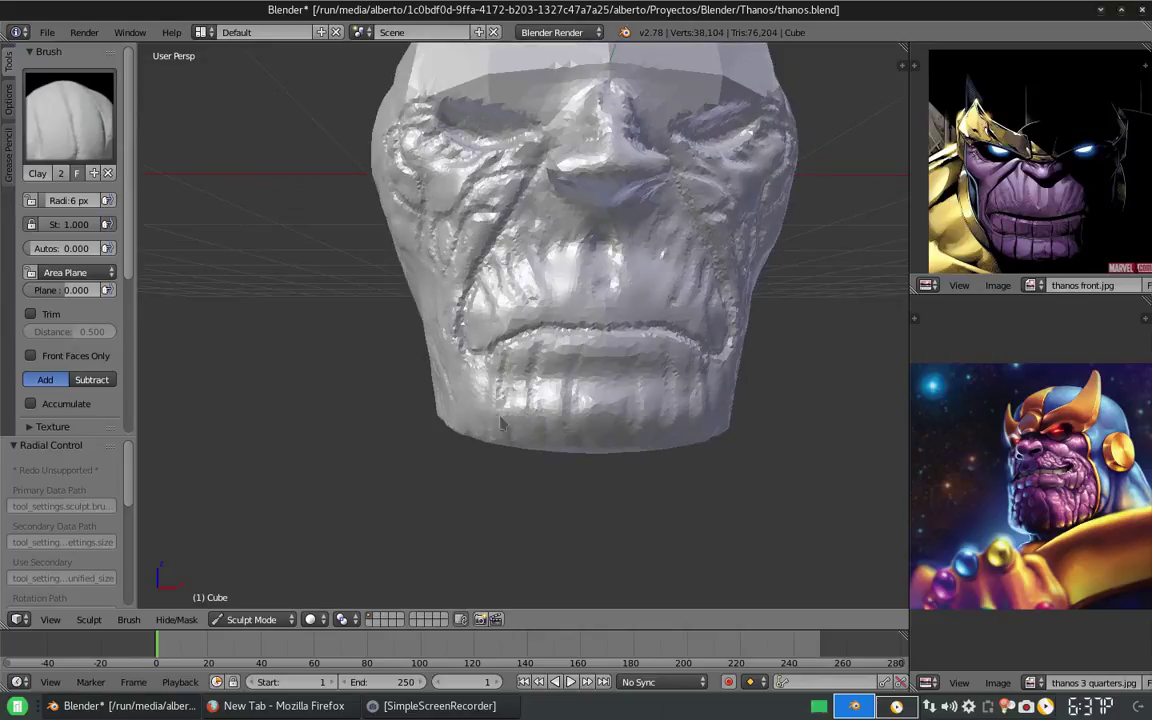
drag(476, 340, 478, 380)
drag(610, 360, 608, 385)
drag(572, 340, 572, 390)
drag(515, 330, 531, 384)
Re-sculpt the lower lip at 18 px, then add a 10 px stroke near the mouth.
key(f)
click(535, 358)
mouse_move(460, 325)
mouse_down()
mouse_move(600, 312)
mouse_move(505, 324)
mouse_up()
mouse_move(595, 312)
mouse_down()
mouse_move(530, 310)
mouse_move(508, 335)
mouse_up()
key(f)
click(560, 370)
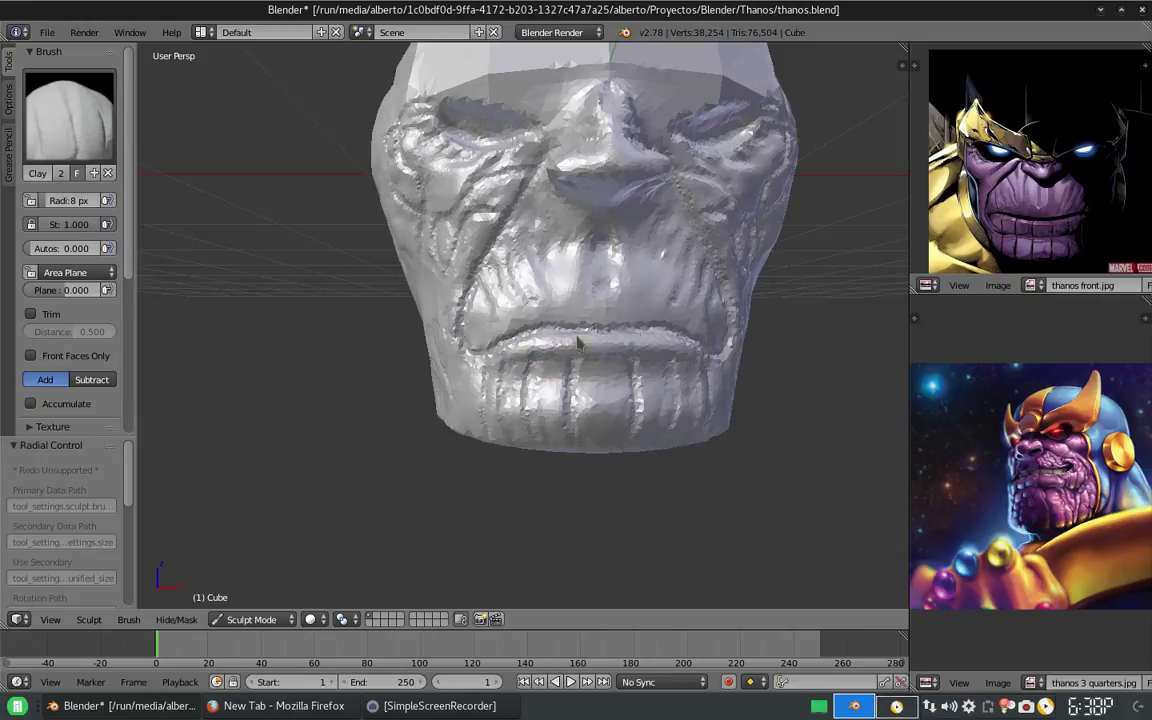
middle_drag(508, 353, 574, 371)
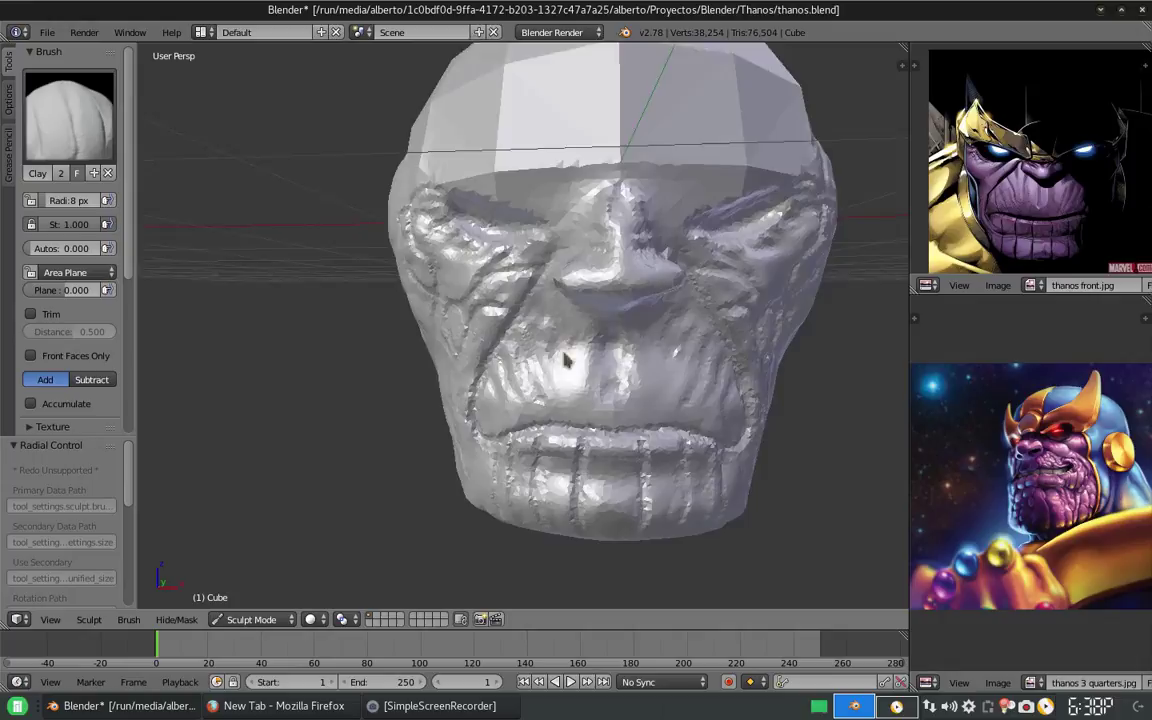
mouse_move(577, 336)
mouse_down()
mouse_move(577, 320)
mouse_move(512, 282)
mouse_move(545, 344)
mouse_up()
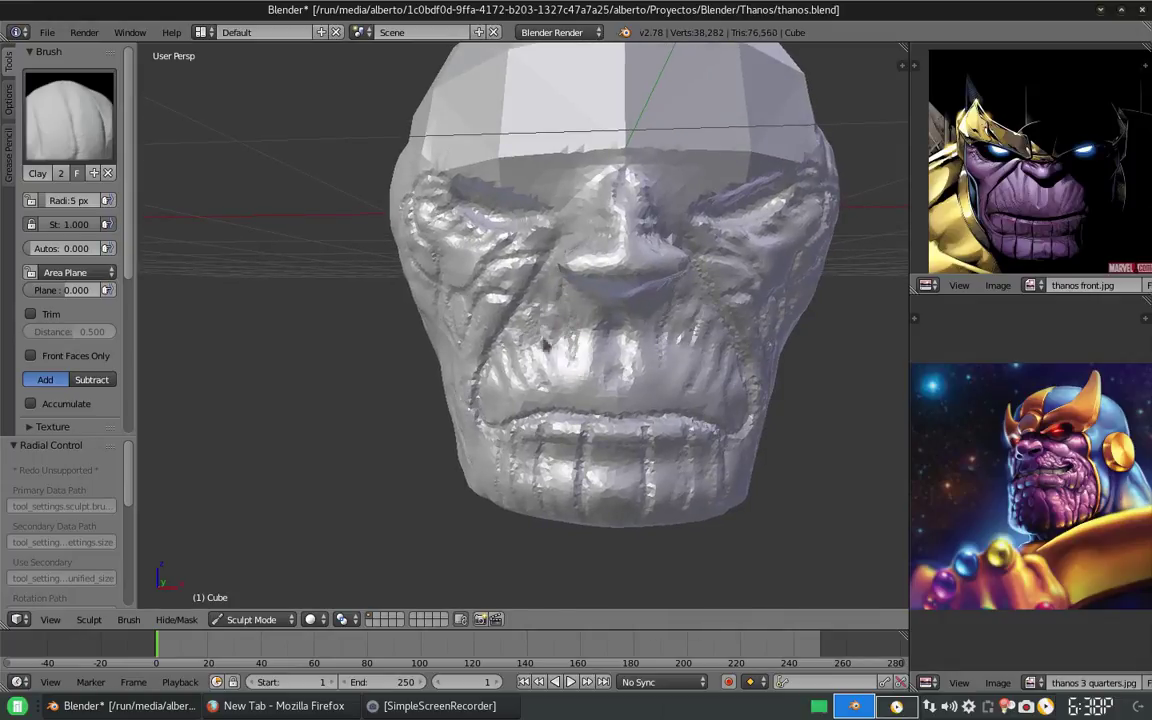
Set the brush radius to 12 px and switch to the Smooth brush.
key(f)
click(549, 291)
mouse_move(540, 318)
middle_down()
mouse_move(487, 328)
mouse_move(497, 308)
middle_up()
click(70, 115)
click(440, 290)
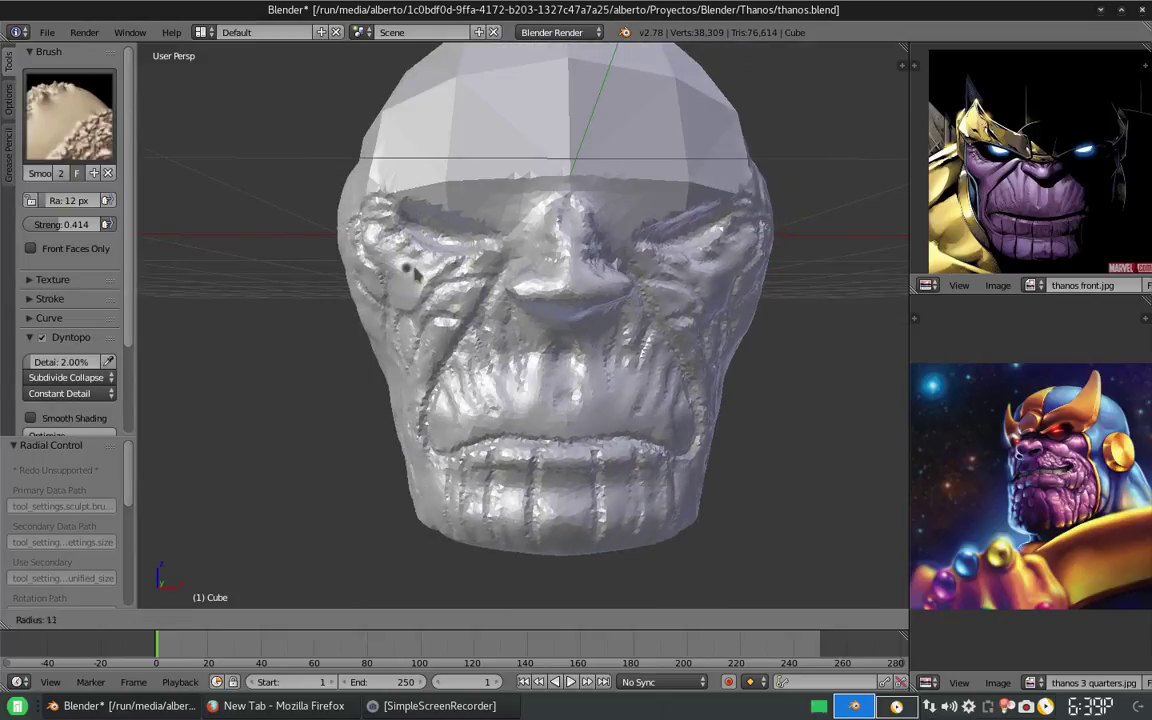
Smooth the vertical grooves and left corner of the lips with an 8 px brush.
scroll(427, 278, up, 4)
middle_drag(427, 278, 496, 298)
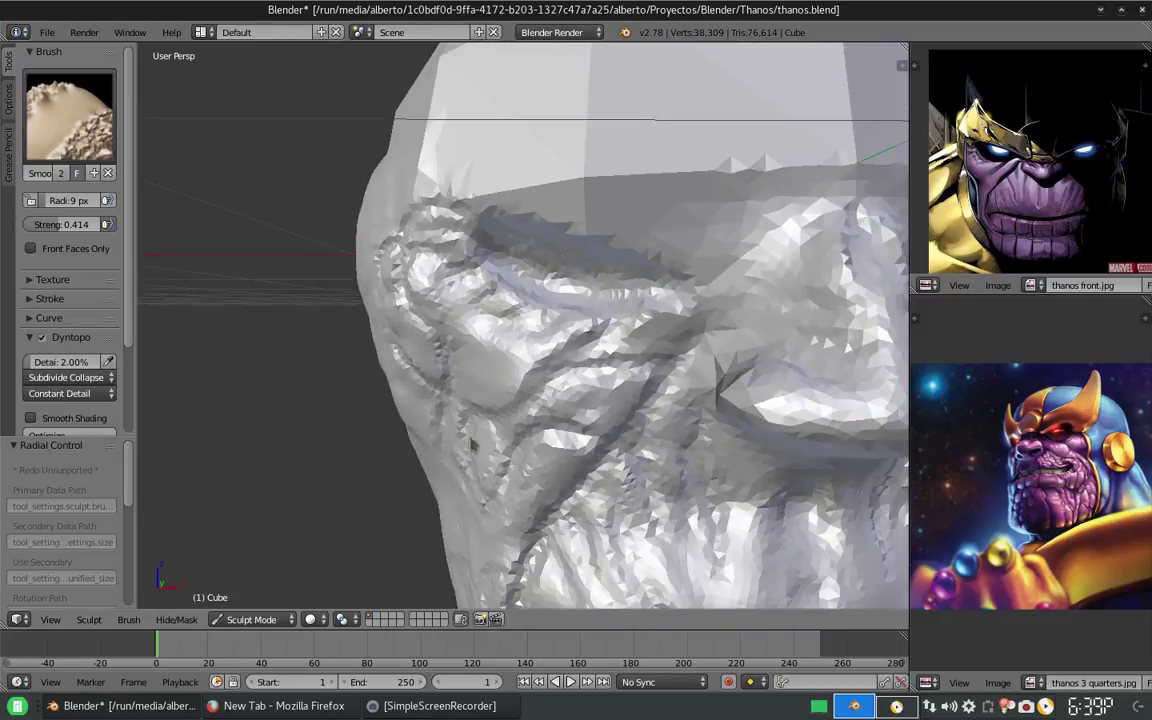
mouse_move(480, 400)
middle_down()
mouse_move(670, 330)
mouse_move(612, 283)
middle_up()
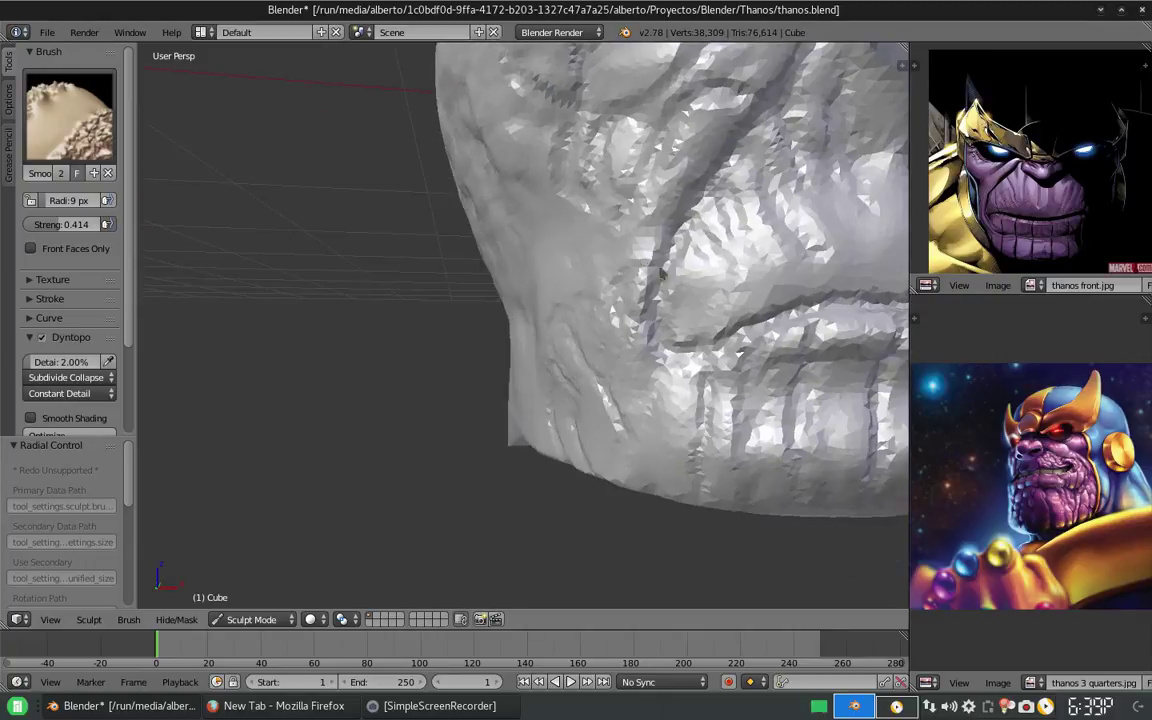
mouse_move(490, 440)
middle_down()
mouse_move(678, 323)
mouse_move(600, 360)
mouse_move(626, 368)
mouse_move(659, 325)
mouse_move(585, 345)
middle_up()
mouse_move(550, 465)
middle_down()
mouse_move(650, 376)
mouse_move(560, 257)
middle_up()
key(f)
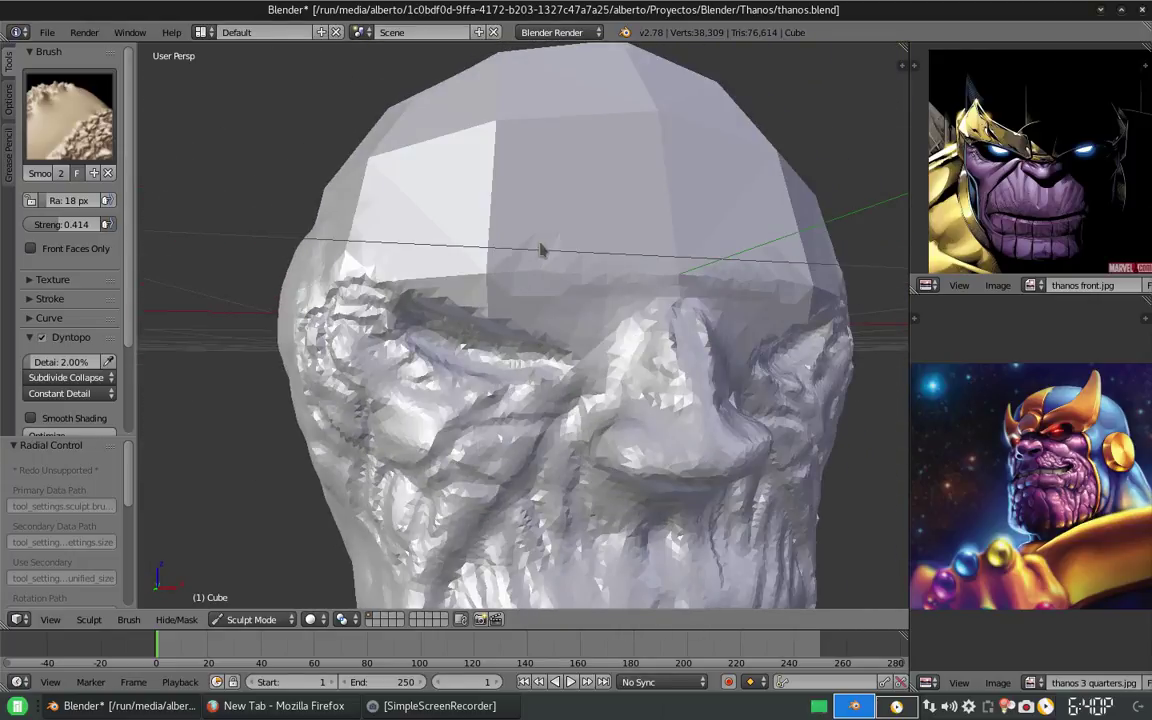
click(718, 224)
key(f)
click(404, 162)
middle_drag(404, 162, 581, 398)
key(f)
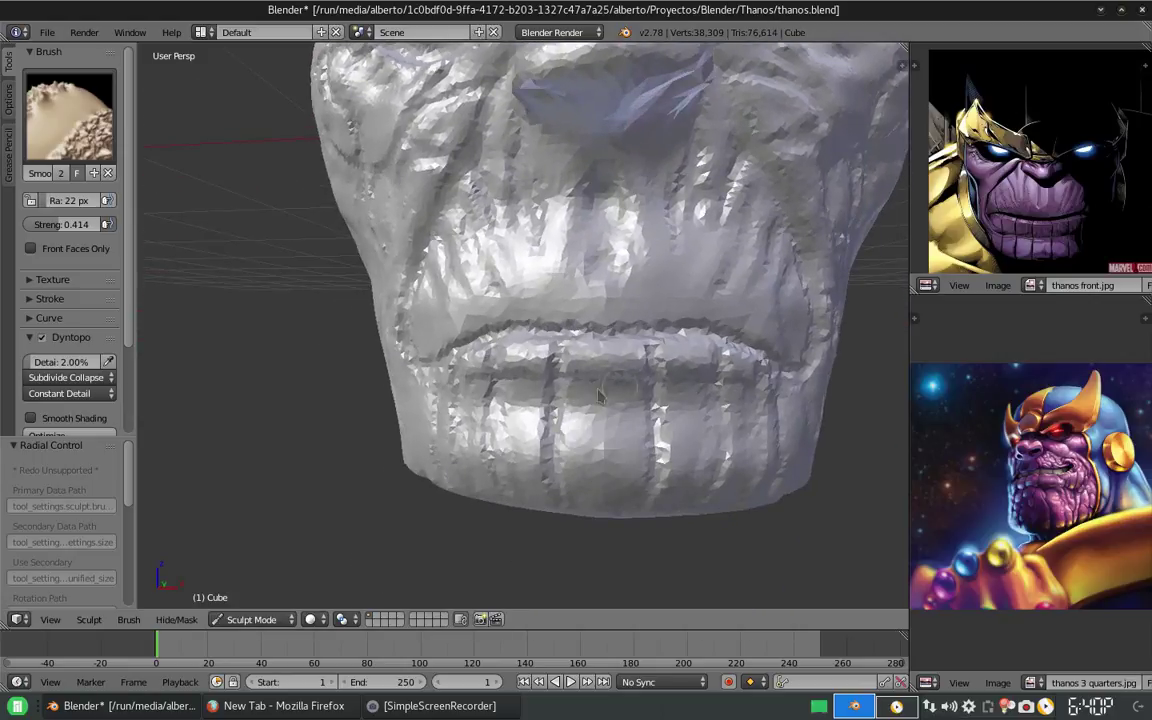
click(558, 405)
drag(558, 405, 558, 437)
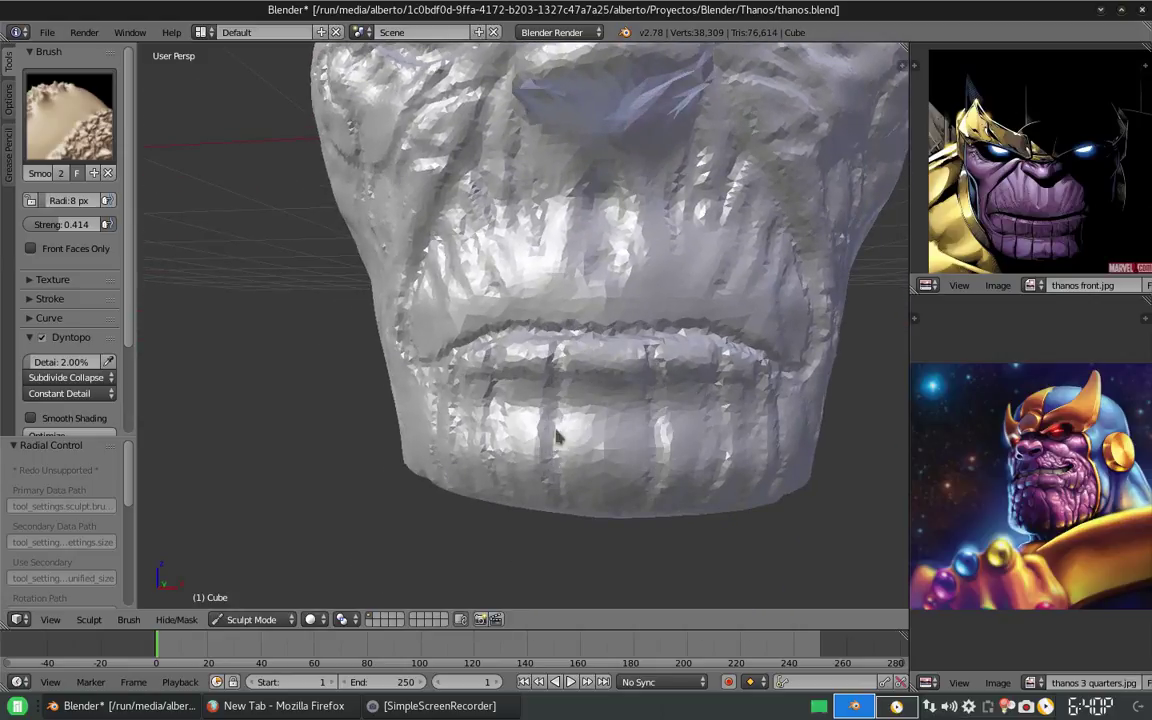
drag(452, 325, 441, 405)
Enlarge the brush and smooth the area above the upper lip.
key(f)
click(557, 333)
drag(436, 368, 614, 330)
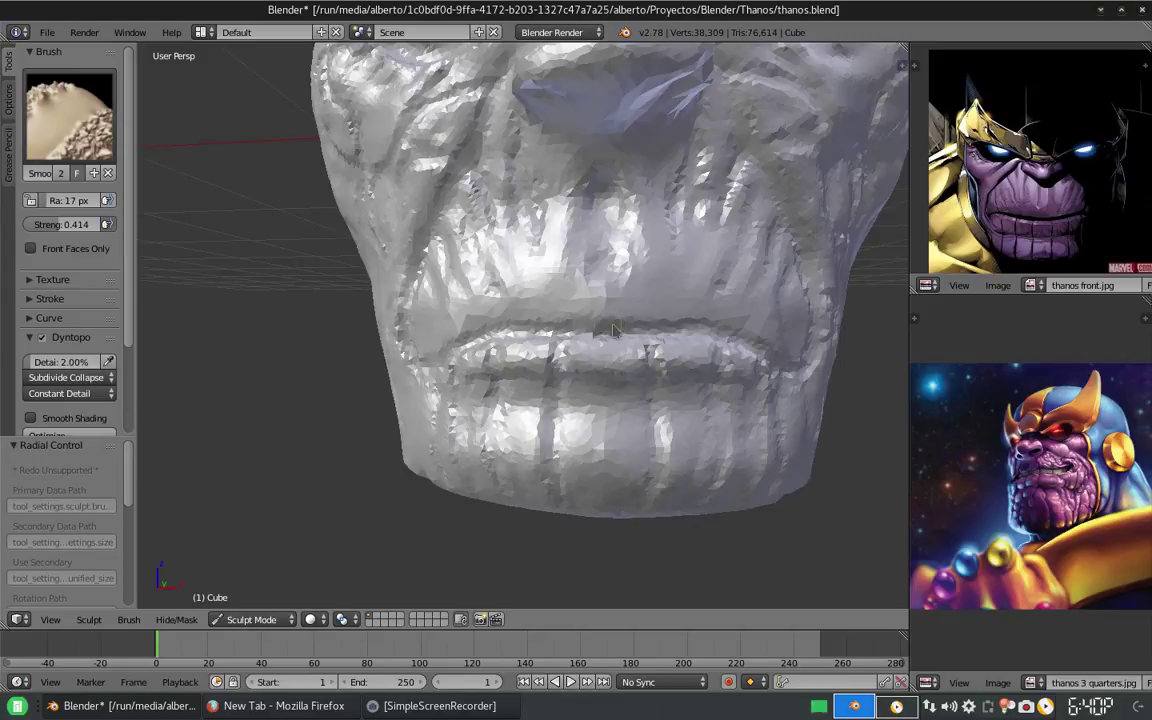
mouse_move(578, 372)
middle_down()
mouse_move(612, 365)
mouse_move(610, 250)
middle_up()
Build up clay on the forehead with the Clay brush.
click(70, 115)
click(129, 198)
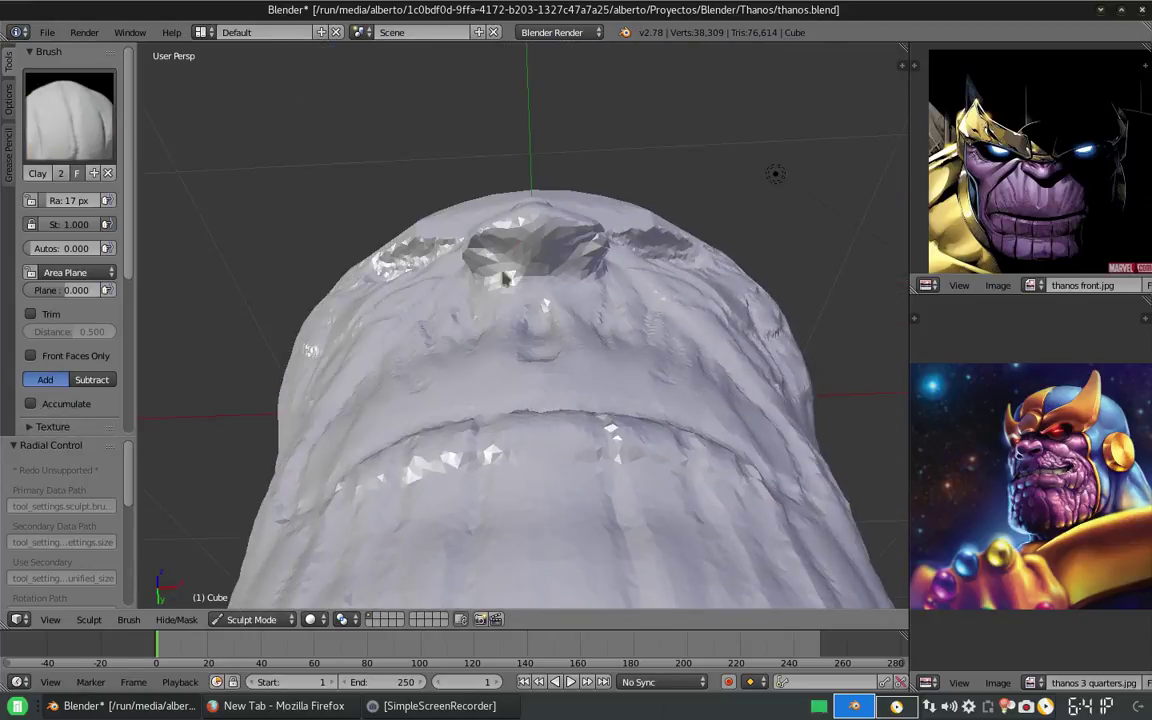
mouse_move(492, 264)
mouse_down()
mouse_move(445, 235)
mouse_move(520, 230)
mouse_move(500, 256)
mouse_up()
middle_drag(494, 257, 560, 300)
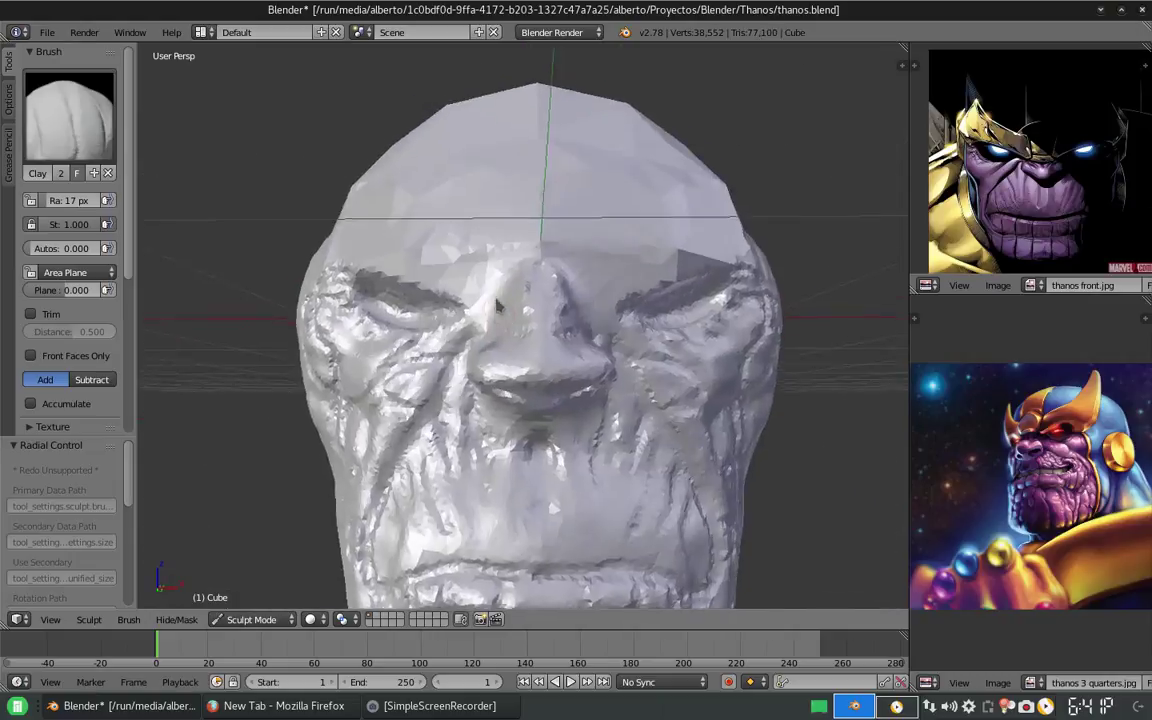
Smooth the nose tip and nostrils with the Smooth brush.
click(70, 115)
click(437, 185)
drag(443, 330, 447, 331)
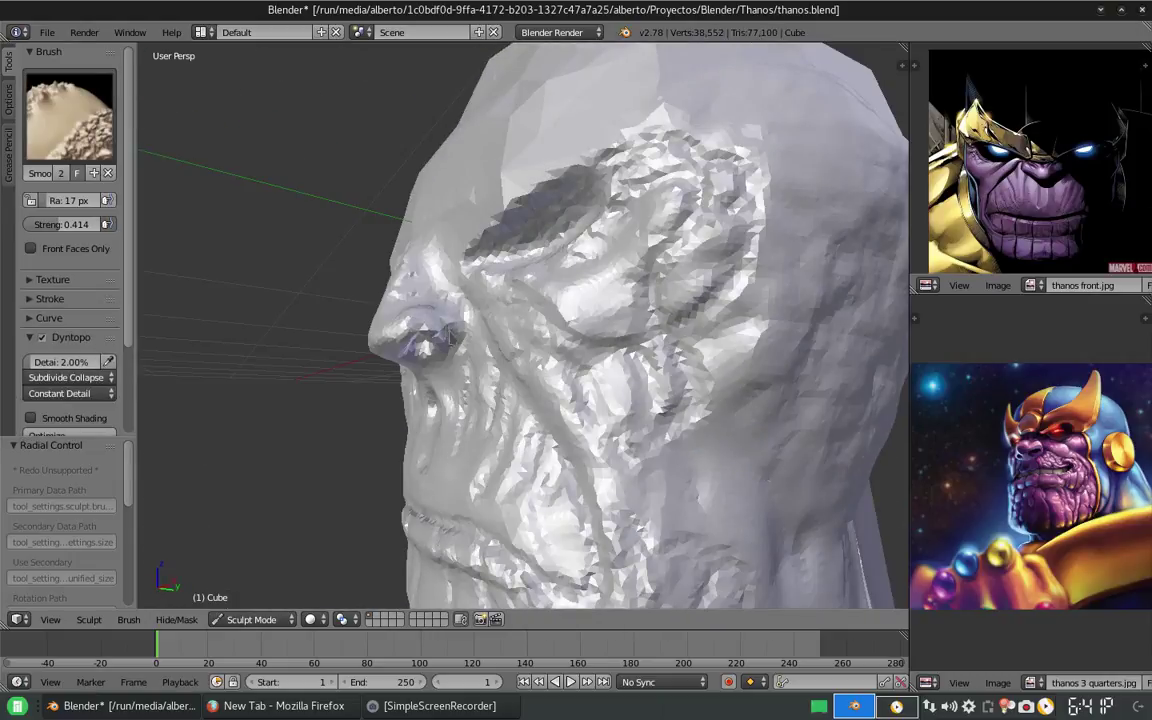
middle_drag(400, 300, 513, 297)
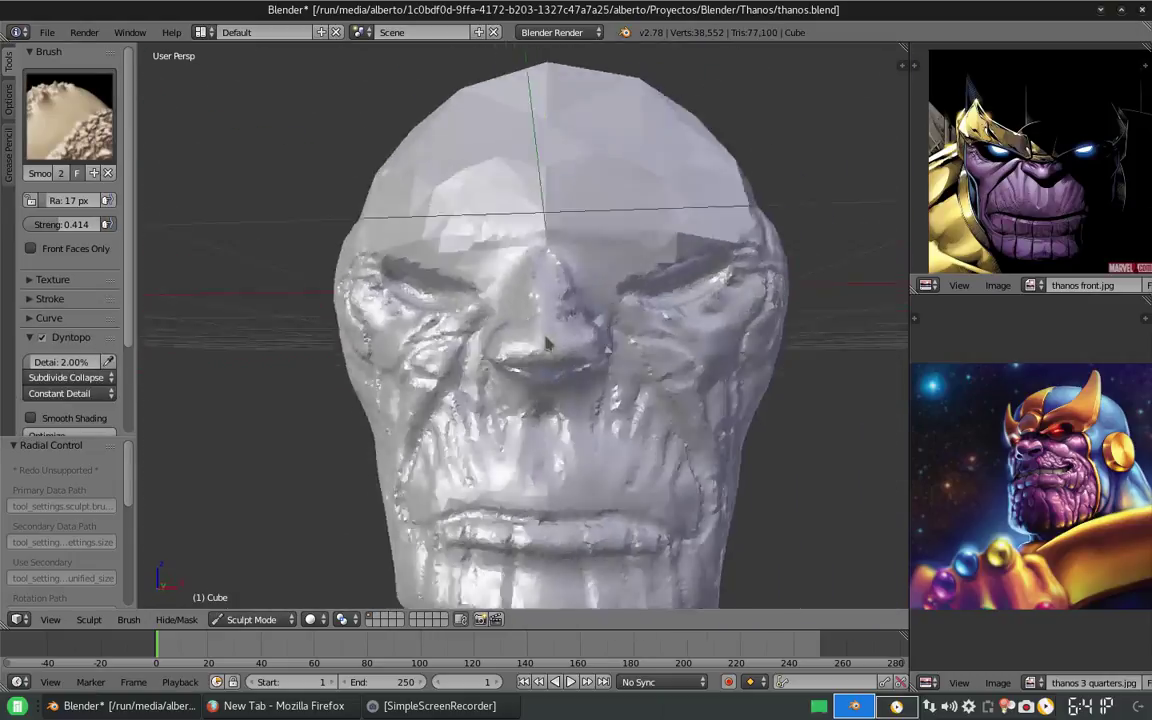
scroll(515, 290, down, 1)
scroll(522, 280, down, 2)
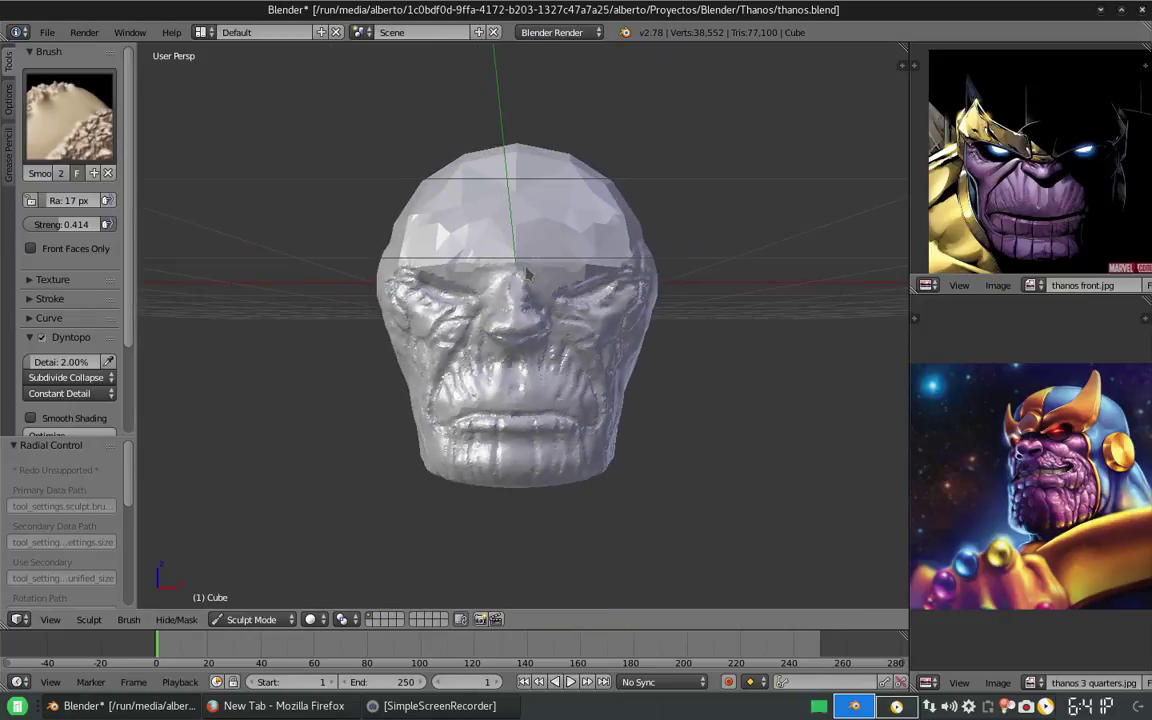
middle_drag(262, 562, 300, 500)
scroll(300, 500, up, 2)
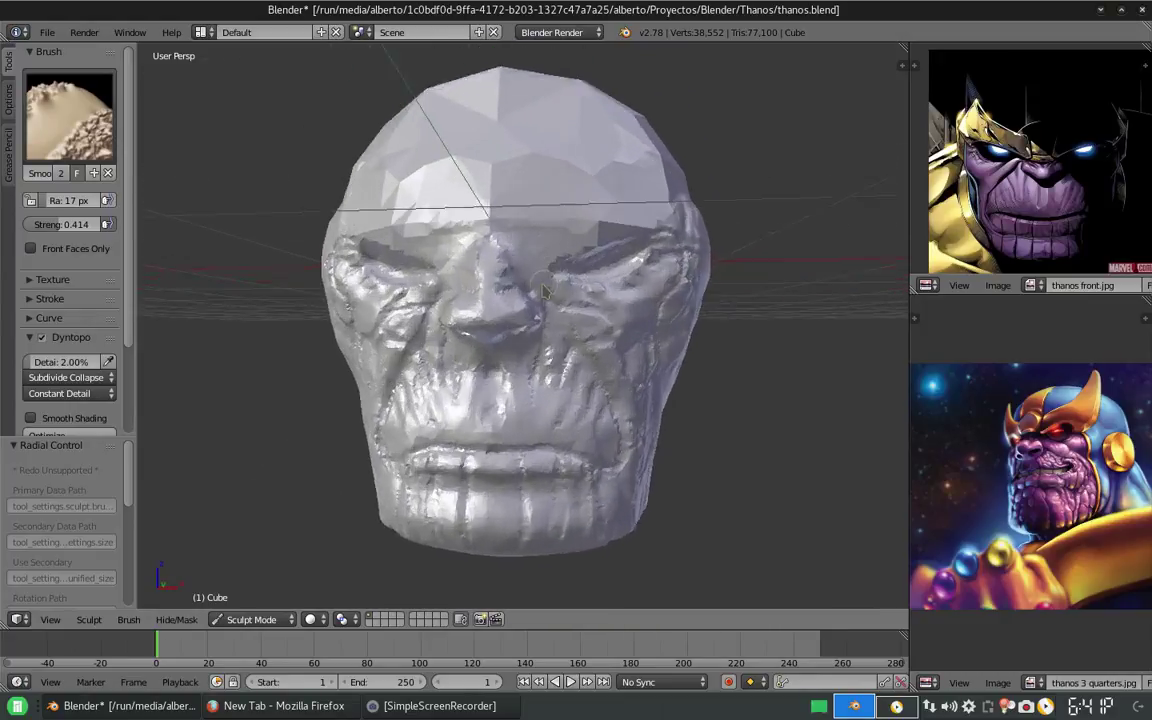
click(70, 115)
click(216, 200)
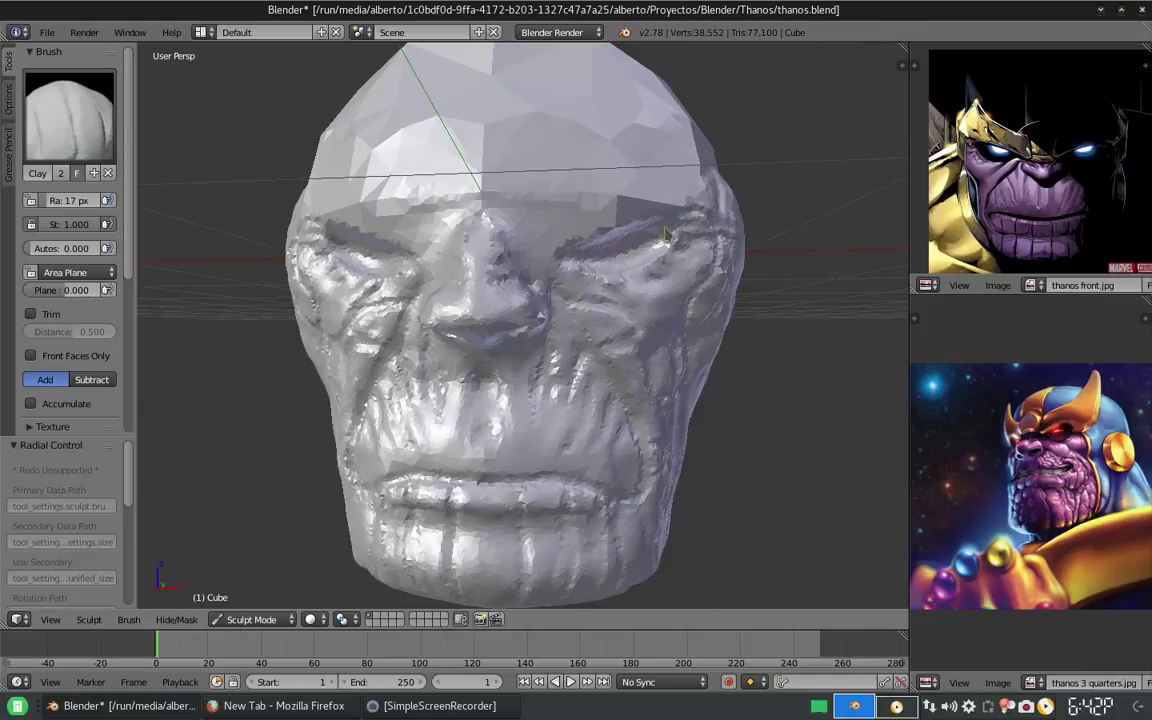
Sculpt mirrored Clay Strips along the brow ridges and nose bridge.
mouse_move(585, 222)
mouse_down()
mouse_move(676, 230)
mouse_move(651, 250)
mouse_up()
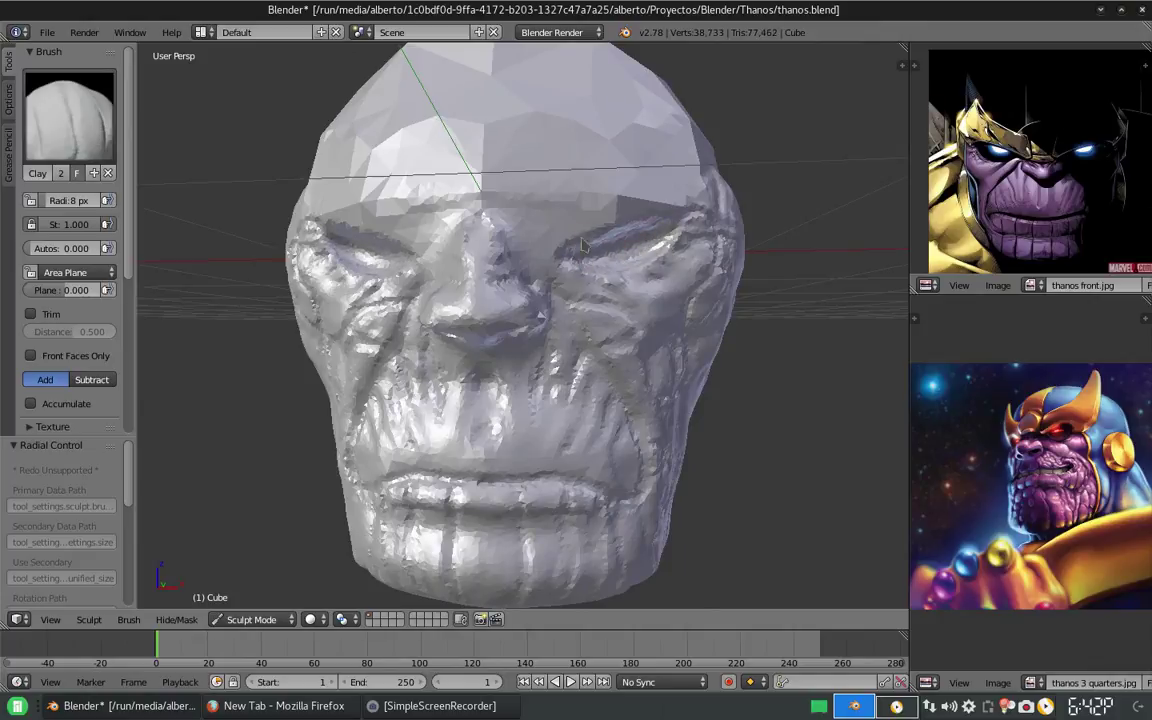
drag(590, 225, 530, 240)
mouse_move(530, 240)
middle_down()
mouse_move(600, 265)
mouse_move(551, 292)
middle_up()
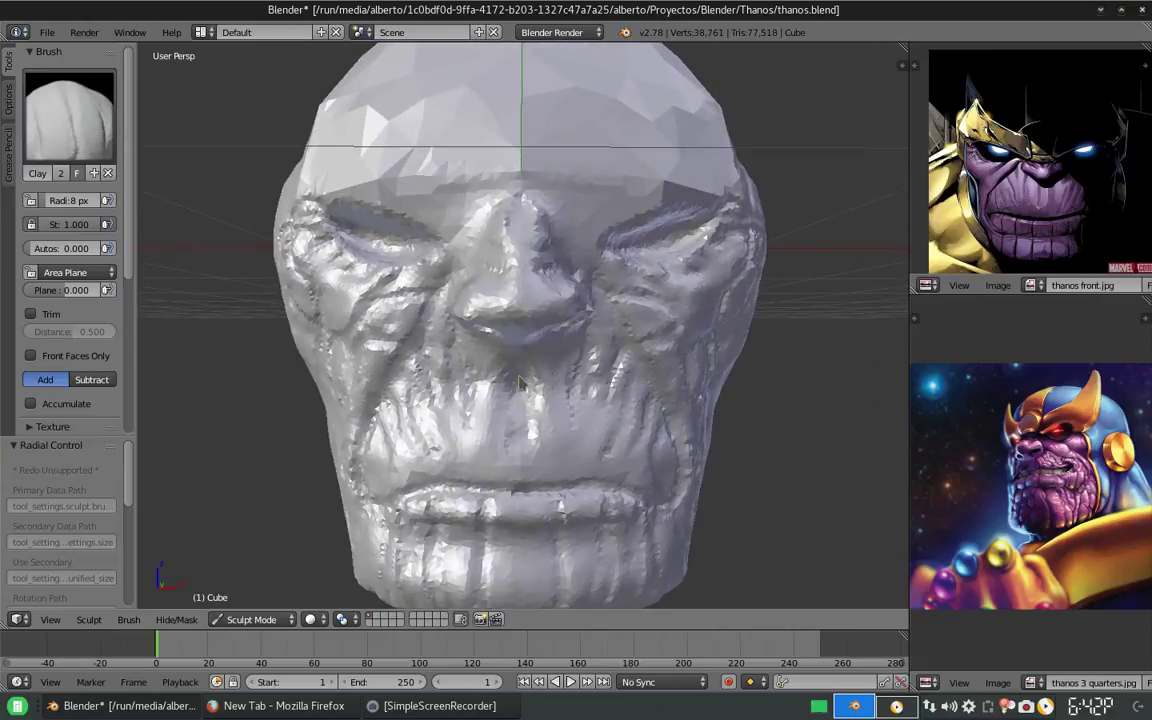
middle_drag(472, 372, 473, 291)
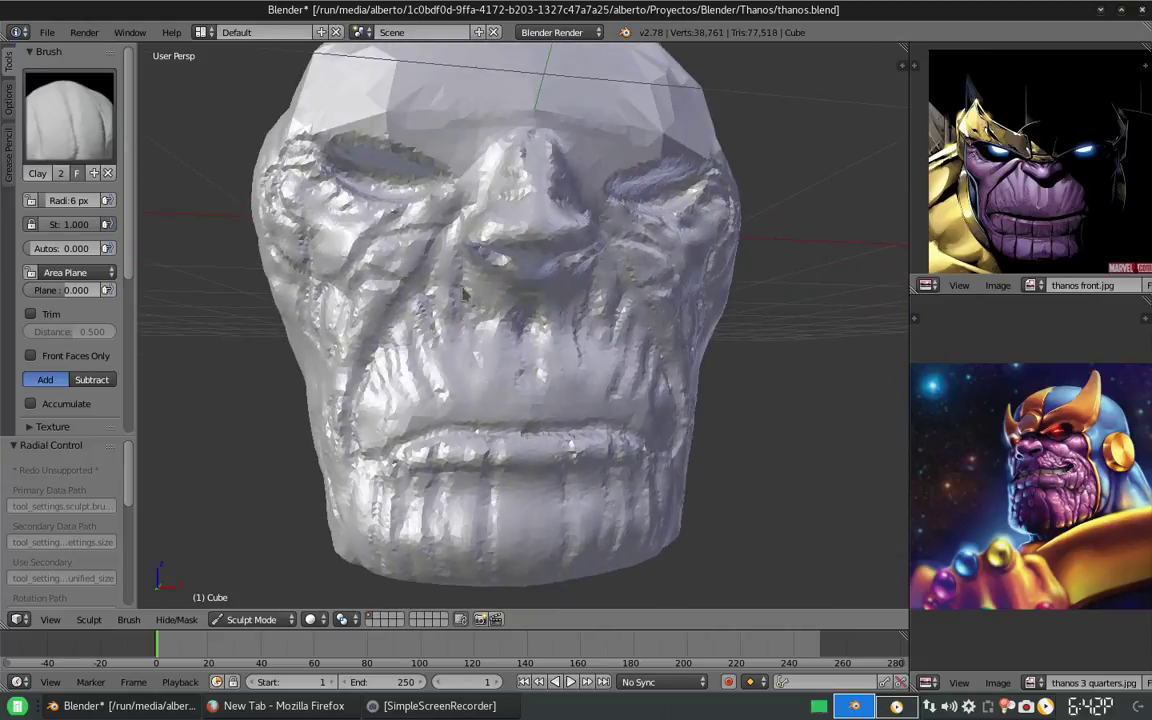
Add clay-strip detail around the lips and into the chin.
drag(418, 348, 428, 372)
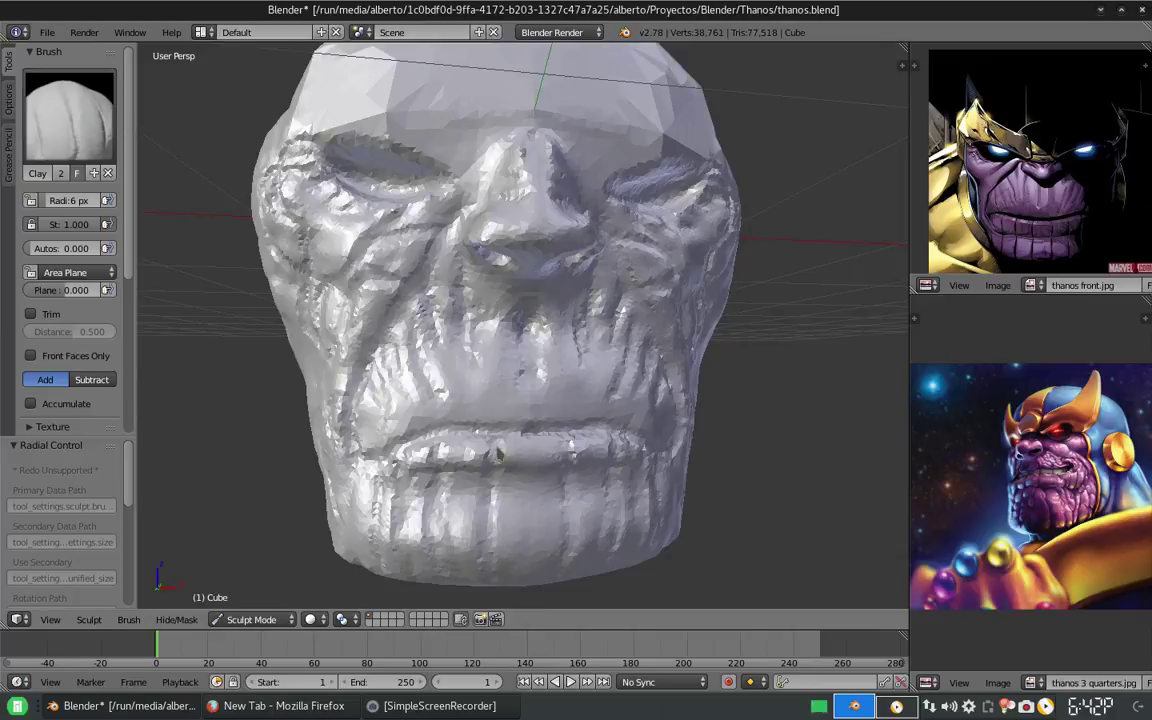
mouse_move(442, 496)
mouse_down()
mouse_move(468, 510)
mouse_move(402, 533)
mouse_move(432, 548)
mouse_up()
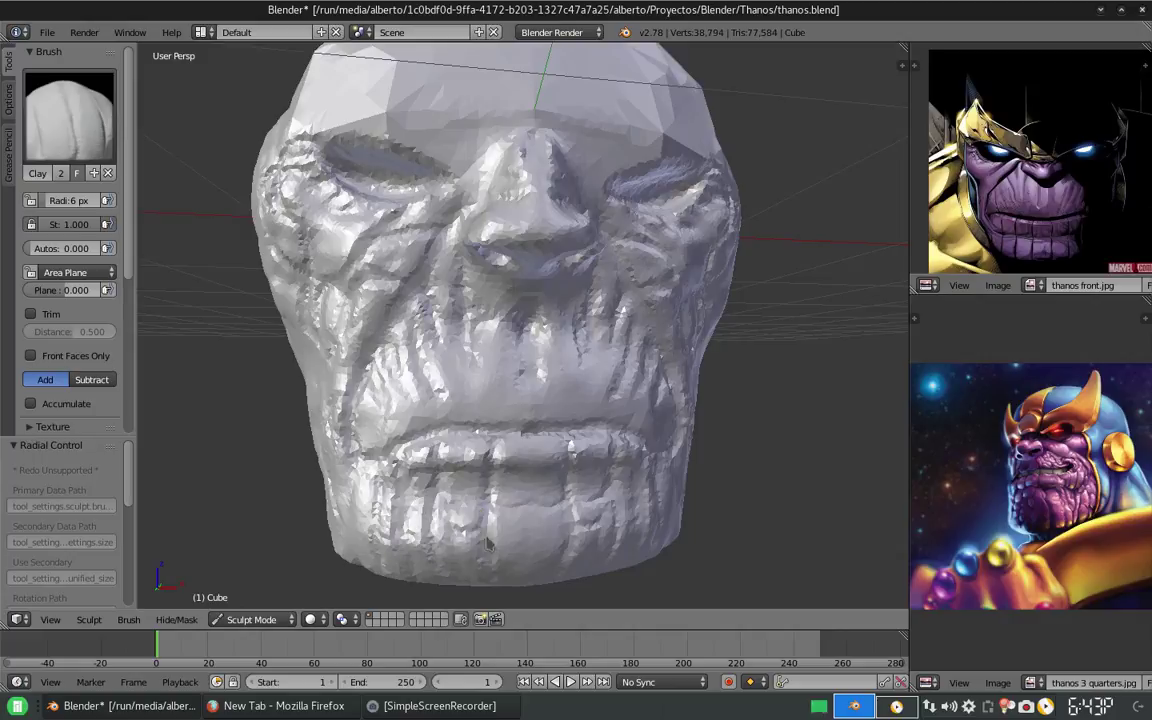
middle_drag(432, 500, 462, 545)
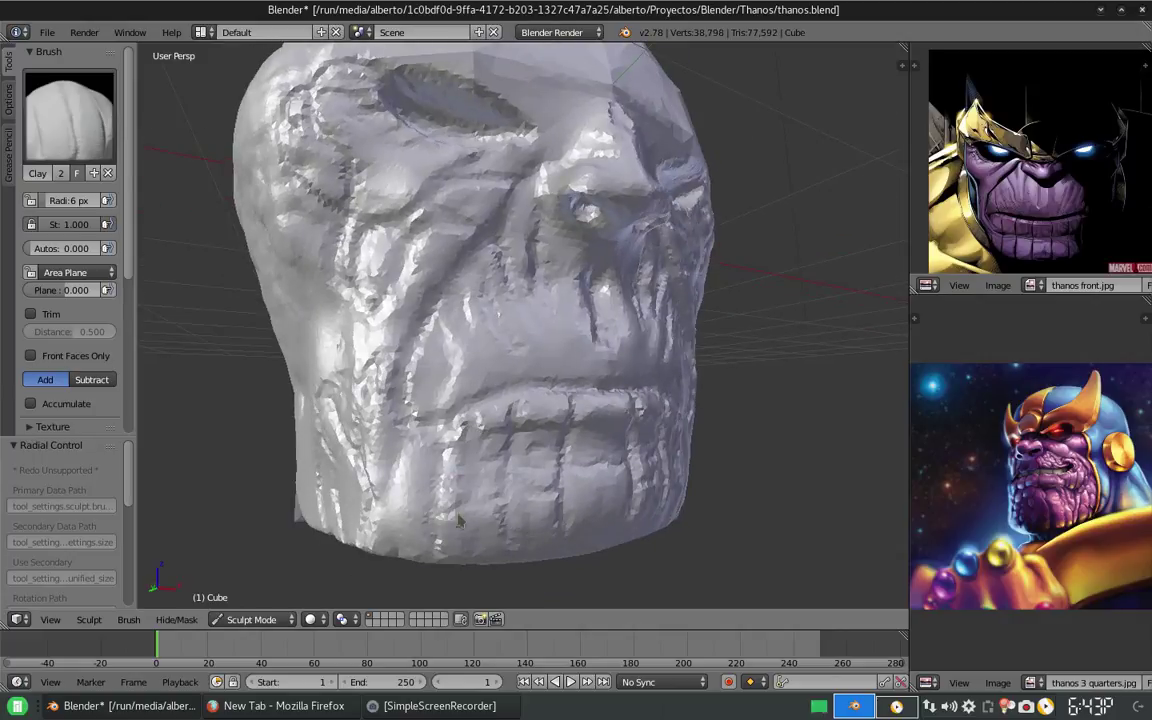
drag(462, 546, 433, 533)
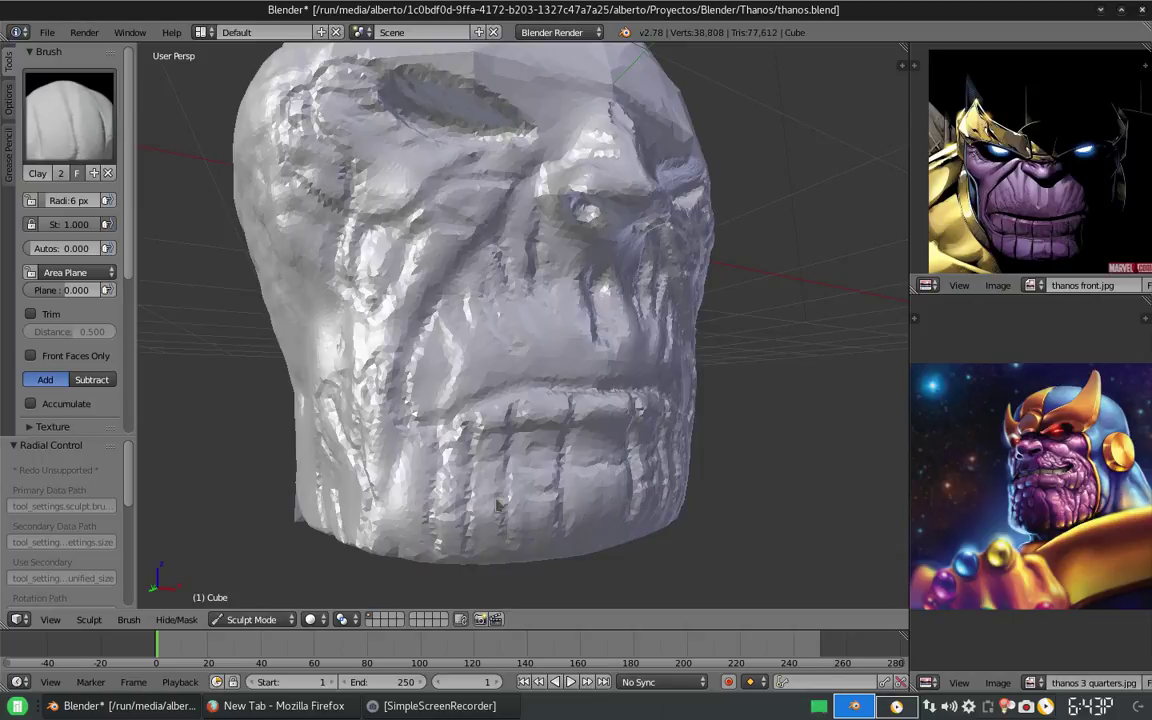
mouse_move(549, 471)
middle_down()
mouse_move(502, 457)
mouse_move(547, 327)
middle_up()
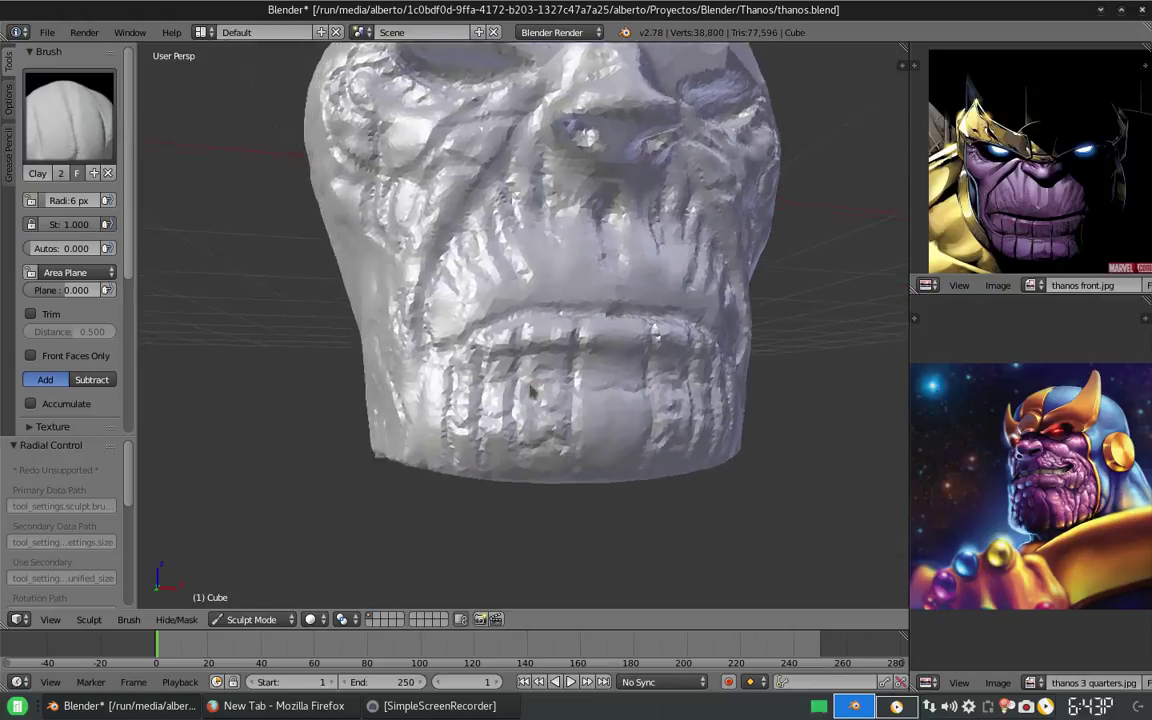
Add small mirrored clay-strip marks on the cheeks beside the nose and upper cheeks.
drag(547, 326, 487, 368)
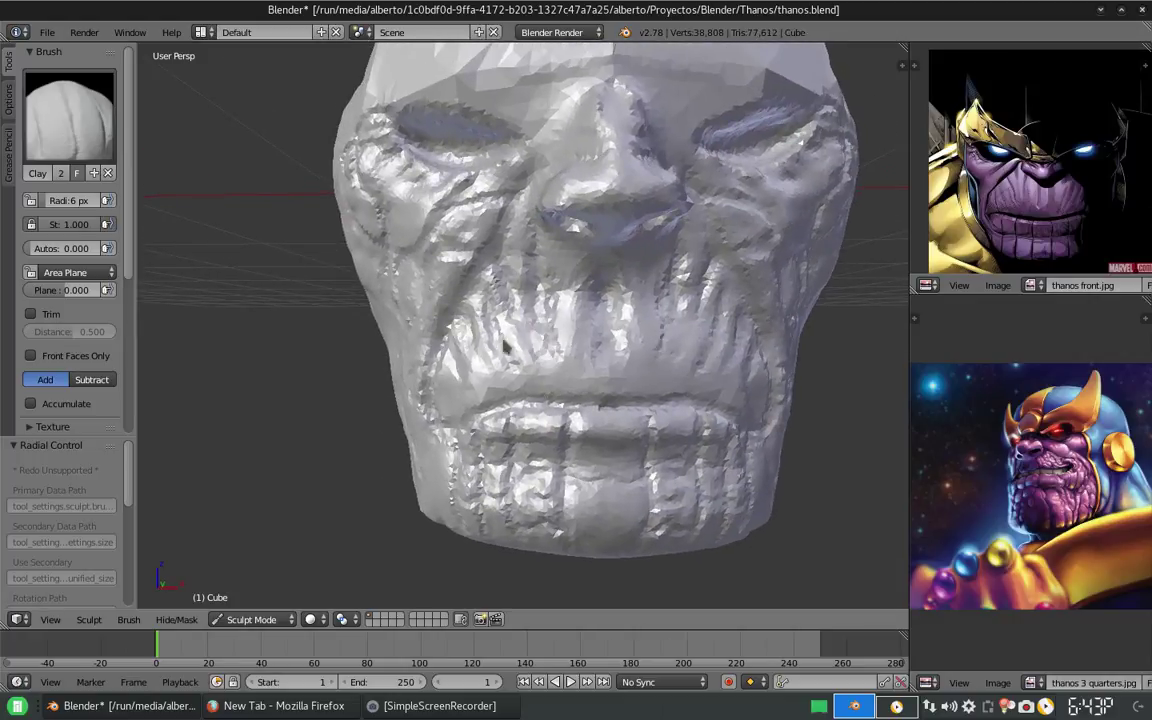
drag(664, 348, 712, 332)
drag(635, 298, 690, 342)
middle_drag(450, 112, 626, 322)
scroll(548, 322, up, 3)
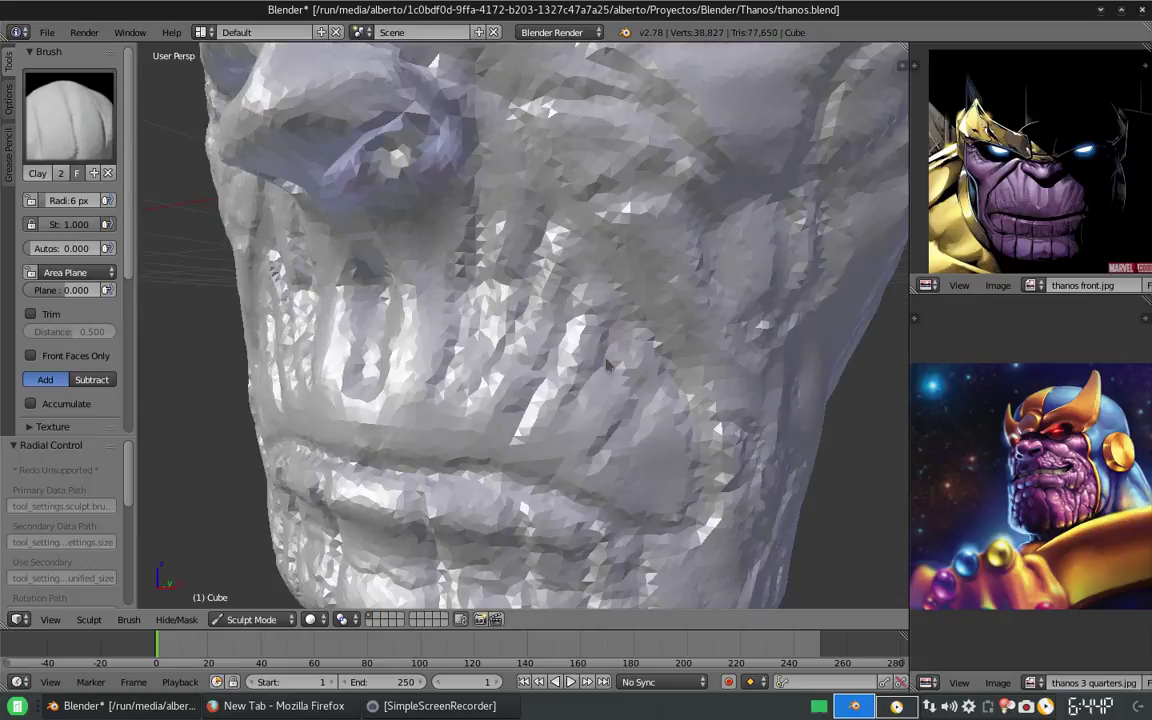
scroll(70, 250, down, 5)
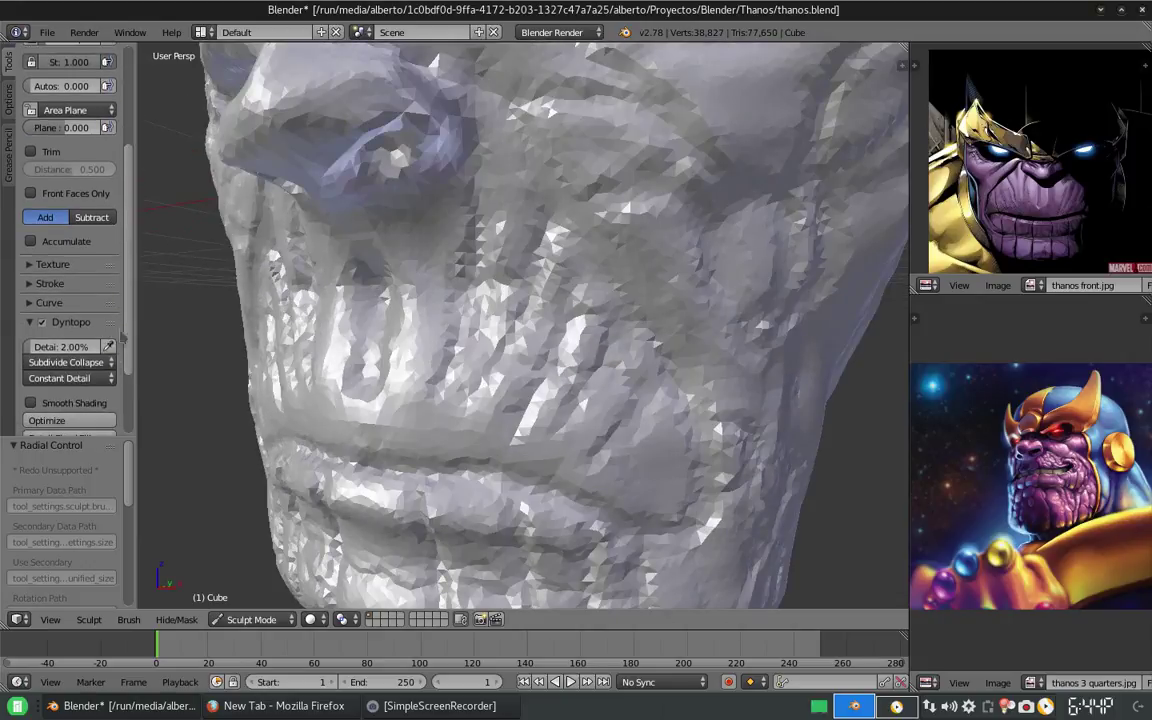
middle_drag(462, 360, 625, 330)
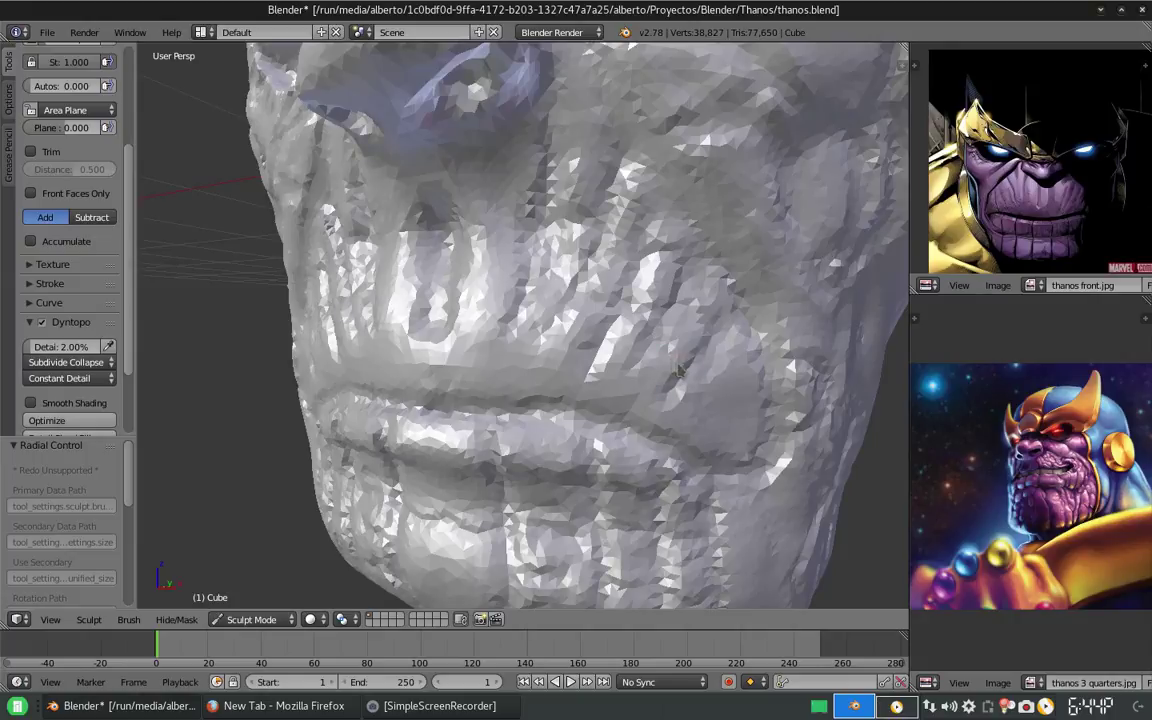
middle_drag(648, 318, 546, 373)
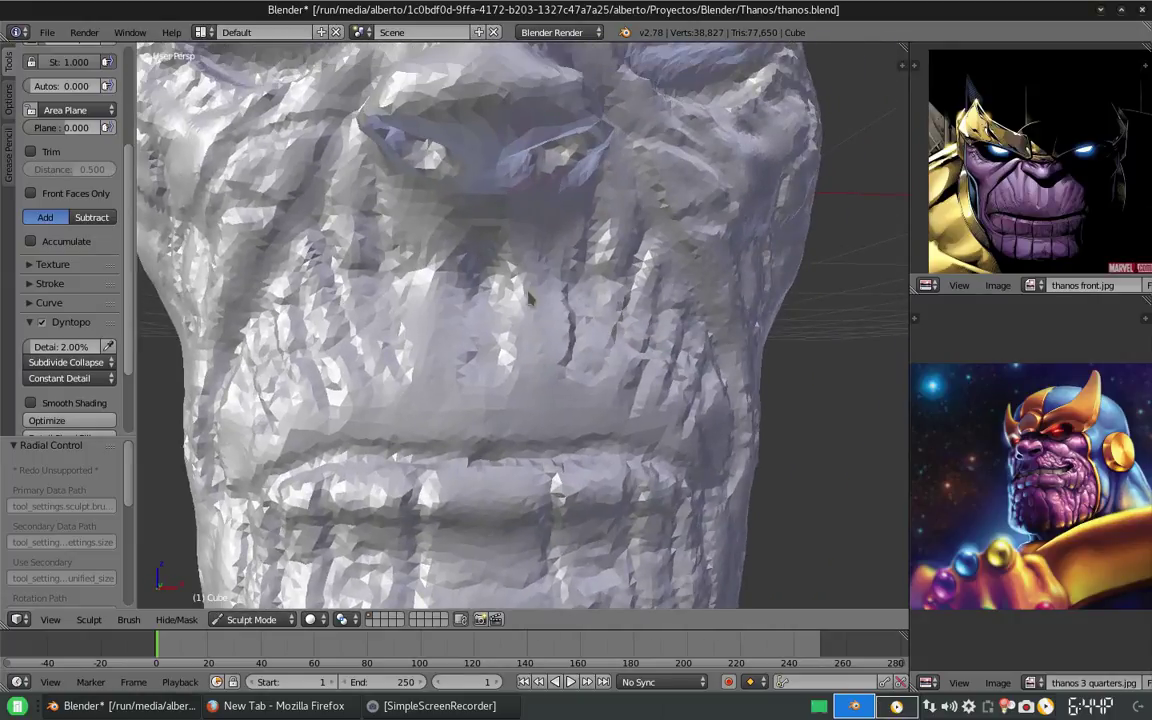
mouse_move(525, 345)
middle_down()
mouse_move(630, 320)
mouse_move(610, 280)
mouse_move(645, 287)
middle_up()
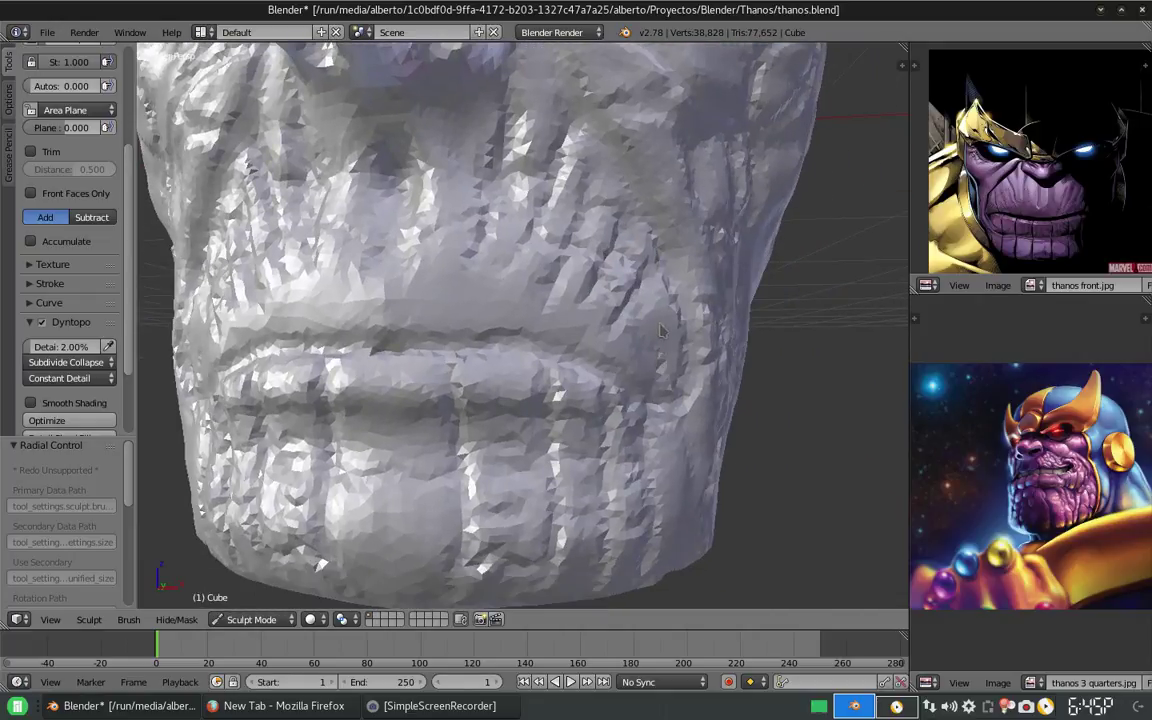
scroll(626, 326, down, 3)
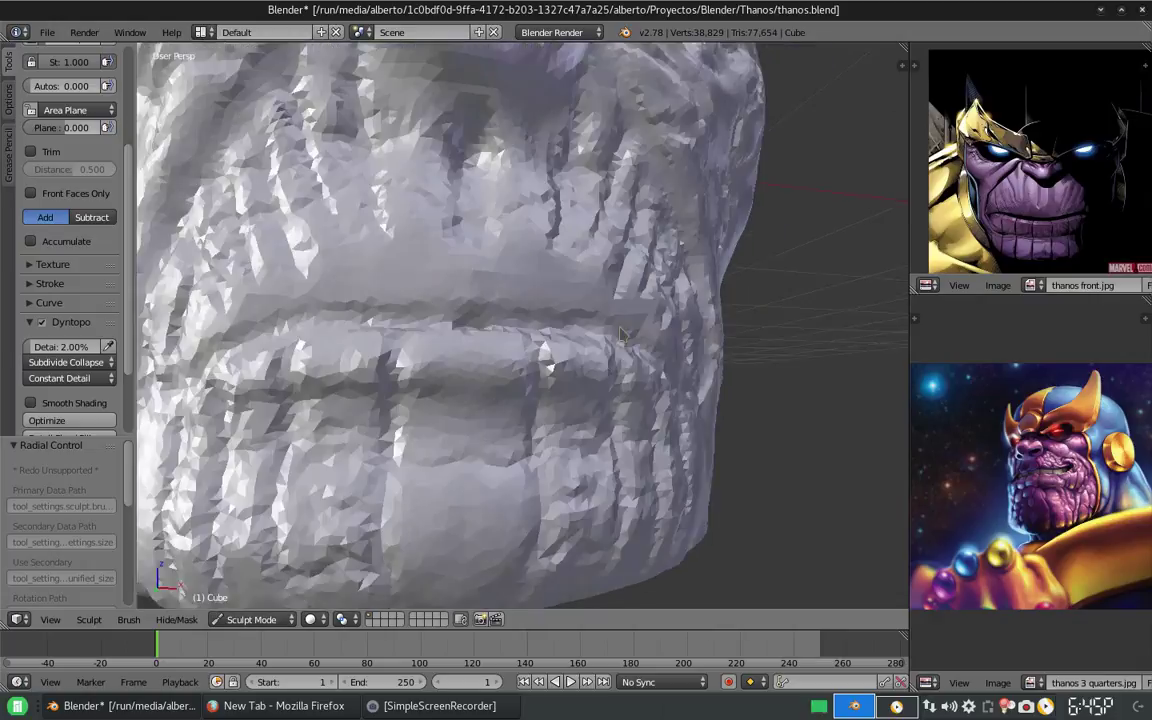
scroll(618, 345, down, 4)
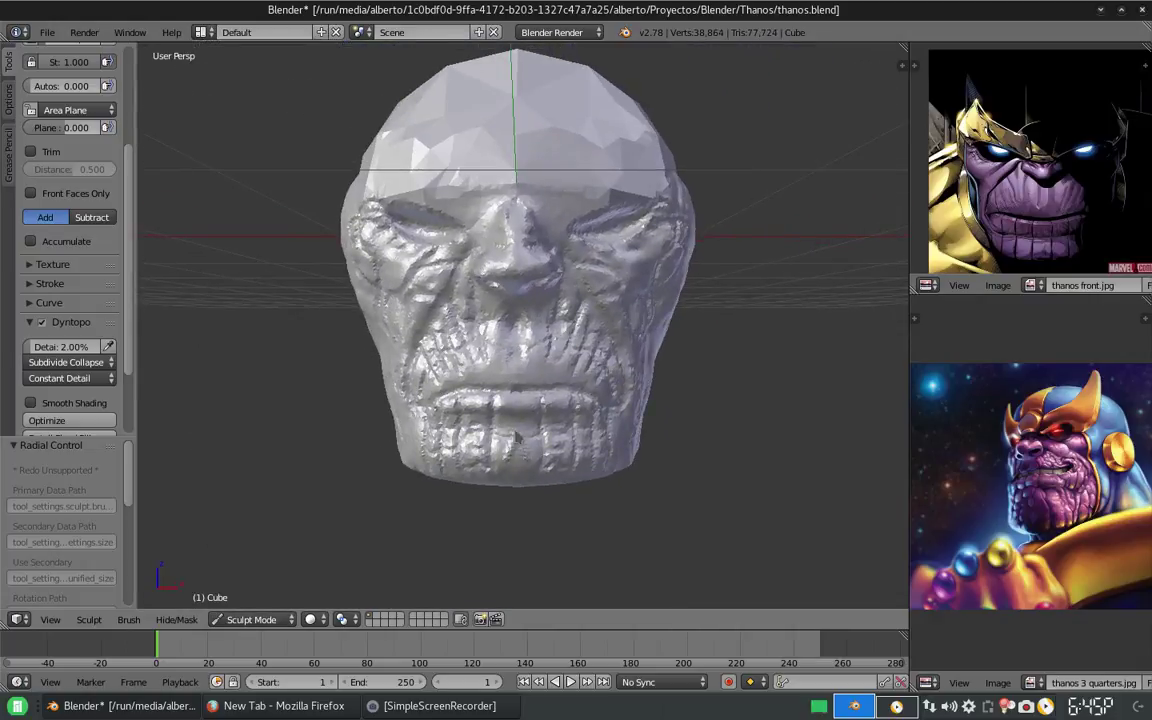
middle_drag(492, 458, 547, 398)
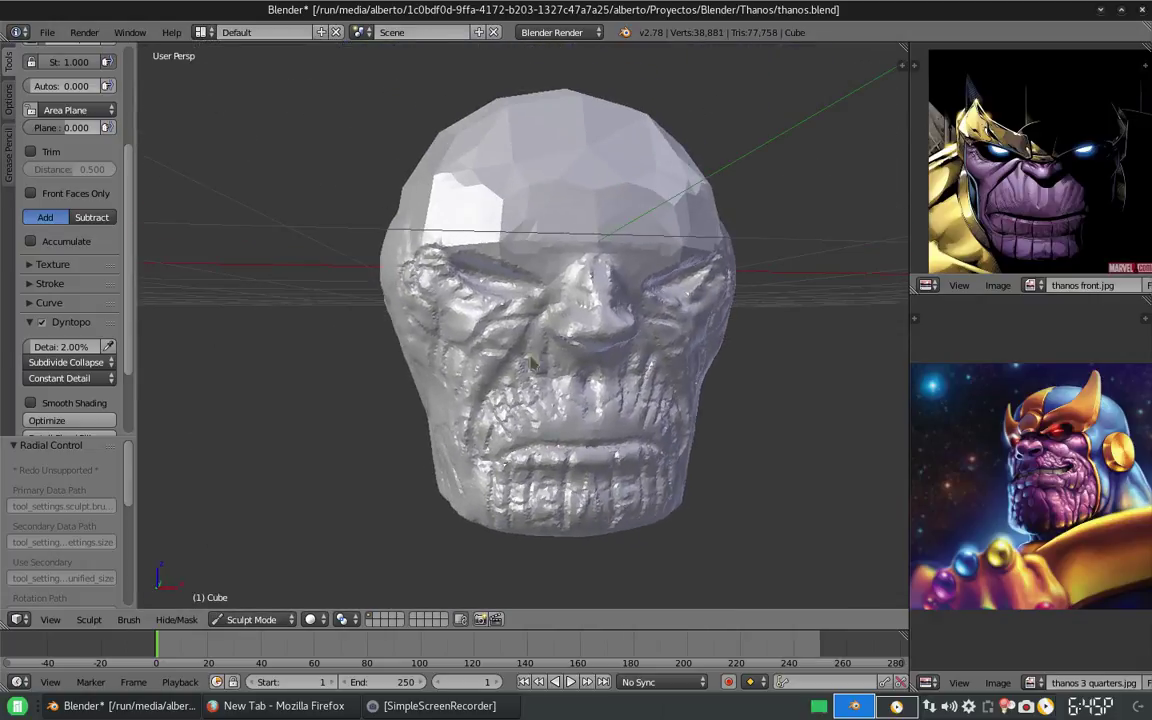
middle_drag(496, 307, 519, 366)
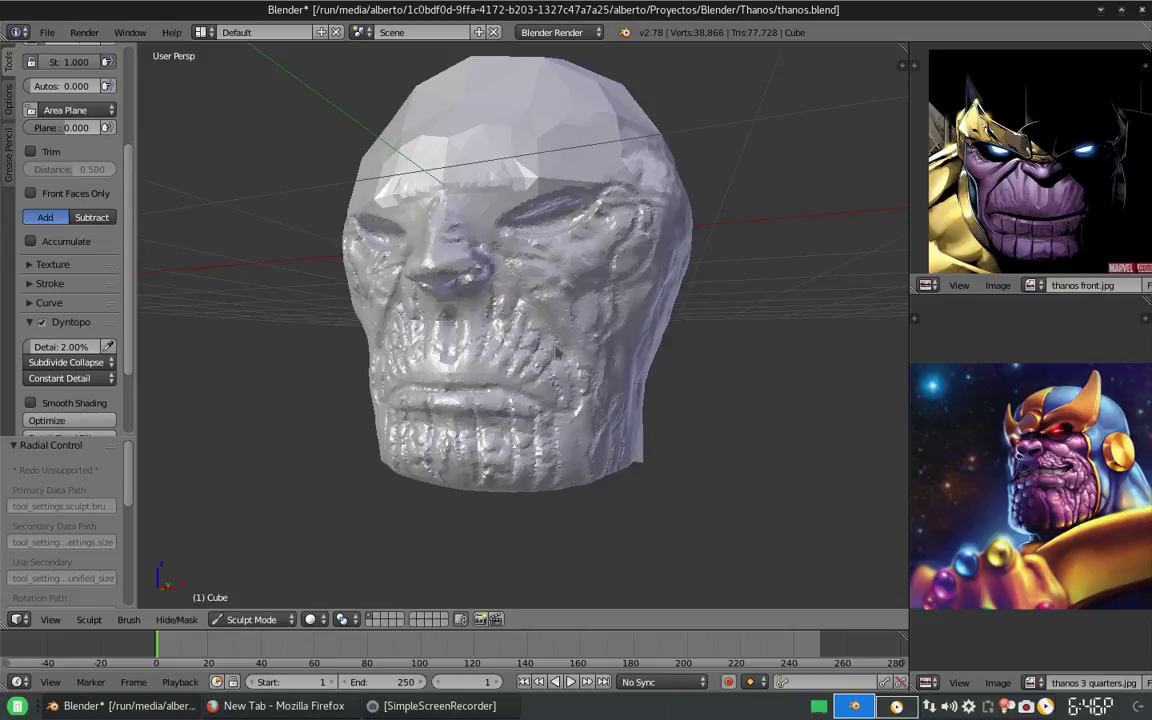
mouse_move(558, 360)
middle_down()
mouse_move(476, 313)
mouse_move(496, 297)
mouse_move(510, 305)
middle_up()
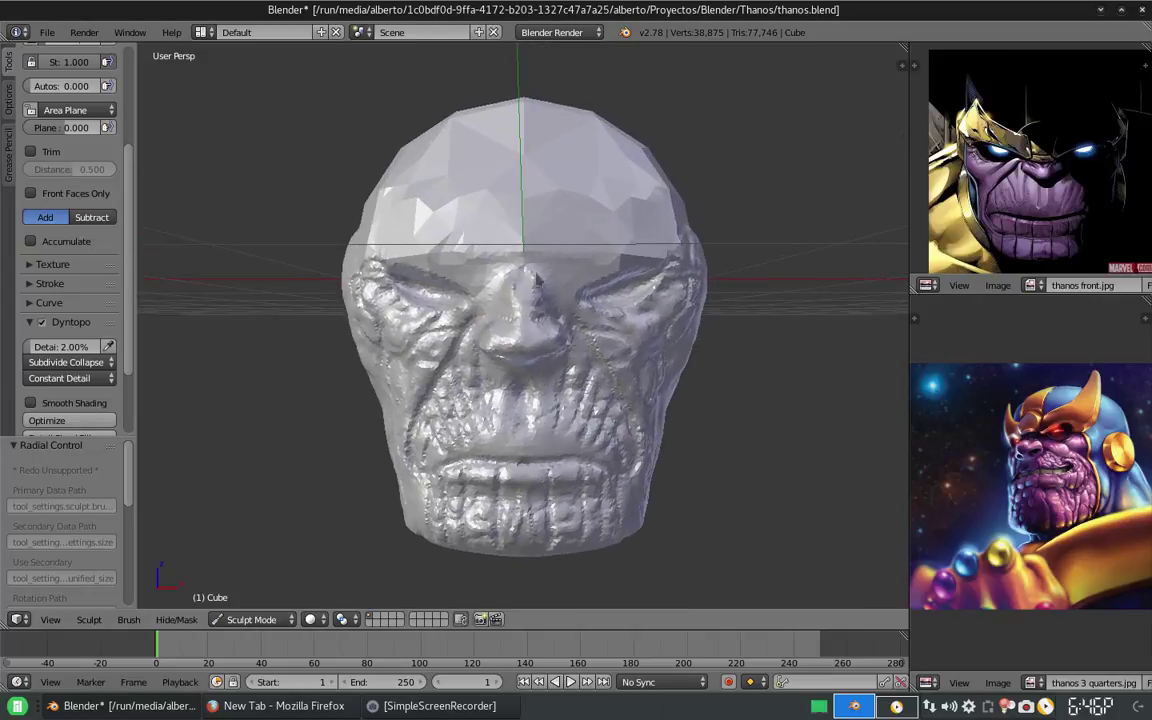
middle_drag(525, 426, 494, 398)
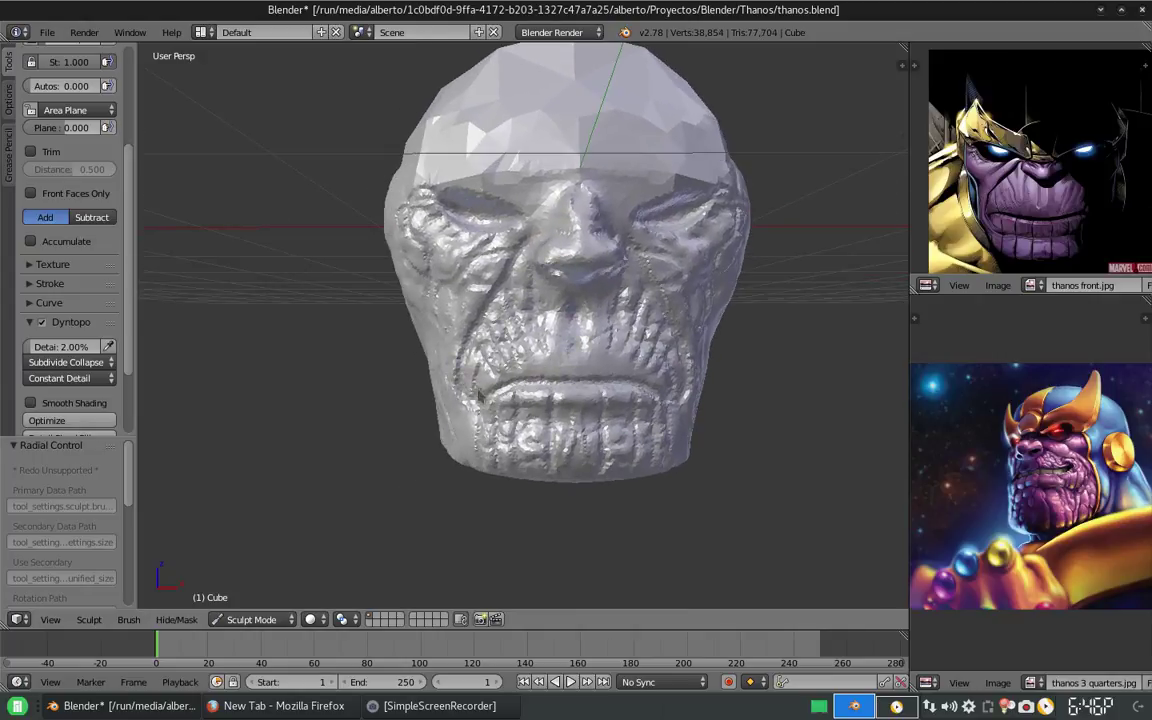
middle_drag(490, 410, 515, 402)
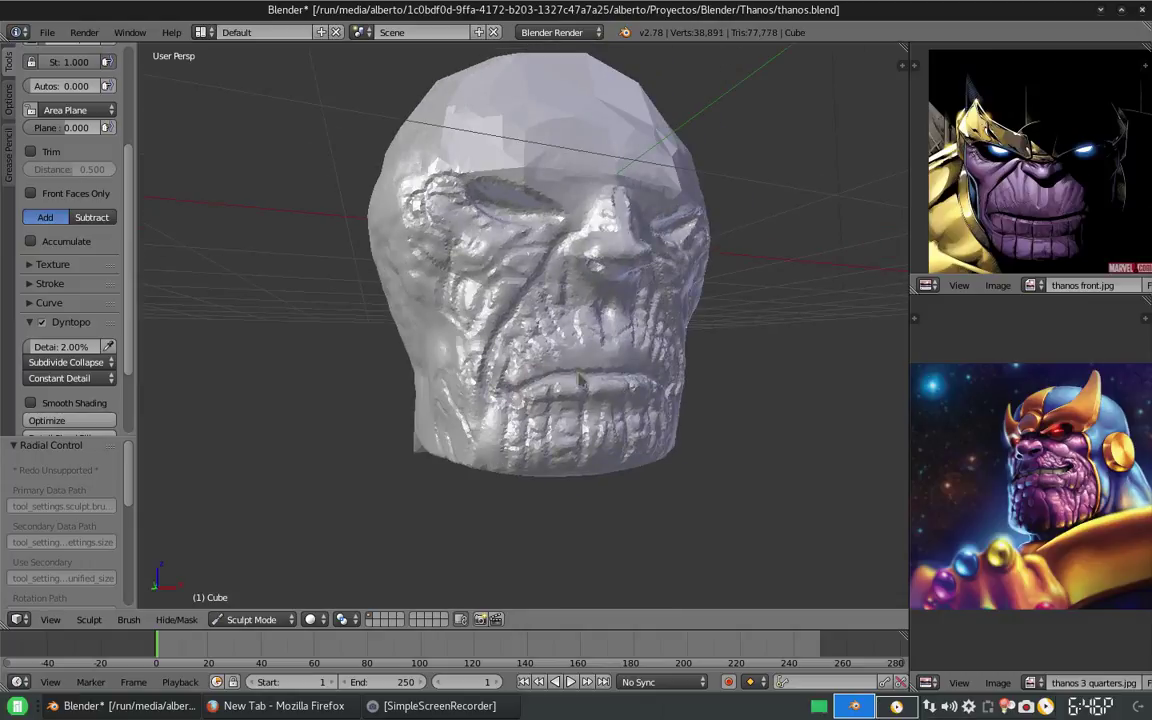
mouse_move(464, 352)
middle_down()
mouse_move(561, 306)
mouse_move(563, 282)
middle_up()
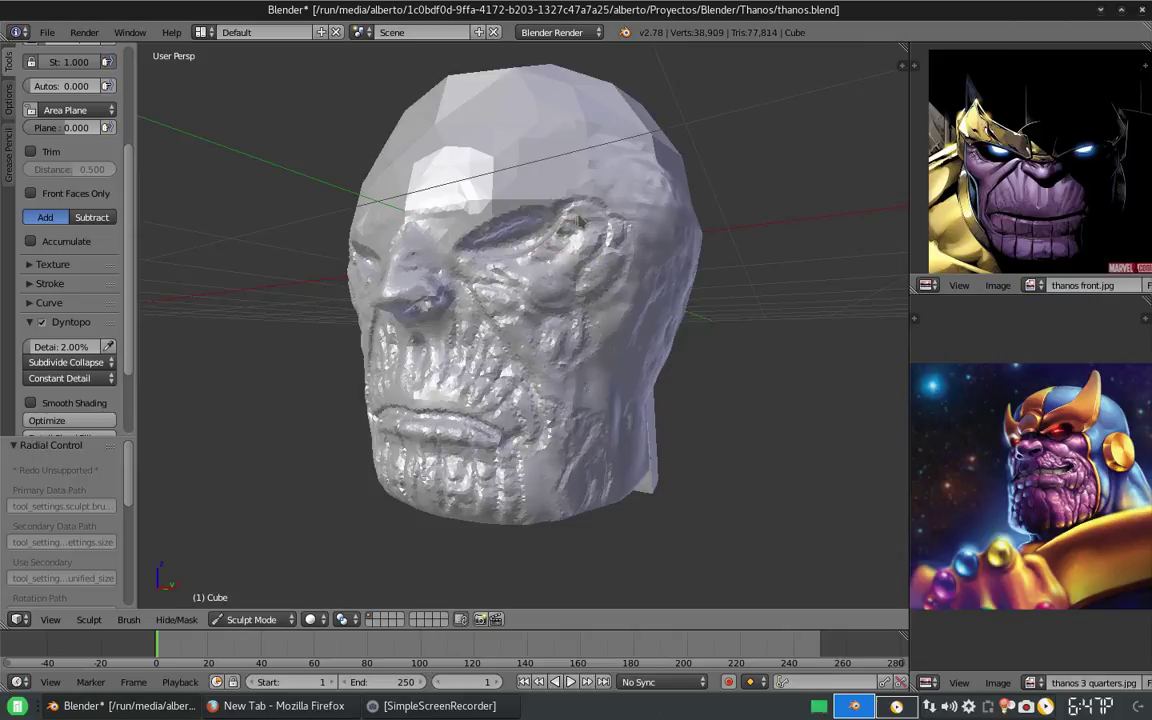
middle_drag(615, 247, 555, 283)
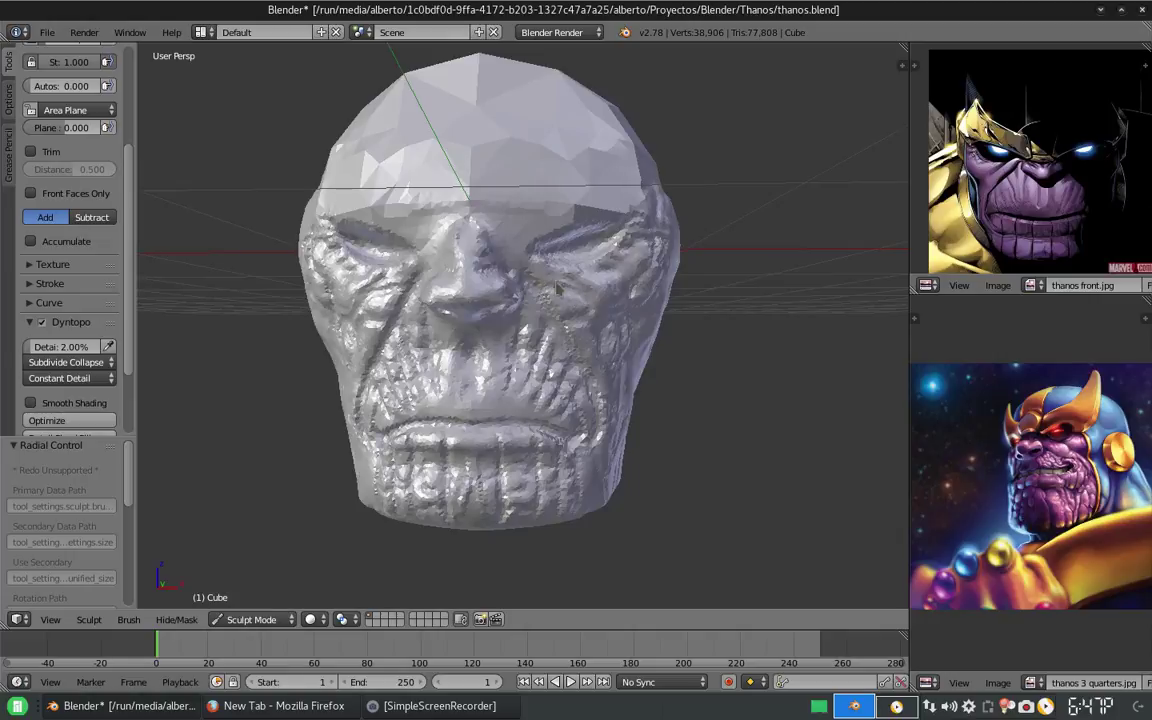
middle_drag(557, 287, 461, 283)
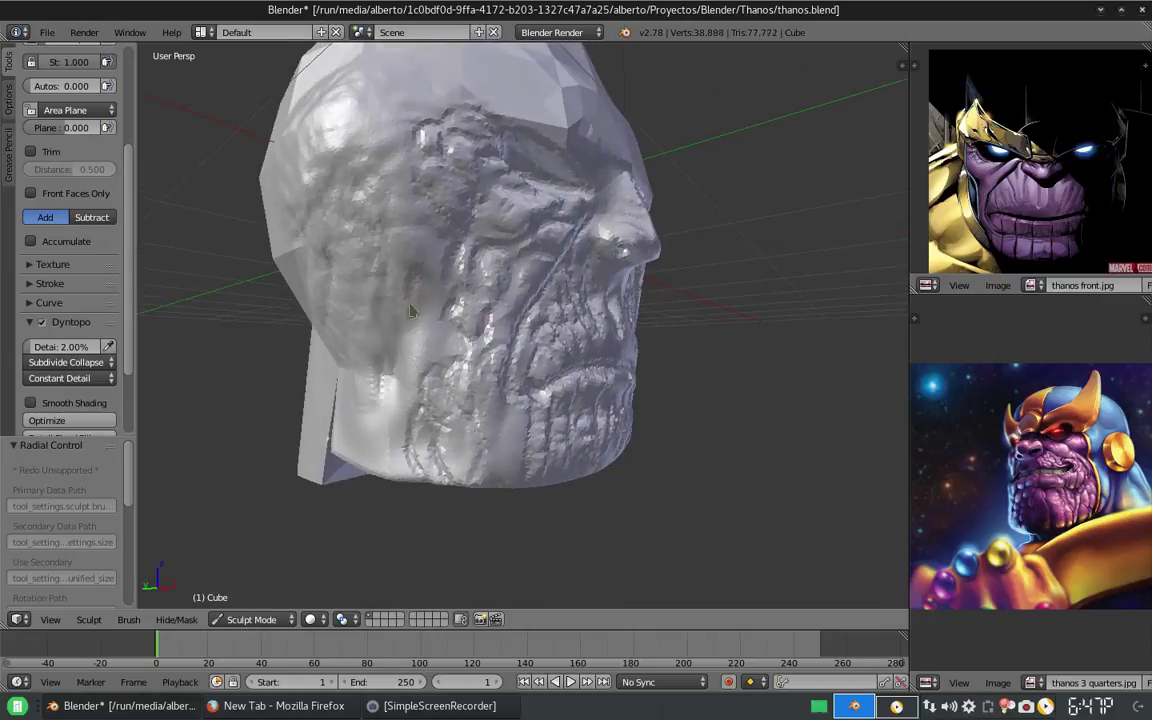
middle_drag(430, 287, 409, 352)
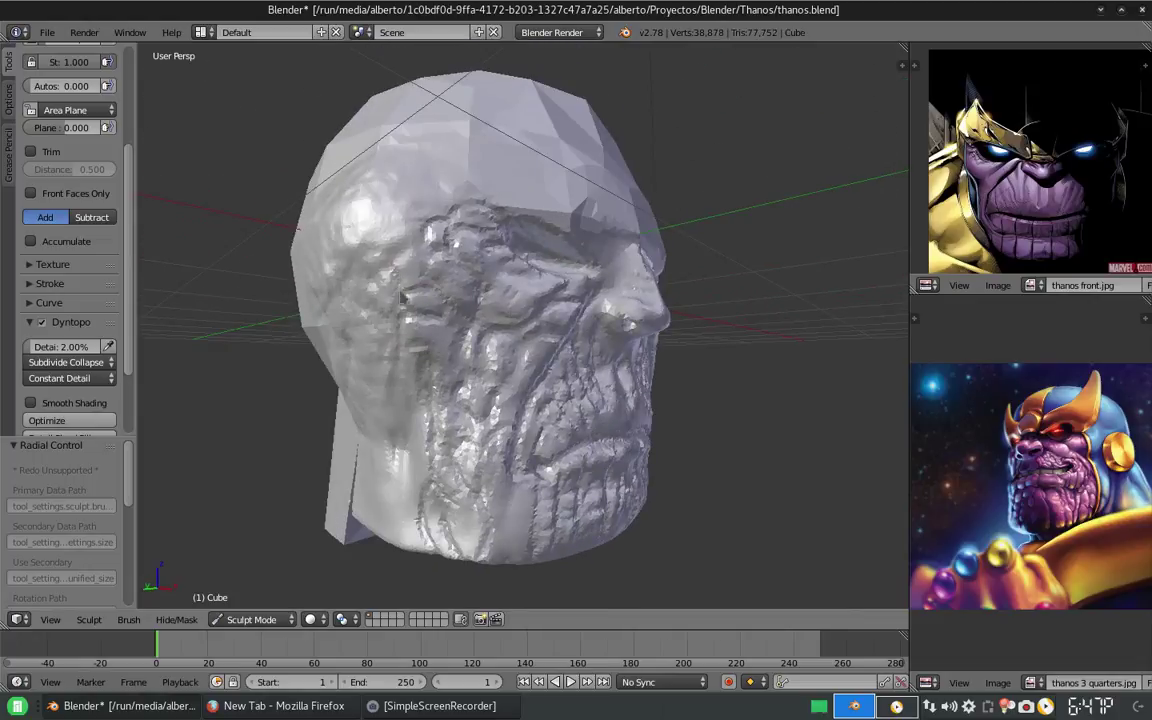
mouse_move(400, 437)
middle_down()
mouse_move(523, 330)
mouse_move(508, 287)
mouse_move(503, 305)
middle_up()
Return the head to Object Mode and give it smooth shading.
click(251, 619)
click(255, 597)
click(43, 122)
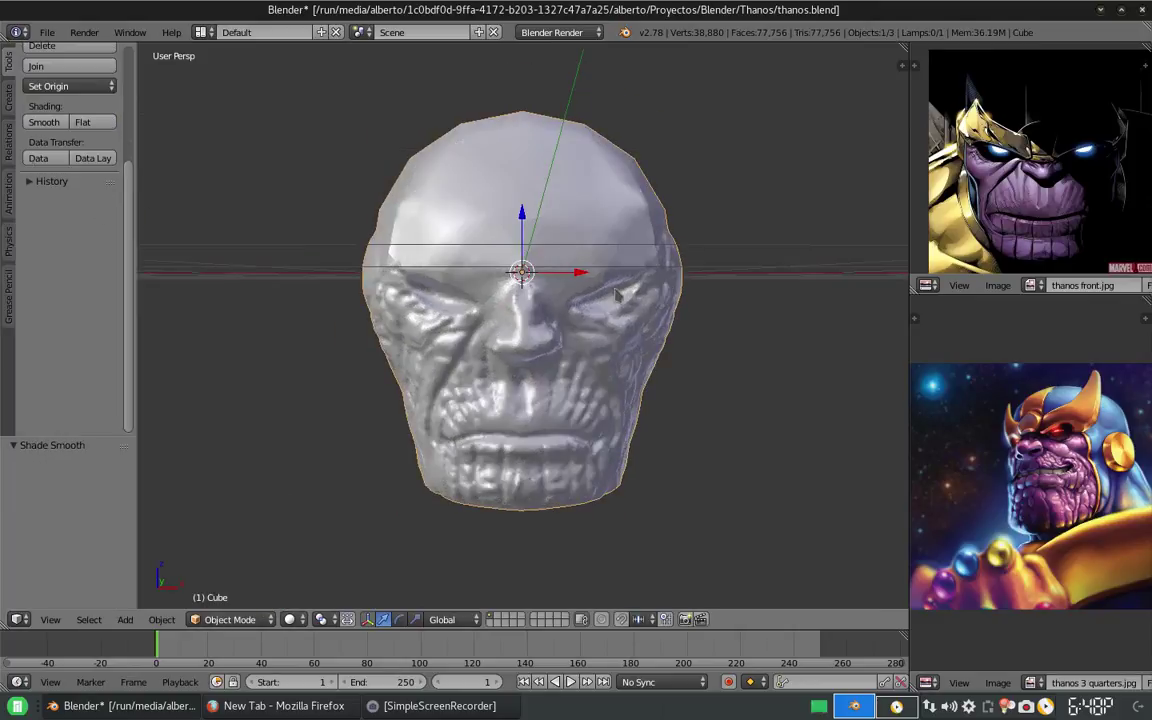
Add a cube around the head and delete its selected faces to open it up.
middle_drag(420, 260, 463, 257)
key(shift+a)
click(508, 276)
middle_drag(513, 300, 498, 353)
key(Tab)
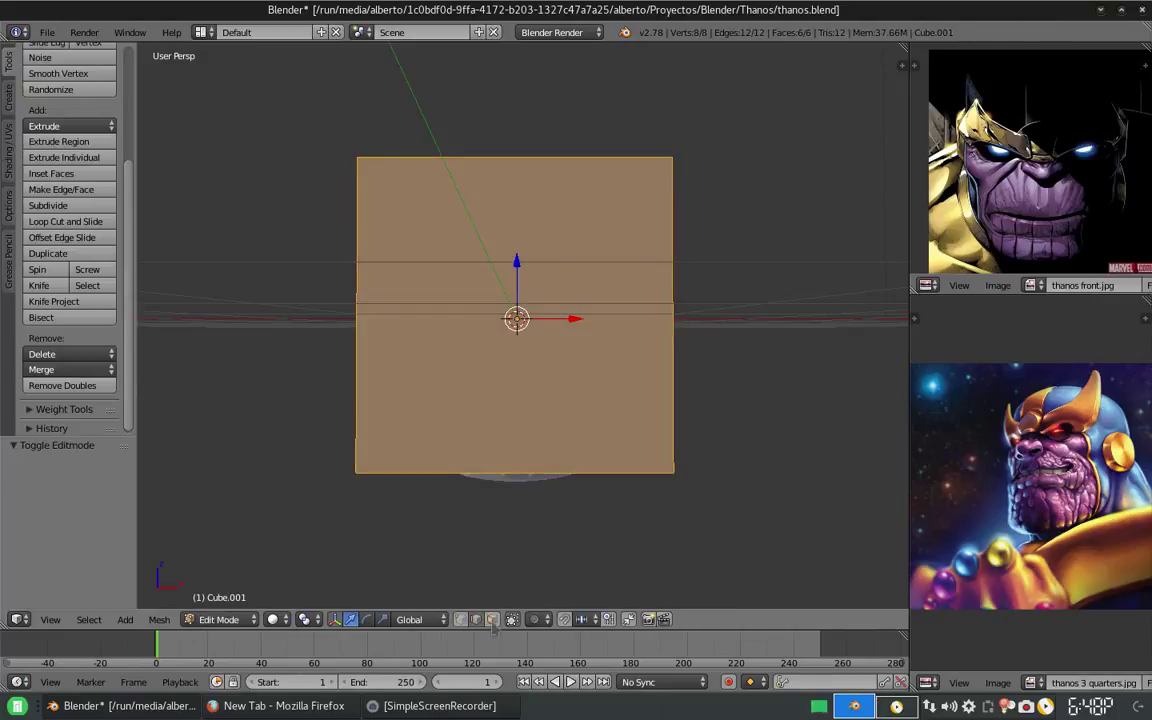
key(x)
click(514, 386)
mouse_move(514, 386)
middle_down()
mouse_move(541, 289)
mouse_move(514, 300)
mouse_move(480, 290)
mouse_move(496, 267)
middle_up()
key(Tab)
Subdivide the cage at level 2 and extrude a top edge downward along Z.
key(ctrl+2)
key(Tab)
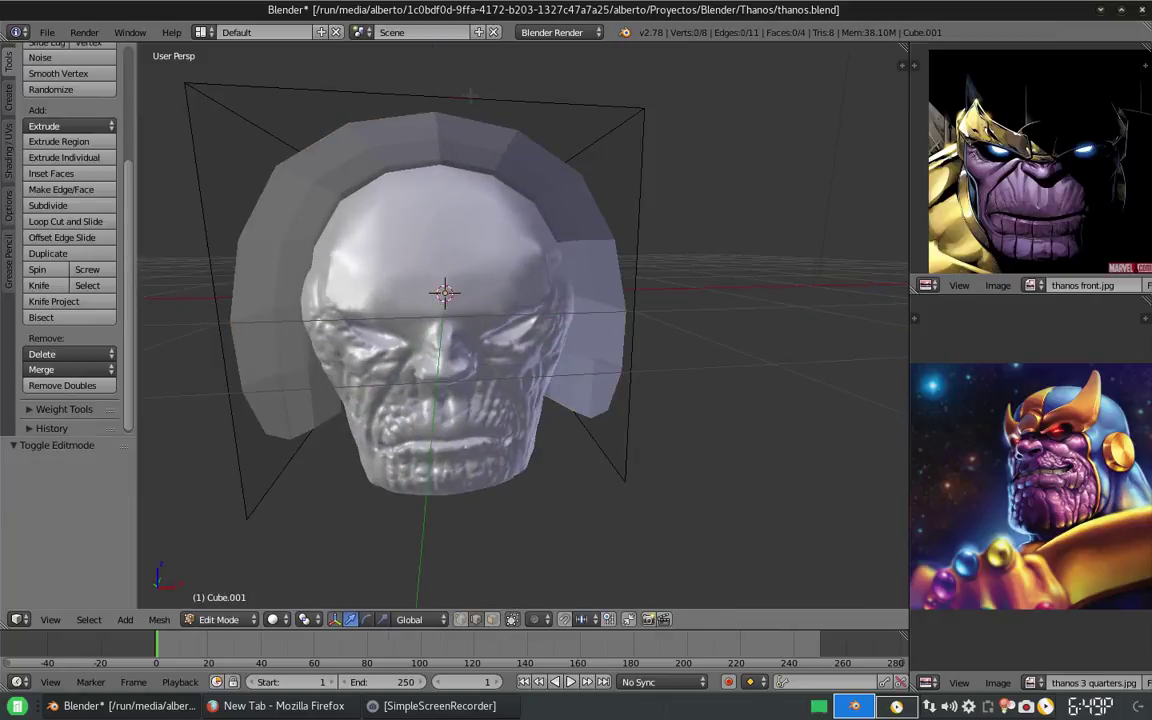
right_click(470, 95)
middle_drag(470, 95, 500, 120)
key(e)
key(z)
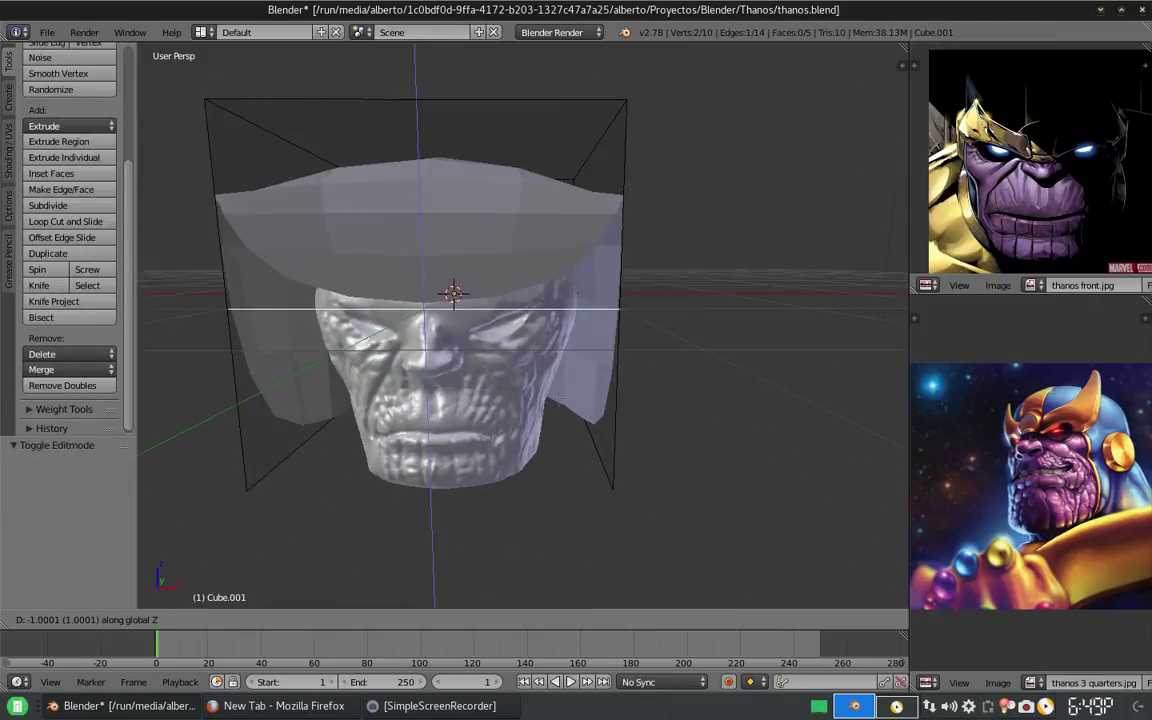
click(455, 295)
mouse_move(455, 295)
middle_down()
mouse_move(600, 345)
mouse_move(612, 258)
mouse_move(700, 252)
middle_up()
Narrow the cage along X and shift it along Y to fit the head.
key(Tab)
key(s)
key(x)
click(605, 345)
key(g)
key(y)
click(612, 258)
key(g)
click(612, 258)
key(s)
key(x)
click(676, 329)
key(Tab)
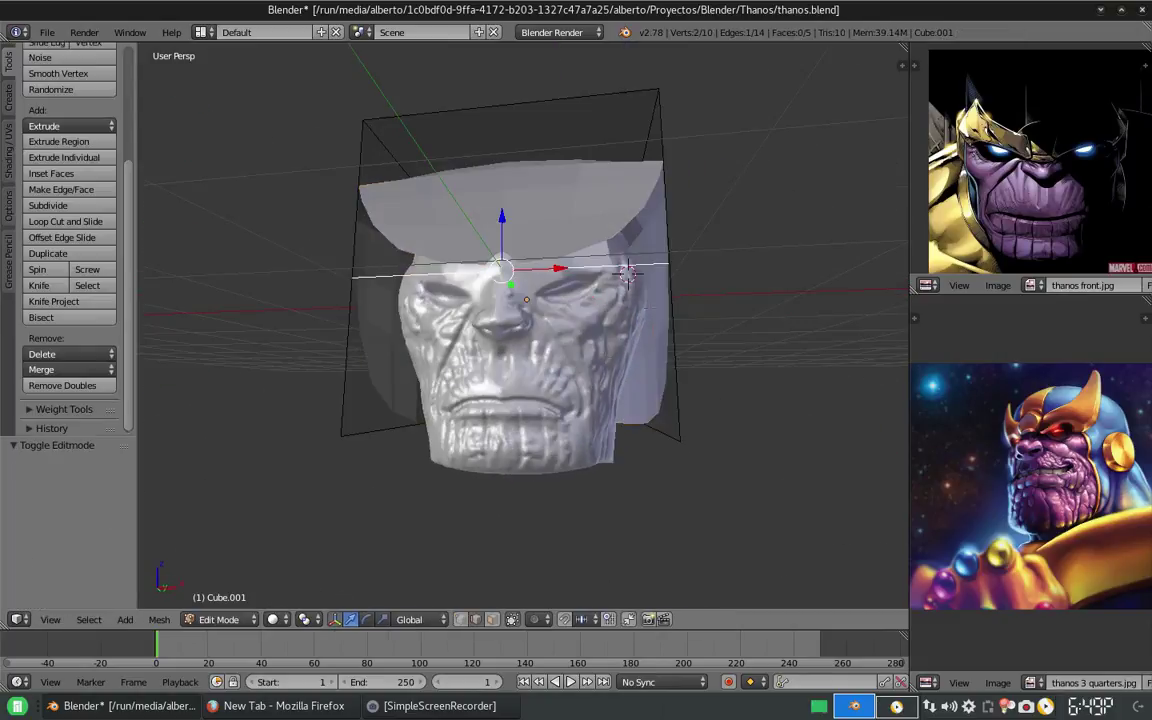
Add an edge loop to the cage and narrow it further along X, about 0.902.
middle_drag(450, 300, 550, 260)
key(ctrl+r)
middle_drag(291, 269, 514, 285)
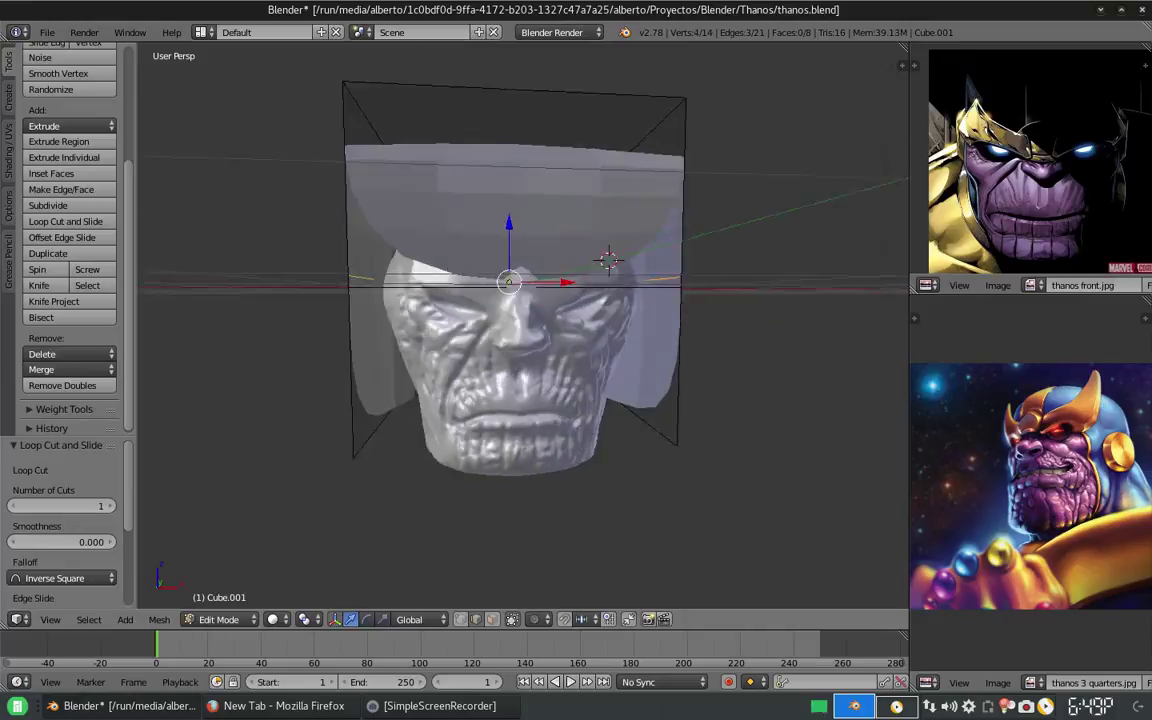
click(514, 285)
click(485, 372)
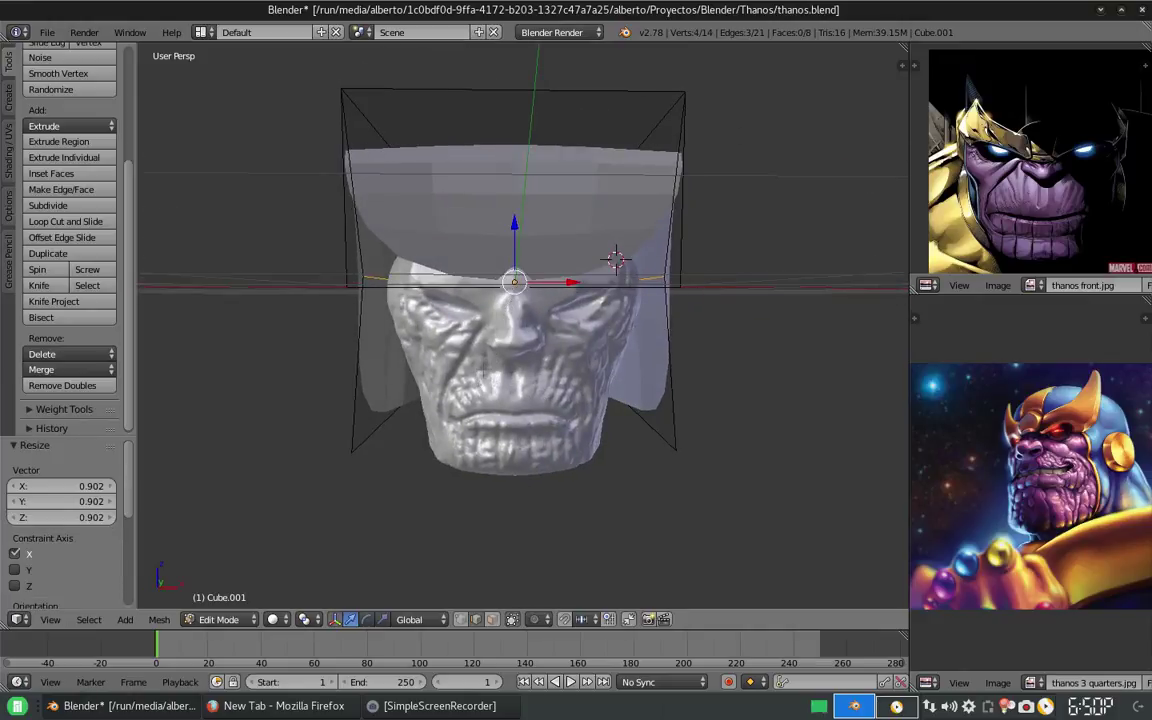
key(s)
key(x)
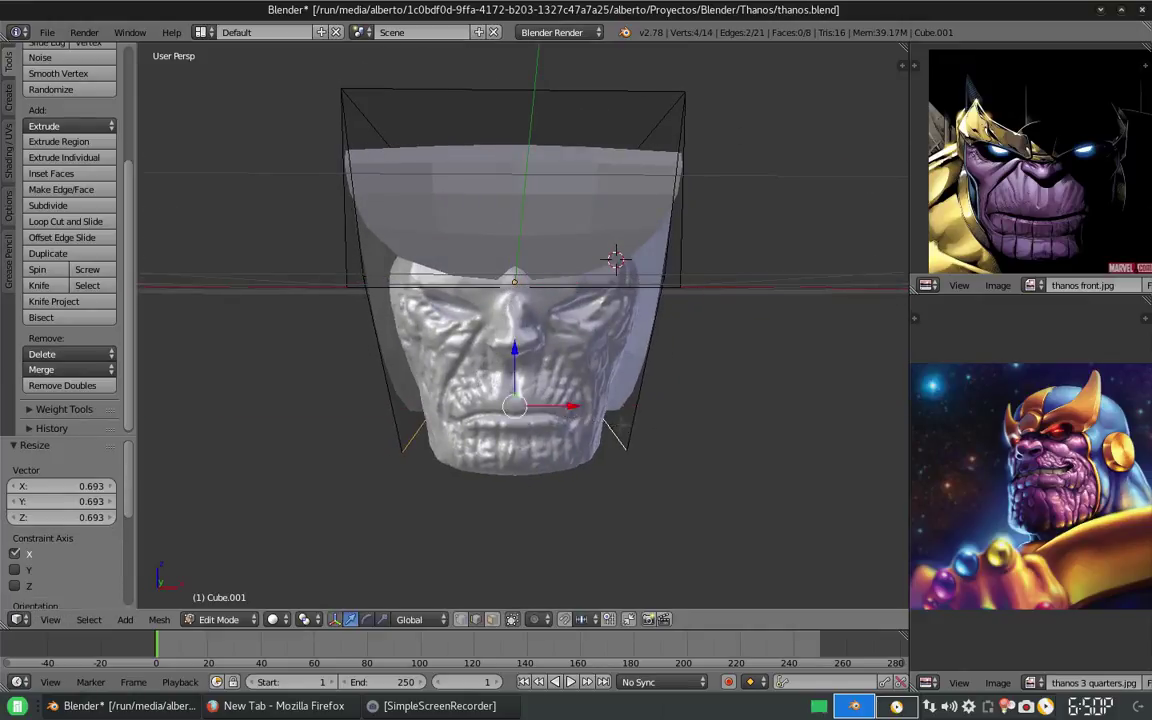
click(612, 424)
Cut a vertical edge loop down the middle and box-select the left-half vertices.
middle_drag(612, 424, 700, 300)
key(Tab)
key(Tab)
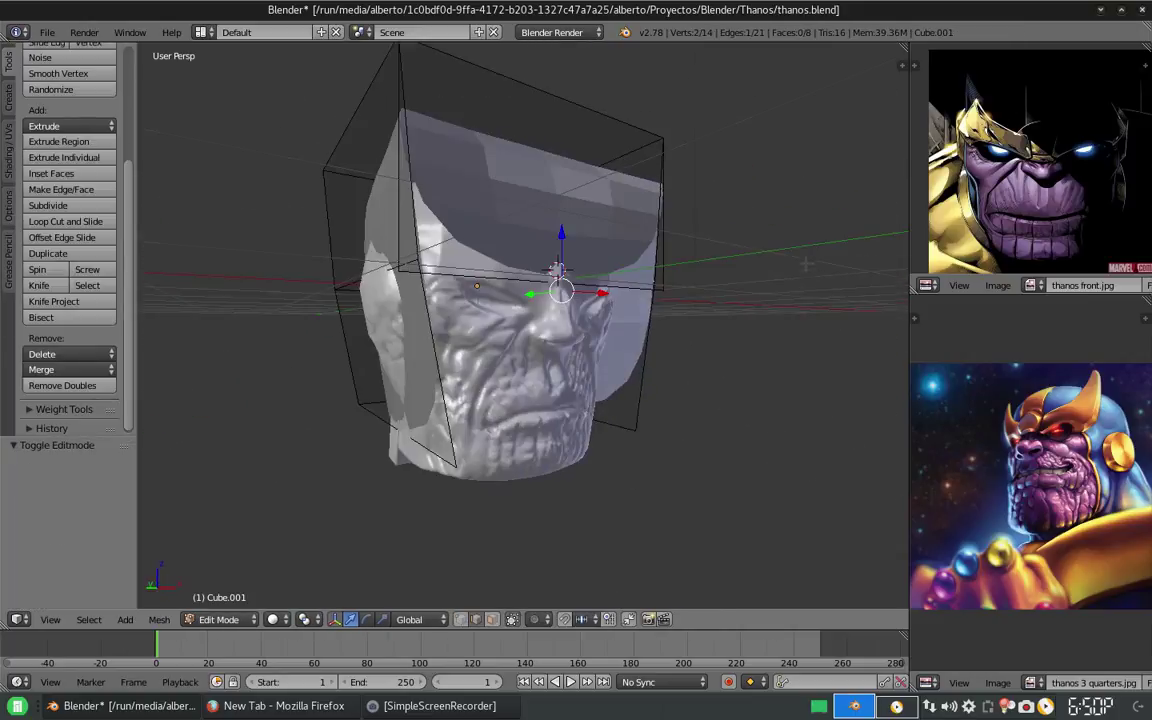
mouse_move(580, 268)
middle_down()
mouse_move(519, 158)
mouse_move(567, 578)
middle_up()
key(ctrl+r)
click(519, 158)
key(a)
drag(303, 111, 481, 553)
Delete the left-half vertices and add a Mirror modifier via the Properties panel.
key(x)
click(411, 380)
click(927, 285)
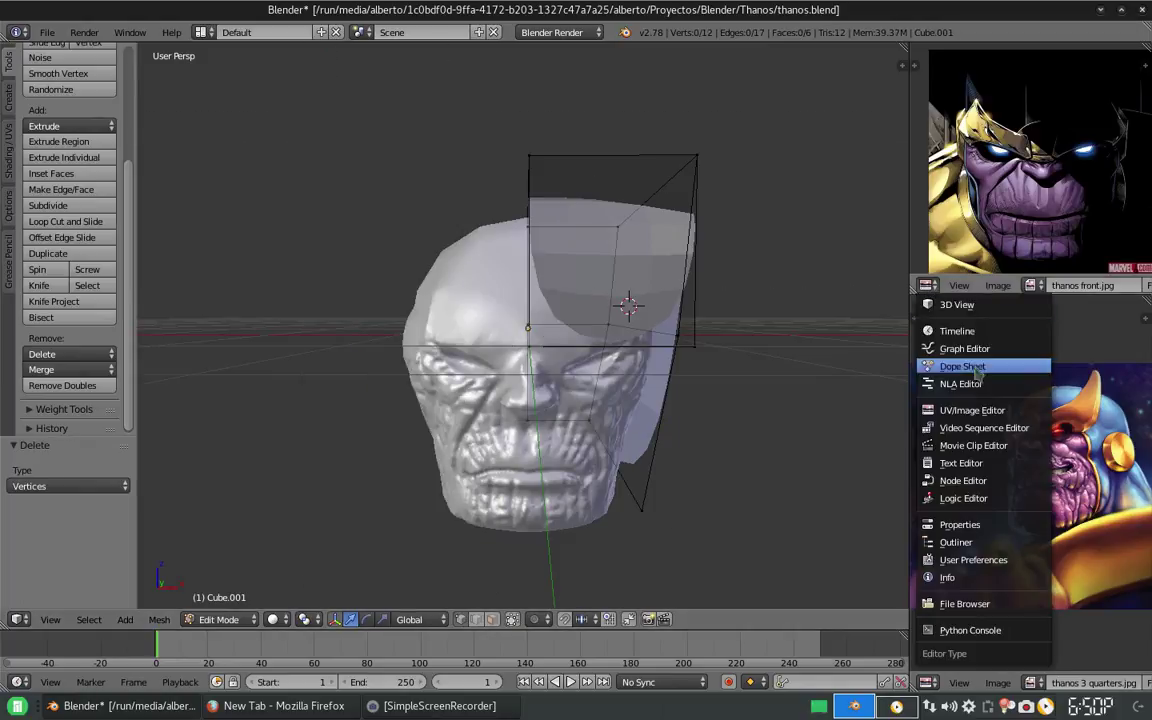
click(980, 533)
click(1000, 107)
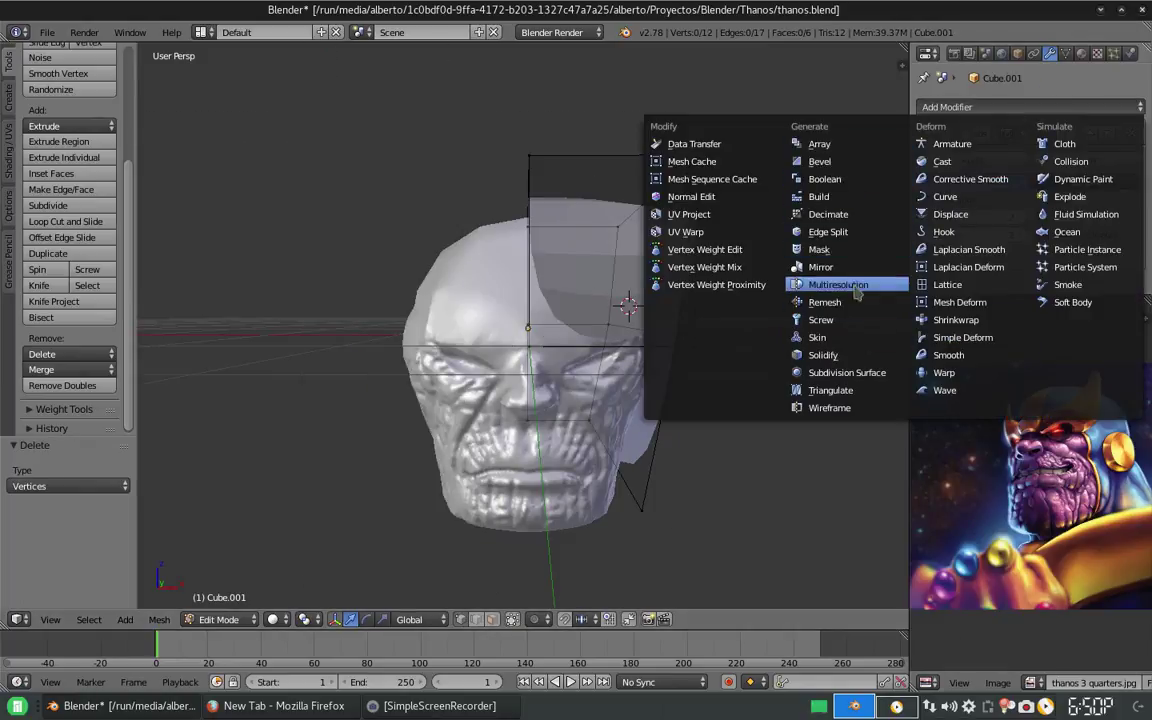
click(820, 267)
Reframe the view around the mirrored cage and select a vertex near the brow.
scroll(640, 320, up, 2)
scroll(640, 320, down, 2)
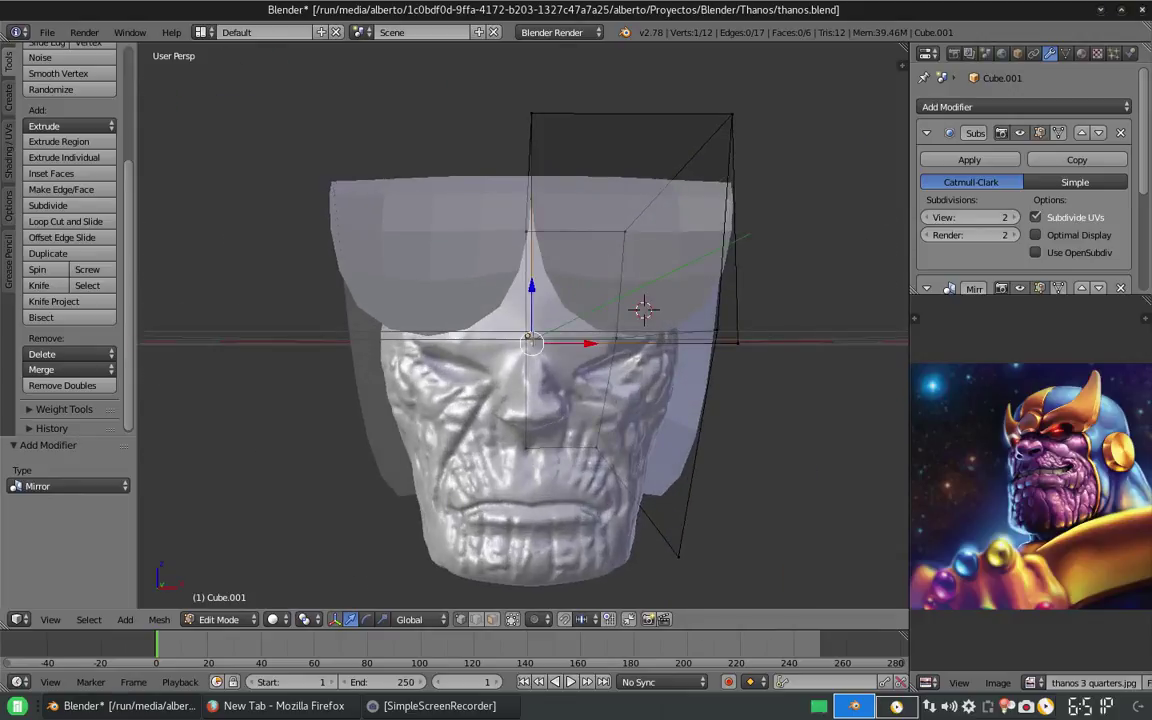
drag(590, 343, 610, 343)
scroll(980, 203, down, 4)
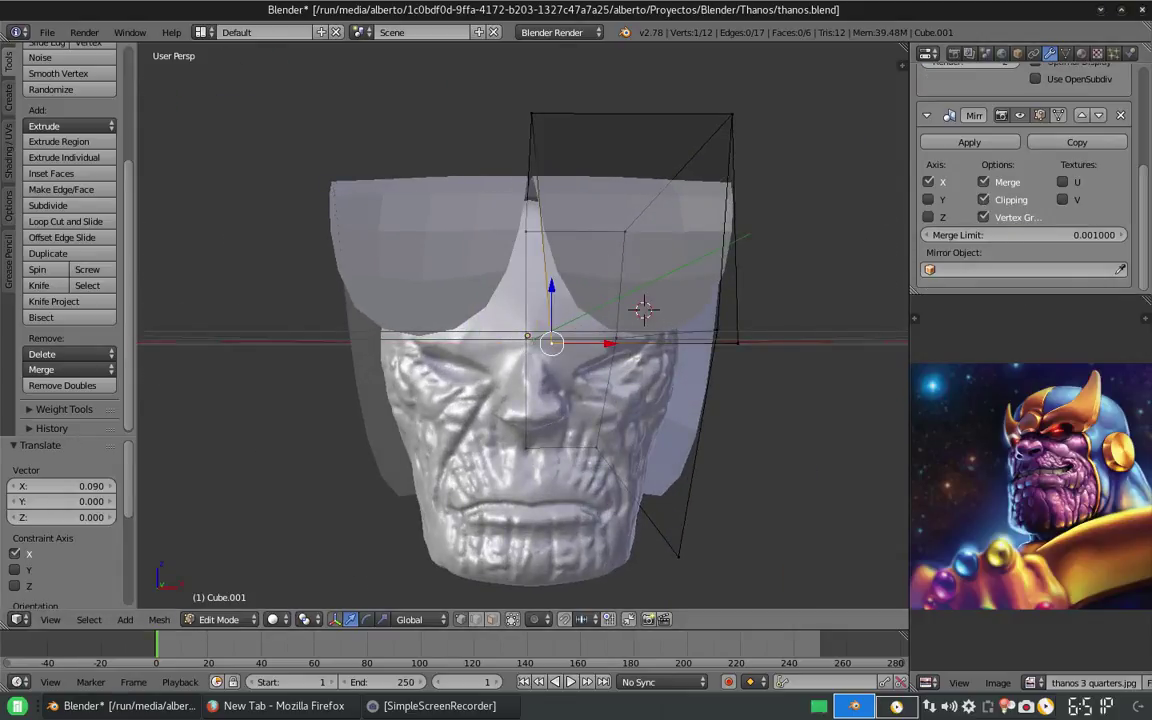
mouse_move(640, 309)
middle_down()
mouse_move(707, 303)
mouse_move(599, 265)
mouse_move(722, 276)
middle_up()
mouse_move(485, 281)
middle_down()
mouse_move(600, 300)
mouse_move(560, 290)
mouse_move(620, 280)
mouse_move(580, 260)
mouse_move(661, 213)
mouse_move(590, 380)
mouse_move(530, 360)
mouse_move(440, 355)
mouse_move(560, 330)
mouse_move(602, 349)
mouse_move(560, 350)
mouse_move(694, 347)
mouse_move(617, 342)
mouse_move(625, 355)
middle_up()
shift+right_click(494, 330)
Move the selected cage vertices outward along the X axis.
key(g)
key(y)
key(g)
key(y)
key(x)
key(Return)
Add a centred loop cut across the cage and adjust two vertices vertically along Z.
key(ctrl+r)
click(588, 383)
right_click(588, 383)
key(g)
key(z)
key(Return)
key(g)
key(z)
key(Return)
Merge the hidden vertices at center and reshape with proportional-edit moves.
key(z)
key(z)
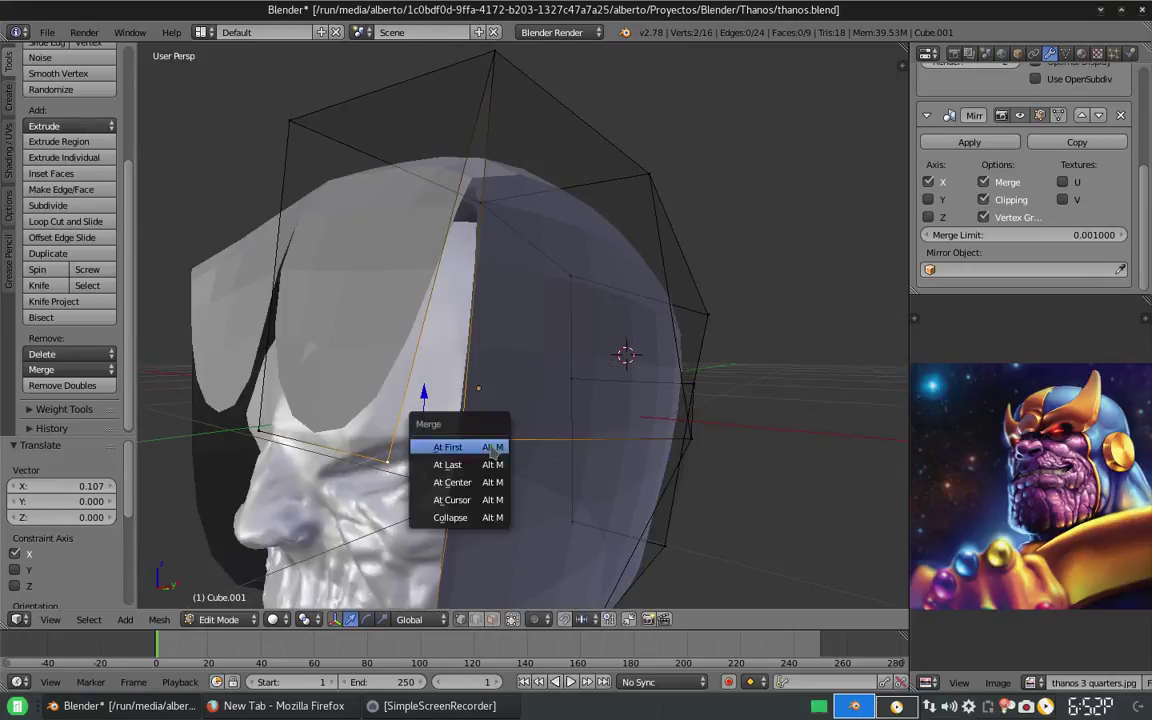
key(alt+m)
middle_drag(400, 310, 500, 305)
scroll(455, 305, down, 4)
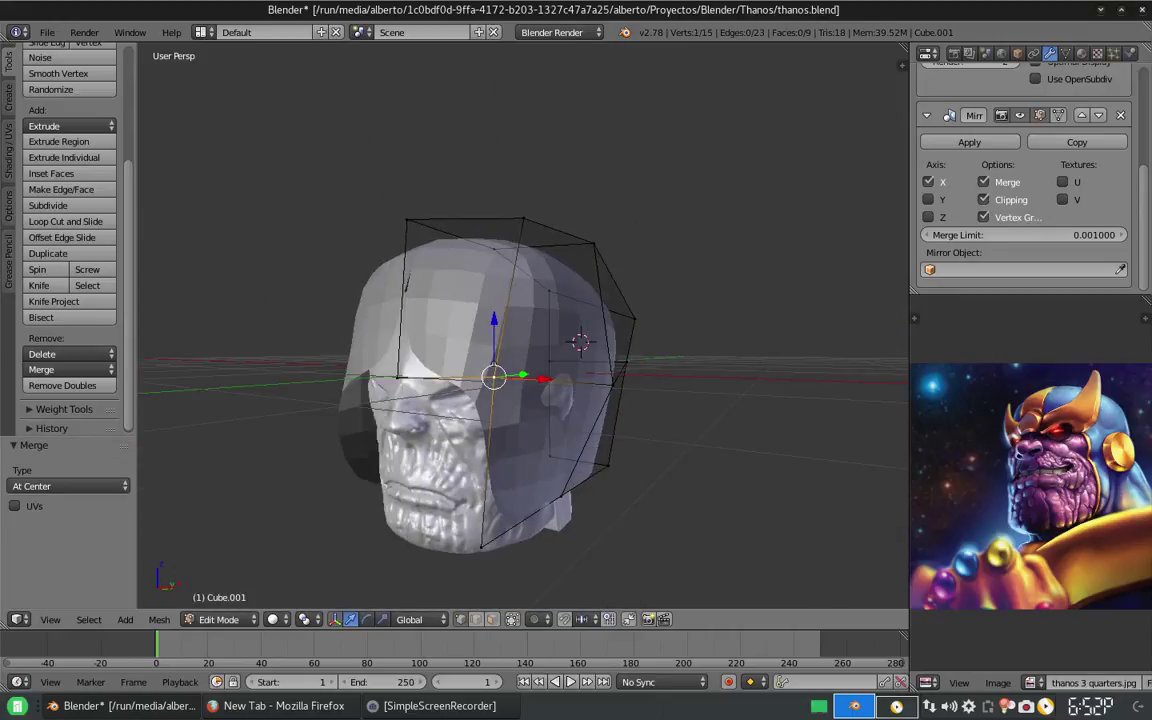
key(g)
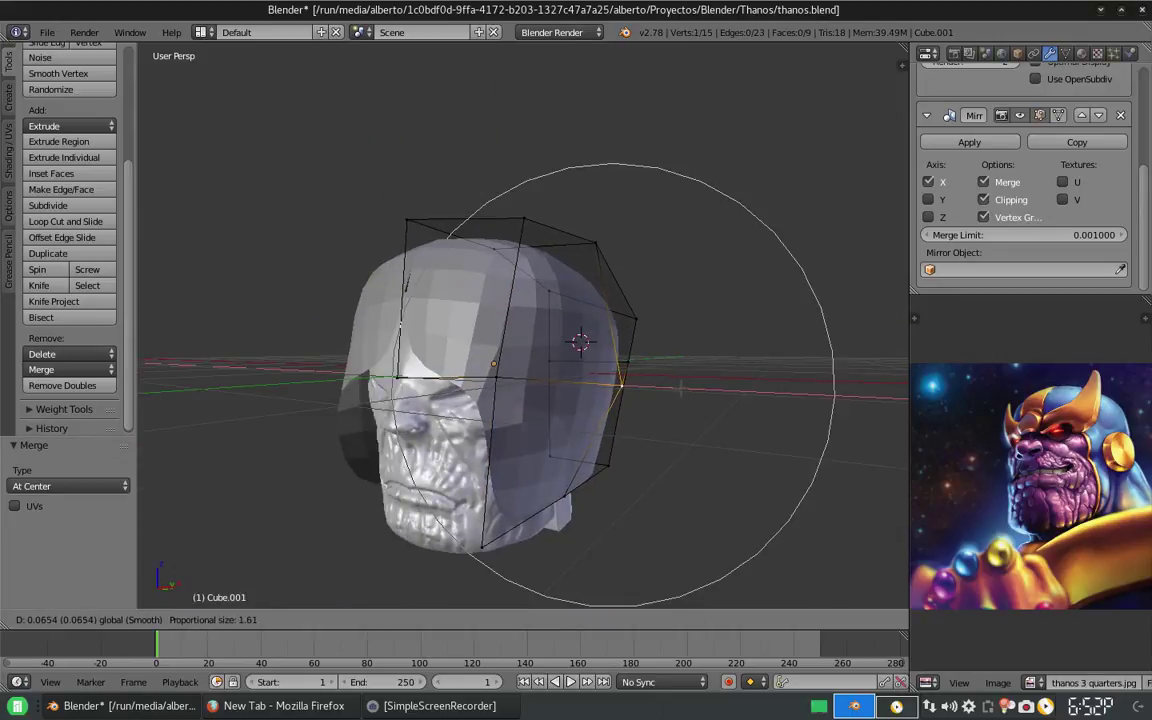
key(Return)
key(g)
click(580, 342)
Extrude the cage's lower edge down beside the face and move the new vertex along X.
middle_drag(580, 342, 500, 305)
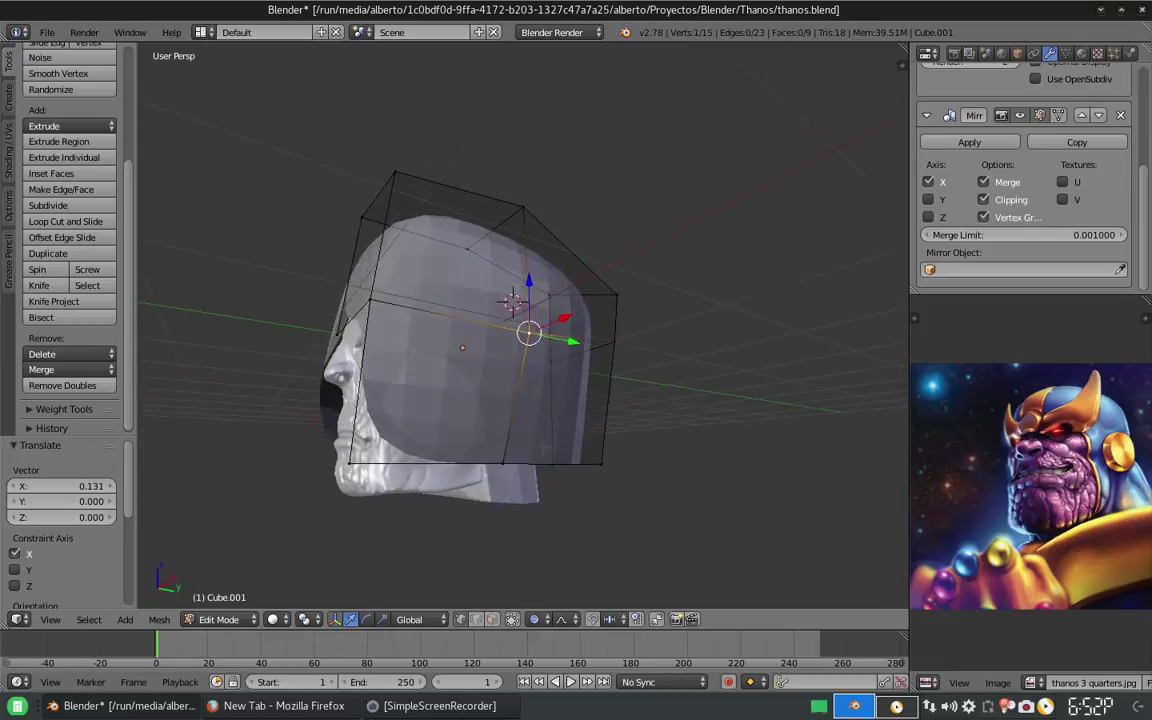
mouse_move(502, 470)
middle_down()
mouse_move(540, 468)
mouse_move(698, 405)
middle_up()
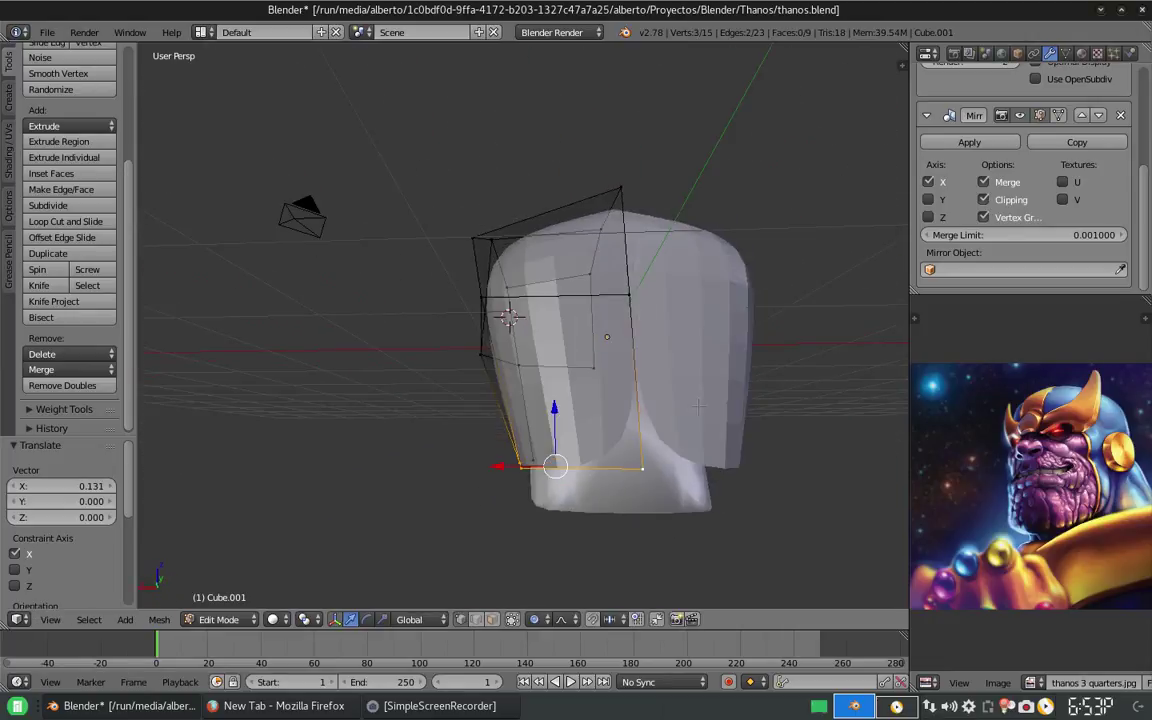
mouse_move(681, 481)
middle_down()
mouse_move(630, 485)
mouse_move(596, 402)
middle_up()
key(g)
click(625, 522)
key(g)
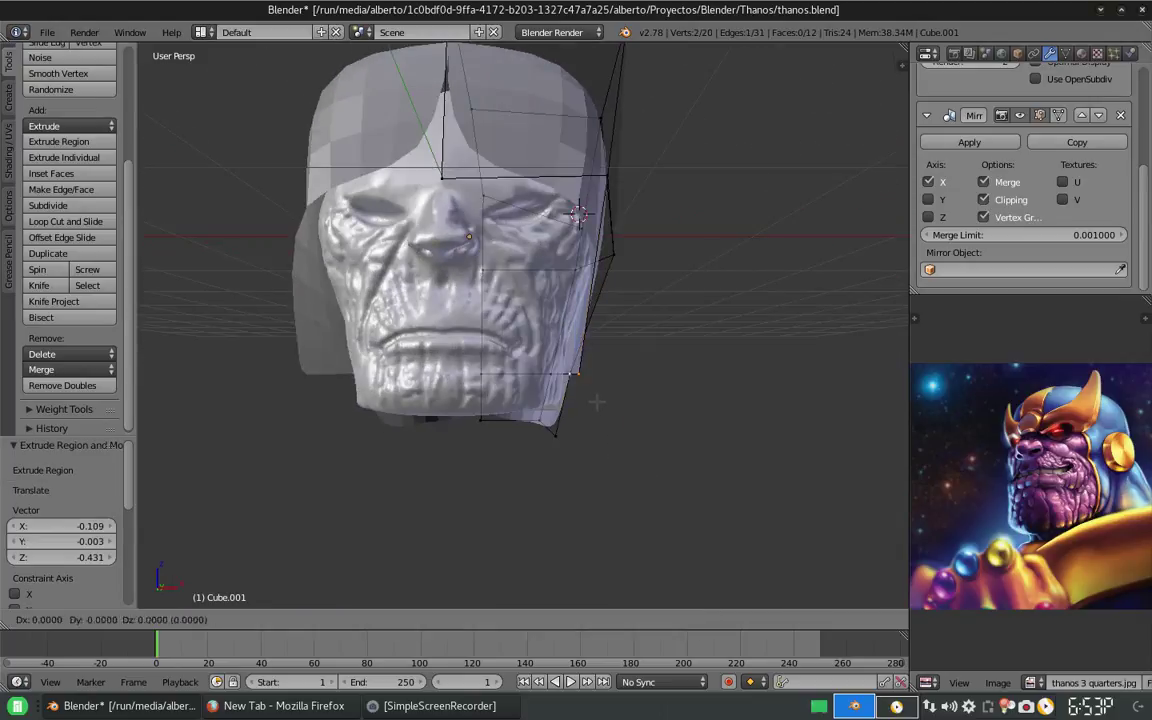
key(x)
click(576, 432)
mouse_move(576, 432)
middle_down()
mouse_move(592, 437)
mouse_move(667, 276)
mouse_move(703, 162)
middle_up()
Extrude the edge outward along X and shift it sideways.
key(e)
key(x)
click(591, 437)
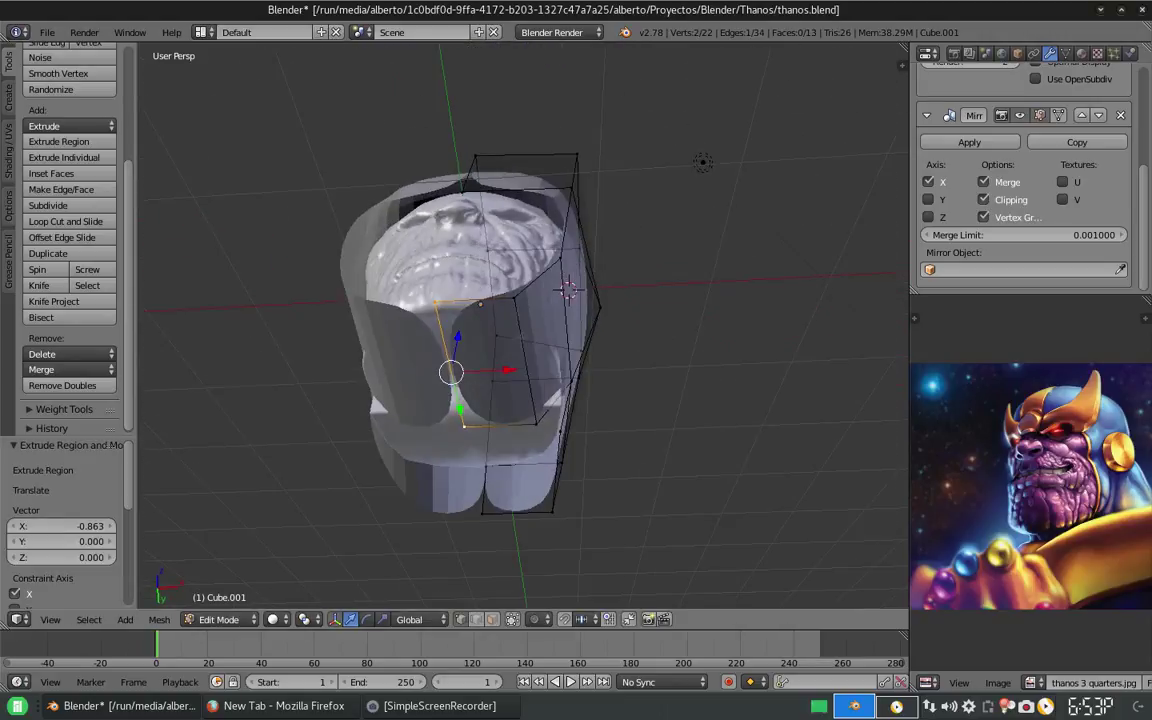
key(g)
key(x)
click(690, 170)
Raise the face along Z and shift vertices sideways with proportional editing.
mouse_move(690, 170)
middle_down()
mouse_move(640, 300)
mouse_move(660, 200)
middle_up()
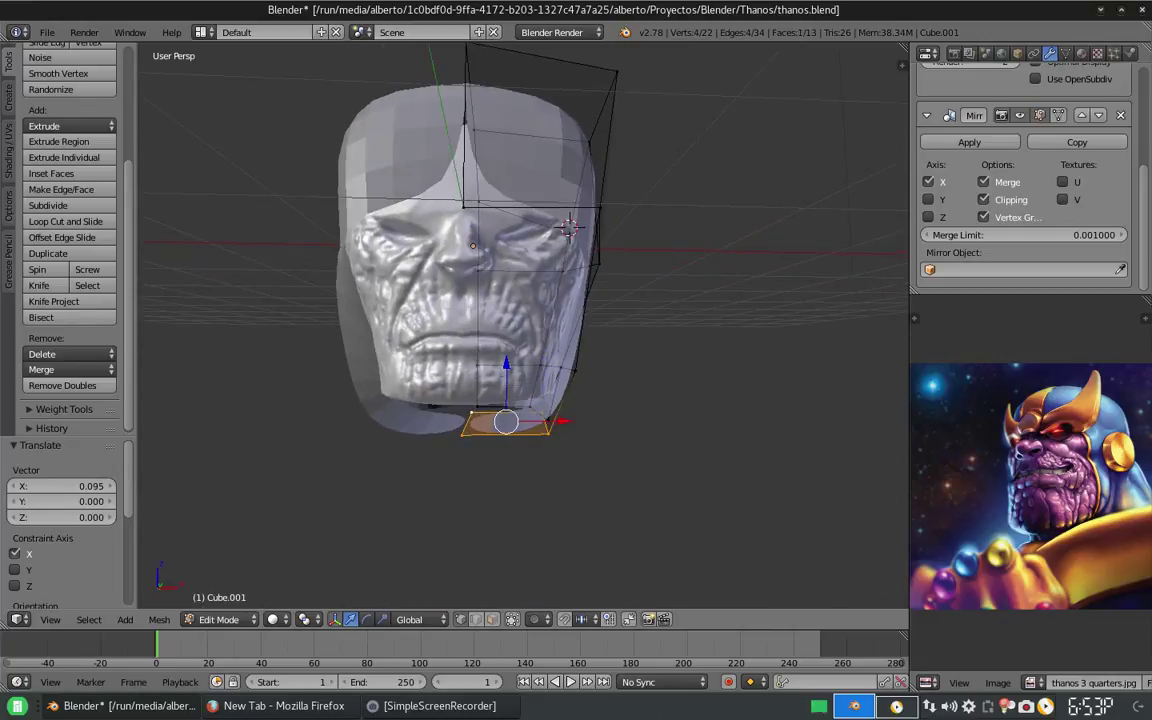
key(g)
key(z)
key(Return)
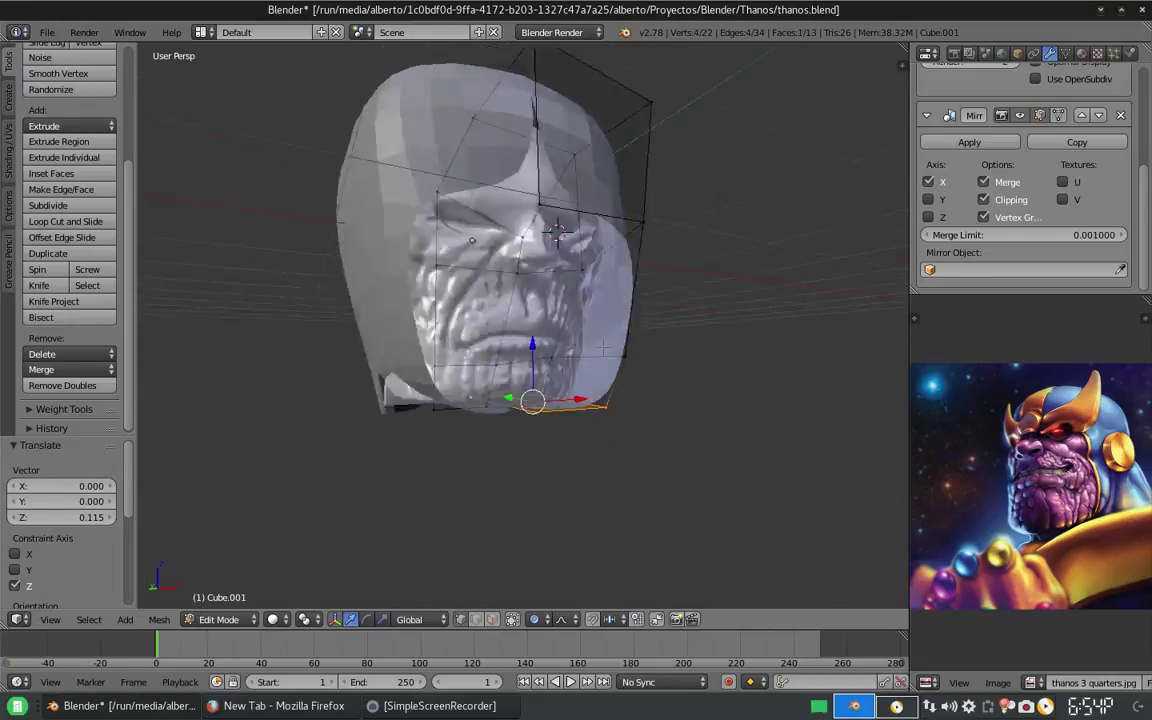
middle_drag(505, 400, 560, 300)
key(g)
key(z)
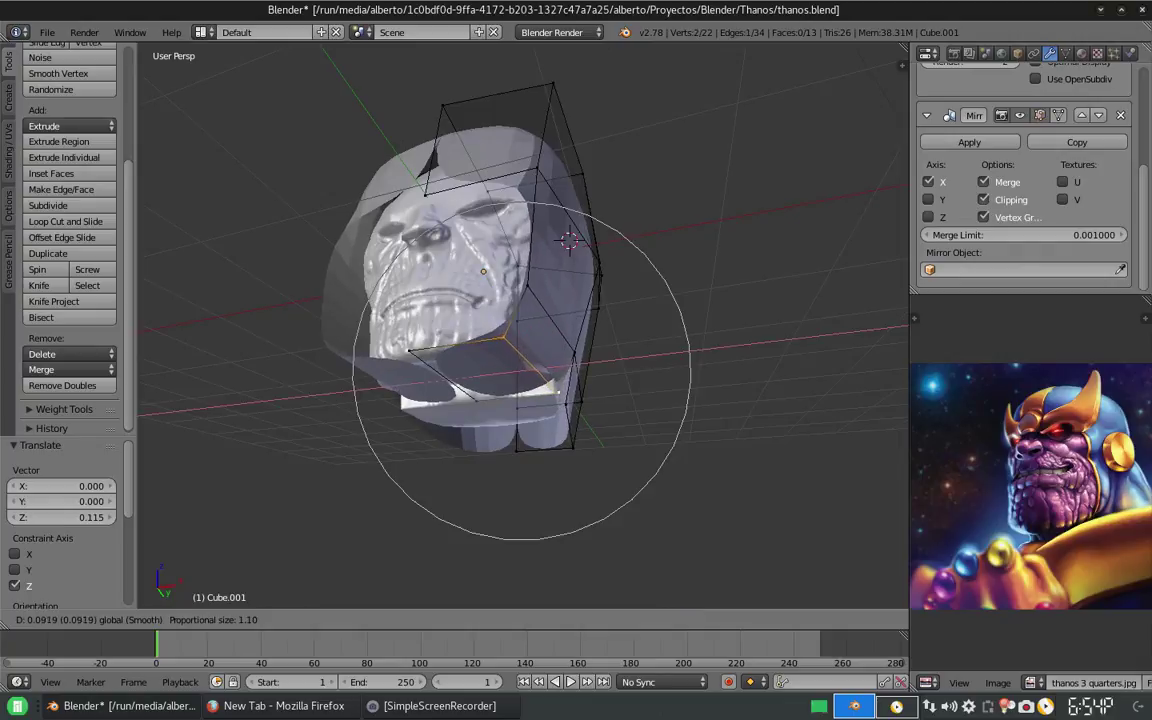
key(x)
key(Return)
In front view, lower the mesh vertically with a proportional move.
key(KP_1)
key(g)
key(z)
key(Return)
mouse_move(454, 248)
middle_down()
mouse_move(520, 300)
mouse_move(480, 330)
mouse_move(548, 276)
middle_up()
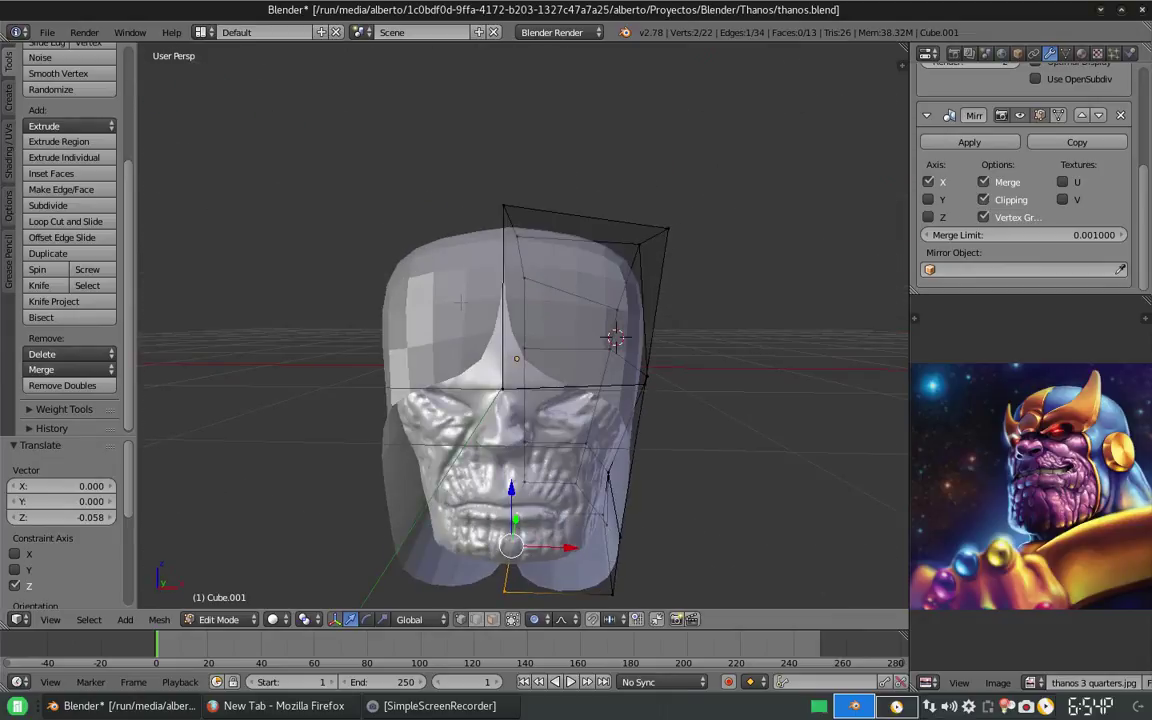
middle_drag(614, 340, 617, 335)
Add two loop cuts across the mask cage.
key(ctrl+r)
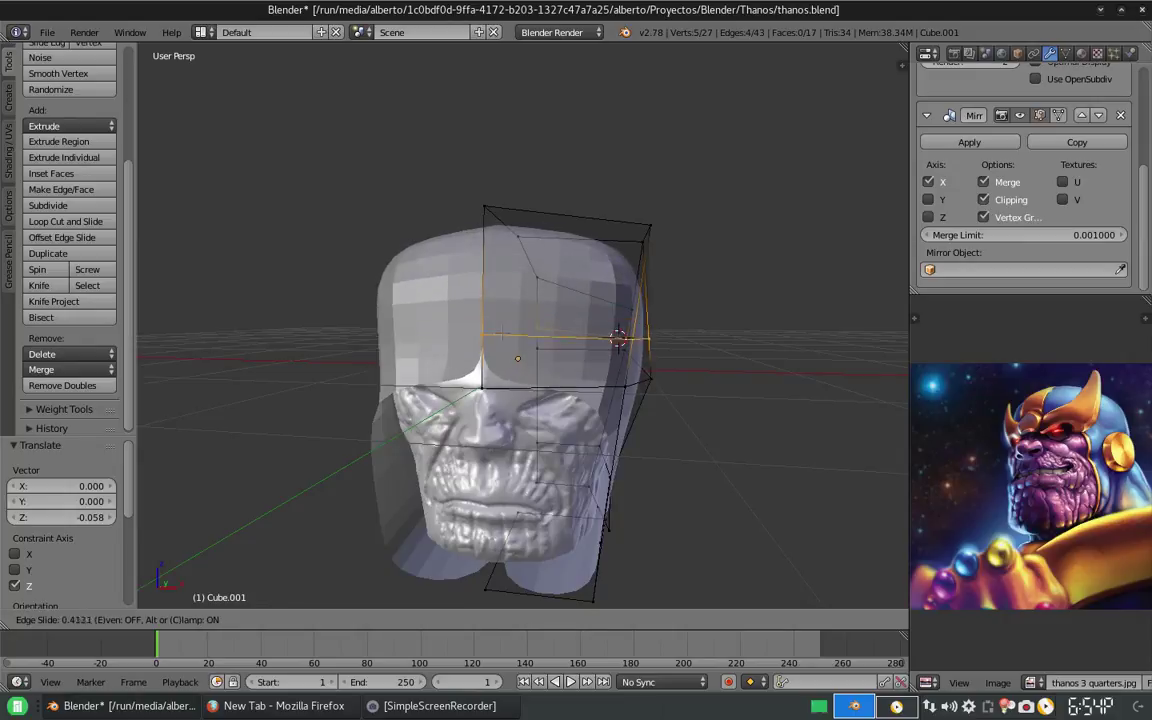
click(500, 338)
key(ctrl+r)
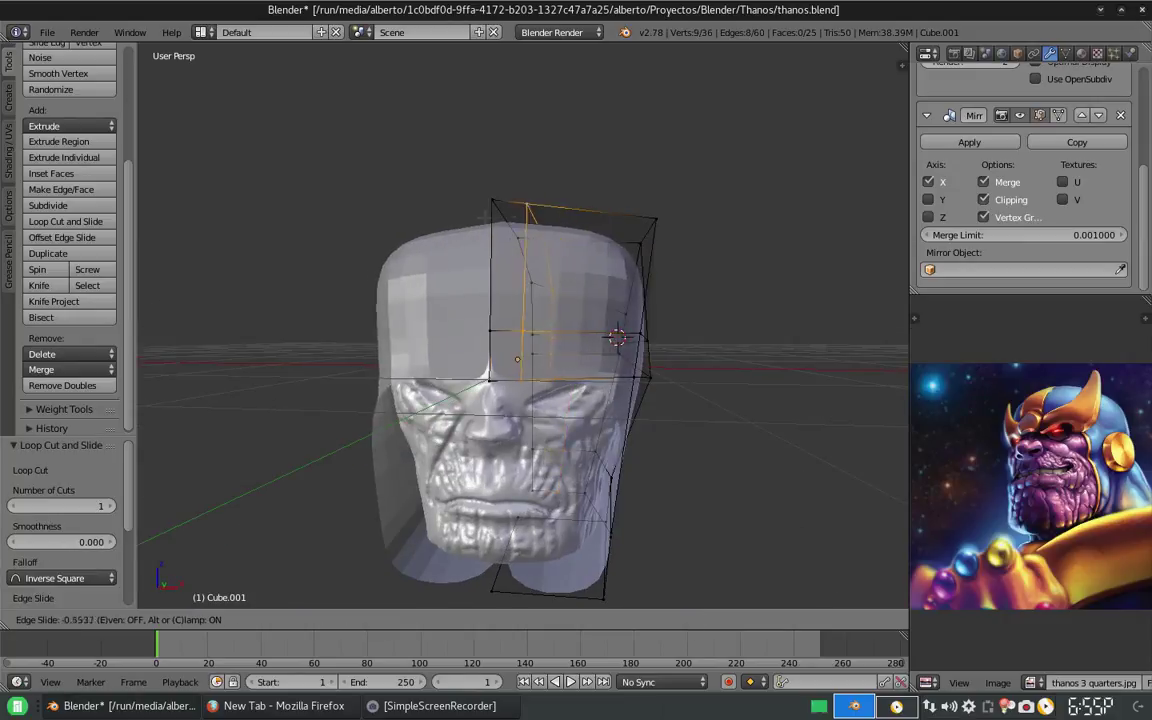
key(Return)
middle_drag(500, 400, 493, 646)
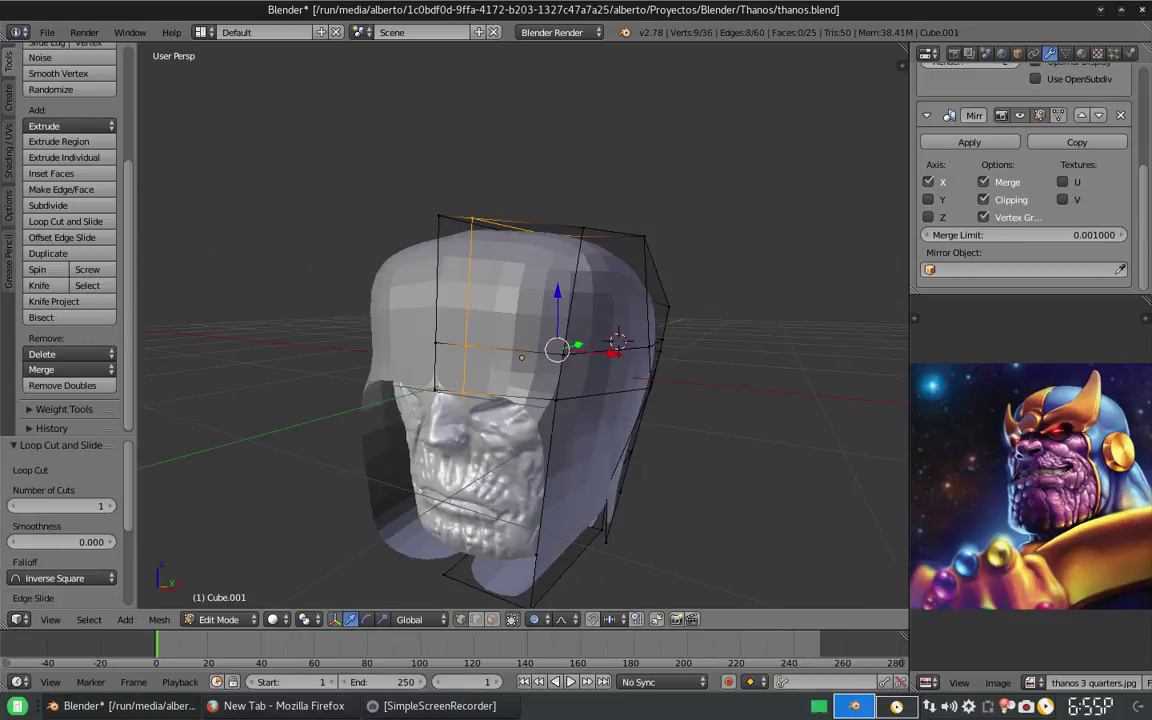
Extrude the top face strip over the crown, scale it slightly larger, and exit Edit Mode.
alt+right_click(600, 370)
key(a)
alt+right_click(515, 420)
mouse_move(600, 370)
middle_down()
mouse_move(520, 380)
mouse_move(430, 340)
mouse_move(600, 345)
middle_up()
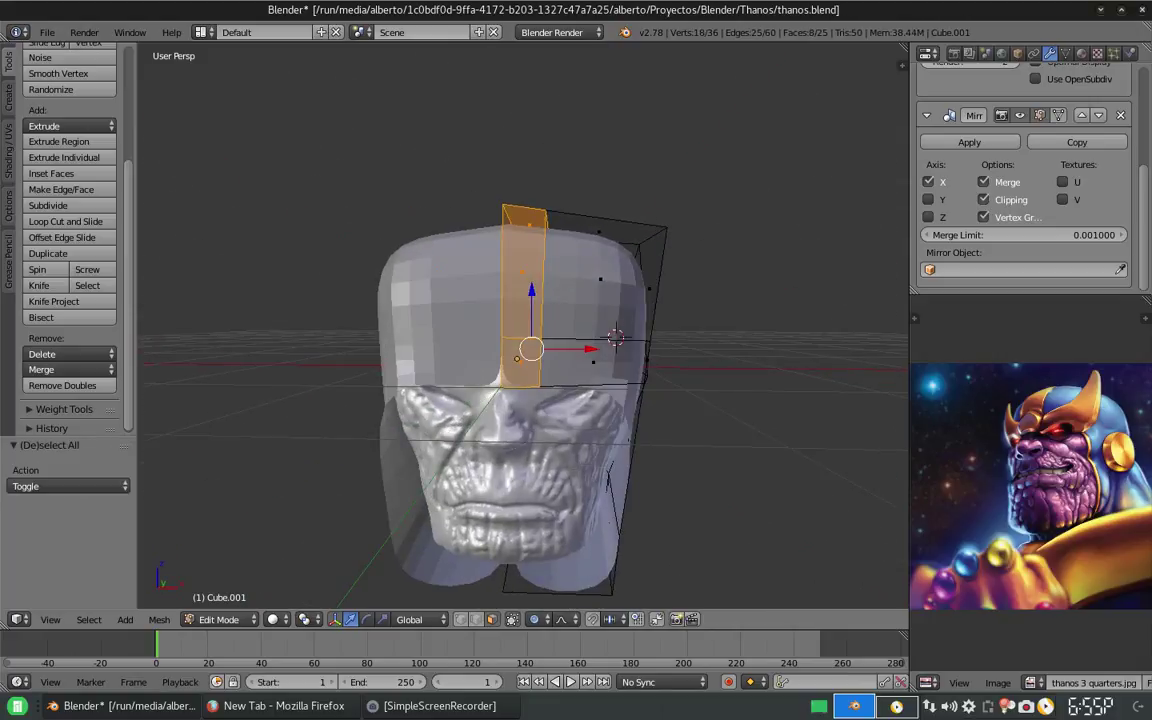
key(e)
key(Escape)
mouse_move(600, 446)
middle_down()
mouse_move(531, 446)
mouse_move(568, 421)
mouse_move(607, 480)
middle_up()
key(e)
key(Escape)
key(e)
click(583, 415)
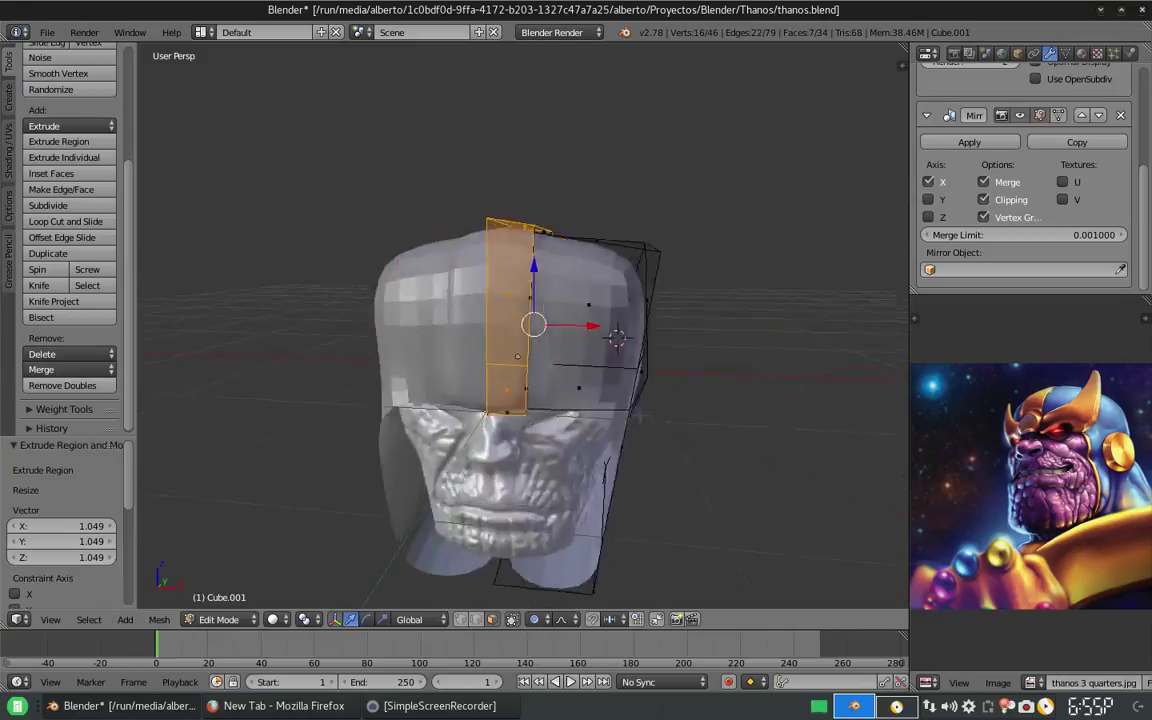
key(Tab)
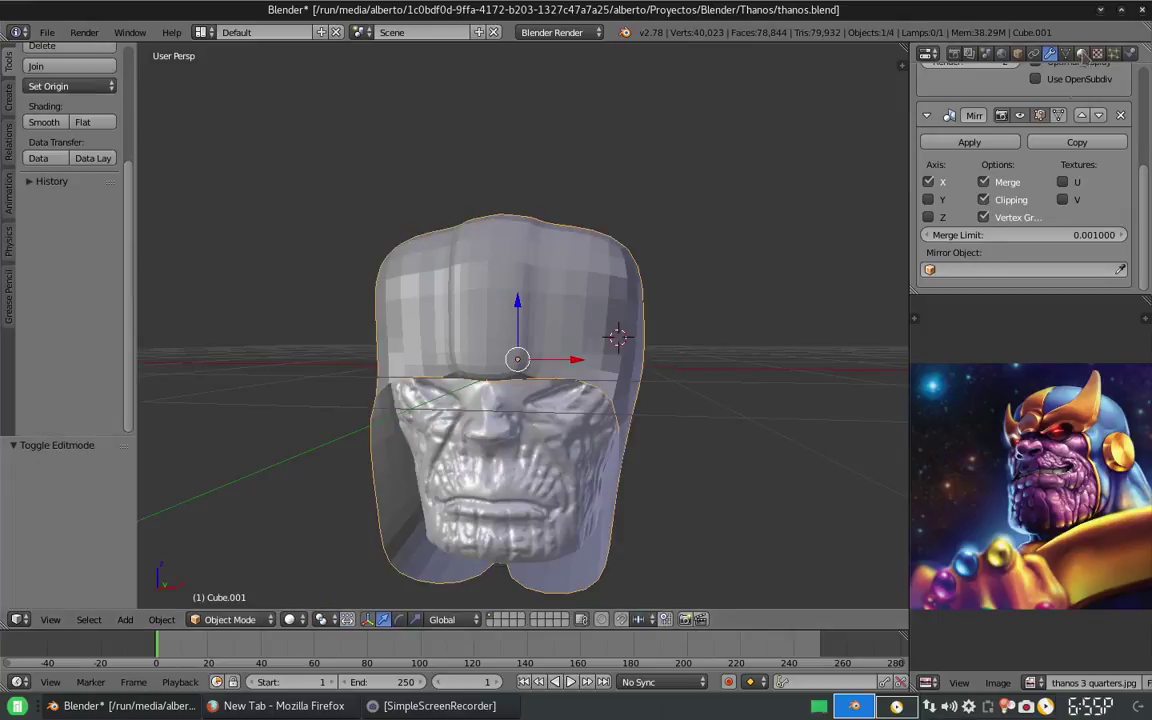
Switch the renderer to Cycles and give the mask a new cyan diffuse material.
click(1017, 53)
click(1030, 167)
click(557, 32)
click(537, 110)
click(1055, 274)
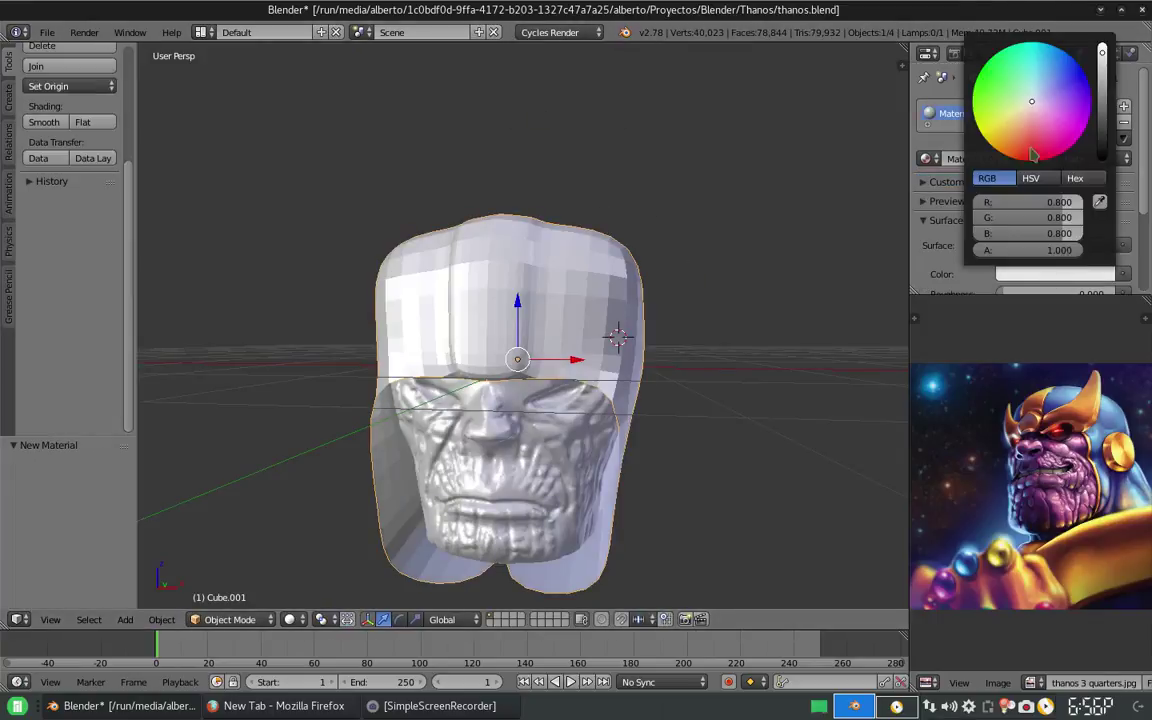
click(1040, 75)
Show material colours in the viewport and check the cyan mask on the head.
click(290, 619)
click(320, 530)
middle_drag(600, 340, 547, 366)
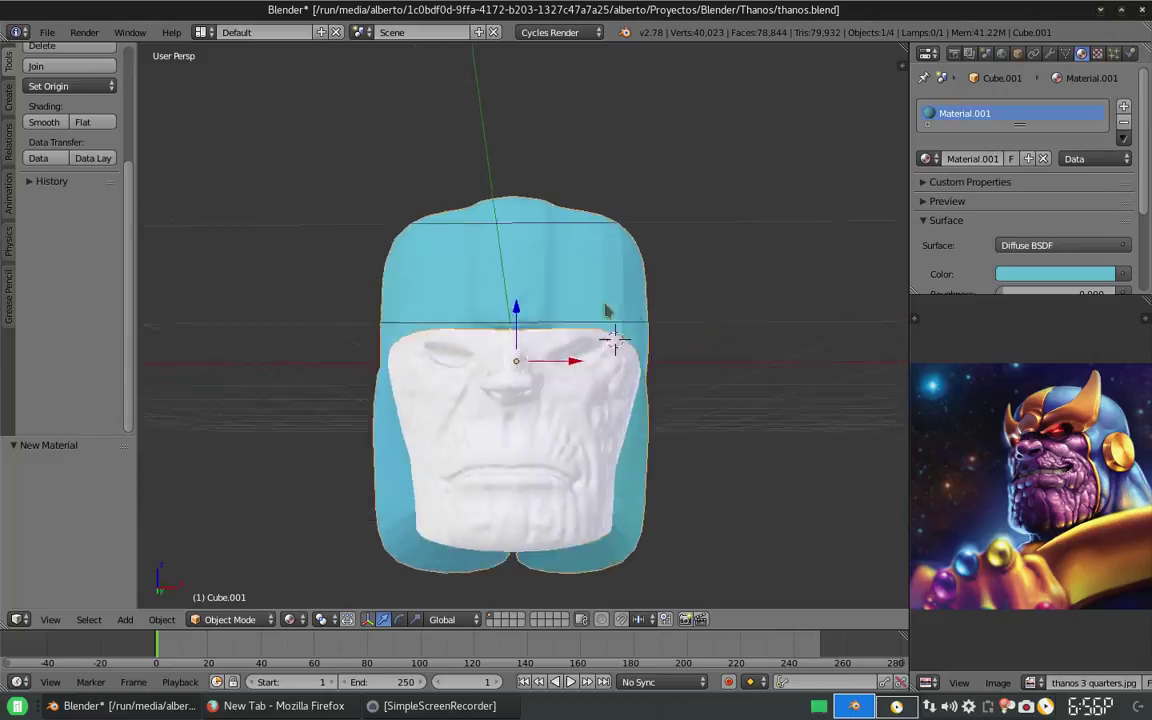
key(Tab)
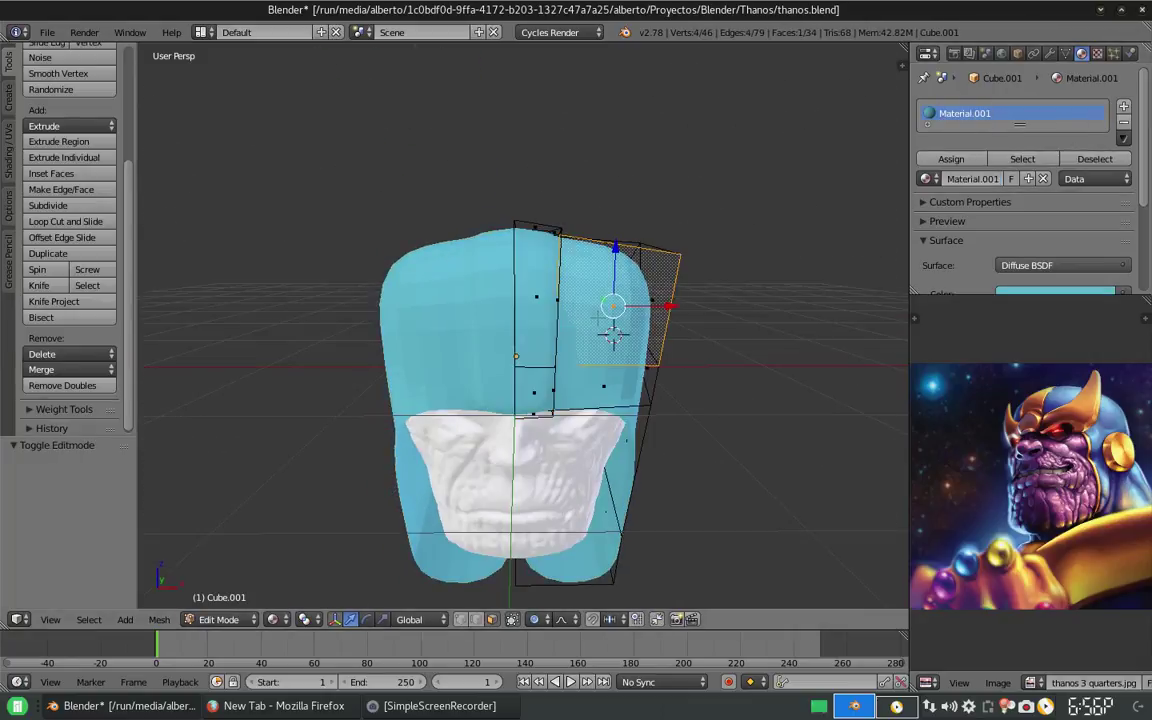
key(Tab)
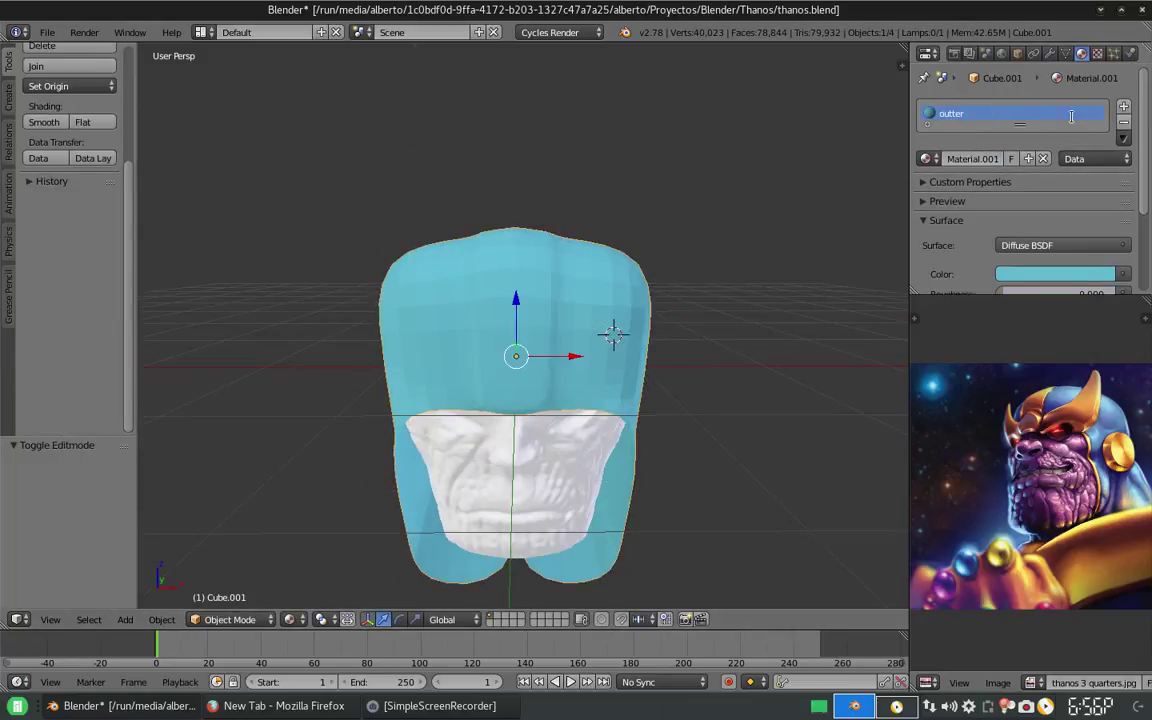
Add a second material slot holding a new yellow material for the band.
click(1123, 105)
click(1008, 188)
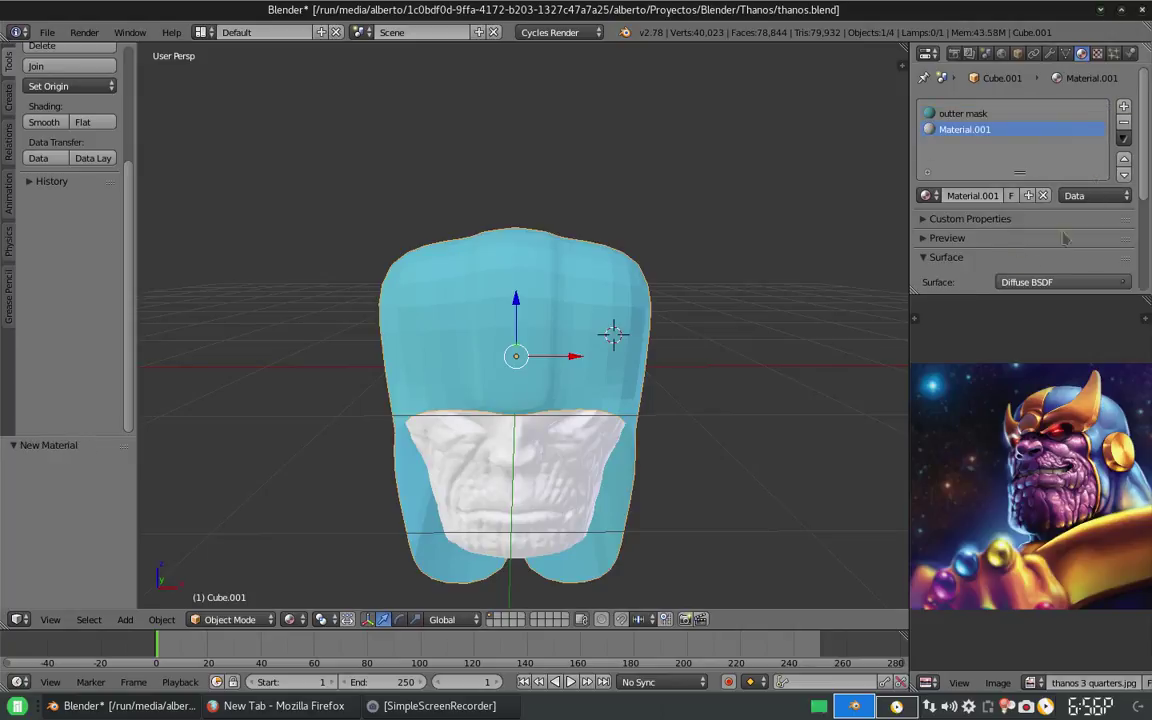
scroll(1020, 200, down, 1)
click(1055, 247)
click(986, 353)
scroll(1015, 133, up, 2)
Select a strip of mask faces and assign them the yellow band material.
key(Tab)
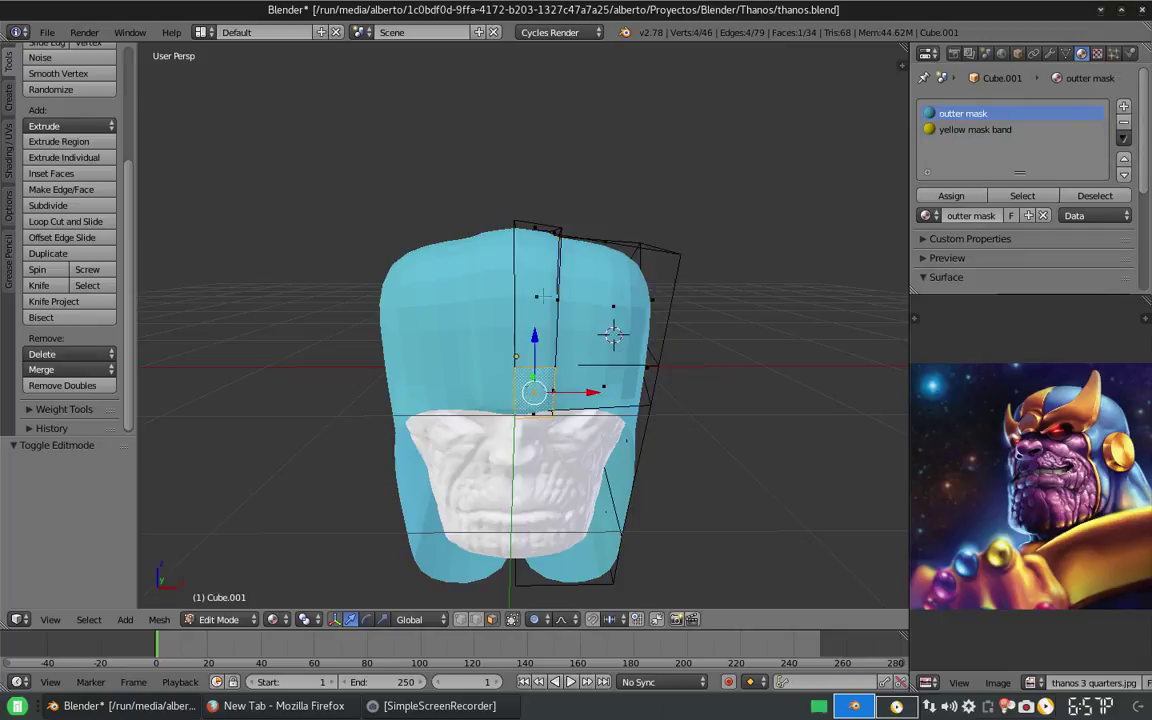
alt+click(538, 315)
middle_drag(538, 315, 691, 404)
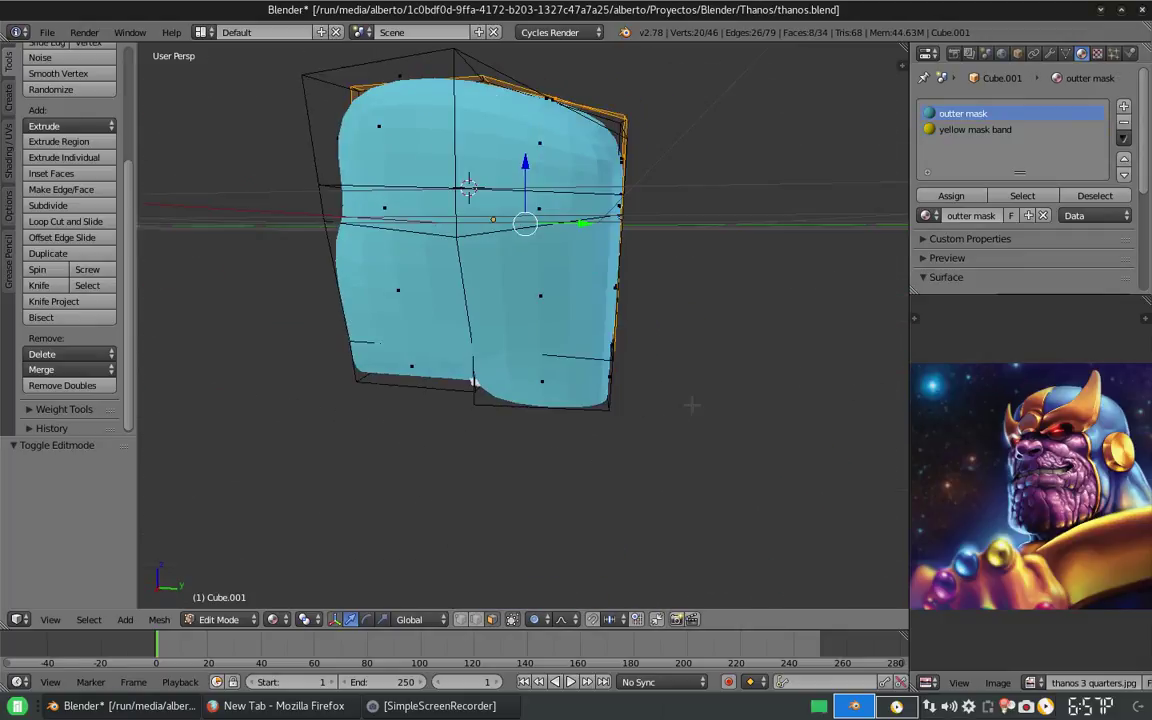
click(951, 195)
Nudge the band faces up along Z and forward along Y.
middle_drag(620, 300, 700, 340)
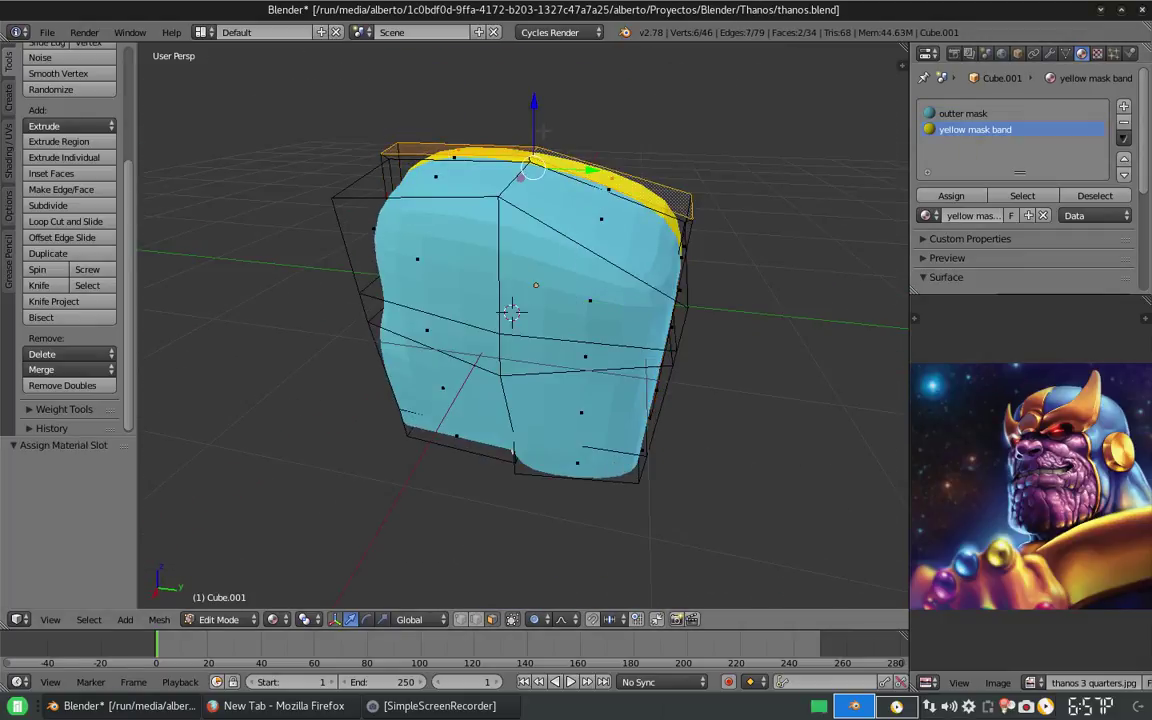
key(g)
key(z)
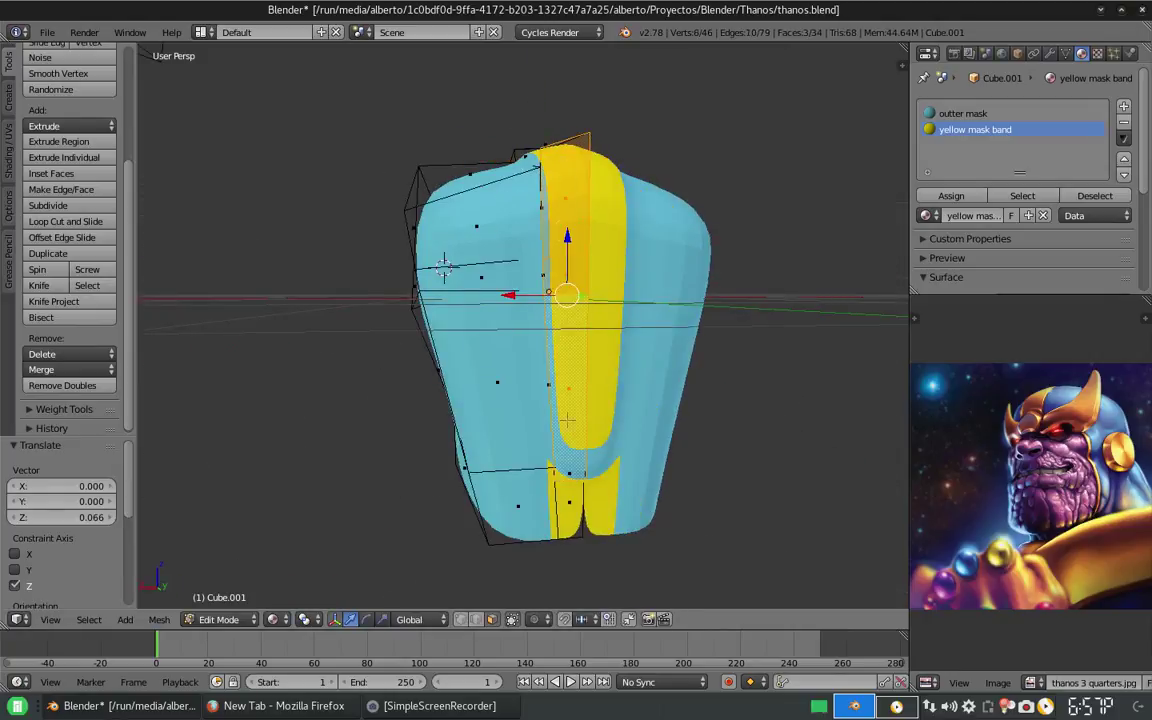
middle_drag(520, 300, 420, 300)
key(g)
key(y)
mouse_move(445, 240)
middle_down()
mouse_move(503, 320)
mouse_move(560, 325)
middle_up()
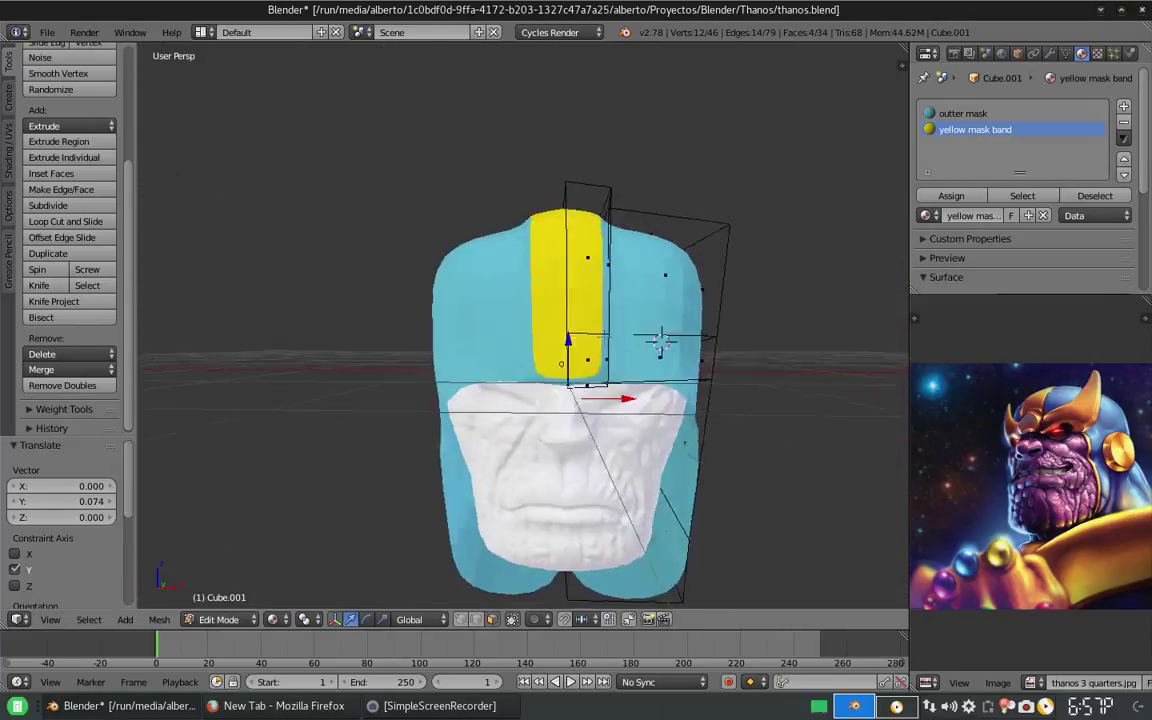
scroll(588, 330, up, 3)
Extrude a face beside the band outward, shift it along X, and extrude a narrower end.
click(588, 330)
key(e)
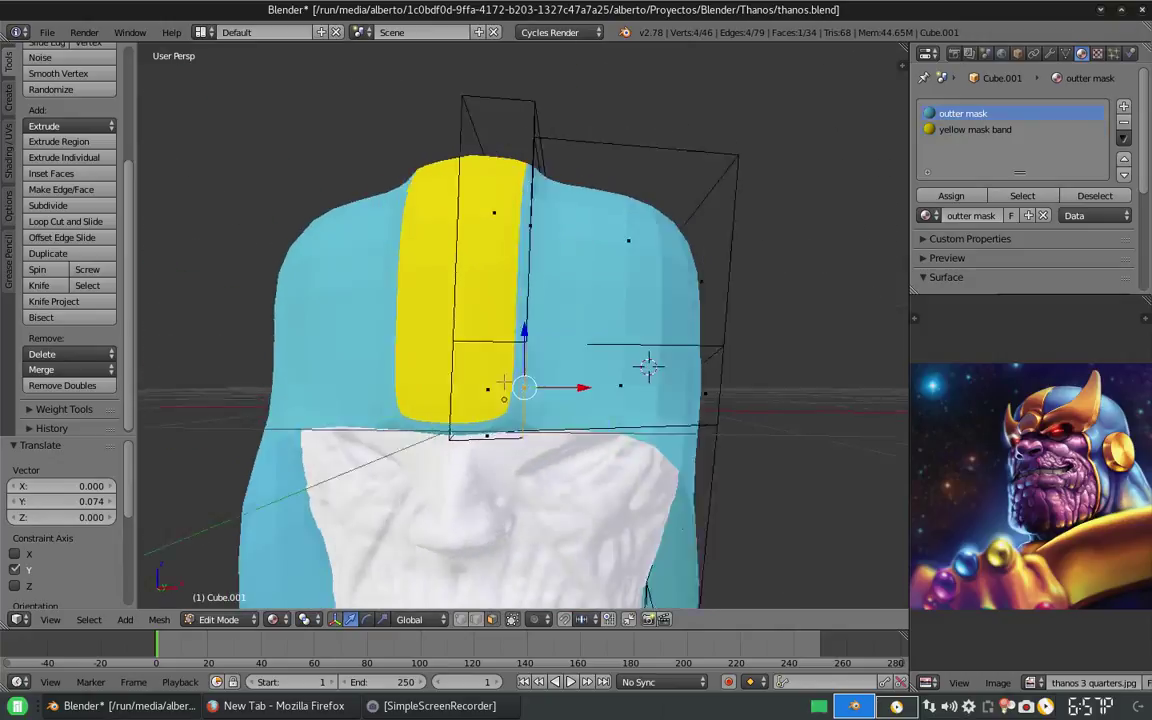
click(642, 366)
key(g)
key(x)
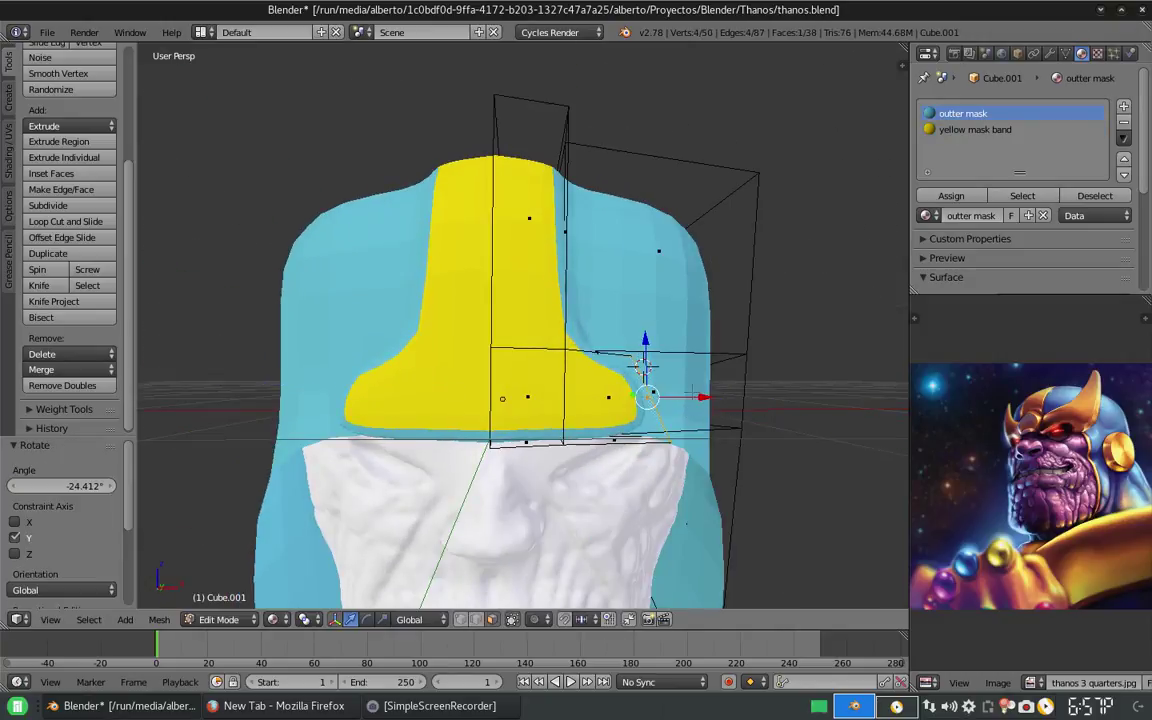
click(643, 368)
key(e)
click(643, 368)
key(s)
click(643, 368)
Extrude the horn end again, scale it and rotate it upward about Y.
key(e)
click(643, 370)
key(s)
click(643, 370)
key(r)
key(y)
click(643, 370)
Extrude the horn twice more, curving it upward about Y and narrowing the tip.
key(e)
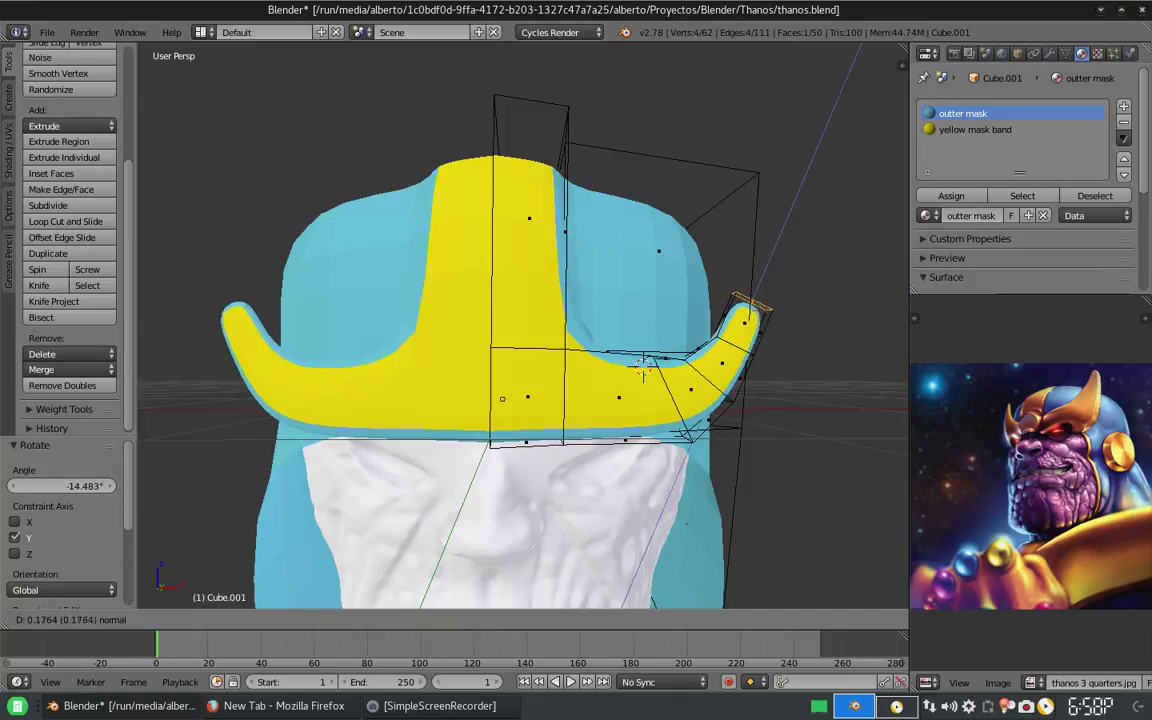
click(643, 370)
key(r)
key(y)
click(643, 370)
key(e)
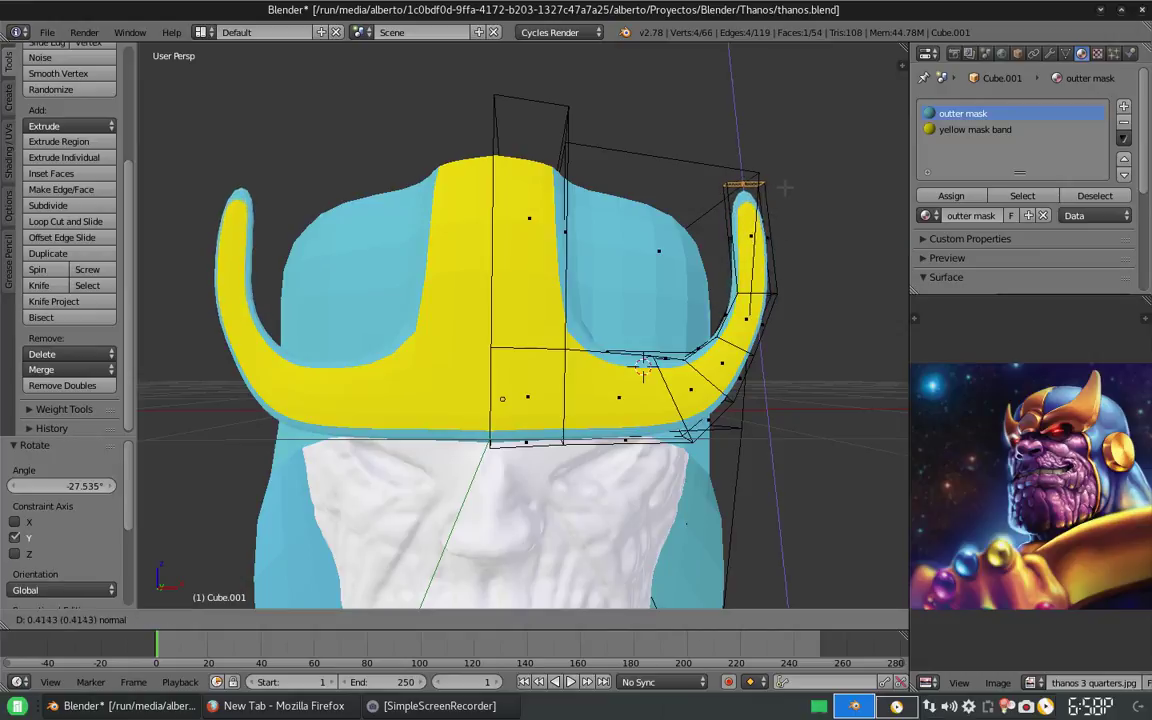
click(643, 370)
key(s)
click(643, 370)
Assign the yellow band material to the whole horn.
scroll(643, 370, down, 5)
middle_drag(643, 370, 569, 343)
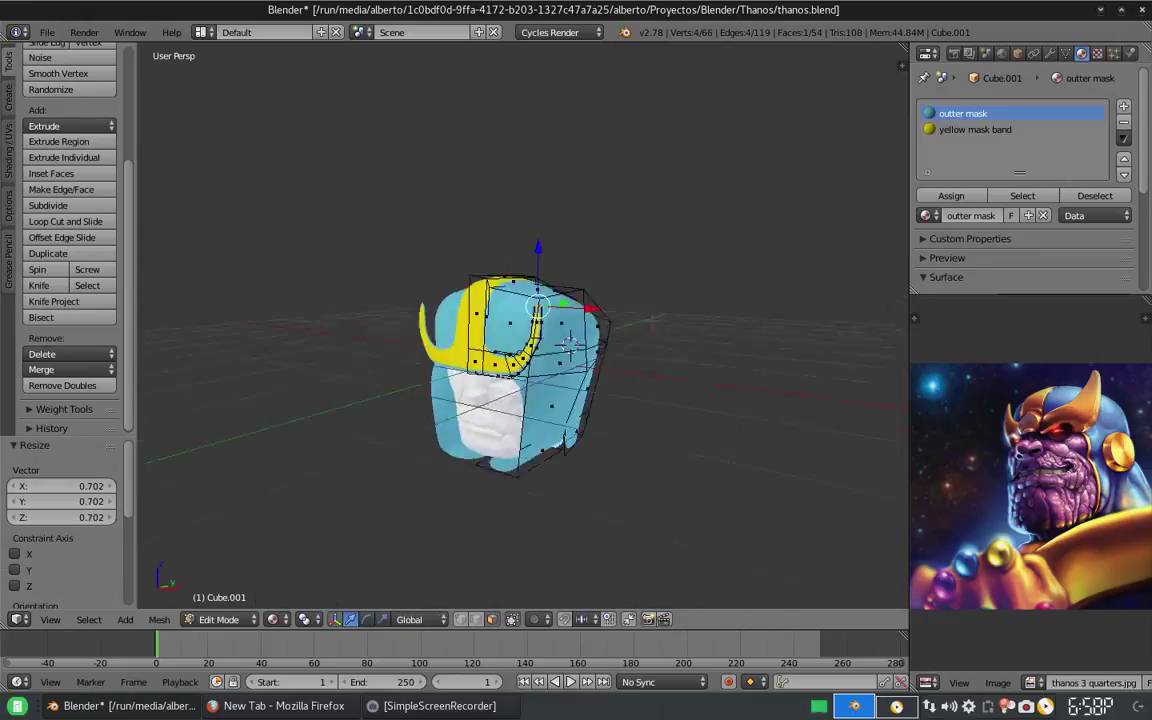
scroll(570, 343, up, 6)
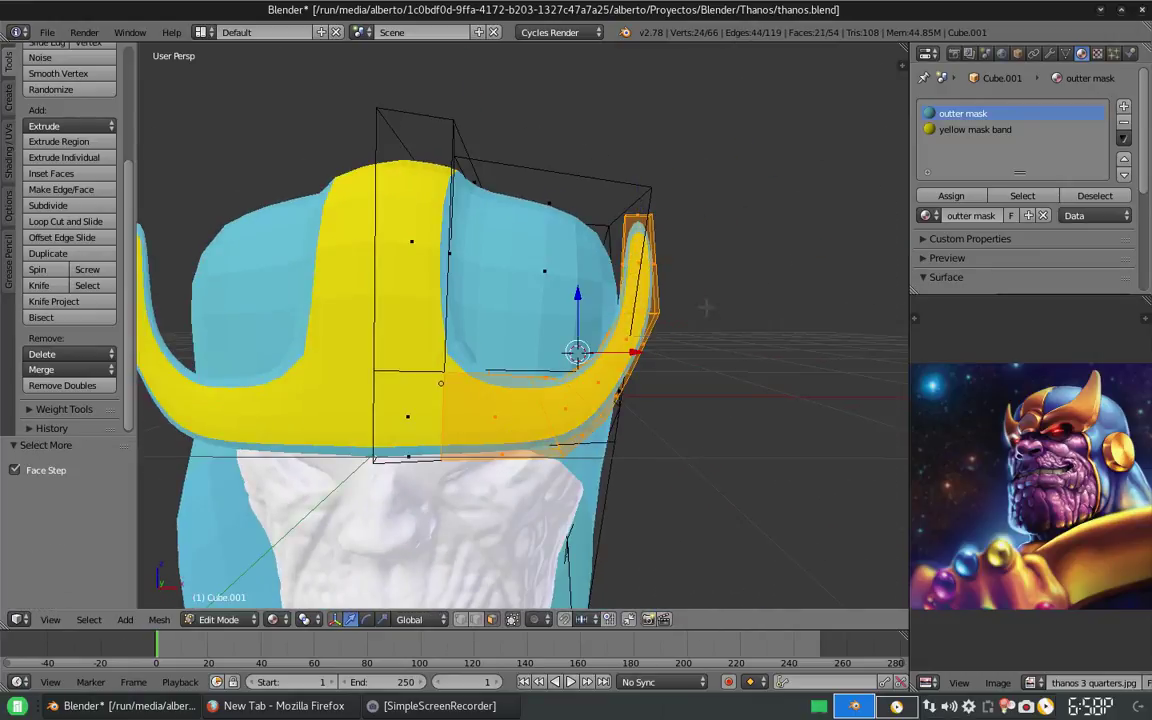
click(956, 198)
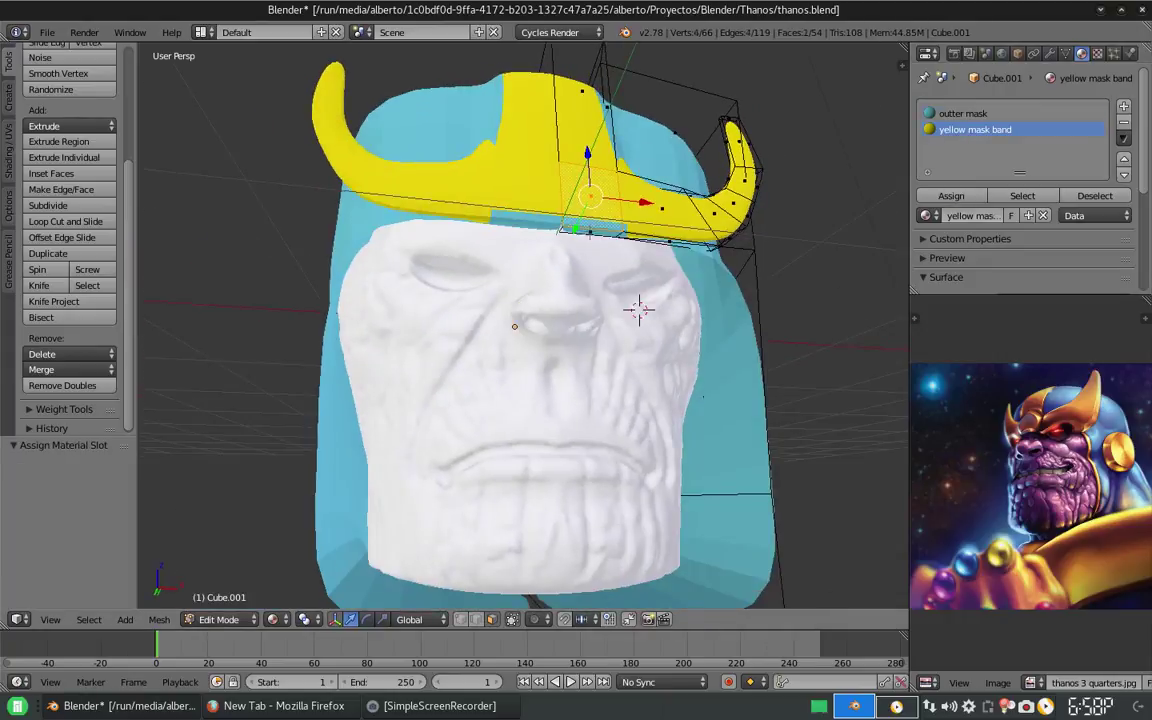
Select faces across the top of the helmet from several angles for the crown stripe.
mouse_move(640, 300)
middle_down()
mouse_move(392, 151)
mouse_move(450, 316)
mouse_move(510, 256)
middle_up()
right_click(392, 151)
right_click(510, 256)
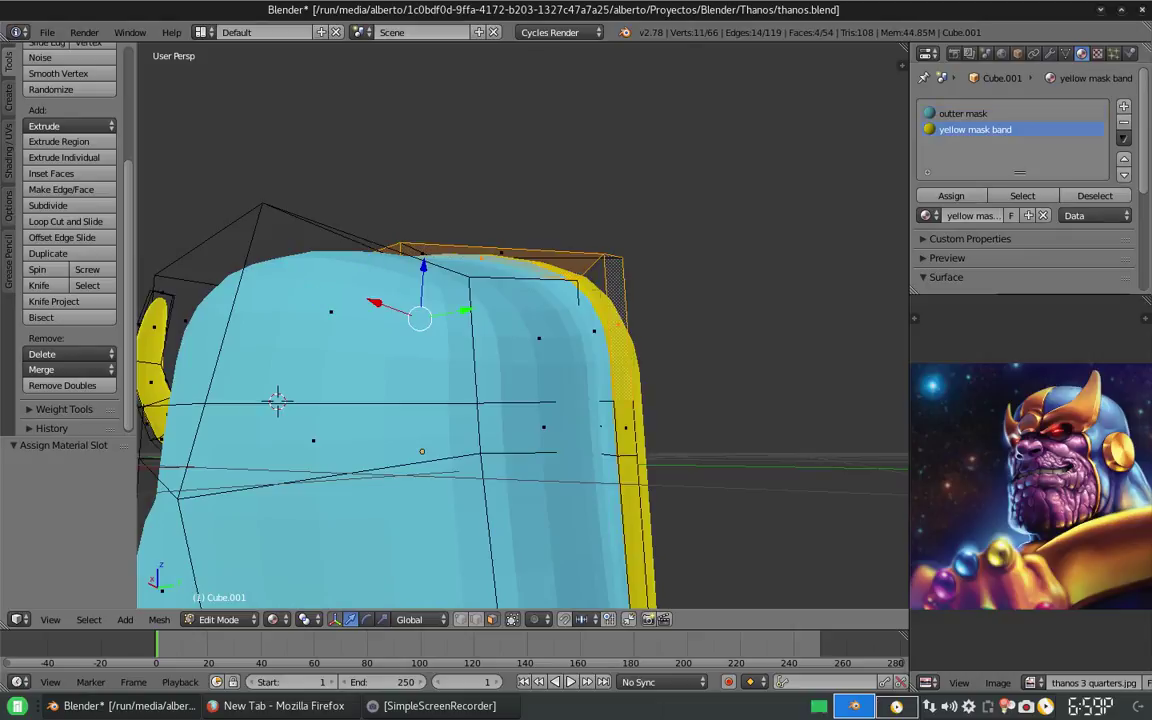
shift+right_click(350, 280)
middle_drag(350, 280, 430, 300)
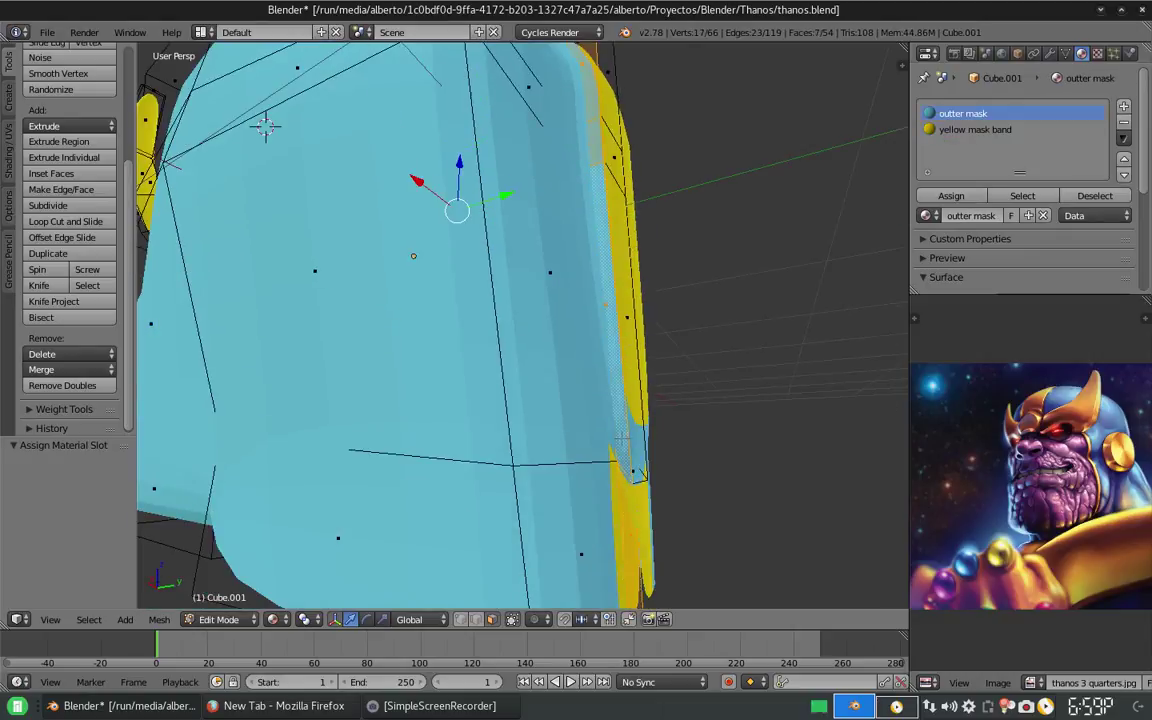
middle_drag(265, 126, 291, 108)
scroll(291, 108, down, 3)
right_click(373, 226)
scroll(303, 244, up, 4)
middle_drag(303, 244, 334, 237)
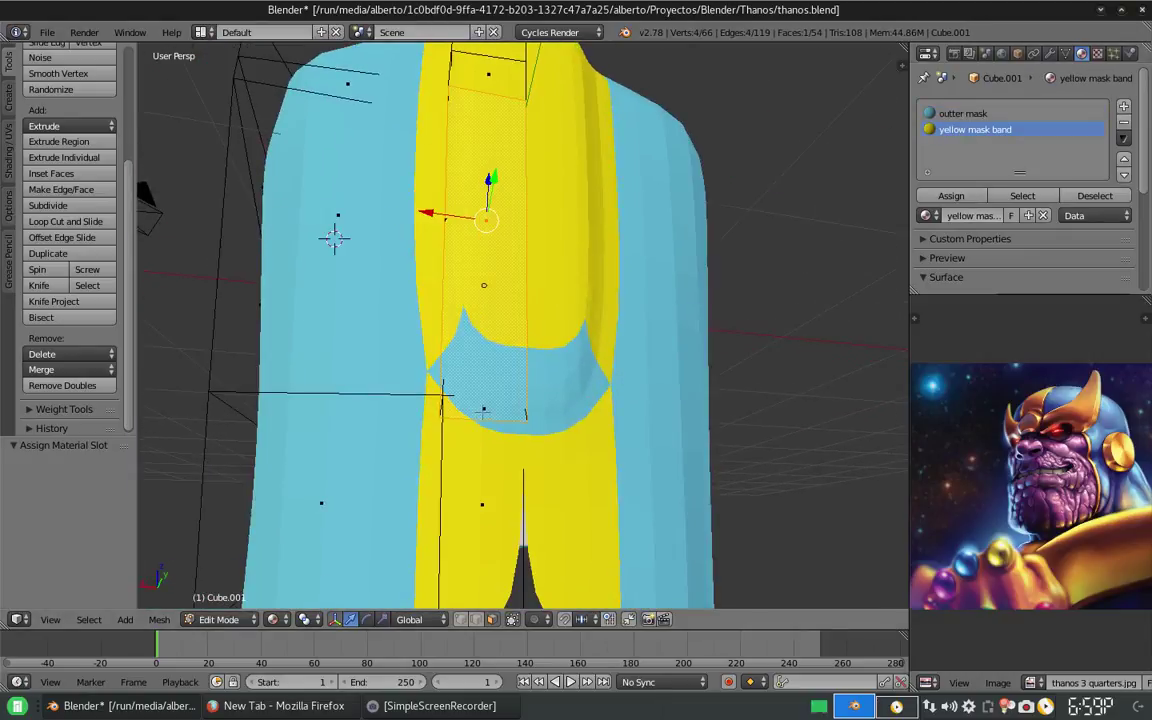
mouse_move(500, 450)
middle_down()
mouse_move(541, 540)
mouse_move(559, 505)
middle_up()
Make the yellow mask band material active and return to Object Mode for a front view.
click(972, 130)
scroll(600, 420, down, 3)
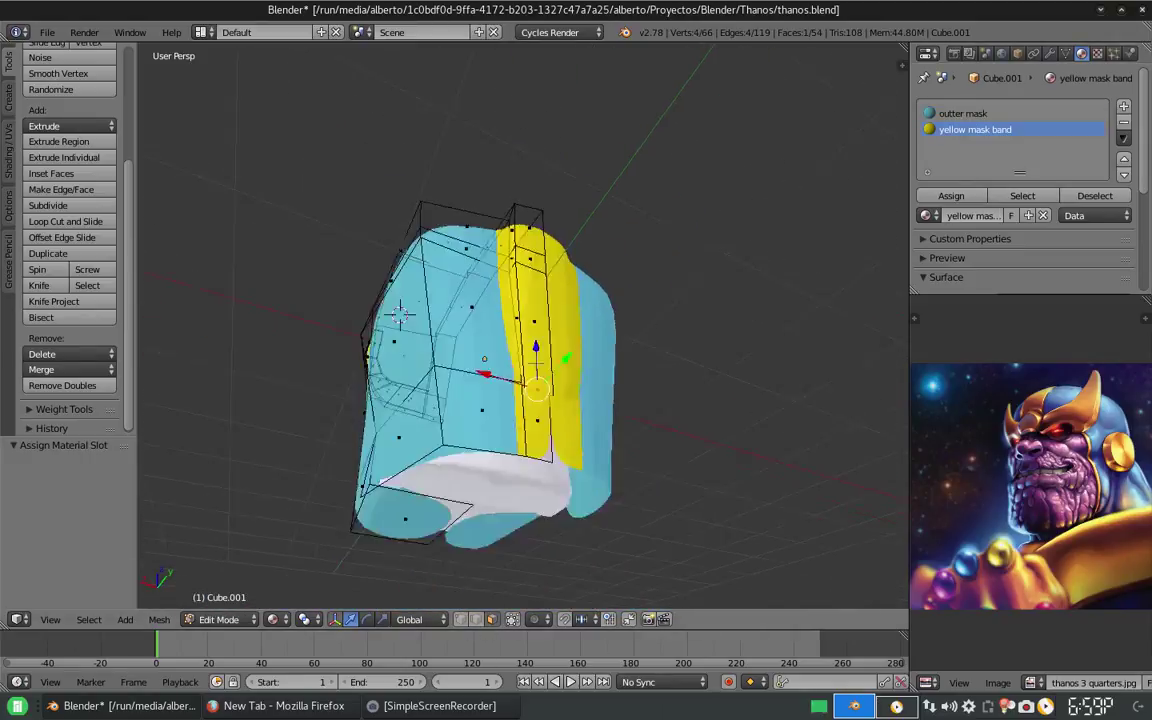
key(Tab)
middle_drag(600, 420, 630, 430)
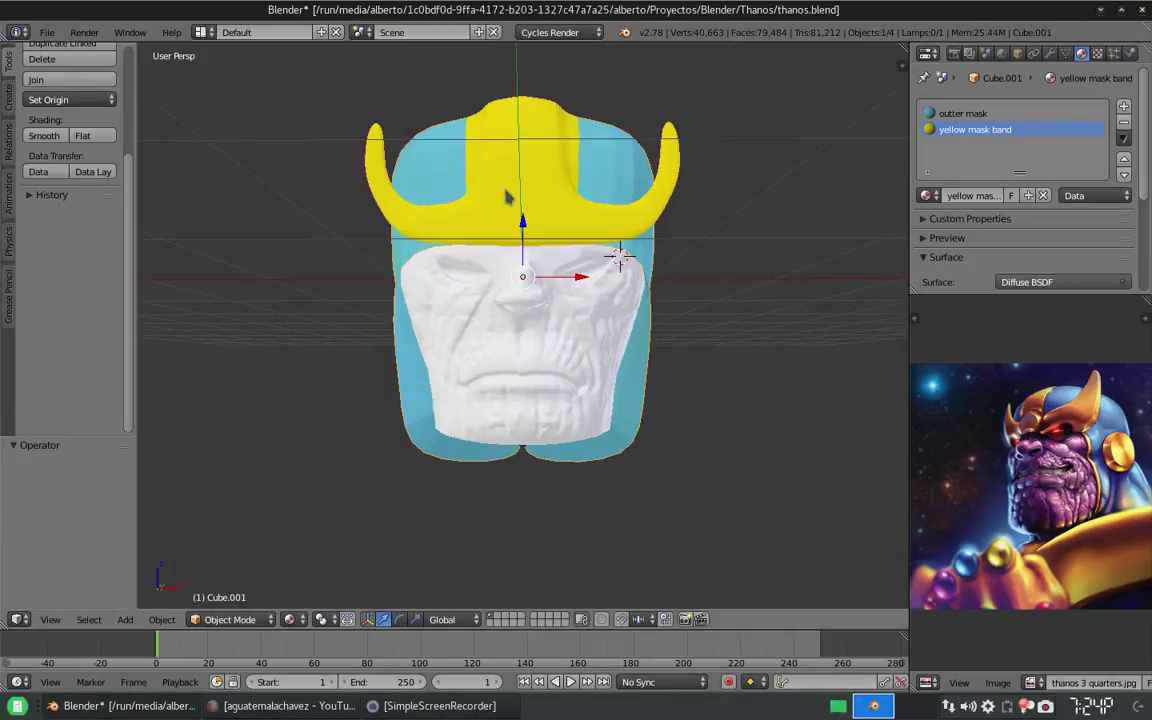
Delete the helmet object, then add and delete a trial plane.
key(Delete)
key(shift+a)
click(399, 442)
middle_drag(400, 442, 620, 300)
click(658, 332)
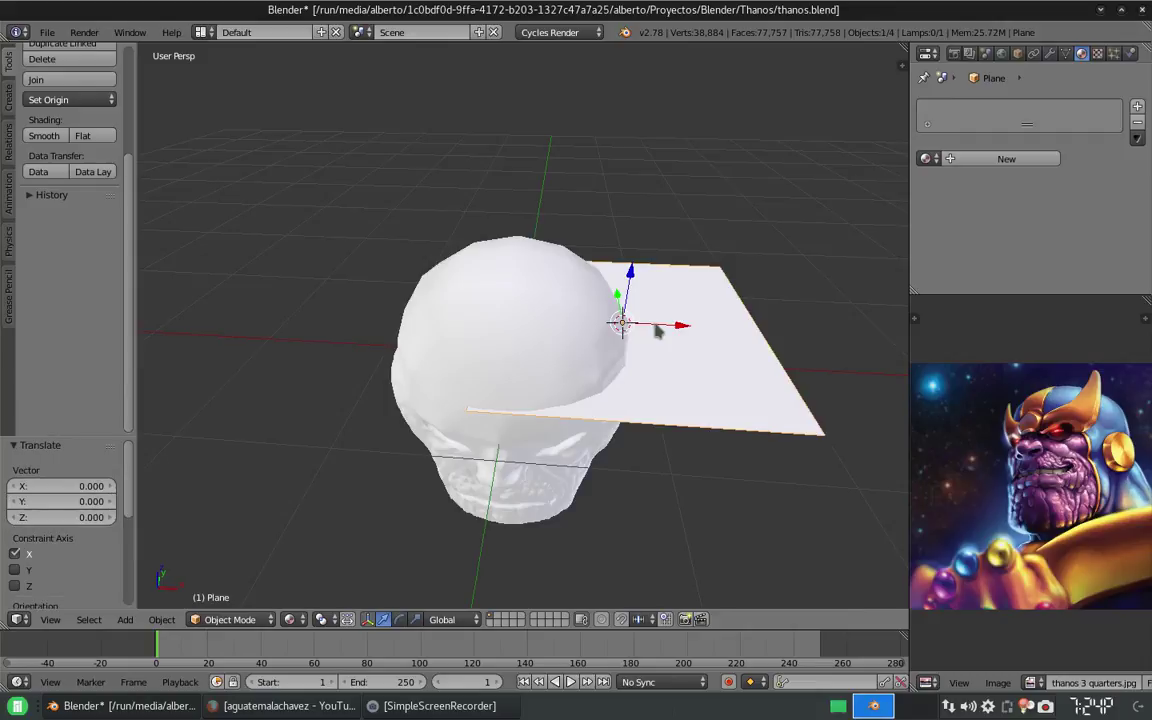
key(Delete)
middle_drag(681, 380, 497, 435)
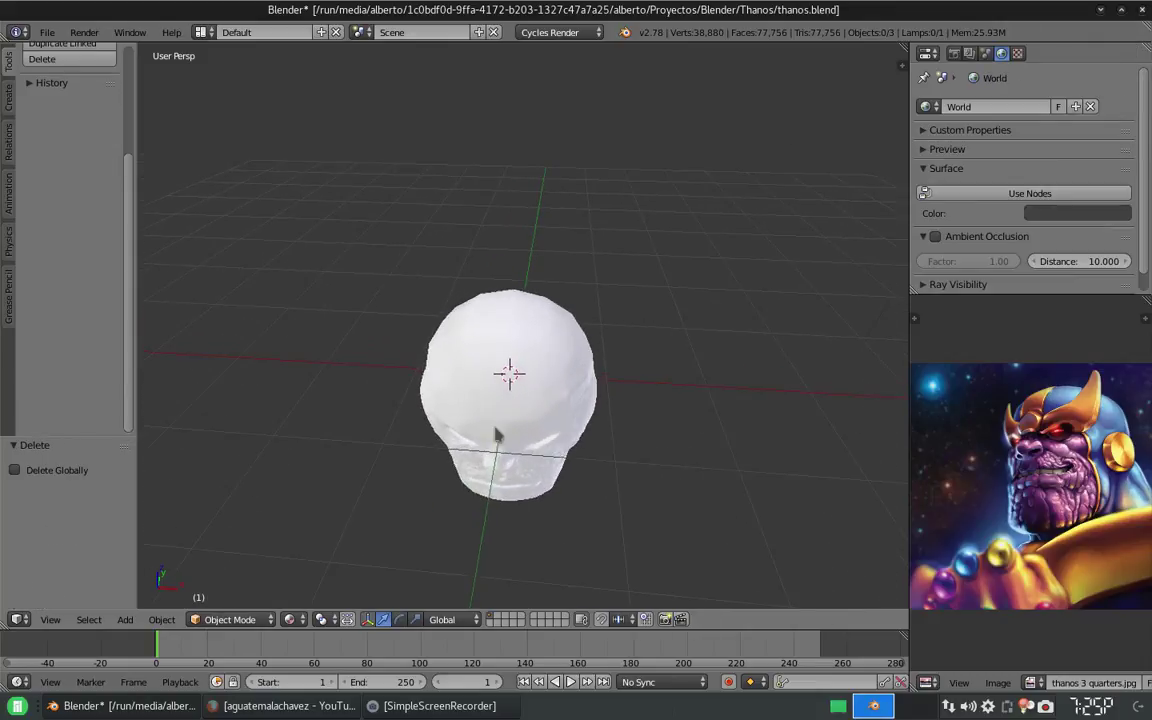
Add a fresh plane and loop-cut it through the middle in Edit Mode.
key(shift+a)
click(519, 415)
key(Tab)
key(ctrl+r)
click(443, 546)
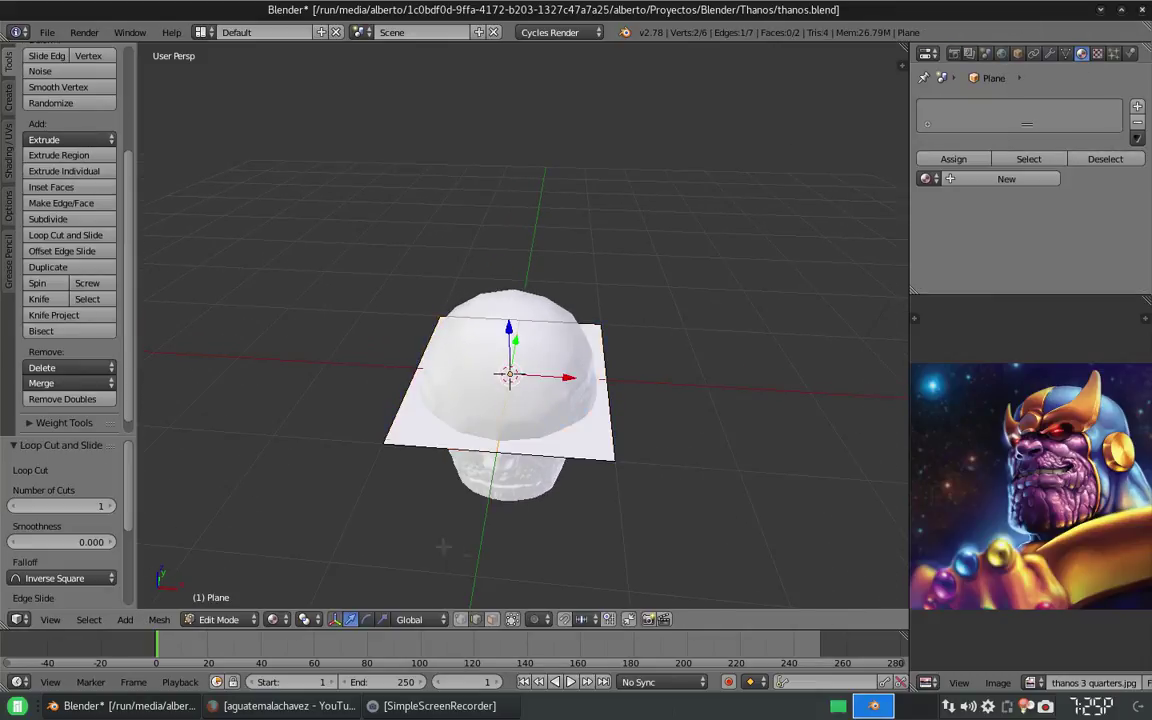
Delete the plane's vertices until only a single vertex remains.
key(x)
click(455, 360)
key(x)
click(475, 375)
right_click(495, 452)
key(x)
click(495, 452)
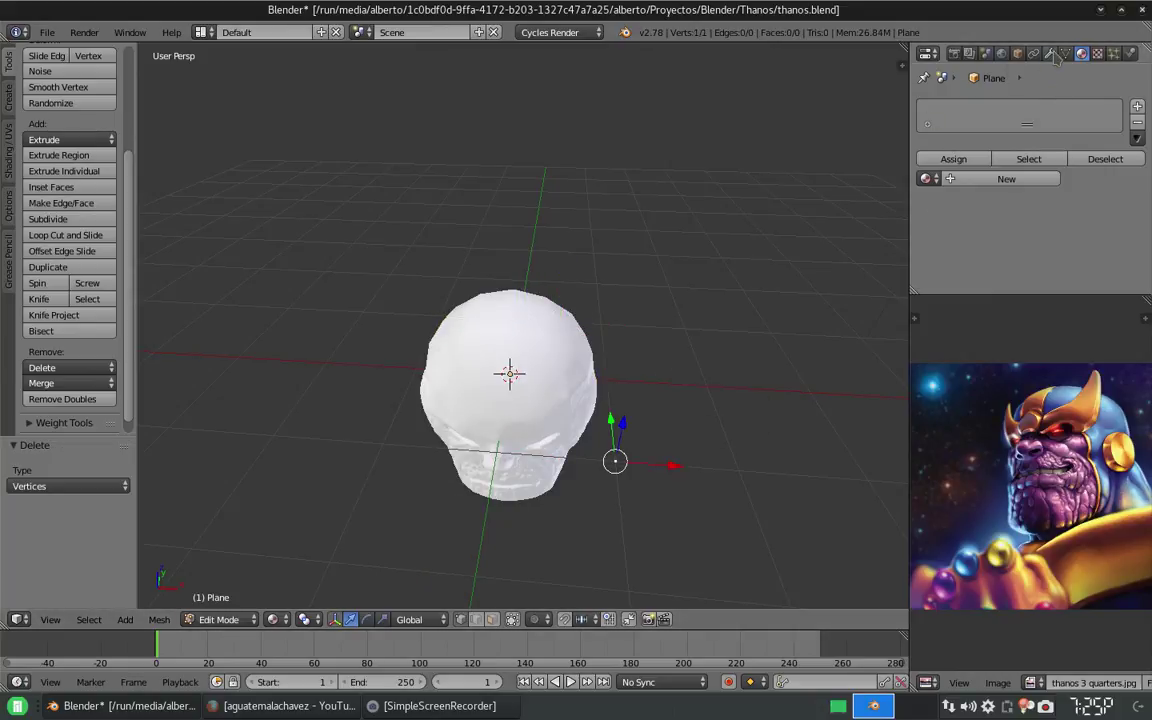
Add a Mirror modifier to the single-vertex plane.
click(1049, 53)
click(1020, 106)
click(828, 266)
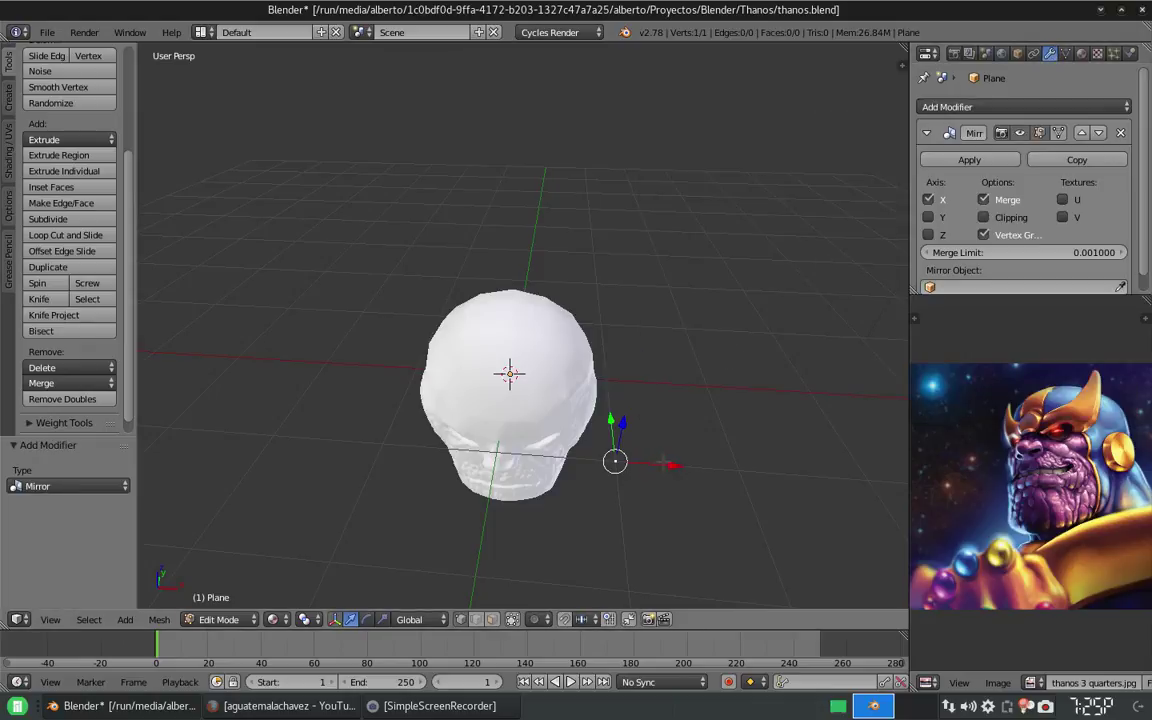
Set snapping to Edge and move the vertex −0.221 along X from a front view.
middle_drag(663, 461, 581, 532)
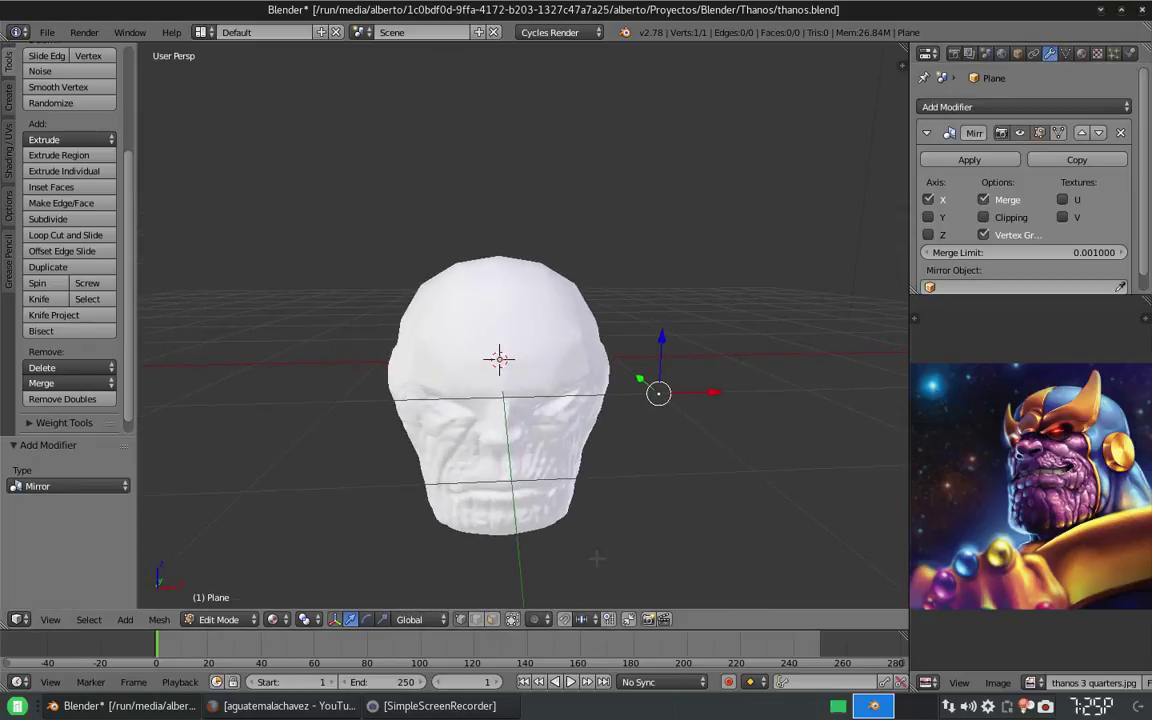
click(592, 620)
click(603, 567)
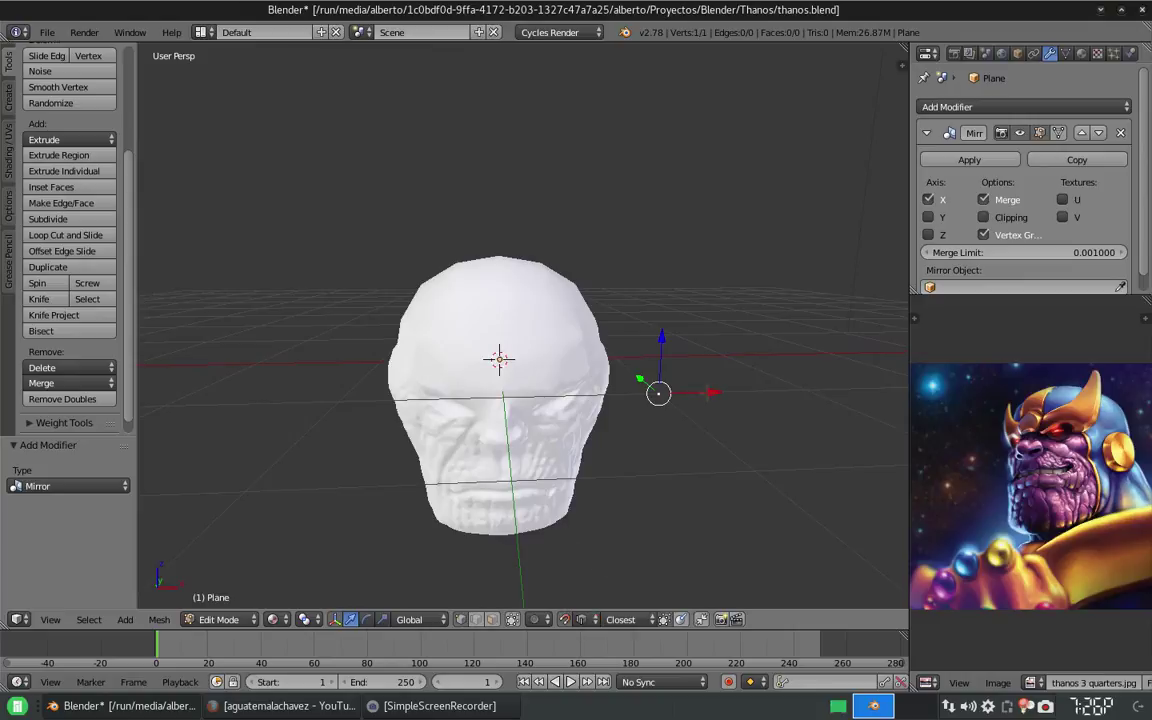
key(g)
key(x)
click(547, 360)
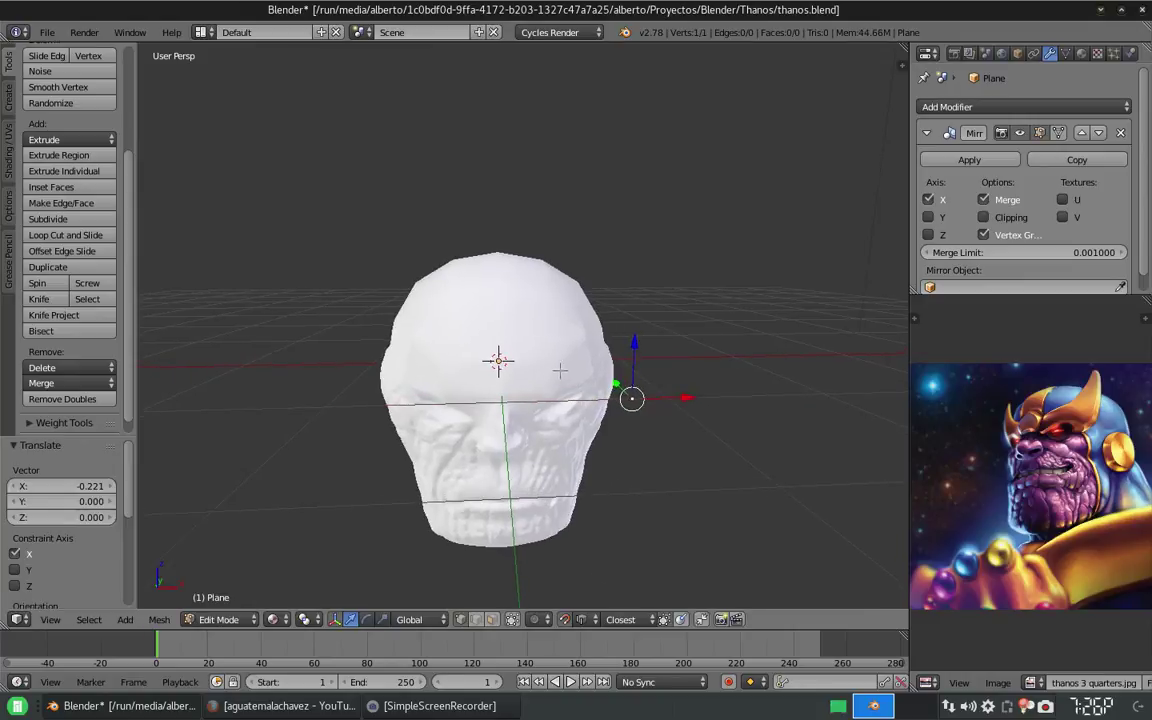
Switch to an orthographic view near the forehead and slide the starting vertex along X.
key(KP_5)
scroll(535, 360, down, 5)
shift+middle_drag(476, 386, 532, 342)
scroll(781, 382, up, 5)
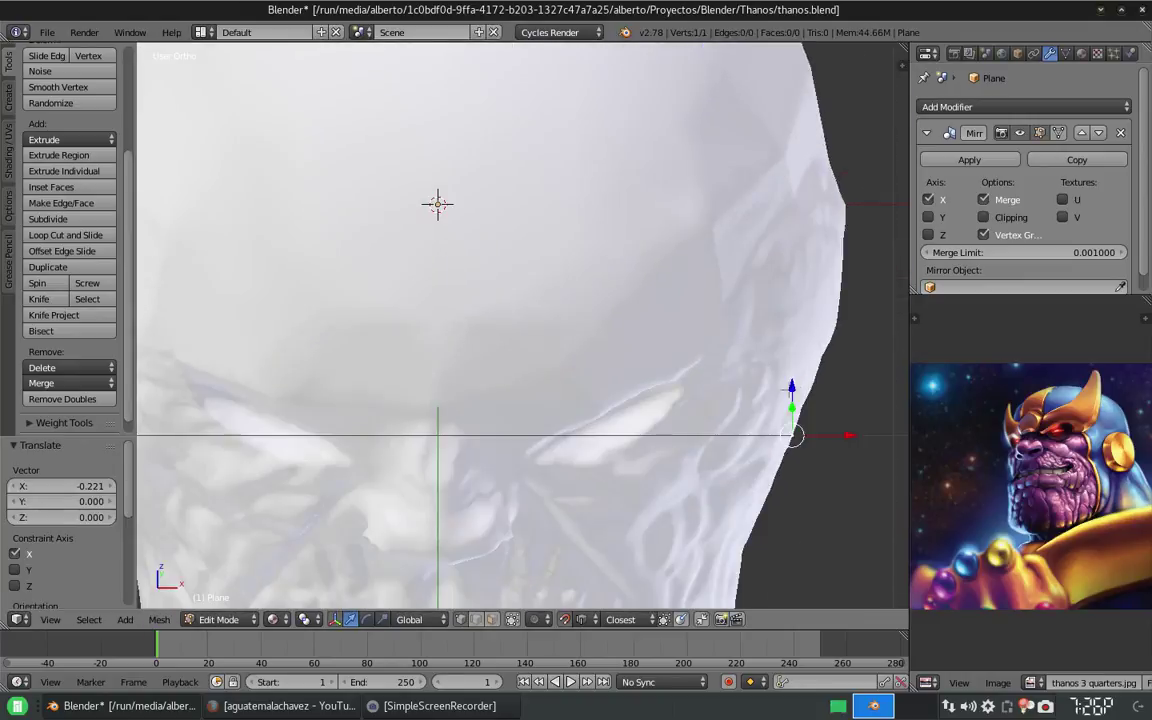
key(g)
key(x)
click(406, 383)
Adjust the starting vertex's depth along Y and its height along Z.
scroll(406, 383, down, 5)
mouse_move(406, 383)
middle_down()
mouse_move(567, 384)
mouse_move(560, 350)
middle_up()
scroll(567, 384, up, 5)
key(g)
key(y)
click(560, 350)
scroll(560, 350, down, 5)
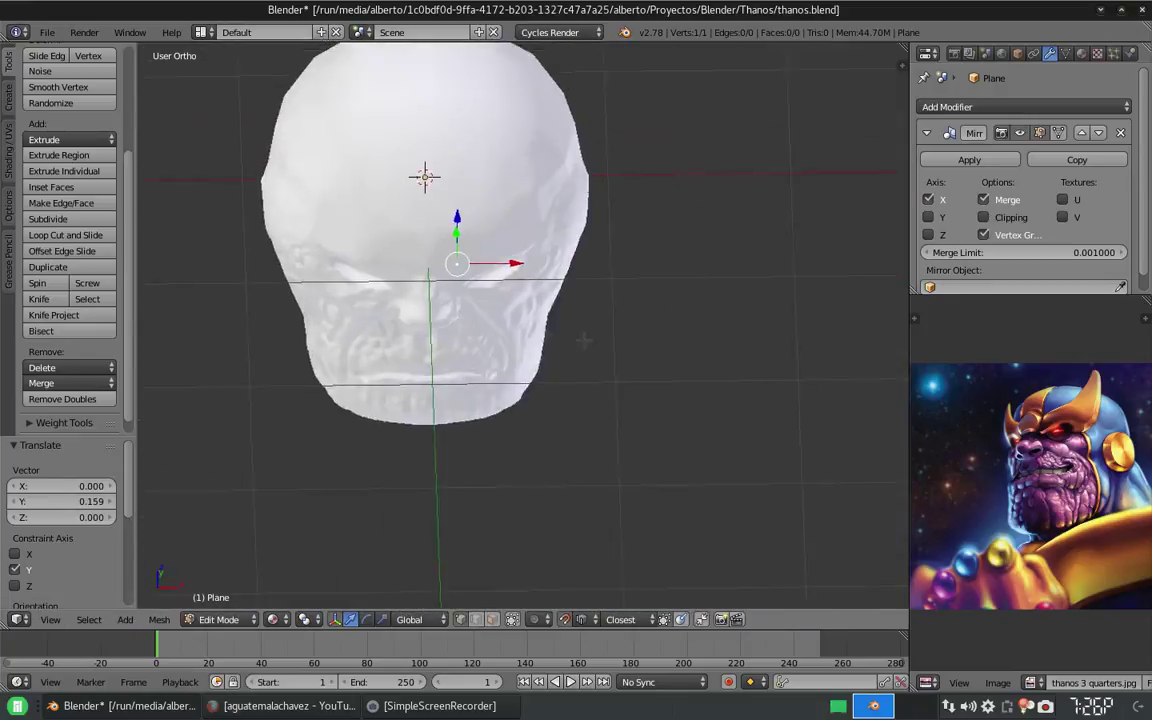
scroll(556, 343, up, 5)
middle_drag(556, 343, 558, 350)
key(g)
key(z)
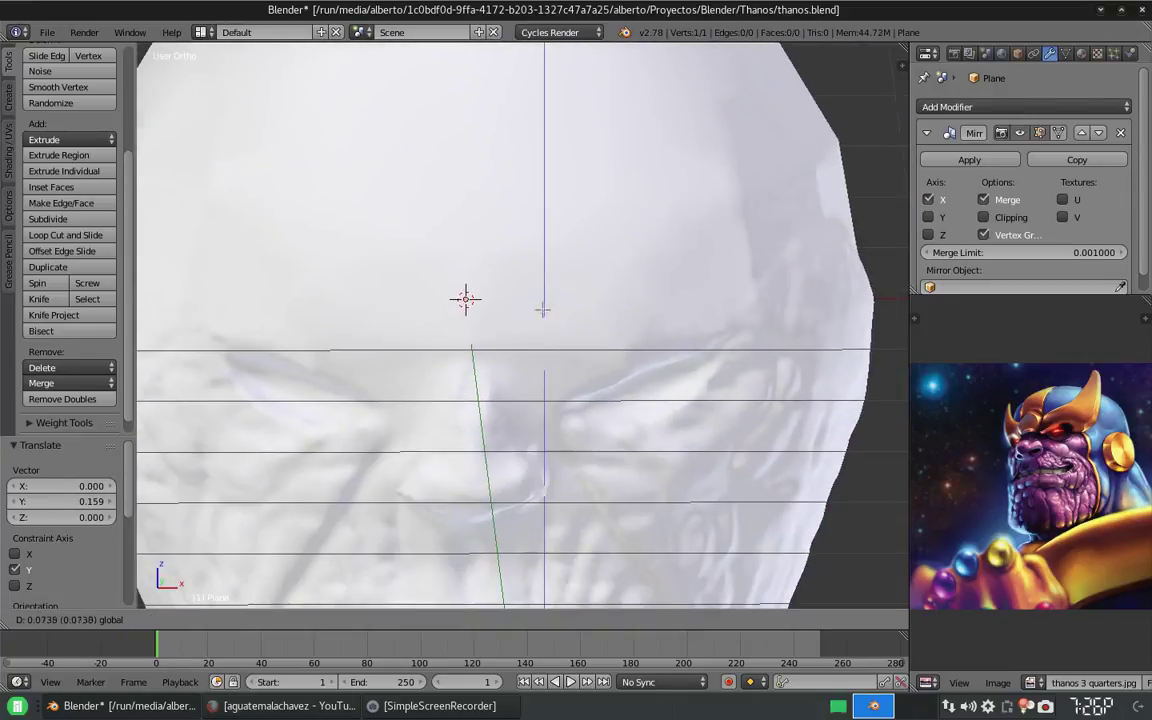
click(548, 391)
Extrude five vertices along the brow, past the temple and down the side of the face to the cheek.
key(e)
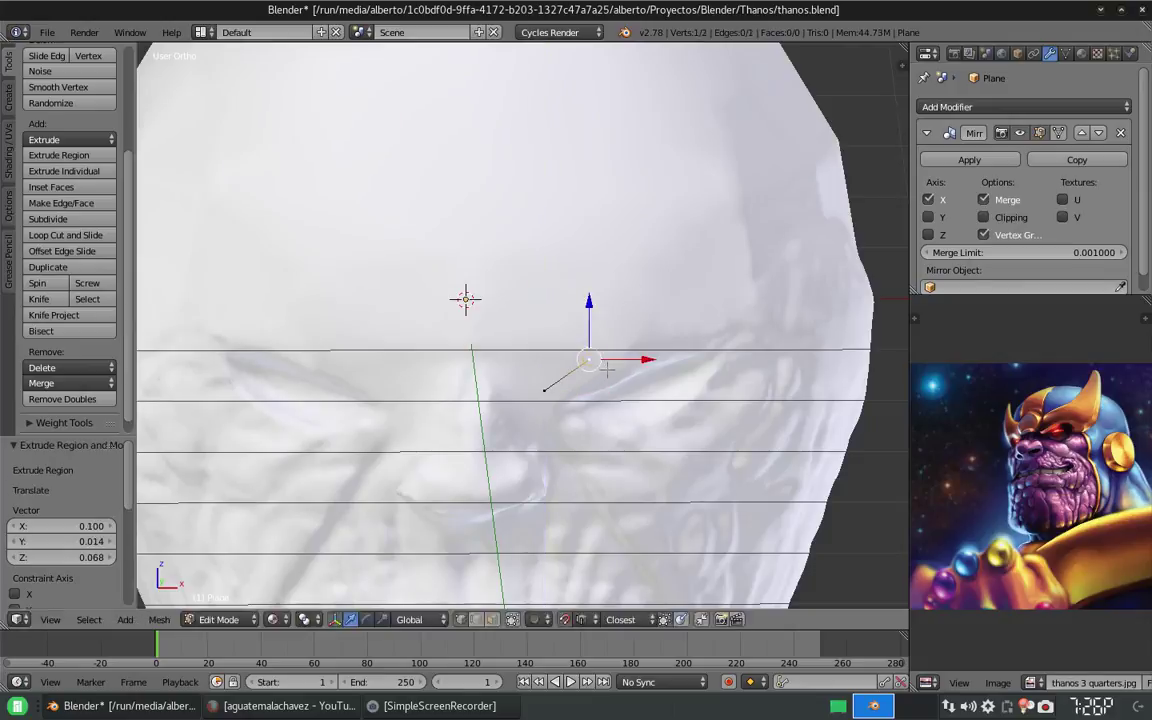
click(716, 323)
key(e)
click(752, 324)
key(e)
click(775, 375)
key(e)
click(777, 405)
key(e)
click(784, 468)
Extrude a vertex near the jaw and set its Y depth against the jaw from a side view.
shift+middle_drag(786, 470, 759, 229)
key(e)
click(660, 410)
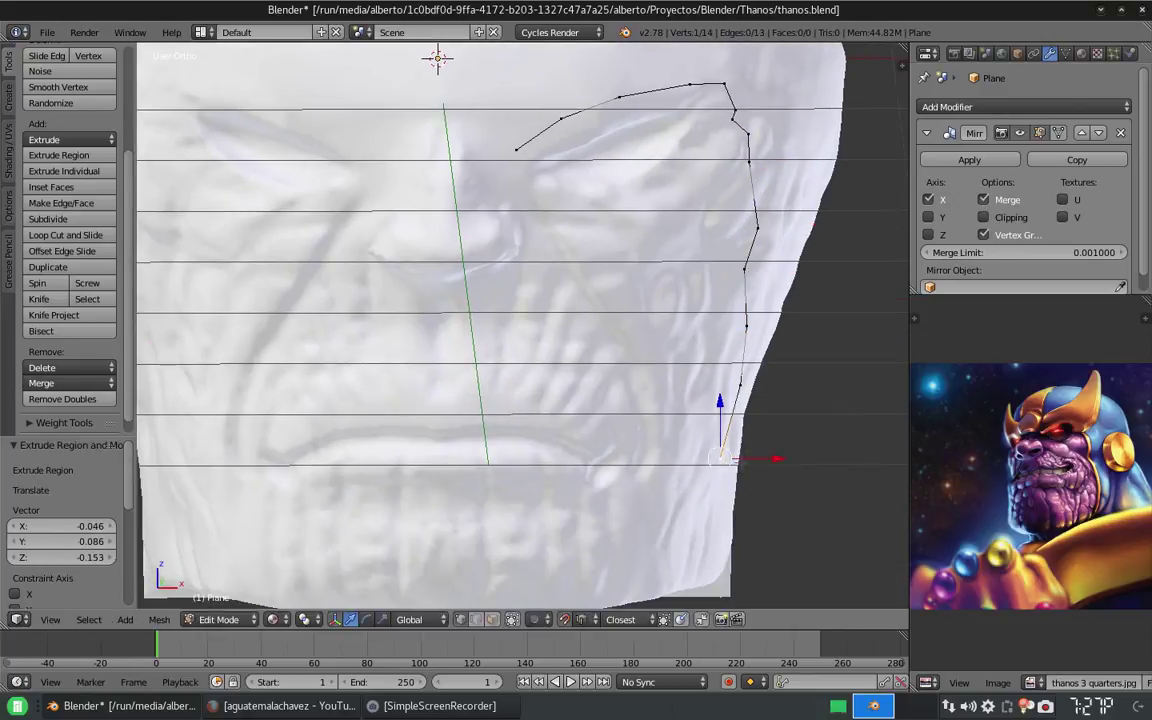
scroll(424, 285, down, 2)
scroll(606, 357, down, 2)
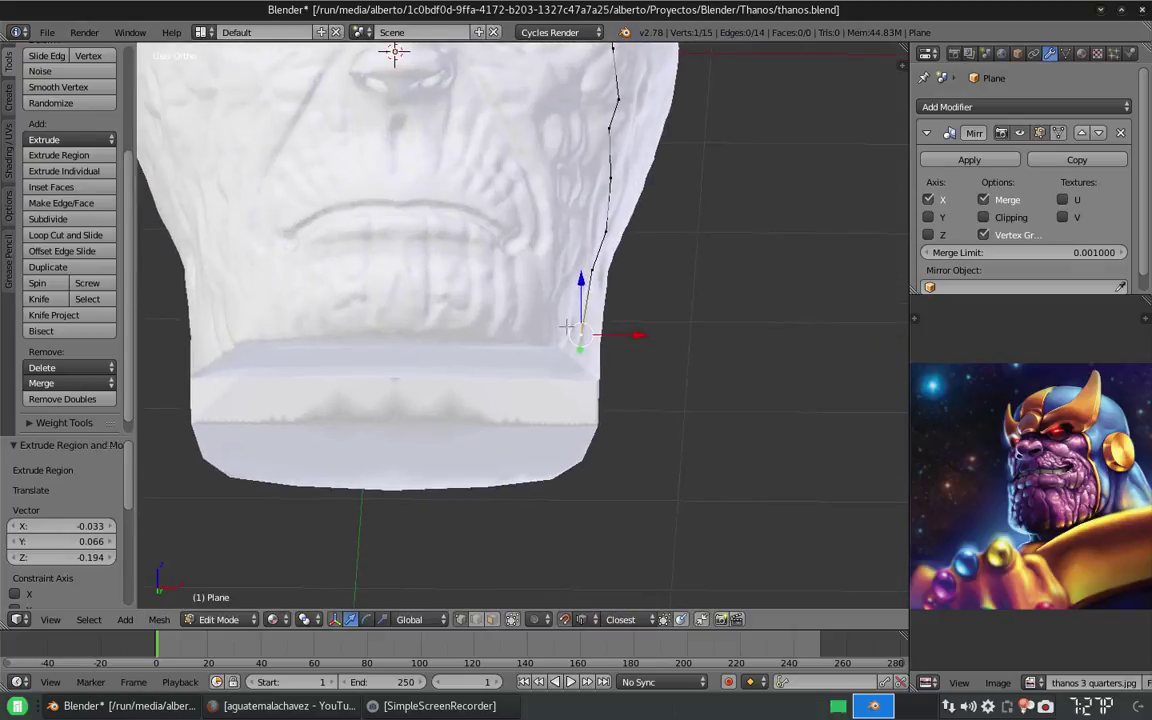
mouse_move(606, 357)
middle_down()
mouse_move(830, 284)
mouse_move(531, 310)
middle_up()
key(g)
key(y)
click(771, 283)
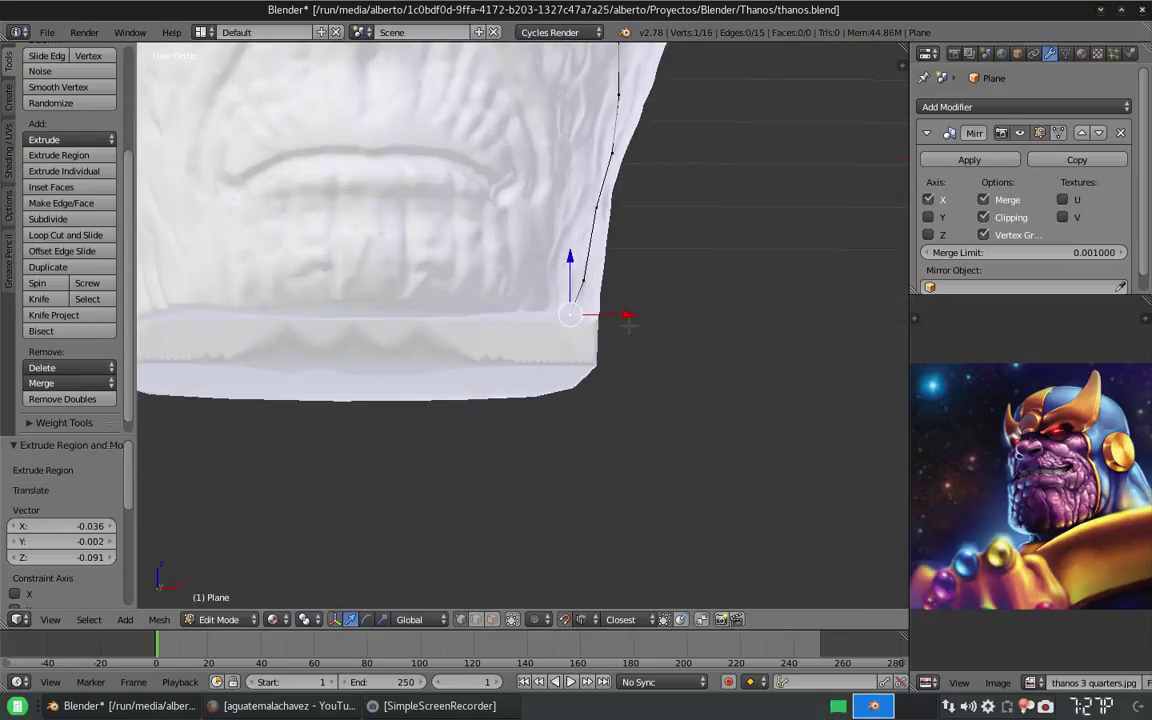
Extrude a vertex along the chin line.
key(e)
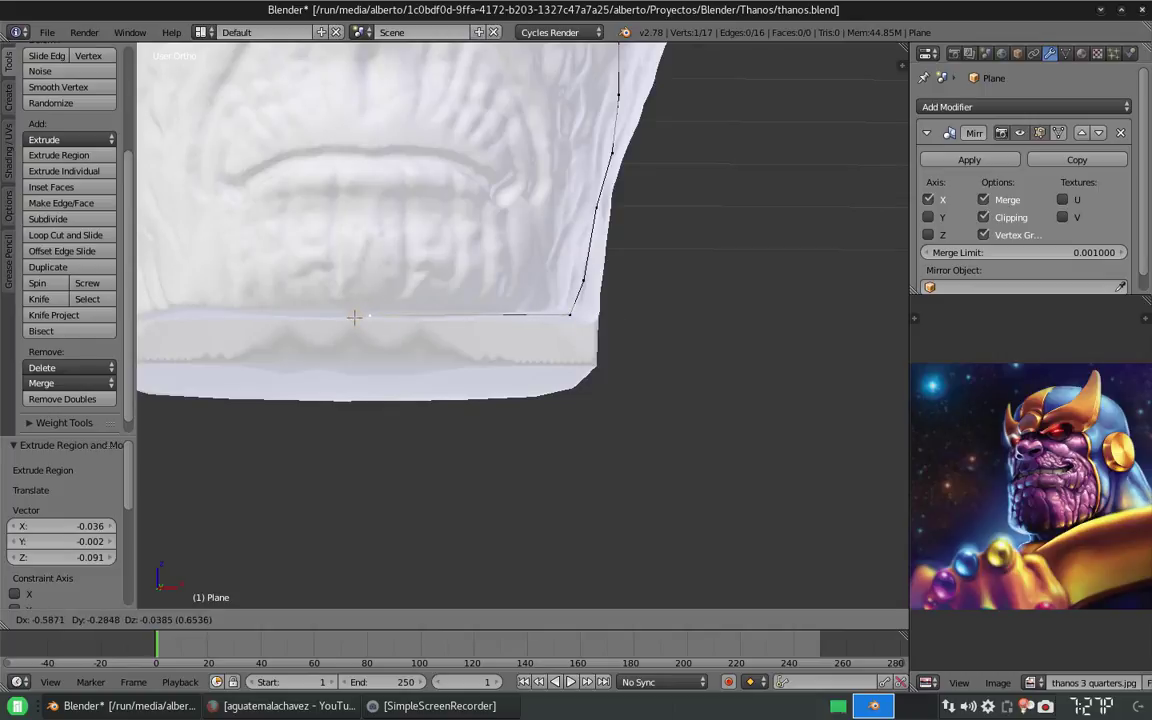
click(354, 317)
scroll(354, 317, down, 5)
middle_drag(354, 317, 492, 370)
scroll(492, 370, up, 3)
Extrude two inner-brow vertices, the last constrained on X to the face's centre line.
key(e)
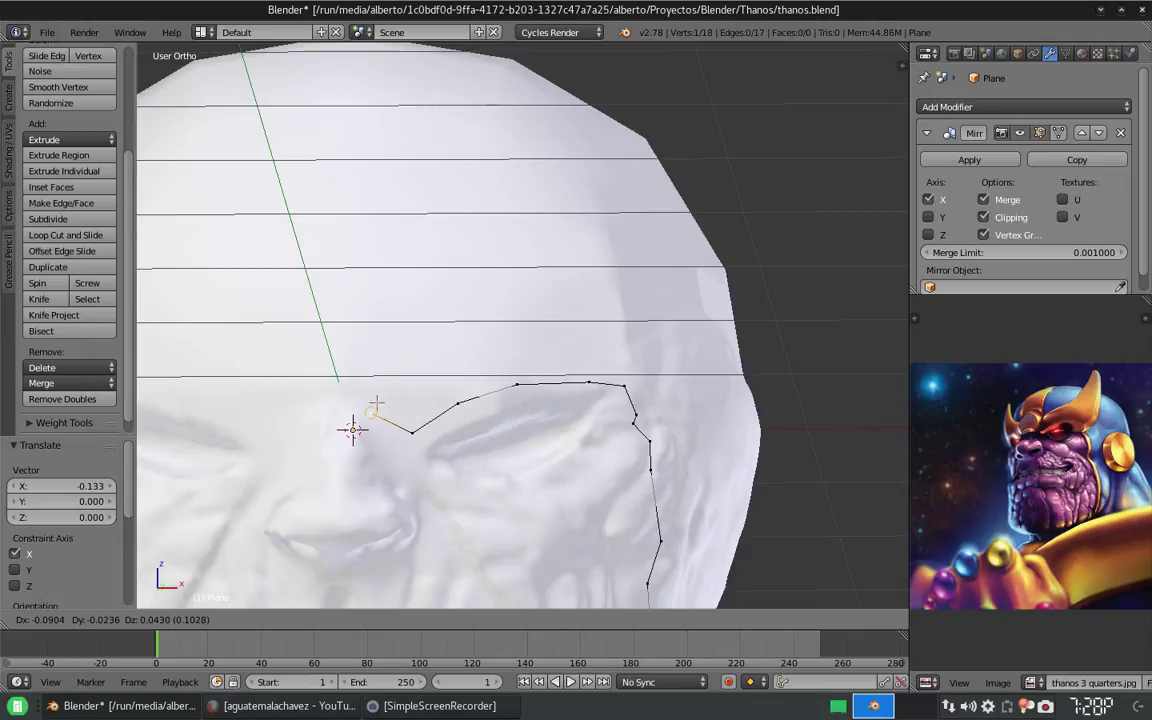
click(353, 430)
key(e)
key(x)
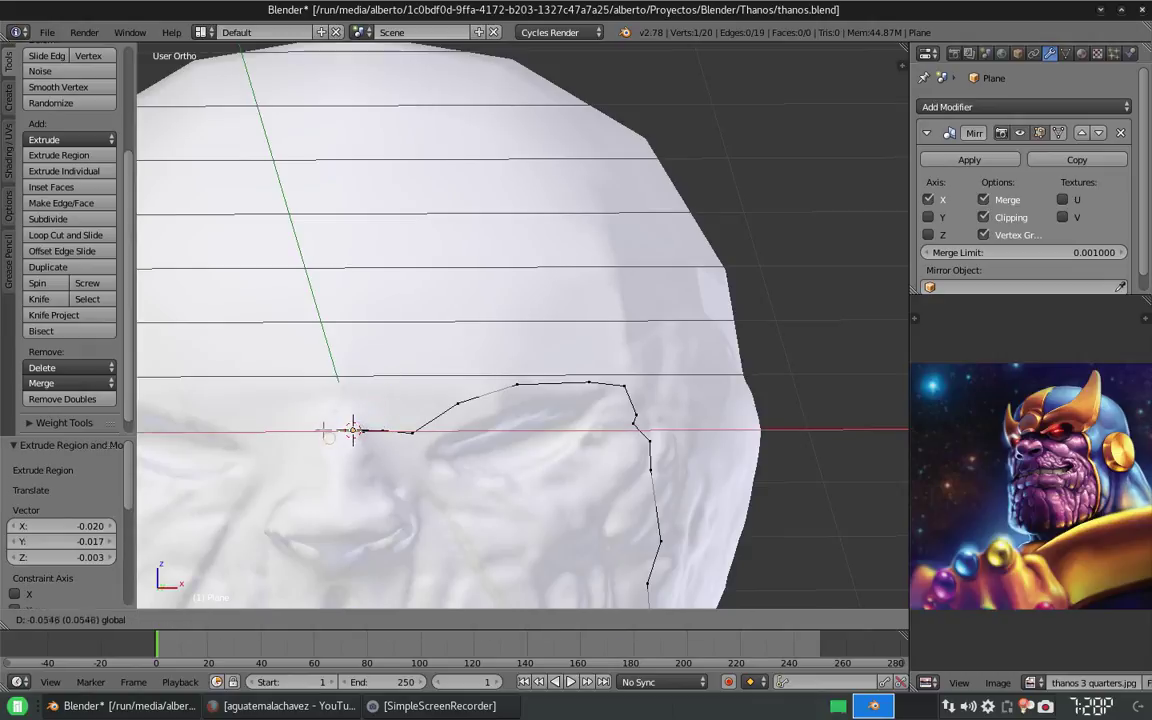
click(373, 418)
scroll(373, 418, down, 3)
scroll(450, 420, up, 3)
mouse_move(450, 420)
middle_down()
mouse_move(524, 395)
mouse_move(477, 371)
middle_up()
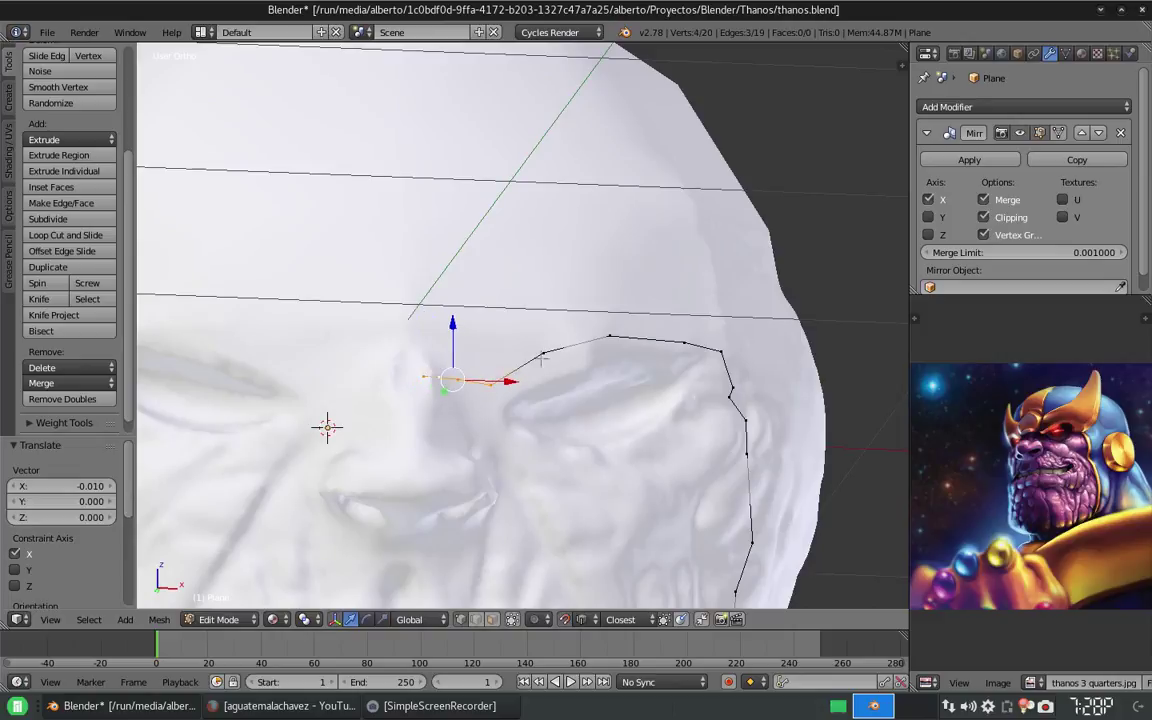
scroll(611, 357, down, 3)
Extrude the brow outline upward into a strip and fill it with a face.
scroll(638, 363, up, 4)
middle_drag(638, 363, 543, 376)
key(e)
click(509, 287)
middle_drag(509, 287, 450, 330)
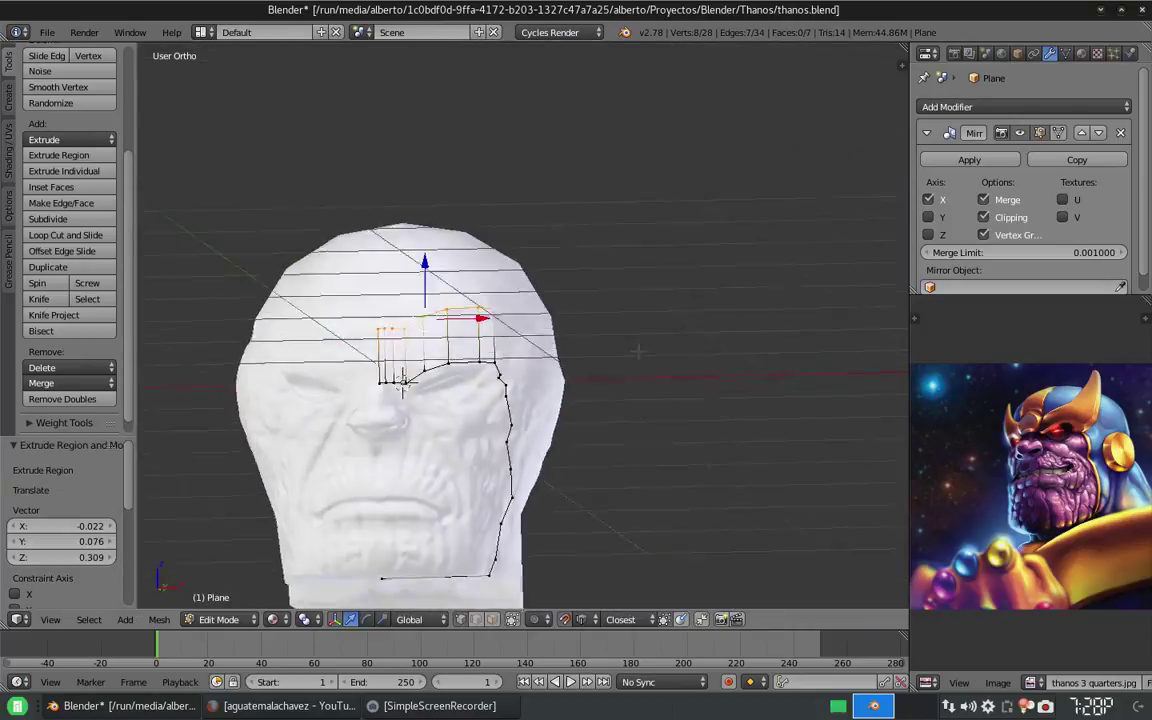
scroll(450, 330, up, 3)
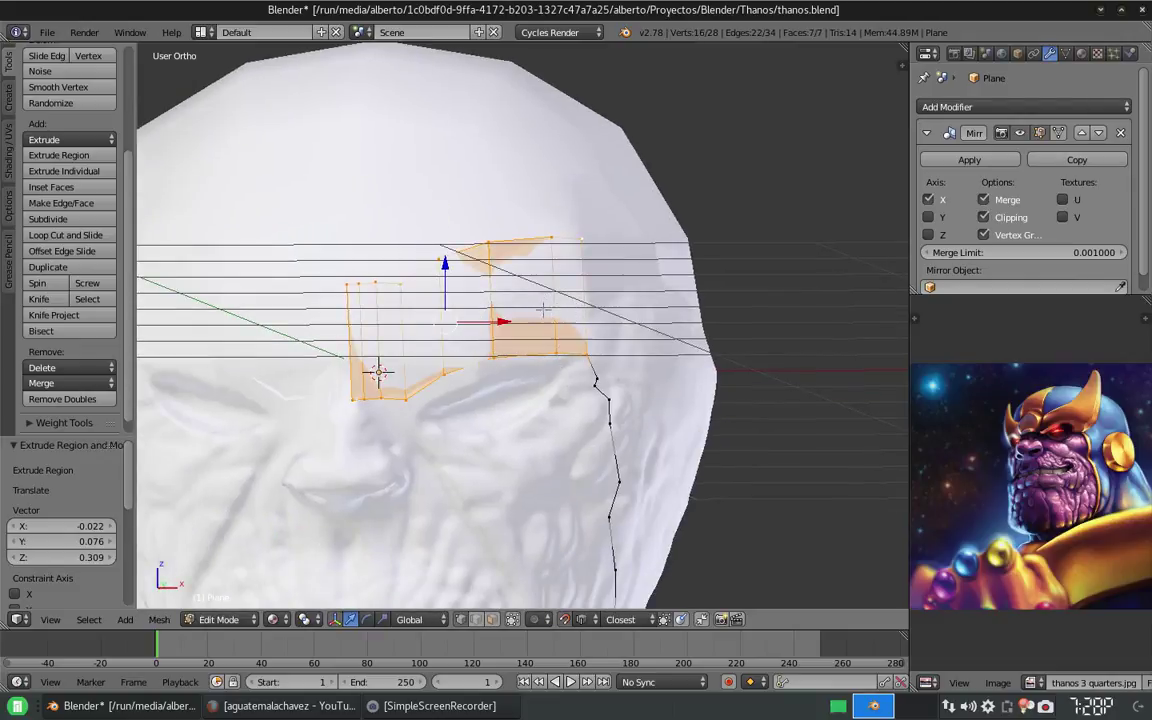
key(f)
Turn on X-Ray in the object display settings so the mesh shows through the head.
middle_drag(553, 311, 520, 300)
click(1018, 53)
scroll(1030, 200, down, 5)
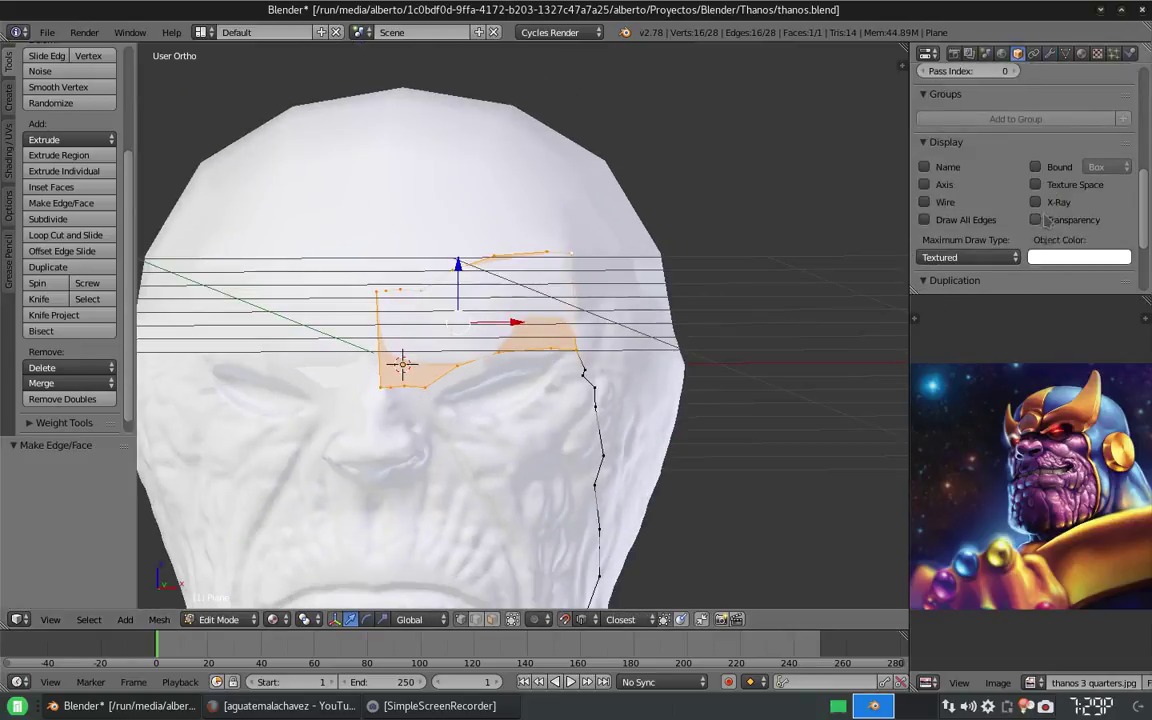
click(1035, 202)
scroll(450, 330, up, 3)
Select a forehead band vertex and shift it sideways along X.
middle_drag(545, 300, 548, 360)
right_click(590, 357)
key(g)
key(x)
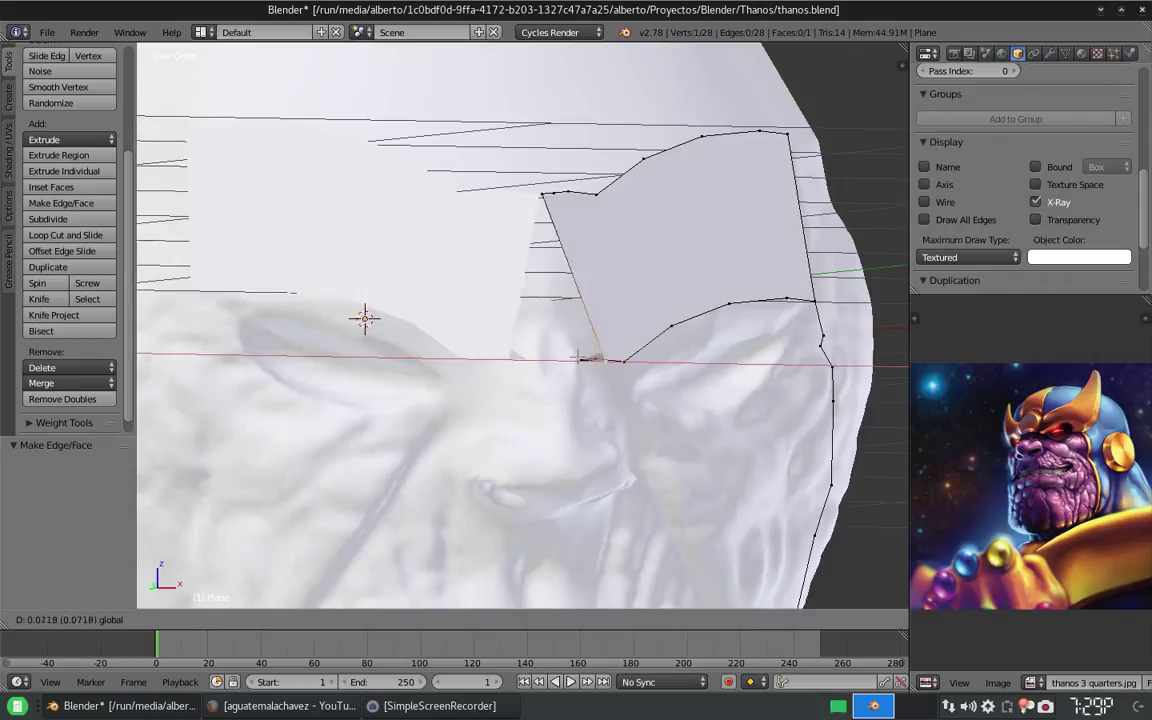
click(583, 358)
scroll(500, 330, down, 3)
scroll(500, 330, up, 2)
scroll(500, 330, down, 2)
middle_drag(520, 300, 469, 263)
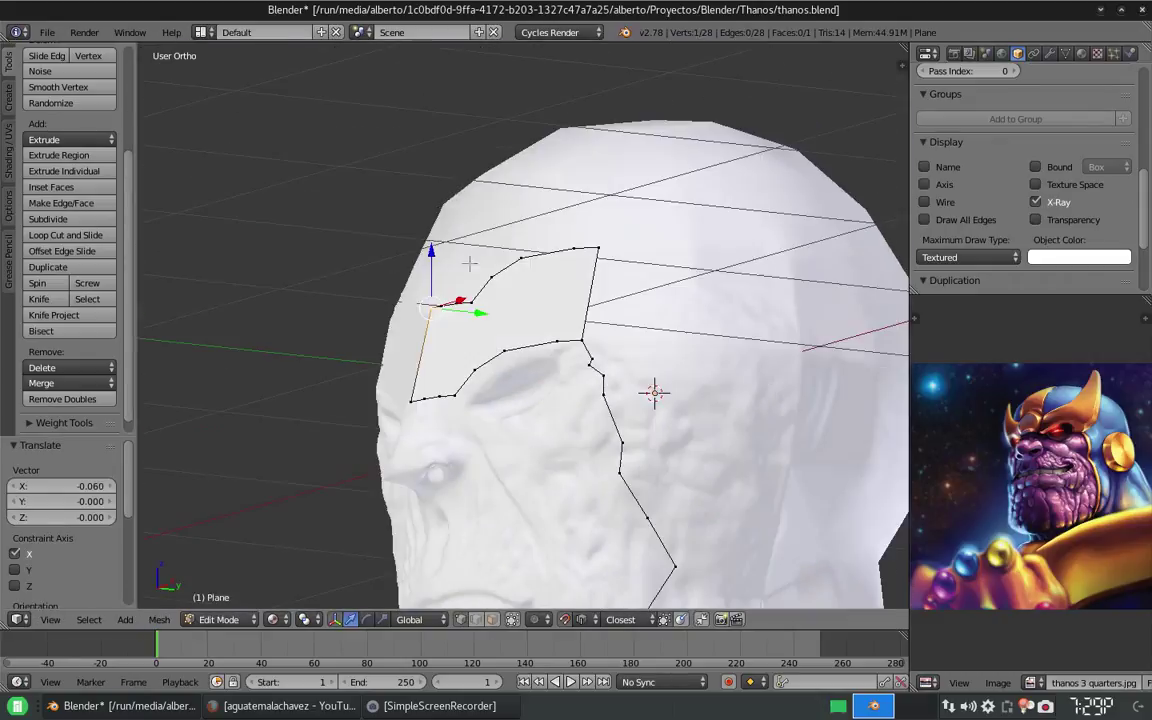
scroll(508, 279, down, 2)
Extrude the top edge further, slide a vertex along X, and return to the Mirror modifier settings.
key(e)
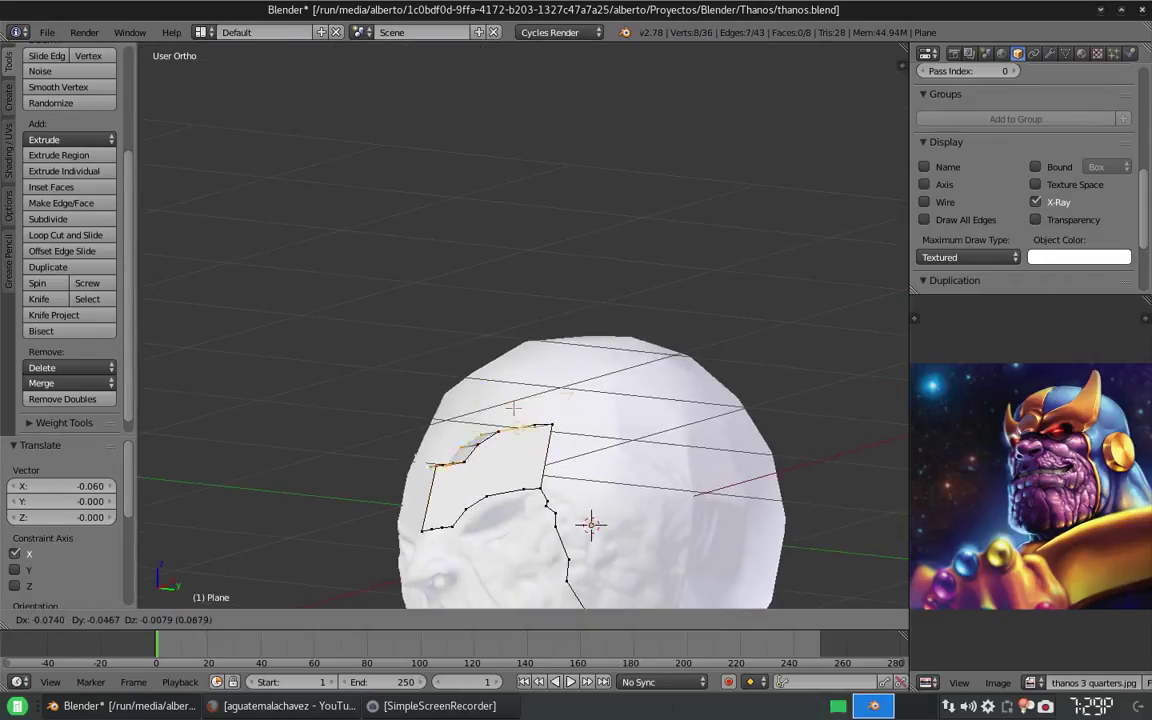
click(590, 524)
middle_drag(590, 524, 579, 455)
scroll(645, 347, up, 4)
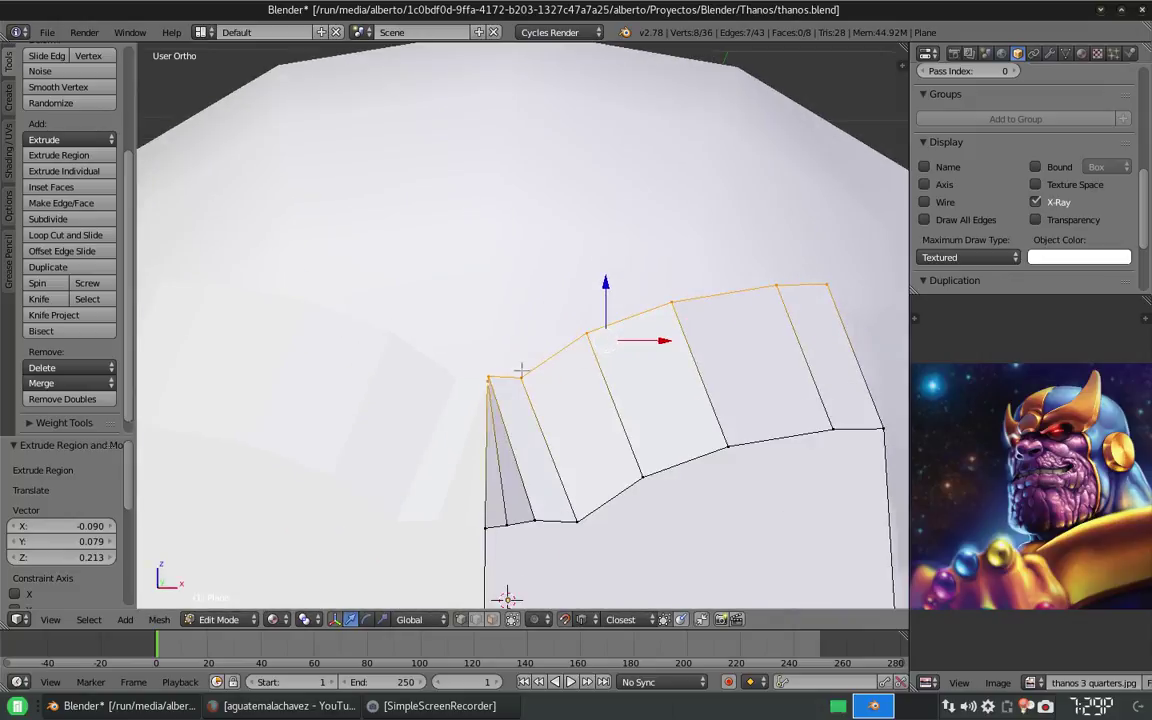
key(g)
key(x)
click(516, 402)
scroll(516, 402, up, 2)
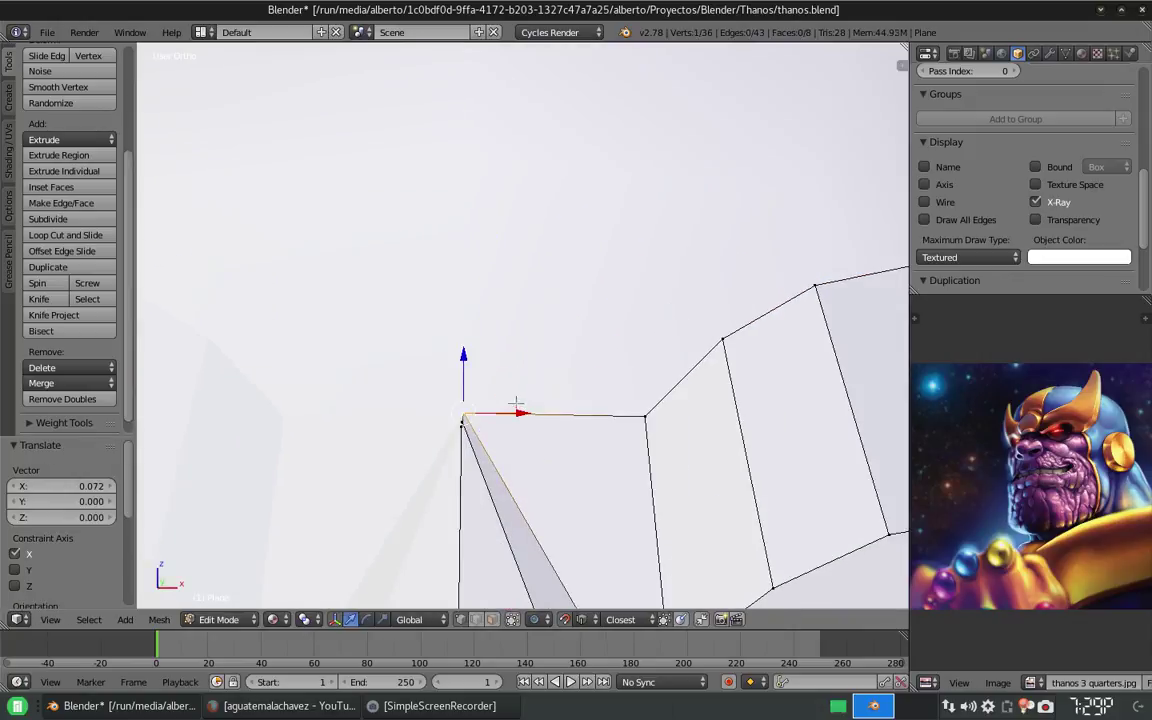
click(1049, 53)
Shift a vertex along X, then box-select the band's right-hand vertices and slide them sideways.
key(g)
key(x)
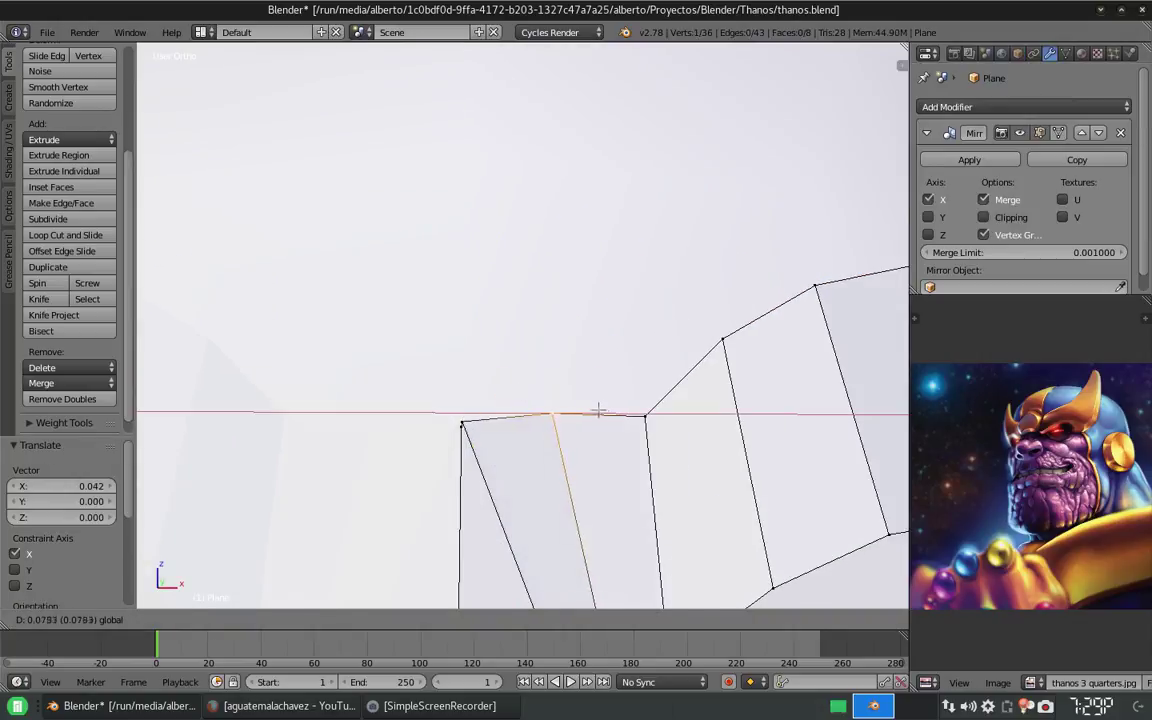
click(522, 416)
scroll(592, 313, down, 4)
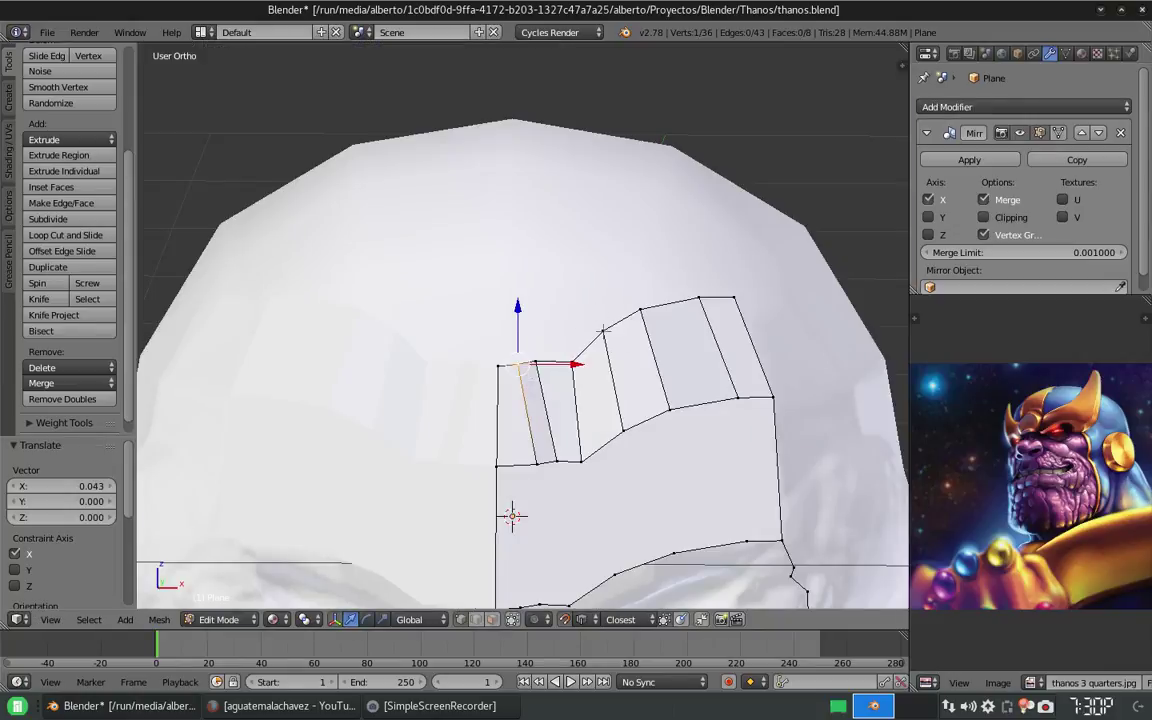
key(a)
drag(741, 343, 741, 343)
key(g)
key(x)
click(640, 342)
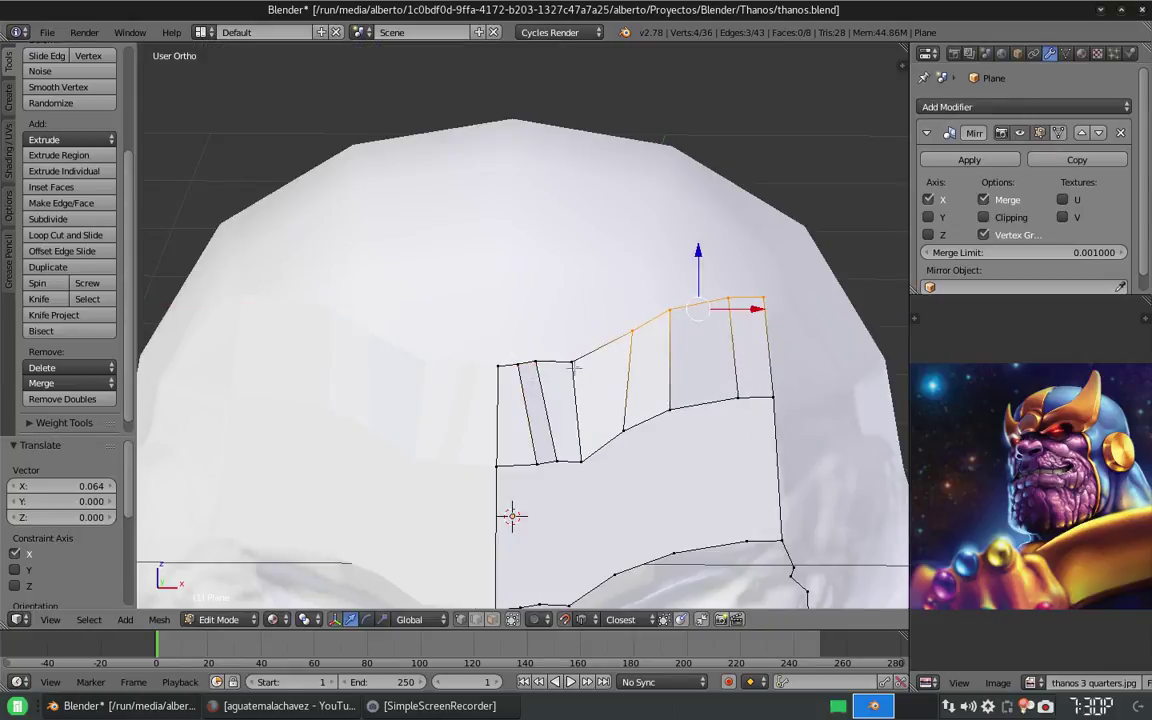
Make another X move, then select a top band vertex and shift it right along X.
key(g)
key(x)
click(607, 330)
right_click(536, 362)
key(g)
key(x)
click(523, 365)
Make two more X-axis adjustments to the band's vertices, then deselect everything.
key(g)
key(x)
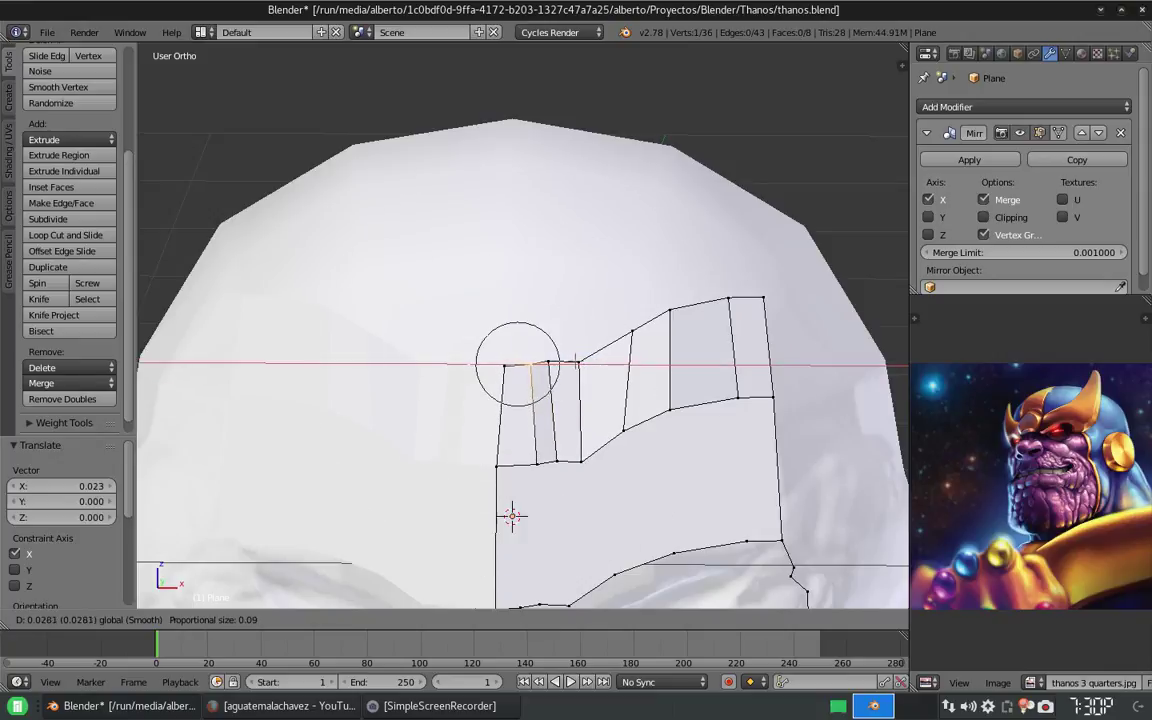
click(607, 340)
key(g)
key(x)
click(562, 362)
key(a)
scroll(562, 362, down, 3)
scroll(562, 362, up, 4)
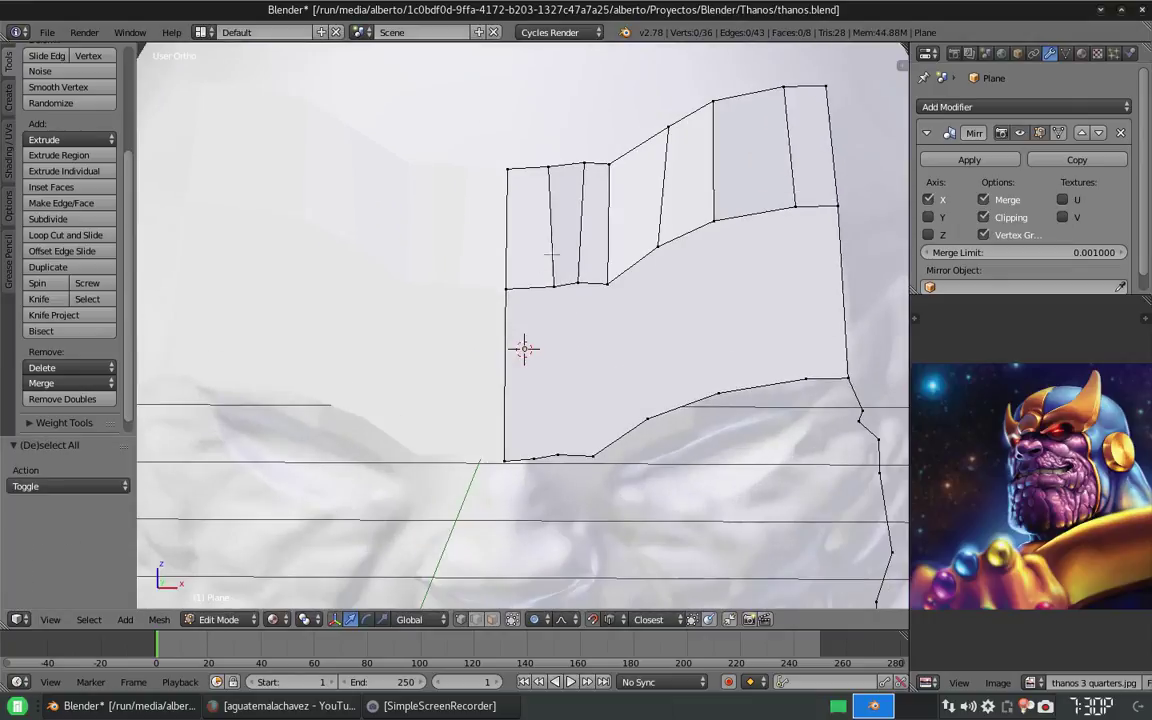
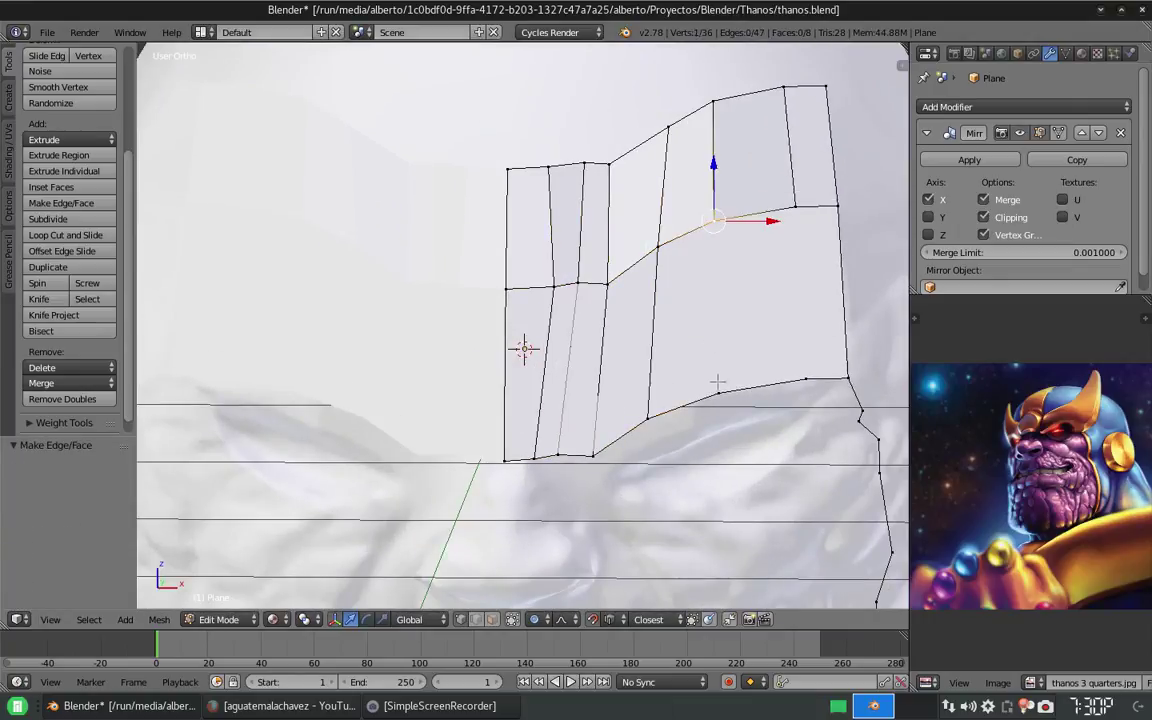
From a front view, extrude the selected brow edge upward.
scroll(800, 369, down, 3)
middle_drag(800, 369, 733, 279)
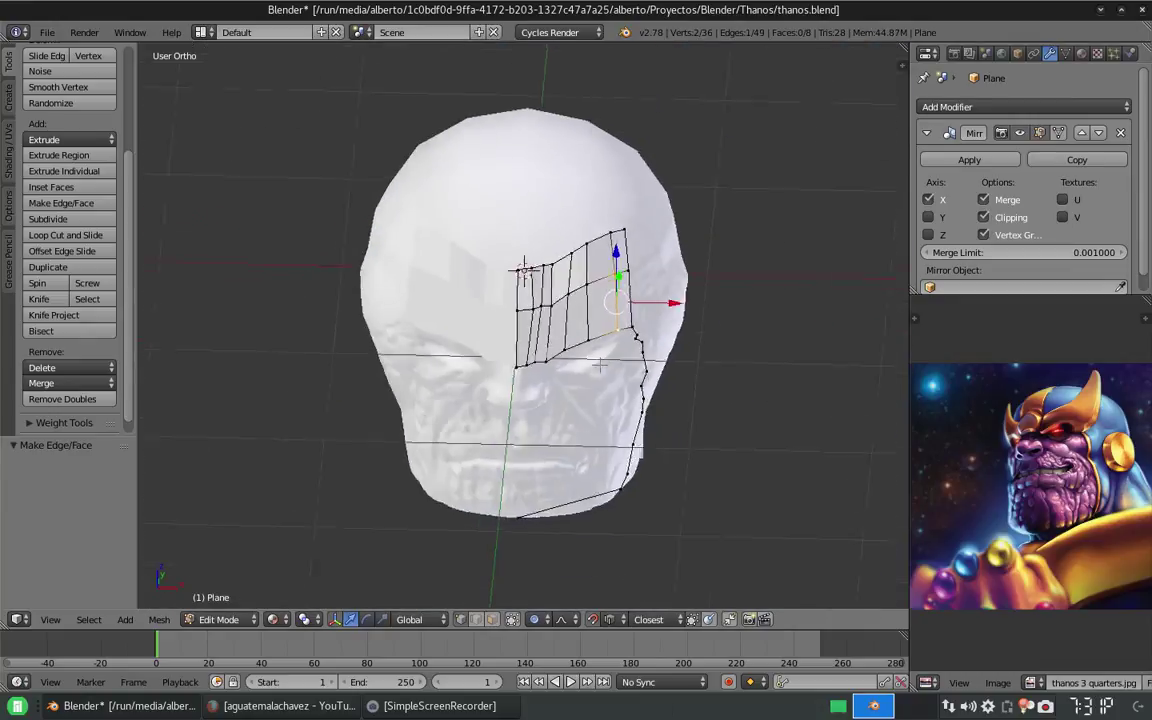
scroll(733, 279, up, 3)
scroll(766, 95, down, 3)
middle_drag(766, 95, 571, 397)
key(e)
click(636, 385)
scroll(572, 427, up, 2)
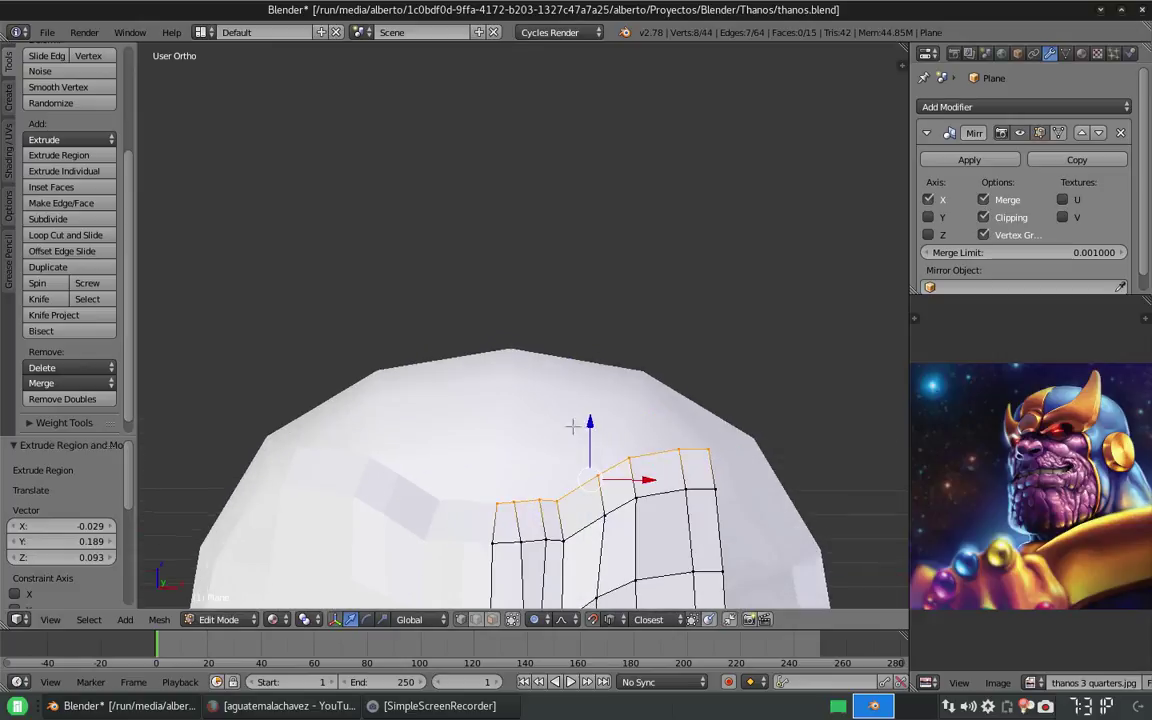
Move the new brow-edge vertices along Z to shape a raised peak.
key(g)
key(z)
click(510, 470)
key(g)
key(z)
click(530, 460)
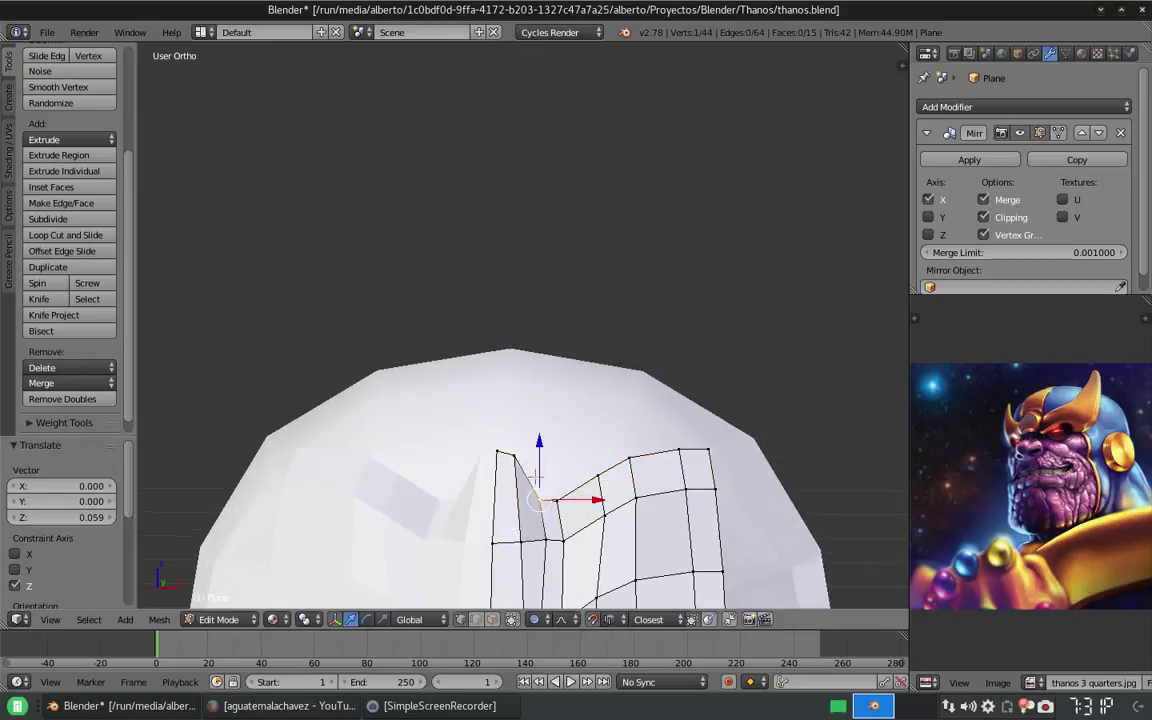
key(g)
key(z)
click(548, 435)
key(g)
key(z)
click(550, 430)
right_click(593, 432)
key(g)
key(z)
click(593, 432)
Deselect all, then extrude a new vertex from the jawline and move it out along X.
scroll(514, 442, down, 3)
mouse_move(514, 442)
middle_down()
mouse_move(573, 478)
mouse_move(437, 370)
mouse_move(227, 237)
middle_up()
key(a)
scroll(437, 370, up, 3)
scroll(437, 370, down, 5)
scroll(437, 370, up, 6)
scroll(557, 260, down, 3)
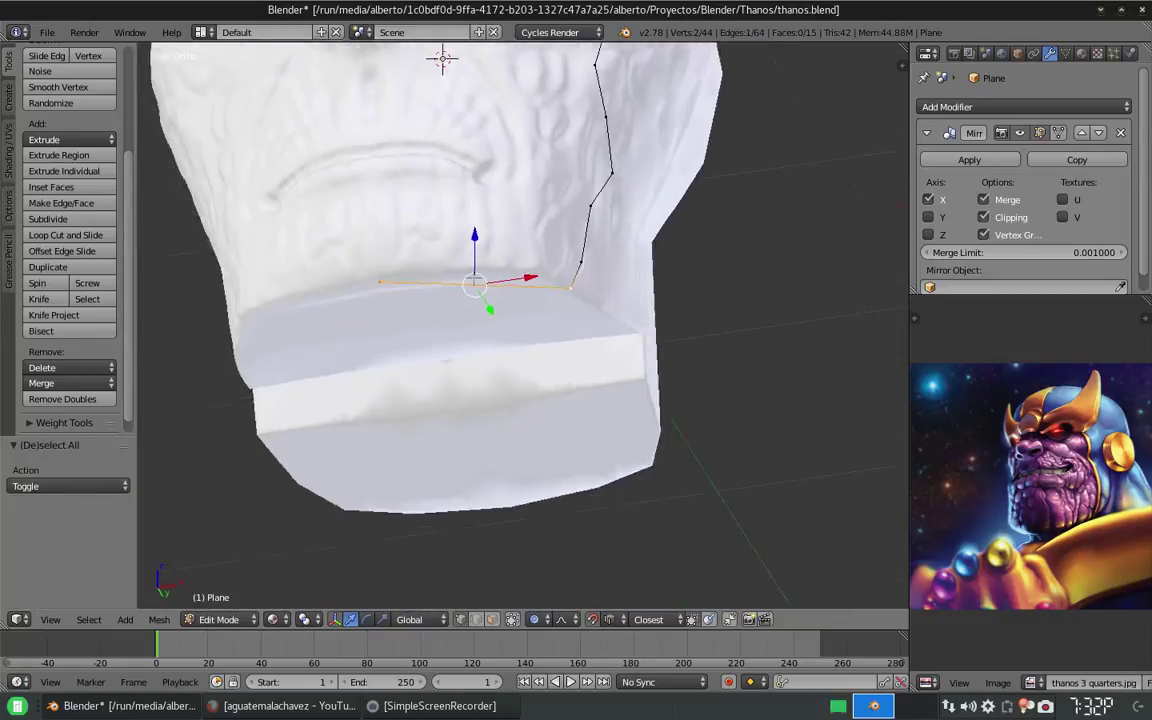
middle_drag(557, 260, 700, 230)
key(e)
click(787, 212)
middle_drag(787, 212, 560, 250)
right_click(477, 372)
key(g)
key(x)
click(815, 285)
Slide the jaw vertex along X until it sits near the centre line.
key(g)
key(x)
click(690, 330)
scroll(409, 321, up, 2)
key(g)
key(x)
click(400, 330)
middle_drag(400, 330, 336, 417)
scroll(336, 417, up, 3)
key(ctrl+r)
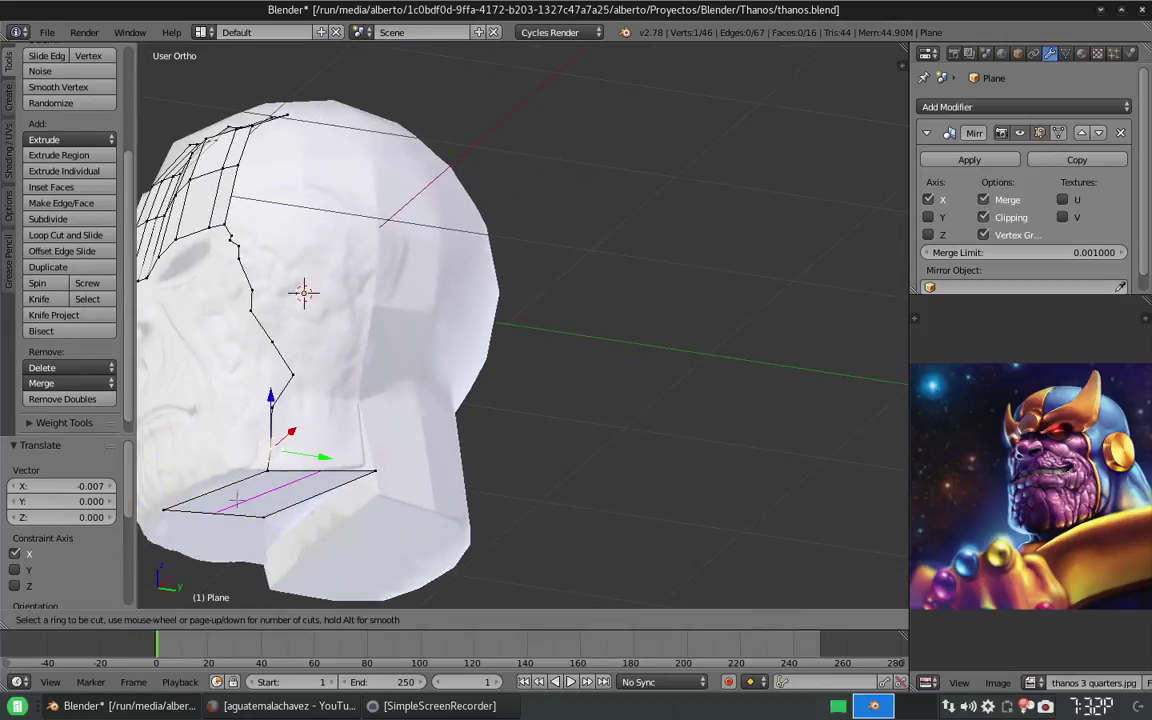
Add loop cuts across the jaw strip and fill a face from two vertices extruded off its corner.
click(236, 500)
right_click(270, 447)
key(e)
click(336, 447)
key(e)
click(369, 447)
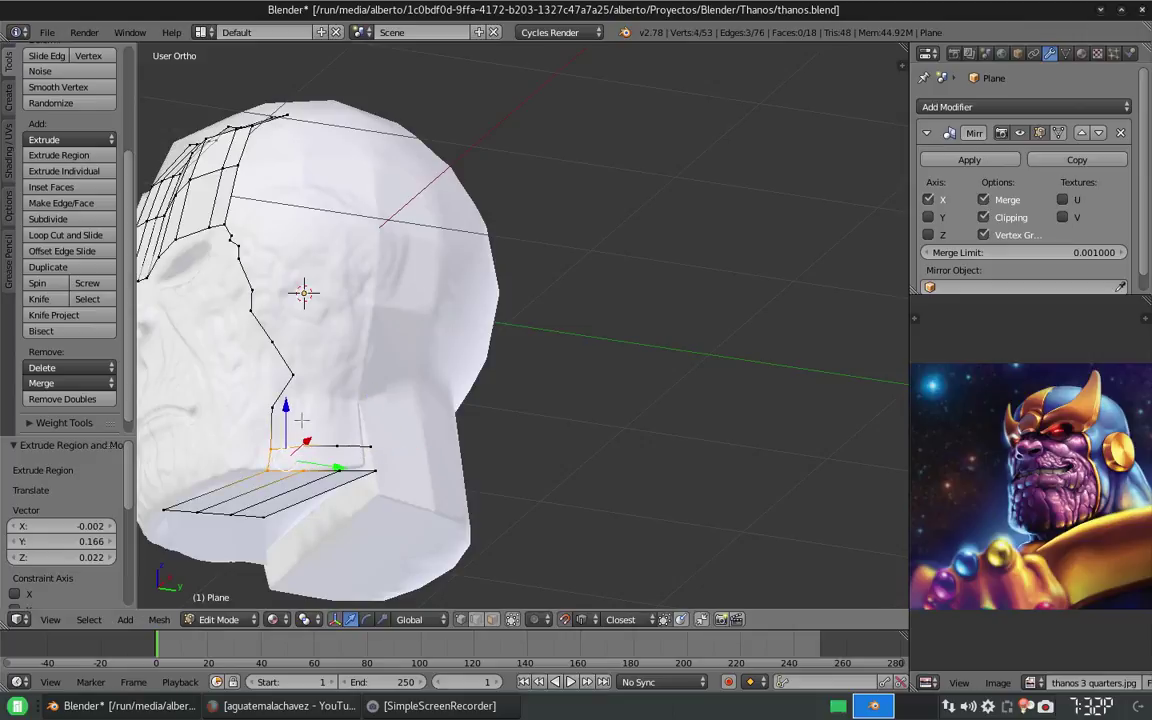
key(f)
right_click(336, 447)
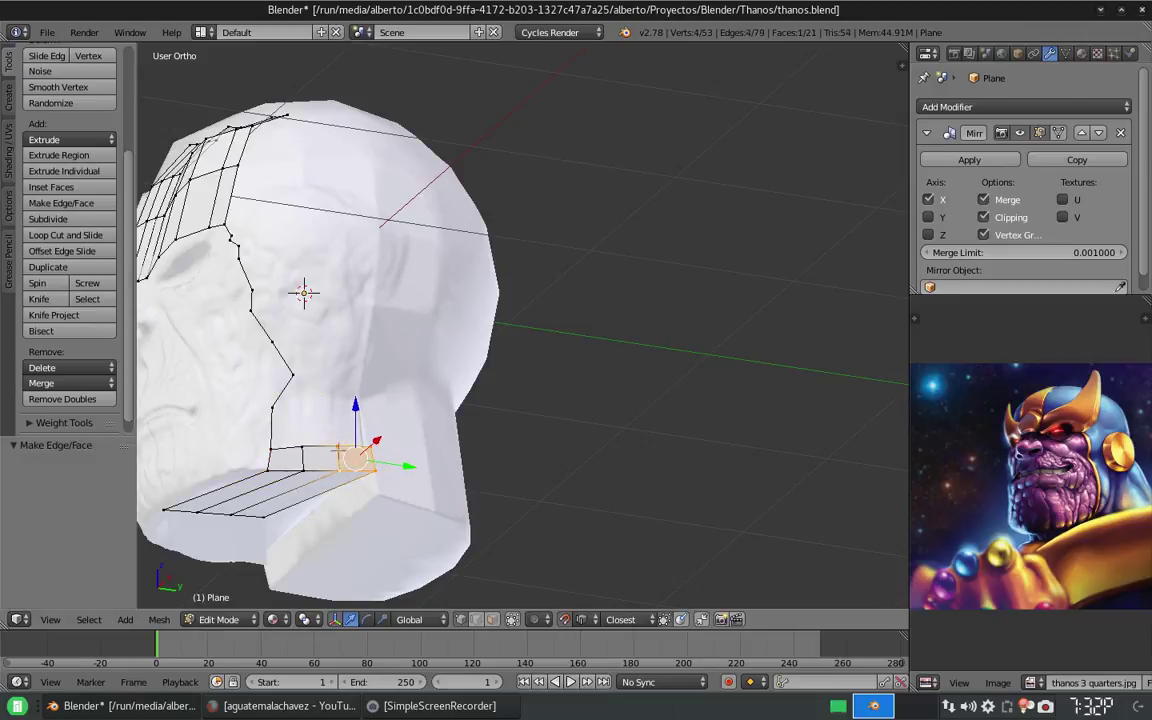
Extrude the first edge rows upward, merging each row end At First into the jaw and side outline.
key(e)
click(320, 410)
right_click(274, 412)
shift+right_click(272, 408)
key(alt+m)
click(308, 424)
key(e)
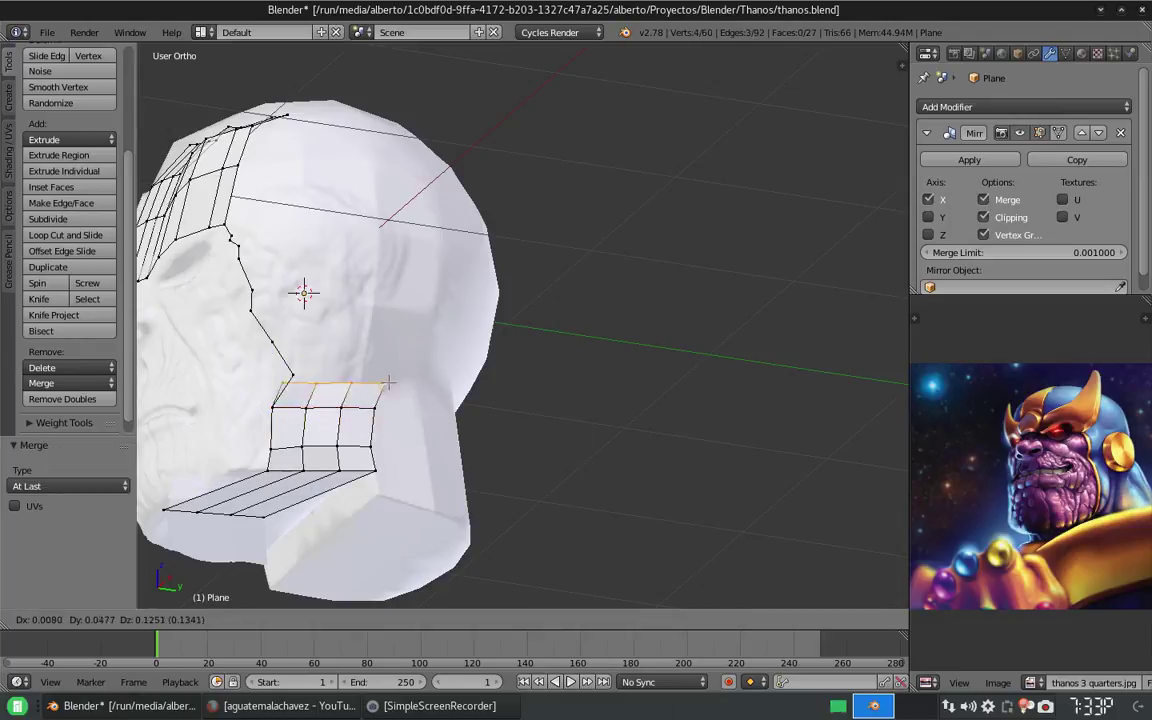
click(398, 370)
key(alt+m)
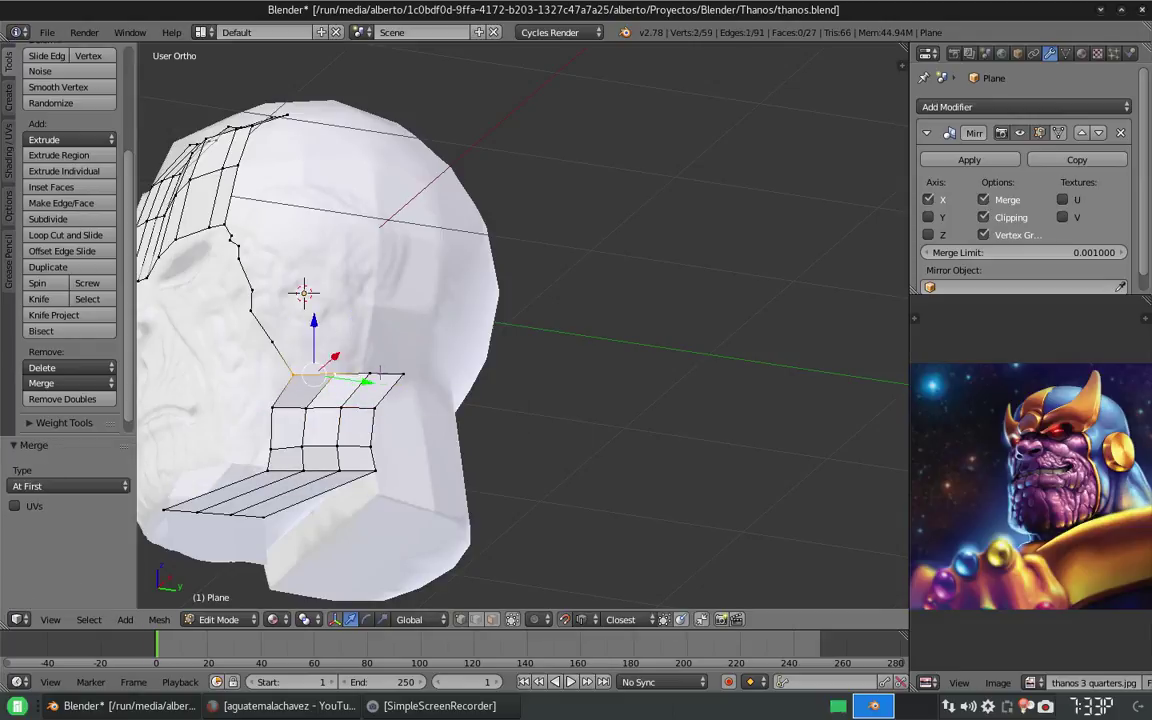
key(e)
click(320, 338)
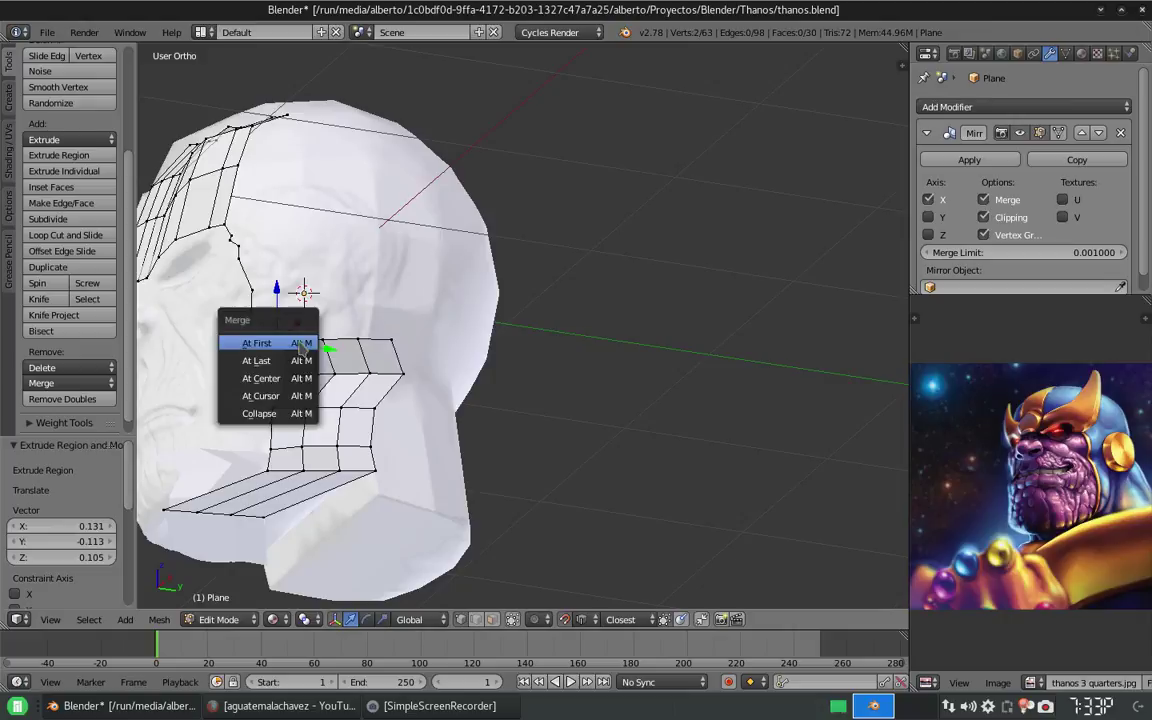
key(alt+m)
Continue extruding rows up the side of the head, merging each end into the outline.
key(e)
click(304, 292)
middle_drag(304, 292, 200, 285)
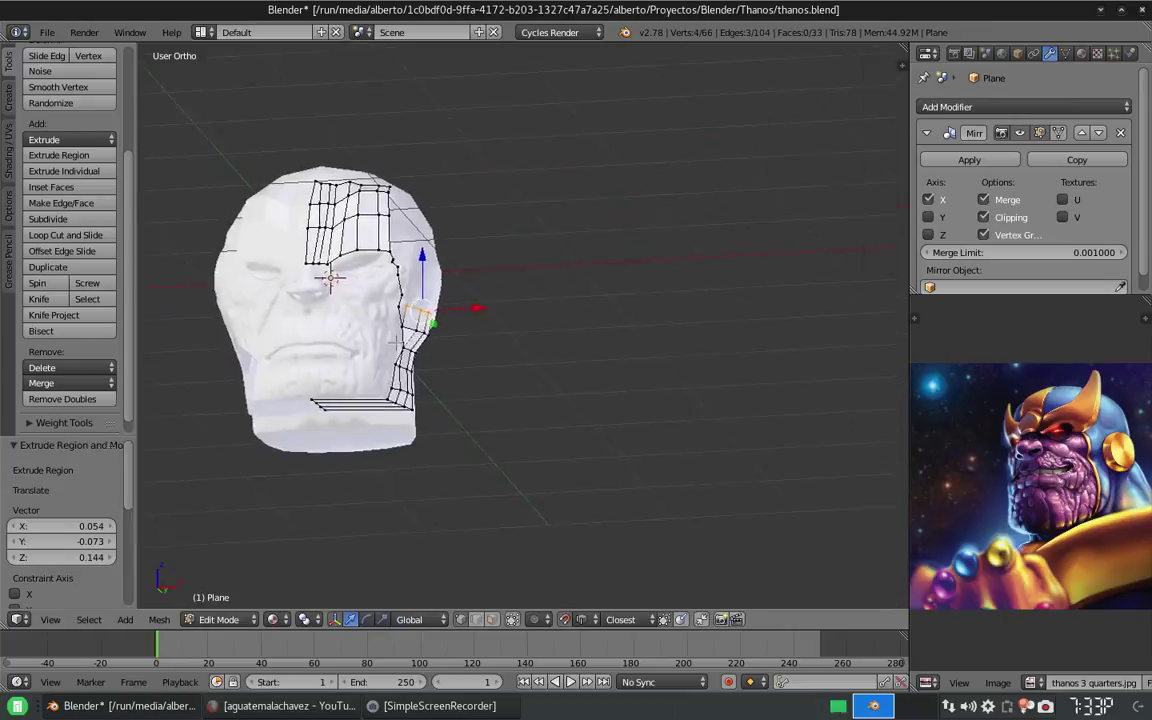
scroll(200, 285, up, 4)
key(alt+m)
key(e)
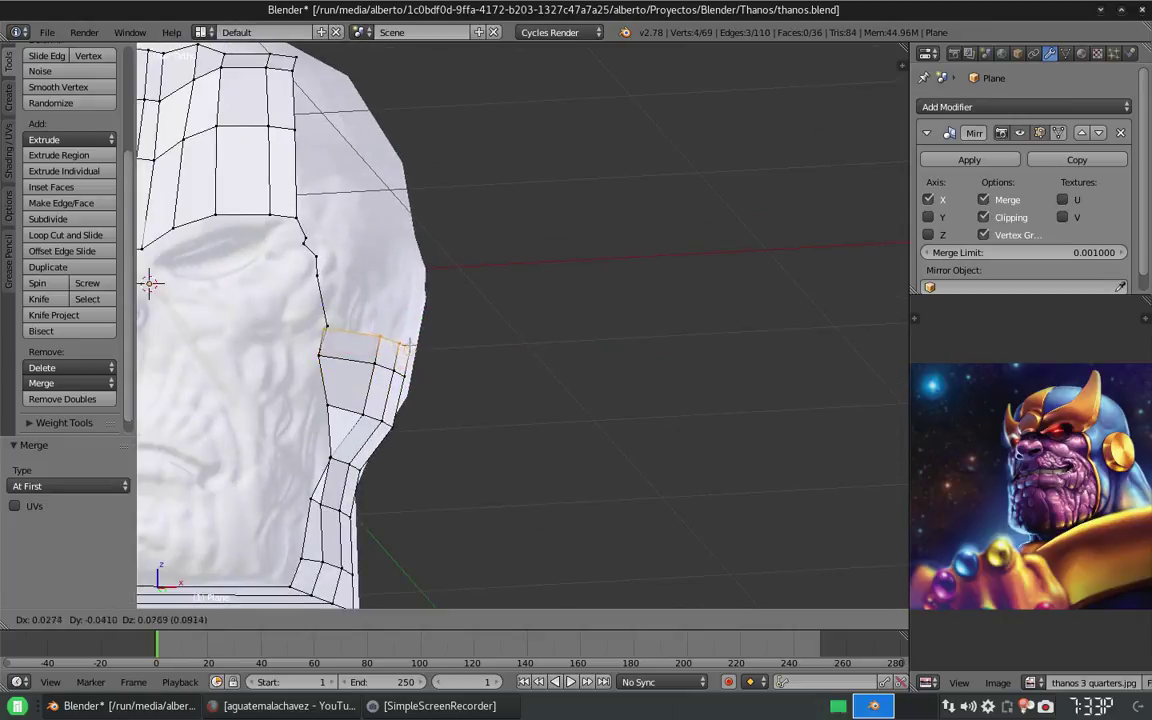
click(345, 320)
key(alt+m)
click(335, 322)
key(e)
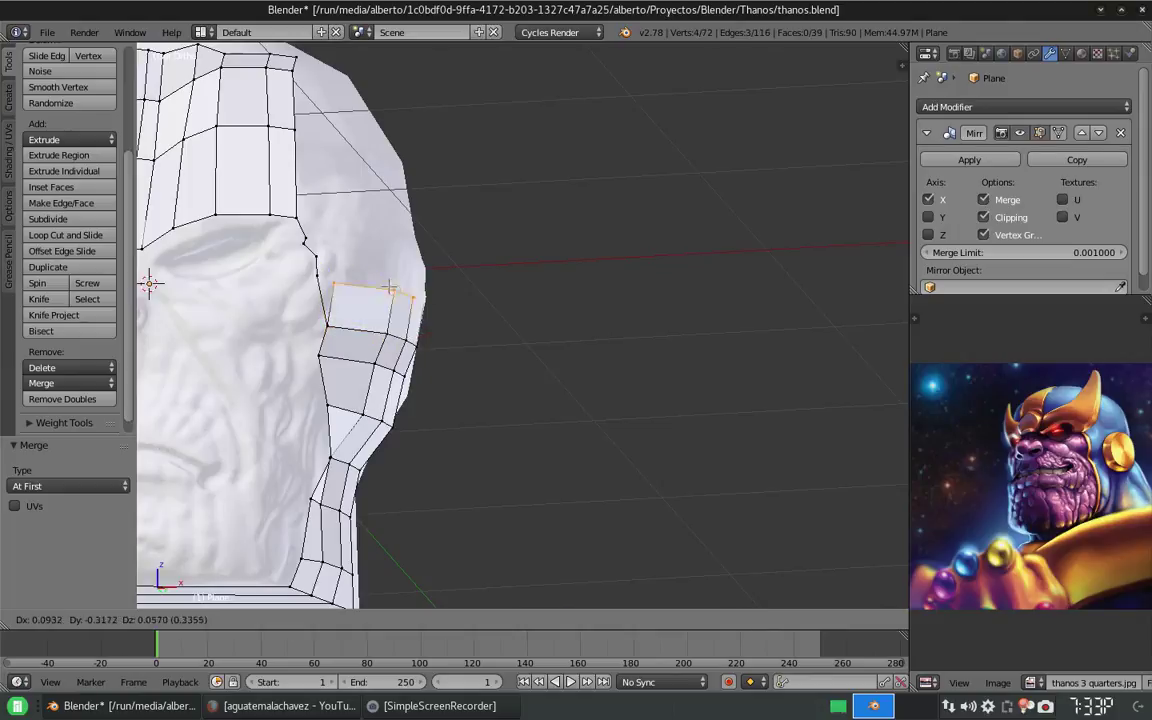
click(349, 272)
key(alt+m)
click(349, 272)
key(e)
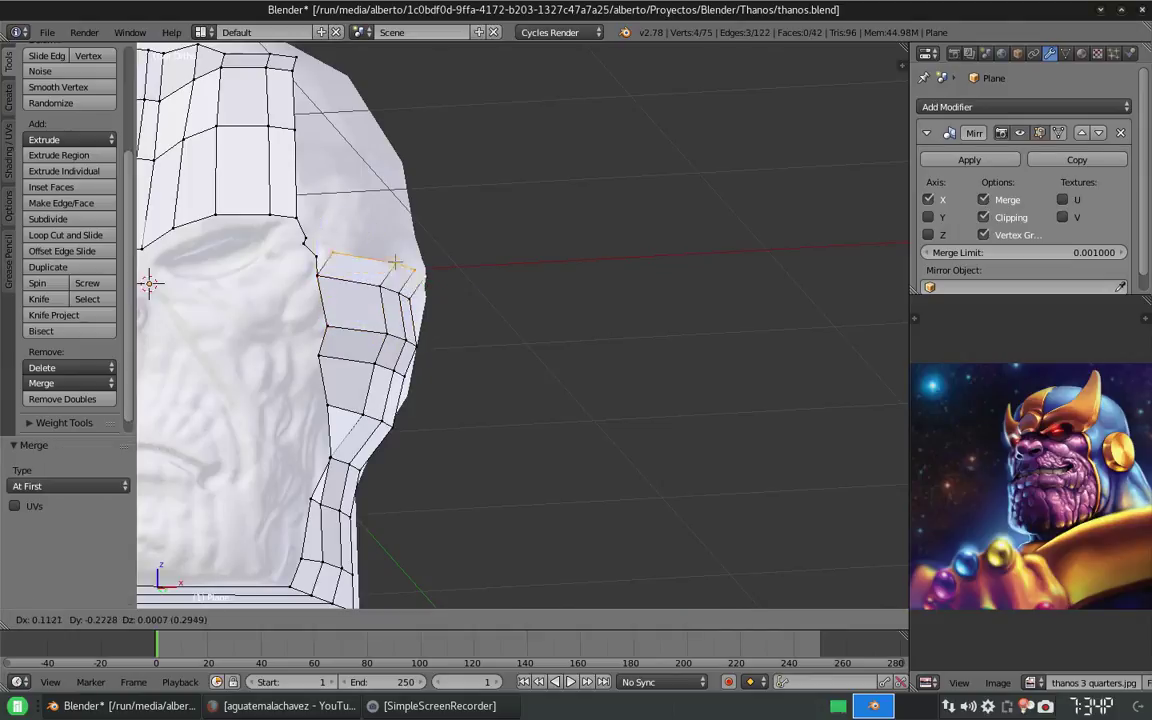
click(325, 248)
key(alt+m)
click(334, 265)
Extrude further rows into the temple area, merging their end vertices into the outline.
scroll(334, 265, down, 3)
mouse_move(334, 265)
middle_down()
mouse_move(589, 298)
mouse_move(347, 329)
middle_up()
scroll(589, 298, up, 3)
scroll(347, 329, up, 3)
key(e)
click(438, 378)
key(alt+m)
click(438, 376)
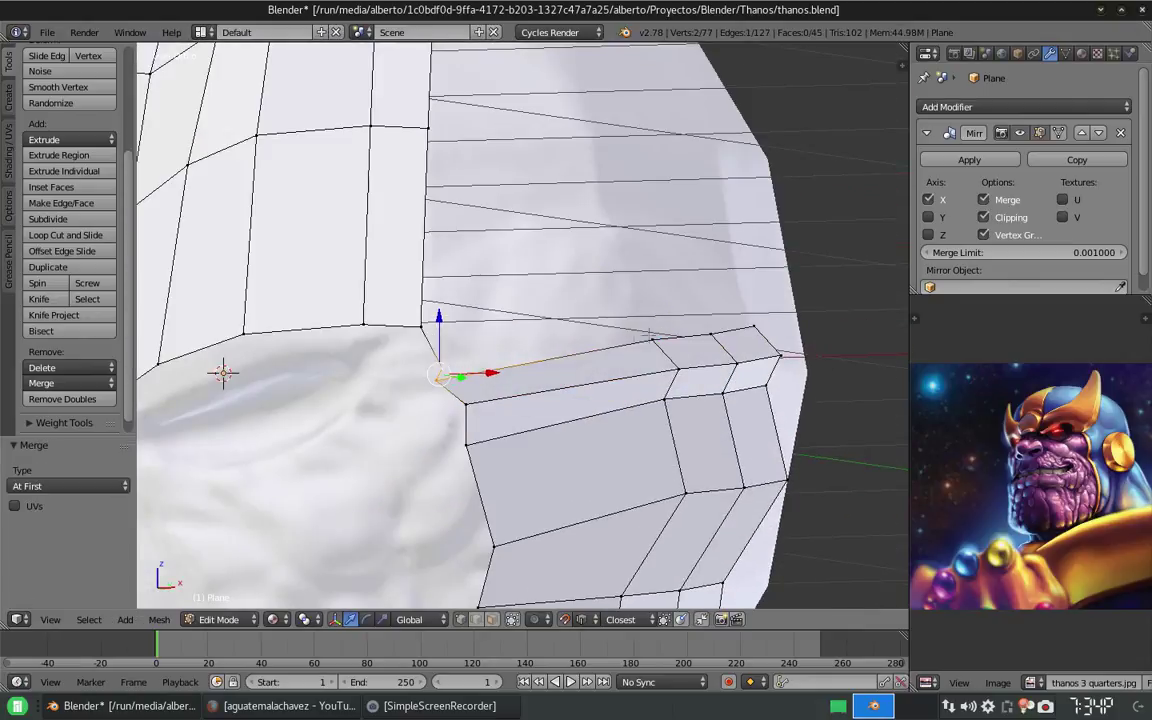
key(e)
click(438, 368)
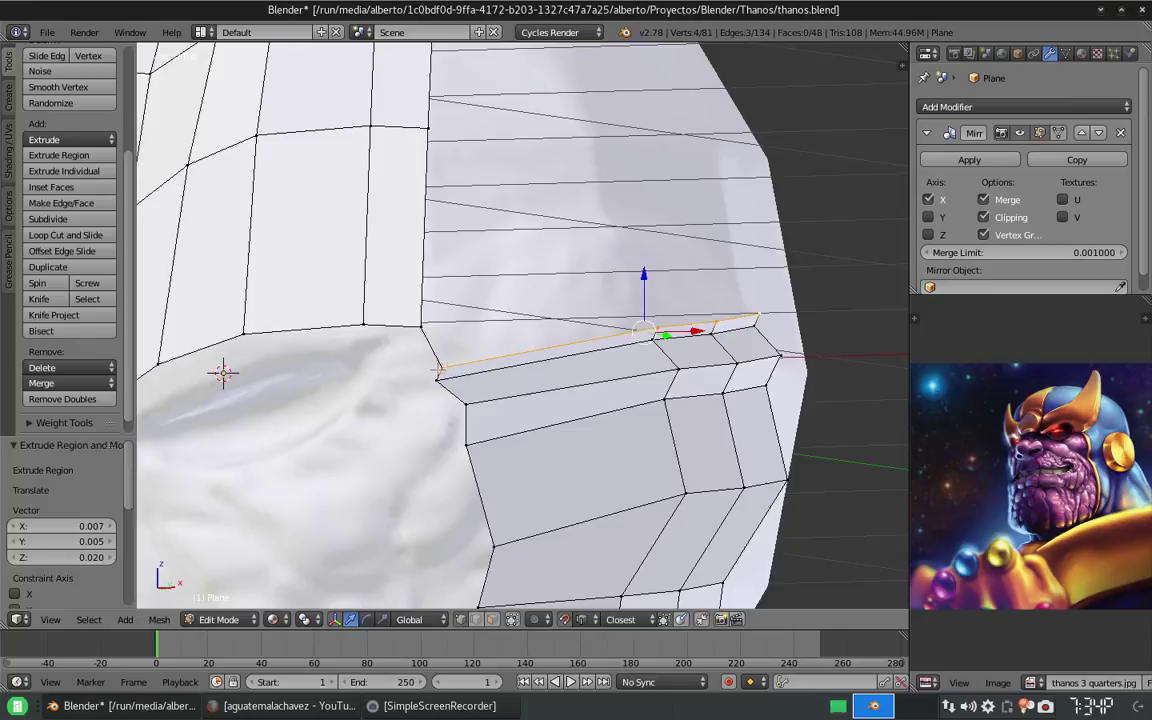
key(alt+m)
click(440, 370)
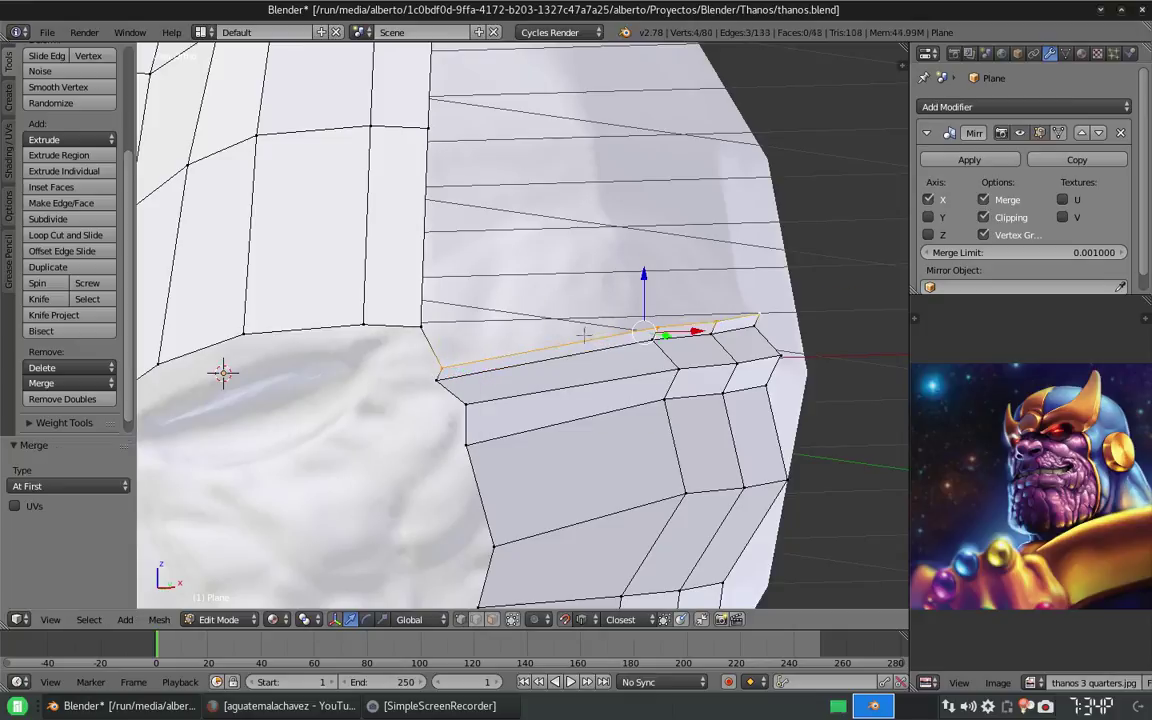
key(e)
click(566, 284)
key(alt+m)
click(410, 327)
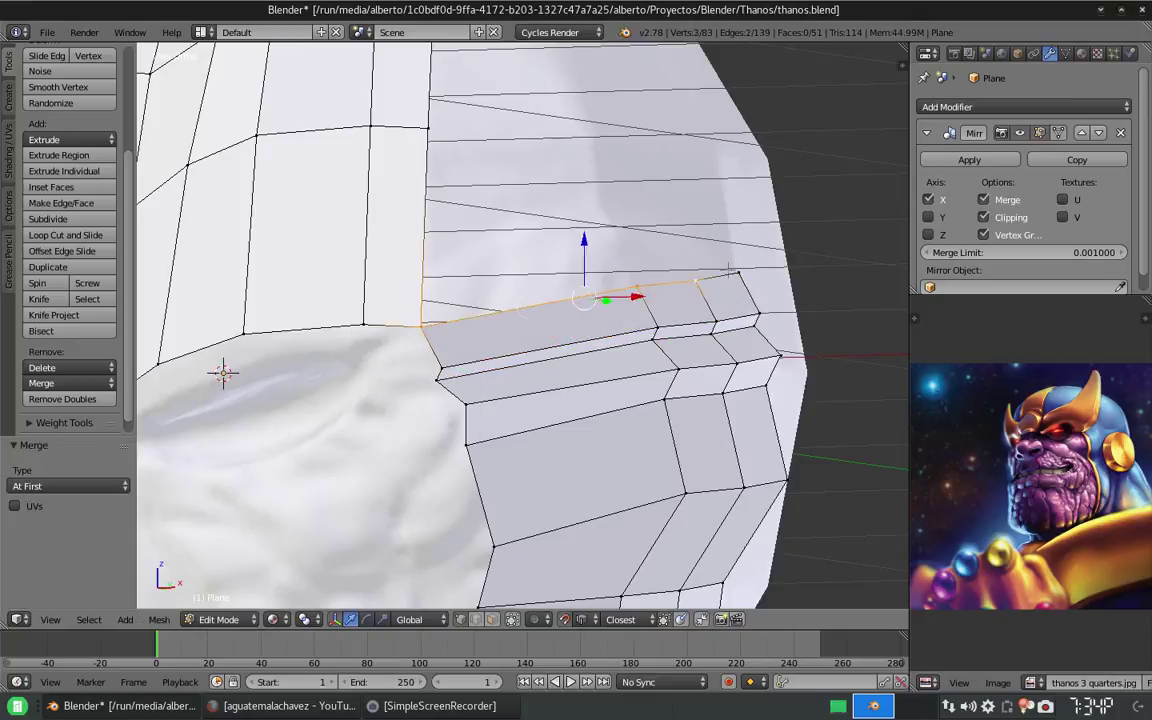
Extrude the final rows over the temple toward the crown and merge their end vertices.
scroll(707, 277, down, 4)
key(e)
click(620, 304)
scroll(620, 304, up, 3)
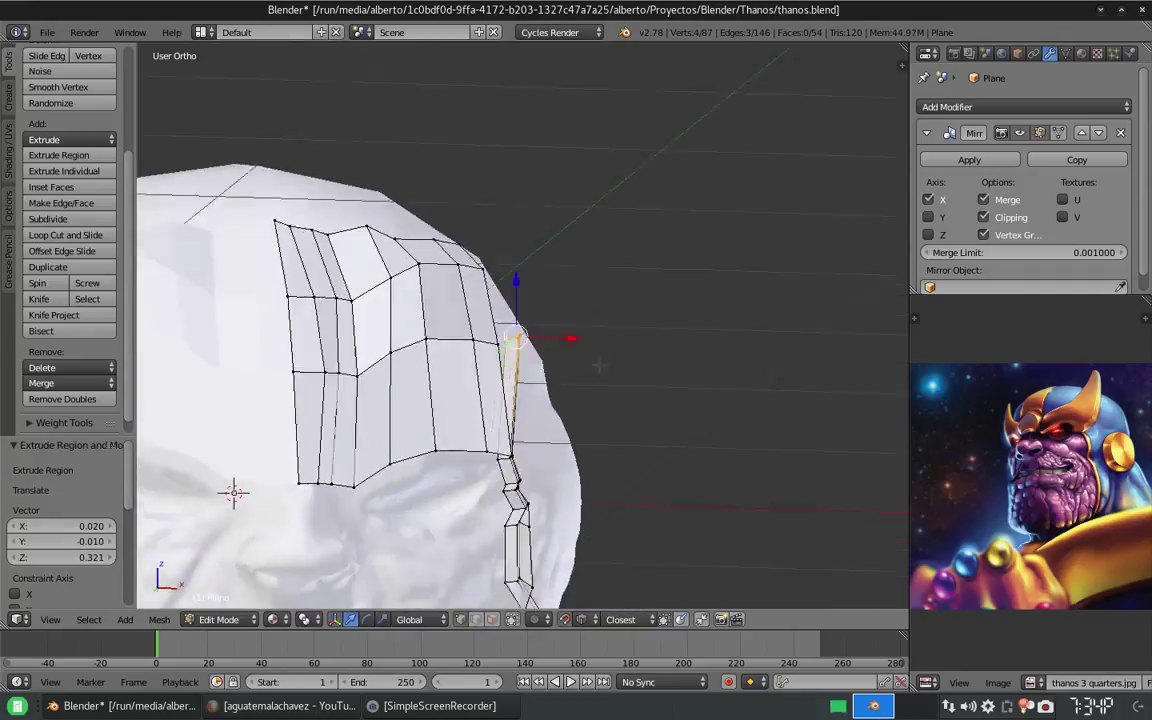
scroll(620, 304, up, 2)
key(alt+m)
click(505, 344)
scroll(646, 322, down, 3)
middle_drag(646, 322, 560, 300)
key(e)
click(631, 150)
key(alt+m)
click(510, 258)
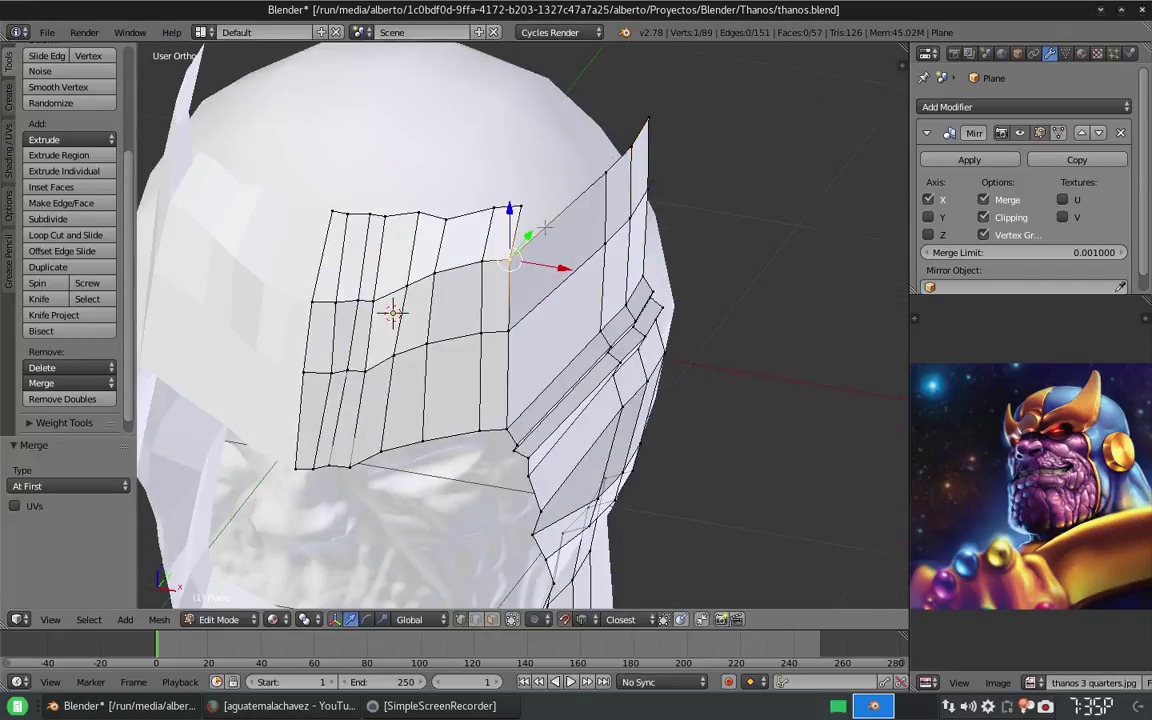
Extrude the top brow edges upward twice and fill a face across the gap.
middle_drag(510, 258, 600, 300)
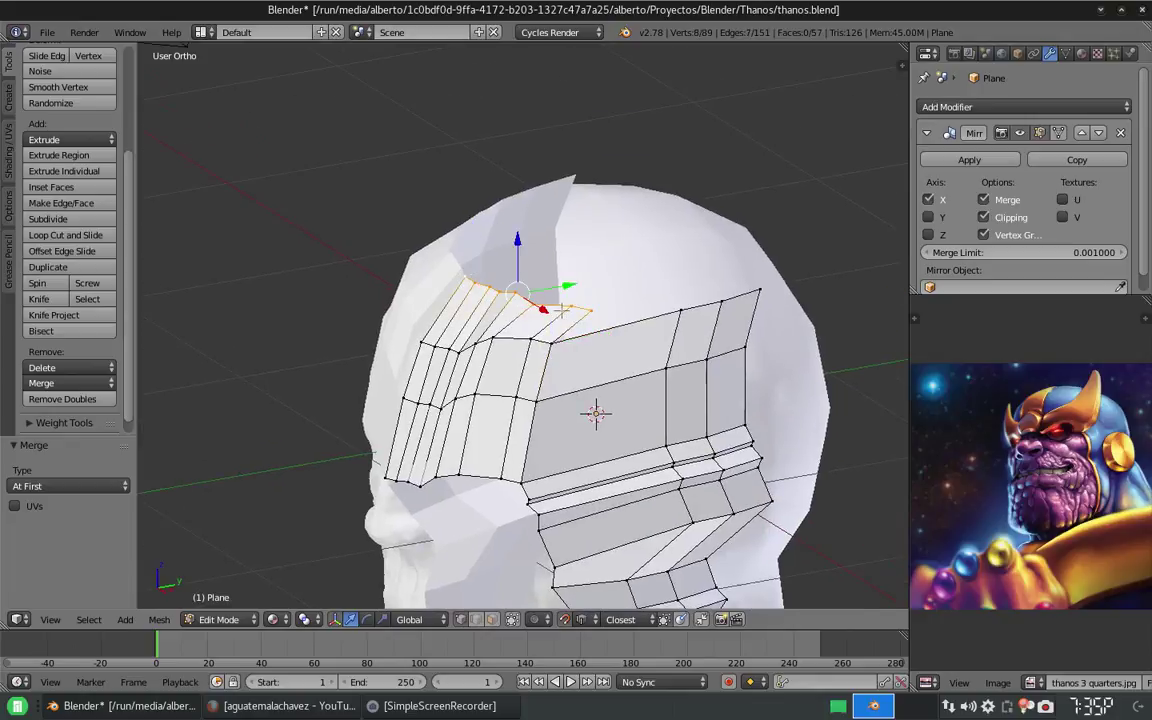
key(e)
click(663, 277)
right_click(651, 285)
key(a)
key(e)
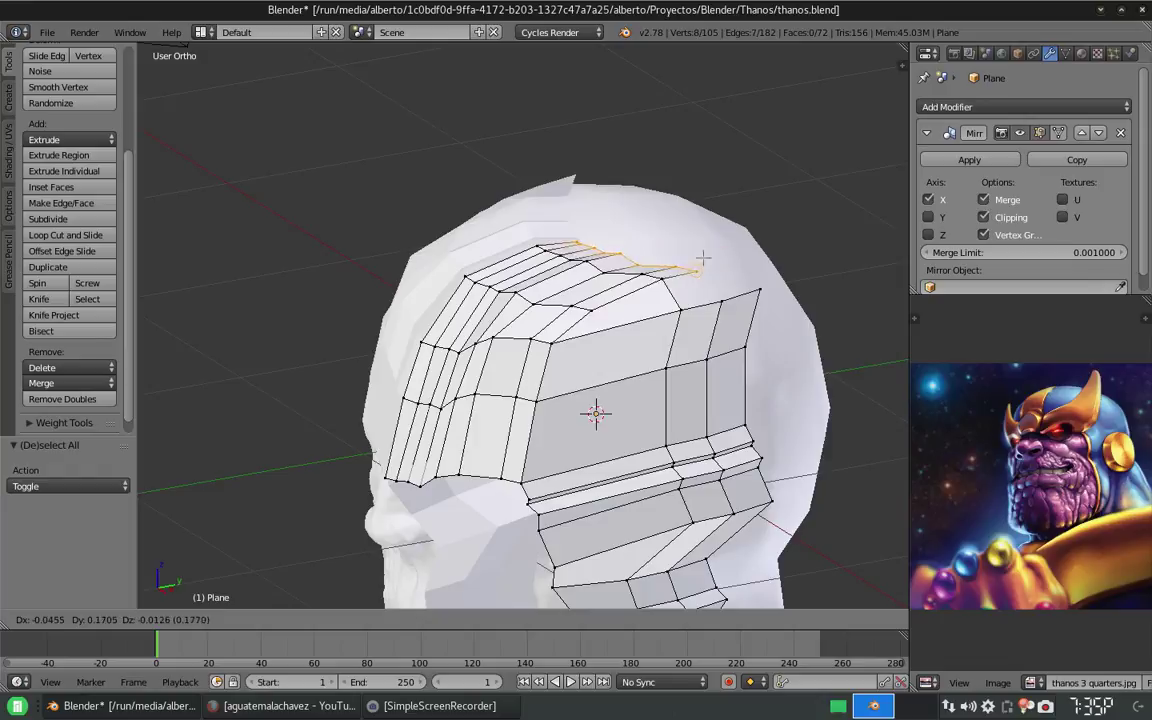
click(703, 254)
key(f)
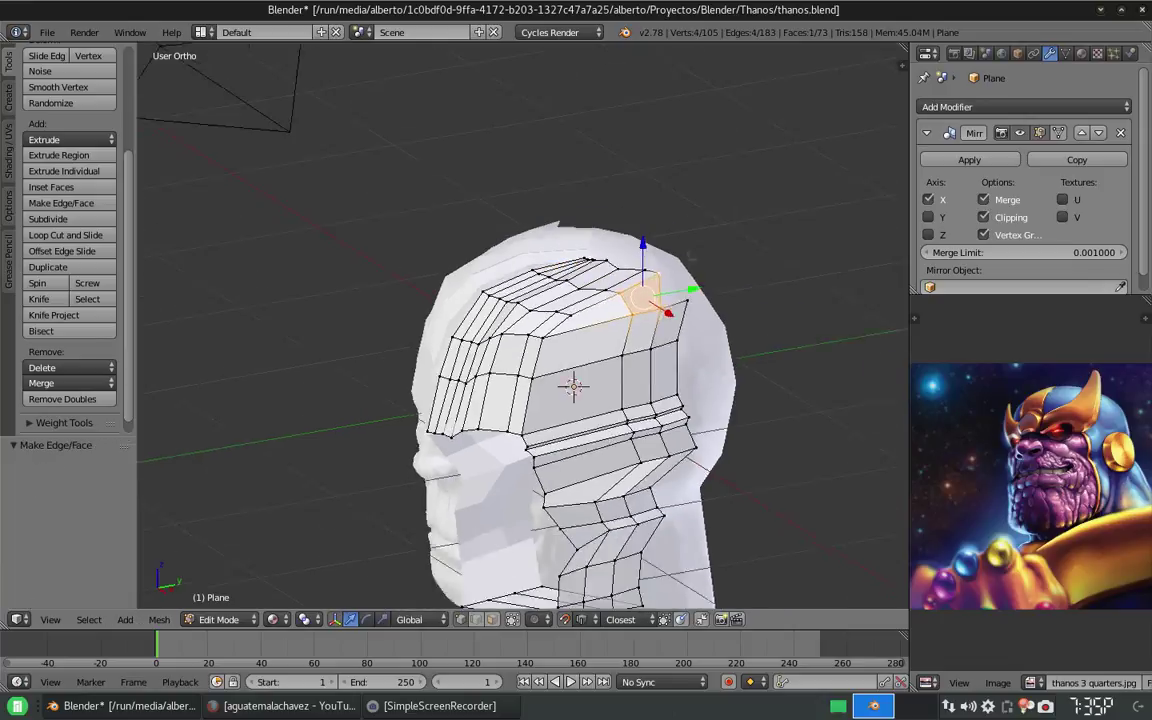
Shift the new top vertices sideways to start shaping the horn.
middle_drag(718, 264, 600, 360)
scroll(600, 360, up, 4)
right_click(521, 353)
drag(566, 374, 578, 378)
middle_drag(578, 378, 382, 407)
drag(254, 428, 347, 430)
Nudge another vertex back and forth along X to push out a horn tip.
right_click(408, 421)
drag(411, 386, 497, 381)
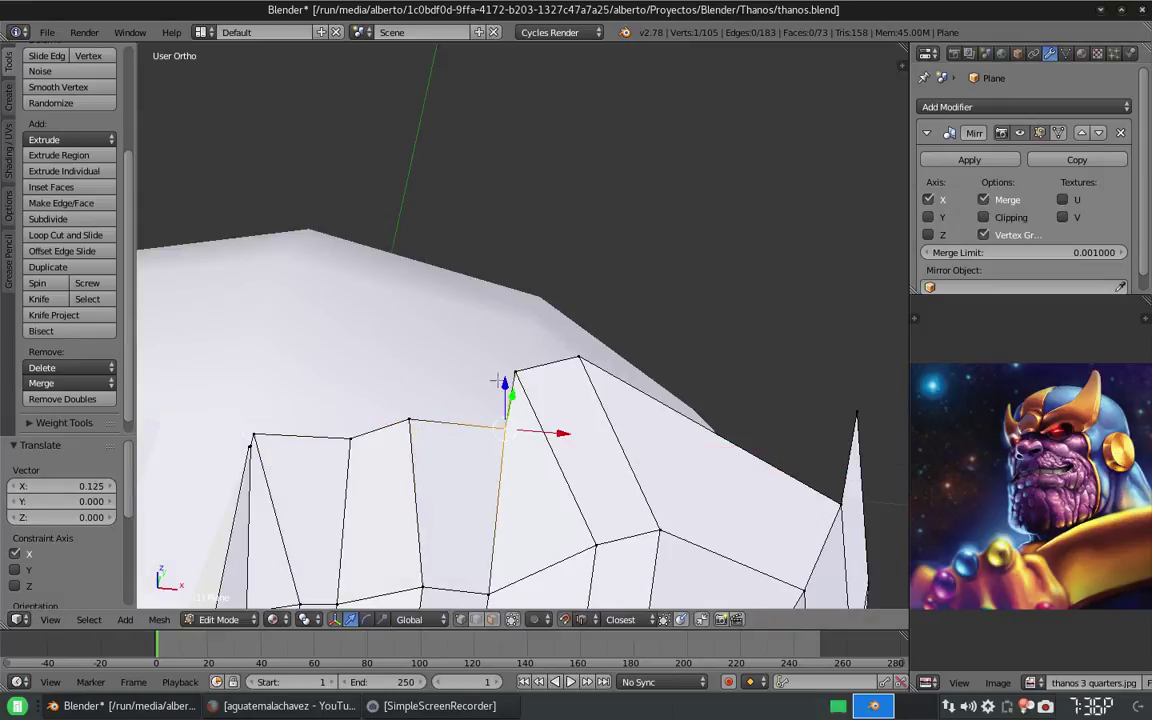
middle_drag(497, 381, 600, 470)
drag(650, 492, 630, 492)
mouse_move(630, 492)
middle_down()
mouse_move(508, 504)
mouse_move(492, 490)
middle_up()
drag(520, 480, 411, 504)
middle_drag(411, 504, 568, 318)
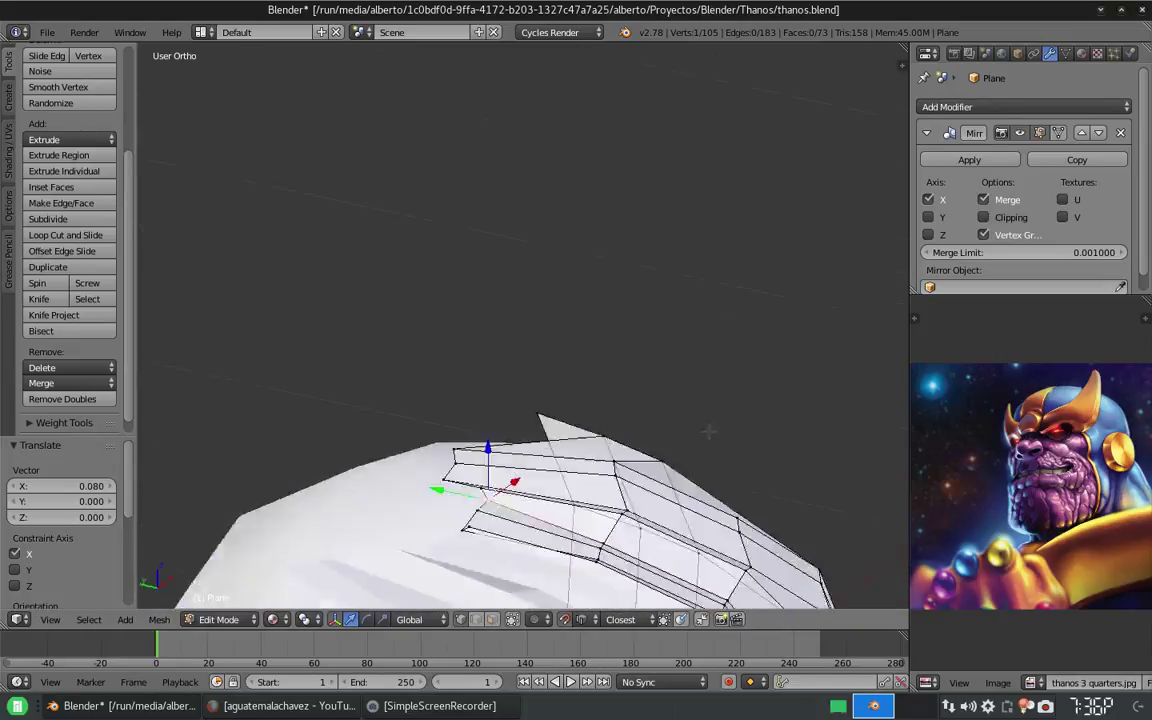
drag(535, 301, 492, 318)
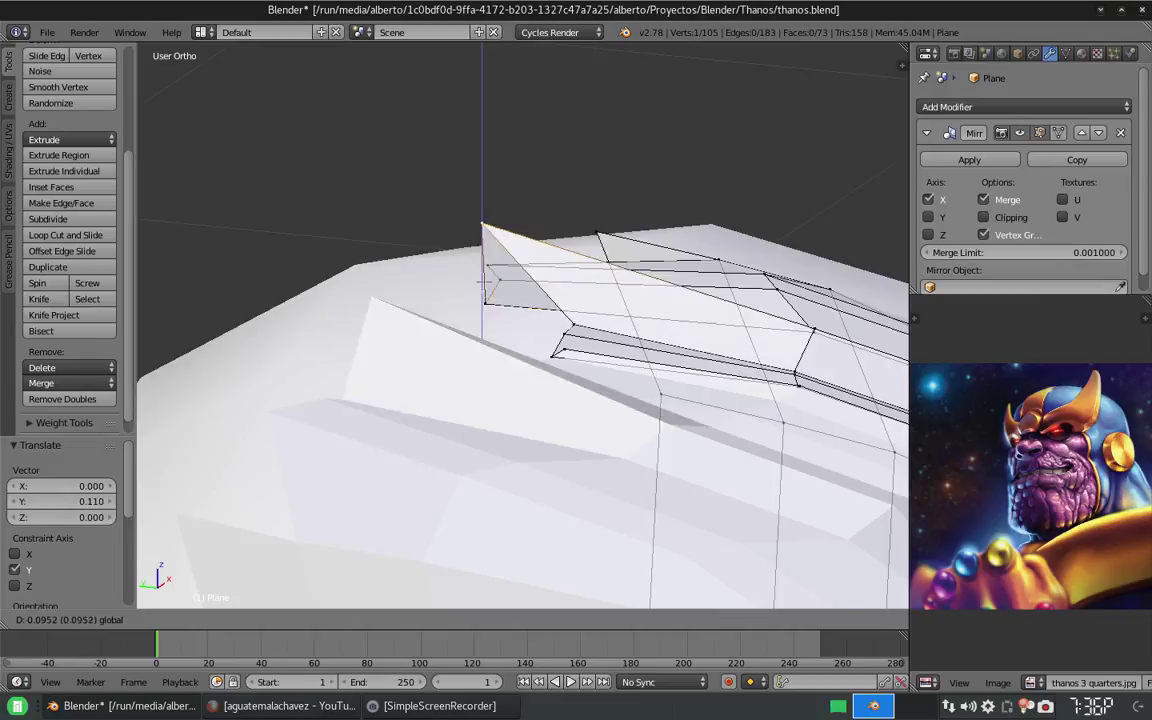
Move the selected brow edge along the Y axis.
middle_drag(503, 179, 540, 140)
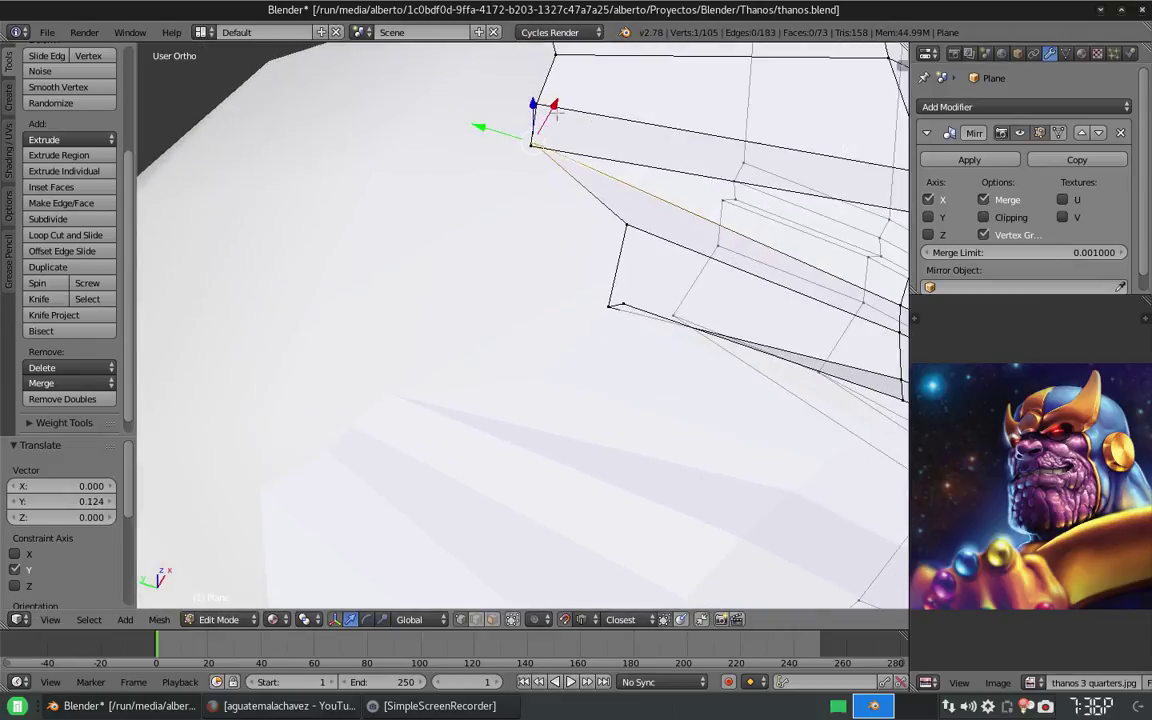
key(g)
click(630, 218)
key(g)
key(x)
key(y)
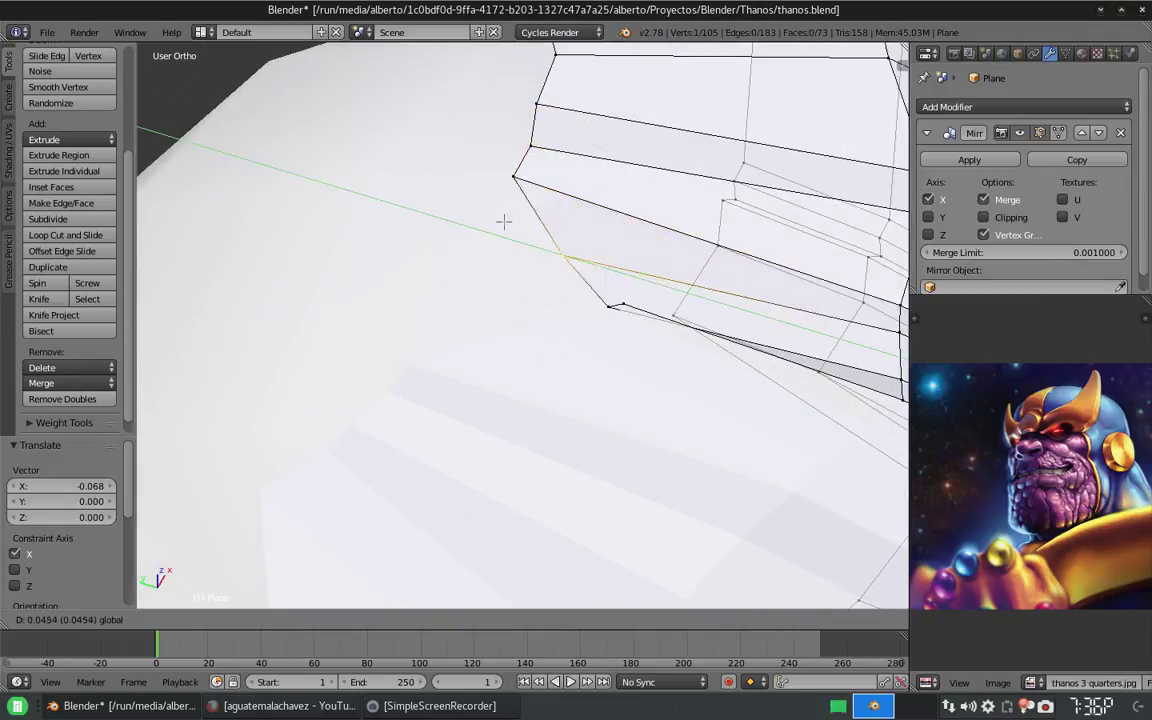
click(540, 227)
Reposition the selected vertex with two free moves.
middle_drag(540, 227, 590, 210)
key(g)
click(590, 257)
key(g)
click(520, 285)
mouse_move(520, 285)
middle_down()
mouse_move(530, 320)
mouse_move(519, 342)
mouse_move(500, 220)
middle_up()
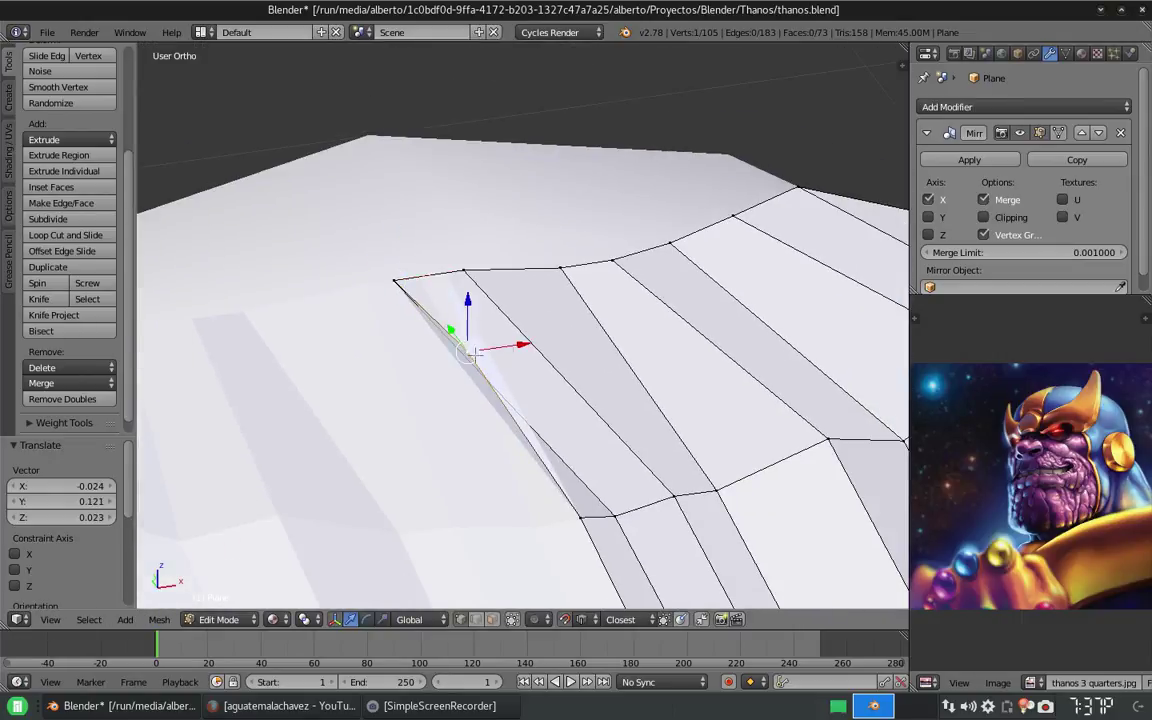
Add a centred loop cut across the horn, merge vertices and delete a stray one.
key(ctrl+r)
click(465, 352)
right_click(465, 352)
key(alt+m)
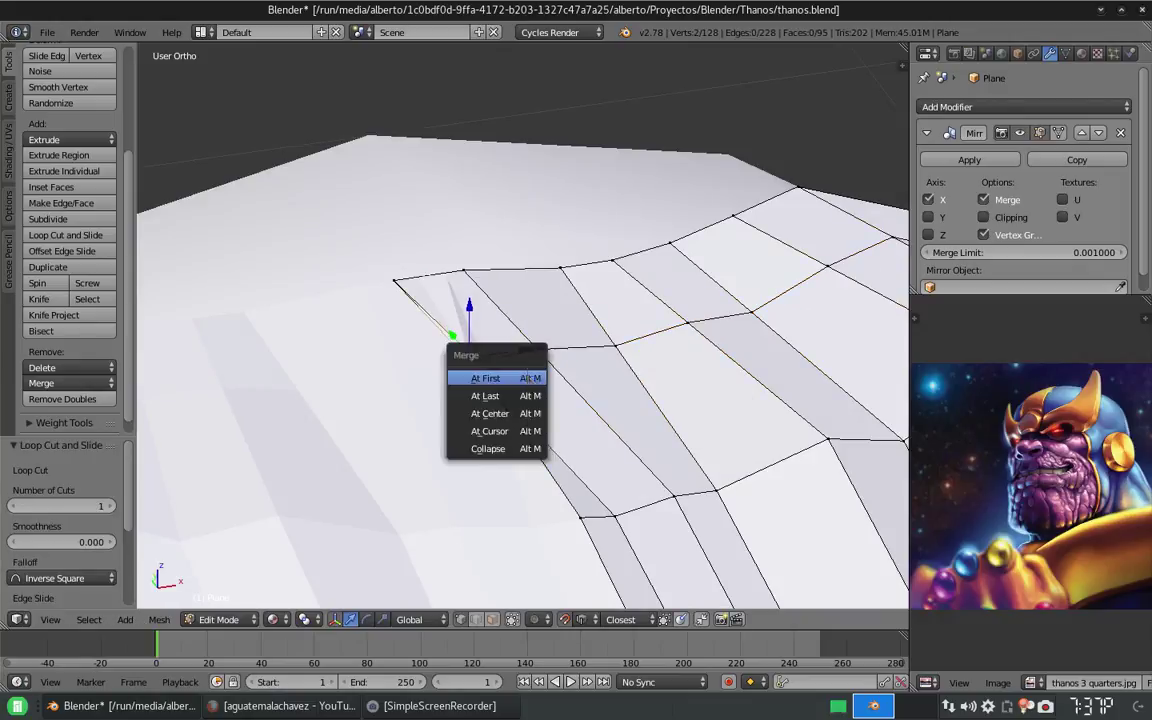
click(527, 378)
key(x)
click(527, 378)
mouse_move(527, 378)
middle_down()
mouse_move(632, 481)
mouse_move(537, 335)
middle_up()
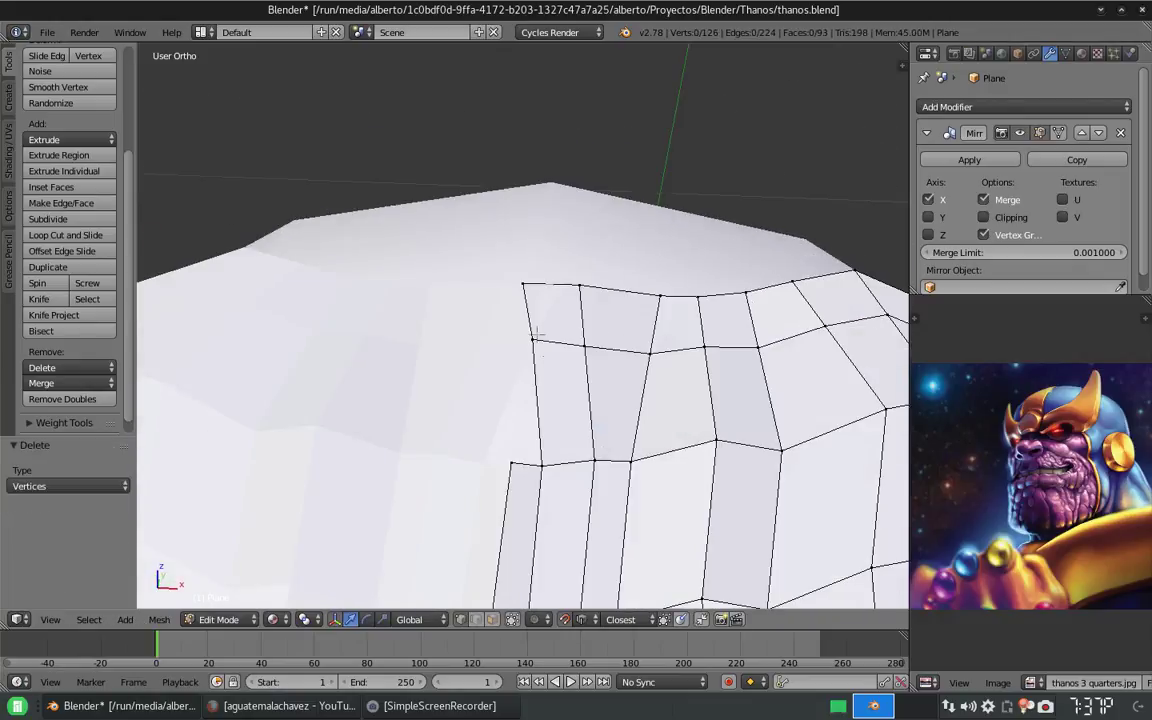
Slide the merged vertex along the X axis into place.
key(g)
key(x)
click(540, 340)
key(g)
key(x)
click(537, 341)
key(g)
key(Escape)
mouse_move(537, 341)
middle_down()
mouse_move(617, 321)
mouse_move(527, 321)
middle_up()
key(g)
key(x)
click(521, 420)
middle_drag(521, 420, 488, 455)
Extrude a new vertex from the brow edge.
key(e)
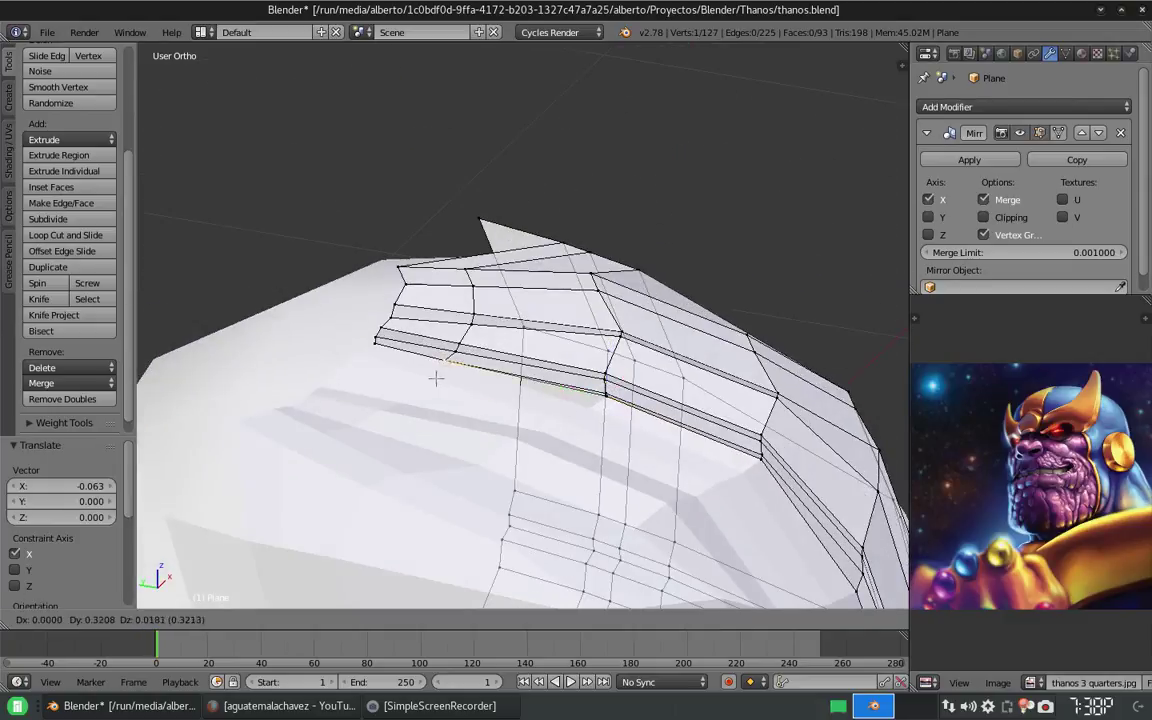
click(438, 380)
mouse_move(438, 380)
middle_down()
mouse_move(509, 368)
mouse_move(571, 303)
middle_up()
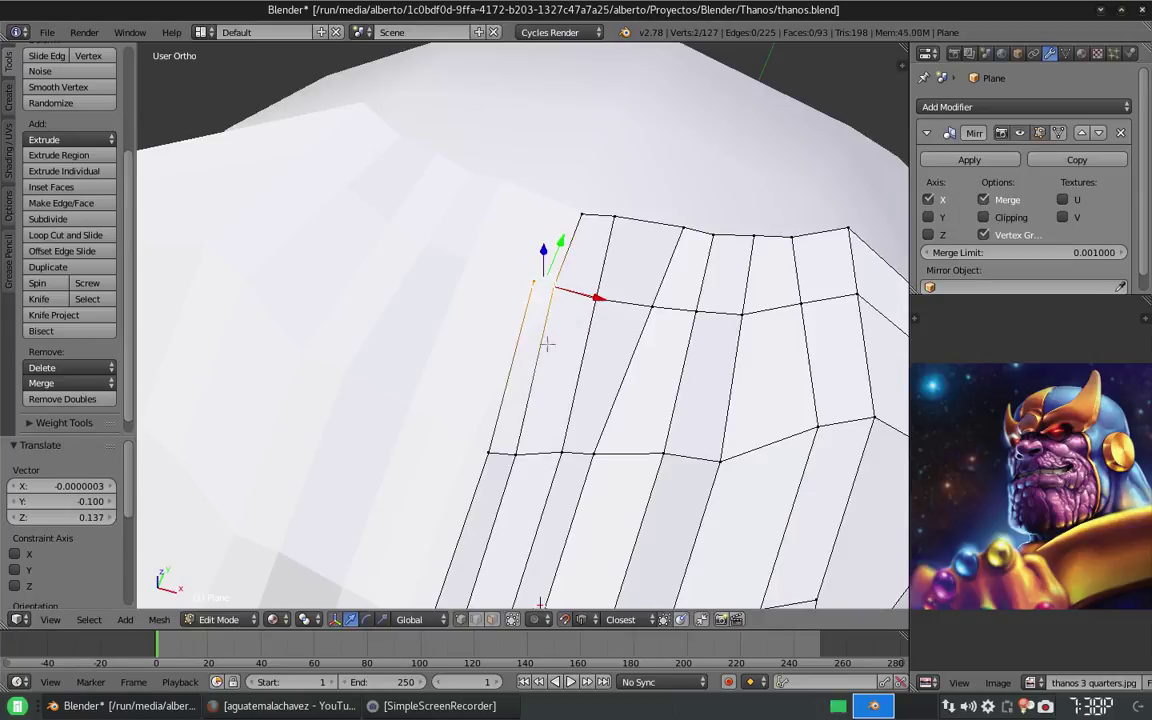
mouse_move(503, 420)
middle_down()
mouse_move(480, 300)
mouse_move(540, 268)
mouse_move(497, 229)
mouse_move(489, 321)
middle_up()
Raise a single edge vertex along Z to adjust its height.
right_click(540, 268)
key(g)
key(z)
click(643, 391)
scroll(643, 364, up, 2)
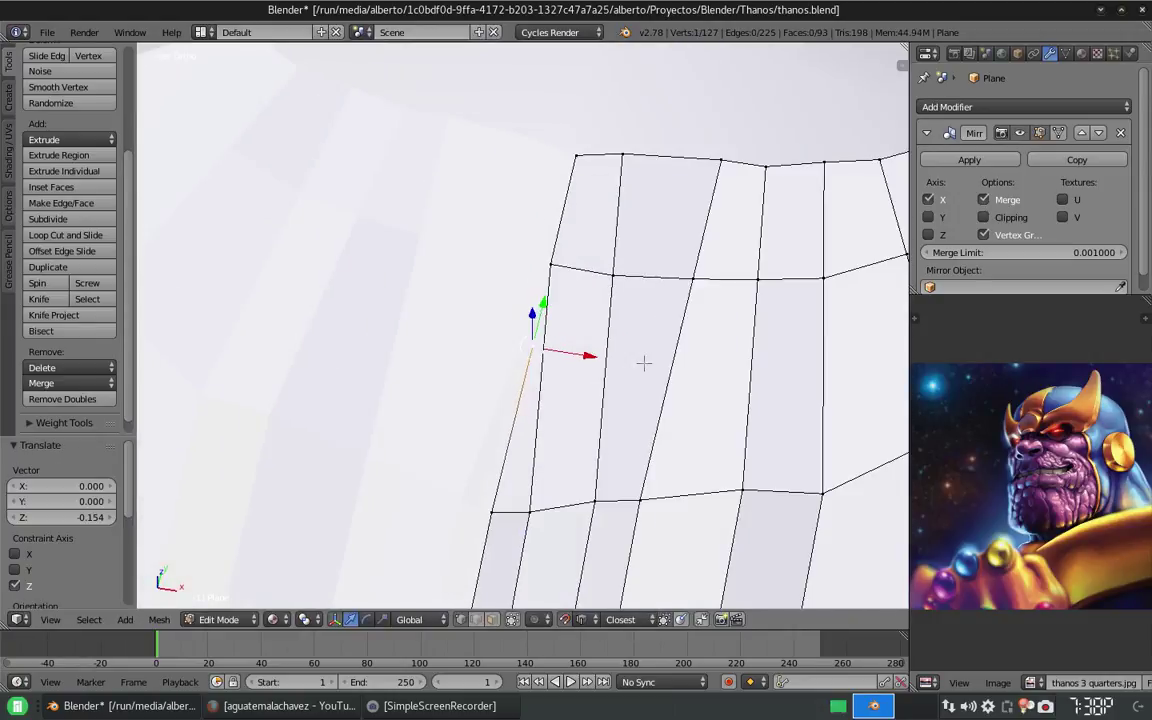
click(505, 258)
scroll(505, 258, down, 4)
mouse_move(505, 258)
middle_down()
mouse_move(470, 300)
mouse_move(500, 300)
mouse_move(480, 310)
mouse_move(500, 320)
mouse_move(500, 290)
mouse_move(453, 240)
middle_up()
click(1017, 53)
Lift the selected helmet-top vertices slightly along Z.
middle_drag(452, 461, 496, 561)
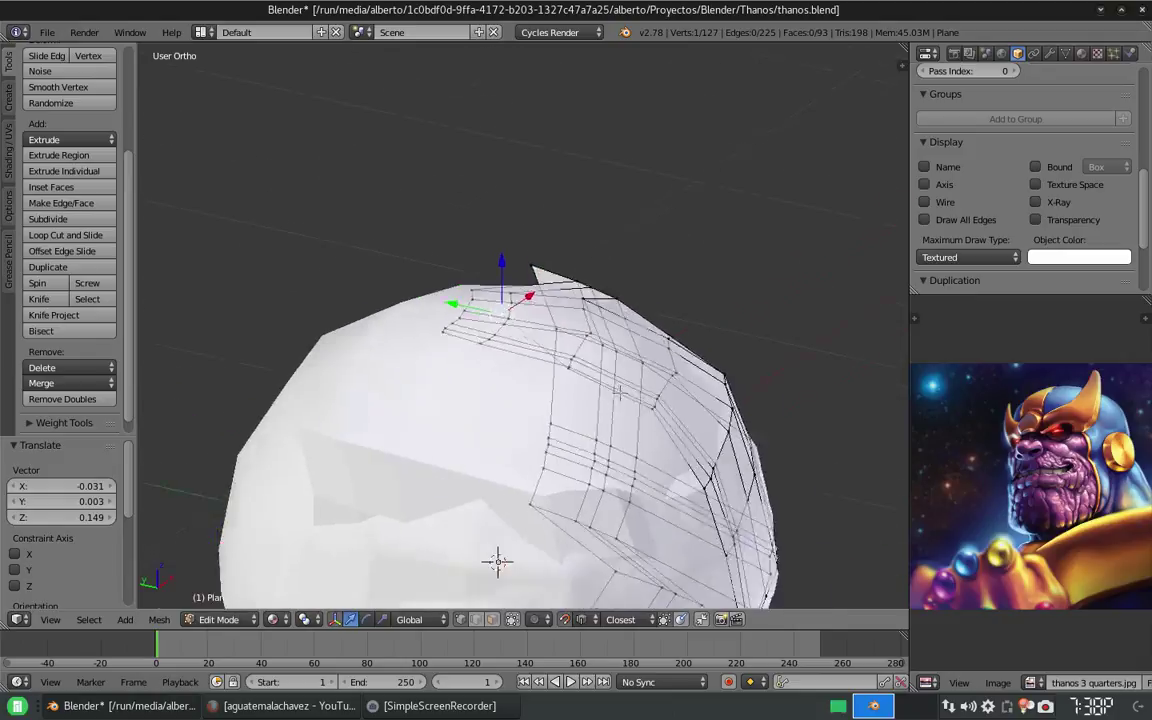
scroll(420, 328, up, 2)
drag(429, 258, 429, 243)
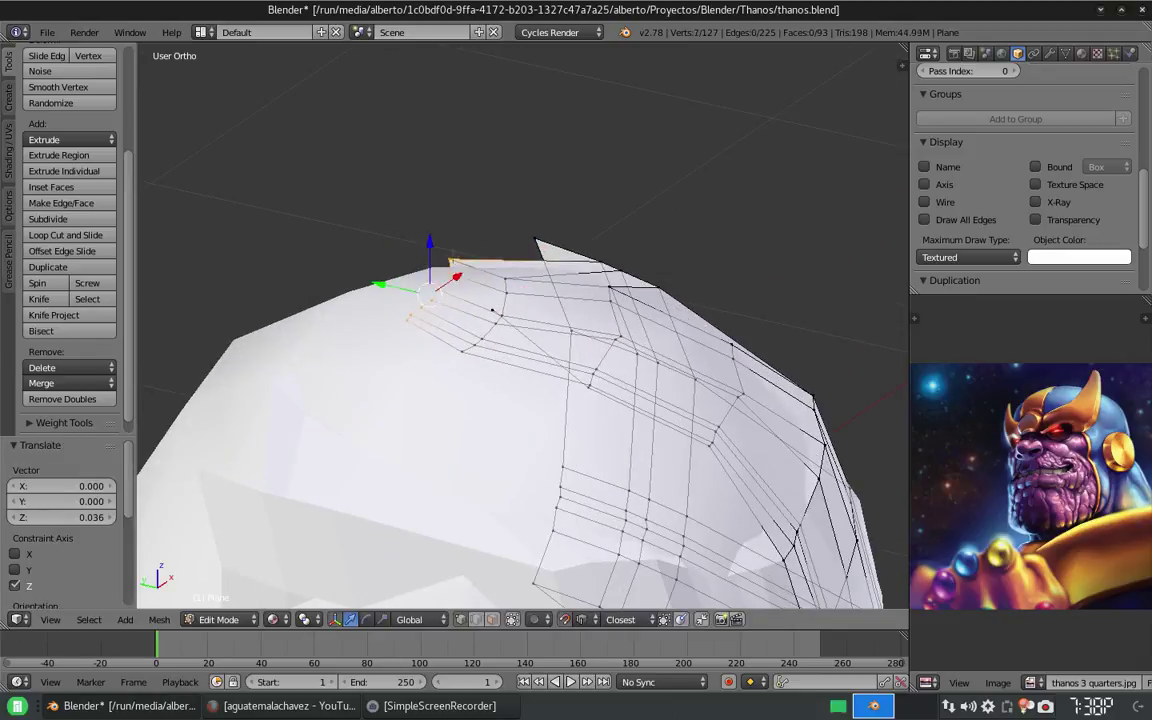
middle_drag(441, 221, 446, 414)
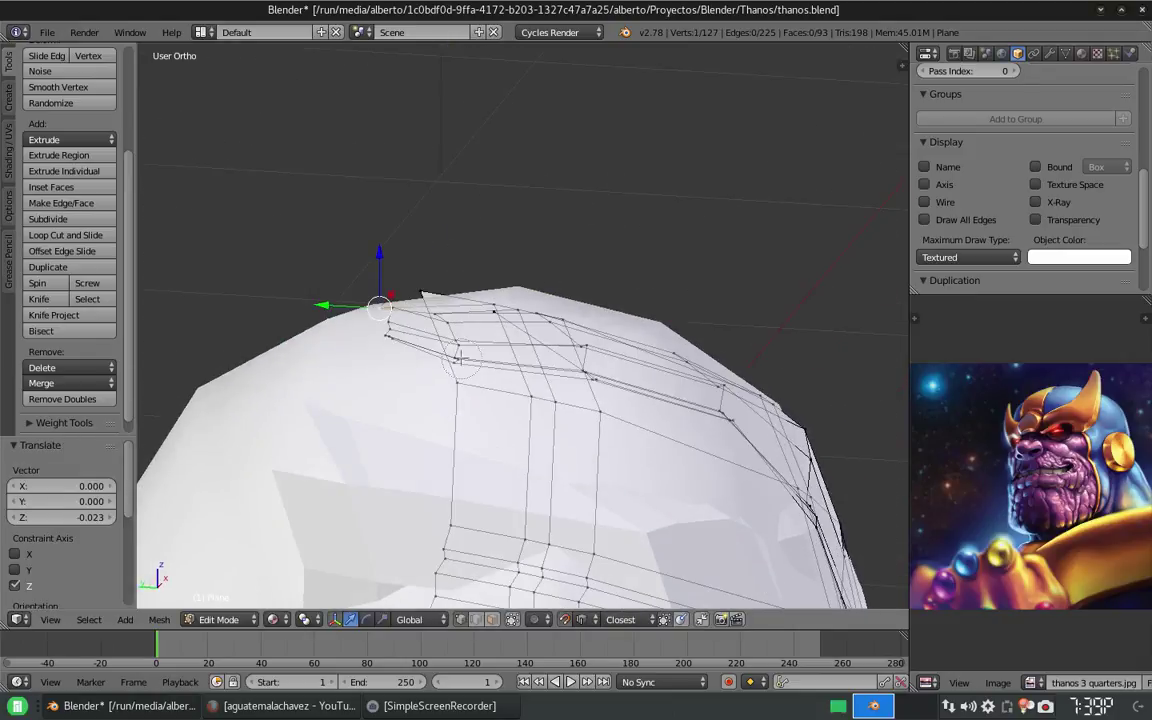
key(a)
right_click(390, 318)
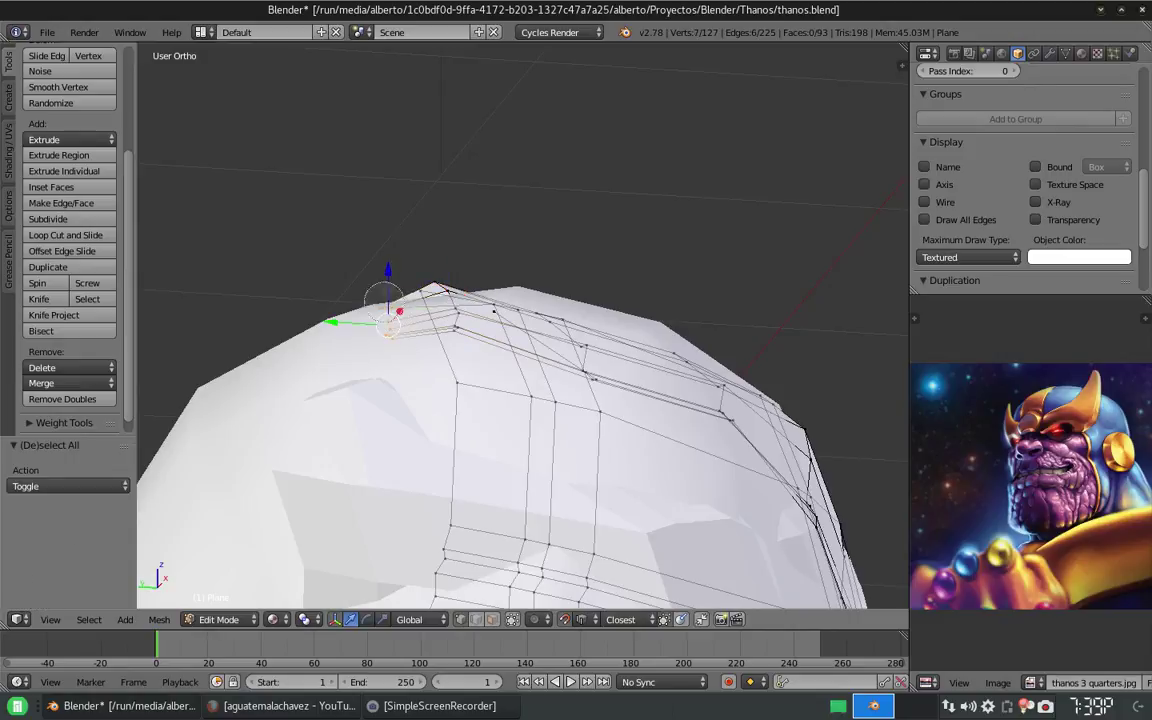
click(388, 265)
middle_drag(388, 265, 528, 370)
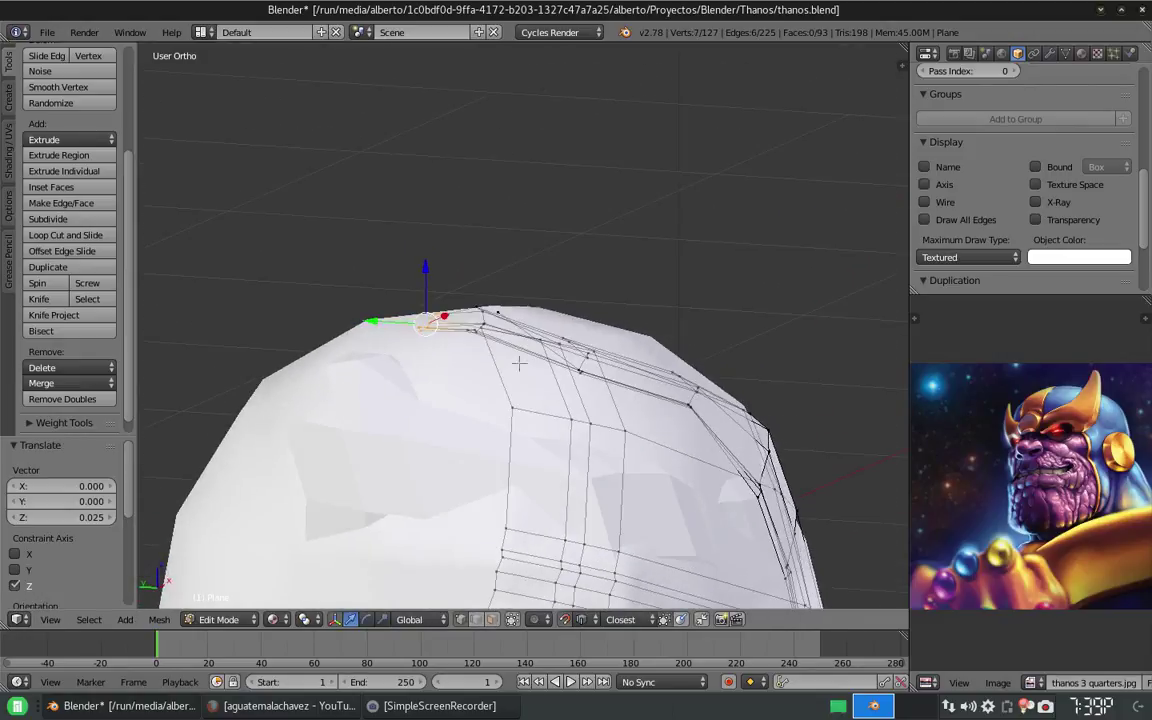
Raise the ridge vertex loop along Z.
alt+right_click(470, 333)
middle_drag(470, 333, 478, 410)
key(g)
key(z)
click(468, 350)
key(a)
key(g)
key(z)
mouse_move(552, 383)
middle_down()
mouse_move(481, 274)
mouse_move(587, 260)
middle_up()
click(484, 288)
Raise the brow horn tip vertex along Z so the horn stands up.
right_click(587, 260)
key(g)
key(z)
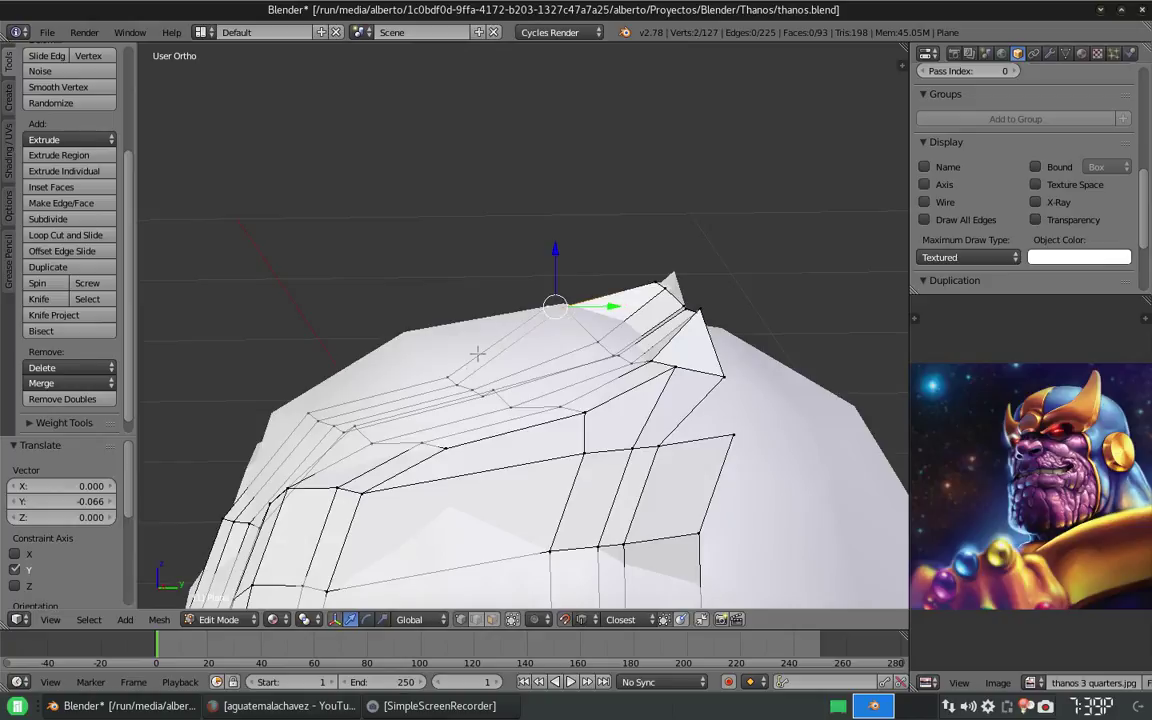
middle_drag(457, 376, 655, 309)
right_click(655, 309)
key(g)
key(z)
click(680, 377)
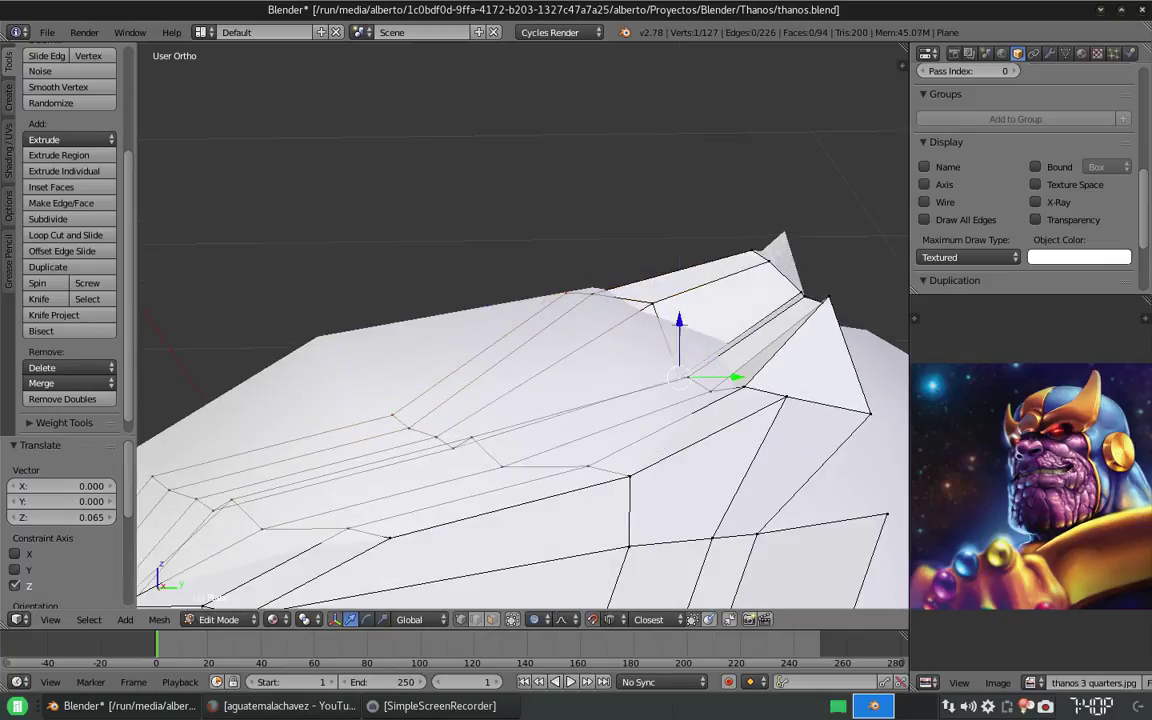
middle_drag(687, 371, 760, 360)
key(g)
key(z)
click(785, 357)
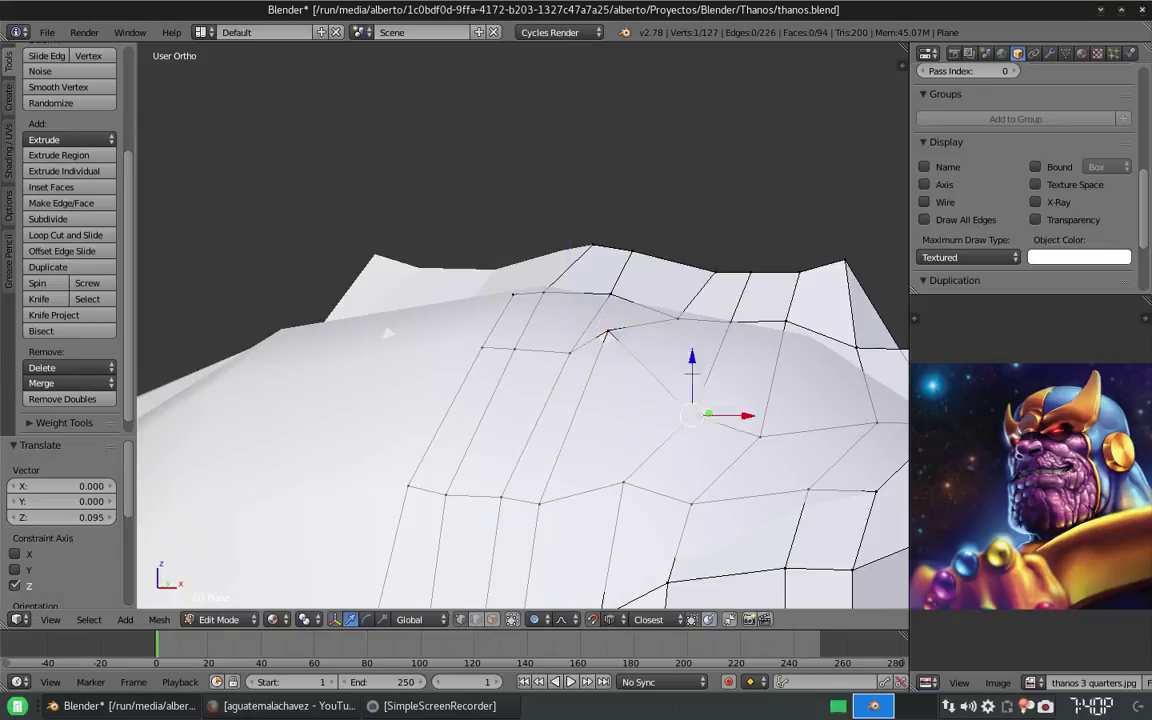
Lift another ridge vertex along Z with smooth proportional falloff.
right_click(569, 352)
key(g)
key(z)
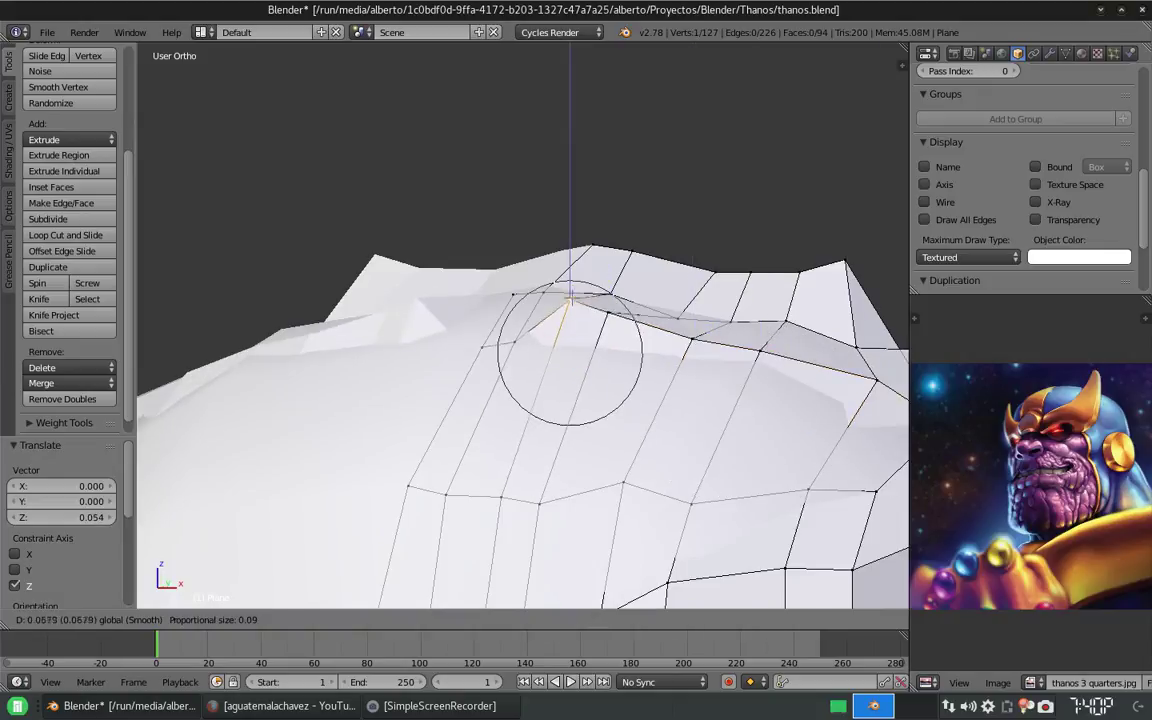
click(513, 239)
mouse_move(513, 239)
middle_down()
mouse_move(571, 424)
mouse_move(527, 535)
mouse_move(609, 327)
mouse_move(546, 353)
mouse_move(506, 287)
middle_up()
scroll(540, 300, up, 2)
scroll(540, 300, down, 3)
key(g)
key(Escape)
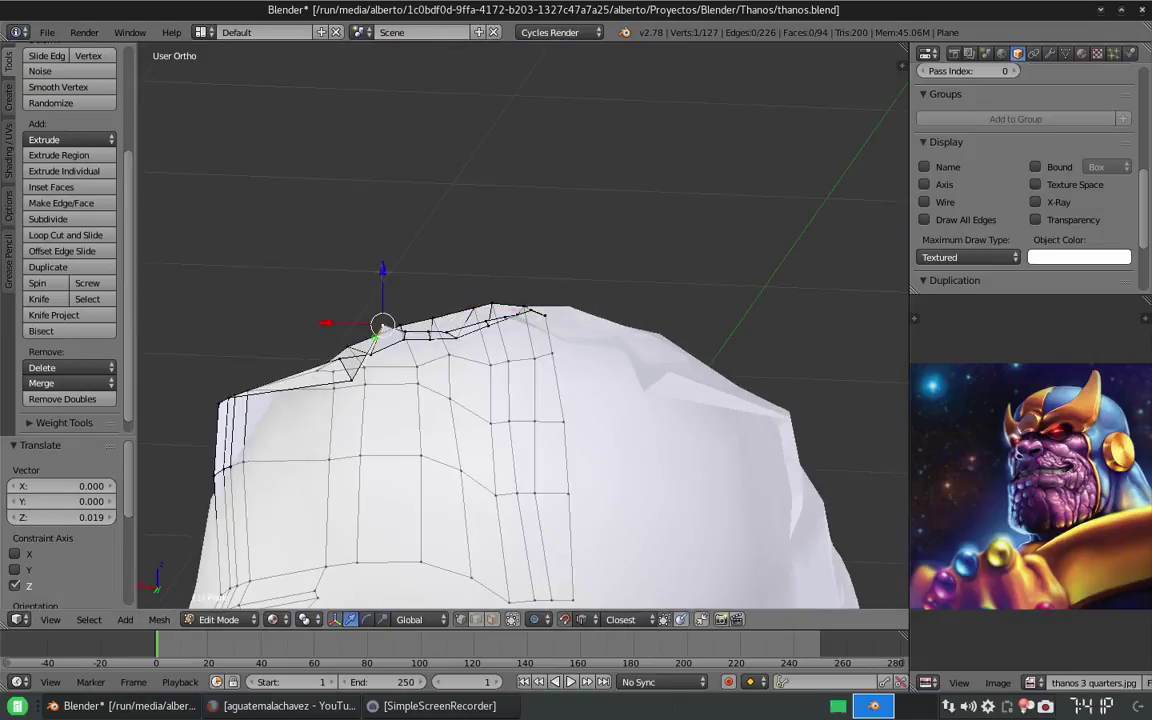
click(397, 305)
mouse_move(397, 305)
middle_down()
mouse_move(514, 507)
mouse_move(509, 540)
mouse_move(331, 591)
mouse_move(360, 640)
middle_up()
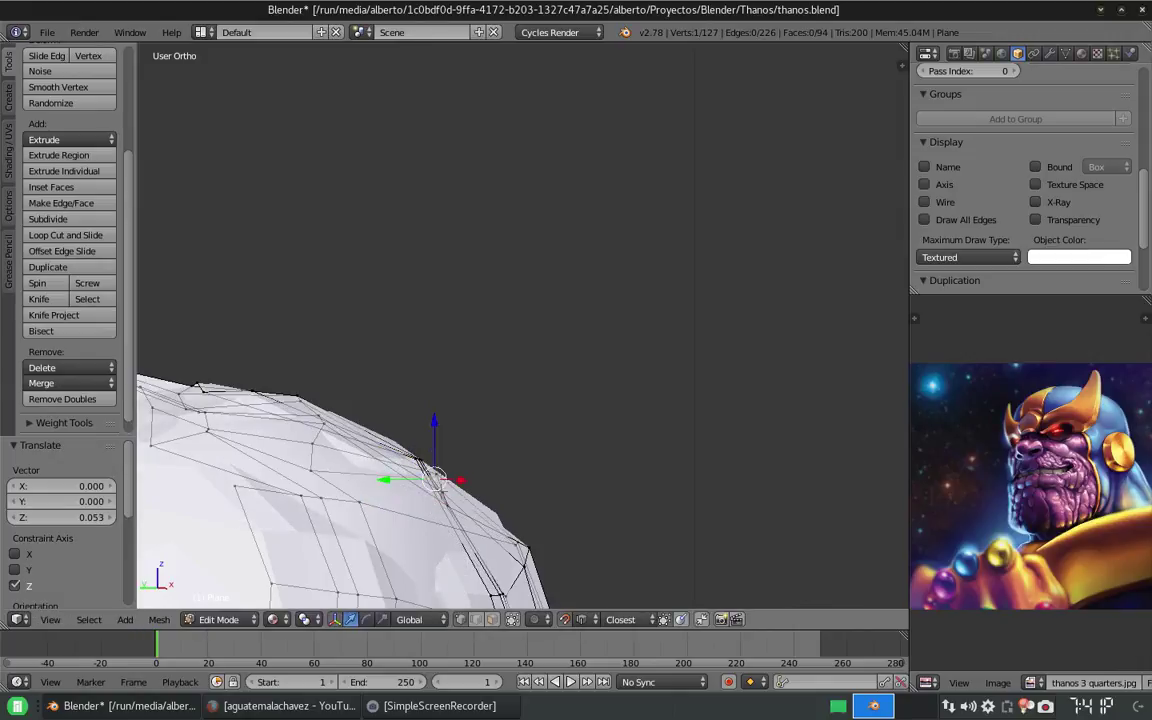
Move the top vertex along Z, then along Y onto the centre line.
mouse_move(433, 469)
middle_down()
mouse_move(440, 500)
mouse_move(480, 480)
mouse_move(430, 495)
mouse_move(307, 472)
middle_up()
scroll(440, 500, down, 4)
scroll(480, 480, up, 4)
key(g)
key(z)
click(503, 488)
key(g)
key(y)
click(418, 497)
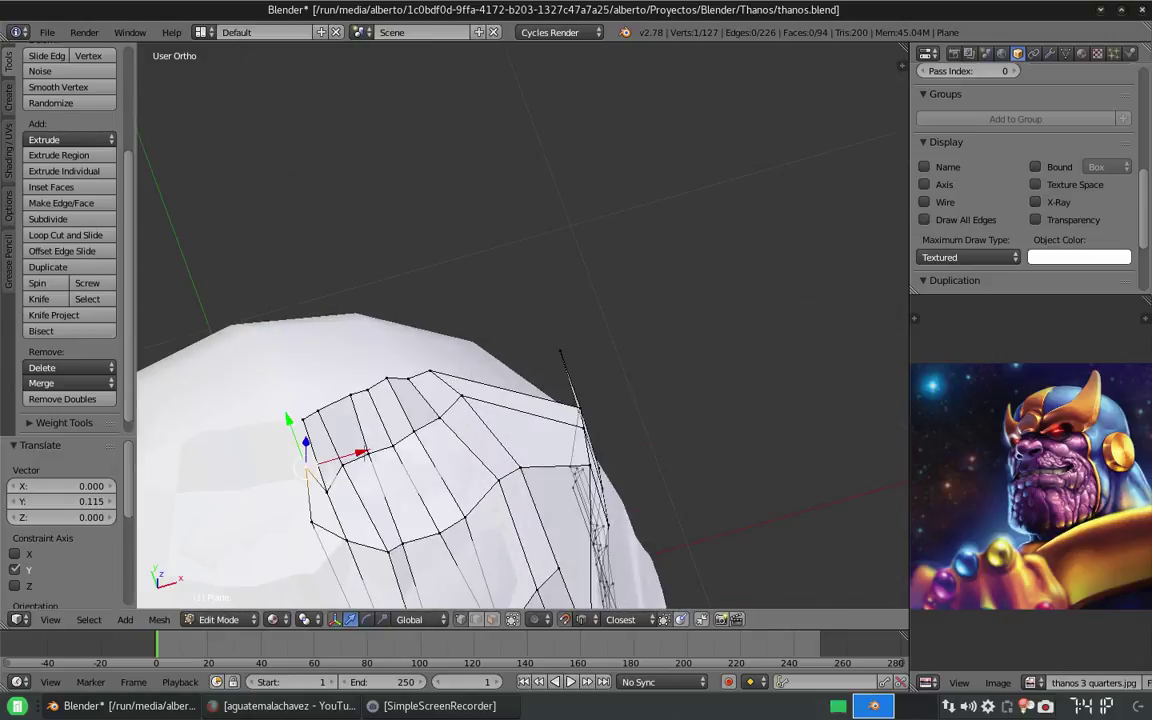
Check the Mirror modifier settings and extrude one more vertex from the helmet edge.
click(1049, 53)
mouse_move(290, 476)
middle_down()
mouse_move(452, 450)
mouse_move(454, 520)
mouse_move(386, 435)
mouse_move(454, 361)
middle_up()
key(e)
click(444, 545)
Undo the stray extrusion and delete six vertices from the helmet's front.
key(ctrl+z)
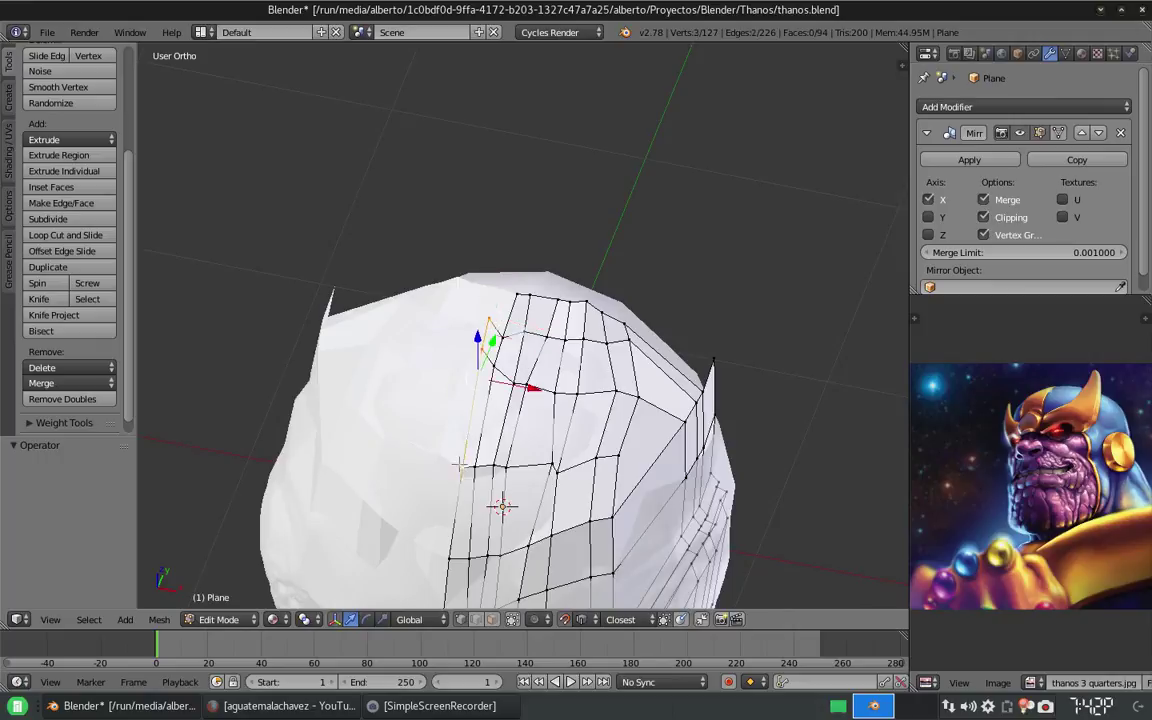
shift+right_click(460, 464)
middle_drag(460, 464, 492, 409)
key(x)
click(505, 340)
middle_drag(505, 340, 529, 401)
scroll(529, 401, up, 3)
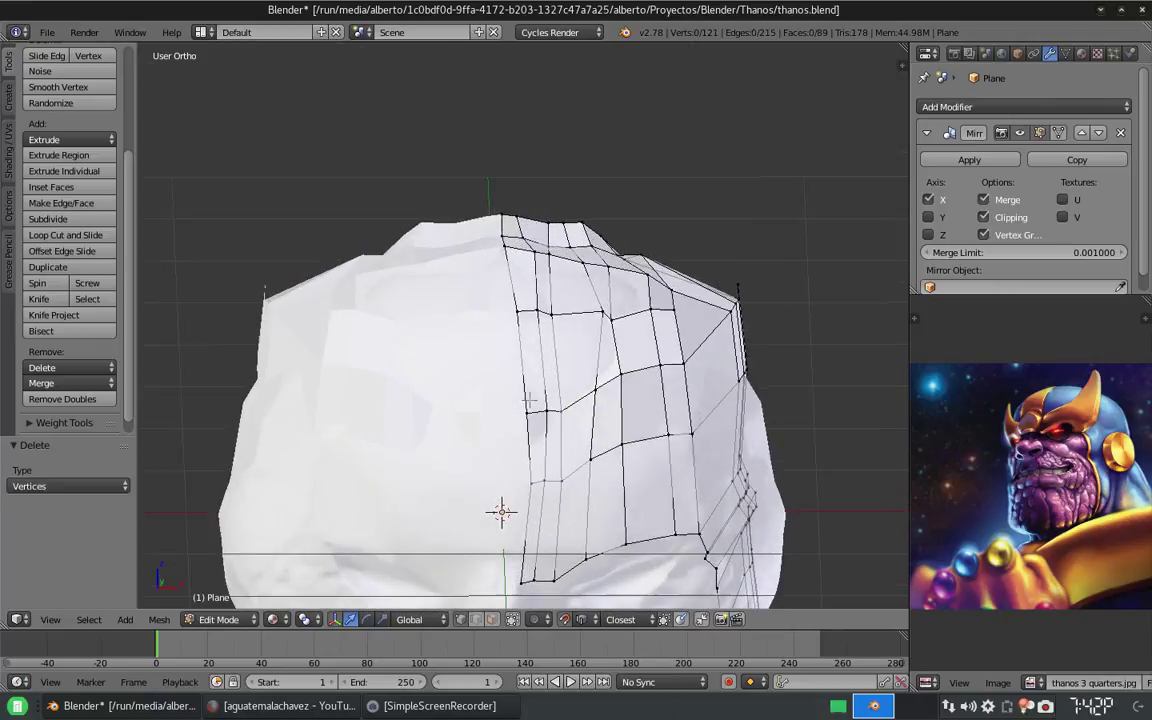
Shift the side edge loop outward along the X axis.
alt+right_click(516, 302)
key(g)
key(x)
click(436, 322)
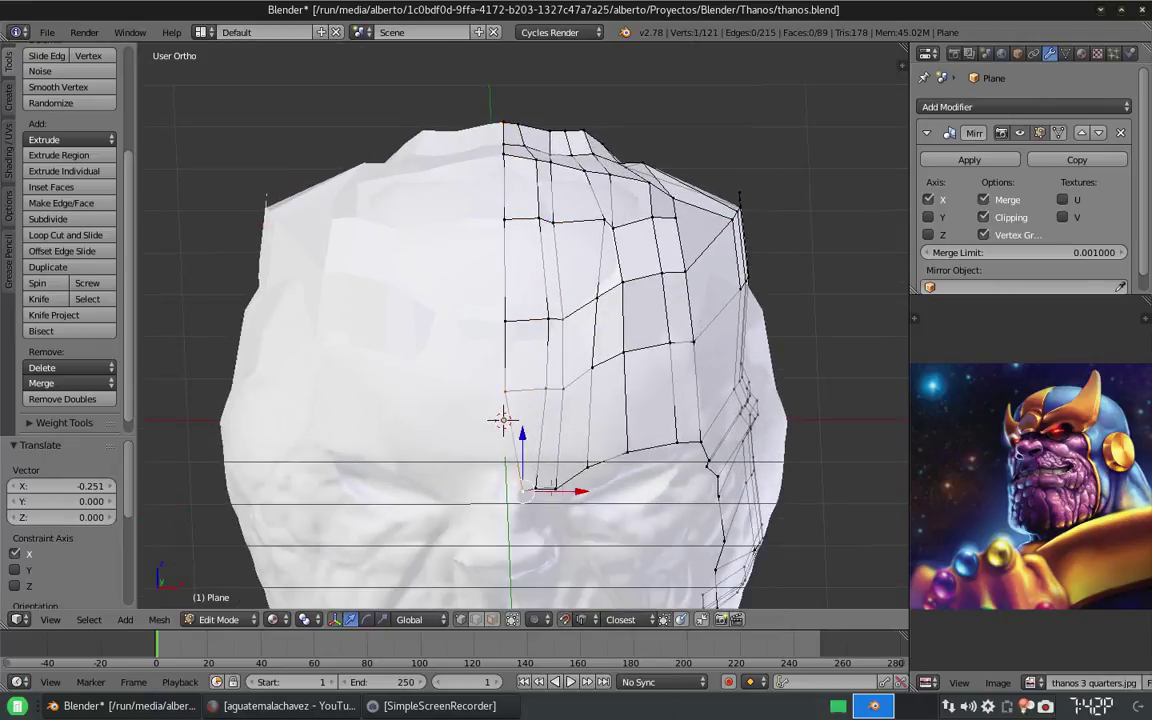
mouse_move(465, 398)
middle_down()
mouse_move(667, 283)
mouse_move(560, 290)
mouse_move(580, 260)
middle_up()
scroll(667, 283, down, 2)
scroll(667, 283, up, 2)
scroll(580, 260, up, 2)
drag(293, 224, 250, 224)
Use proportional editing to push the side vertices outward around the ear area.
middle_drag(300, 240, 652, 298)
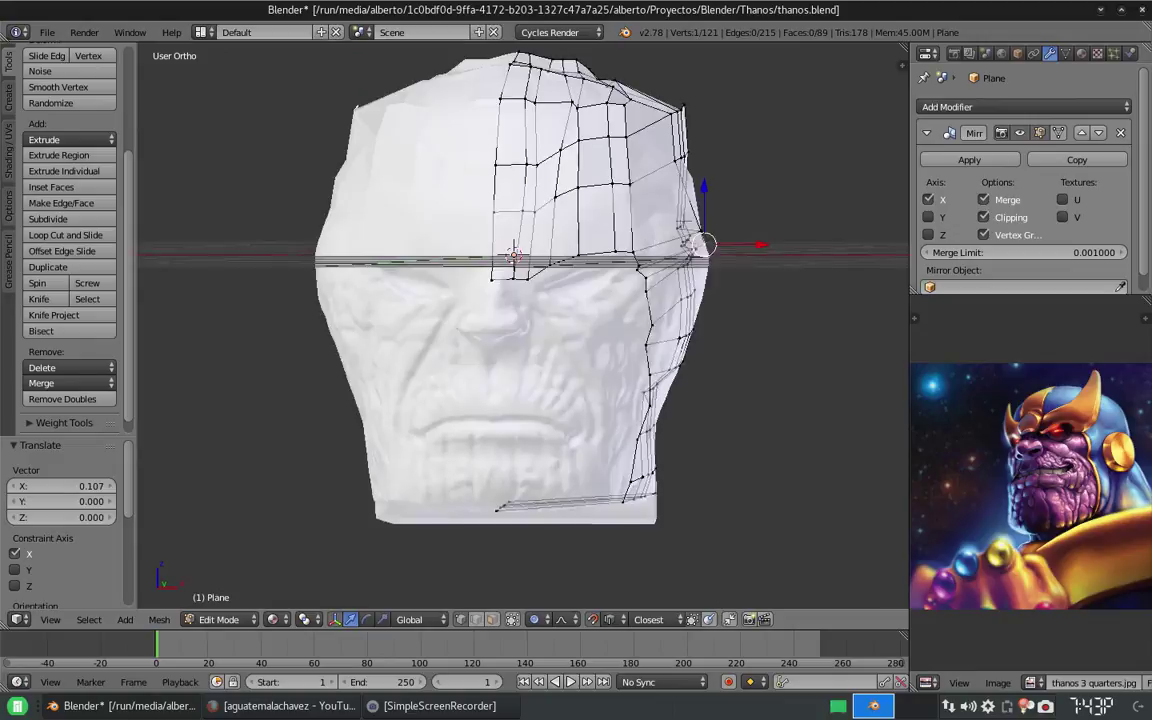
scroll(652, 298, up, 3)
key(g)
click(652, 298)
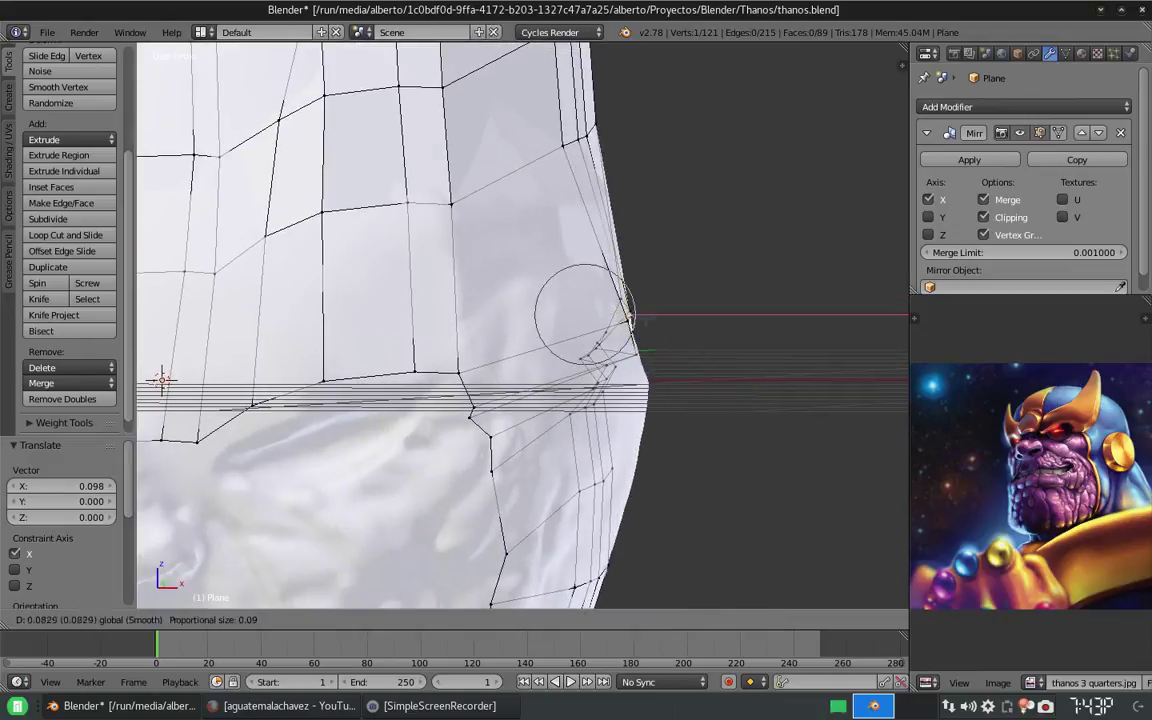
middle_drag(652, 298, 612, 332)
key(g)
click(612, 332)
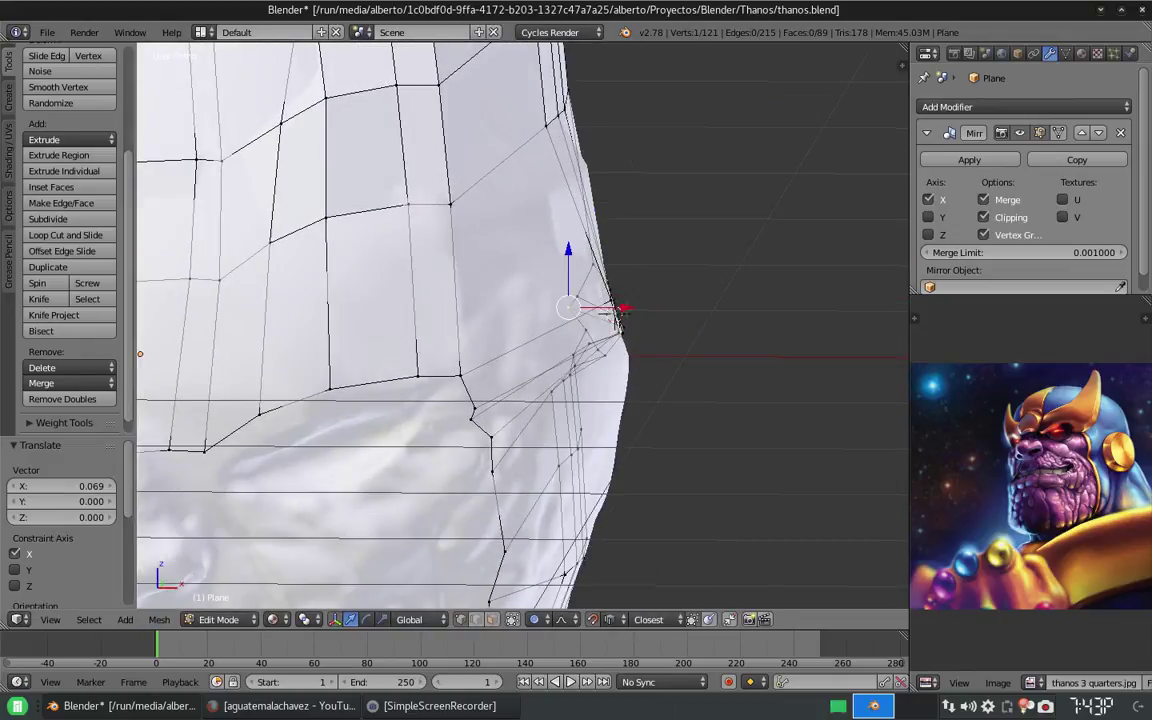
Push the side vertices further outward, then extrude a new vertex from the top edge.
key(g)
click(613, 328)
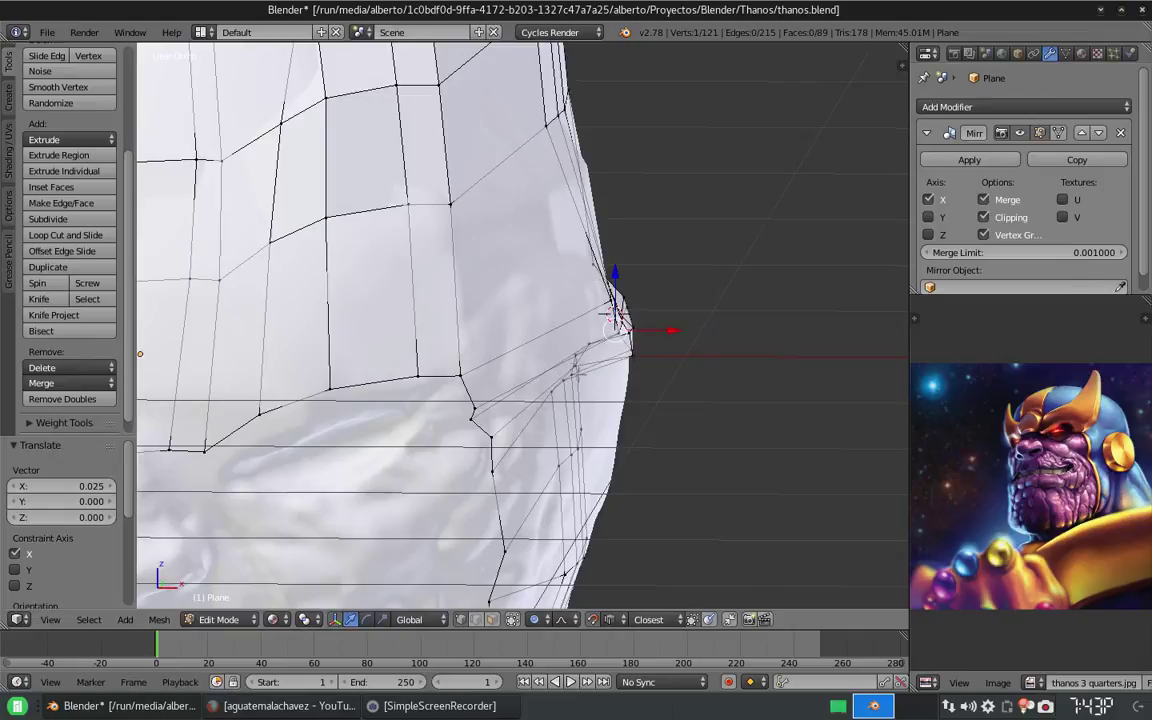
key(g)
click(580, 380)
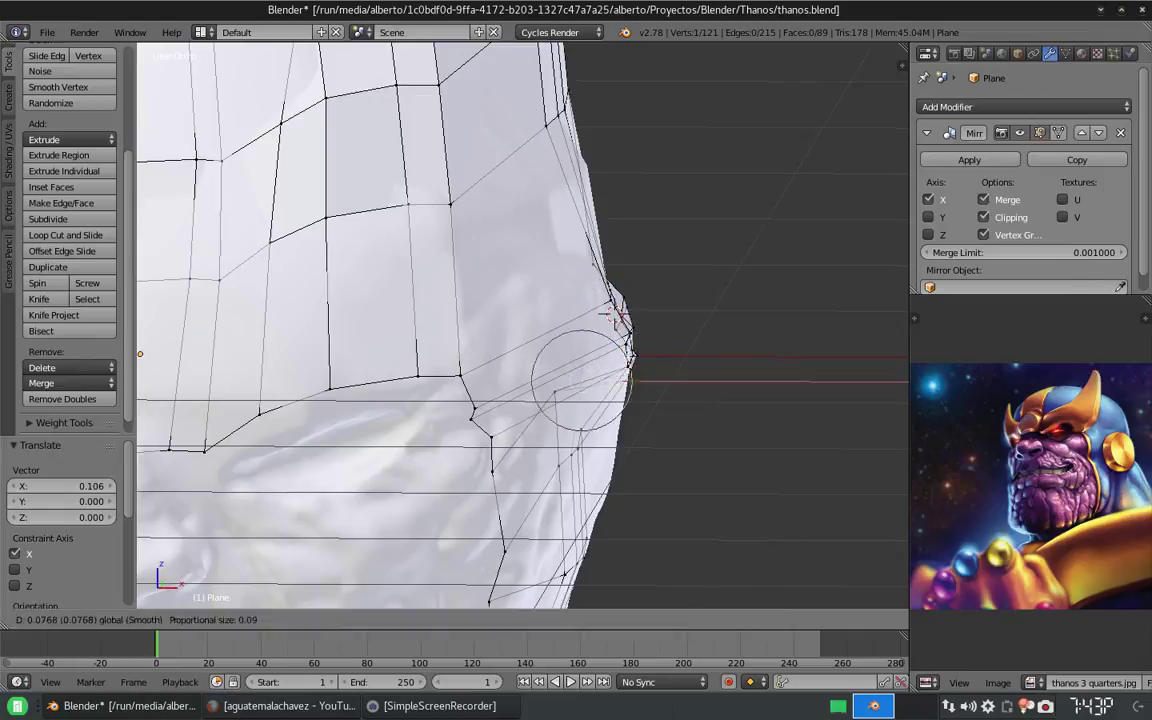
scroll(597, 393, down, 5)
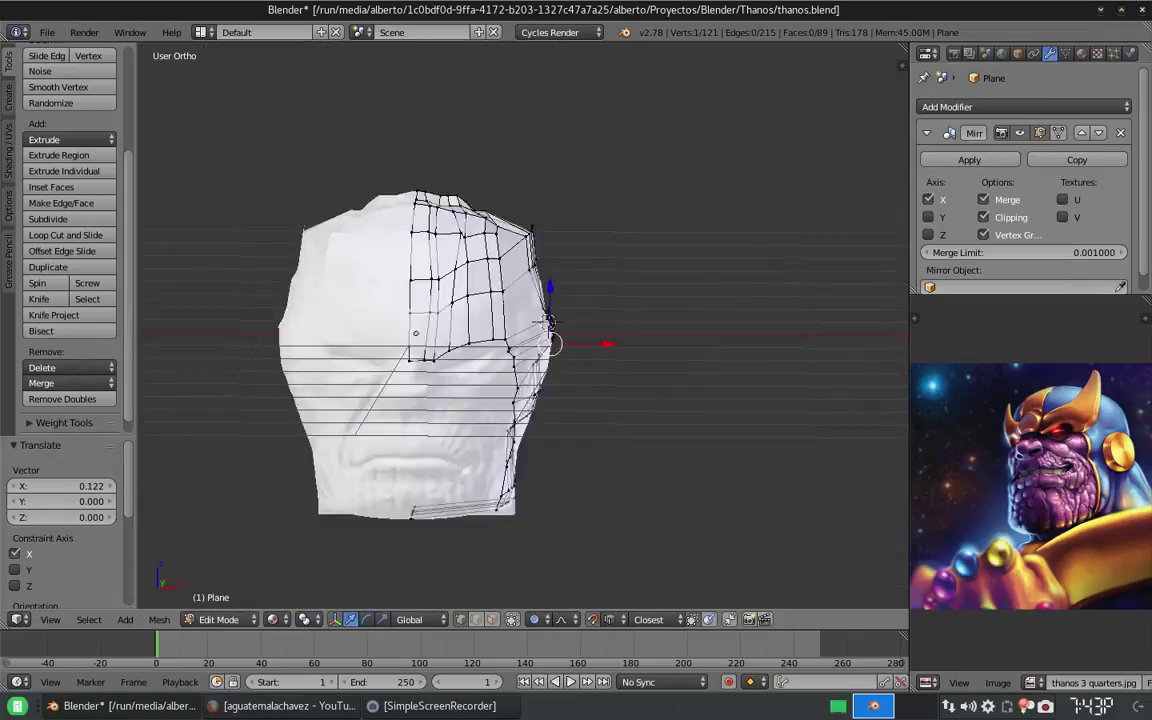
mouse_move(597, 393)
middle_down()
mouse_move(665, 272)
mouse_move(722, 418)
mouse_move(674, 404)
middle_up()
scroll(666, 276, up, 5)
key(e)
click(668, 403)
Fill a face at the brow edge and extrude new vertices, sliding one along Y.
shift+click(540, 445)
key(f)
right_click(674, 368)
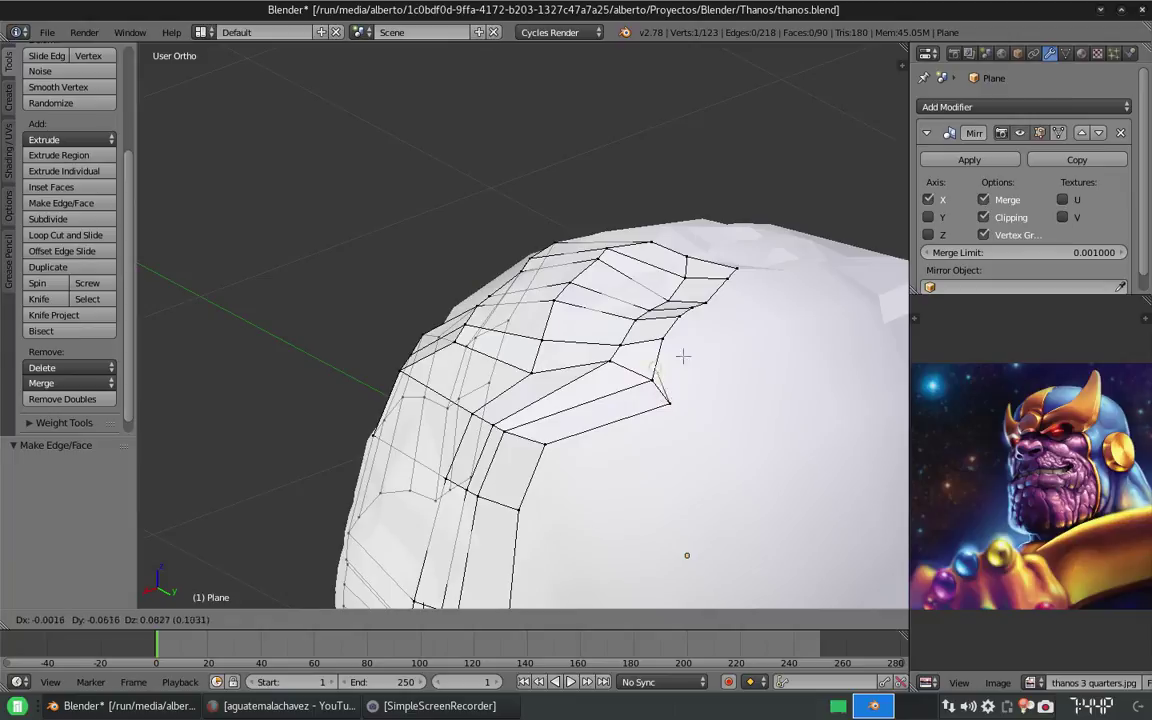
key(e)
click(700, 420)
middle_drag(700, 420, 445, 415)
key(g)
key(y)
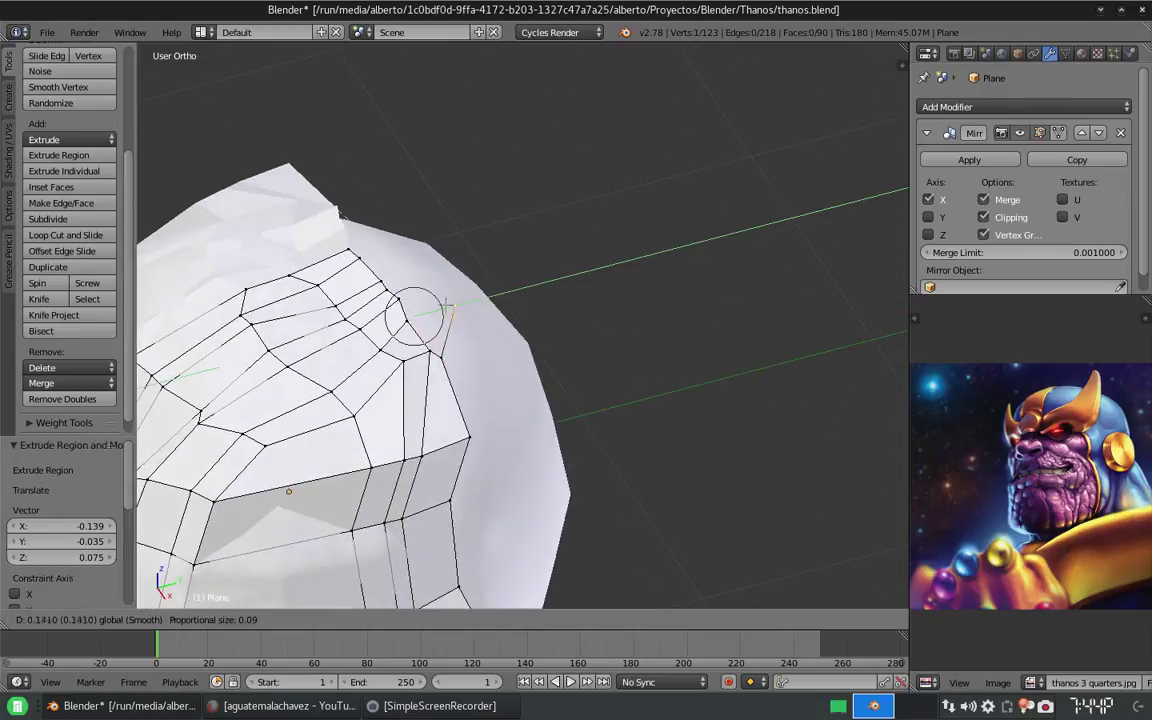
click(409, 318)
key(e)
click(397, 325)
Extrude a chain of vertices from the end vertex to outline the horn.
right_click(422, 296)
key(e)
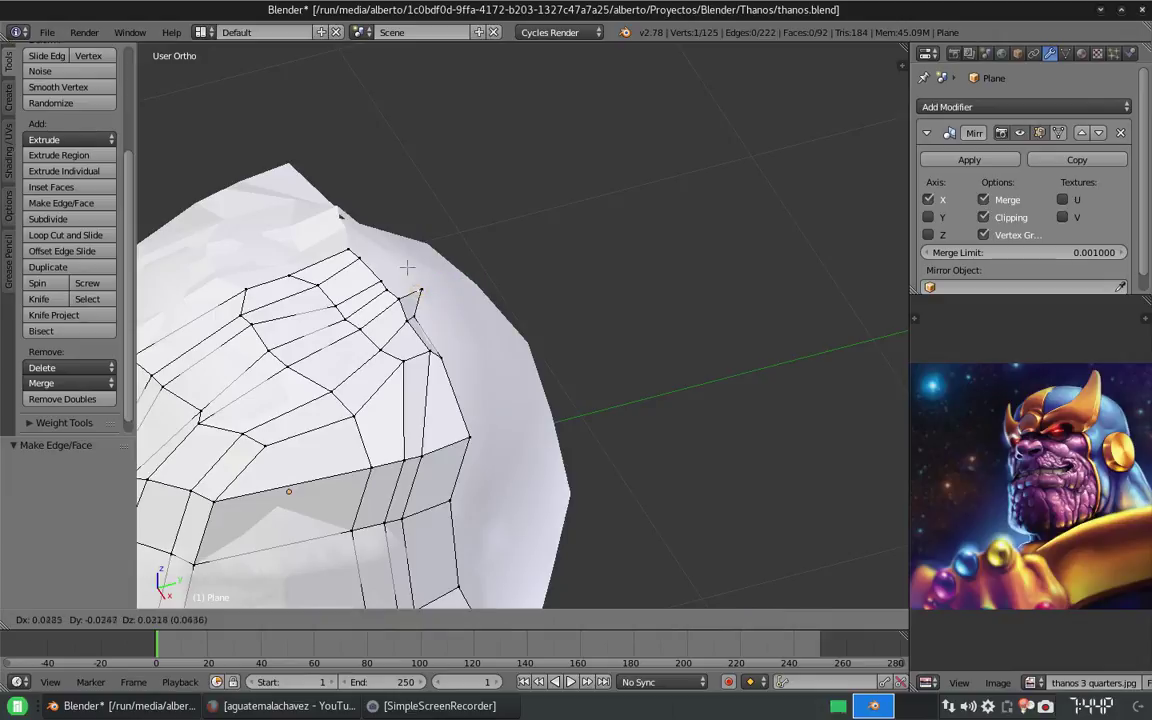
click(400, 289)
key(e)
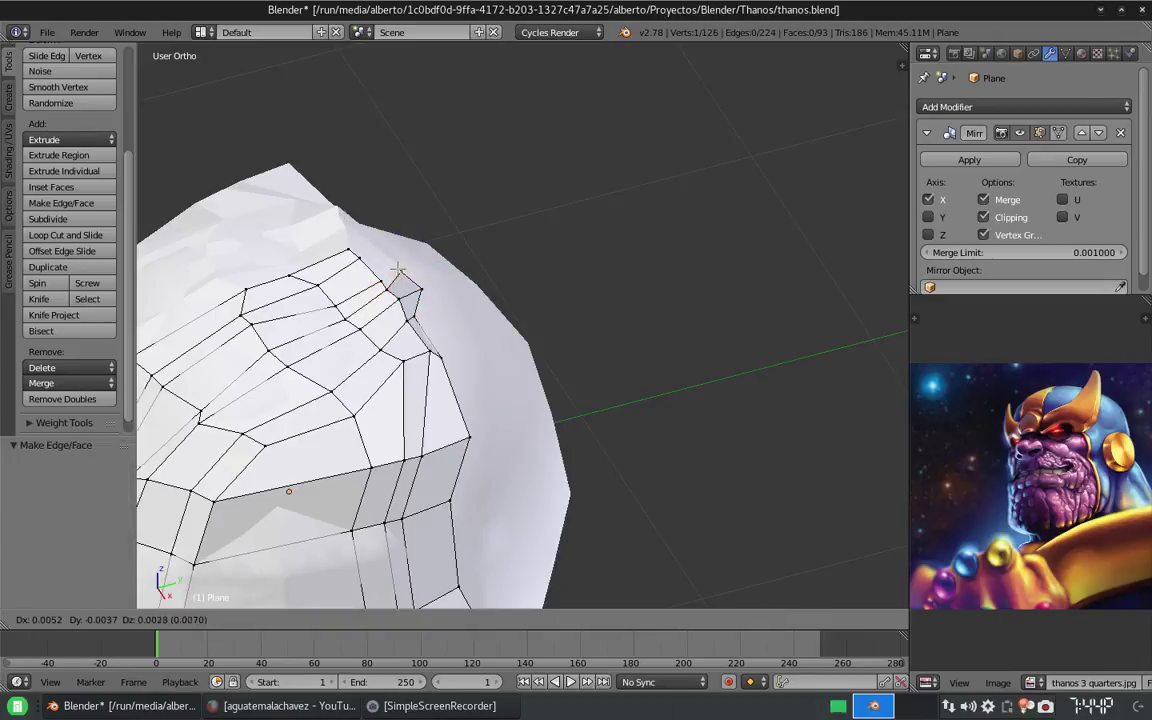
click(395, 265)
mouse_move(407, 263)
middle_down()
mouse_move(600, 380)
mouse_move(700, 407)
mouse_move(543, 585)
middle_up()
key(e)
click(620, 400)
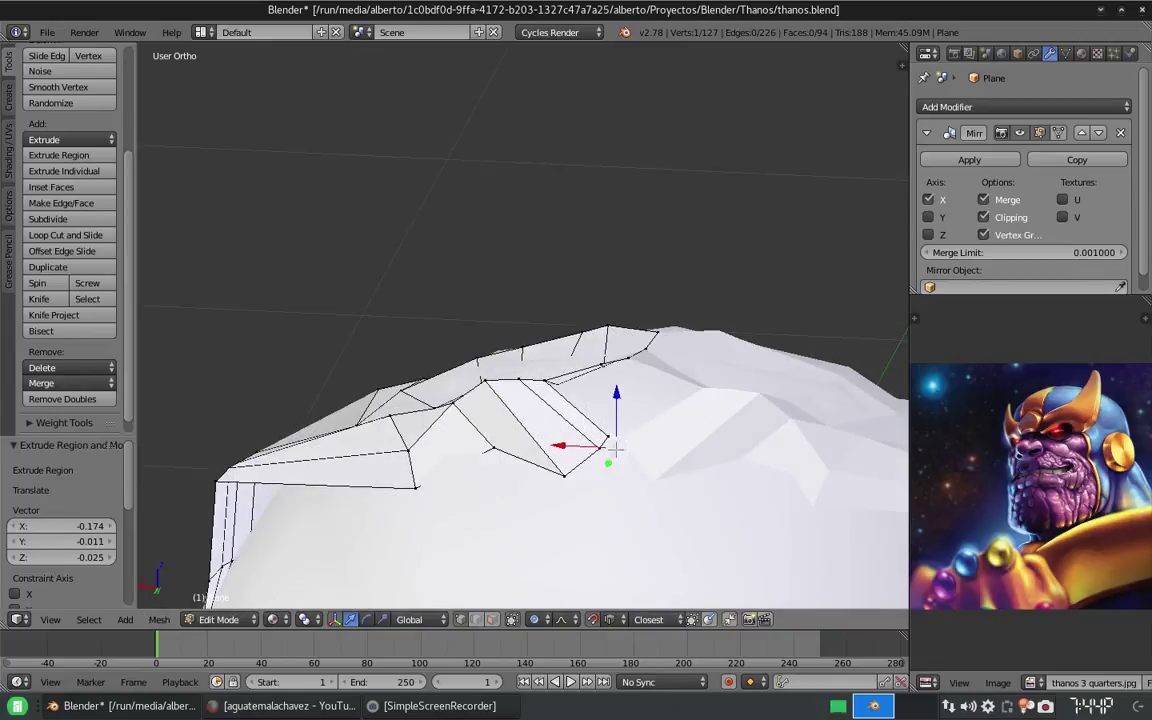
Turn off proportional editing, fill a brow face, and adjust its vertex along X and Z.
click(592, 619)
click(575, 598)
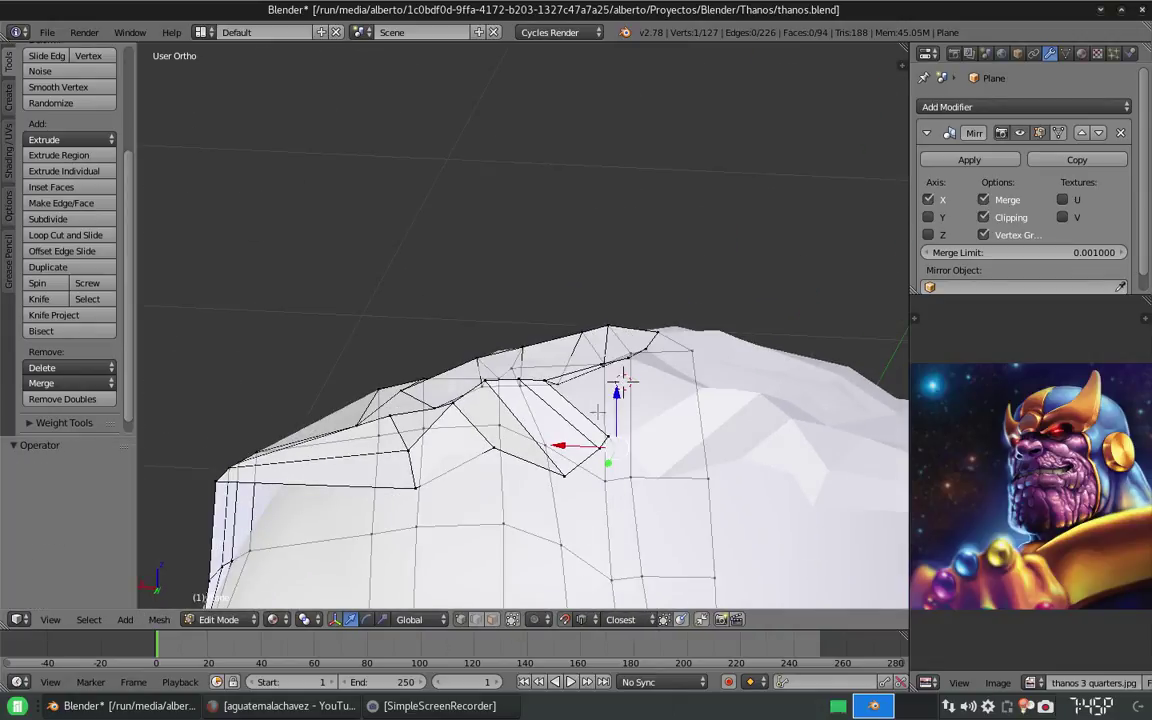
middle_drag(597, 411, 503, 272)
scroll(503, 272, up, 4)
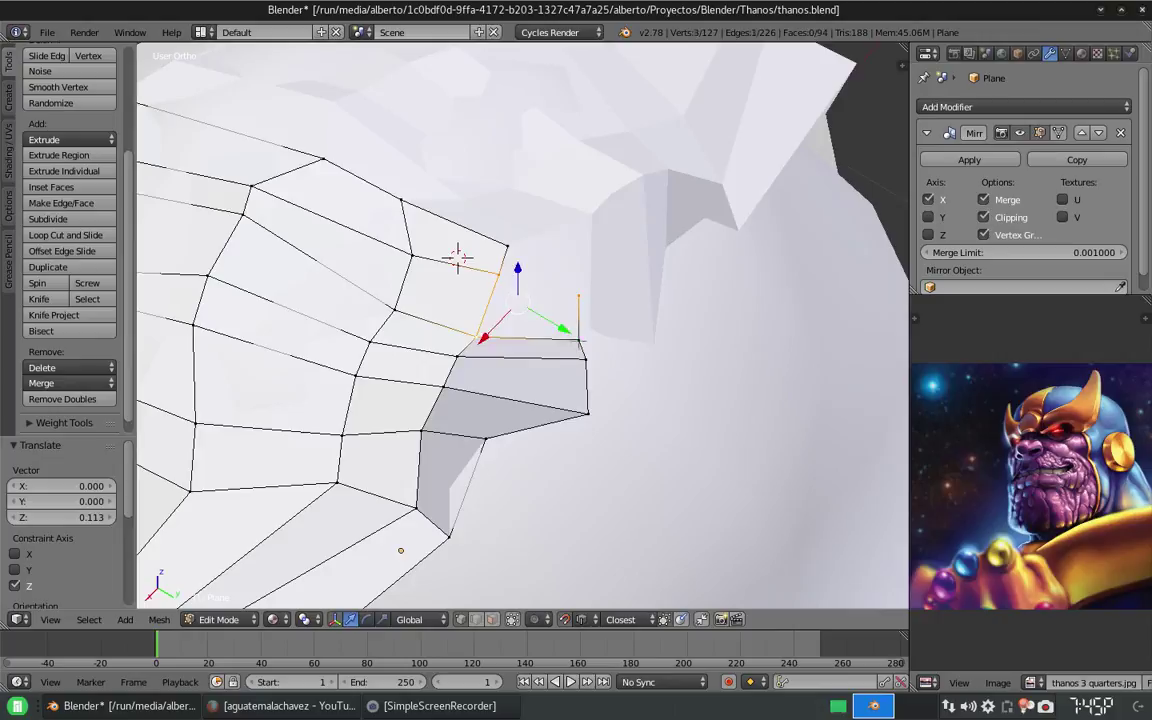
key(f)
key(g)
key(x)
key(Return)
key(g)
key(z)
key(Return)
Lower the vertex at the horn edge and adjust it vertically.
middle_drag(560, 370, 560, 250)
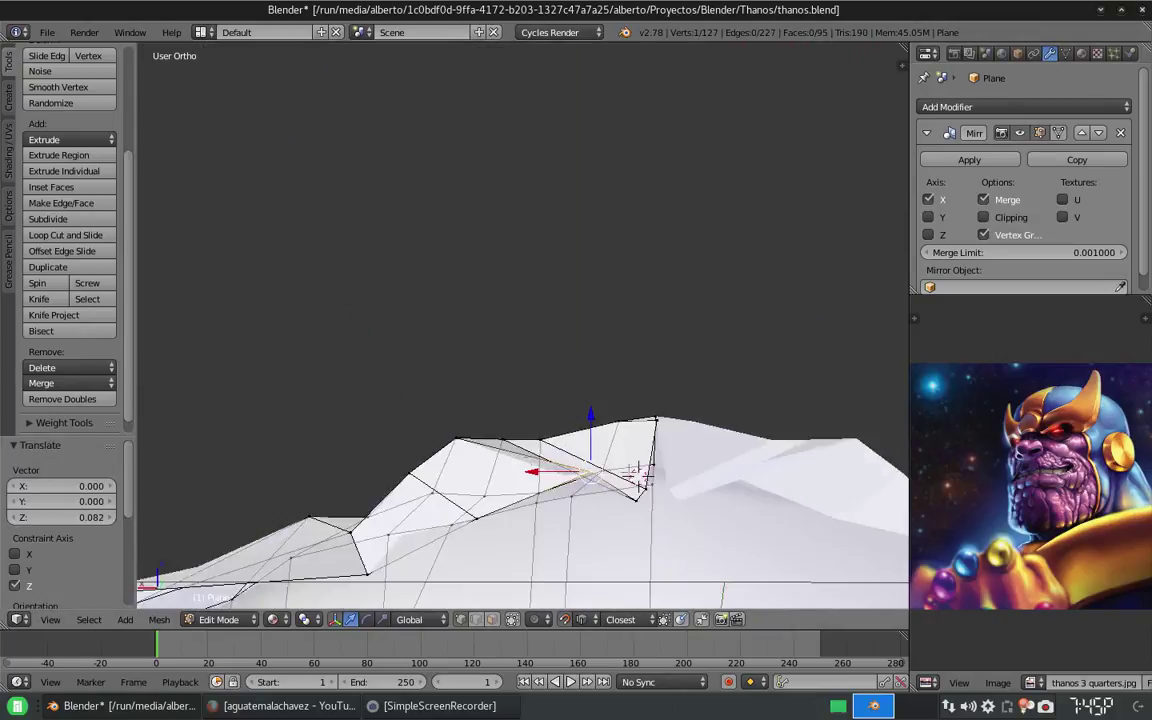
middle_drag(644, 482, 643, 420)
key(g)
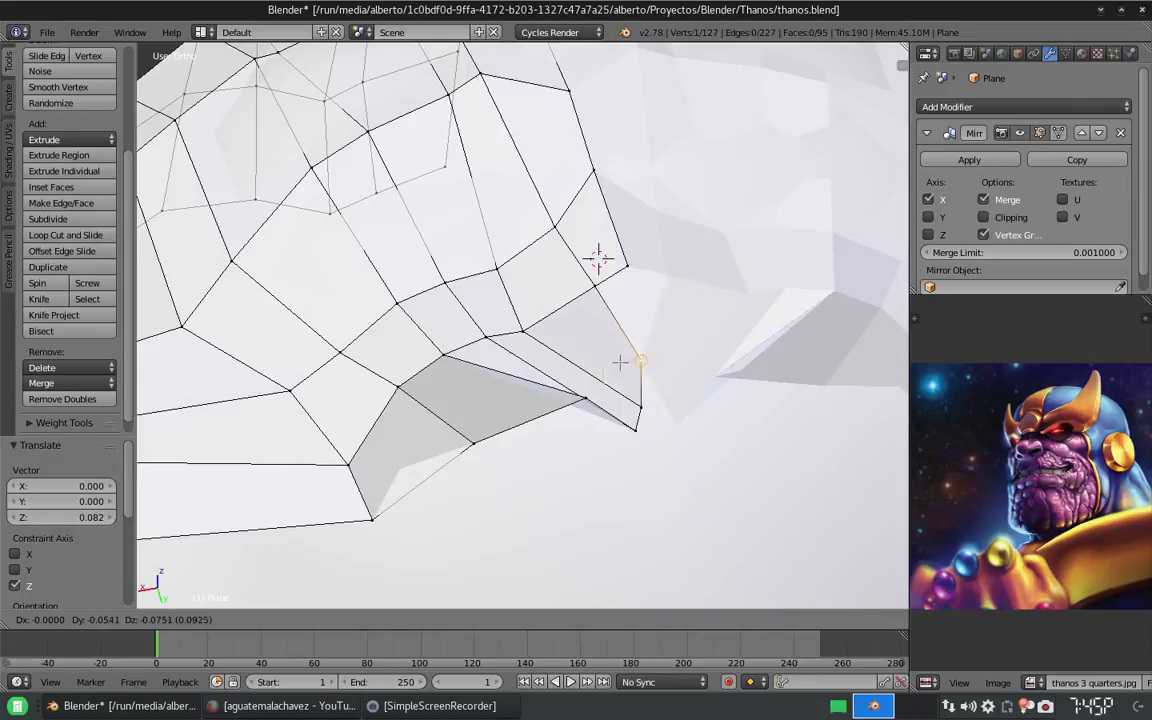
click(613, 357)
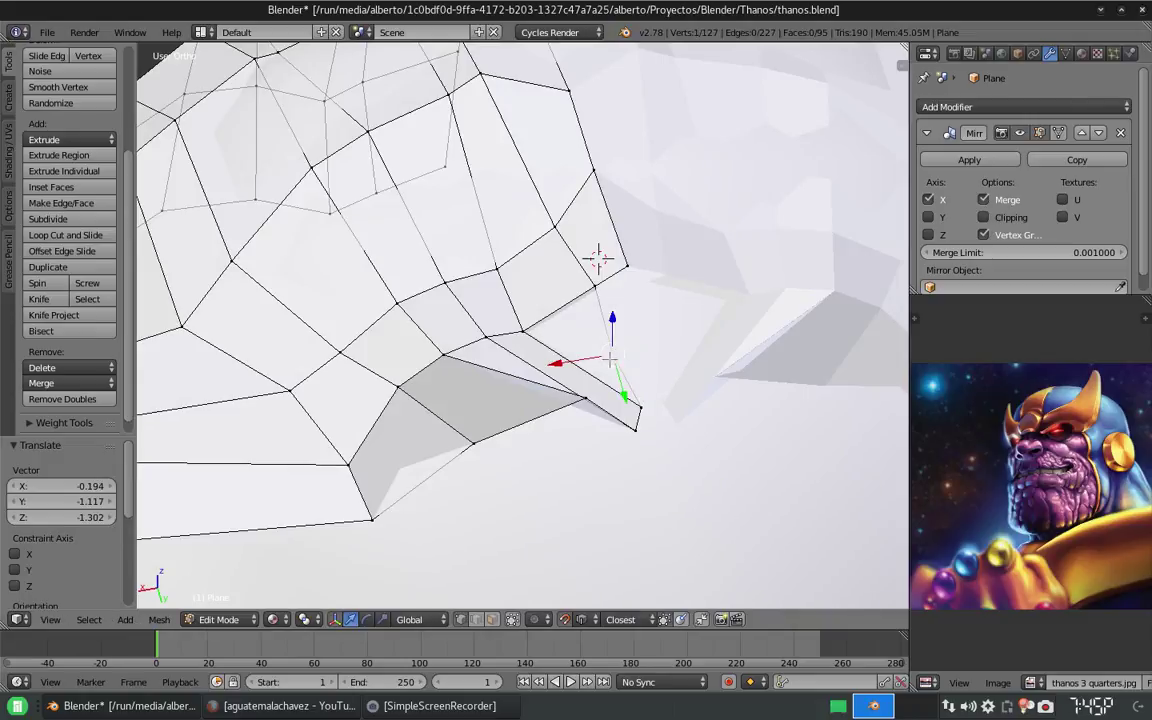
key(g)
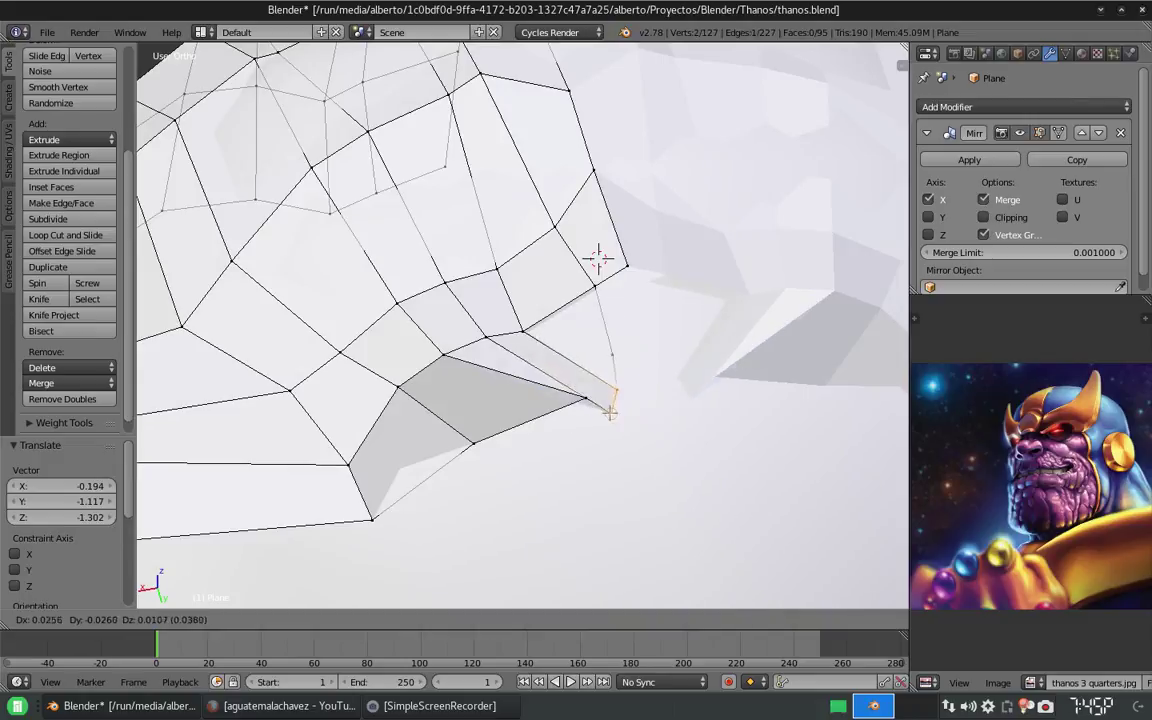
key(z)
click(600, 397)
Reposition the horn vertex seen from the side of the head.
scroll(600, 397, down, 5)
scroll(587, 395, up, 1)
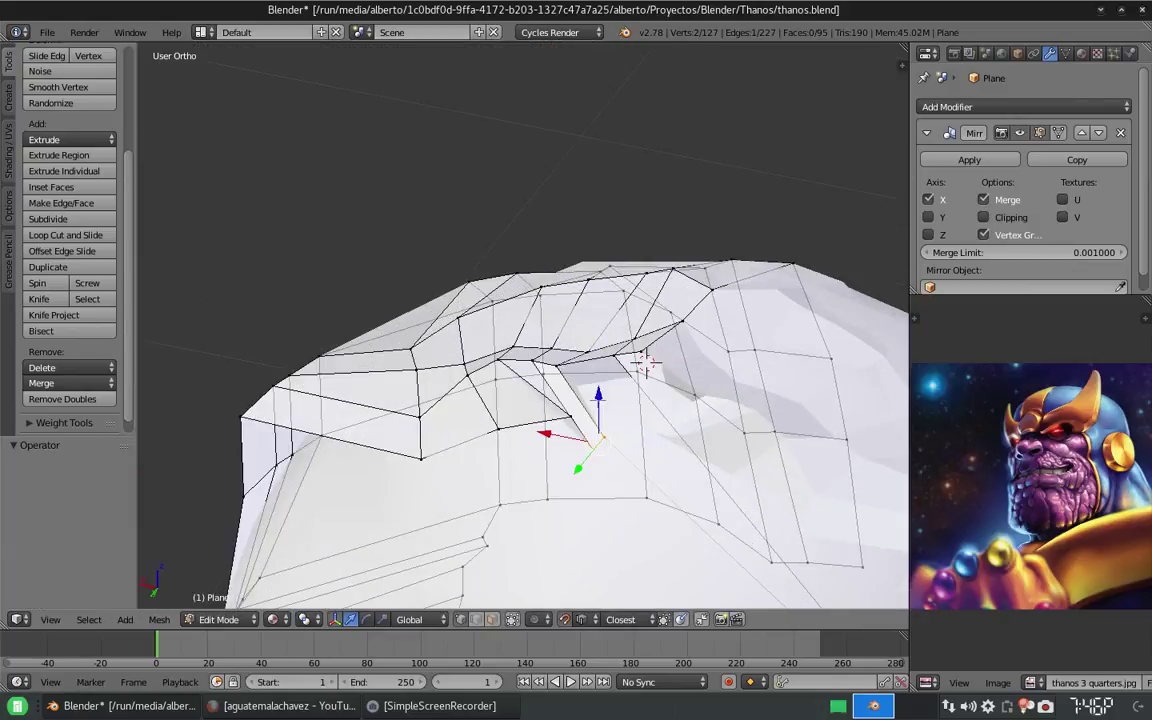
middle_drag(597, 347, 589, 300)
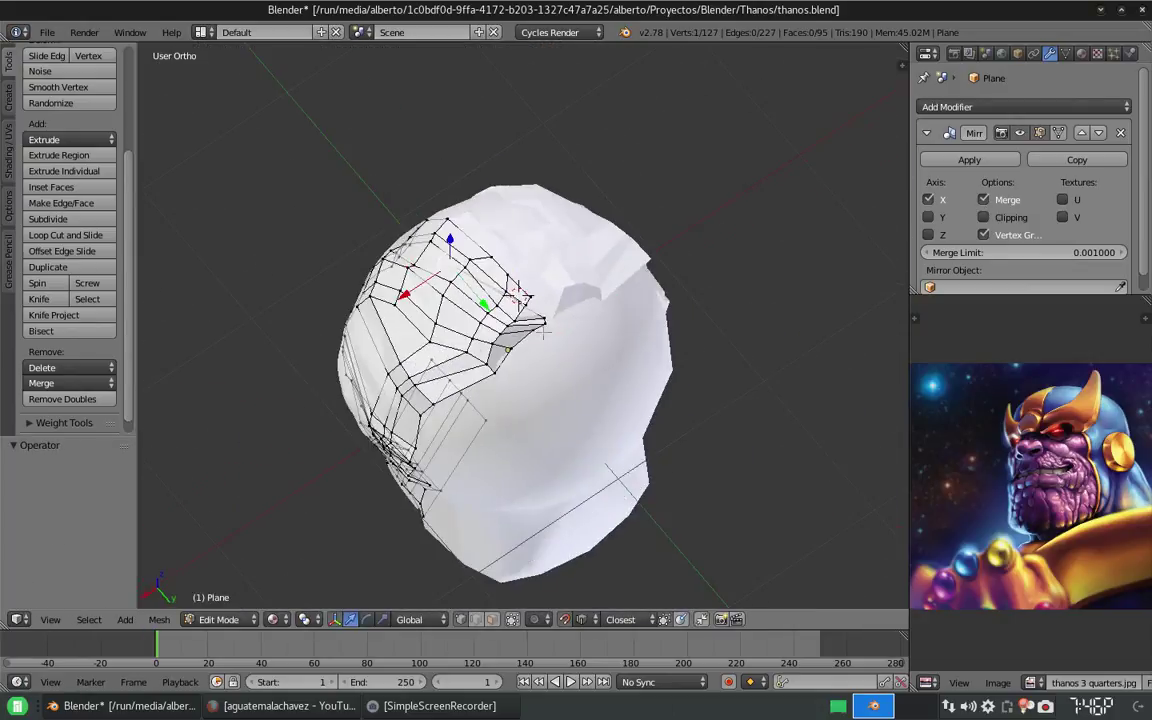
scroll(589, 300, up, 4)
key(g)
click(564, 274)
scroll(581, 320, up, 2)
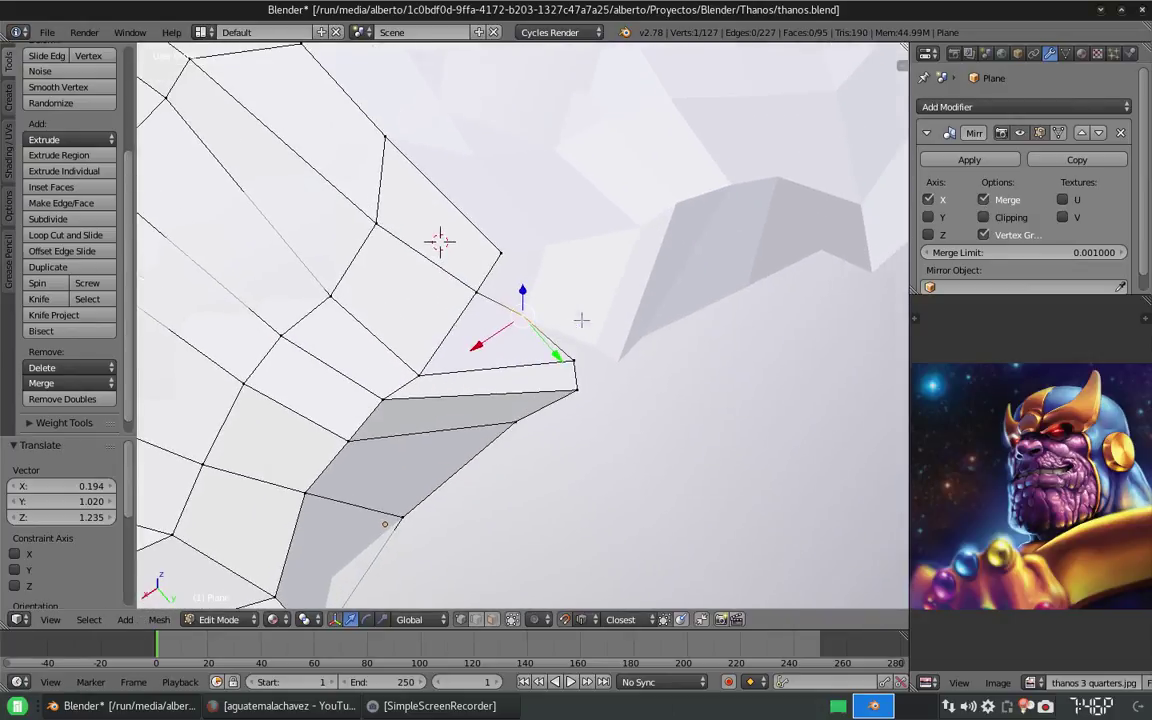
Move the vertex under the horn edge and extrude a new point toward the horn.
right_click(522, 322)
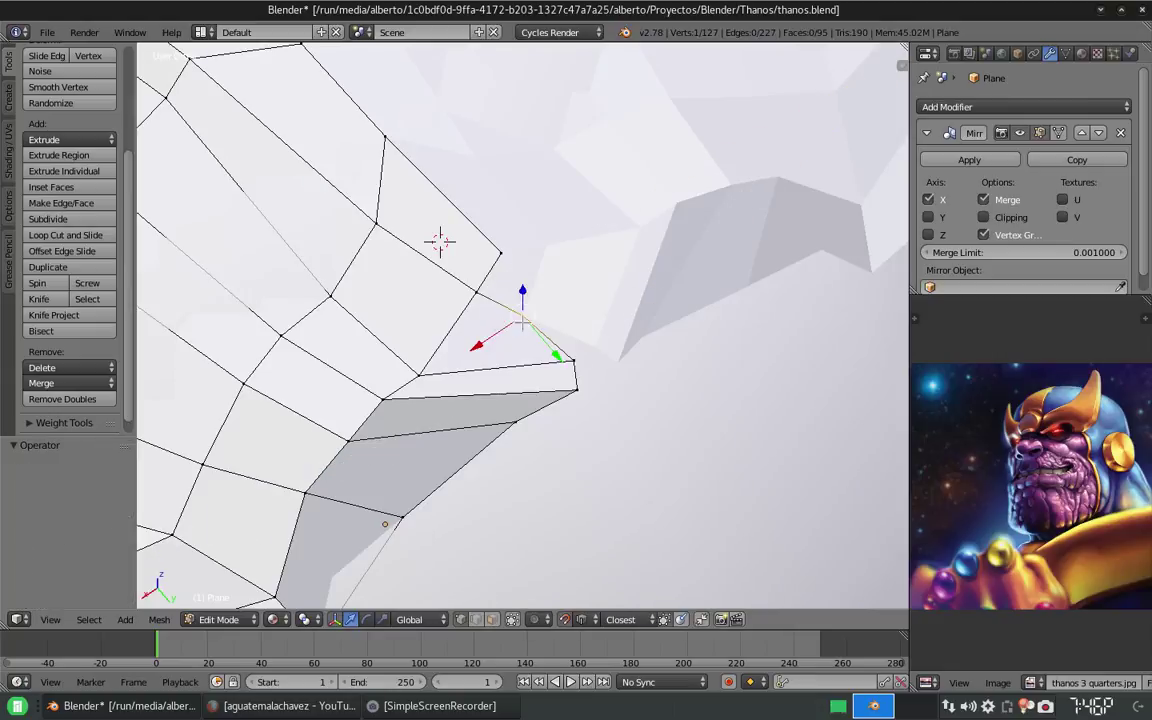
key(g)
click(510, 430)
key(g)
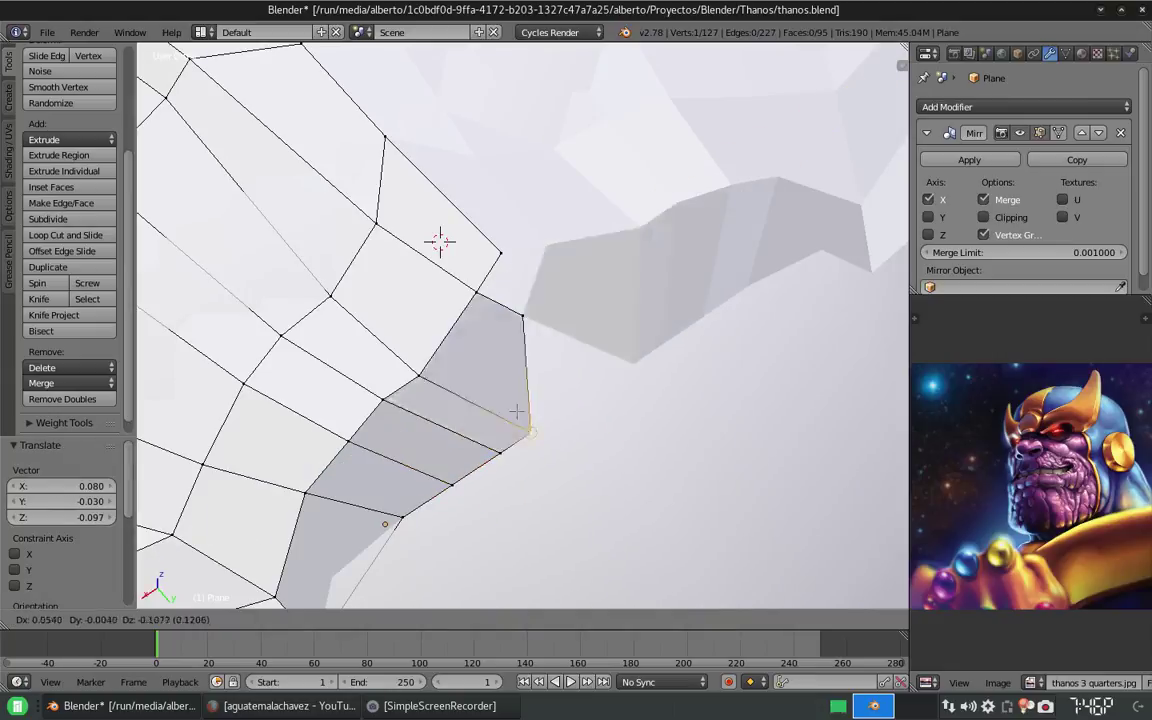
click(518, 368)
key(e)
click(482, 287)
Shape the horn tip by moving the outer vertex along X and raising it along Z.
right_click(560, 304)
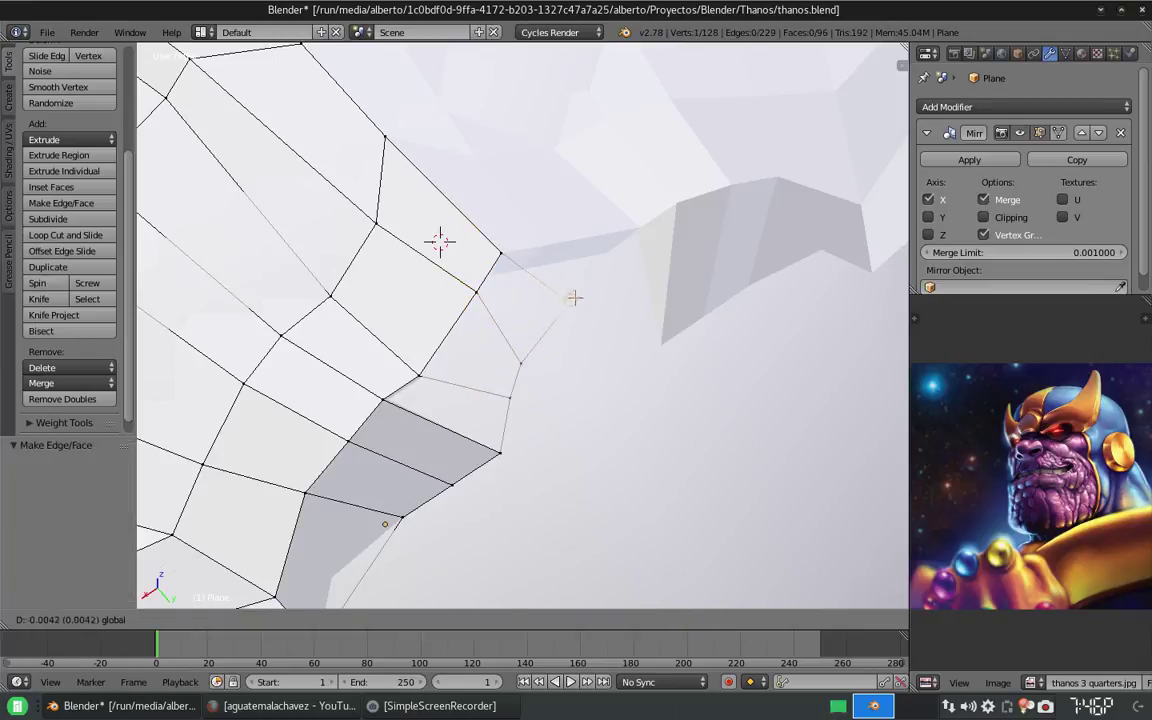
key(g)
key(x)
click(575, 300)
key(g)
key(x)
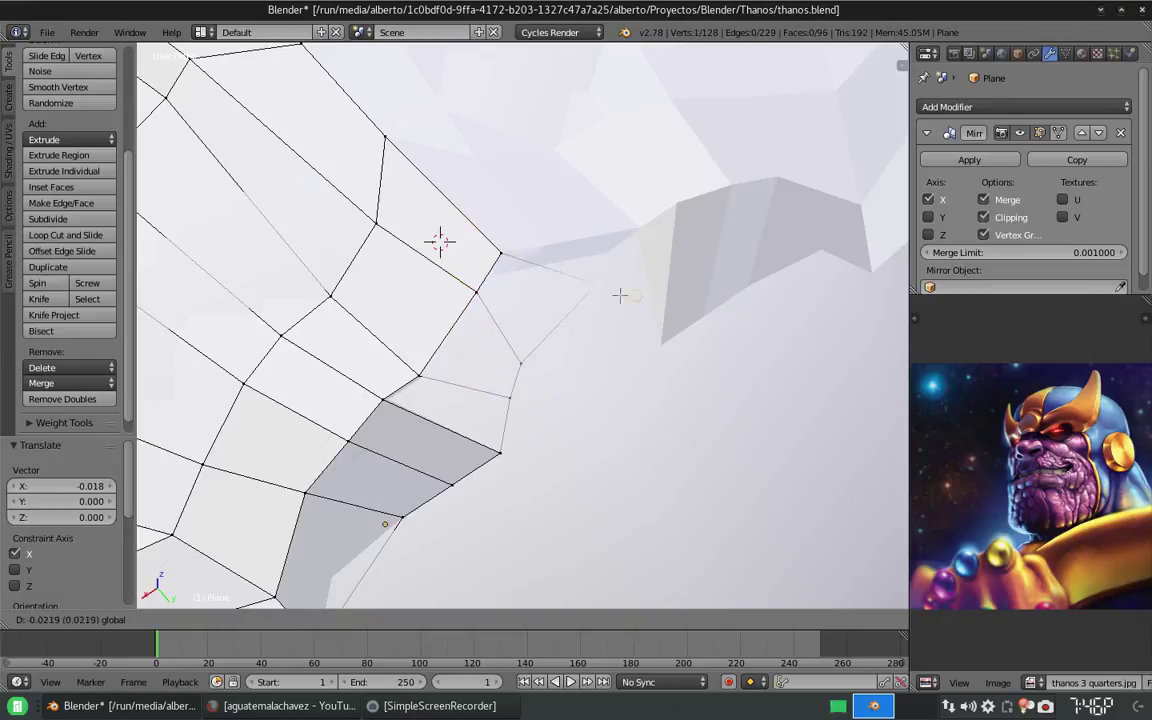
scroll(567, 318, down, 8)
key(g)
key(z)
click(525, 355)
key(g)
key(z)
click(521, 352)
scroll(613, 505, down, 3)
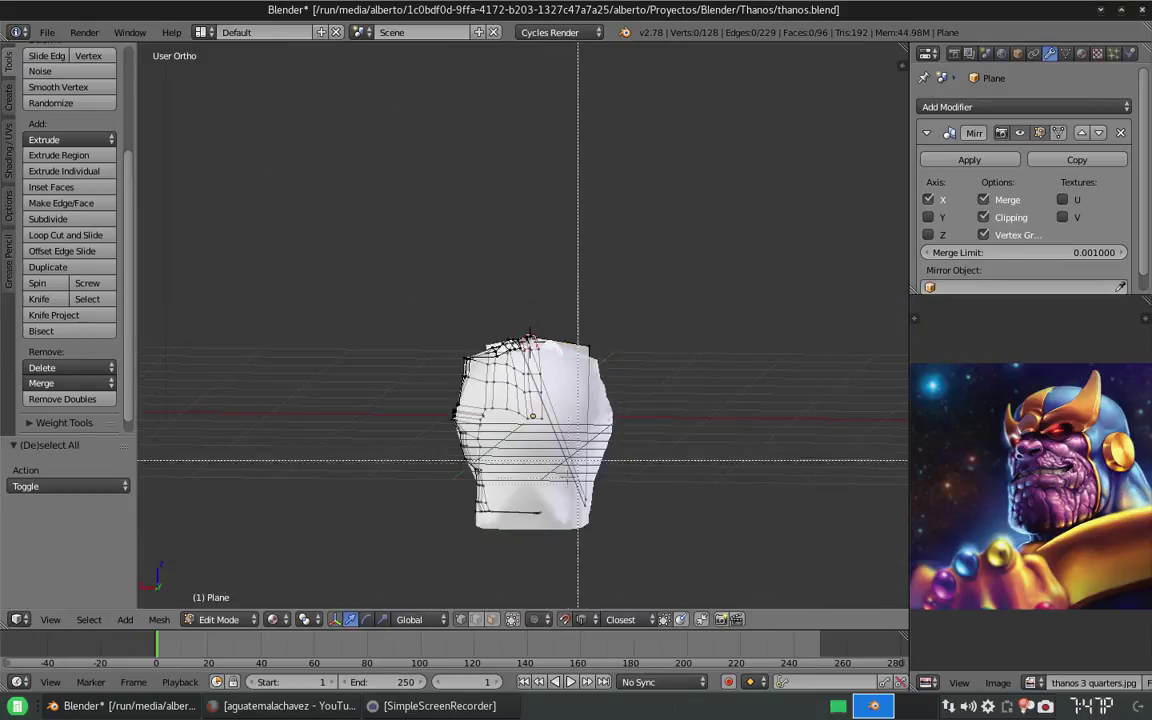
Reshape the horn tip by moving its tip and base vertices, locking the base vertex to Z.
middle_drag(577, 461, 600, 300)
scroll(610, 255, up, 5)
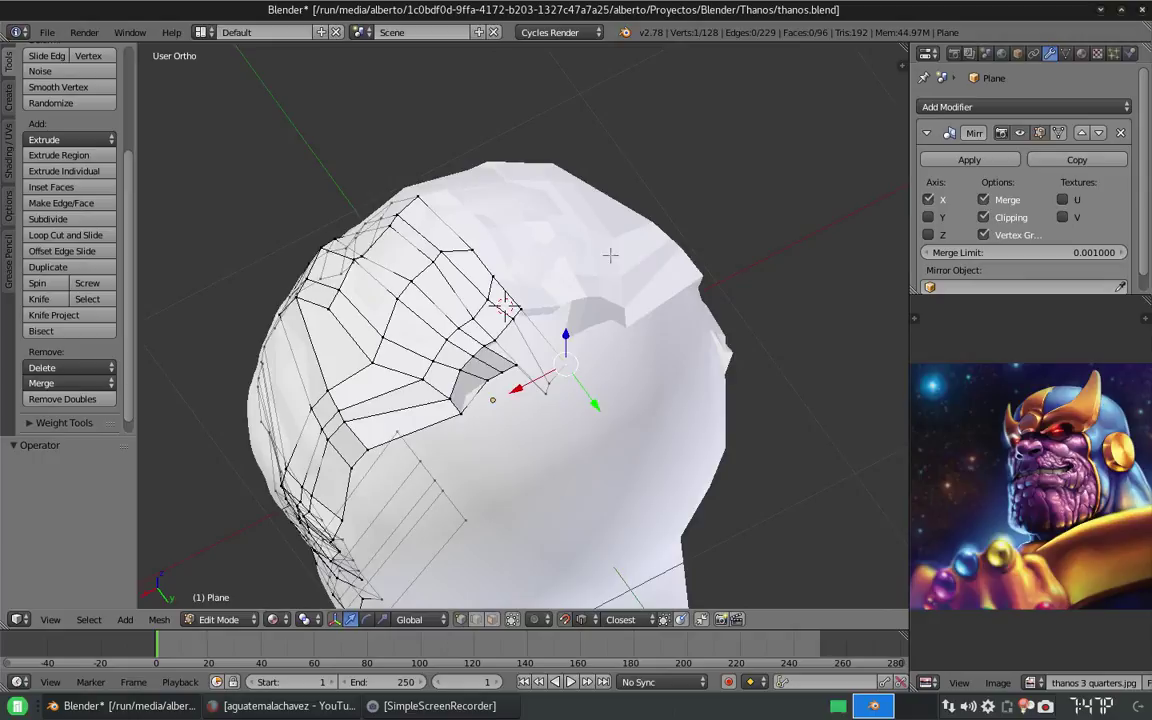
middle_drag(610, 255, 601, 473)
scroll(601, 473, down, 3)
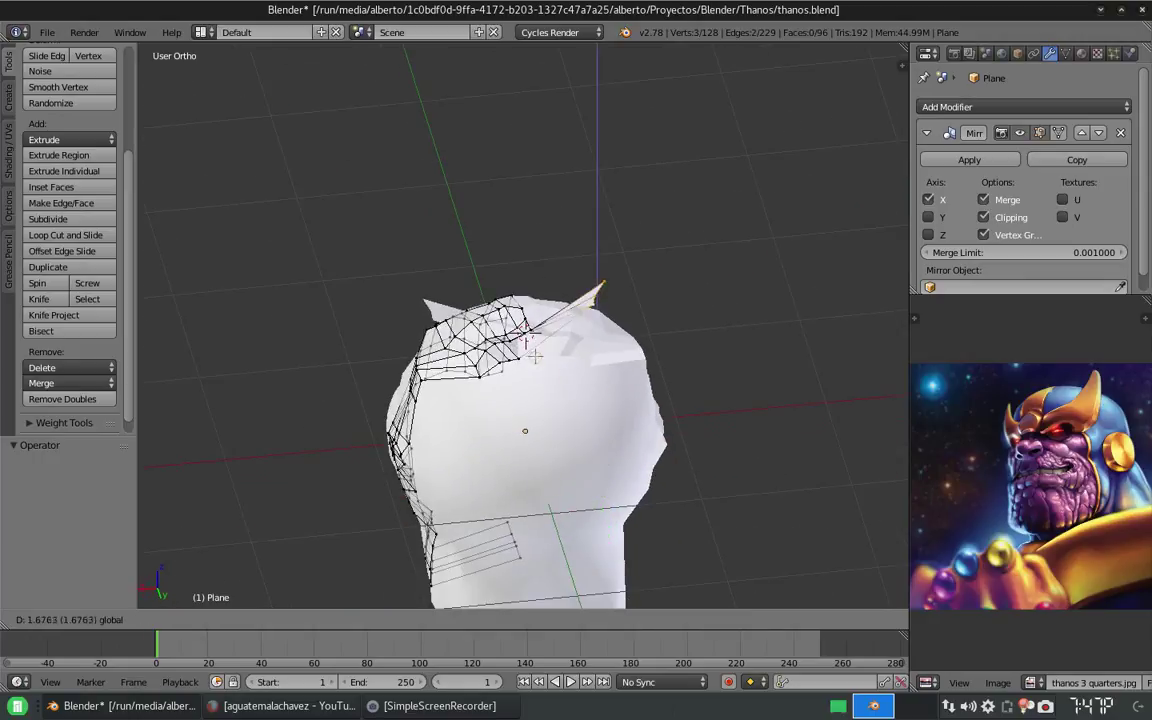
click(535, 356)
key(g)
click(530, 340)
scroll(480, 356, up, 5)
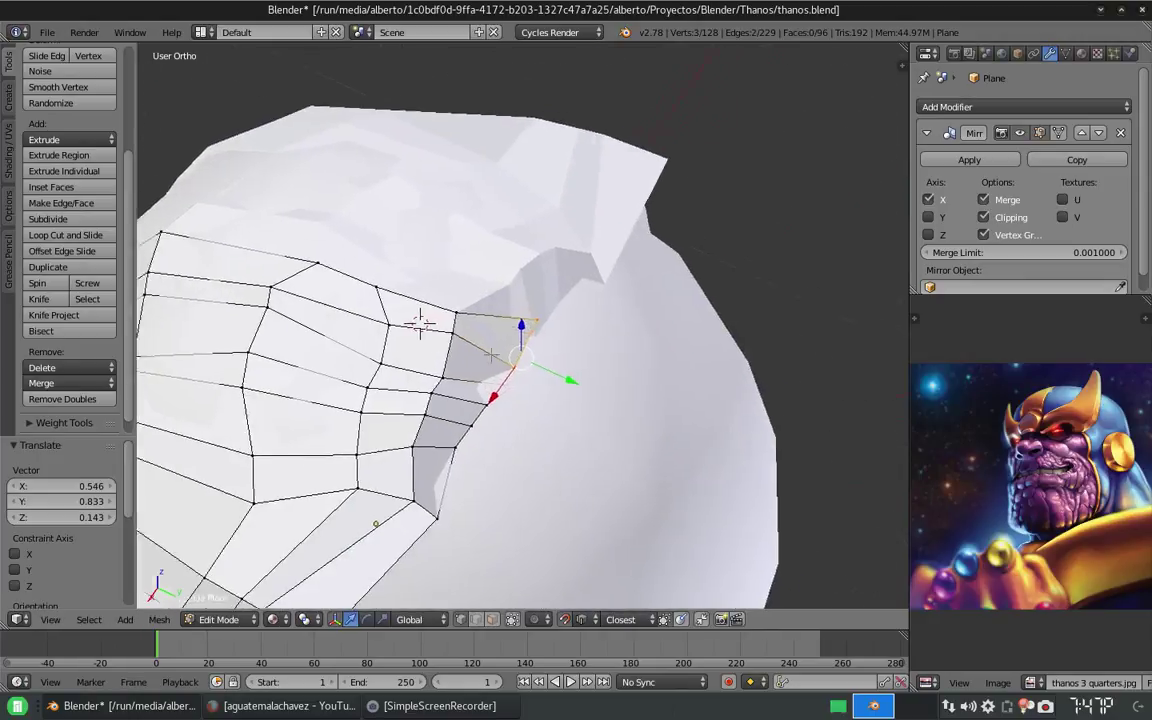
key(g)
key(z)
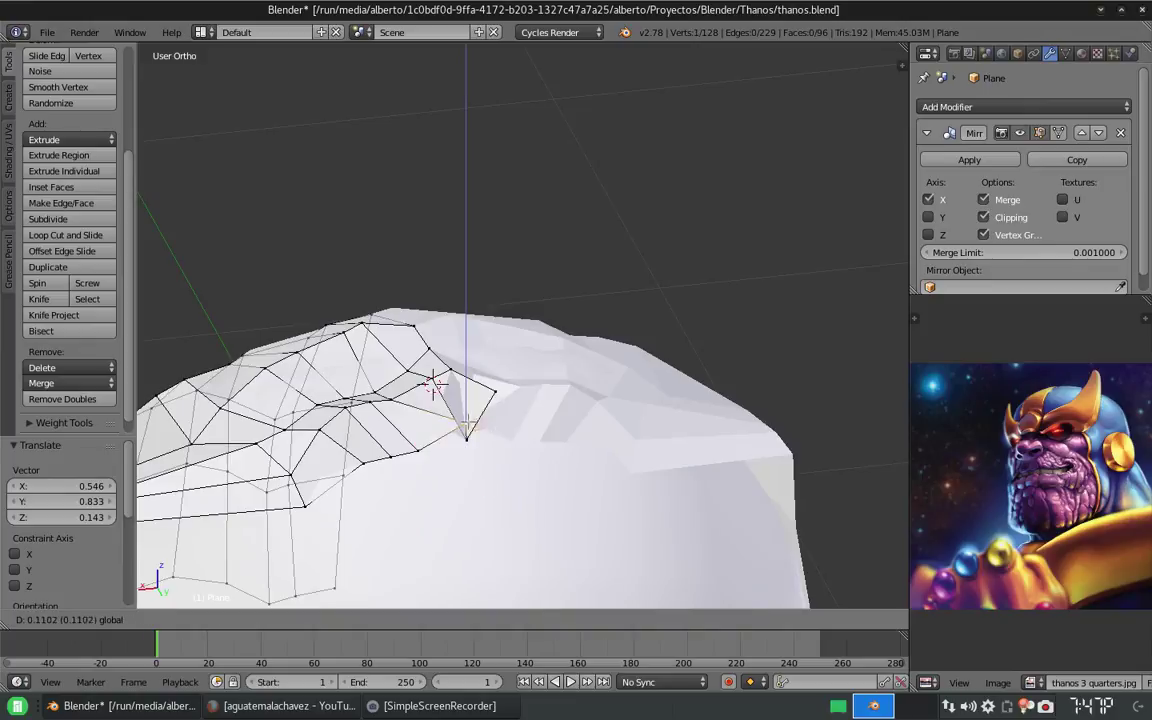
click(436, 425)
scroll(436, 425, down, 3)
scroll(464, 437, up, 4)
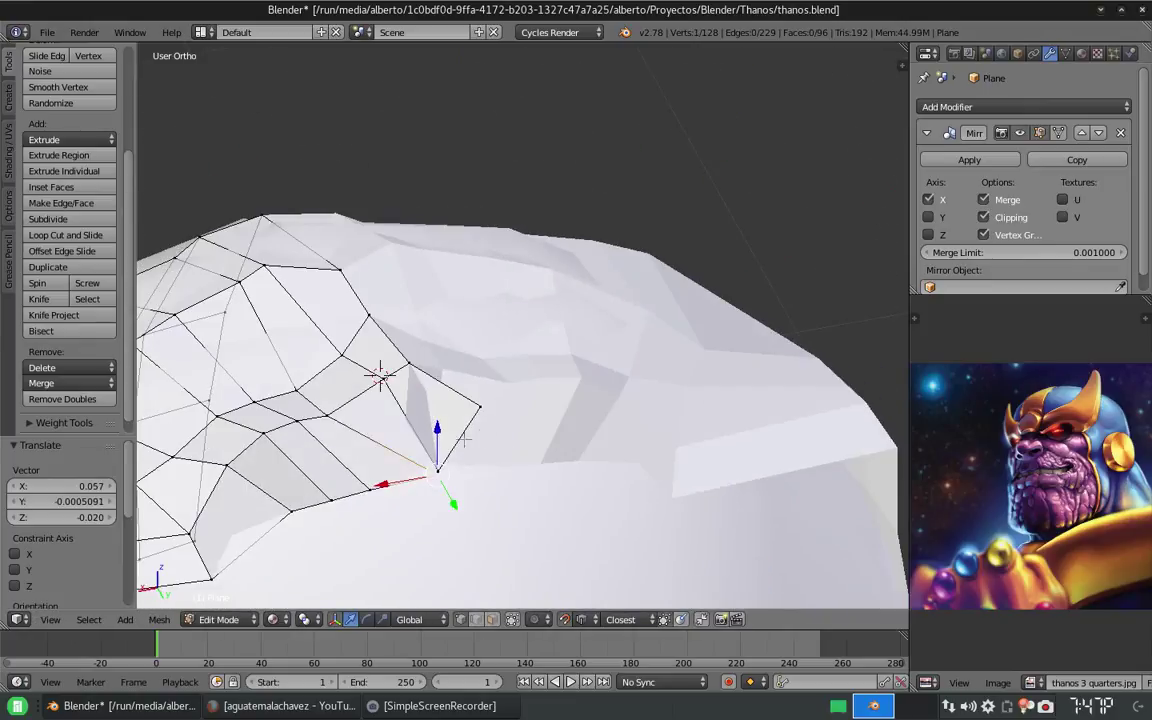
key(g)
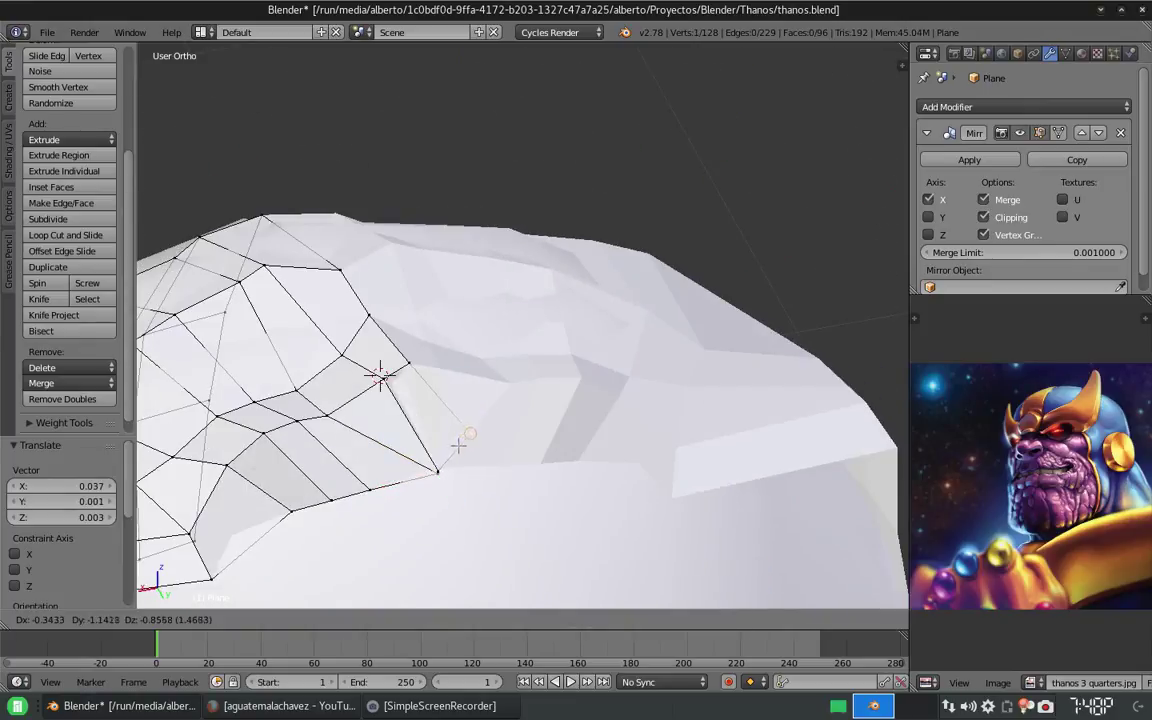
click(566, 416)
Nudge the horn vertex along X and then Z, and save the file.
mouse_move(566, 416)
middle_down()
mouse_move(514, 401)
mouse_move(493, 318)
mouse_move(486, 437)
middle_up()
key(g)
key(x)
click(493, 318)
key(g)
key(z)
click(455, 382)
scroll(512, 389, up, 3)
middle_drag(512, 389, 470, 420)
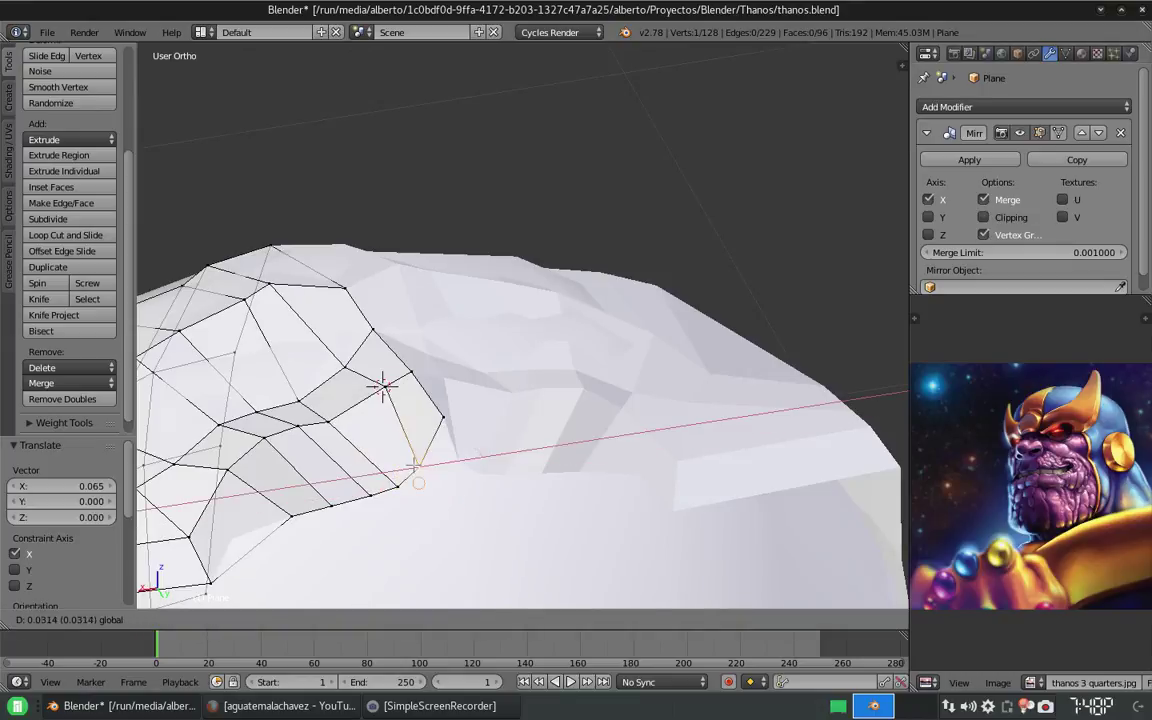
scroll(520, 400, down, 5)
middle_drag(520, 400, 470, 420)
key(ctrl+s)
click(380, 470)
Extrude the helmet's top edge over the crown and raise the new strip vertically.
middle_drag(520, 420, 470, 430)
scroll(510, 350, up, 4)
middle_drag(510, 350, 524, 242)
mouse_move(533, 186)
middle_down()
mouse_move(535, 218)
mouse_move(571, 252)
mouse_move(521, 263)
middle_up()
key(e)
click(565, 244)
middle_drag(548, 165, 530, 180)
scroll(530, 180, up, 3)
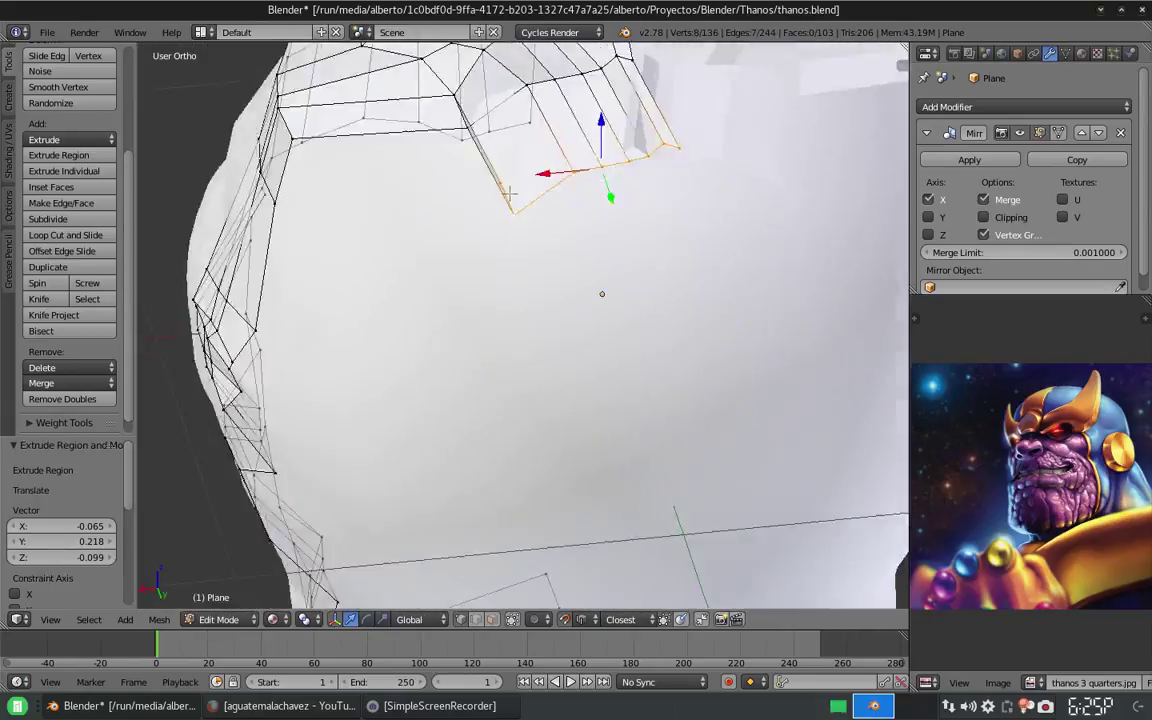
scroll(510, 194, down, 5)
key(g)
key(z)
click(593, 176)
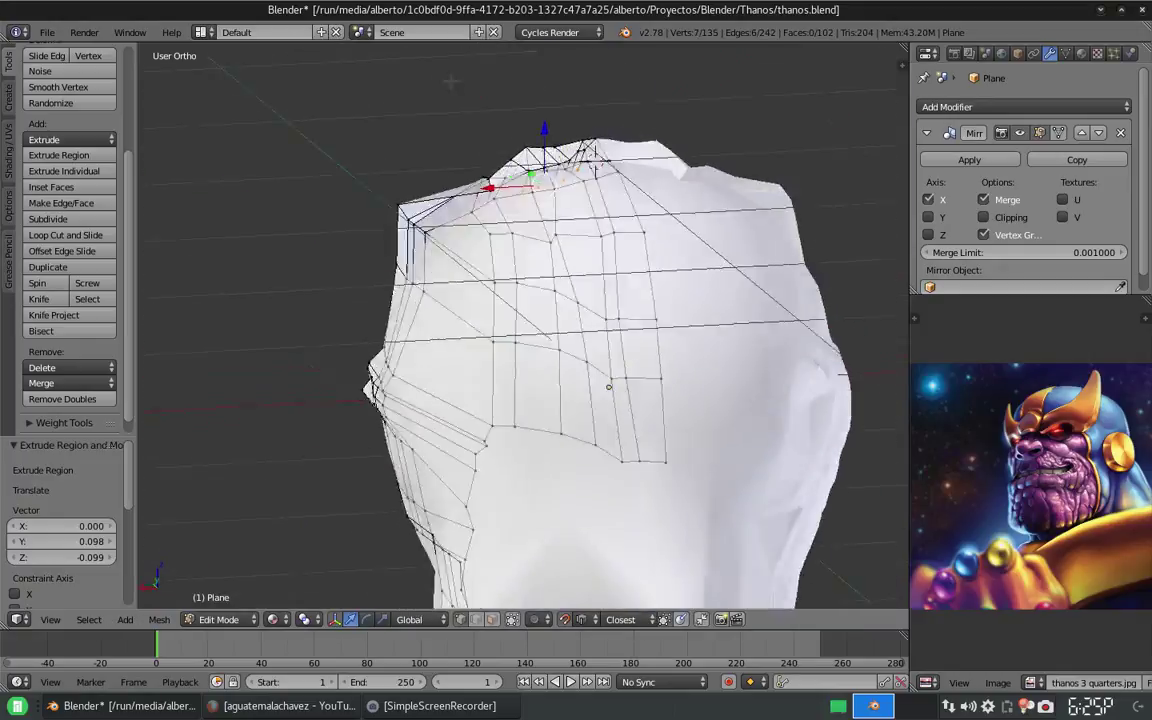
Lower a helmet vertex, select the crown edge vertices, and delete a stray extra vertex.
middle_drag(593, 176, 508, 201)
right_click(419, 188)
key(g)
key(z)
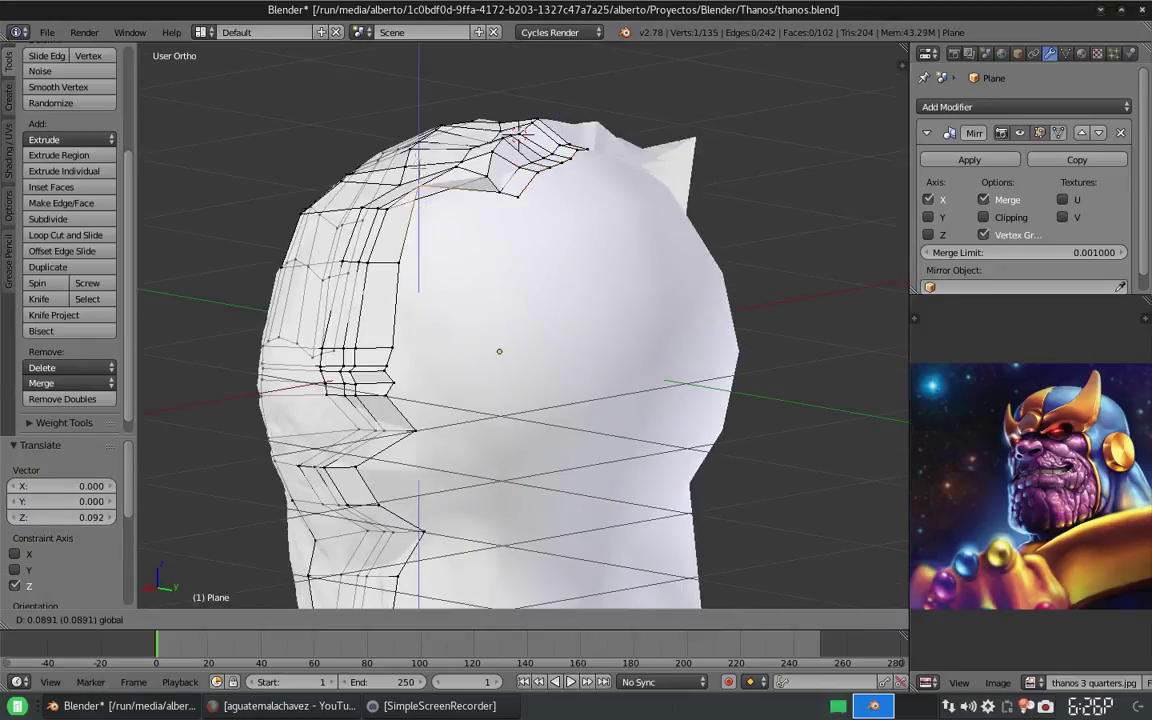
click(430, 213)
middle_drag(430, 213, 428, 225)
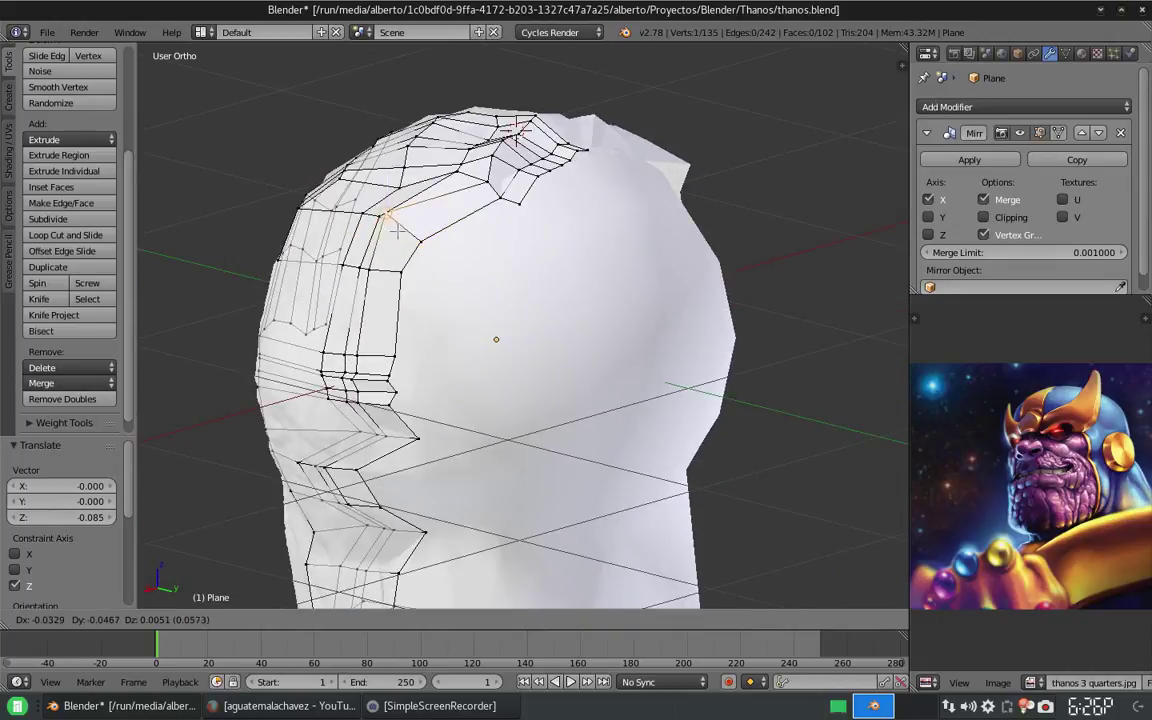
right_click(397, 230)
middle_drag(397, 230, 425, 232)
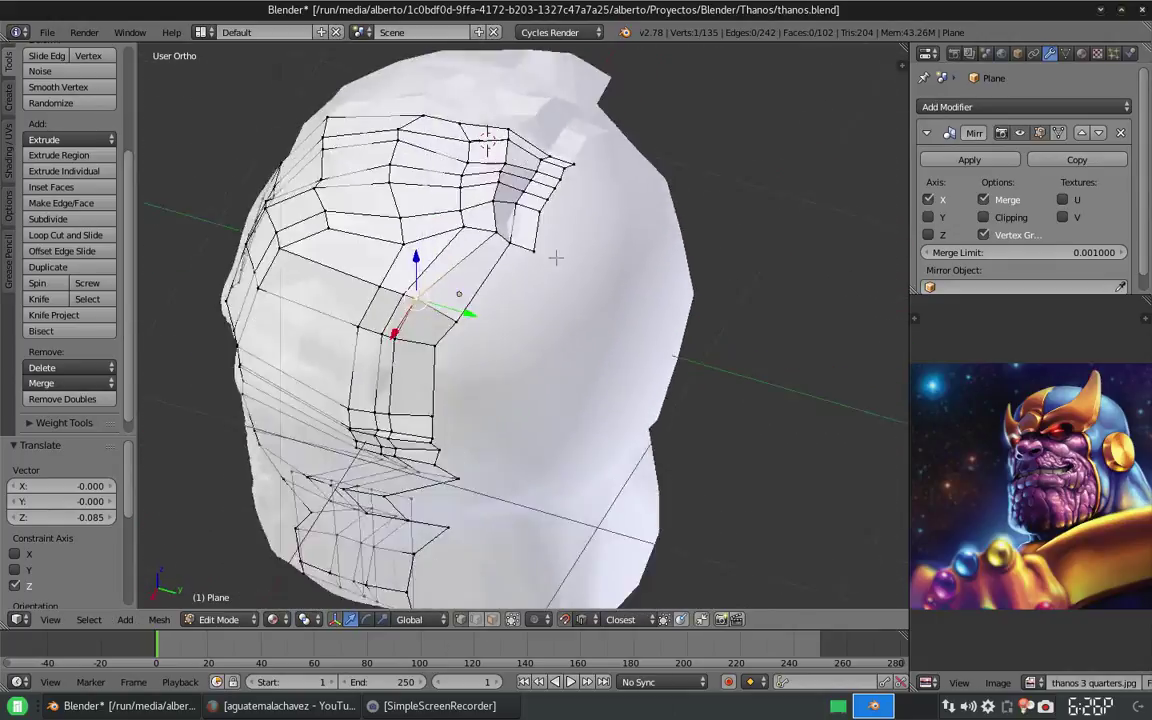
mouse_move(553, 257)
middle_down()
mouse_move(514, 224)
mouse_move(540, 160)
middle_up()
shift+right_click(540, 214)
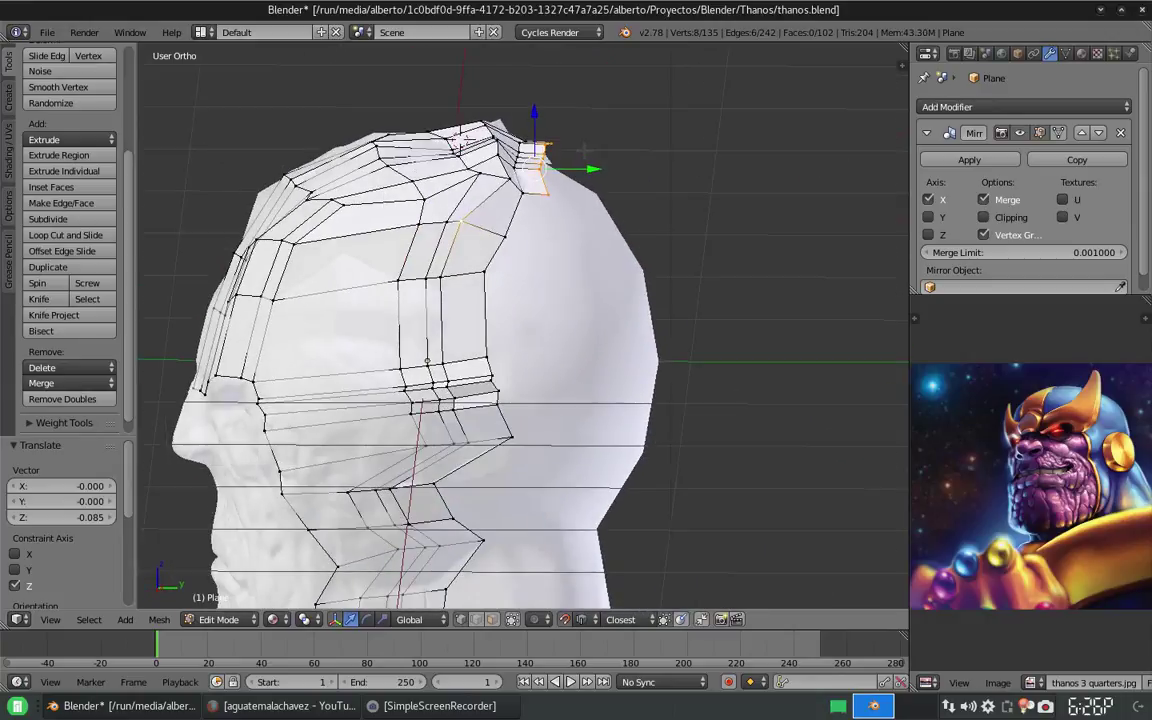
alt+shift+right_click(540, 160)
click(579, 242)
middle_drag(579, 242, 517, 276)
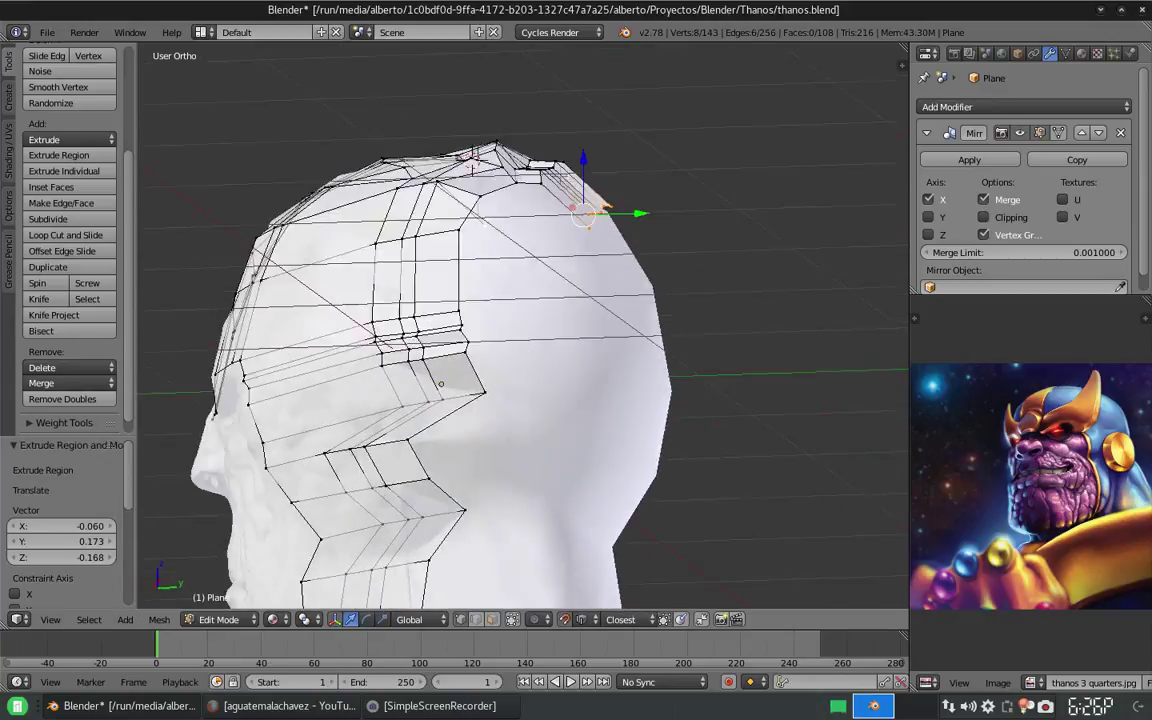
right_click(433, 270)
key(x)
click(440, 262)
mouse_move(440, 262)
middle_down()
mouse_move(540, 257)
mouse_move(445, 265)
mouse_move(435, 213)
mouse_move(460, 320)
mouse_move(559, 170)
mouse_move(597, 224)
mouse_move(403, 222)
mouse_move(491, 320)
middle_up()
Reposition the extruded crown vertices along Z and X, then fill a face between them.
click(467, 270)
key(g)
key(z)
click(435, 213)
key(g)
click(445, 318)
click(557, 213)
key(g)
key(x)
click(403, 222)
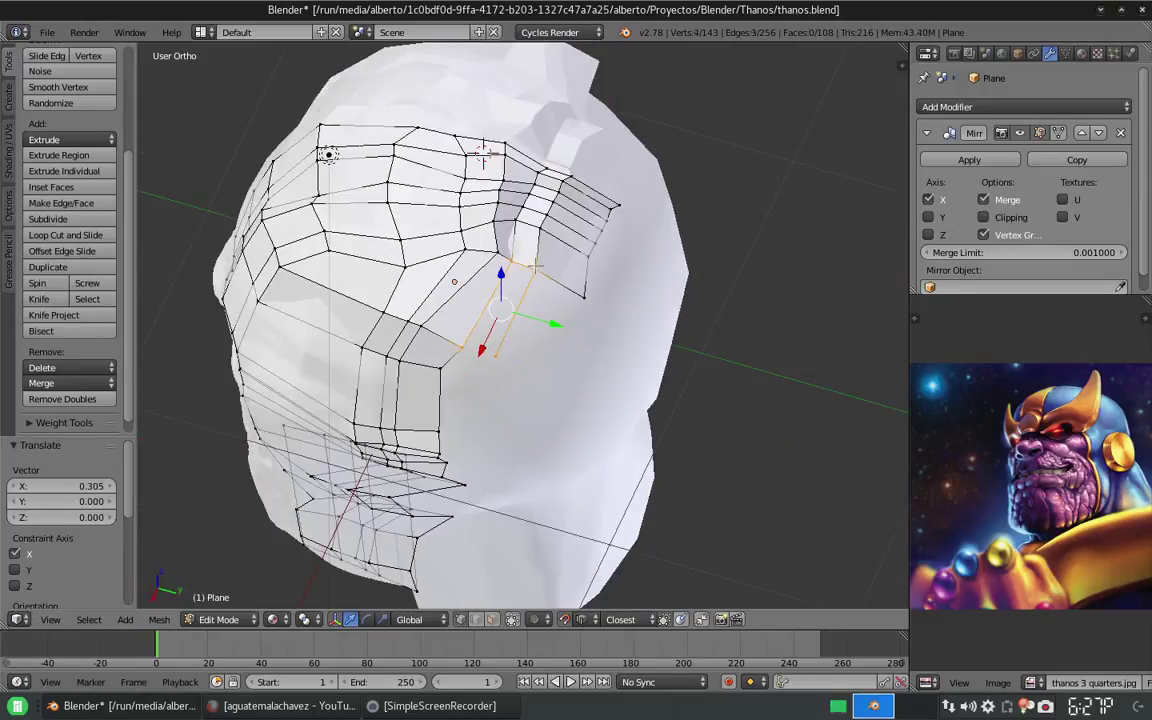
shift+right_click(483, 152)
key(f)
Extrude more vertices down the side of the head and shift them along X.
middle_drag(483, 152, 538, 272)
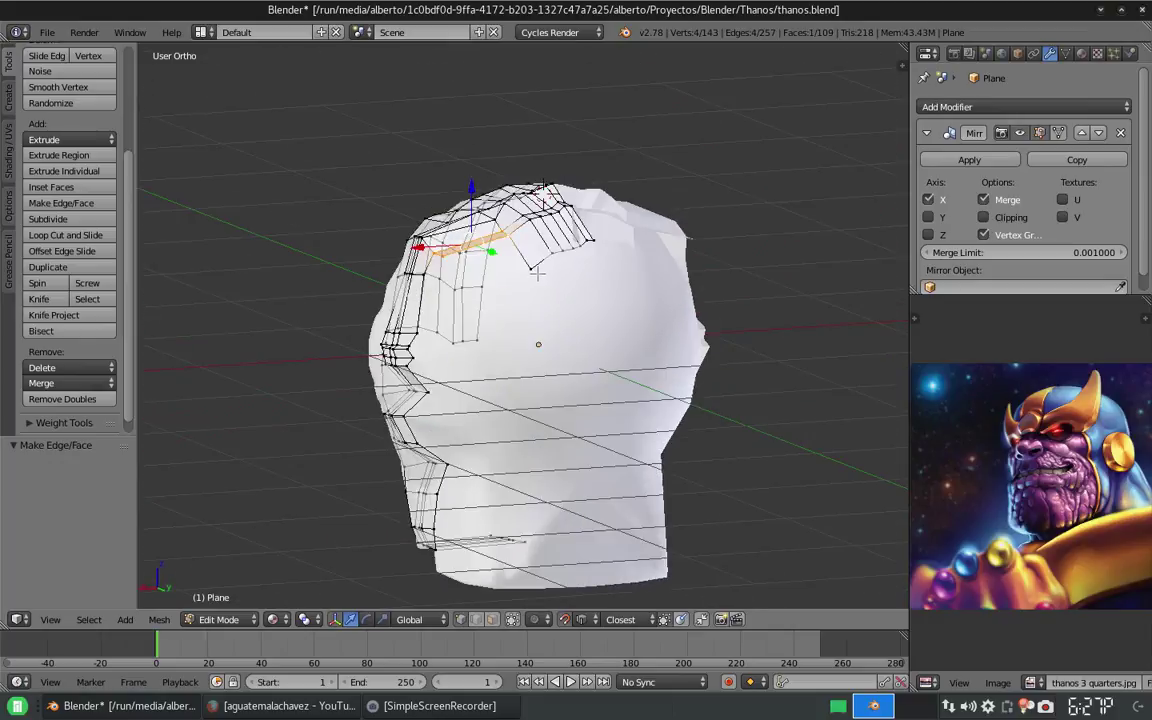
middle_drag(619, 236, 560, 240)
scroll(500, 245, up, 4)
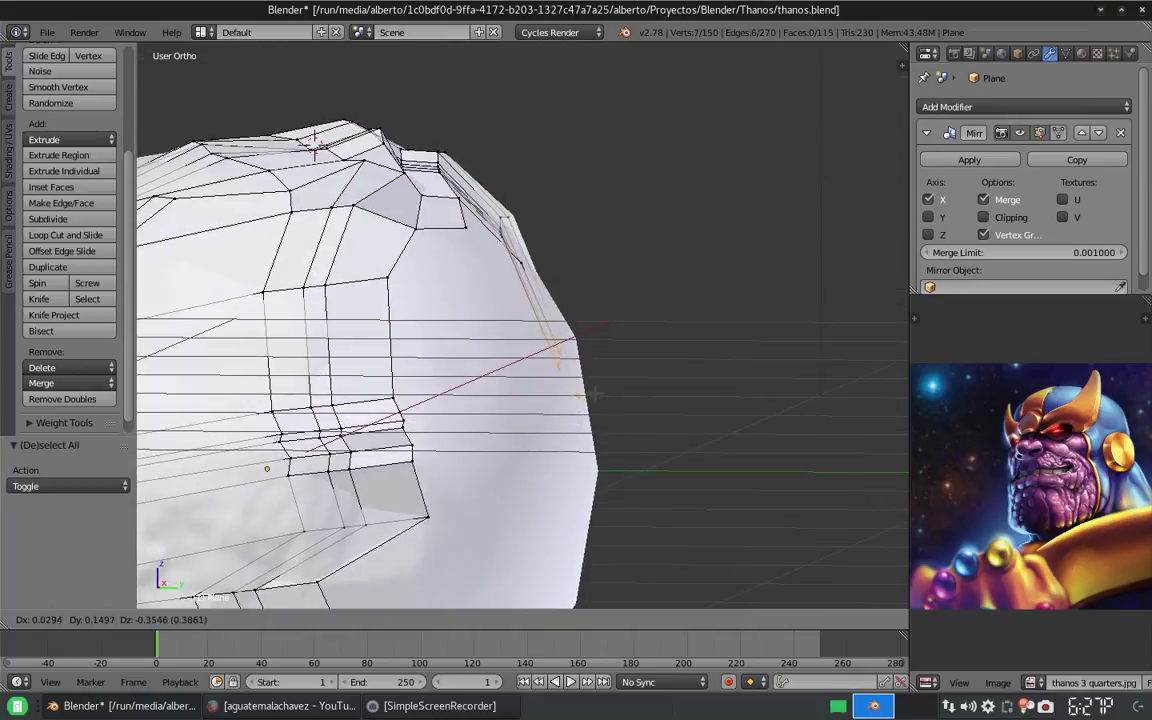
click(602, 373)
middle_drag(602, 373, 511, 372)
key(g)
key(x)
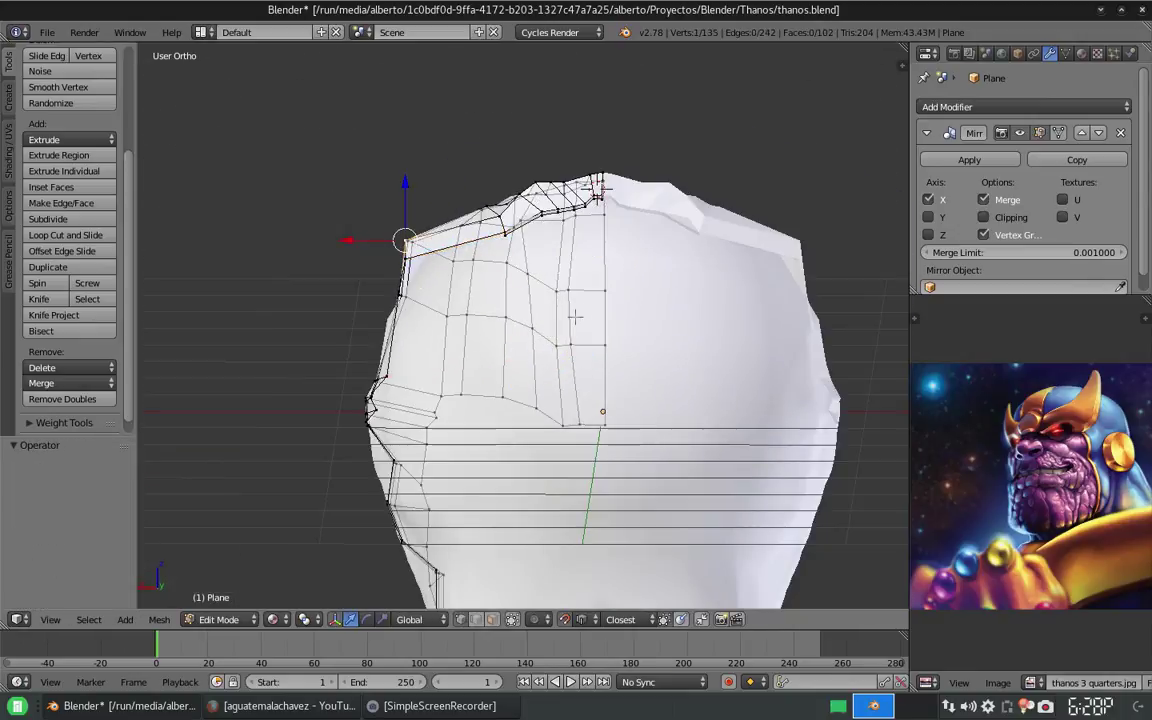
scroll(575, 317, up, 3)
middle_drag(597, 267, 754, 211)
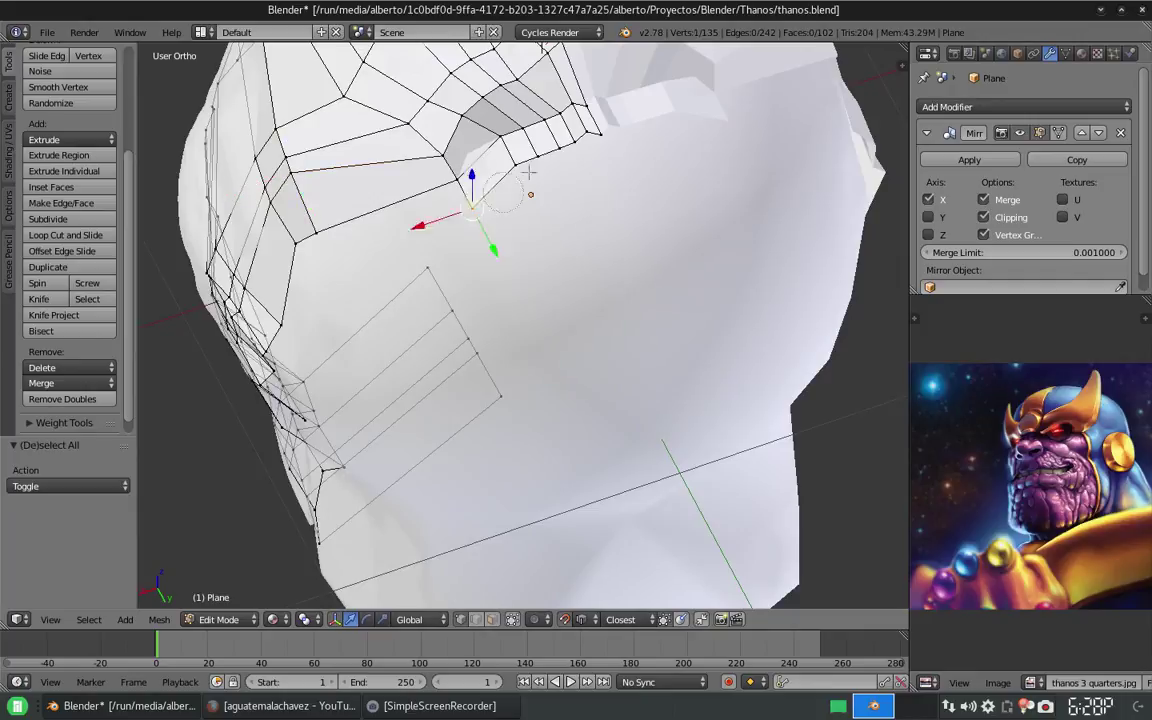
Extrude the brow edges outward, then undo the unwanted extrusion.
middle_drag(530, 173, 553, 187)
key(e)
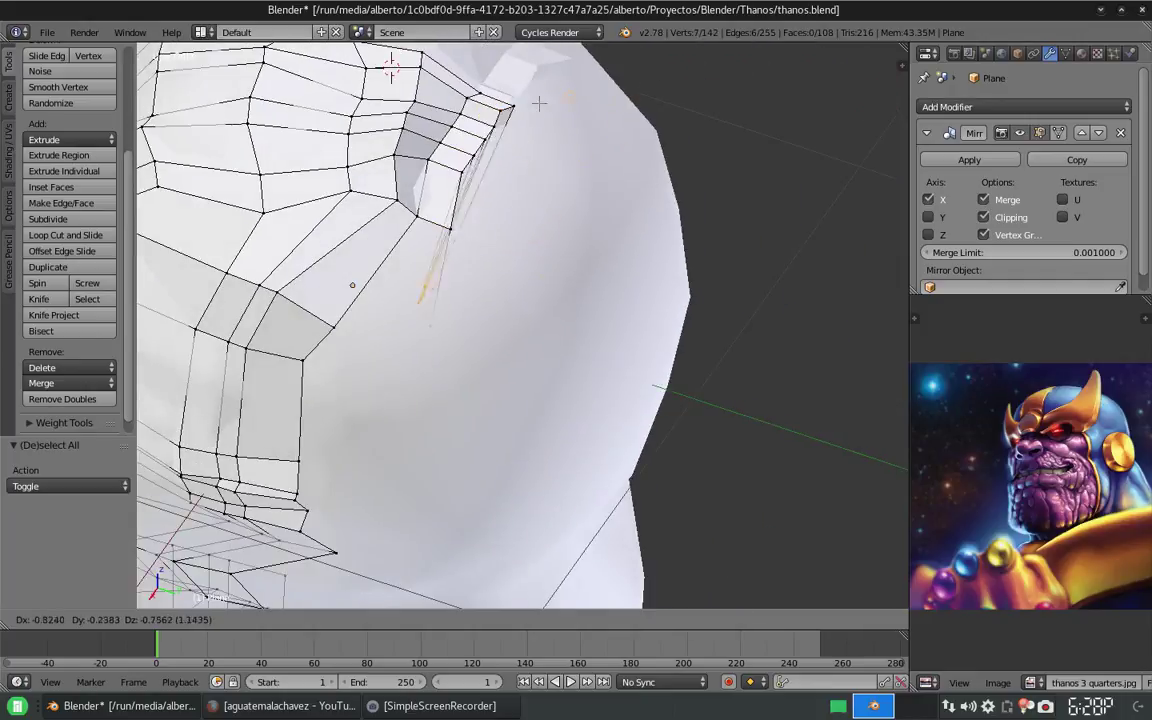
click(569, 86)
mouse_move(569, 86)
middle_down()
mouse_move(663, 257)
mouse_move(538, 234)
mouse_move(430, 313)
mouse_move(682, 171)
middle_up()
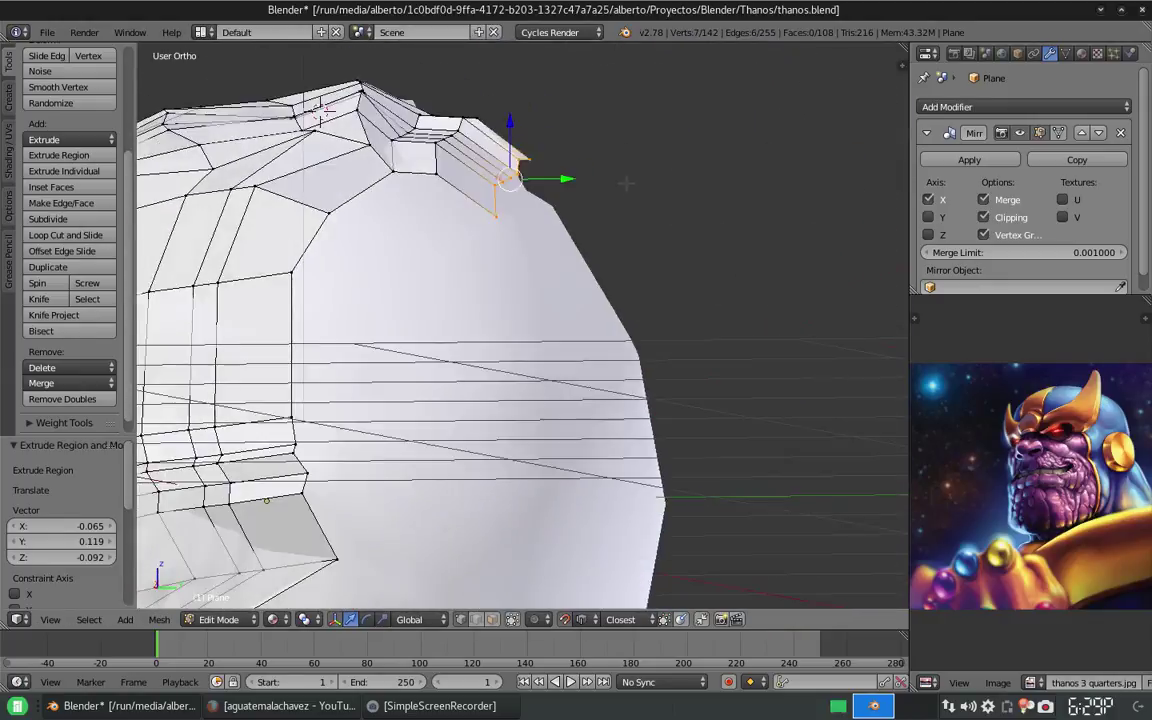
right_click(655, 251)
key(ctrl+z)
middle_drag(655, 251, 586, 270)
scroll(578, 275, up, 5)
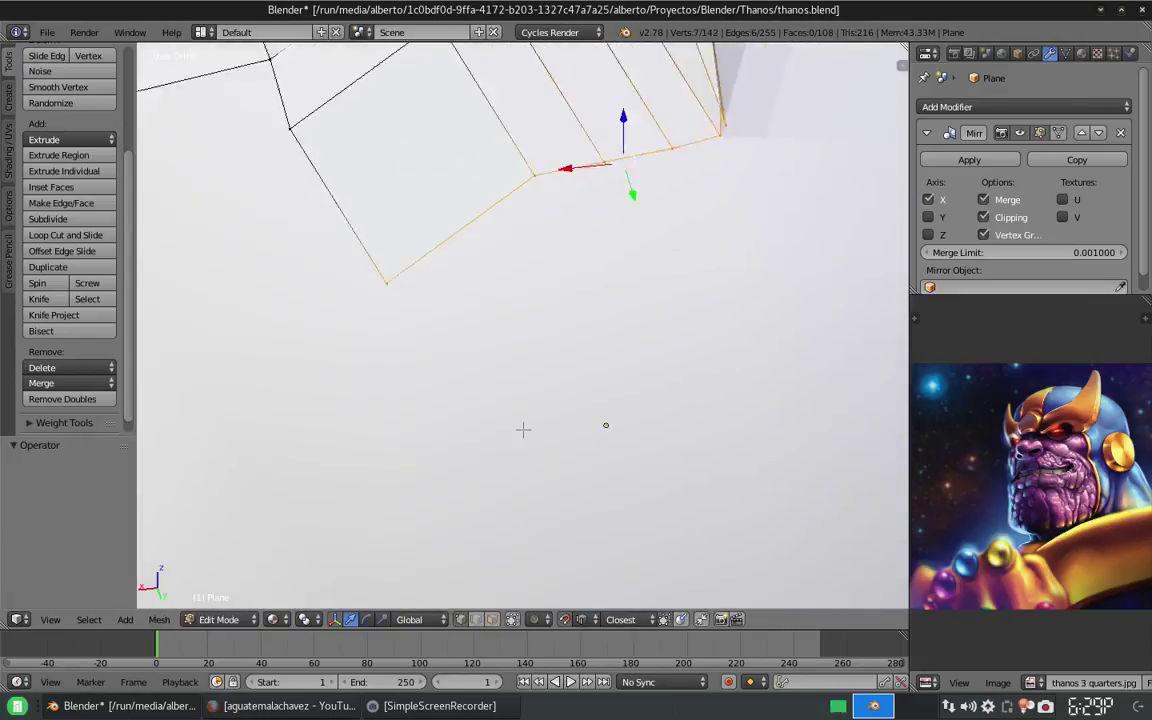
Shift the crest vertex along X twice using proportional falloff.
key(g)
key(x)
click(532, 318)
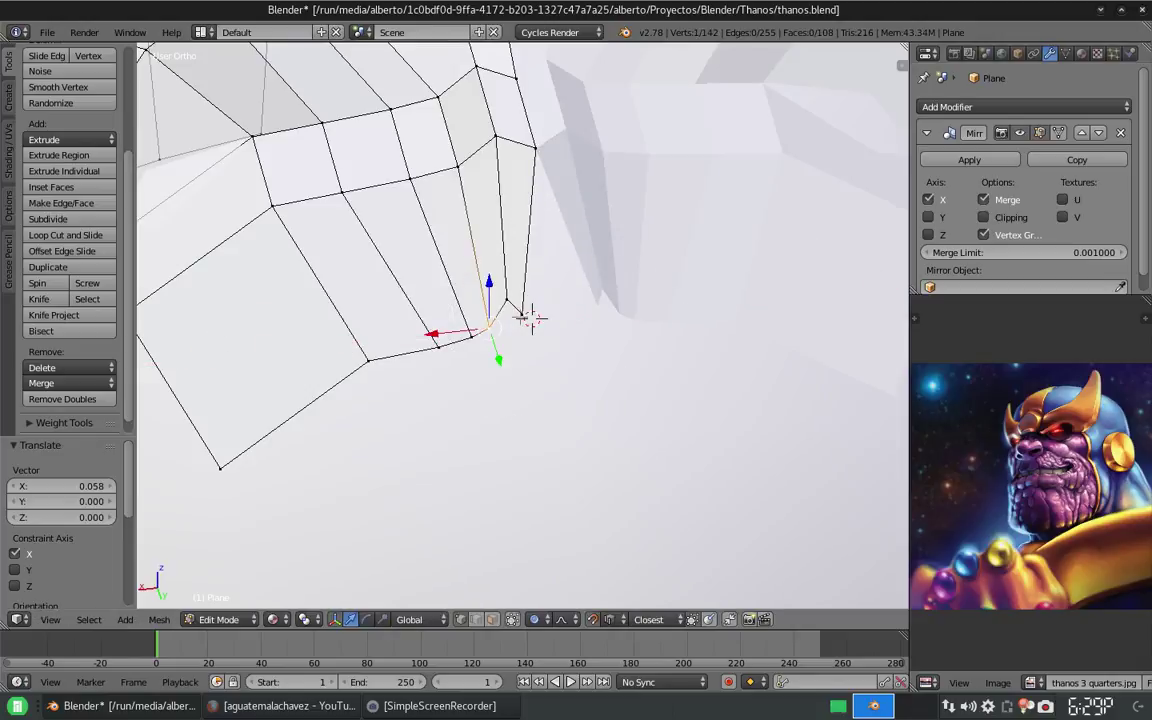
key(g)
key(x)
click(715, 265)
scroll(530, 275, down, 3)
mouse_move(530, 275)
middle_down()
mouse_move(581, 287)
mouse_move(619, 334)
mouse_move(538, 420)
middle_up()
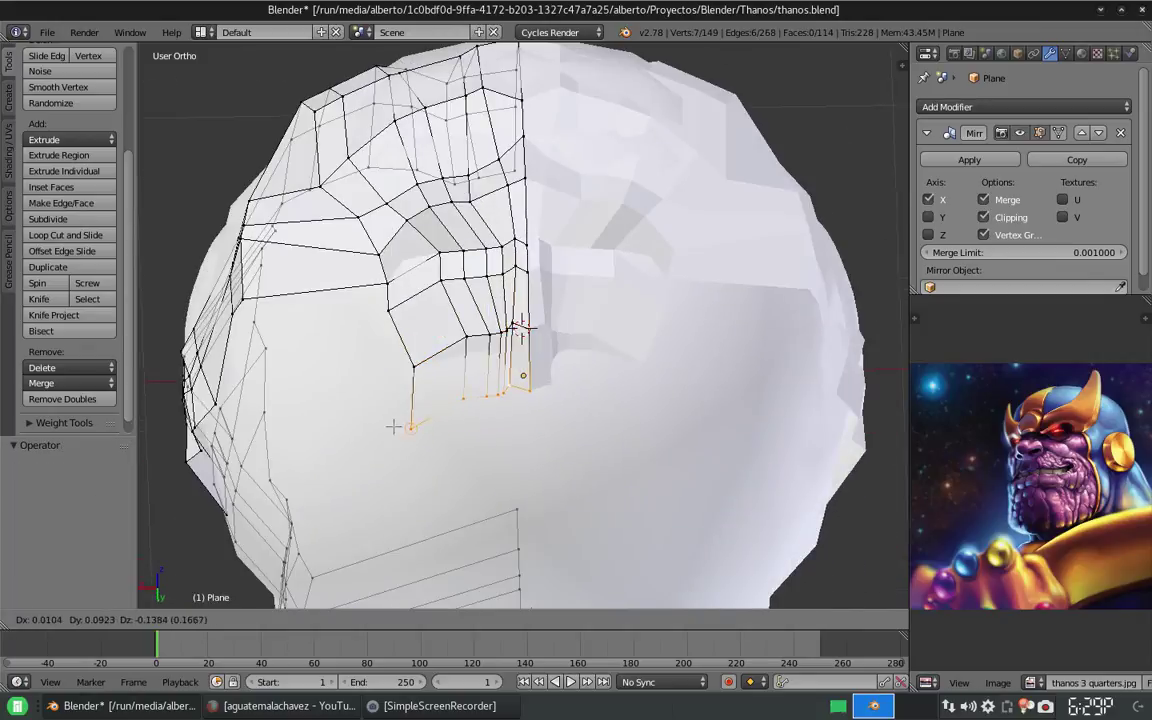
Place the extruded brow edges and move the selected vertices along Y.
click(393, 427)
scroll(393, 427, down, 3)
middle_drag(393, 427, 500, 340)
scroll(500, 340, up, 2)
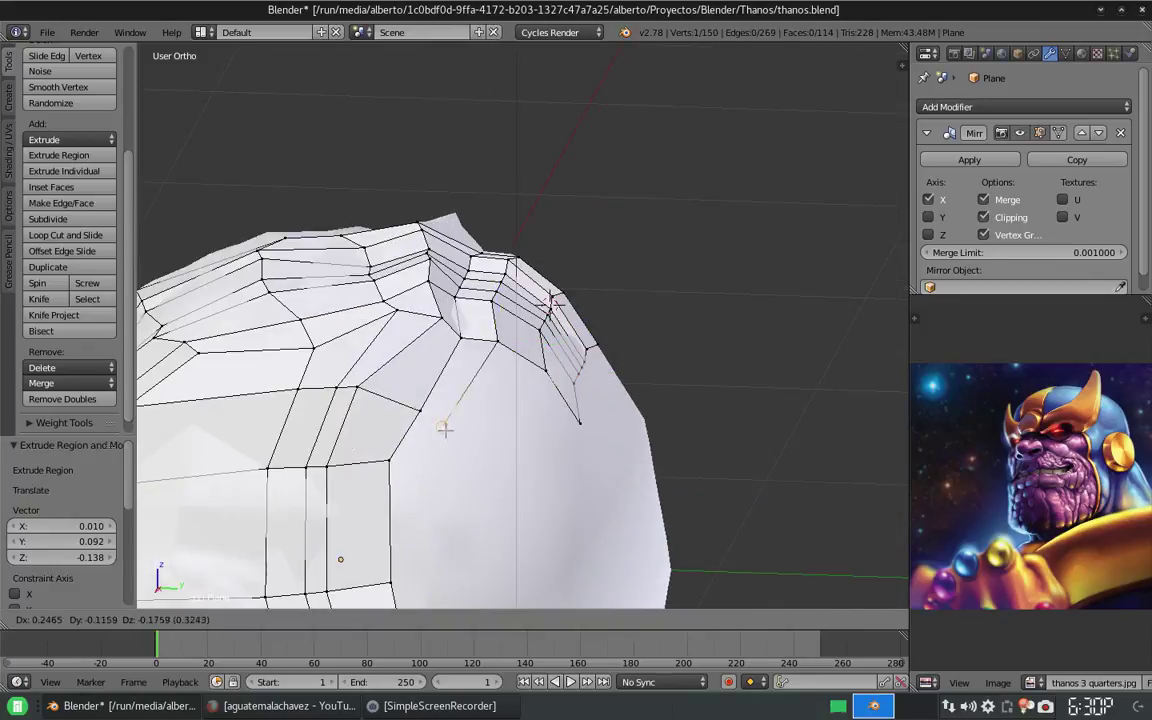
click(443, 428)
key(g)
key(y)
click(360, 340)
Close the gap below the horn with a new quad face.
middle_drag(360, 340, 328, 362)
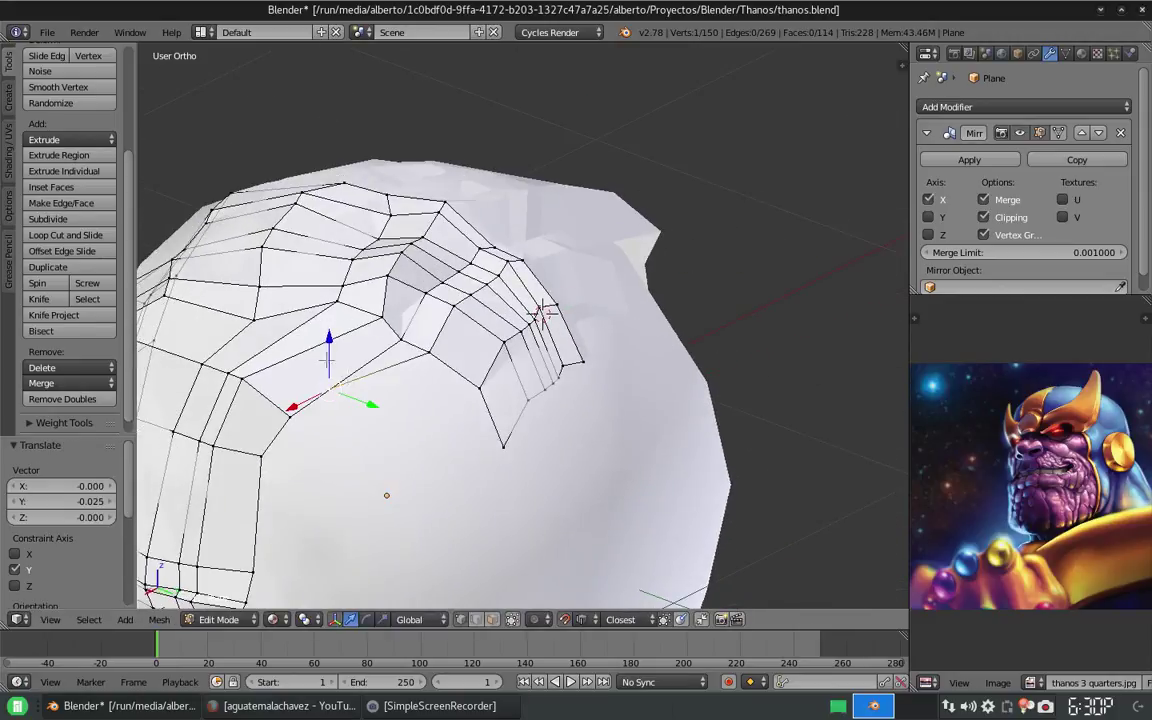
mouse_move(333, 445)
middle_down()
mouse_move(265, 378)
mouse_move(425, 405)
middle_up()
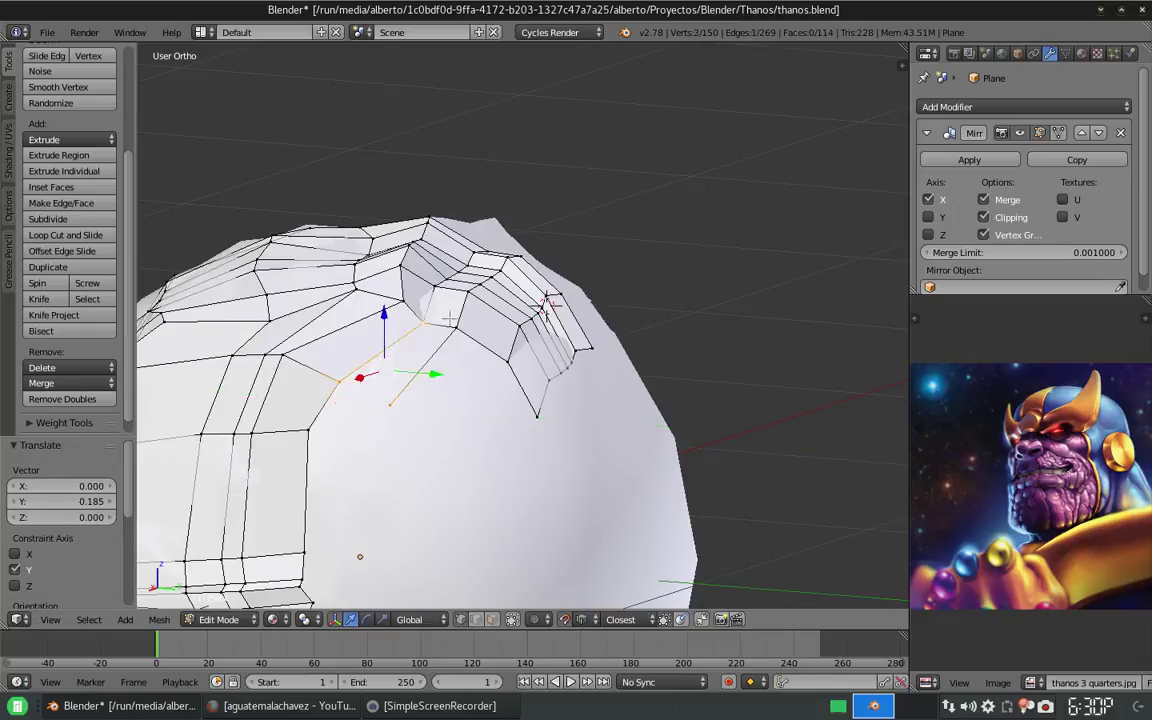
shift+right_click(451, 318)
key(f)
middle_drag(451, 318, 390, 364)
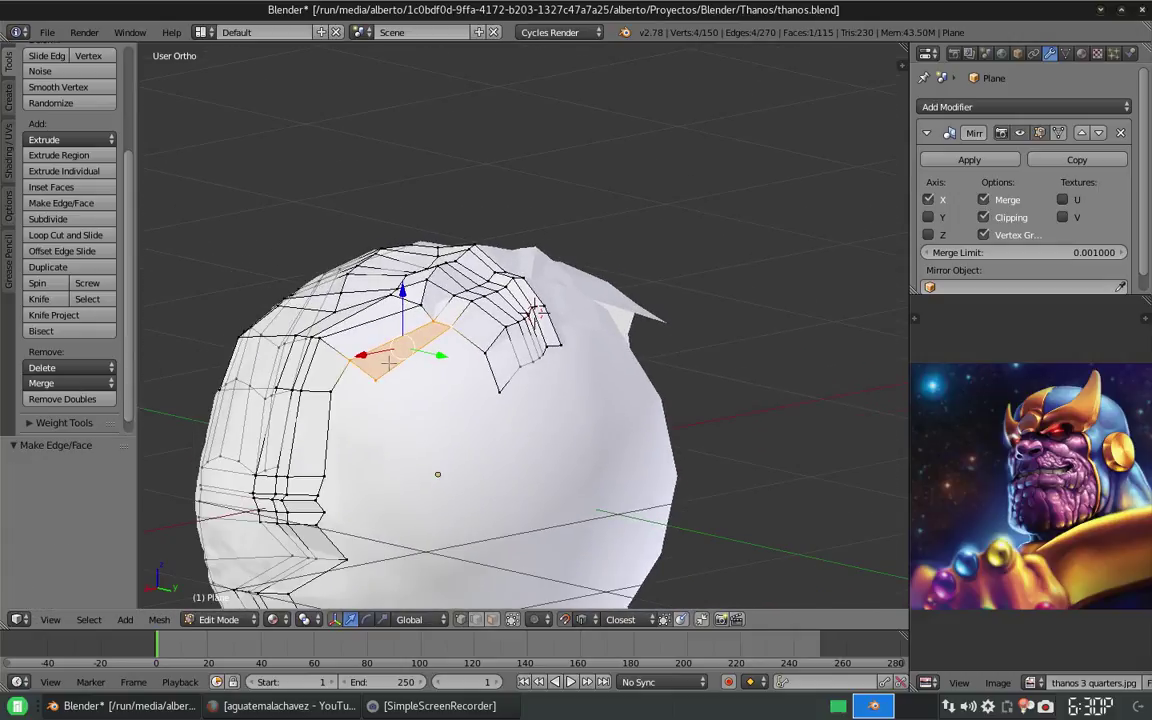
Extrude the brow edge loop down the forehead.
right_click(389, 381)
middle_drag(389, 381, 419, 386)
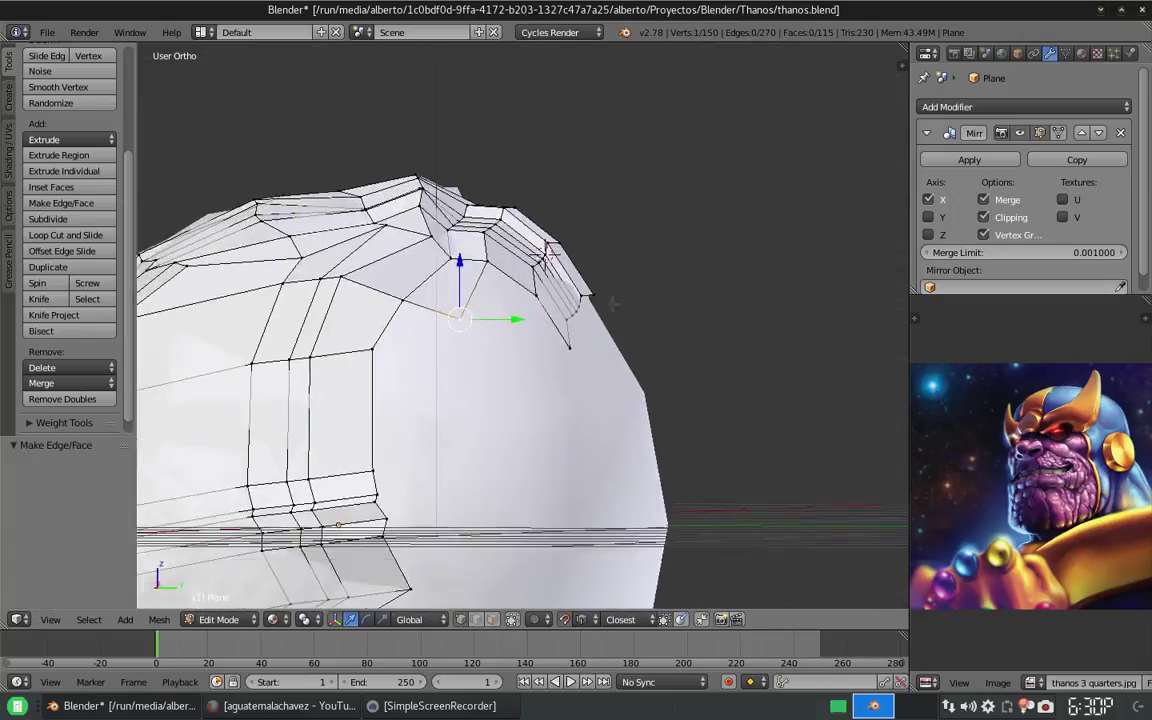
mouse_move(535, 360)
middle_down()
mouse_move(470, 390)
mouse_move(520, 240)
middle_up()
key(e)
click(521, 276)
right_click(476, 380)
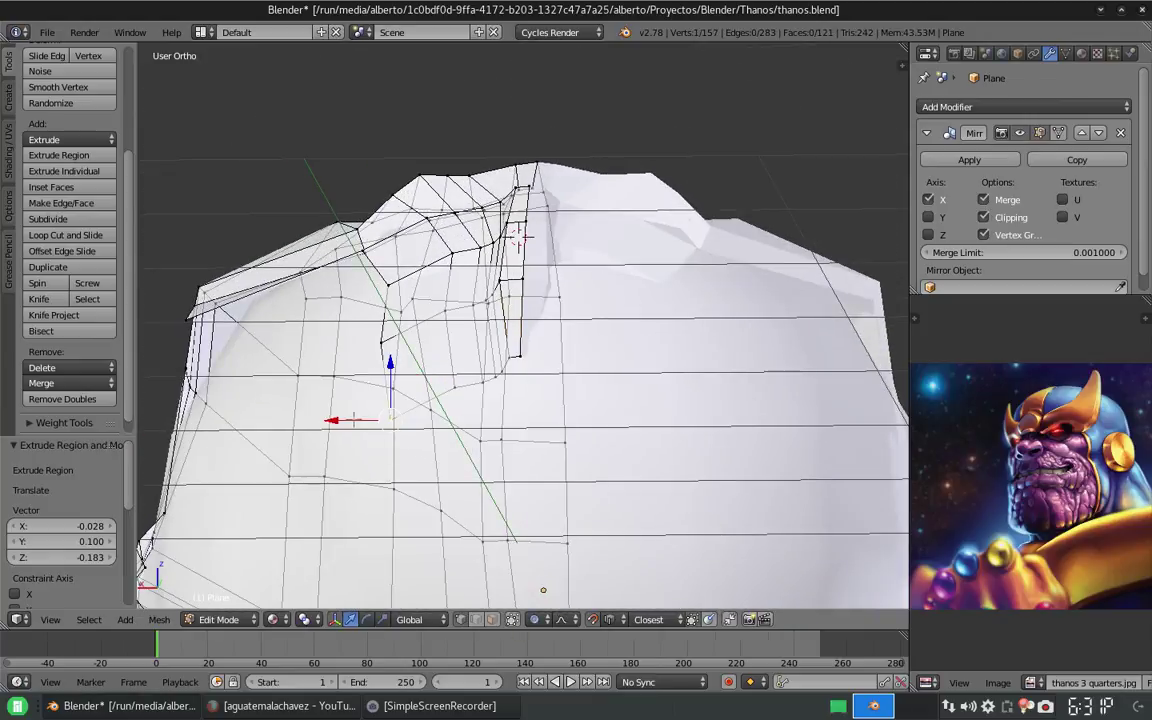
Move the front vertex along X with proportional falloff.
key(g)
key(x)
click(340, 413)
middle_drag(340, 413, 458, 414)
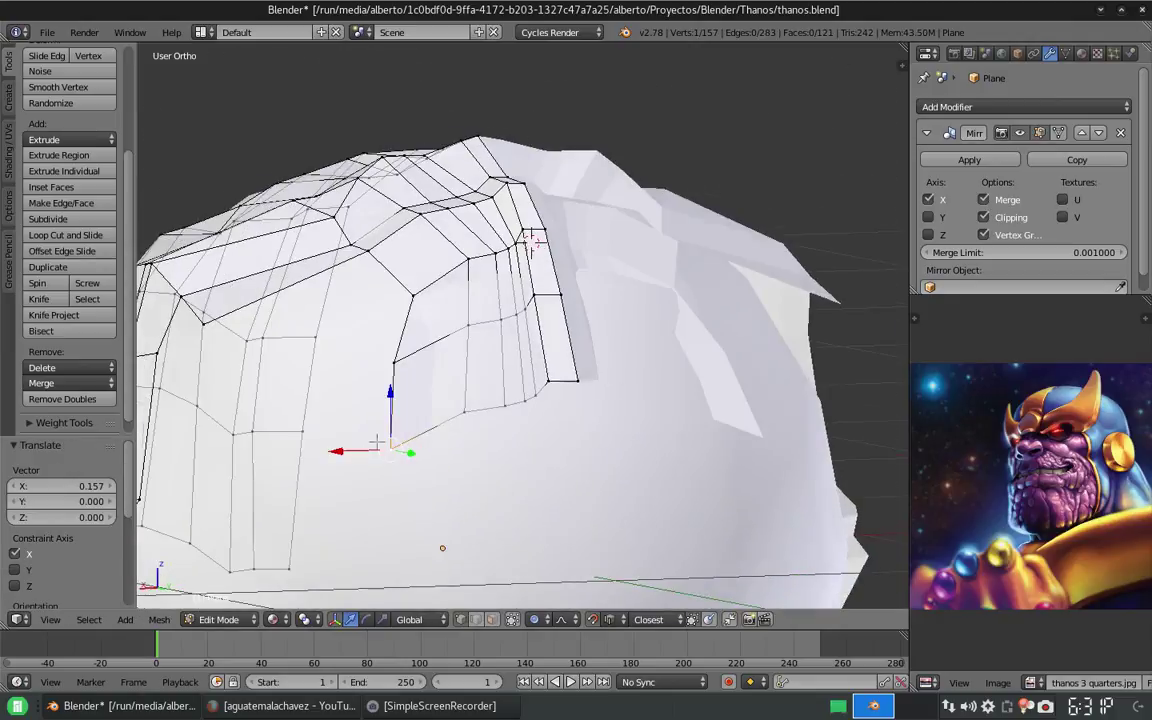
middle_drag(557, 399, 500, 410)
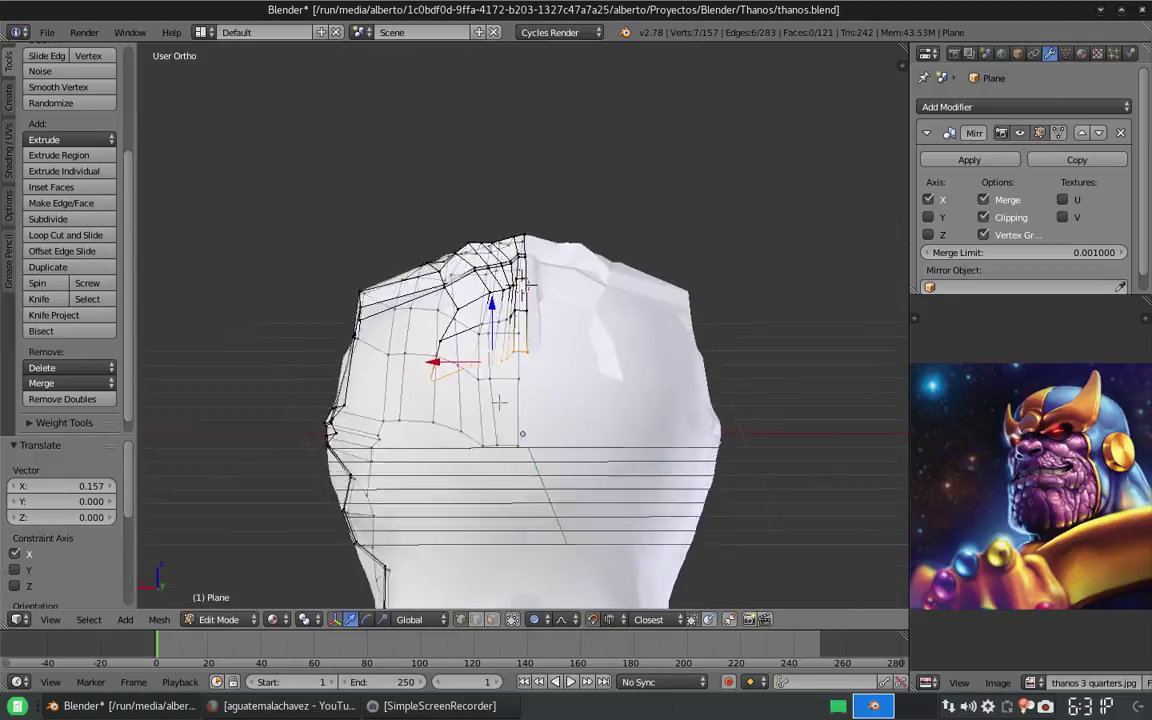
Extrude two new rows of edges down the front of the face, the first locked to Y.
key(e)
key(y)
click(422, 472)
mouse_move(422, 472)
middle_down()
mouse_move(540, 450)
mouse_move(590, 420)
mouse_move(520, 435)
middle_up()
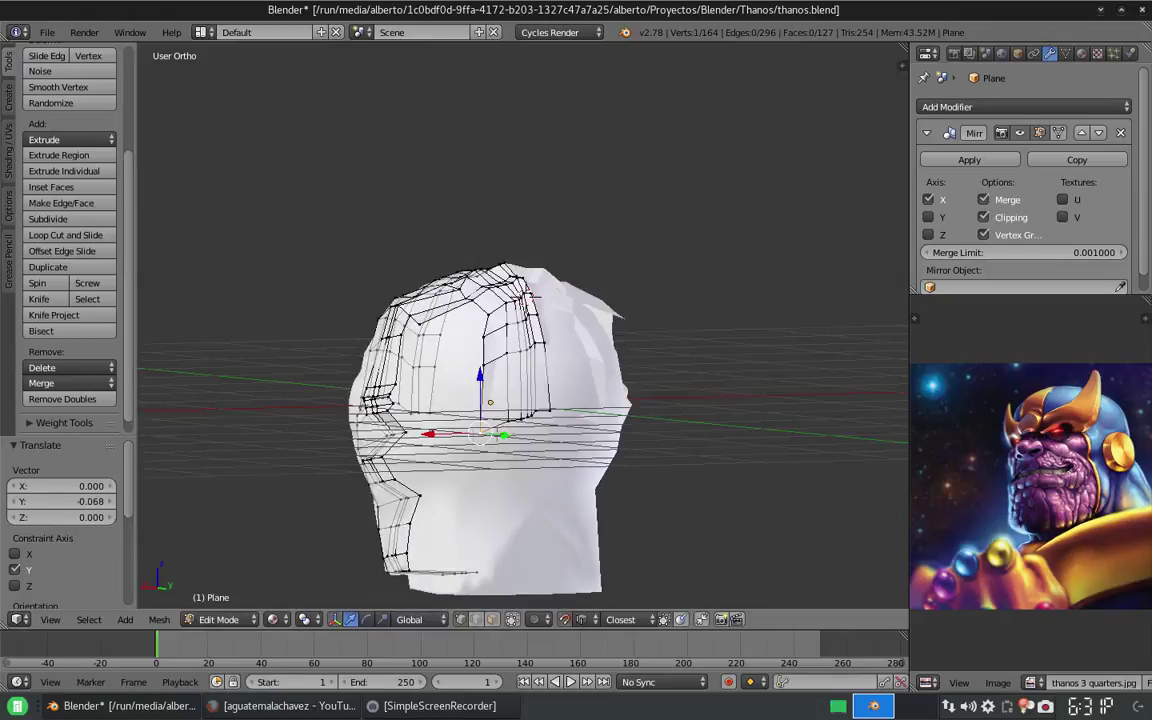
scroll(490, 425, down, 2)
scroll(490, 425, up, 3)
scroll(490, 425, up, 2)
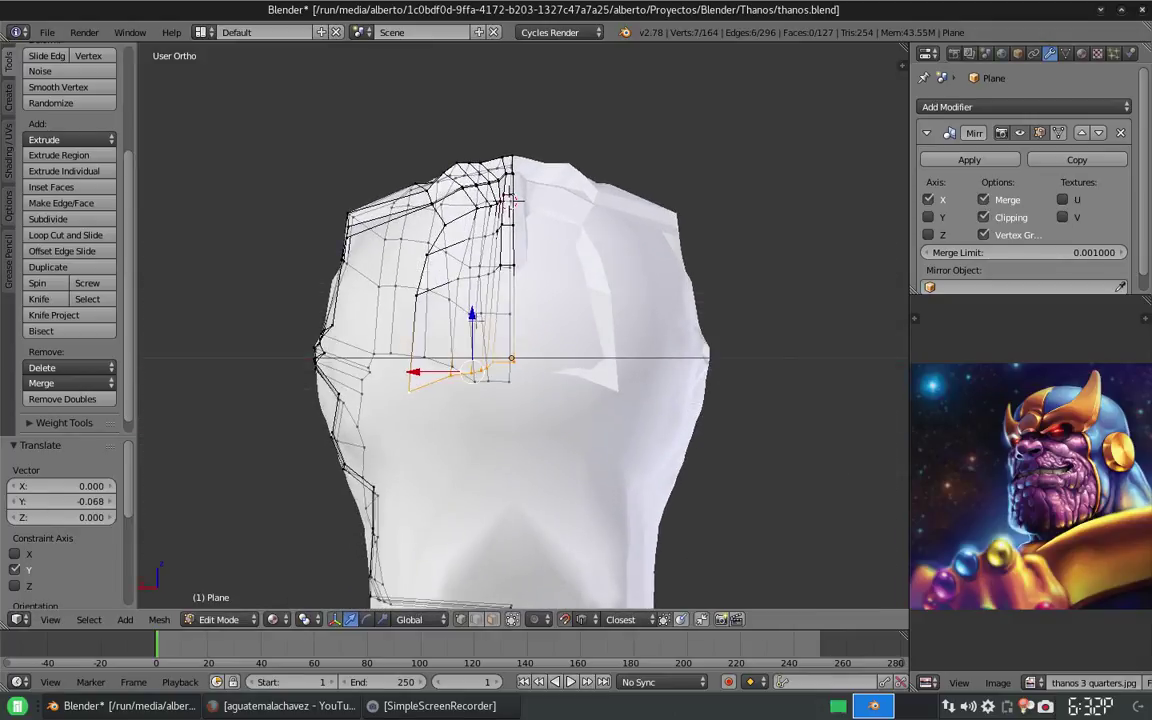
key(e)
click(403, 466)
mouse_move(403, 466)
middle_down()
mouse_move(473, 396)
mouse_move(540, 424)
mouse_move(422, 396)
mouse_move(470, 400)
middle_up()
Extrude a strip from the side edge vertices and move it lower toward the jaw.
right_click(476, 405)
scroll(476, 411, up, 3)
alt+right_click(540, 424)
scroll(540, 424, down, 3)
scroll(422, 396, up, 3)
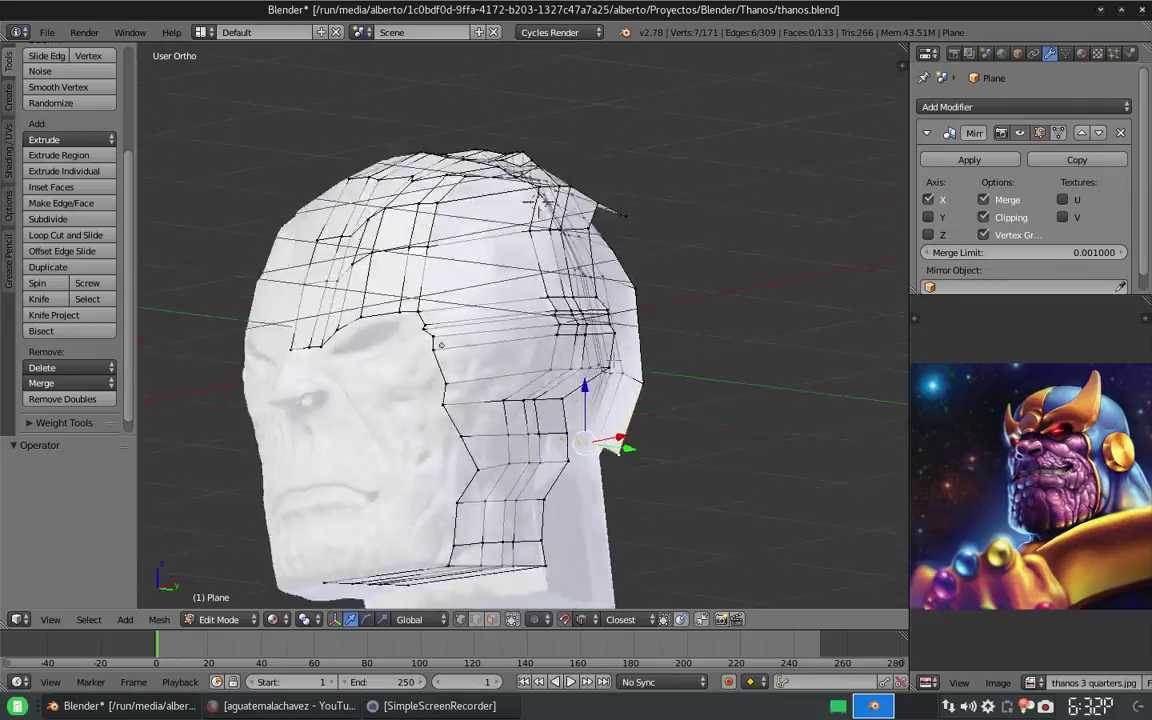
scroll(470, 400, down, 2)
key(e)
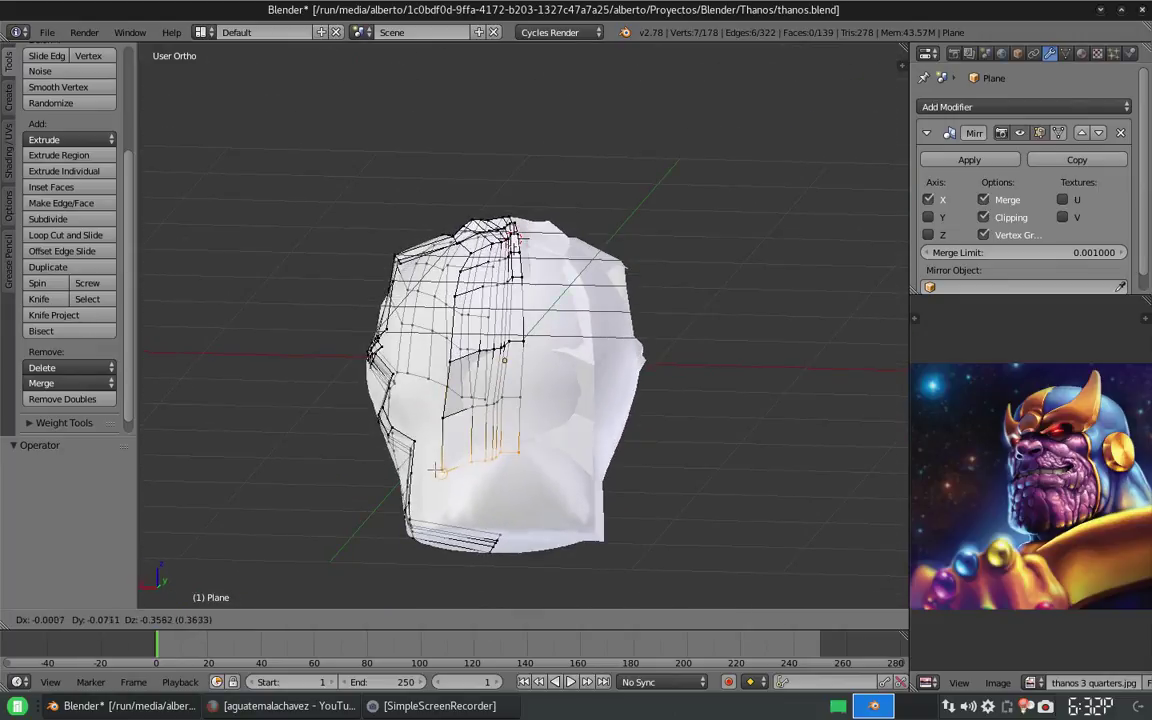
click(437, 467)
key(g)
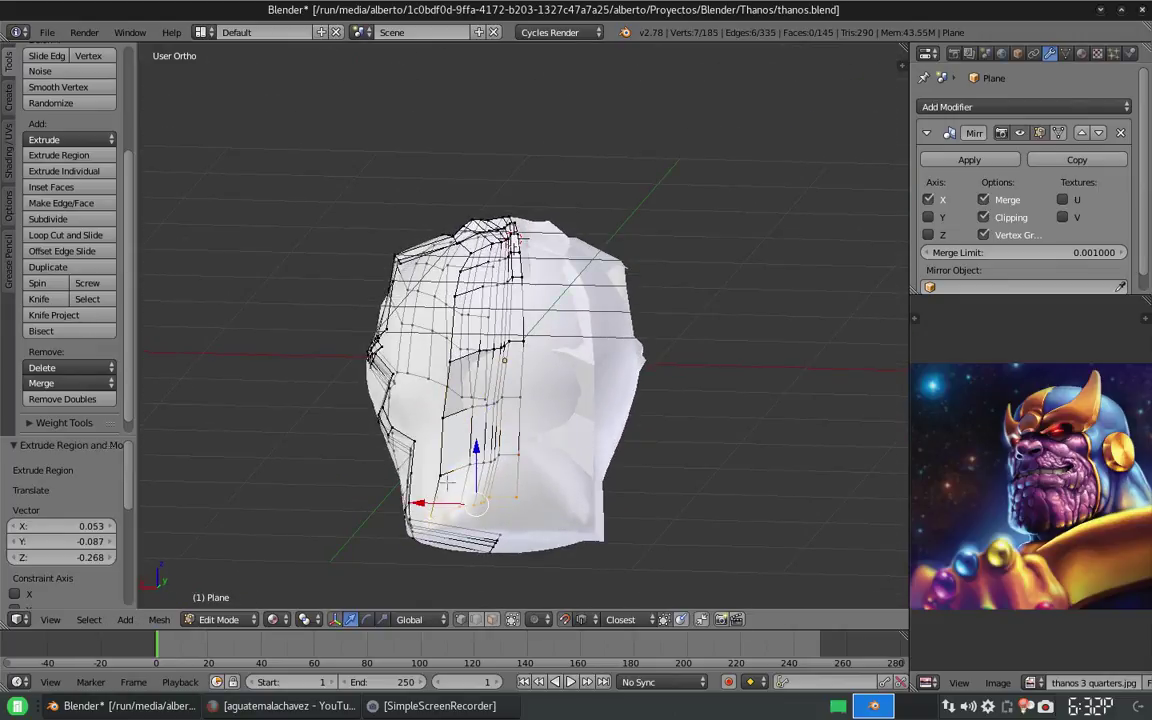
scroll(446, 483, up, 3)
middle_drag(446, 483, 520, 376)
middle_drag(524, 163, 507, 175)
Extrude a vertex beside the mouth and fill the first new face there.
key(e)
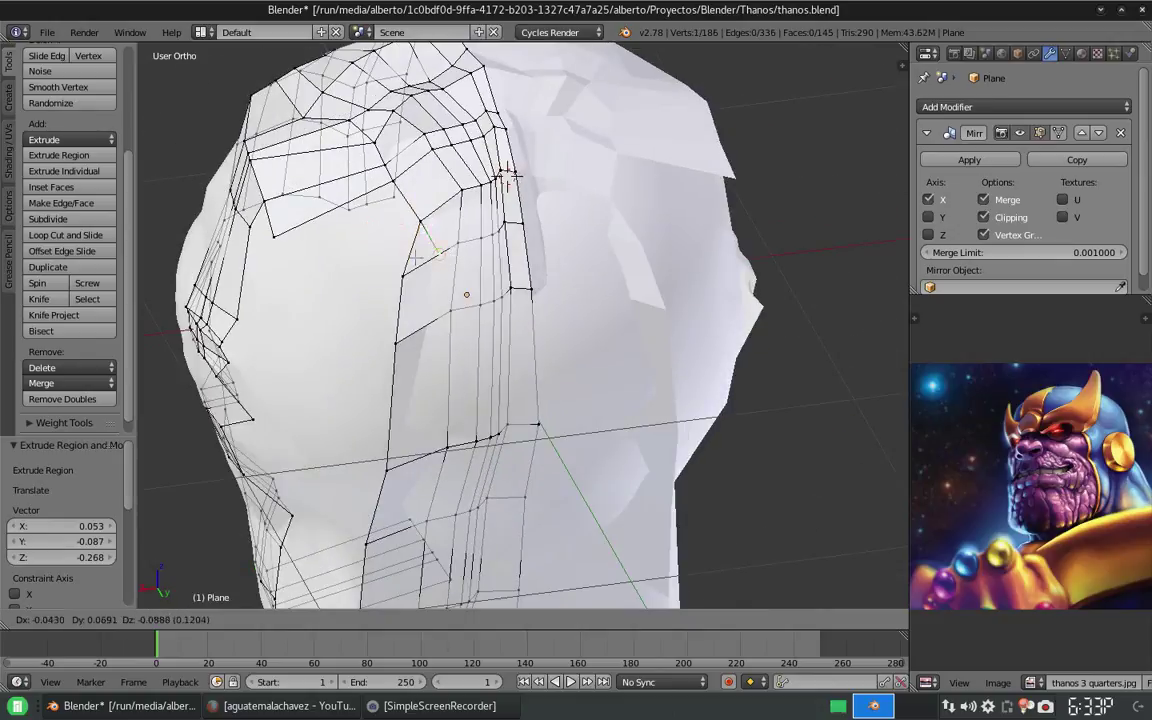
click(287, 274)
middle_drag(287, 274, 514, 347)
drag(520, 330, 516, 290)
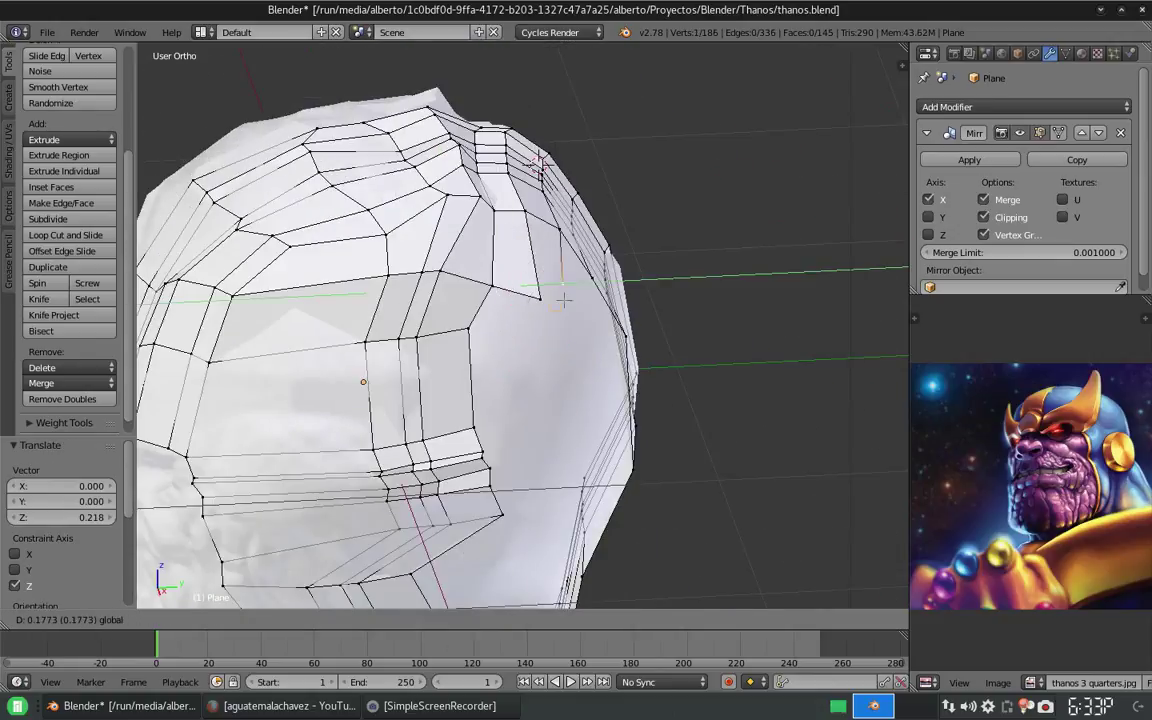
mouse_move(516, 290)
middle_down()
mouse_move(516, 348)
mouse_move(470, 320)
middle_up()
click(460, 262)
mouse_move(460, 262)
middle_down()
mouse_move(413, 238)
mouse_move(487, 240)
mouse_move(300, 230)
mouse_move(463, 285)
mouse_move(420, 300)
mouse_move(460, 285)
mouse_move(440, 280)
middle_up()
key(f)
Extrude another vertex, slide it along Y, and fill a second face.
key(e)
click(285, 240)
key(g)
key(y)
click(458, 306)
key(f)
Shift a vertex along X, then extrude a new one and position it along X.
key(g)
key(x)
click(467, 298)
key(e)
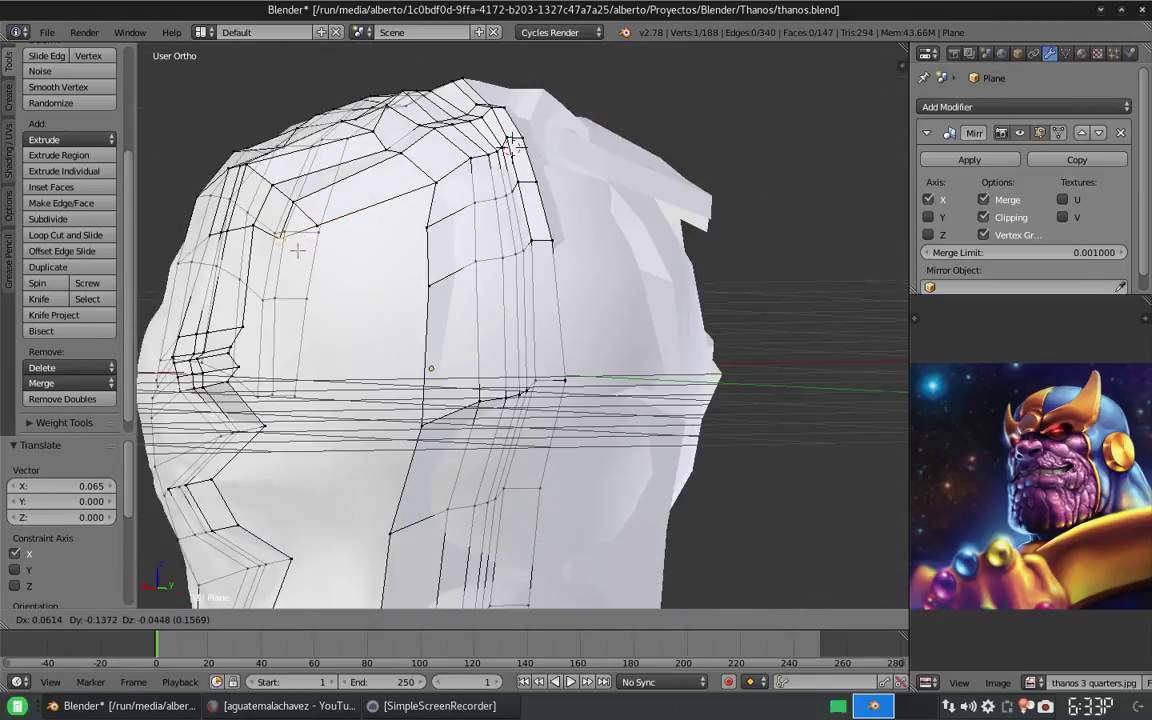
click(298, 251)
mouse_move(298, 251)
middle_down()
mouse_move(355, 235)
mouse_move(478, 280)
middle_up()
click(373, 227)
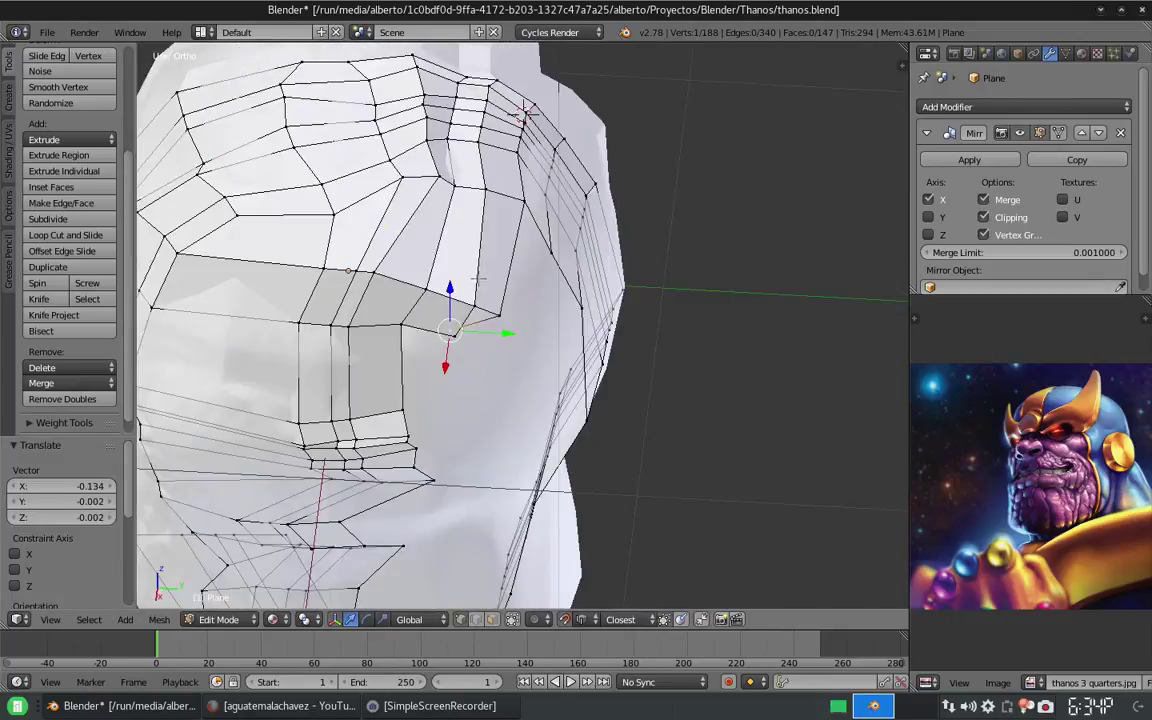
key(x)
click(507, 338)
Adjust the new vertex along X to hug the cheek and fill the gap with a face.
middle_drag(507, 338, 550, 334)
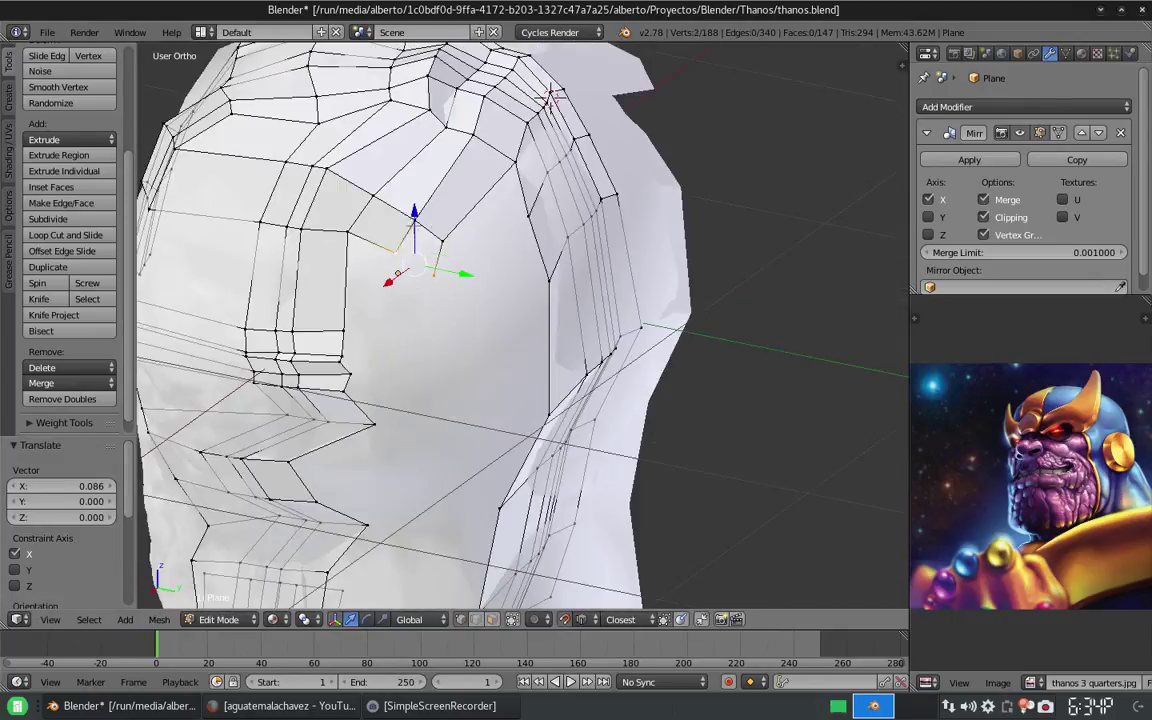
mouse_move(443, 237)
middle_down()
mouse_move(469, 253)
mouse_move(419, 243)
middle_up()
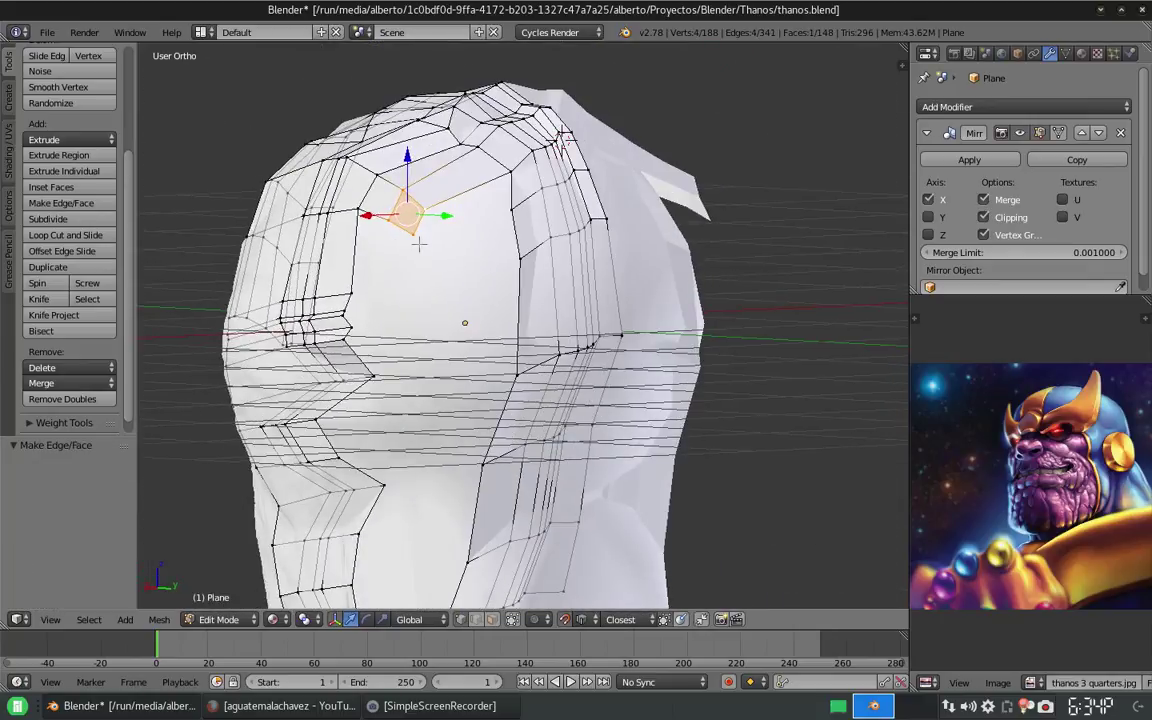
click(380, 289)
middle_drag(380, 289, 420, 310)
mouse_move(461, 365)
middle_down()
mouse_move(455, 313)
mouse_move(440, 305)
mouse_move(470, 318)
mouse_move(436, 277)
middle_up()
key(g)
key(x)
click(477, 320)
key(f)
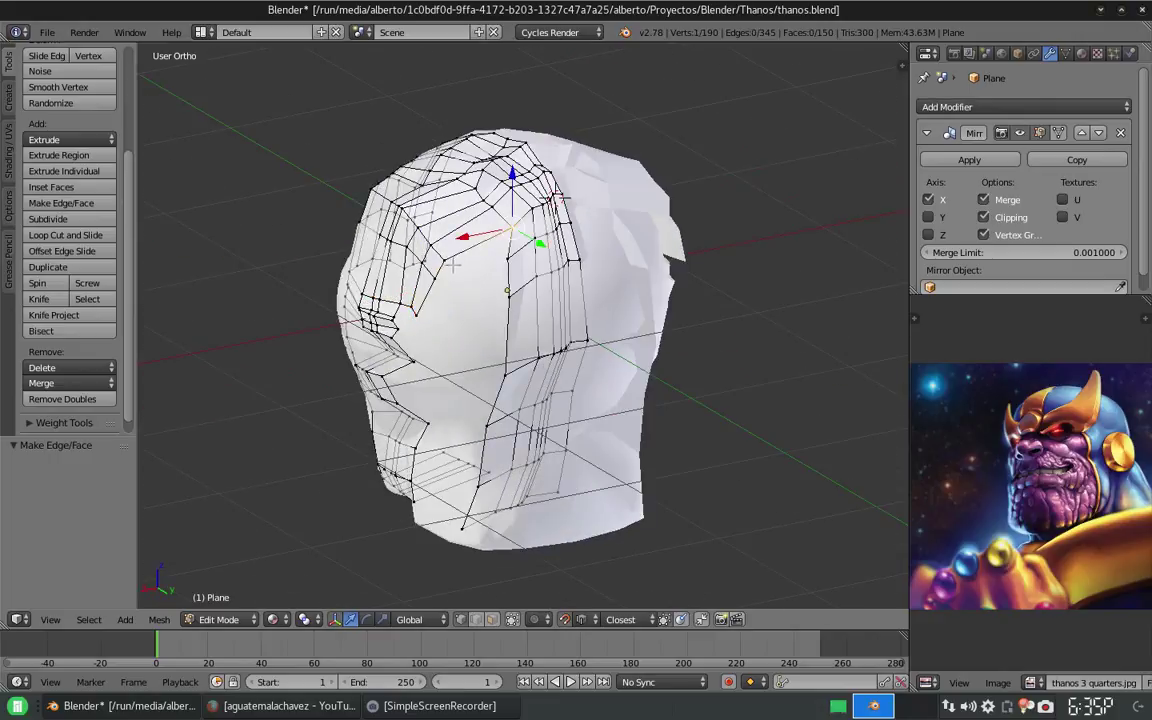
Fill the selected edges into a face and reposition the four vertices, lifting them along Z.
key(f)
mouse_move(555, 195)
middle_down()
mouse_move(480, 250)
mouse_move(357, 295)
middle_up()
scroll(480, 250, up, 3)
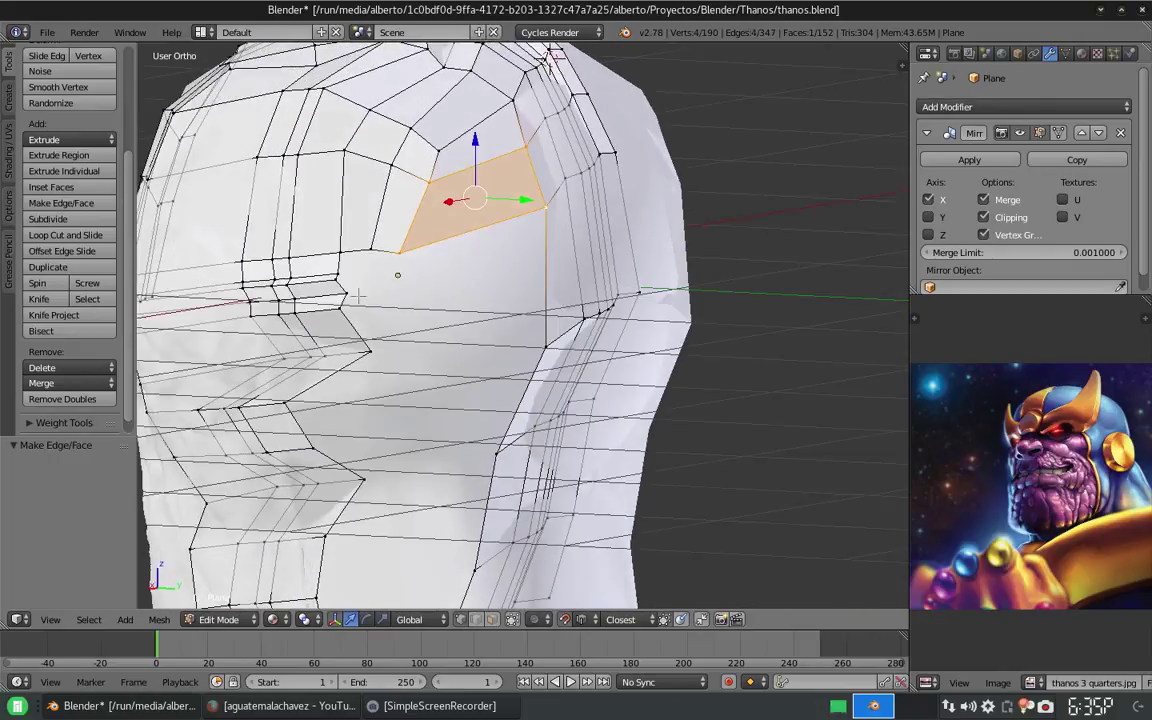
shift+click(245, 286)
key(g)
key(z)
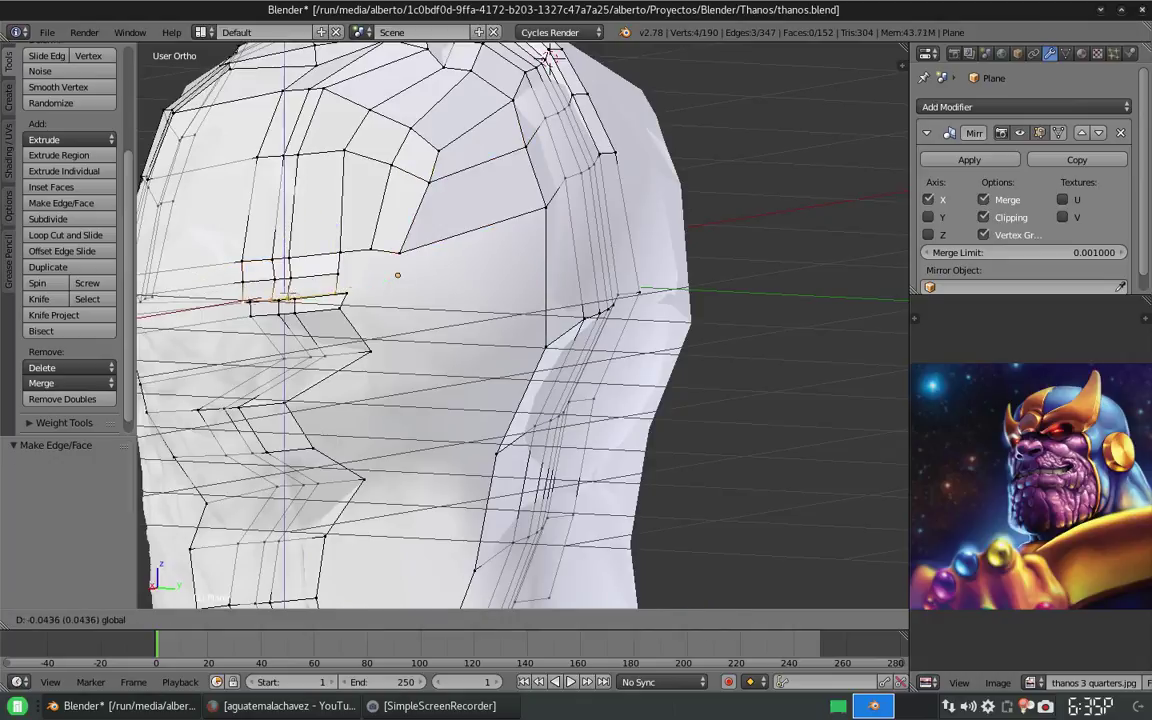
click(373, 288)
mouse_move(373, 288)
middle_down()
mouse_move(458, 257)
mouse_move(423, 386)
mouse_move(592, 62)
mouse_move(298, 252)
middle_up()
key(g)
click(592, 62)
key(g)
click(300, 250)
mouse_move(300, 250)
middle_down()
mouse_move(272, 251)
mouse_move(497, 303)
mouse_move(572, 336)
middle_up()
Slide the selected vertices along Y so the panel follows the side of the head.
scroll(272, 251, down, 4)
scroll(497, 303, up, 2)
scroll(497, 303, up, 2)
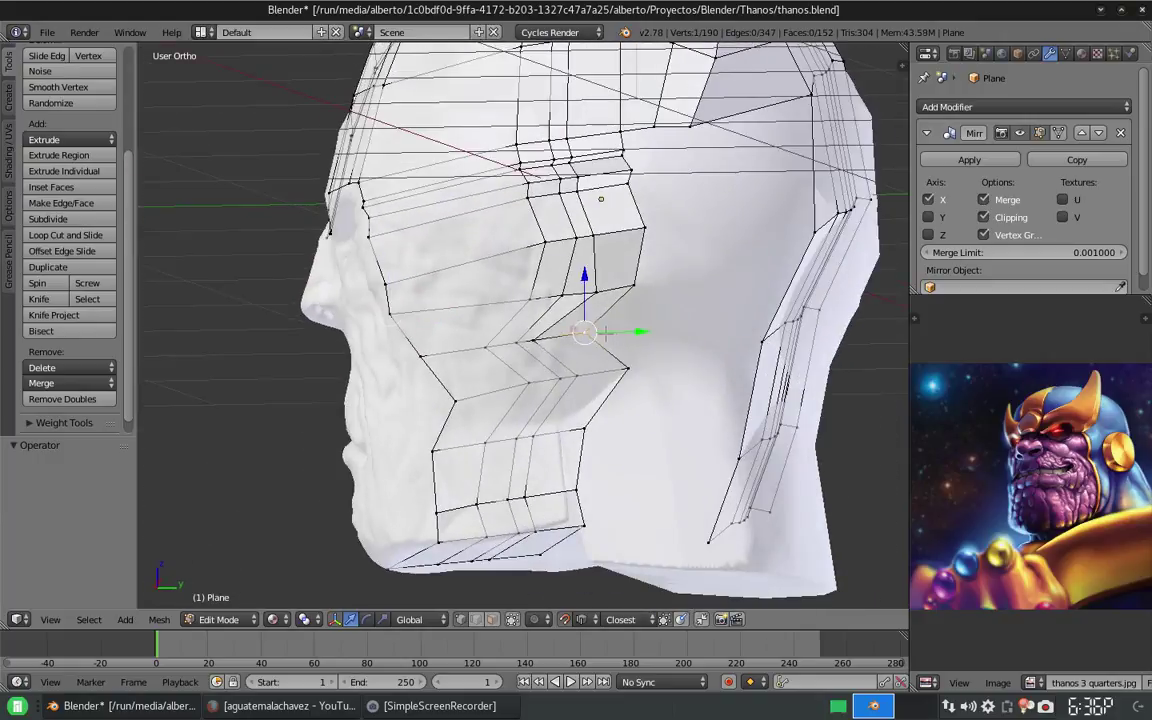
drag(572, 336, 552, 341)
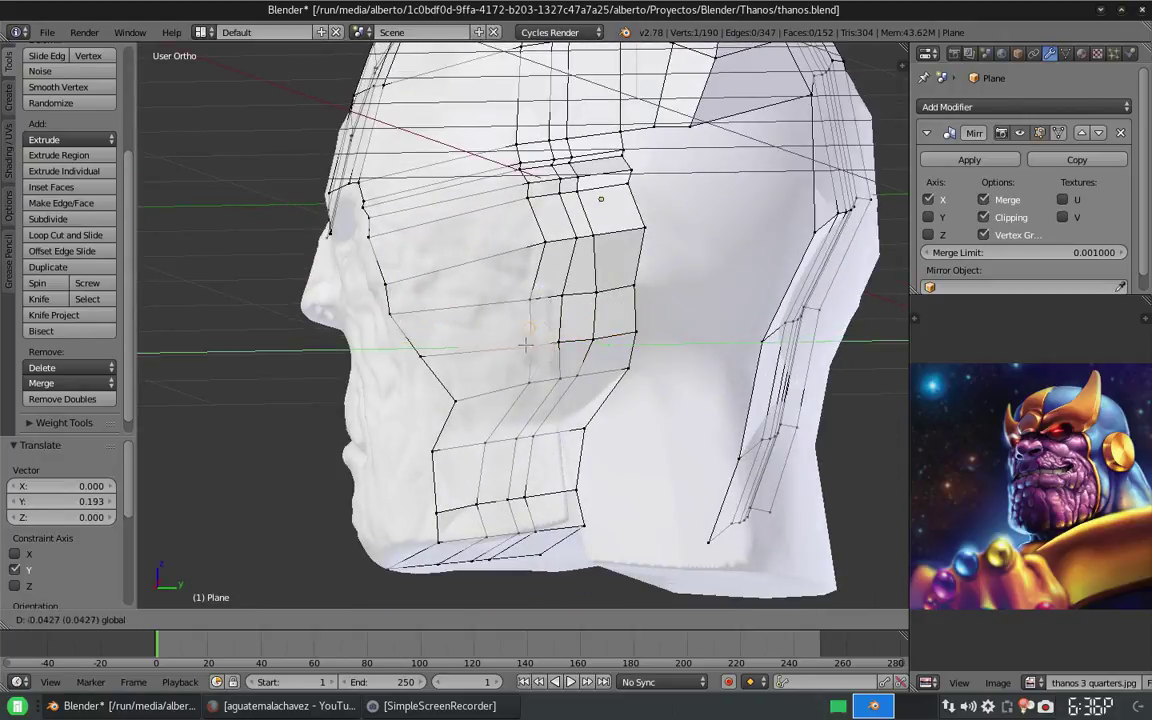
middle_drag(524, 345, 586, 406)
drag(586, 406, 588, 412)
click(588, 412)
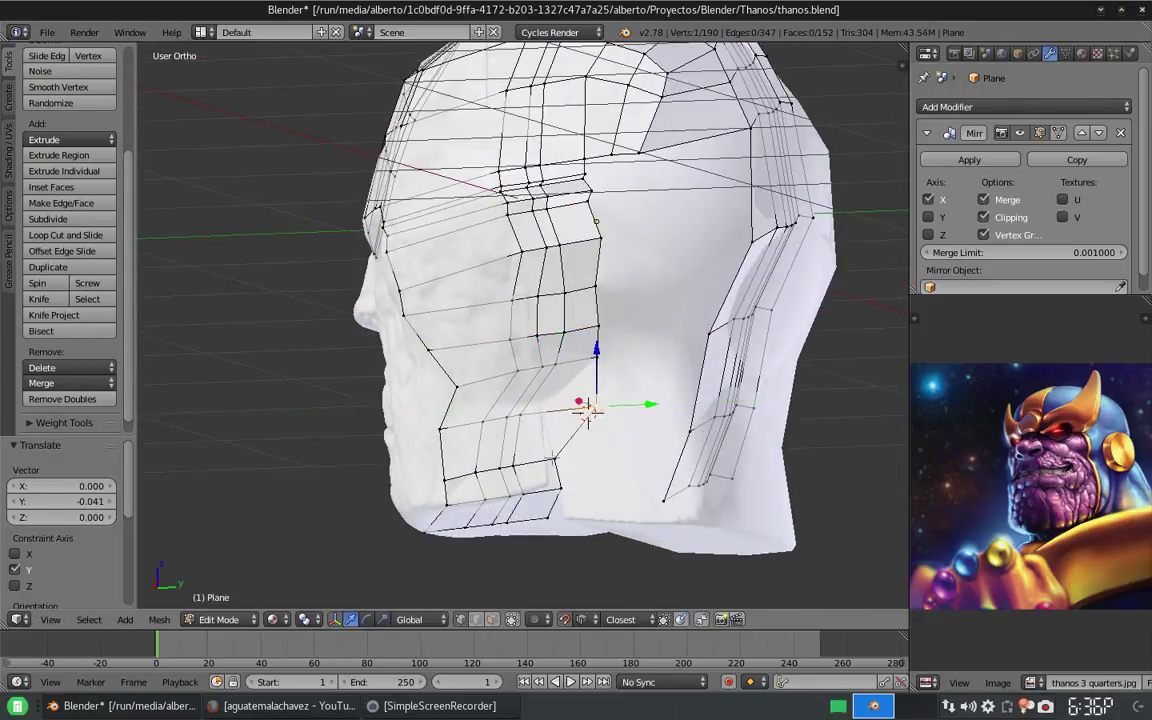
mouse_move(596, 411)
middle_down()
mouse_move(458, 424)
mouse_move(593, 407)
middle_up()
key(g)
key(y)
click(591, 408)
scroll(689, 231, up, 3)
mouse_move(689, 231)
shift+middle_down()
mouse_move(578, 203)
mouse_move(548, 167)
mouse_move(600, 250)
shift+middle_up()
Extrude a vertex from the helmet edge and place it using X and Z moves.
key(e)
click(548, 167)
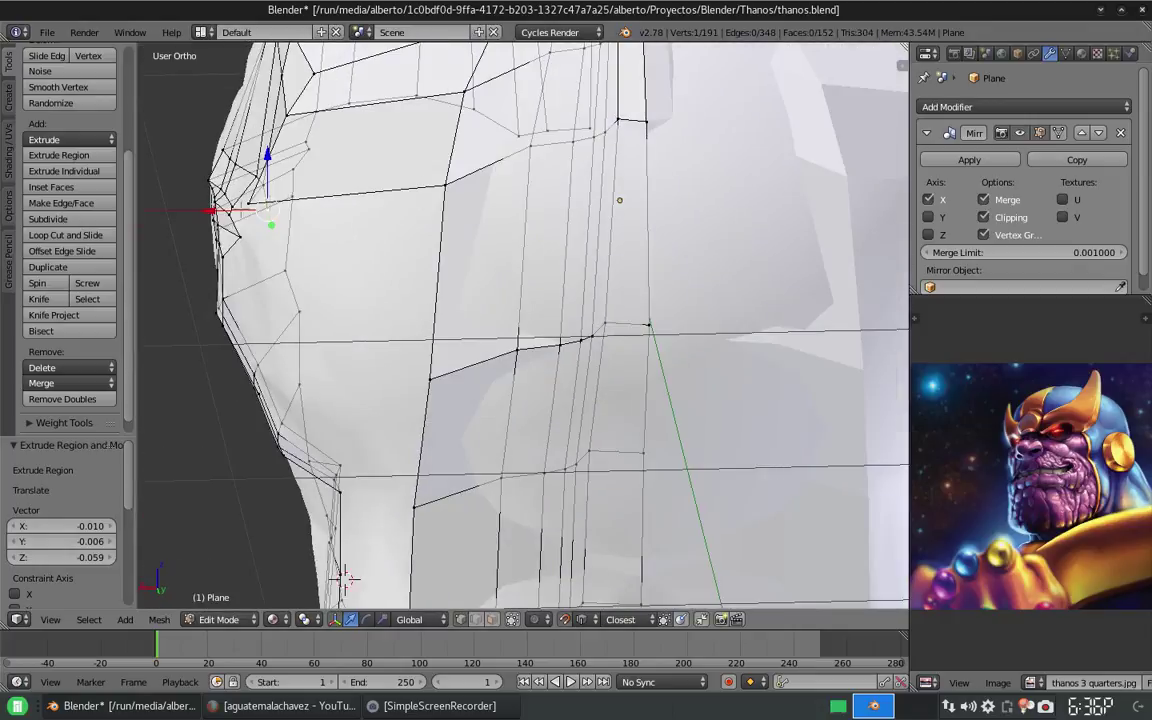
key(g)
key(x)
click(345, 578)
middle_drag(345, 578, 520, 400)
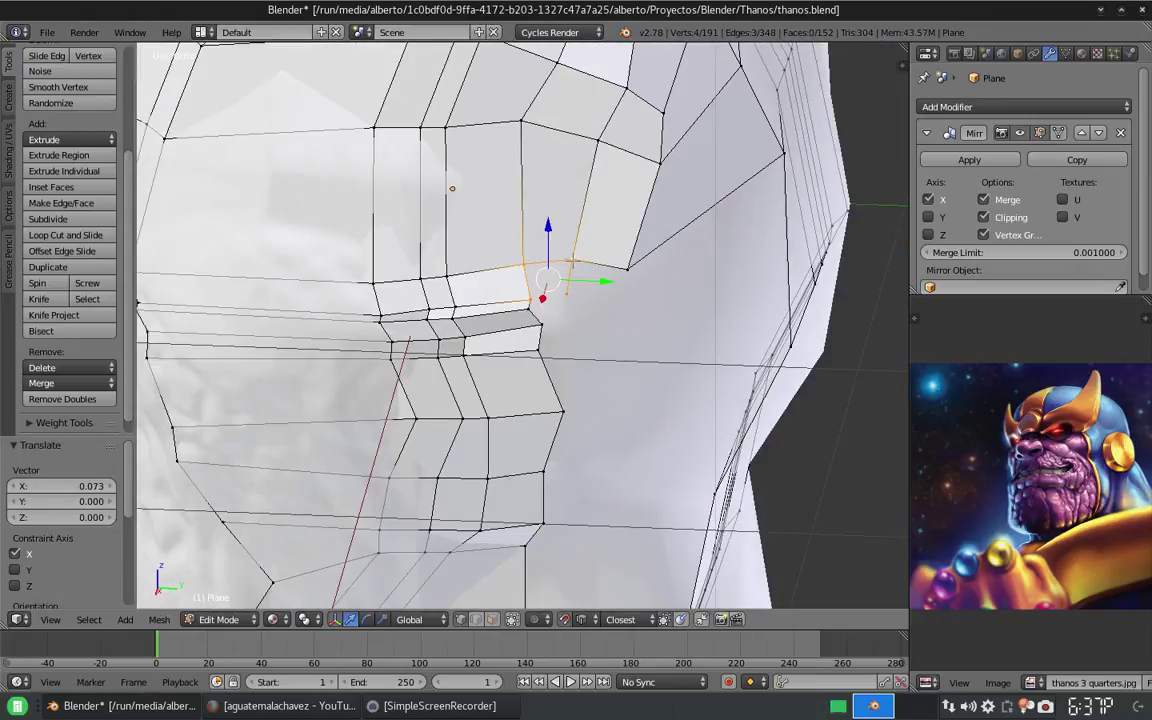
click(565, 322)
middle_drag(565, 322, 257, 265)
key(g)
key(z)
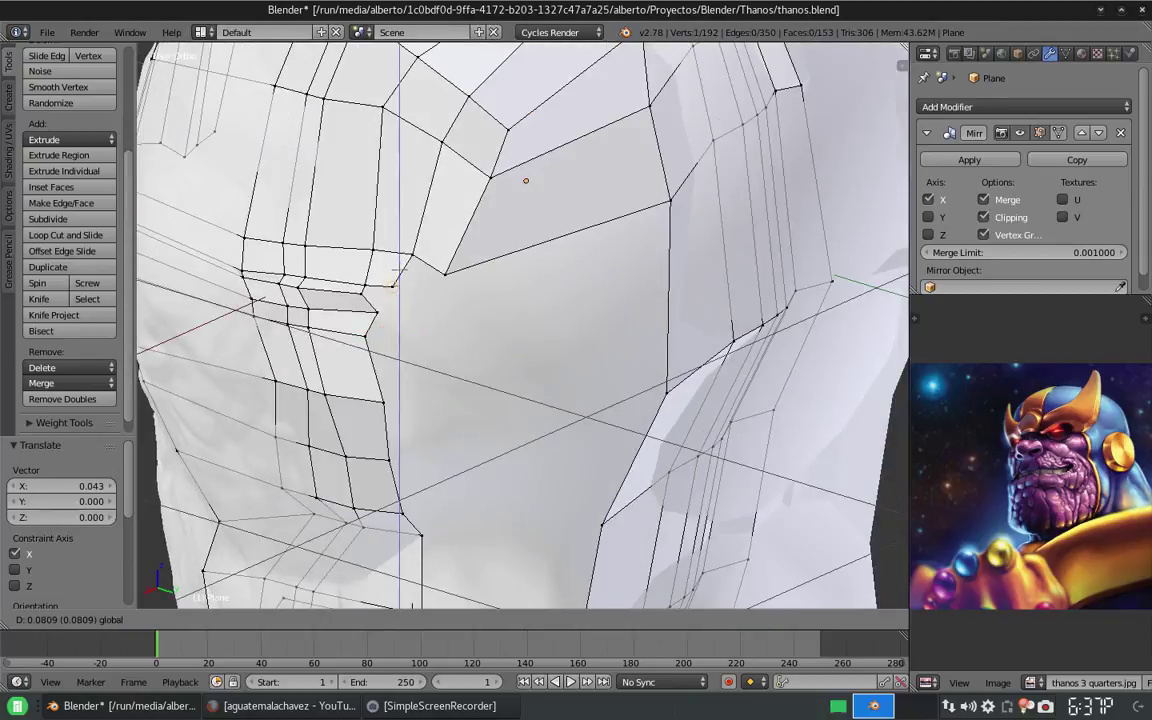
click(378, 314)
middle_drag(378, 314, 470, 300)
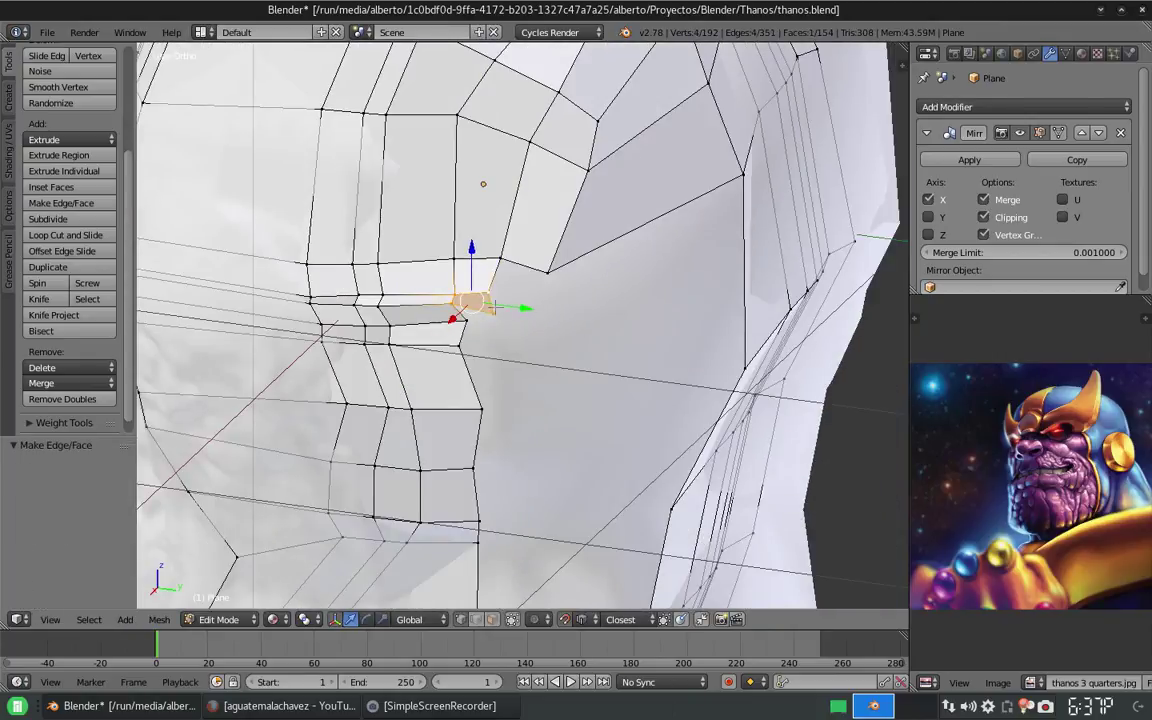
scroll(492, 306, up, 2)
scroll(491, 290, up, 2)
Extrude a vertex near the mouth, shift it sideways, and fill a four-vertex face.
key(e)
click(471, 296)
mouse_move(471, 296)
middle_down()
mouse_move(342, 278)
mouse_move(456, 360)
middle_up()
click(268, 328)
middle_drag(268, 328, 418, 408)
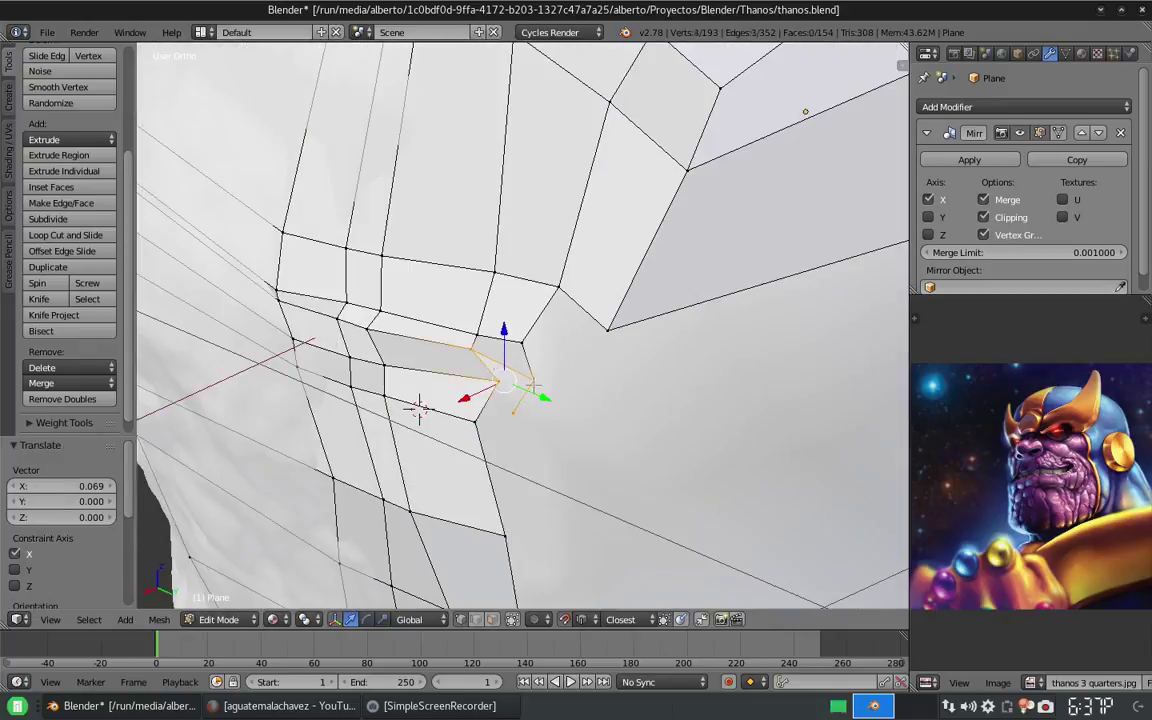
mouse_move(538, 381)
middle_down()
mouse_move(527, 442)
mouse_move(689, 334)
mouse_move(321, 284)
middle_up()
right_click(527, 442)
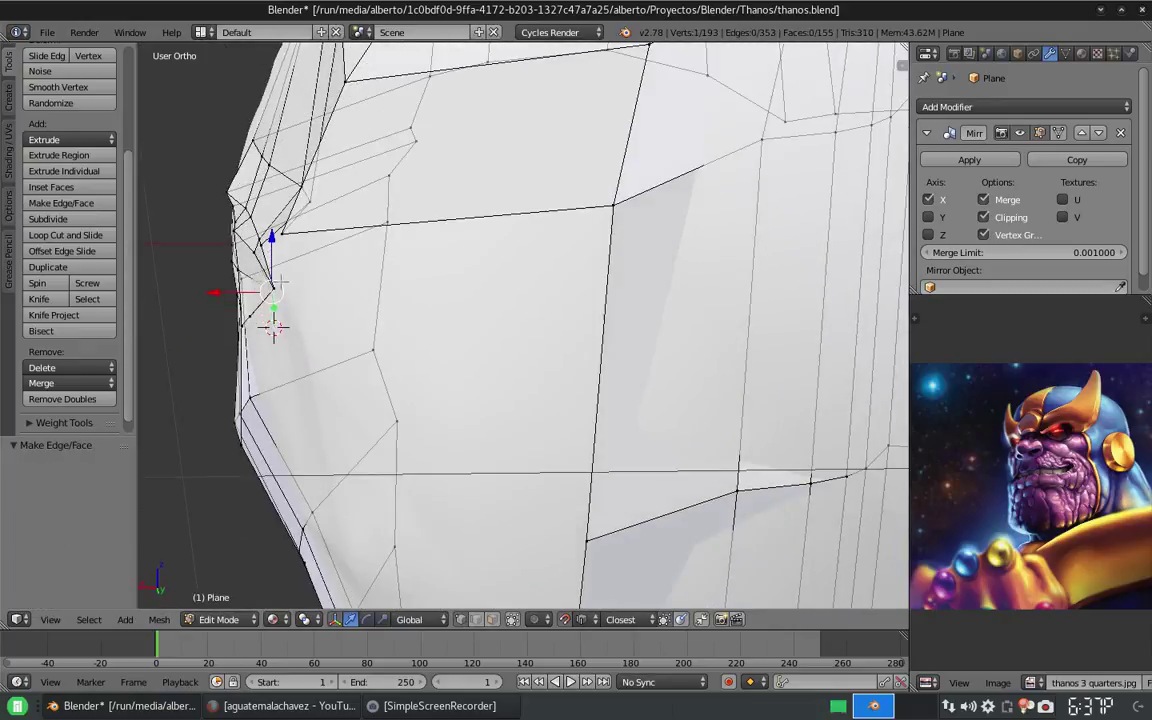
click(273, 326)
mouse_move(273, 326)
middle_down()
mouse_move(420, 330)
mouse_move(440, 320)
middle_up()
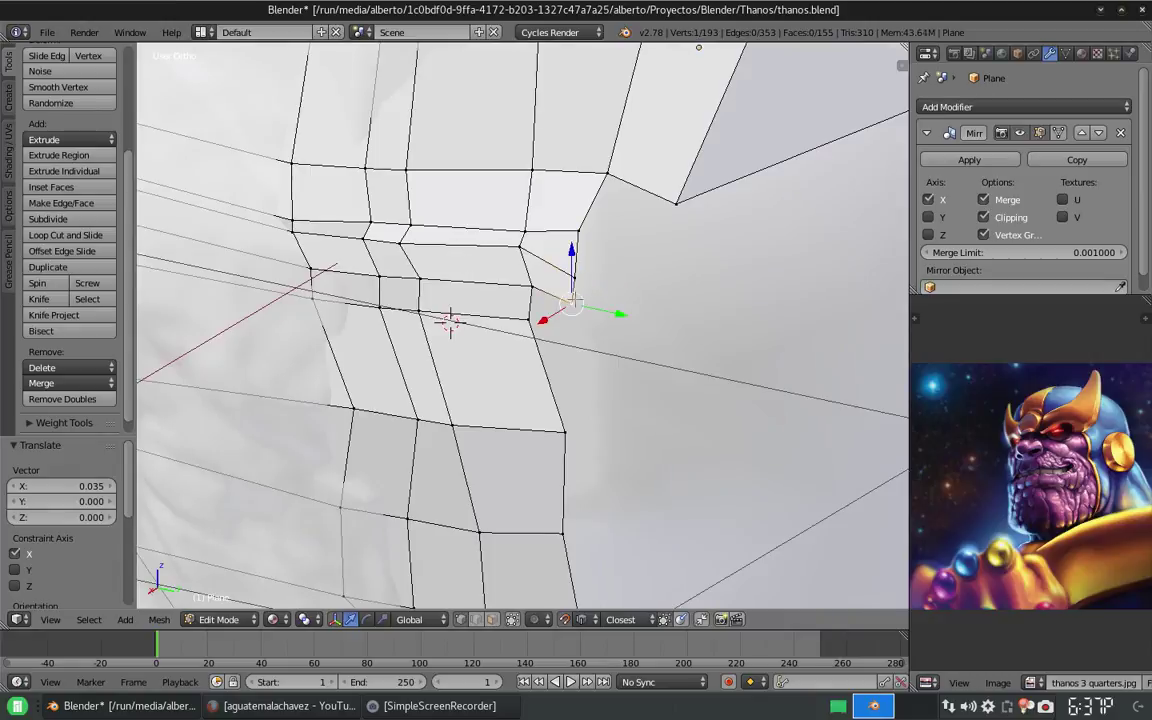
key(x)
click(560, 325)
mouse_move(560, 325)
middle_down()
mouse_move(465, 314)
mouse_move(285, 260)
mouse_move(533, 247)
middle_up()
key(f)
Raise a vertex along Z and push it outward along X to match the head.
key(g)
key(z)
click(584, 219)
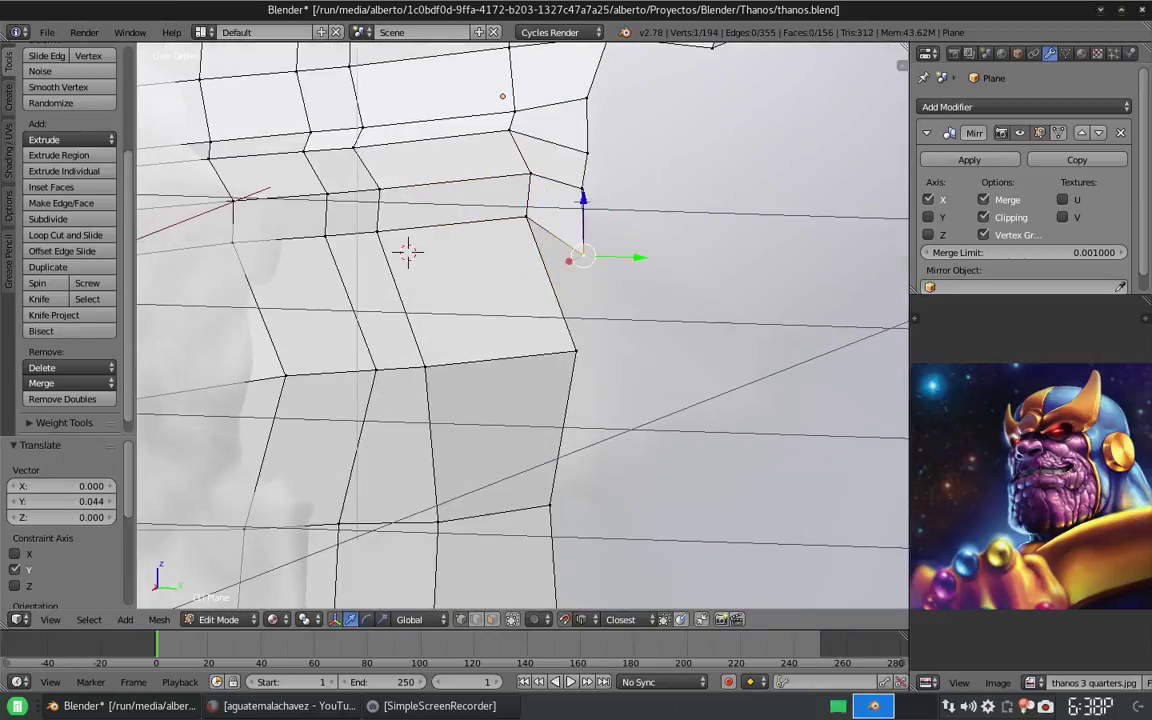
key(x)
click(630, 350)
mouse_move(630, 350)
middle_down()
mouse_move(206, 198)
mouse_move(355, 254)
mouse_move(525, 360)
middle_up()
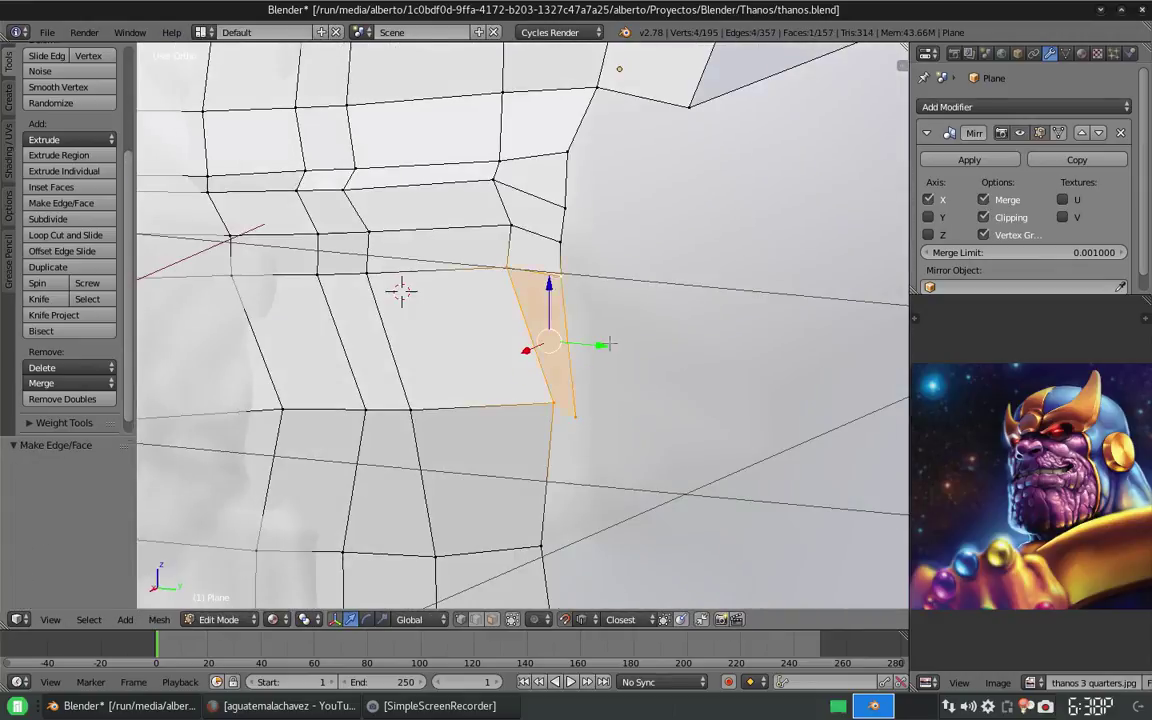
scroll(610, 343, down, 3)
scroll(576, 175, down, 3)
scroll(466, 222, up, 3)
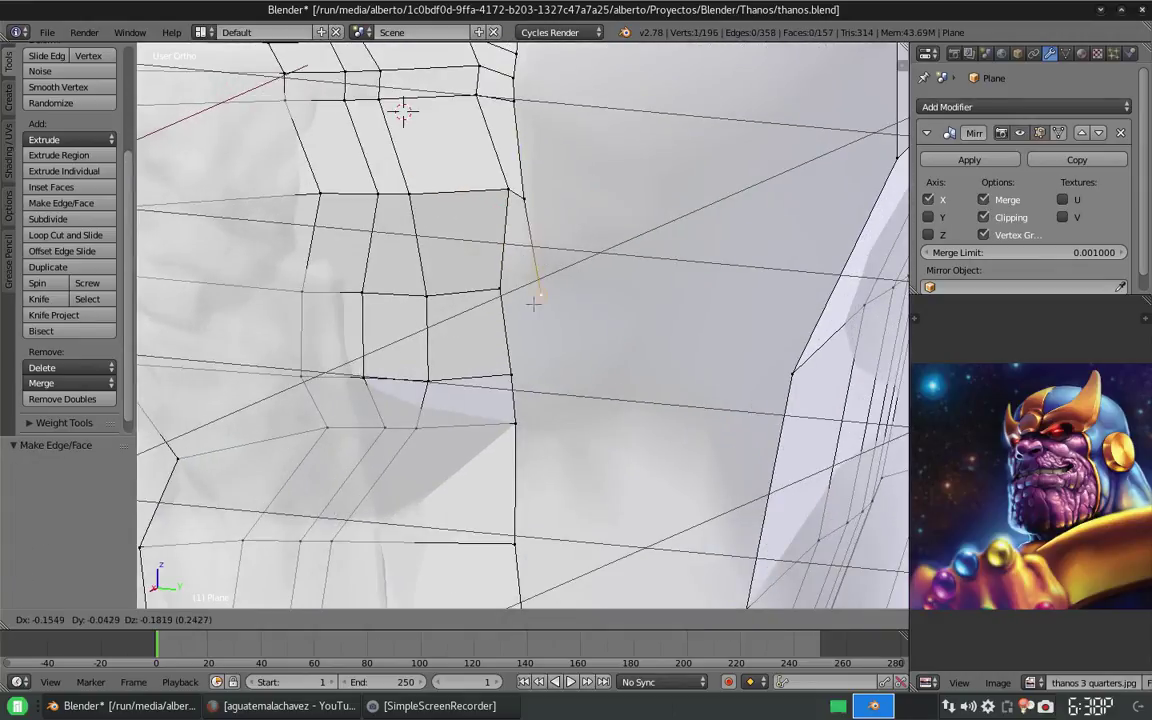
Extrude a vertex sideways along X and fill another face from it.
key(e)
key(x)
click(405, 110)
mouse_move(528, 188)
middle_down()
mouse_move(489, 221)
mouse_move(561, 213)
middle_up()
key(f)
Extrude a vertex from an edge point and move the new edge along Y.
right_click(537, 247)
key(e)
click(538, 291)
mouse_move(551, 290)
middle_down()
mouse_move(580, 300)
mouse_move(530, 250)
middle_up()
key(g)
key(y)
click(516, 213)
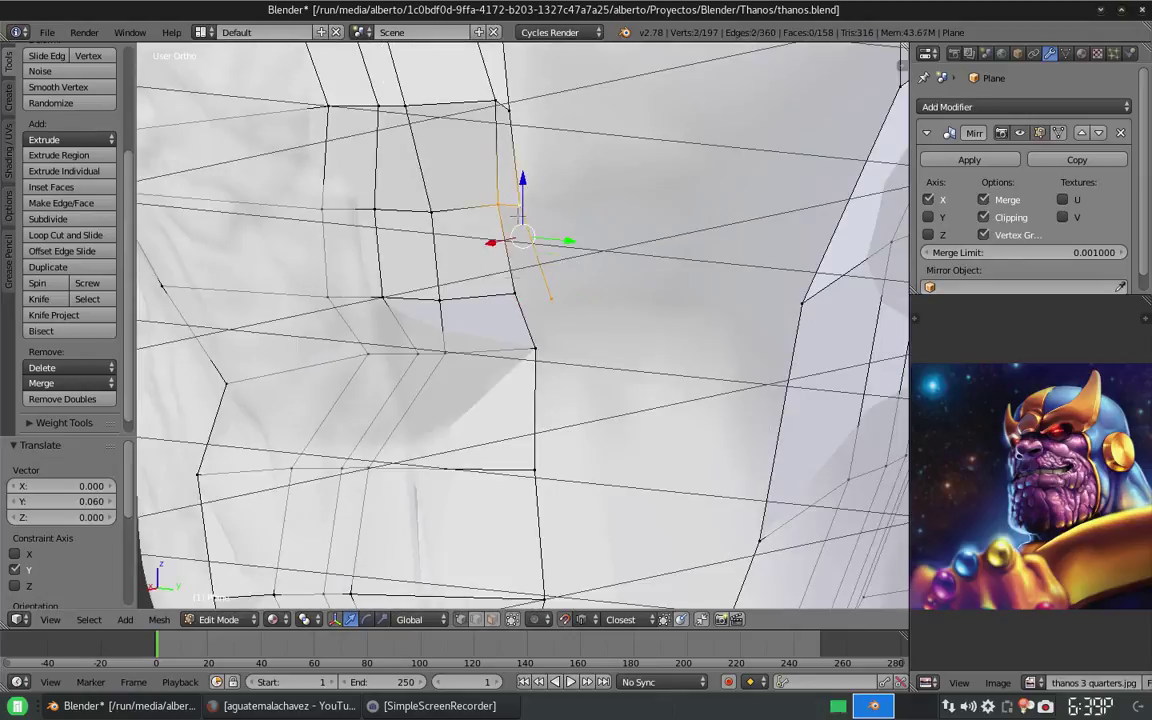
right_click(565, 322)
scroll(565, 322, down, 4)
middle_drag(565, 322, 487, 200)
Extrude vertices down toward the jaw and shift them sideways along X.
click(520, 332)
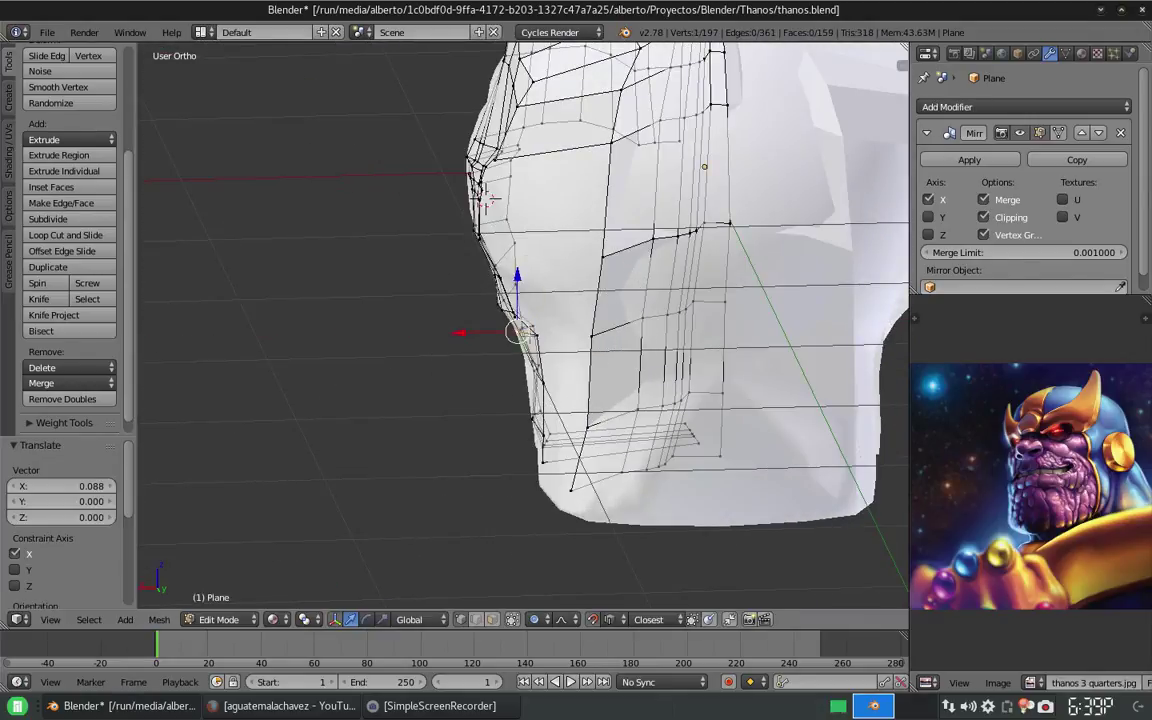
click(515, 324)
scroll(515, 324, up, 3)
middle_drag(515, 324, 557, 350)
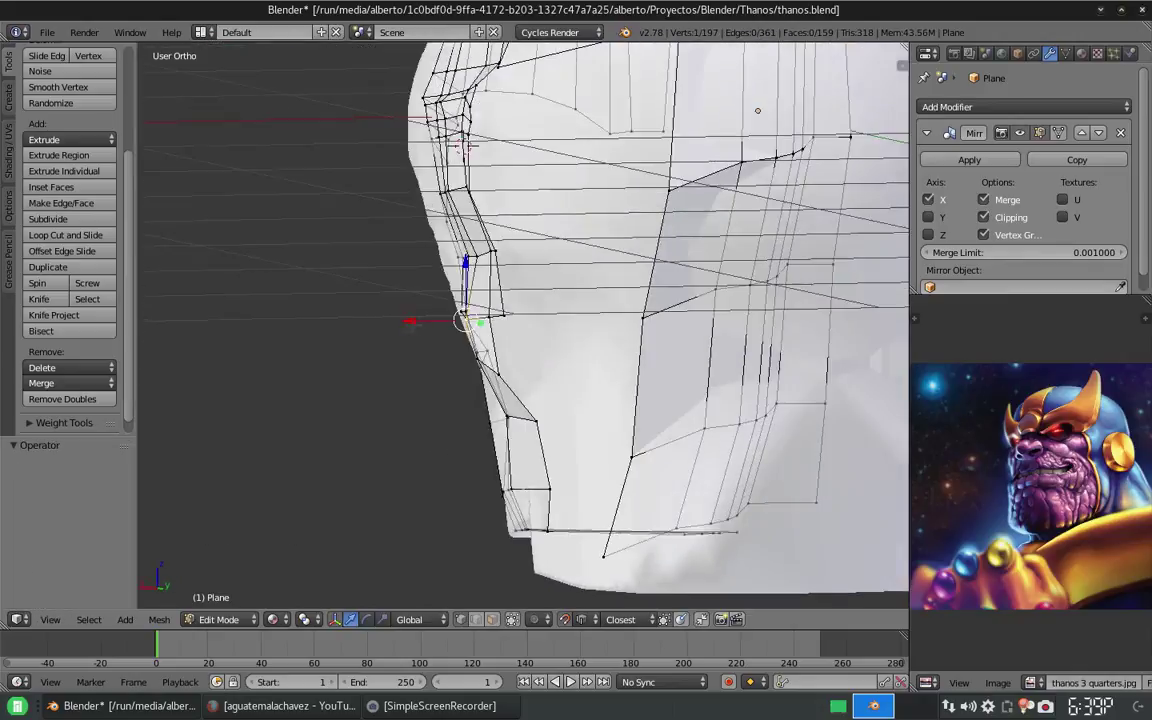
mouse_move(466, 330)
middle_down()
mouse_move(404, 398)
mouse_move(520, 330)
middle_up()
key(e)
click(404, 398)
key(g)
key(x)
click(531, 310)
Reposition a jaw-panel vertex and fill a face between the four vertices.
right_click(503, 398)
shift+middle_drag(508, 395, 510, 290)
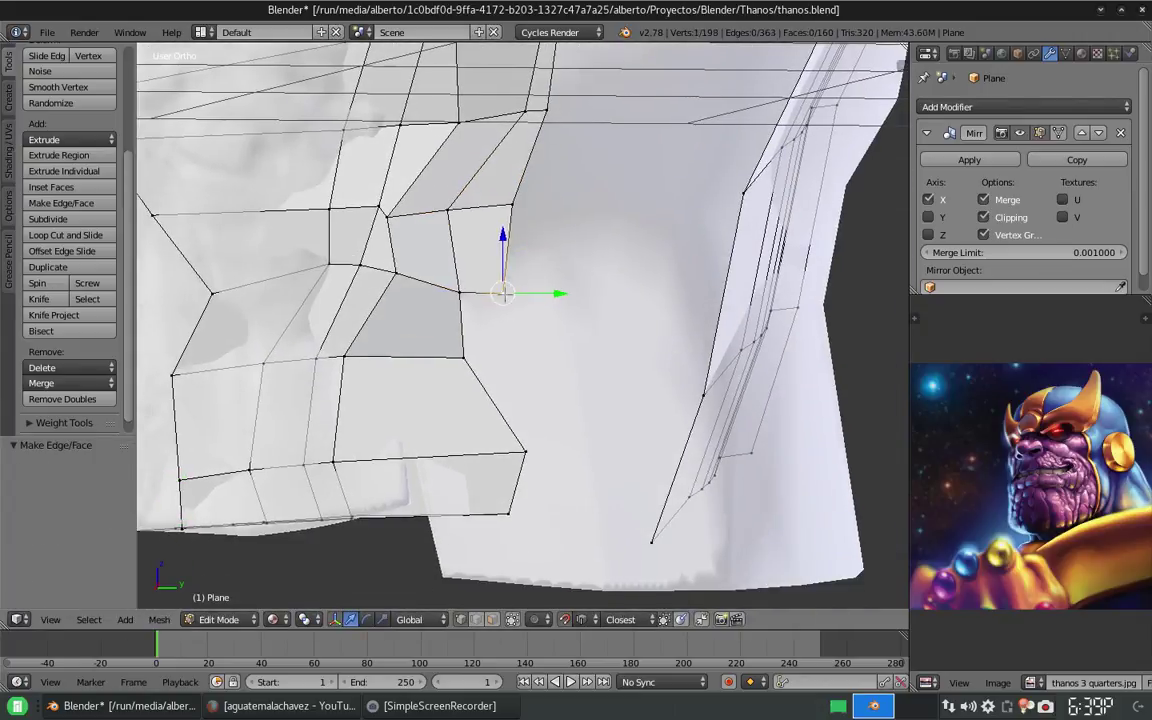
click(500, 360)
scroll(500, 360, down, 2)
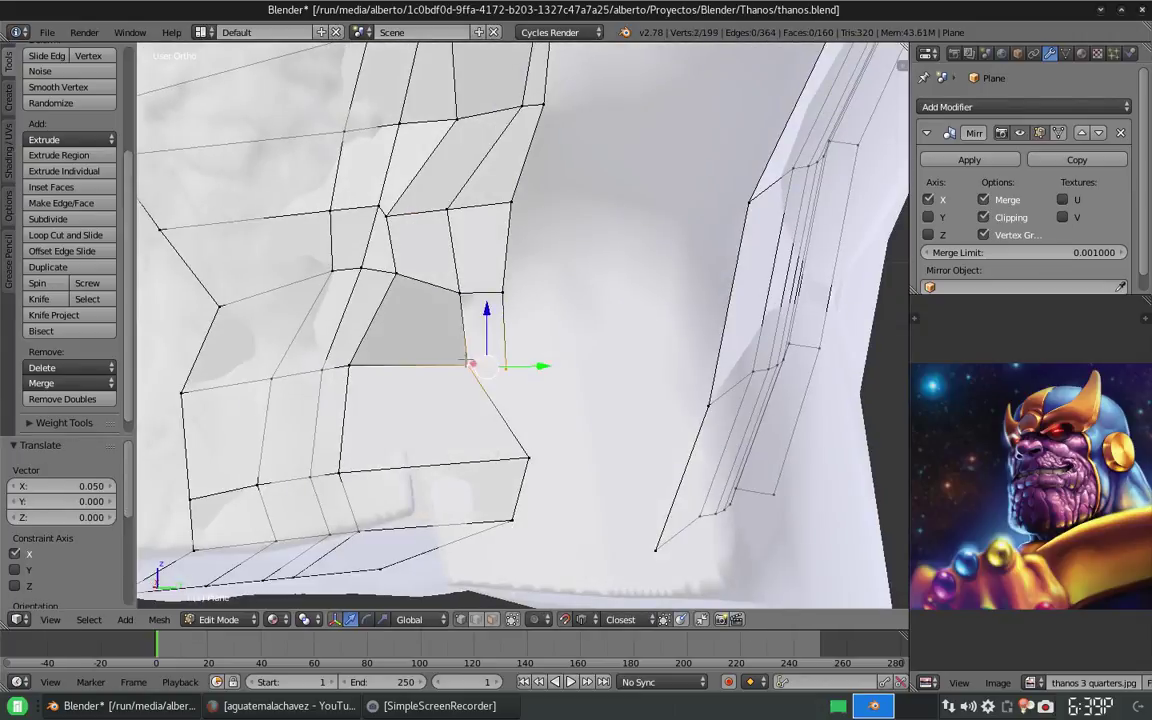
key(f)
middle_drag(500, 400, 536, 407)
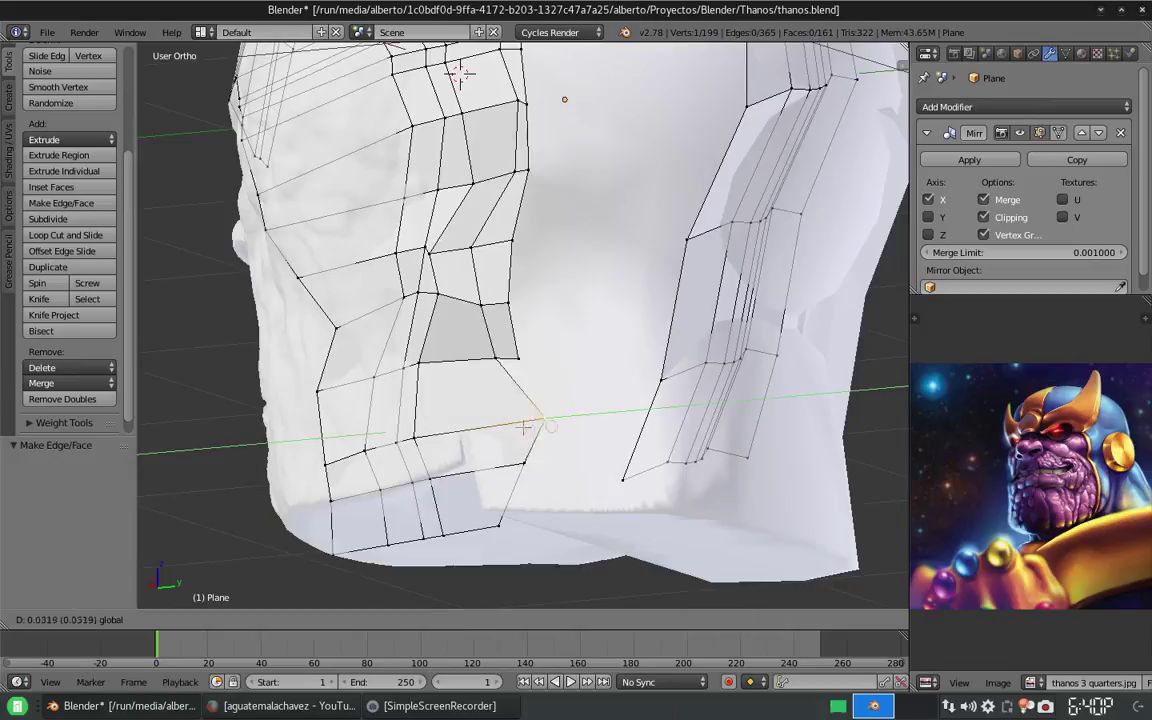
click(485, 430)
Extrude one more vertex along the jaw and fill the face at the panel's bottom.
key(e)
middle_drag(518, 355, 548, 418)
key(g)
click(467, 408)
middle_drag(467, 408, 475, 413)
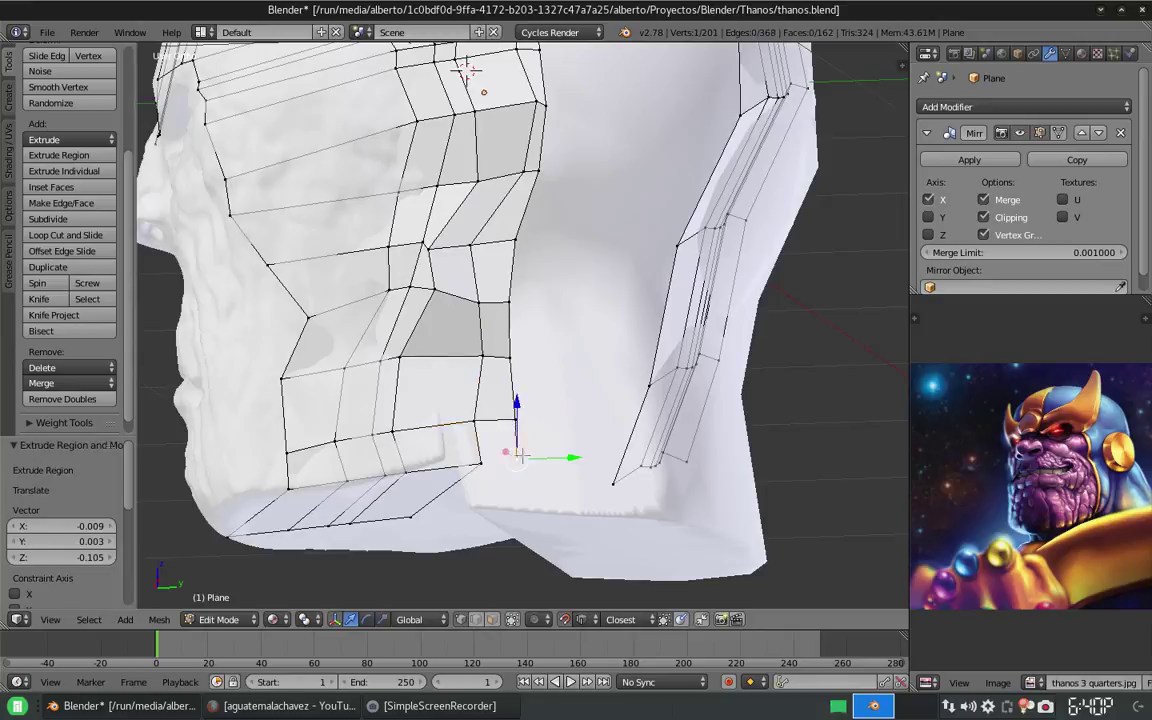
click(516, 459)
middle_drag(516, 459, 520, 447)
key(f)
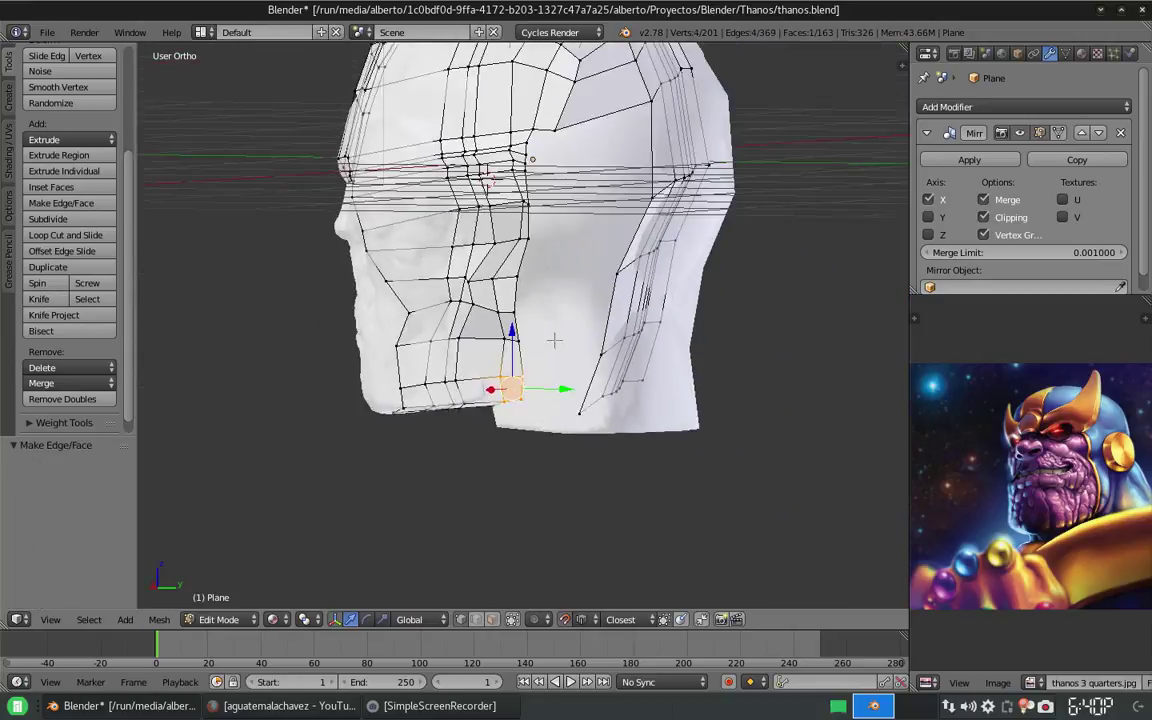
middle_drag(500, 394, 560, 300)
right_click(591, 208)
mouse_move(591, 208)
middle_down()
mouse_move(594, 221)
mouse_move(577, 203)
mouse_move(606, 212)
middle_up()
Shift the new cheek vertices sideways and vertically so they sit against the head.
key(x)
click(545, 183)
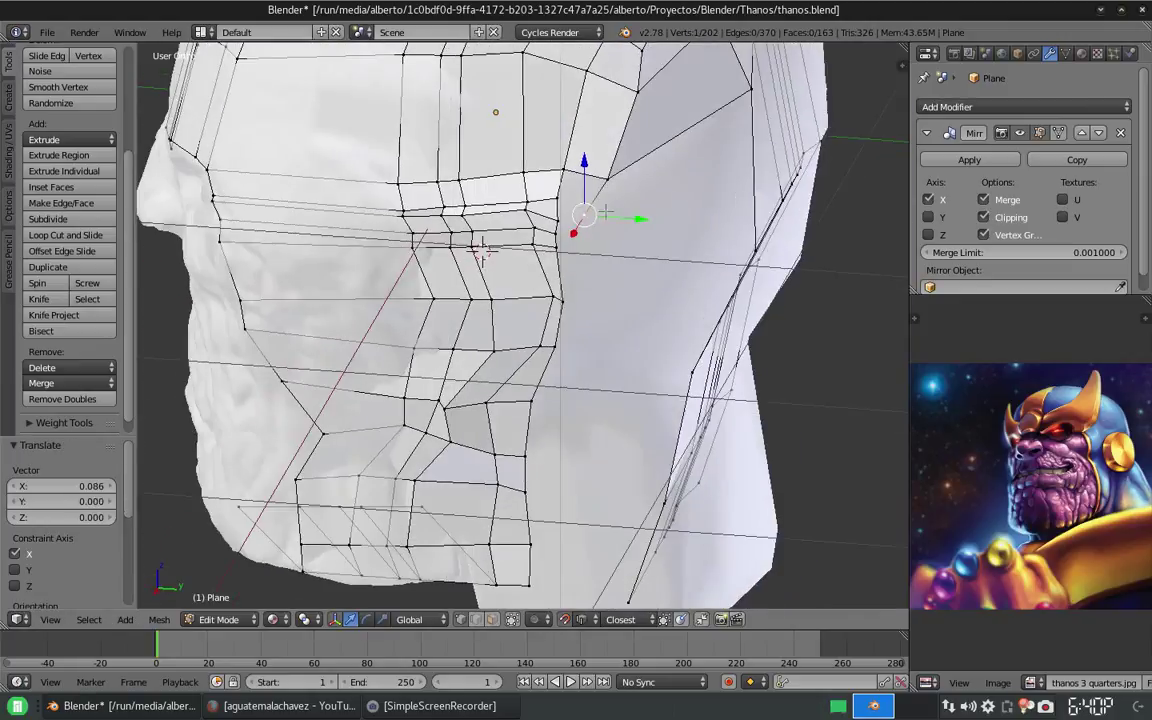
middle_drag(481, 250, 481, 229)
key(g)
key(z)
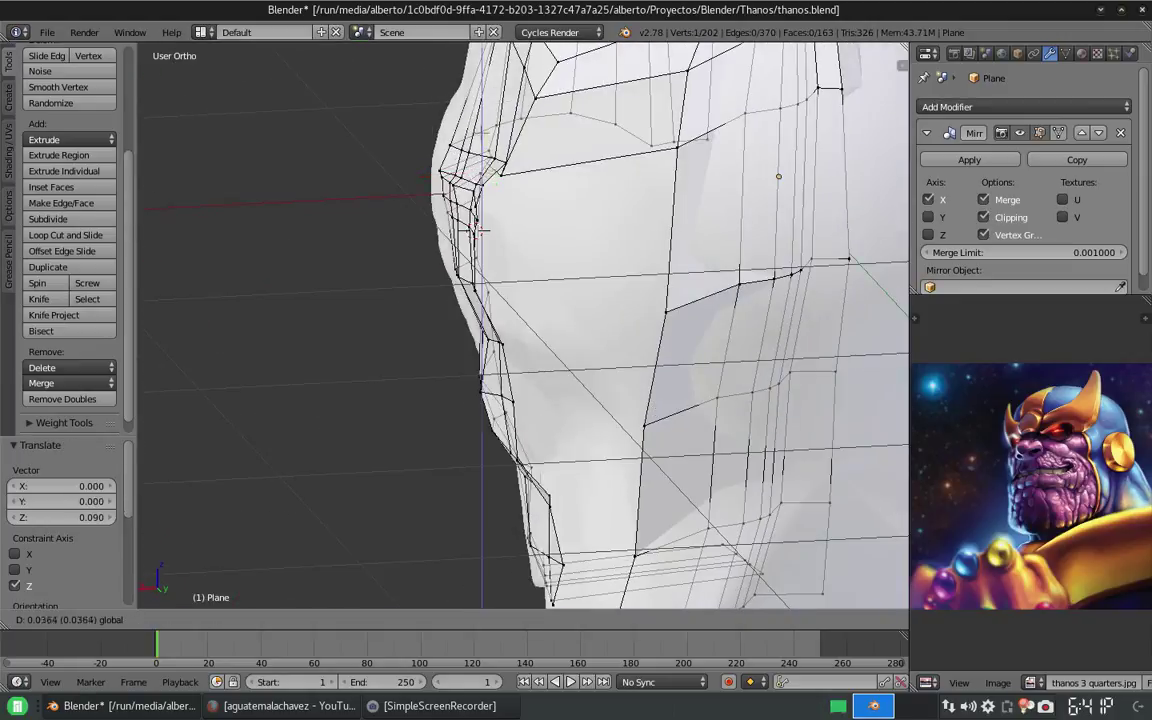
click(499, 188)
middle_drag(499, 188, 577, 222)
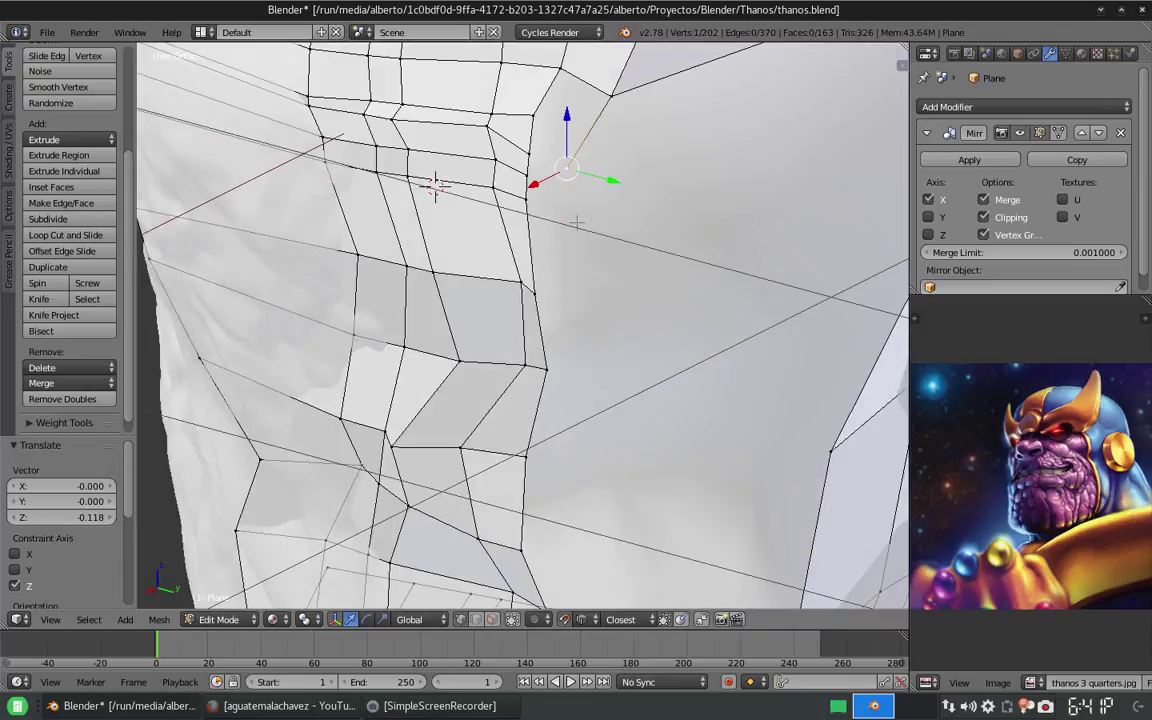
key(x)
click(559, 136)
click(603, 160)
mouse_move(603, 160)
middle_down()
mouse_move(586, 134)
mouse_move(432, 185)
mouse_move(520, 150)
middle_up()
Fill a face beside the mouth and nudge its vertex along Z and X.
key(f)
key(g)
key(z)
click(532, 152)
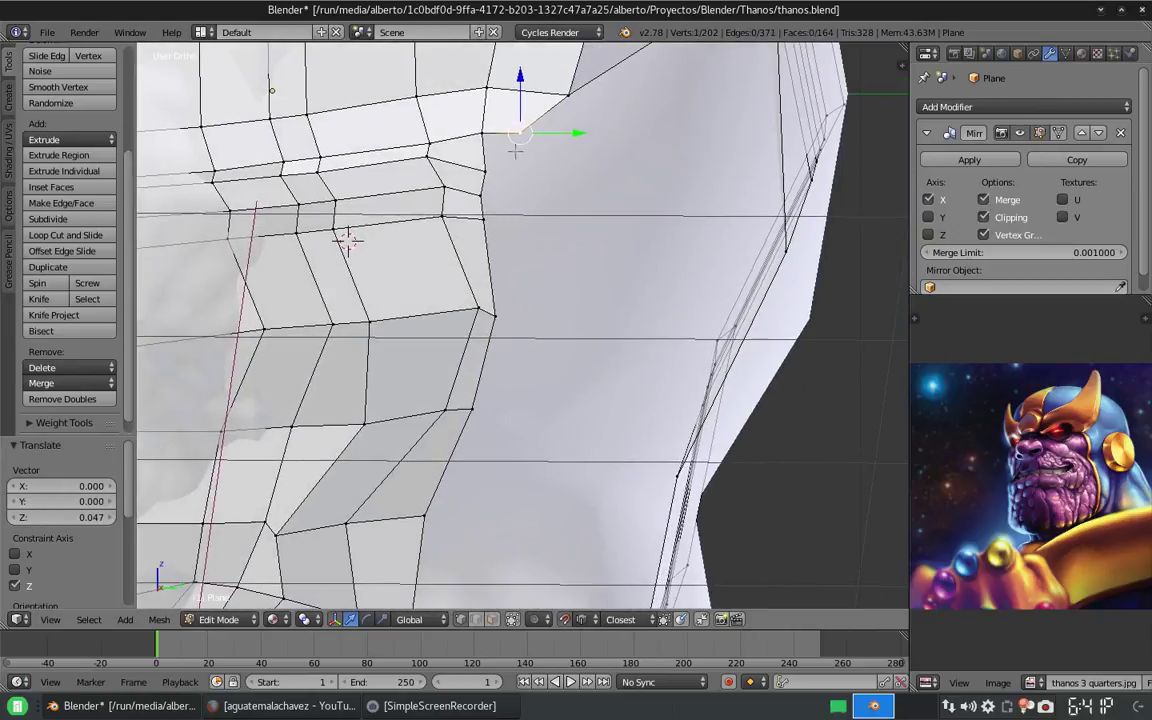
key(x)
click(533, 166)
middle_drag(533, 166, 465, 176)
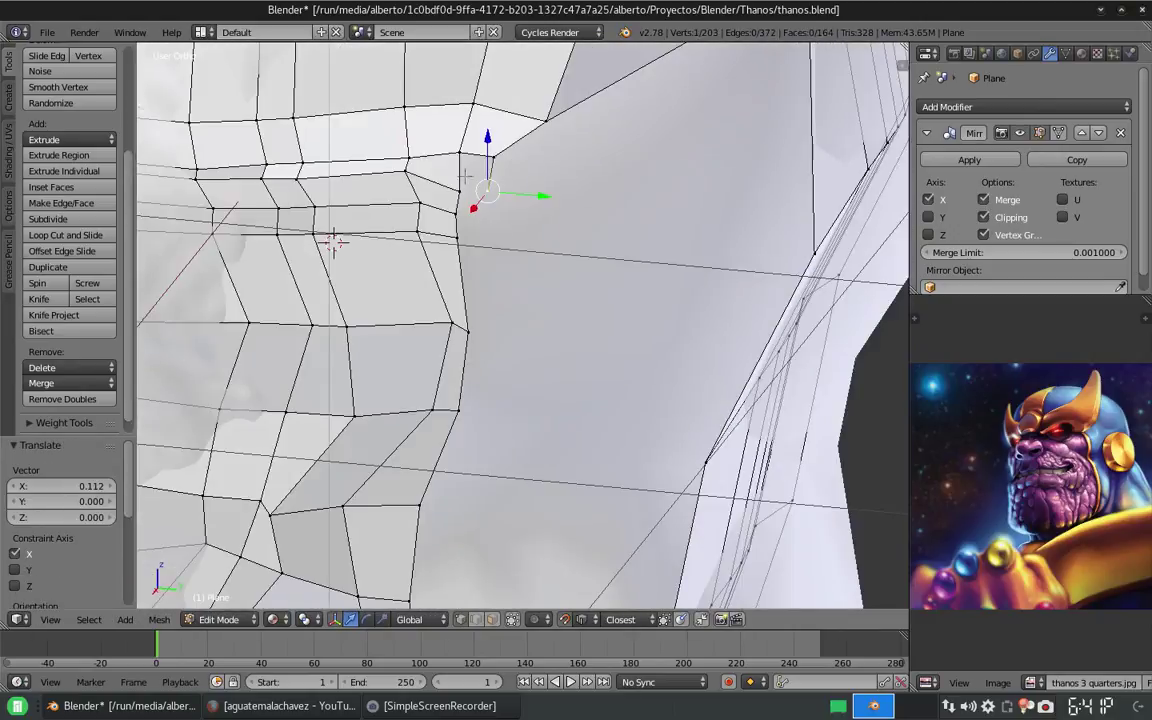
click(486, 218)
mouse_move(486, 218)
middle_down()
mouse_move(450, 238)
mouse_move(464, 218)
middle_up()
Reposition another cheek-edge vertex vertically and sideways to hug the face.
key(g)
key(x)
key(Return)
click(454, 204)
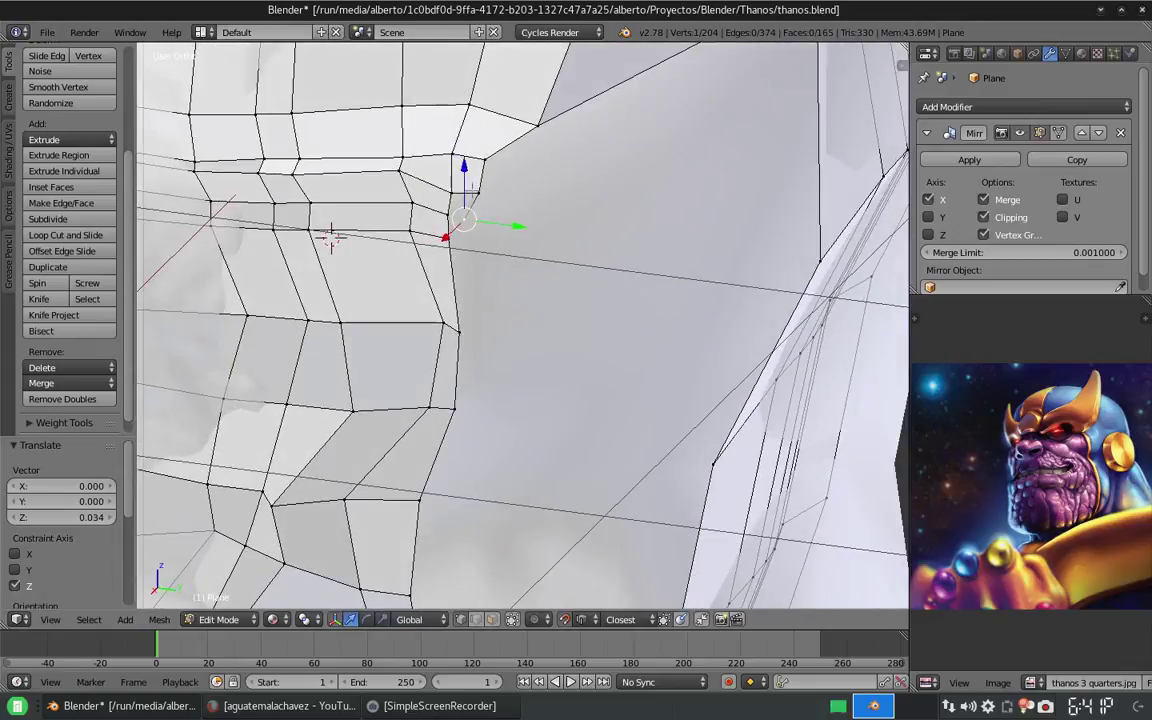
key(x)
click(476, 250)
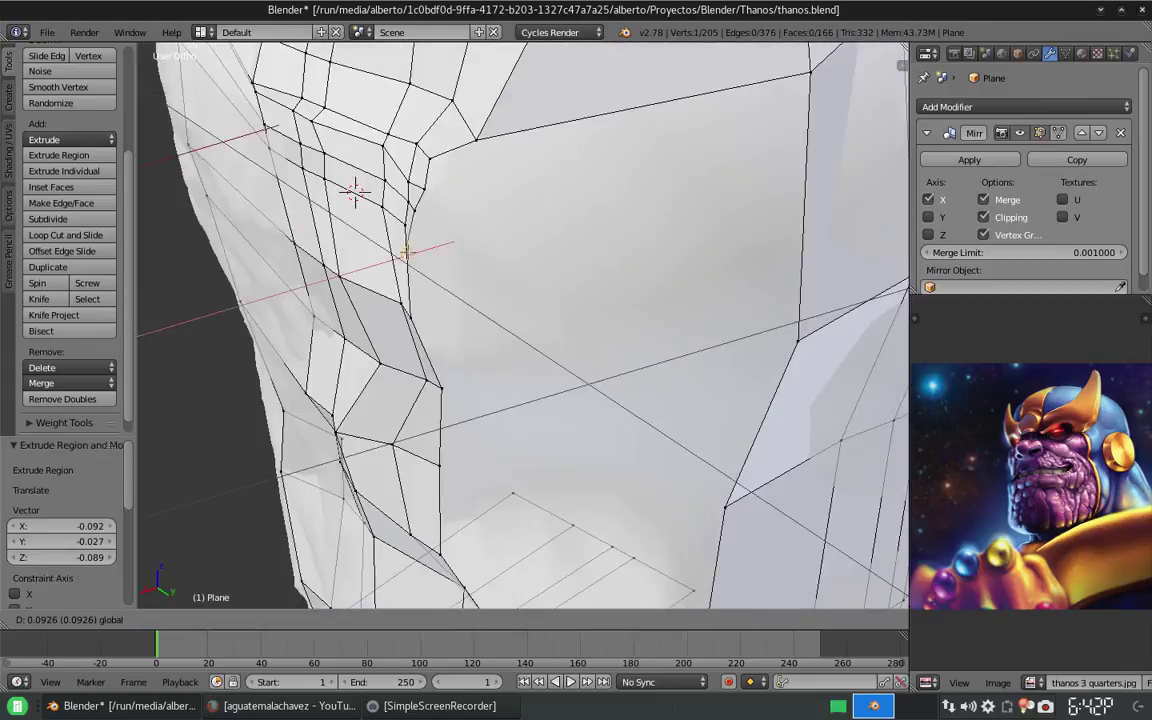
mouse_move(476, 250)
middle_down()
mouse_move(452, 287)
mouse_move(410, 257)
middle_up()
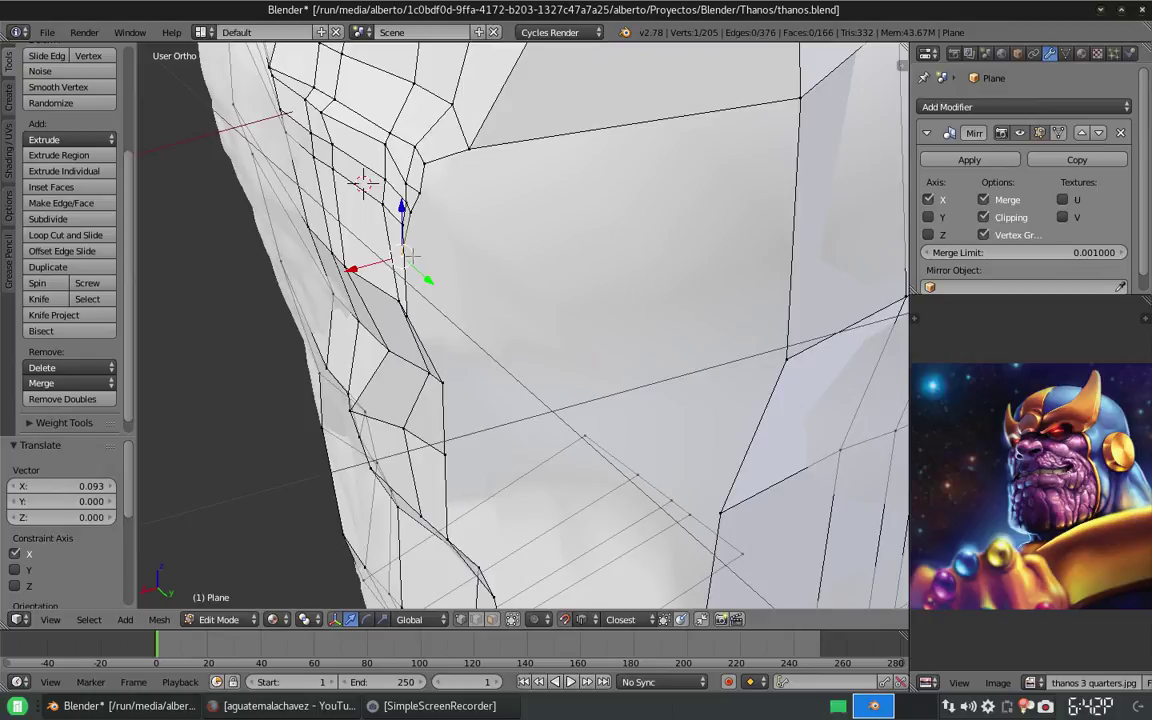
mouse_move(513, 151)
middle_down()
mouse_move(541, 288)
mouse_move(398, 198)
mouse_move(450, 250)
middle_up()
click(413, 234)
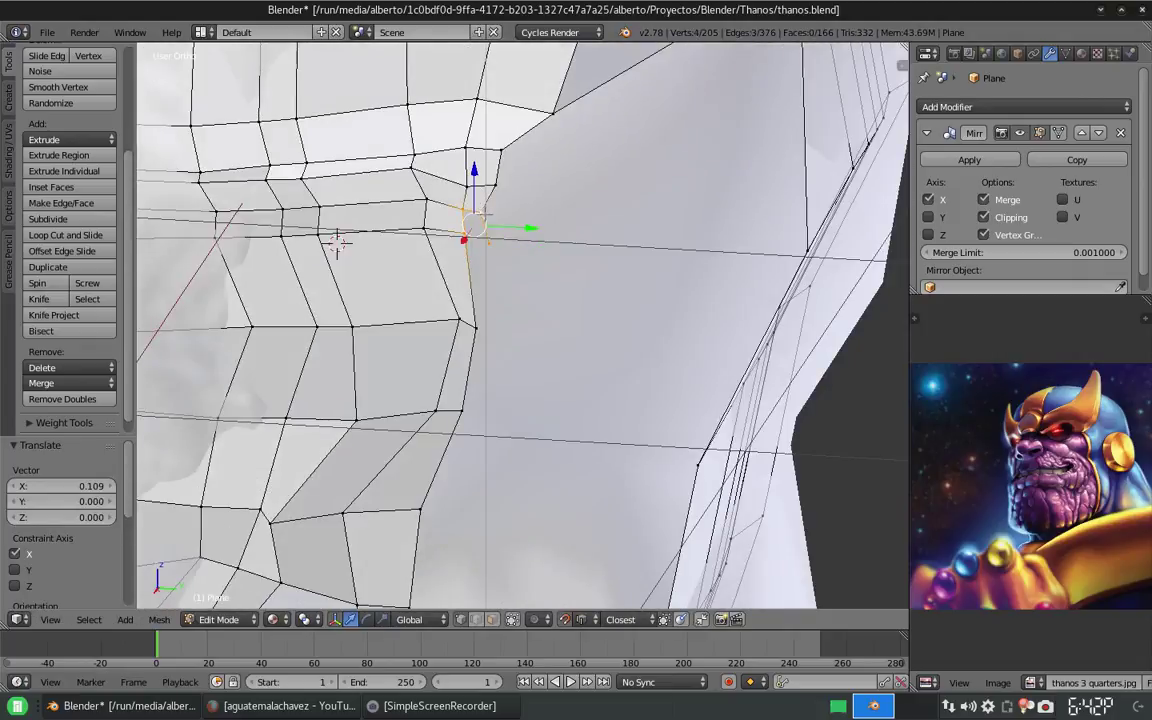
Fill a face next to it and extrude a new vertex downward along the cheek.
key(f)
key(e)
click(489, 344)
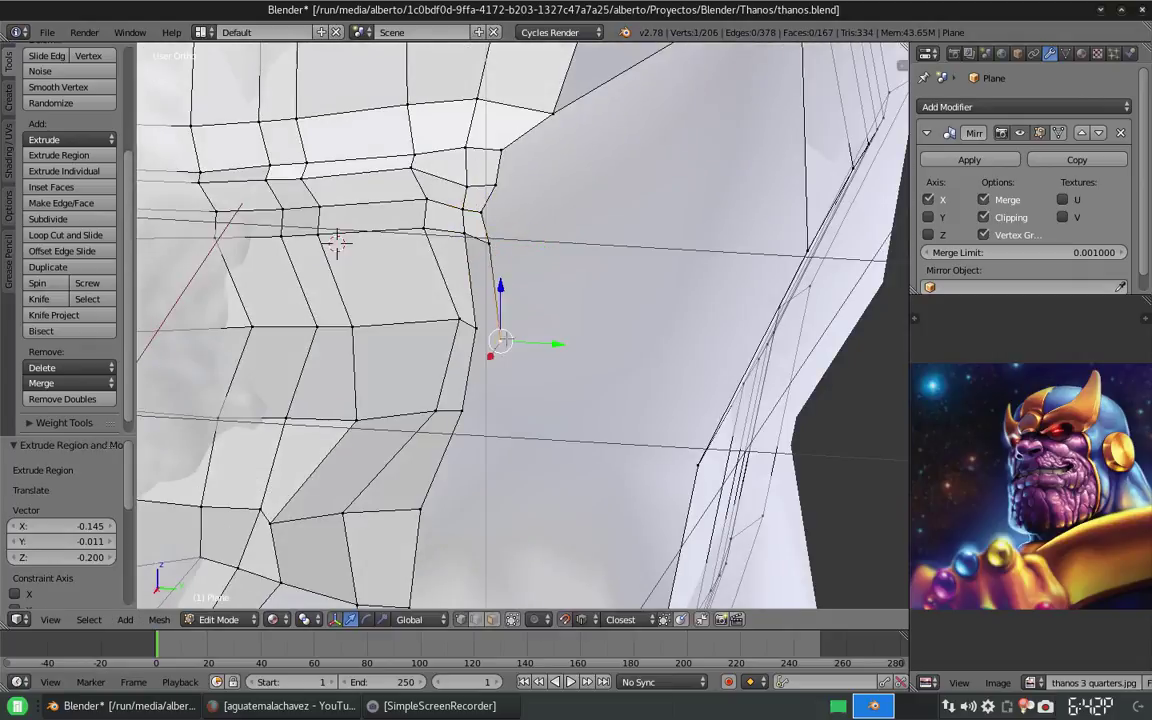
middle_drag(489, 344, 431, 335)
click(398, 284)
mouse_move(398, 284)
middle_down()
mouse_move(510, 313)
mouse_move(501, 319)
middle_up()
Move the vertex along Y, then extrude a jaw vertex downward and fill faces beside it.
key(g)
key(y)
key(f)
right_click(501, 319)
key(e)
click(503, 384)
mouse_move(503, 384)
middle_down()
mouse_move(480, 400)
mouse_move(489, 459)
mouse_move(537, 87)
middle_up()
key(f)
Shift an upper vertex sideways, extrude another point, and fill a new jaw panel face.
right_click(537, 87)
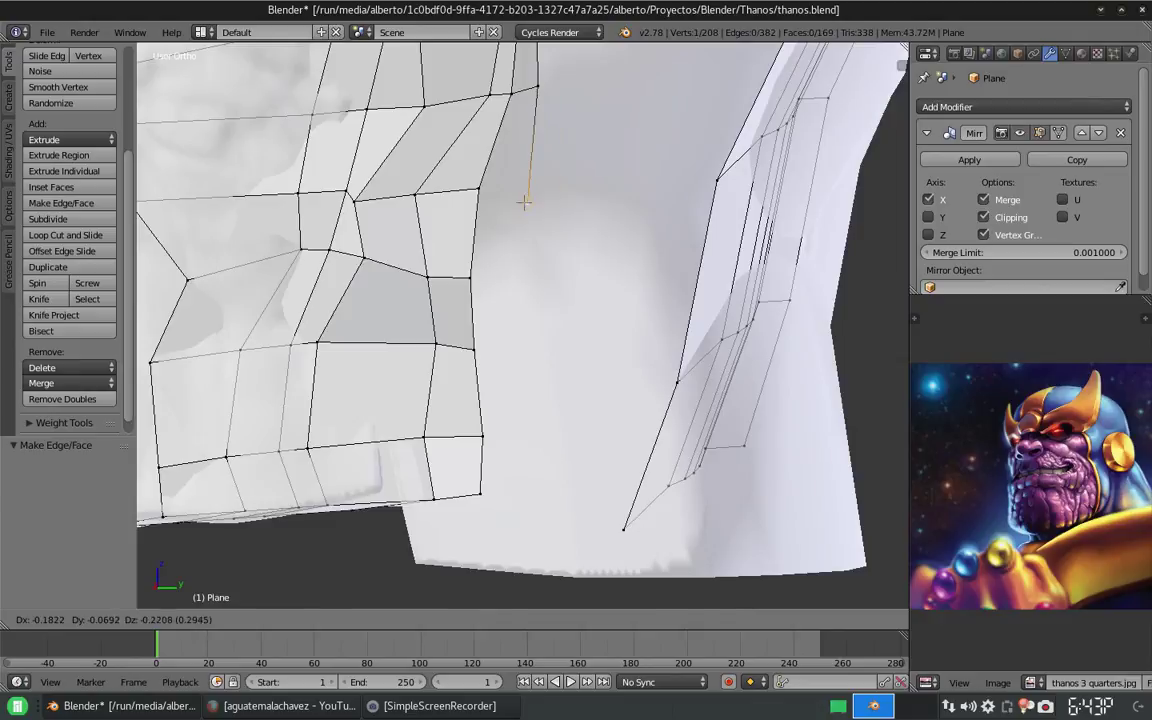
key(x)
click(524, 200)
middle_drag(524, 200, 499, 188)
key(e)
click(456, 186)
mouse_move(460, 250)
middle_down()
mouse_move(469, 335)
mouse_move(480, 290)
middle_up()
click(457, 315)
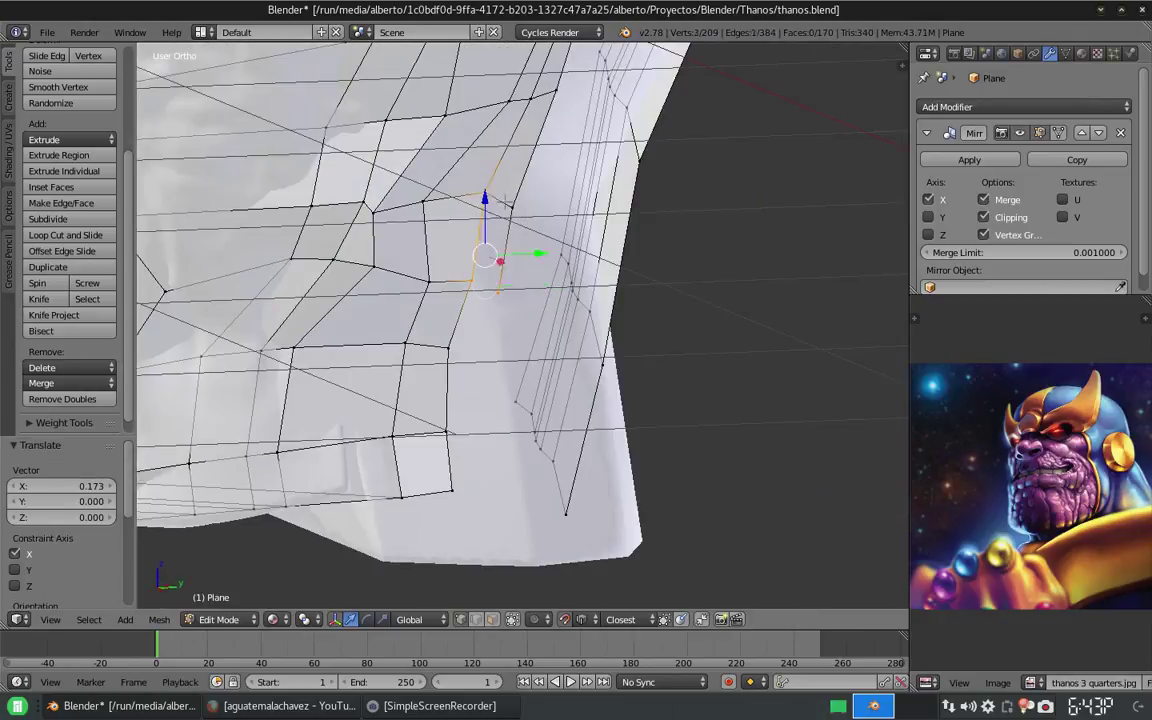
key(f)
click(490, 352)
Move two side vertices along X to line up with the jaw.
mouse_move(490, 352)
middle_down()
mouse_move(603, 368)
mouse_move(573, 333)
middle_up()
key(g)
key(x)
click(603, 368)
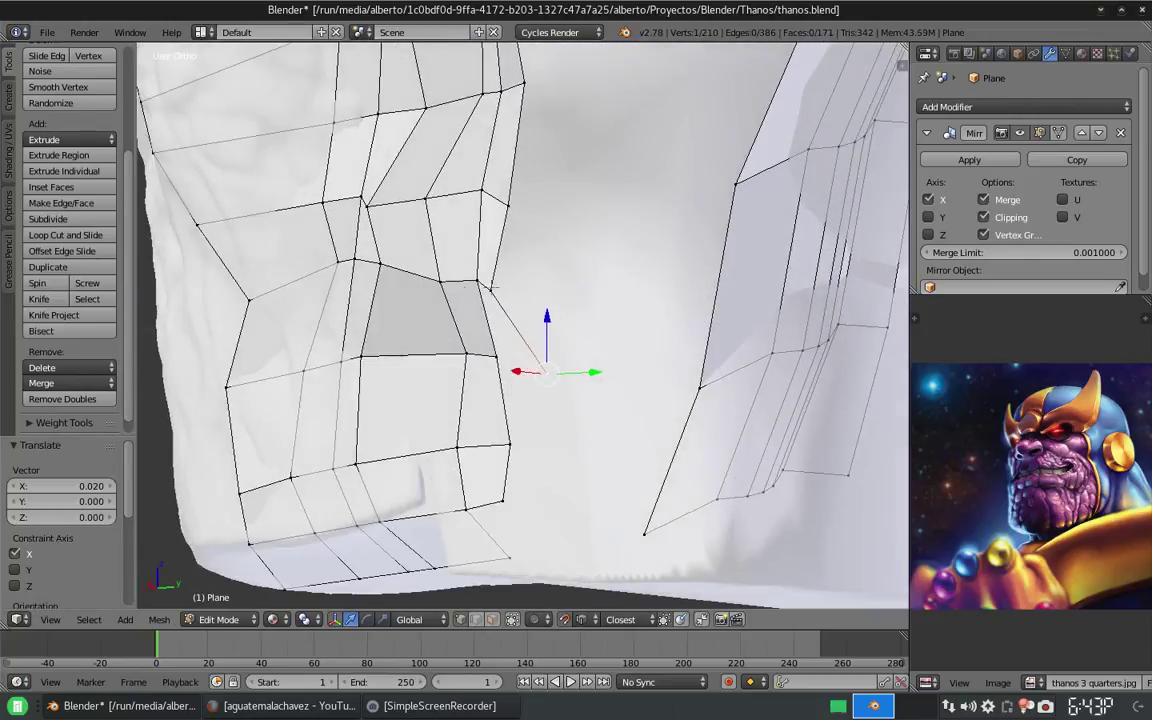
shift+right_click(573, 333)
key(g)
key(x)
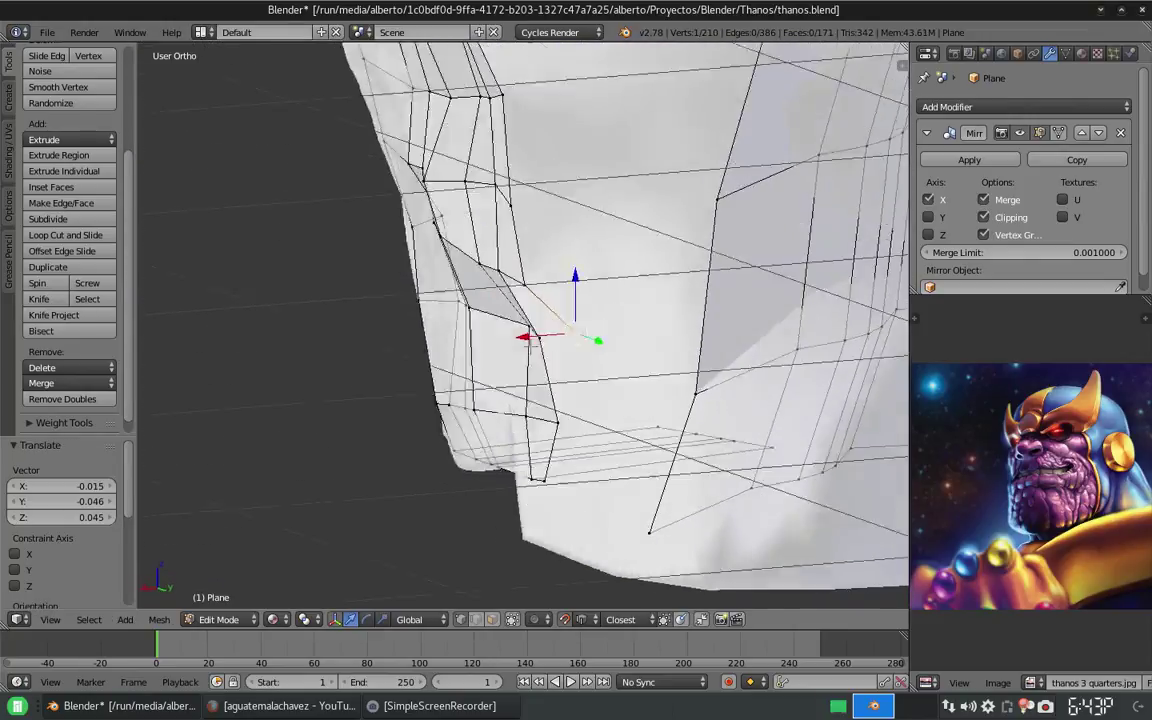
click(527, 334)
Join the selected vertices, extrude one outward, and fill a face between them.
mouse_move(527, 334)
middle_down()
mouse_move(500, 320)
mouse_move(556, 362)
mouse_move(505, 279)
mouse_move(617, 276)
mouse_move(716, 318)
mouse_move(560, 305)
mouse_move(450, 260)
middle_up()
key(f)
key(e)
click(524, 350)
key(f)
Extrude a jaw-edge vertex, move it along Y, fill faces, and slide the new edge into place.
right_click(617, 276)
key(e)
click(562, 262)
key(g)
key(y)
click(538, 300)
key(f)
scroll(450, 260, up, 3)
scroll(400, 250, up, 2)
key(g)
key(g)
click(686, 98)
right_click(485, 170)
Fill the brow gap faces, cutting edge loops through them on the right side.
key(f)
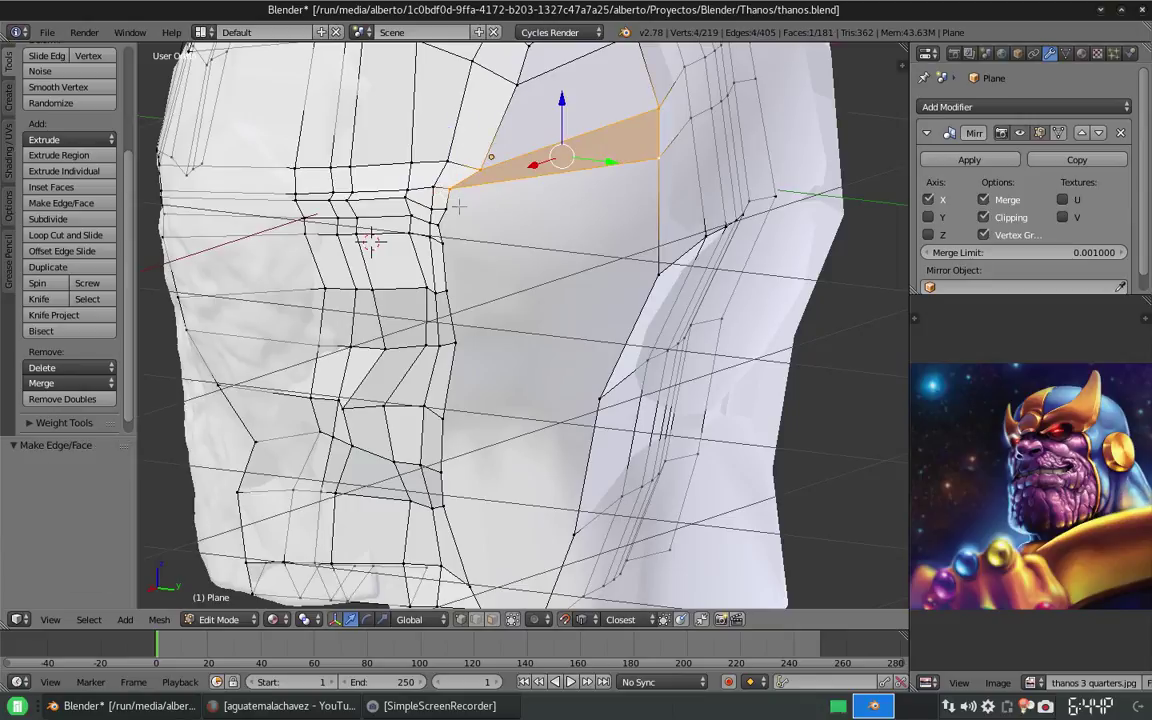
key(ctrl+r)
click(605, 152)
click(655, 160)
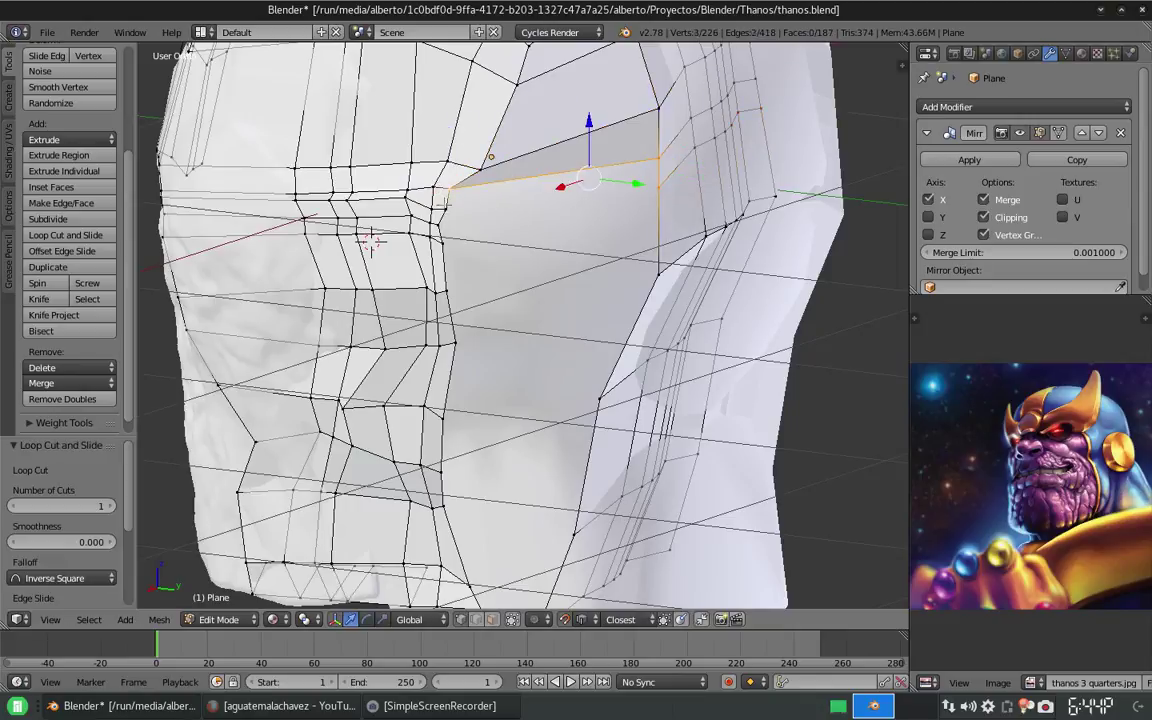
key(f)
key(ctrl+r)
click(676, 193)
click(676, 193)
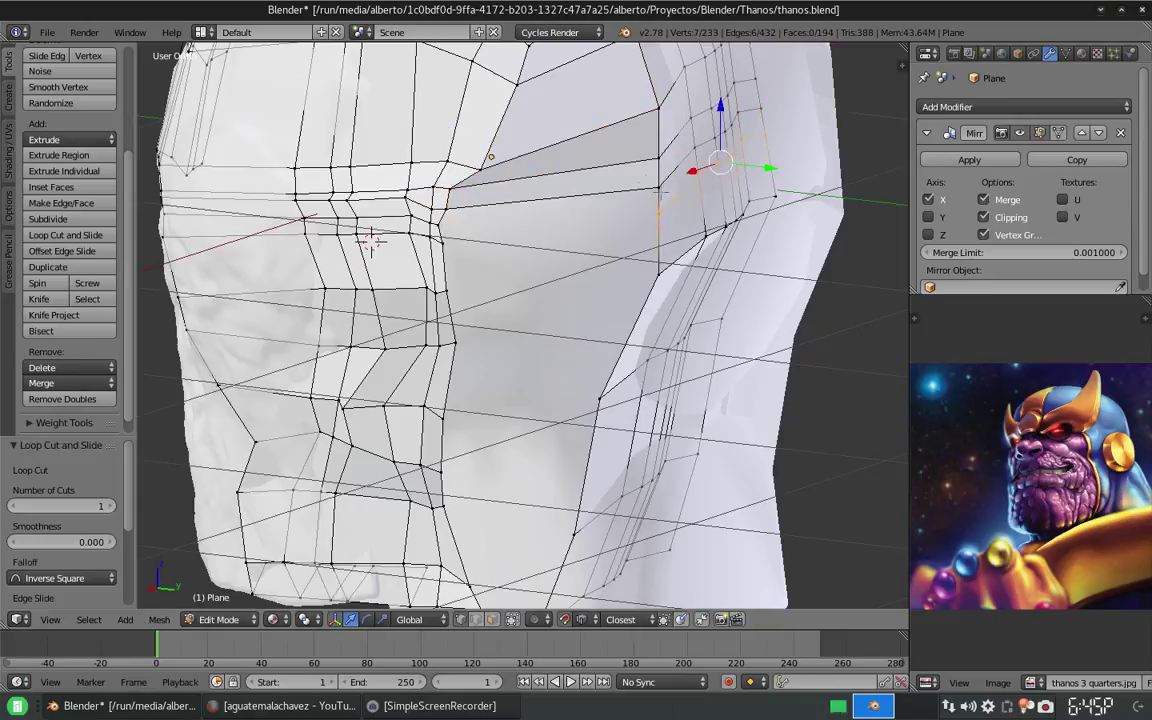
key(f)
Add loop cuts and fill faces across the forehead band.
key(ctrl+r)
click(480, 256)
click(480, 256)
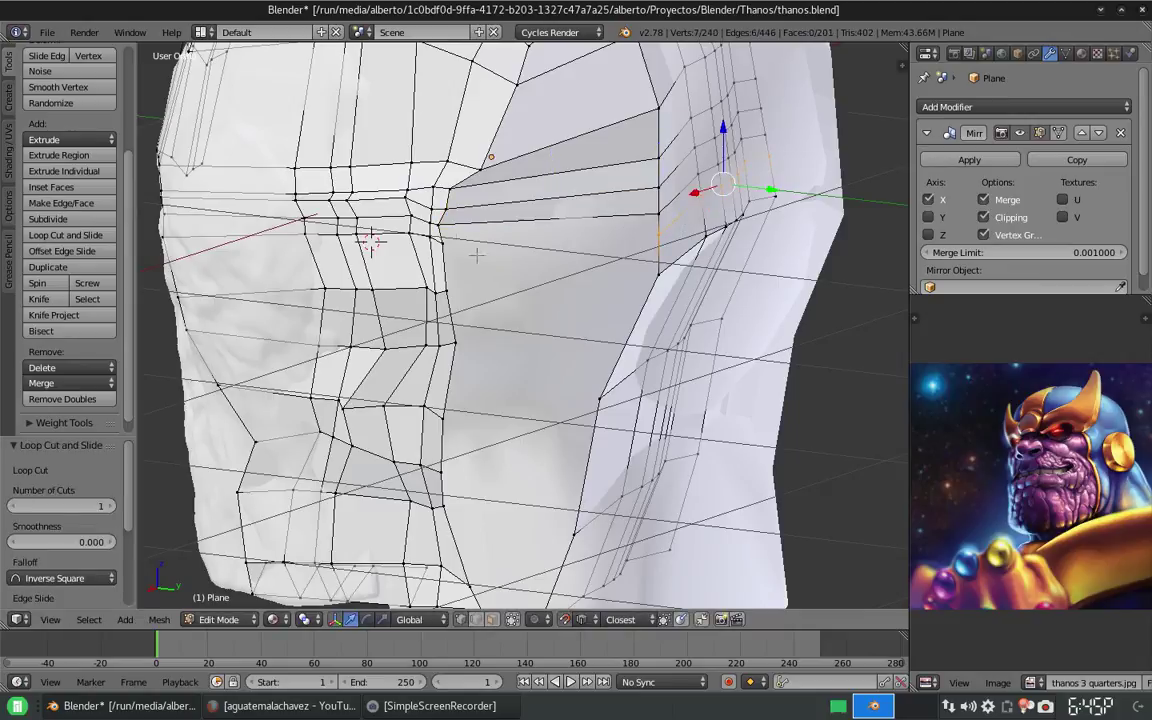
key(f)
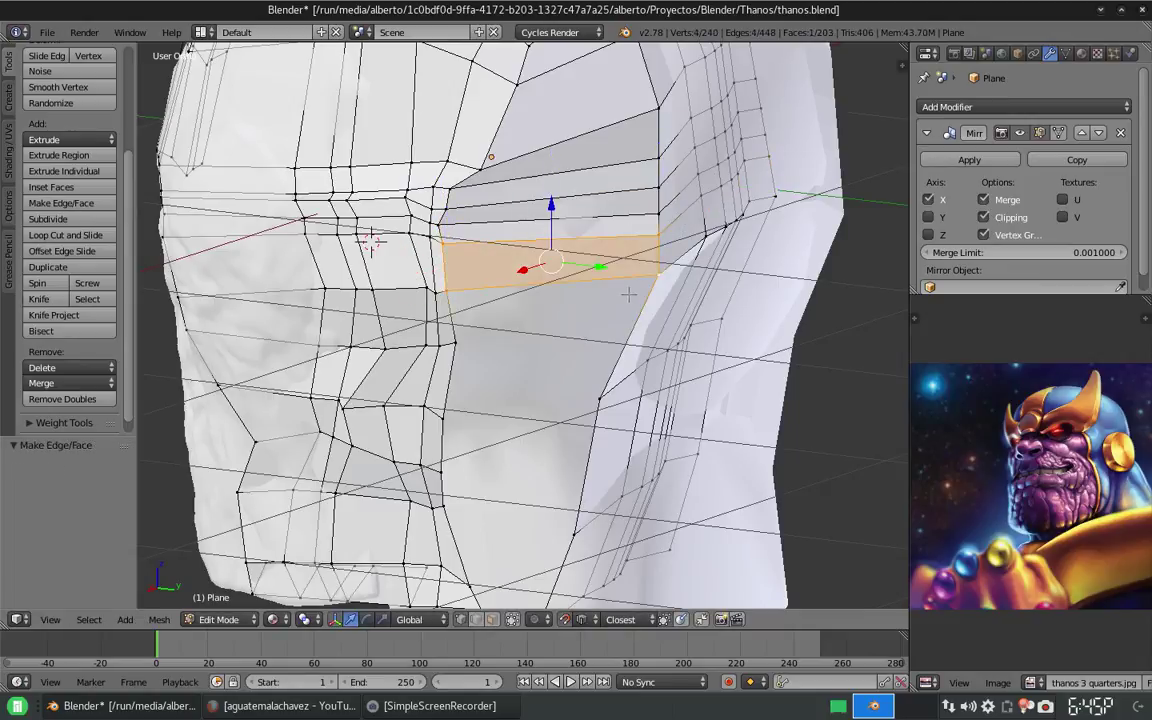
key(ctrl+r)
click(636, 303)
click(636, 303)
key(f)
Close the cheek and chin gaps with filled faces and extra loop cuts.
right_click(442, 410)
key(ctrl+r)
click(598, 466)
click(598, 466)
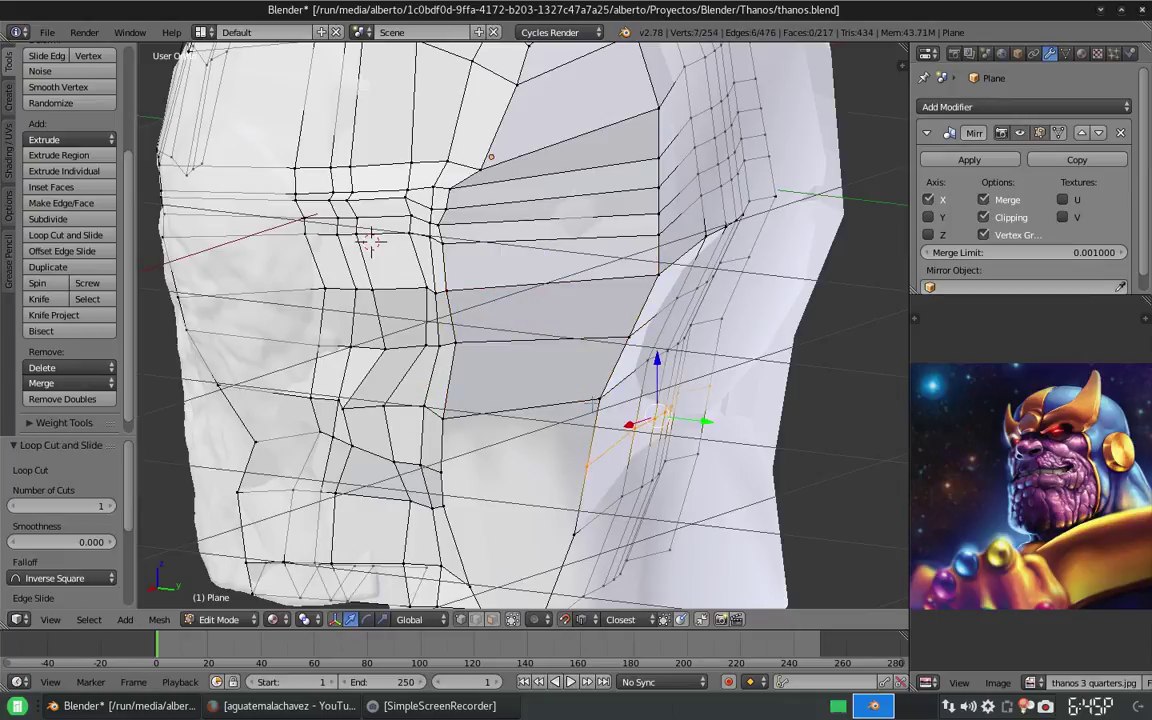
key(f)
right_click(587, 465)
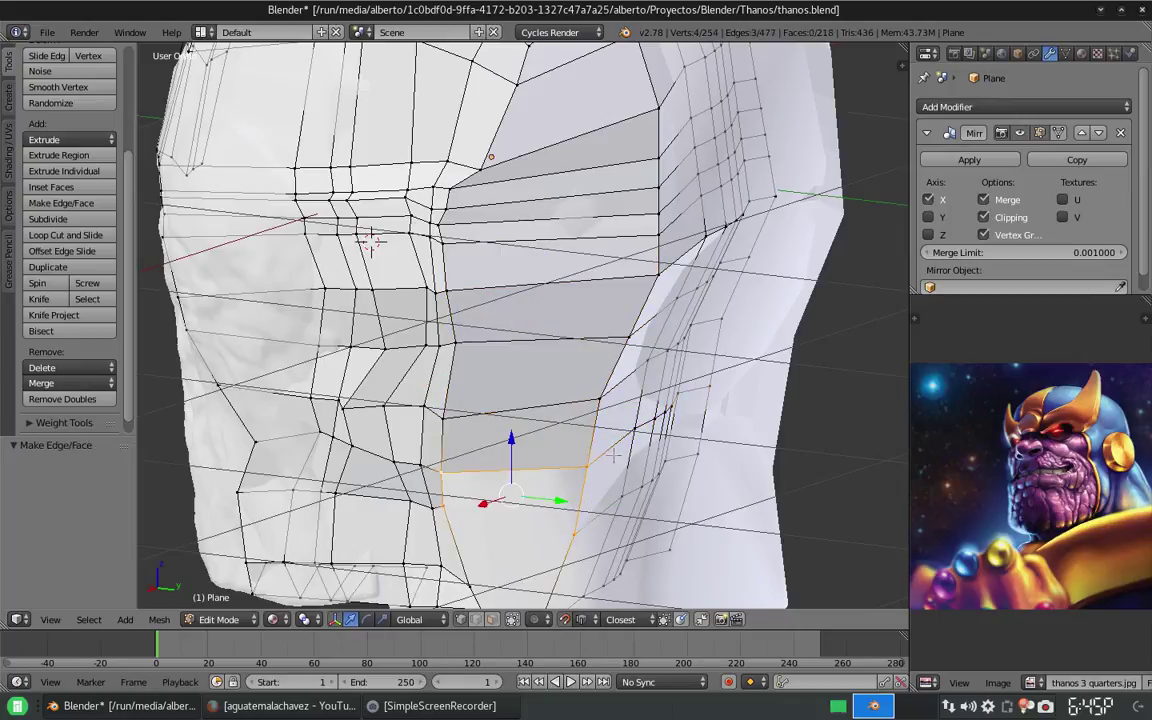
key(f)
key(ctrl+r)
click(548, 400)
key(f)
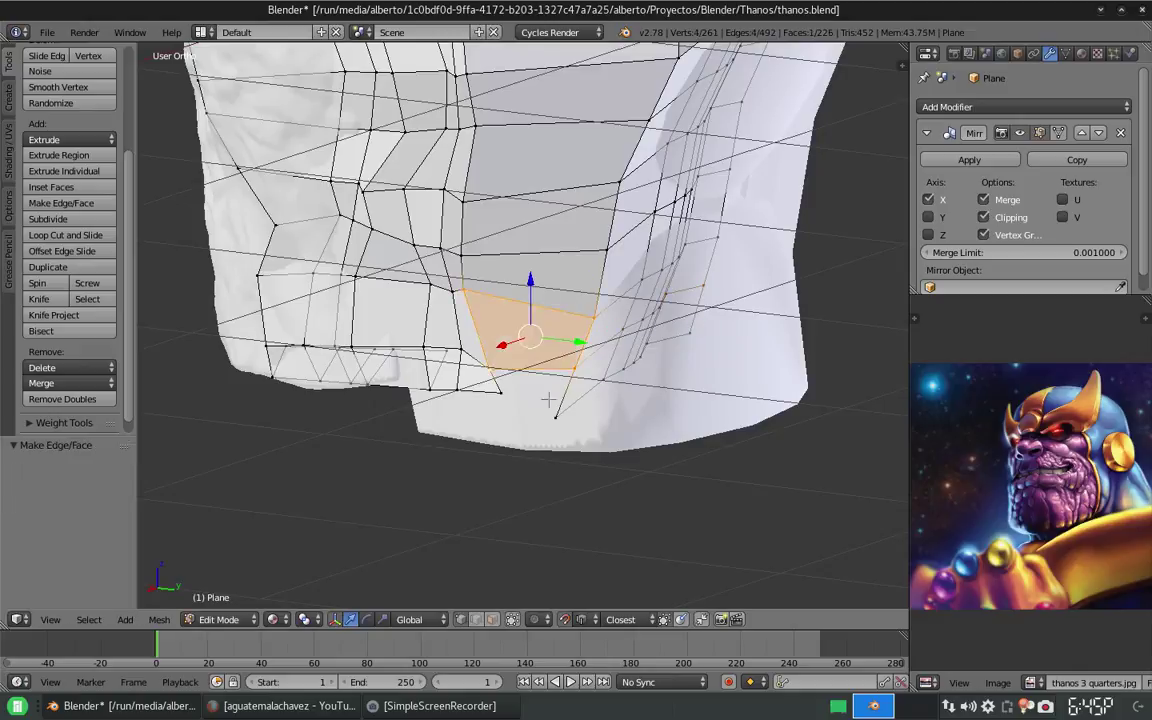
Return to Object Mode and apply level-2 subdivision to the helmet from the front.
scroll(530, 370, down, 5)
key(Tab)
mouse_move(581, 257)
middle_down()
mouse_move(615, 365)
mouse_move(601, 251)
mouse_move(442, 270)
mouse_move(451, 307)
middle_up()
key(ctrl+2)
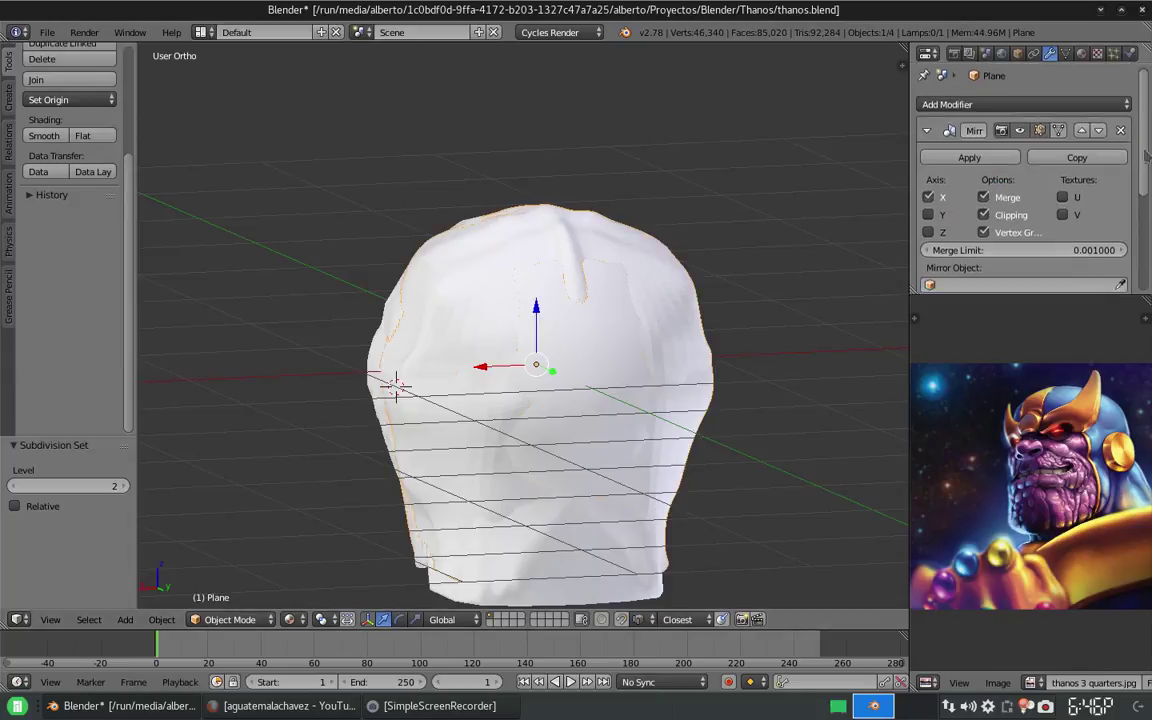
Add a Solidify modifier with 0.0620 thickness and scale the helmet up.
click(960, 107)
click(819, 360)
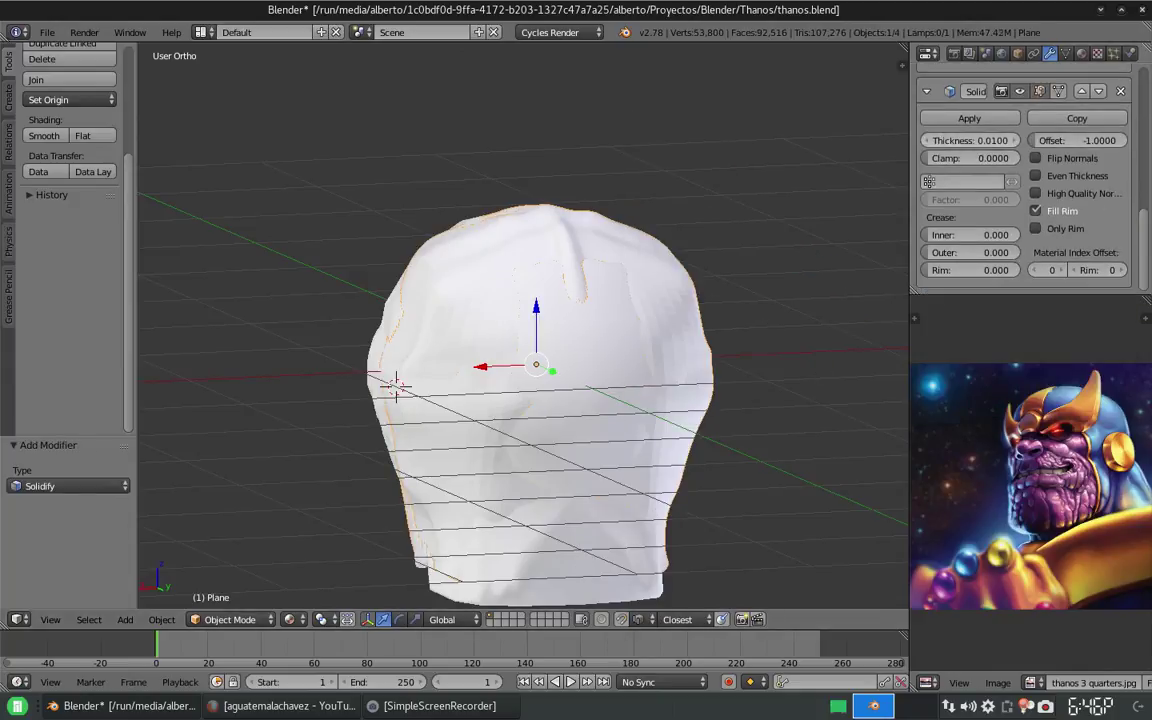
key(s)
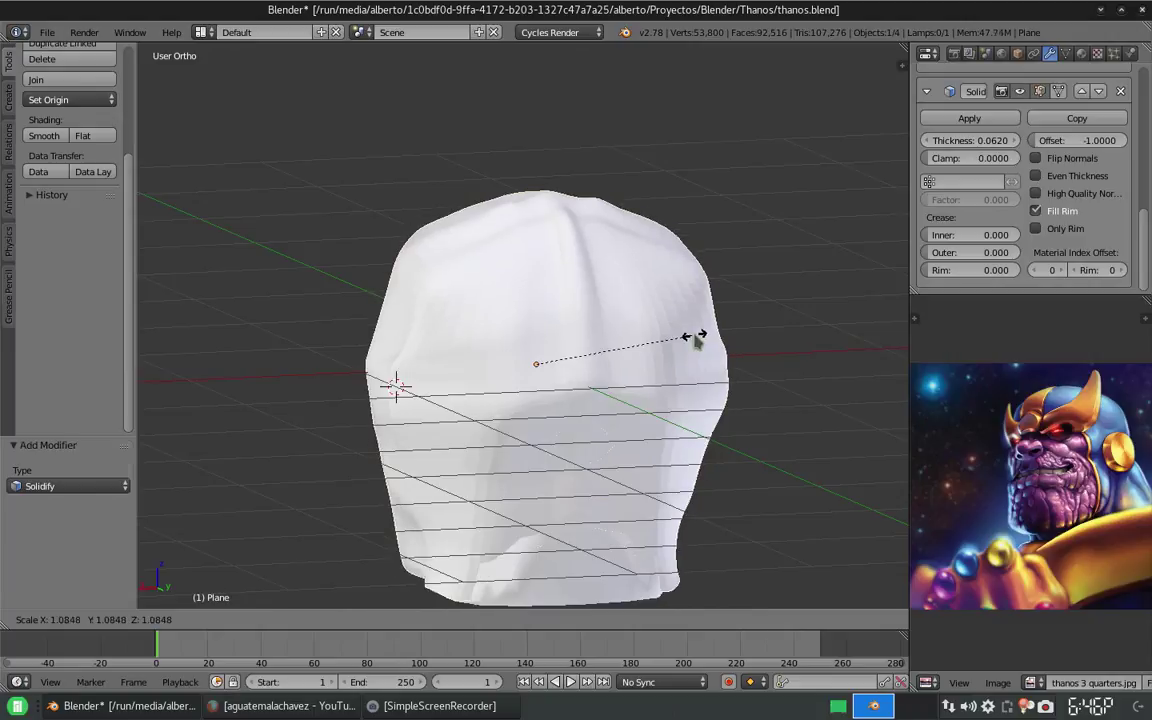
click(692, 334)
mouse_move(692, 334)
middle_down()
mouse_move(770, 319)
mouse_move(514, 360)
mouse_move(450, 301)
mouse_move(578, 334)
mouse_move(575, 374)
mouse_move(573, 337)
mouse_move(628, 347)
middle_up()
Inspect the back of the helmet and fill the empty quad hole there.
key(Tab)
middle_drag(628, 562, 578, 301)
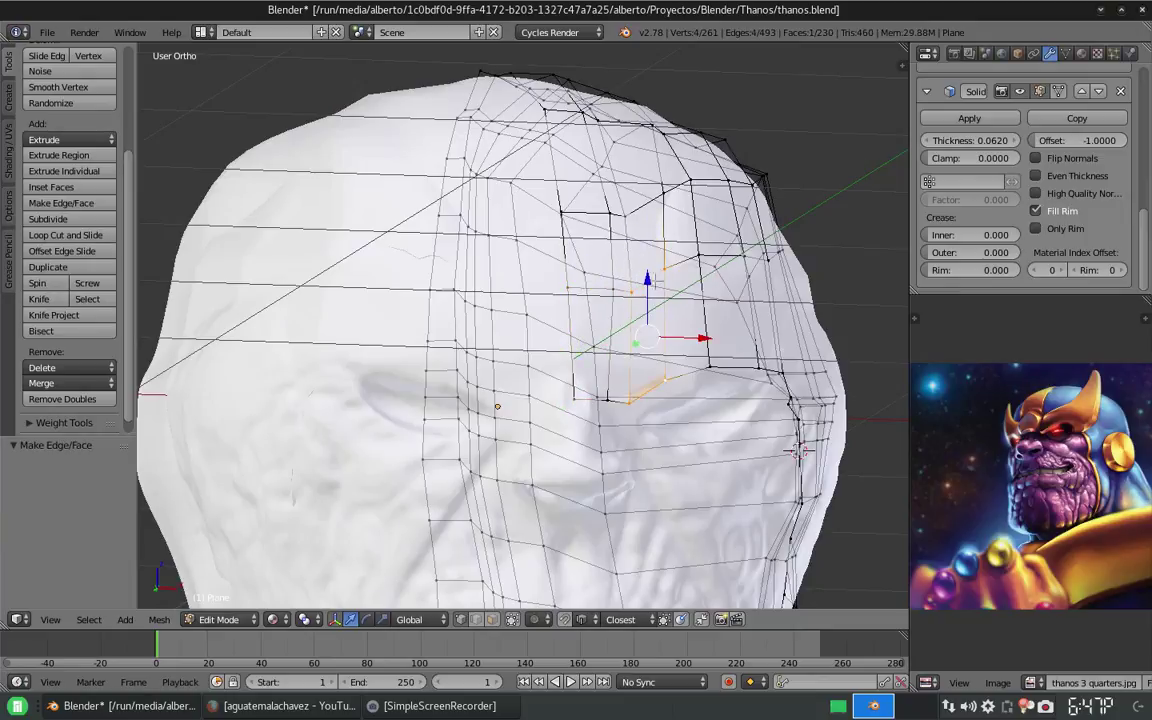
middle_drag(680, 370, 560, 345)
key(Tab)
mouse_move(463, 337)
middle_down()
mouse_move(653, 324)
mouse_move(551, 348)
mouse_move(640, 200)
mouse_move(690, 280)
mouse_move(504, 458)
mouse_move(689, 478)
mouse_move(713, 375)
middle_up()
key(s)
key(Escape)
key(Tab)
key(f)
key(Tab)
Rescale the helmet to 0.905, then 0.921, to fit the head.
key(s)
click(690, 276)
key(s)
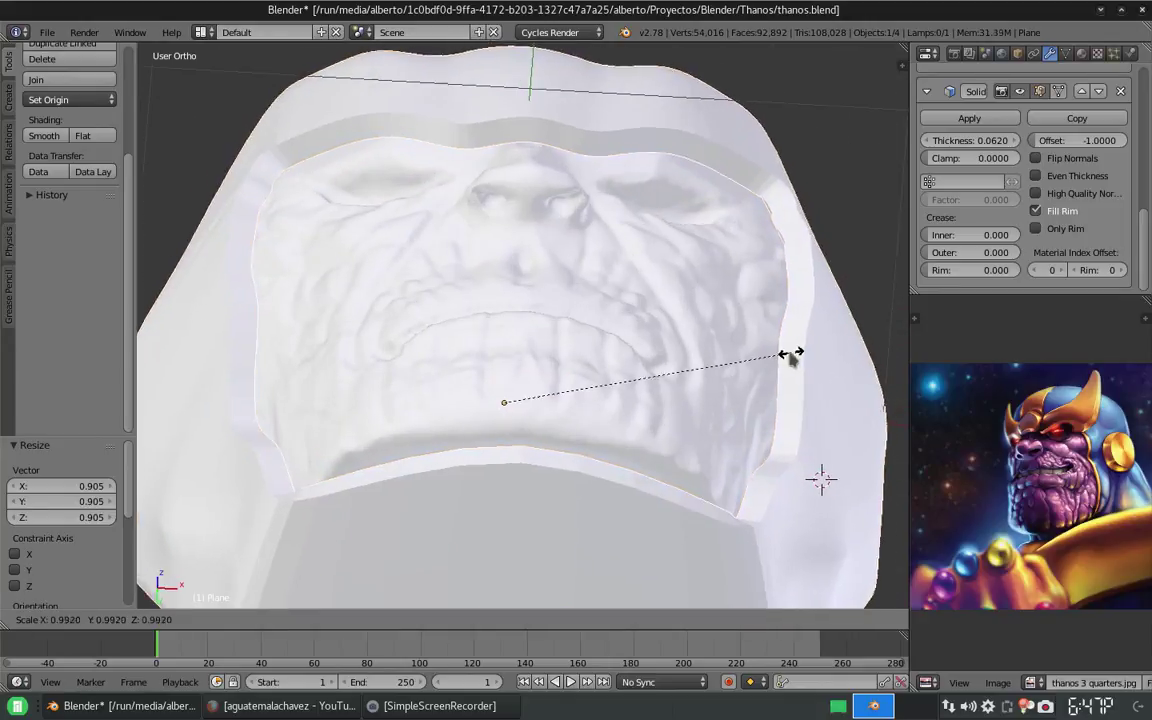
click(762, 367)
middle_drag(762, 367, 604, 625)
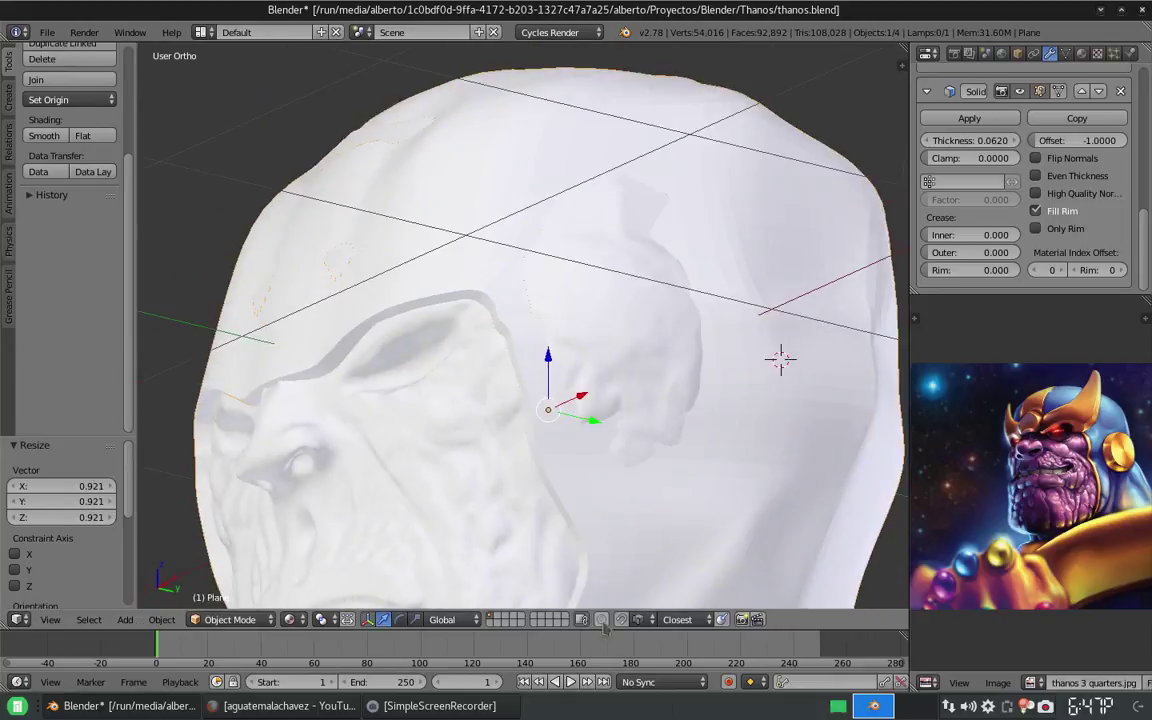
key(Tab)
Cut a new edge loop on the helmet and reposition two side vertices.
key(ctrl+r)
click(489, 321)
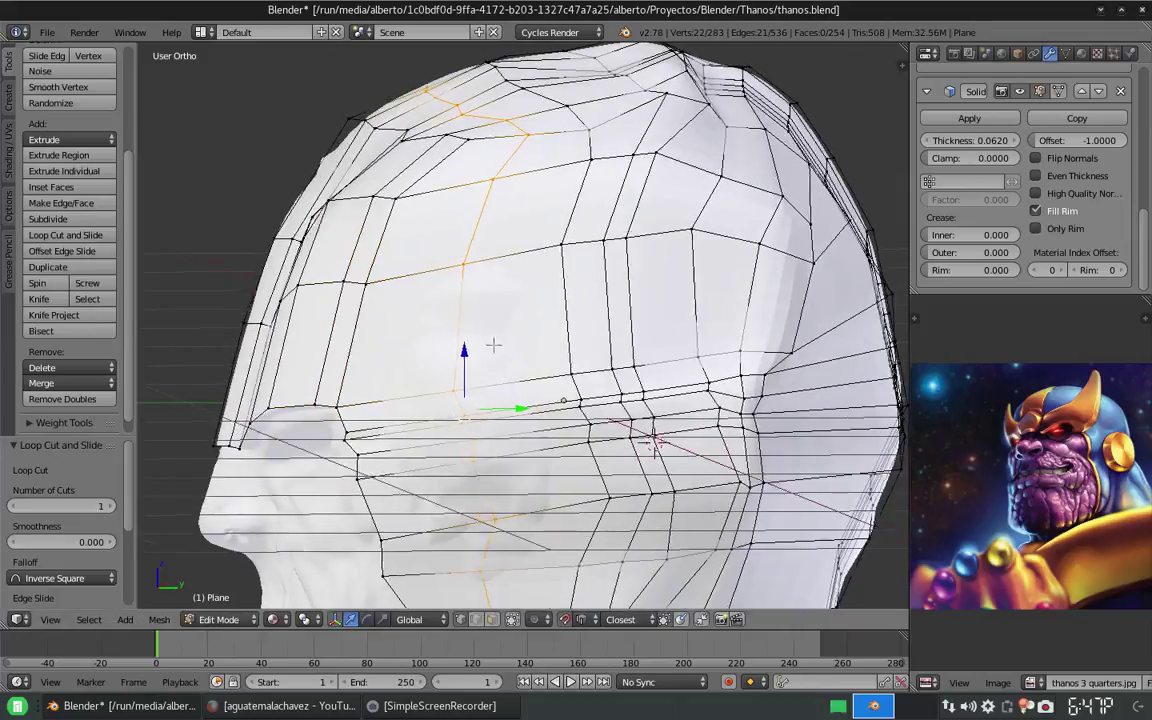
middle_drag(489, 342, 565, 390)
middle_drag(690, 428, 677, 303)
mouse_move(762, 316)
middle_down()
mouse_move(412, 432)
mouse_move(759, 342)
mouse_move(740, 300)
mouse_move(560, 383)
middle_up()
key(g)
click(393, 432)
key(g)
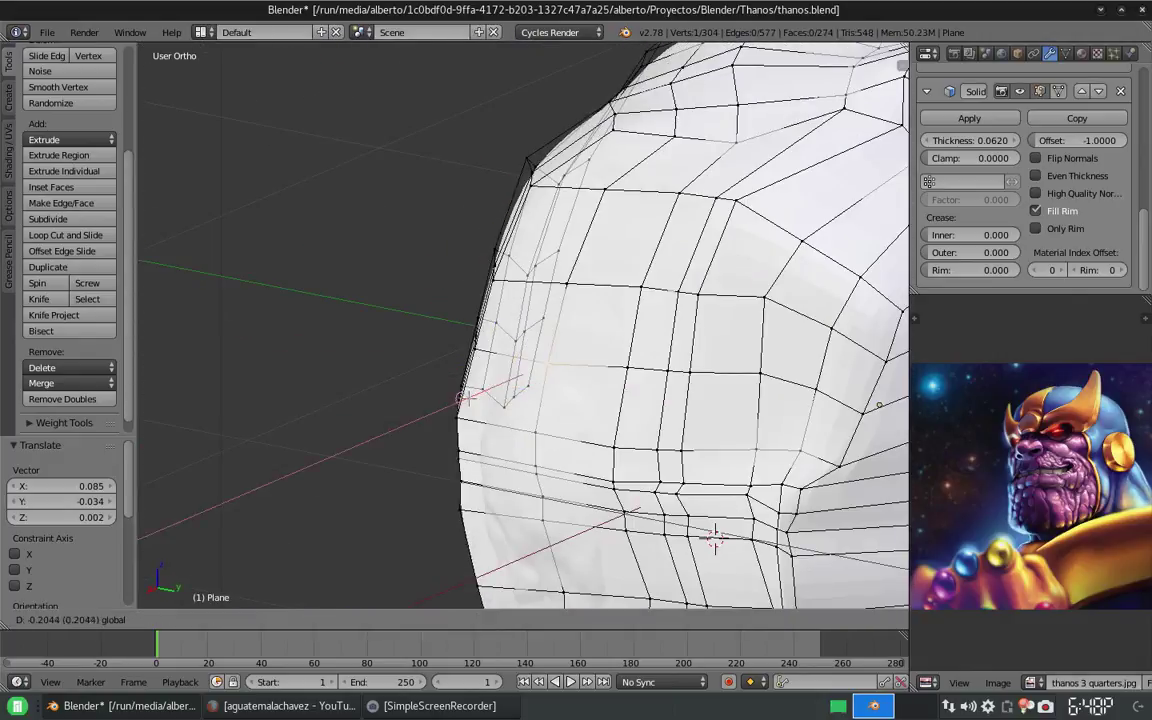
click(464, 398)
Select the whole helmet mesh and subdivide it once.
scroll(464, 398, down, 3)
scroll(464, 398, down, 3)
key(a)
key(w)
click(603, 305)
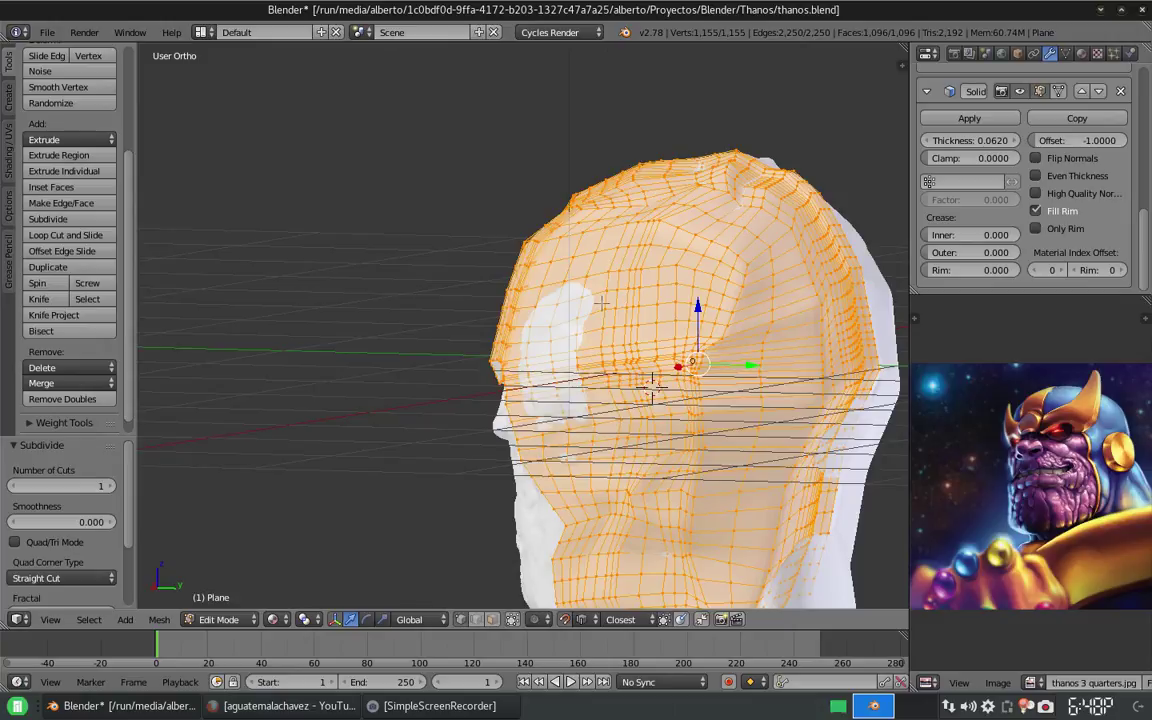
Nudge a single vertex on the helmet's lower side outward along X by 0.045.
scroll(652, 385, up, 3)
right_click(771, 501)
mouse_move(771, 501)
middle_down()
mouse_move(799, 456)
mouse_move(617, 273)
mouse_move(477, 300)
middle_up()
click(799, 456)
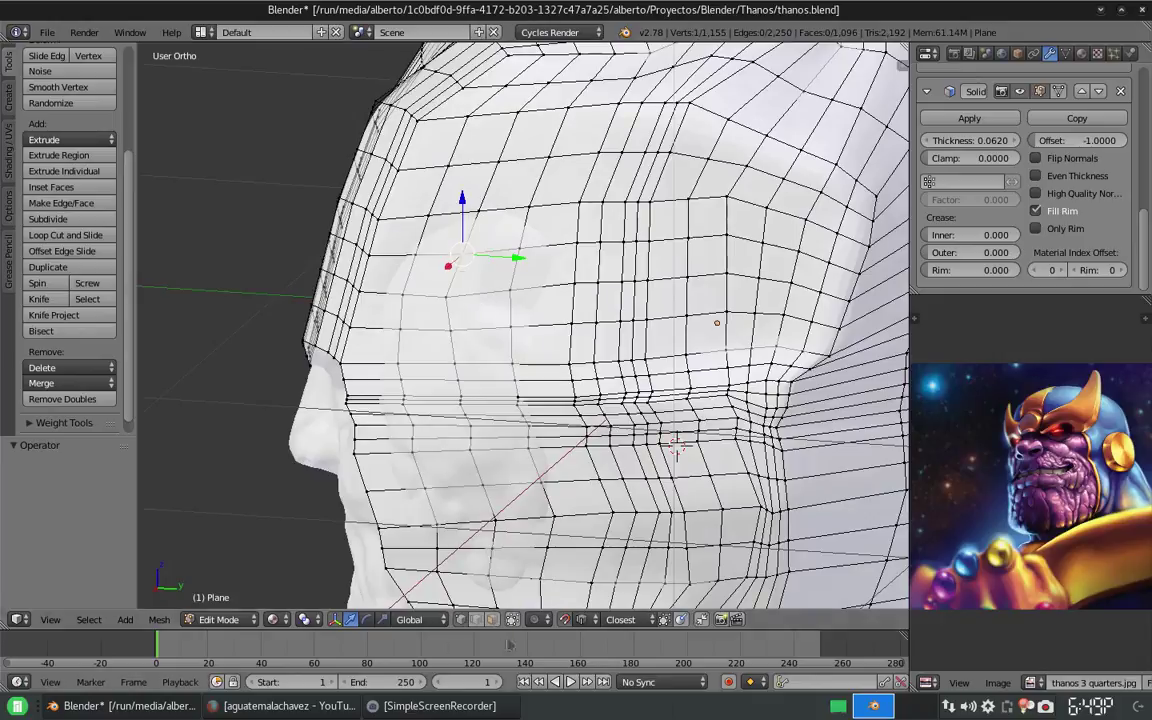
Move a patch of faces on the helmet side outward along X by 0.073 to clear the head.
middle_drag(513, 370, 508, 256)
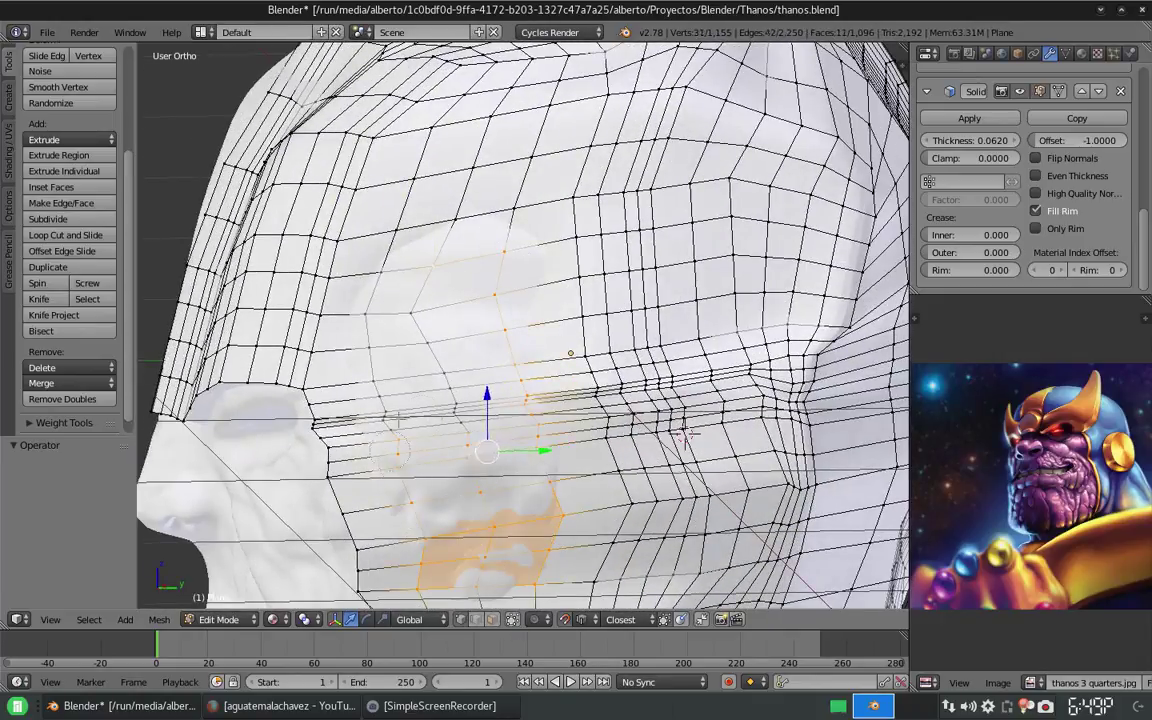
scroll(408, 308, down, 2)
mouse_move(408, 308)
middle_down()
mouse_move(478, 333)
mouse_move(465, 344)
middle_up()
shift+click(470, 300)
key(a)
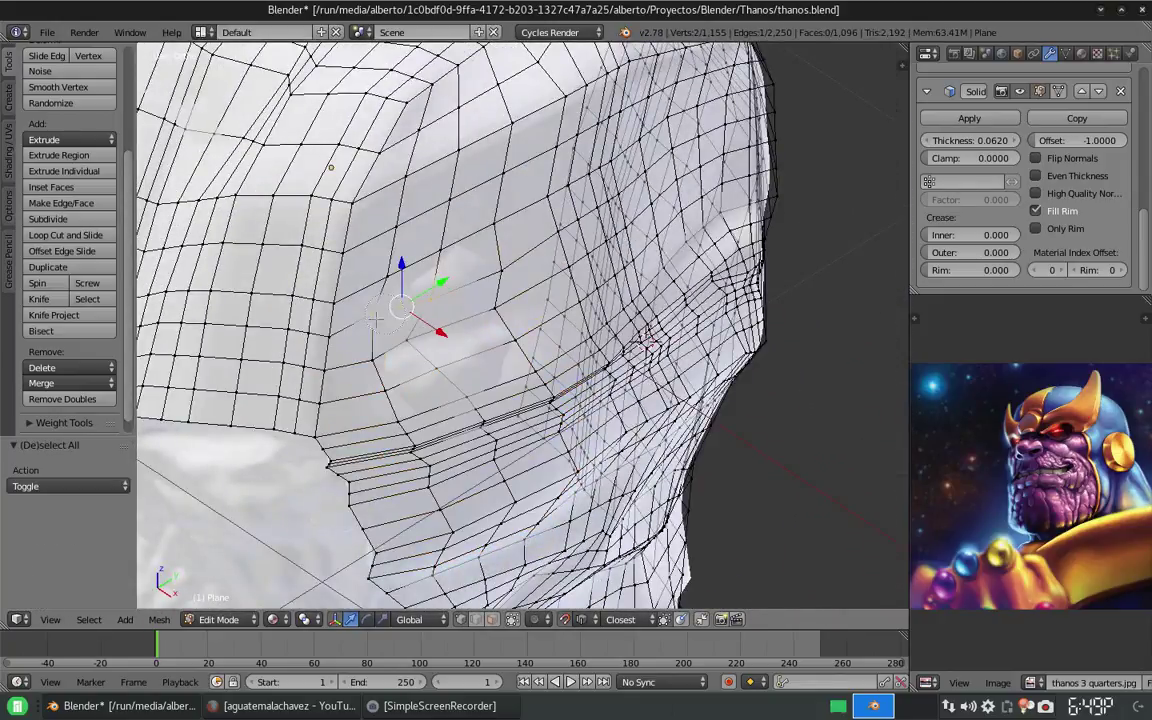
drag(474, 378, 486, 388)
click(463, 374)
Check the reshaped helmet in Object Mode, then return to Edit Mode.
middle_drag(463, 374, 500, 326)
key(Tab)
scroll(500, 326, down, 3)
scroll(553, 437, up, 4)
key(Tab)
mouse_move(585, 445)
middle_down()
mouse_move(630, 425)
mouse_move(495, 430)
middle_up()
Push the helmet side with a proportional-falloff move and check it in Object Mode.
key(g)
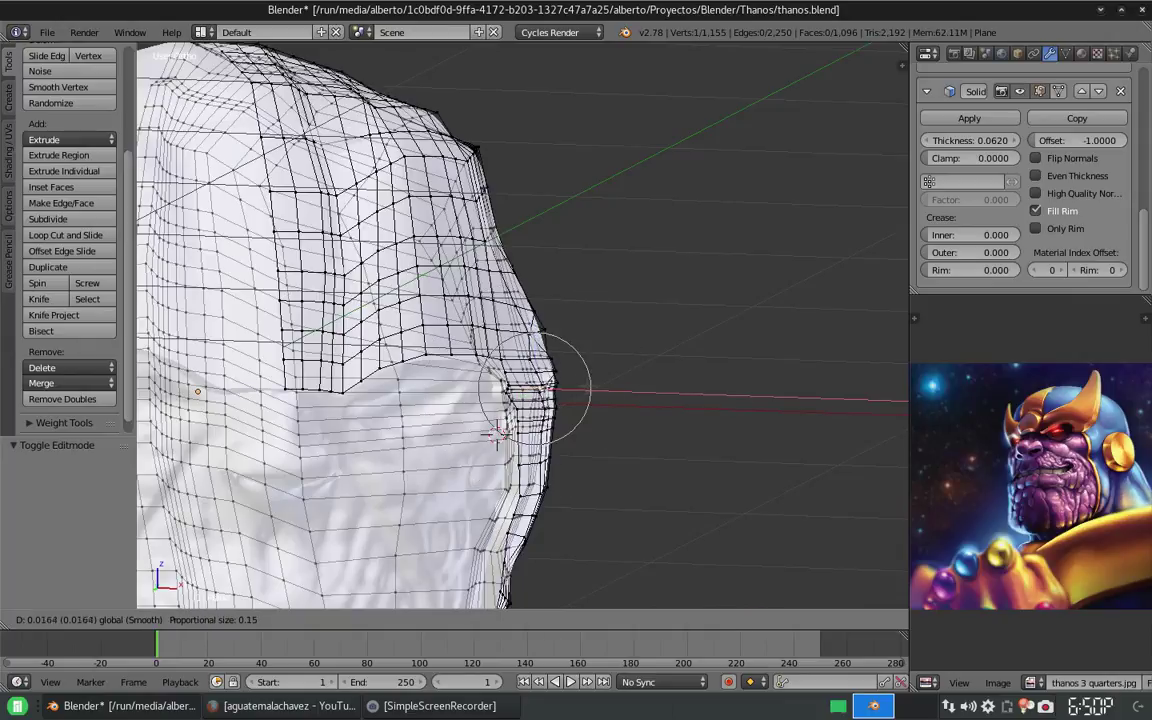
click(500, 432)
key(Tab)
mouse_move(527, 334)
middle_down()
mouse_move(517, 360)
mouse_move(670, 389)
mouse_move(600, 380)
middle_up()
key(Tab)
Move the vertices near the ear with a smooth proportional falloff.
scroll(577, 374, up, 3)
key(a)
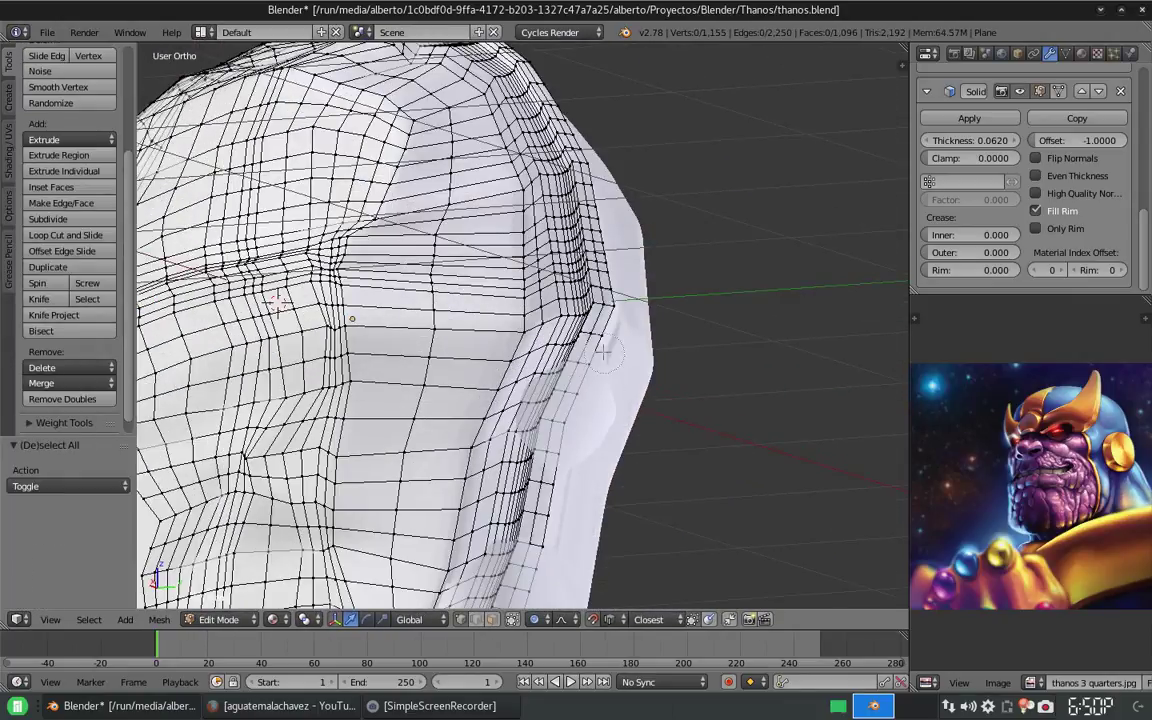
middle_drag(562, 446, 527, 428)
key(g)
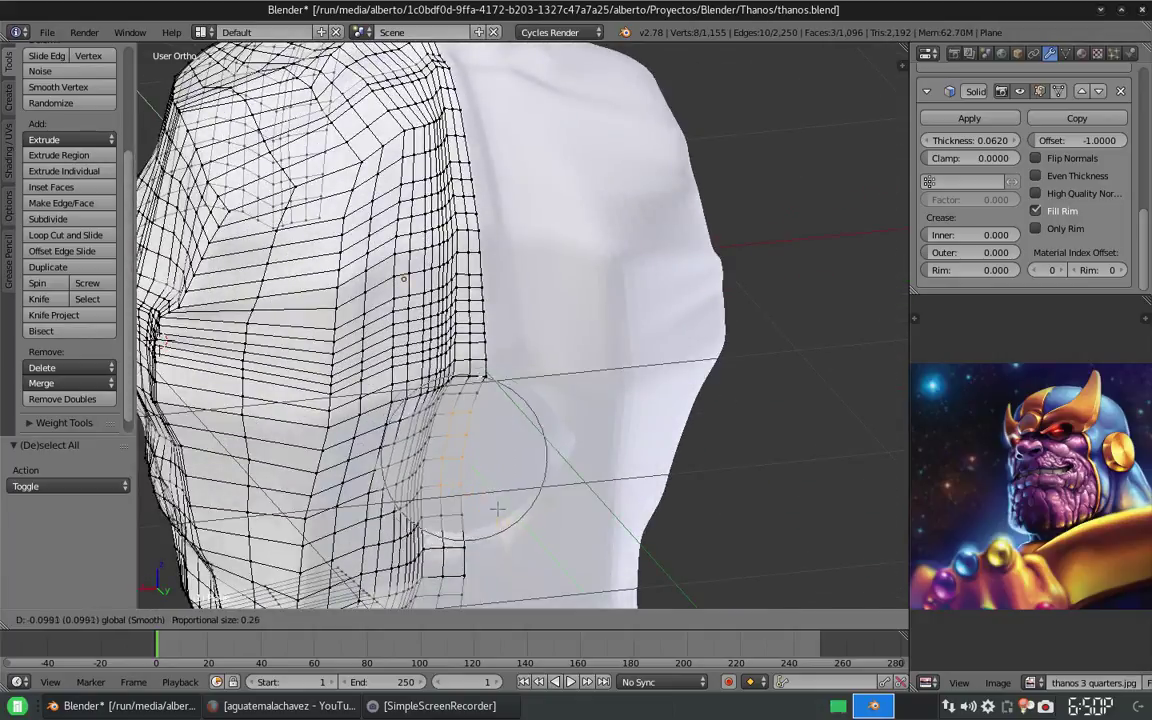
click(497, 510)
middle_drag(497, 510, 469, 11)
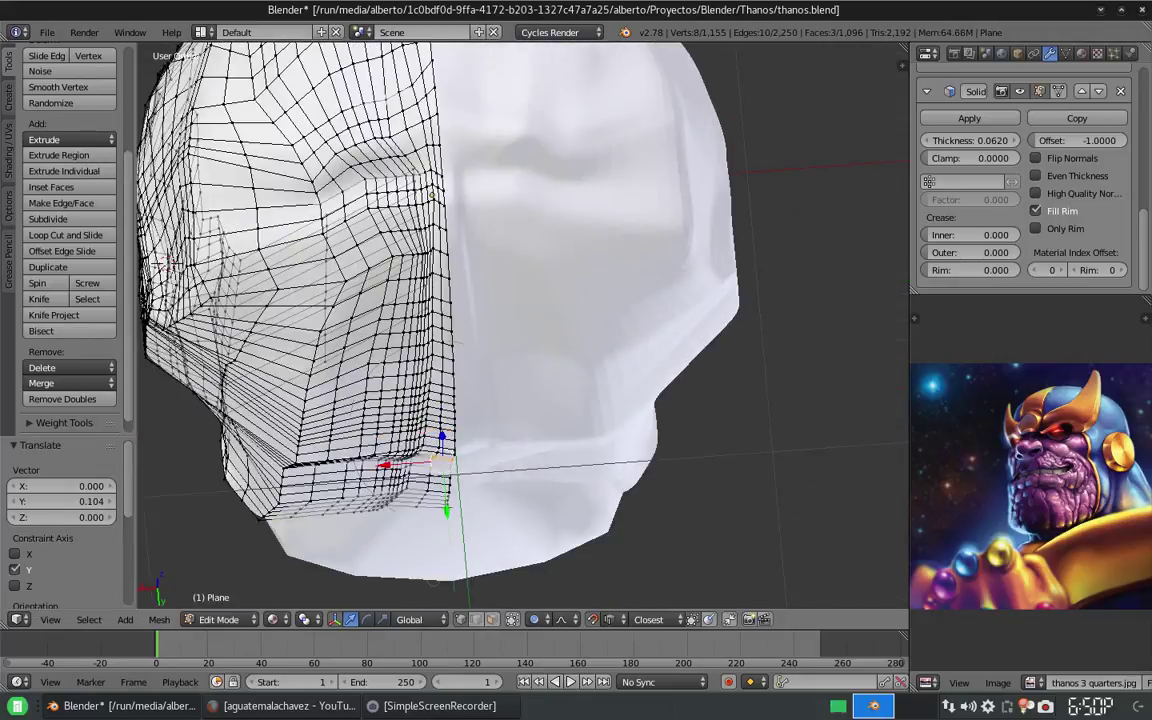
click(450, 500)
Push the ear area along Y by about -0.03 with further falloff moves.
mouse_move(450, 500)
middle_down()
mouse_move(520, 470)
mouse_move(550, 432)
mouse_move(580, 482)
mouse_move(510, 430)
middle_up()
click(580, 482)
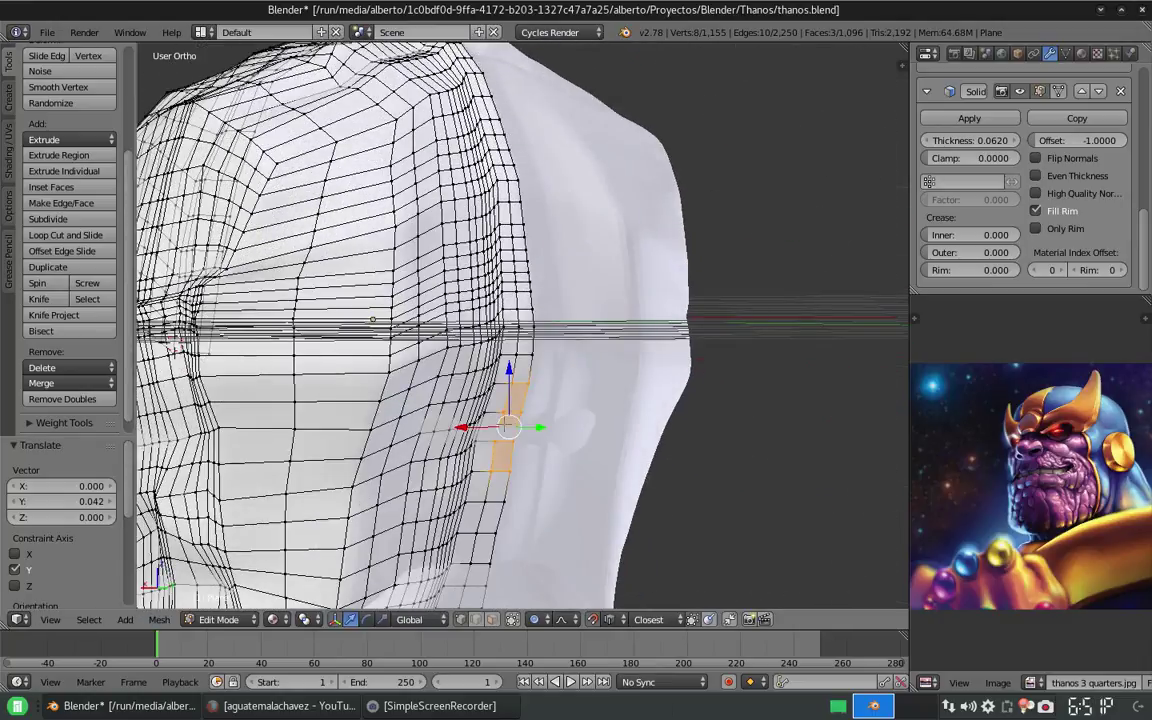
mouse_move(510, 430)
middle_down()
mouse_move(560, 498)
mouse_move(651, 515)
middle_up()
click(561, 501)
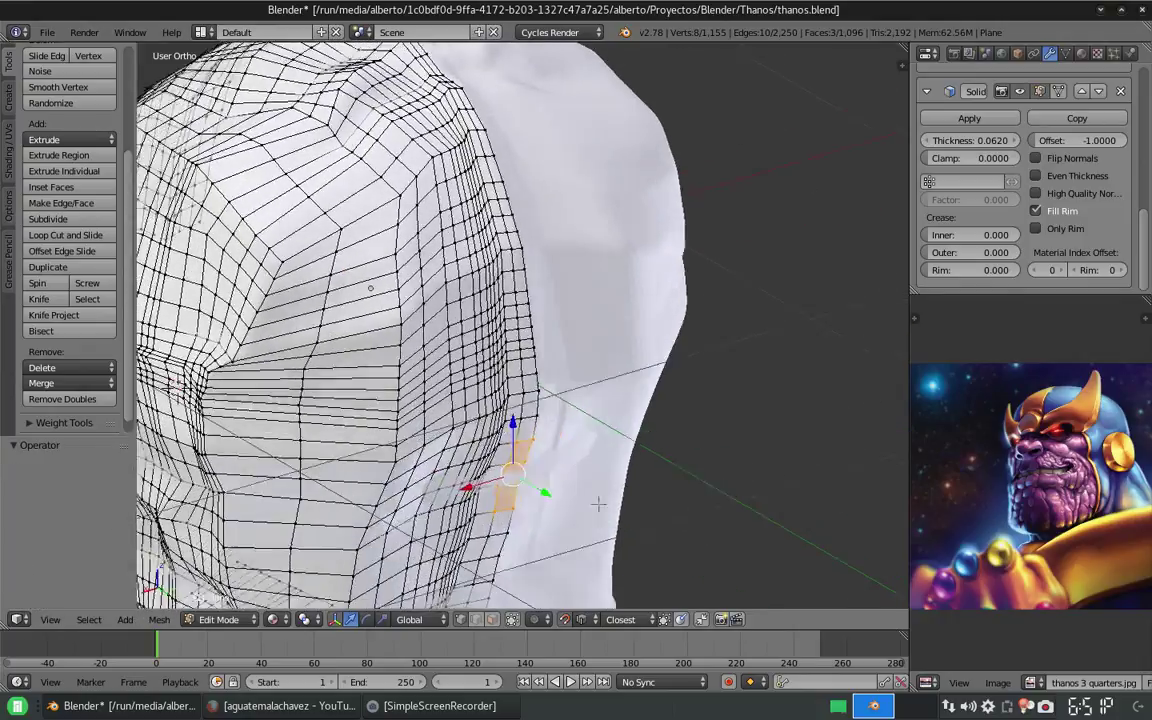
click(651, 503)
key(Tab)
Make one more Y-axis vertex move, then inspect the whole head in Object Mode.
middle_drag(411, 159, 715, 329)
scroll(547, 326, up, 2)
key(Tab)
scroll(547, 326, up, 3)
mouse_move(547, 326)
middle_down()
mouse_move(490, 487)
mouse_move(590, 275)
middle_up()
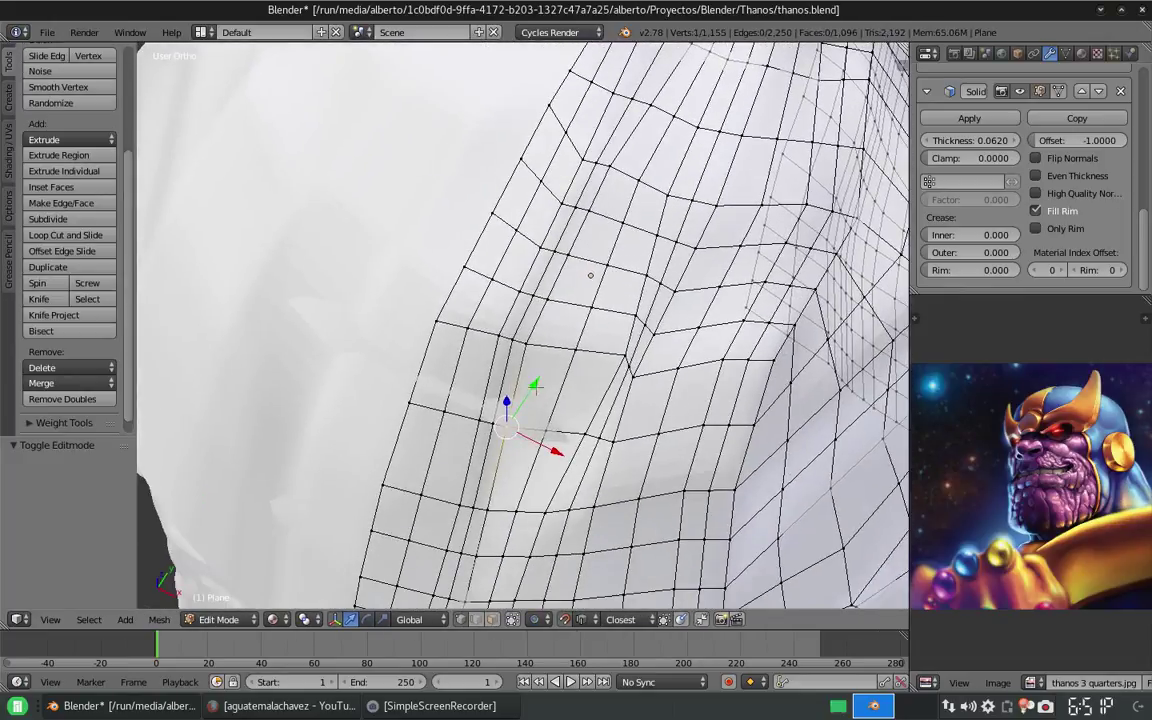
click(507, 443)
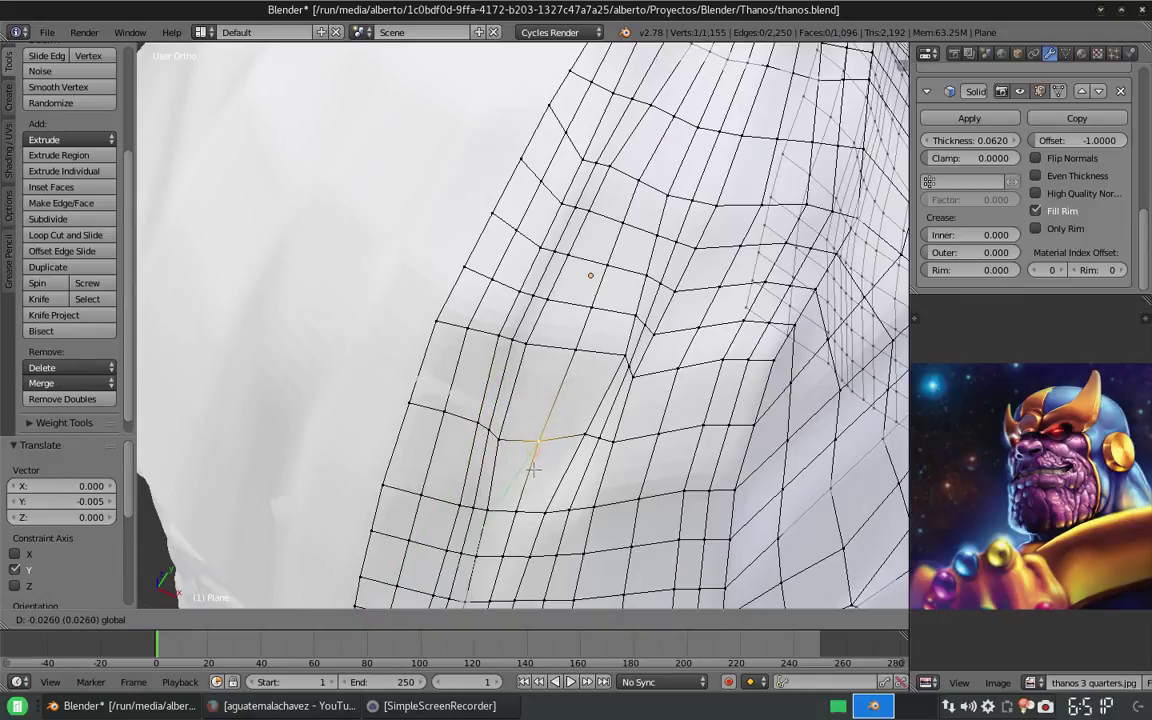
mouse_move(590, 275)
middle_down()
mouse_move(640, 270)
mouse_move(620, 260)
mouse_move(663, 309)
middle_up()
scroll(620, 260, down, 5)
key(Tab)
scroll(586, 321, up, 3)
scroll(581, 267, up, 3)
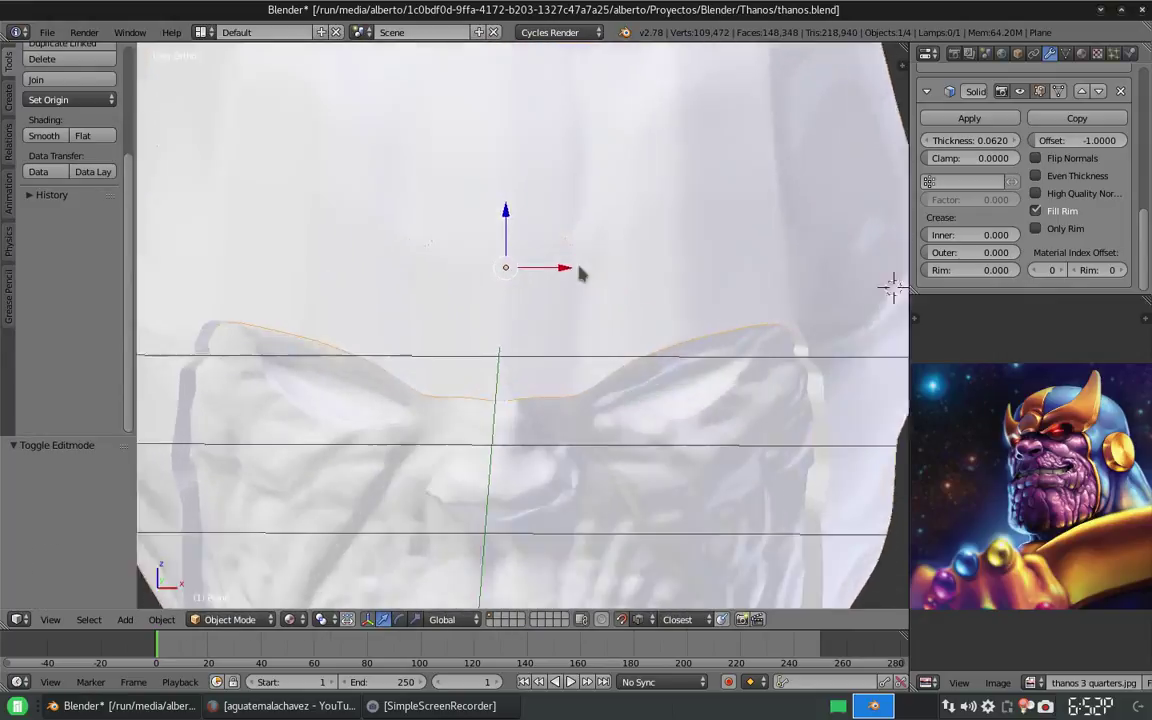
Check the Plane helmet from the front in Object Mode, then re-enter Edit Mode on it.
scroll(641, 233, up, 2)
key(Tab)
middle_drag(641, 233, 590, 245)
key(Tab)
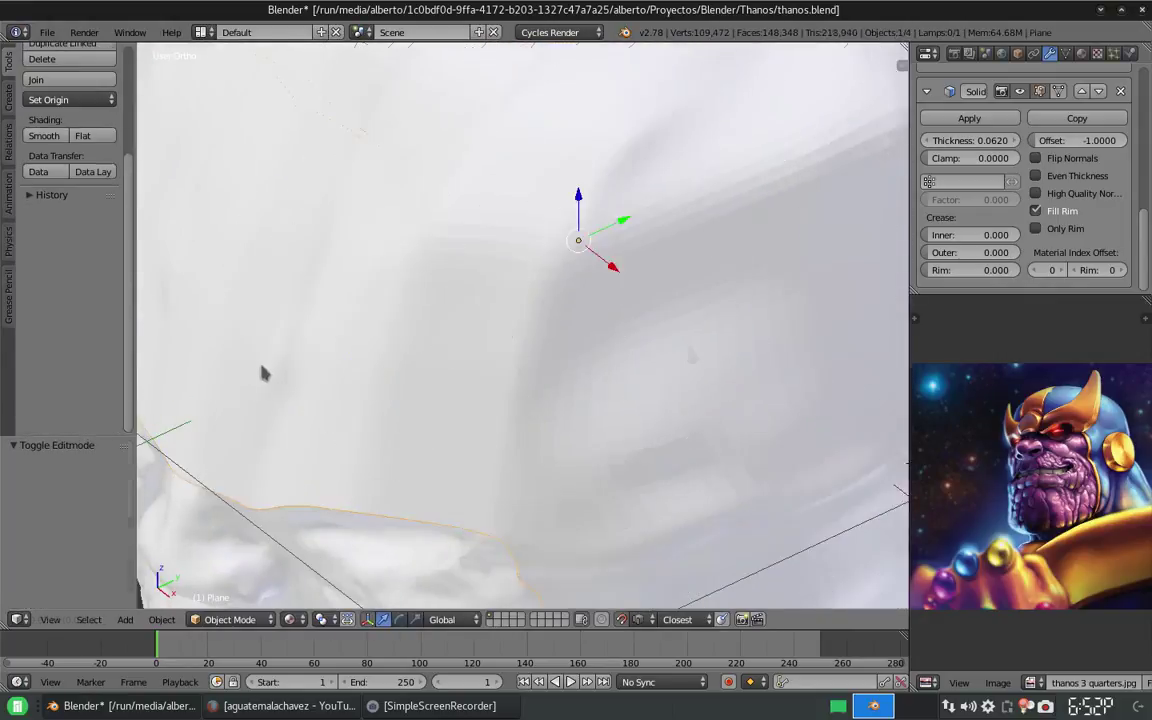
scroll(262, 373, down, 3)
scroll(404, 278, down, 3)
middle_drag(404, 278, 553, 311)
scroll(551, 310, up, 2)
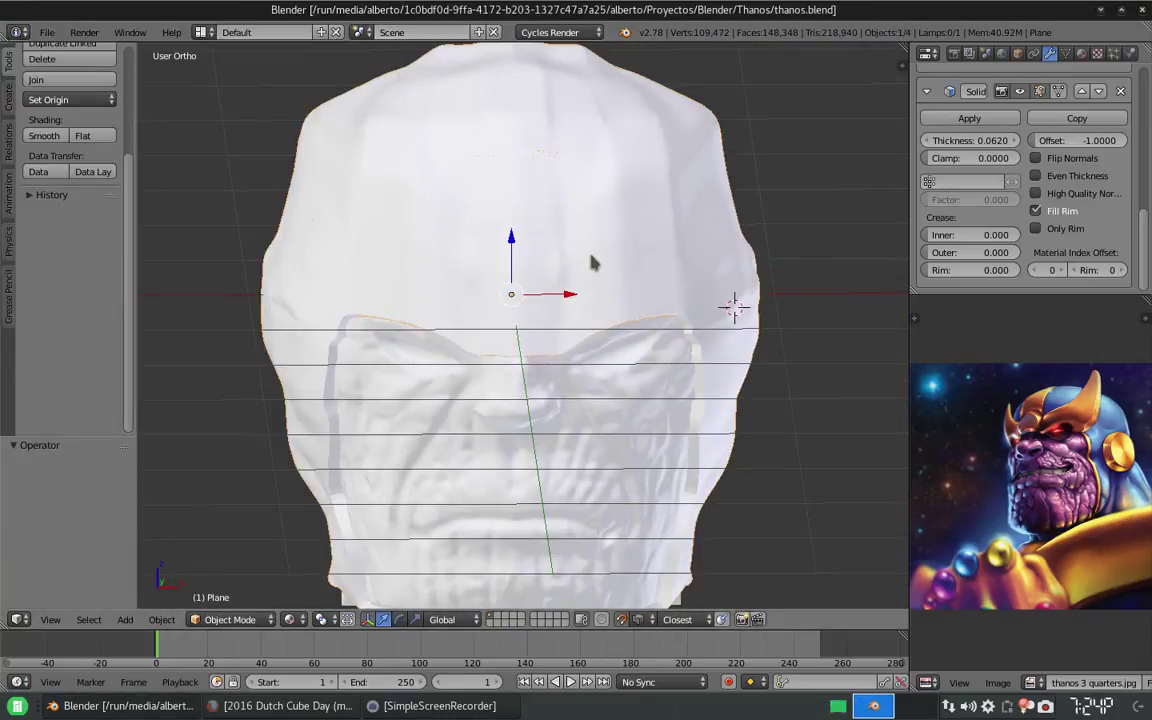
key(Tab)
mouse_move(590, 260)
middle_down()
mouse_move(523, 302)
mouse_move(470, 271)
middle_up()
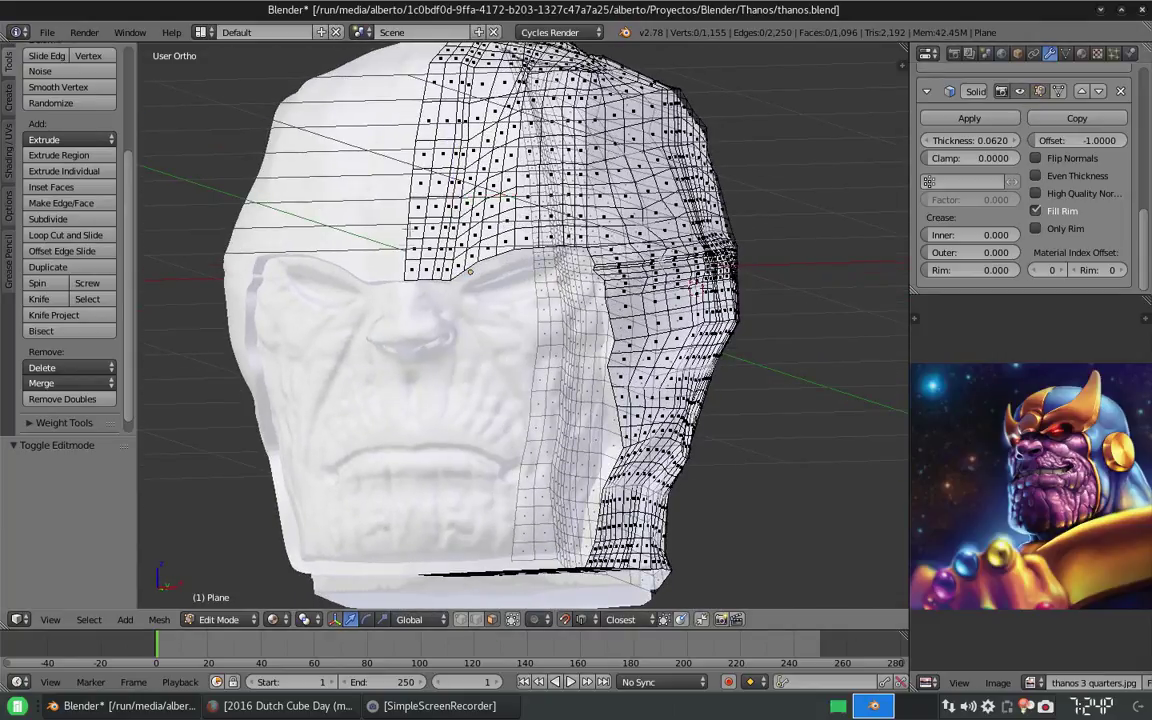
Grow the brow face selection and extrude it outward as the horn base.
shift+click(470, 271)
middle_drag(540, 480, 557, 600)
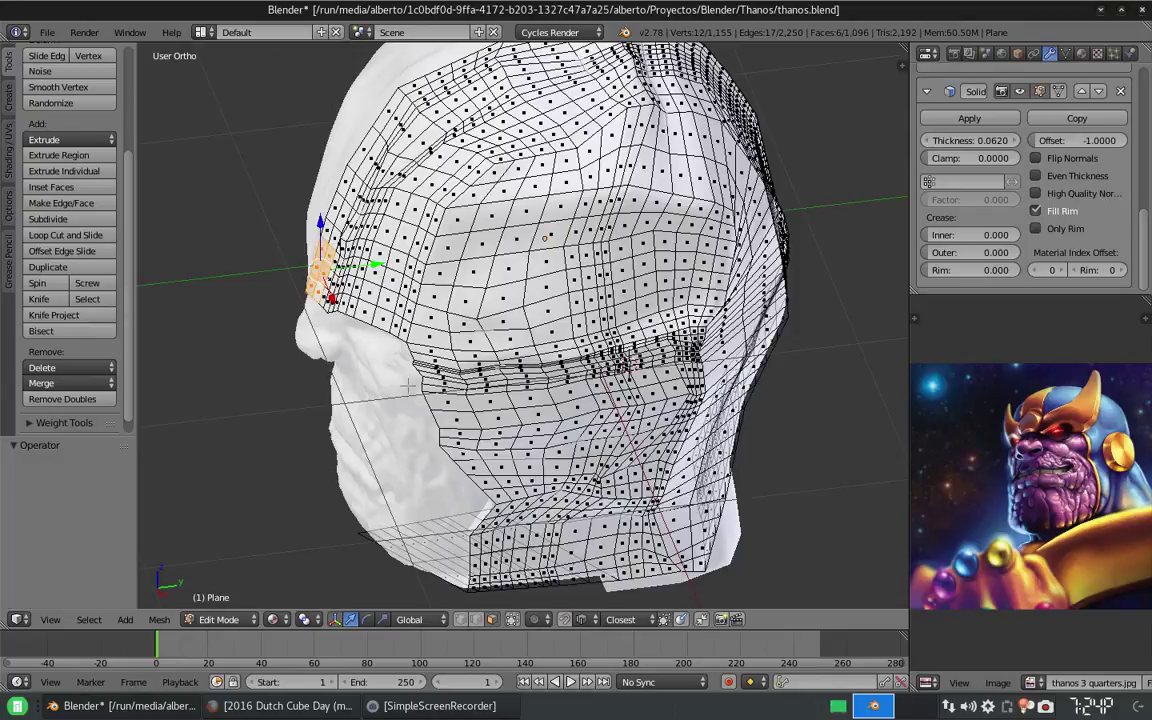
key(e)
middle_drag(545, 238, 549, 313)
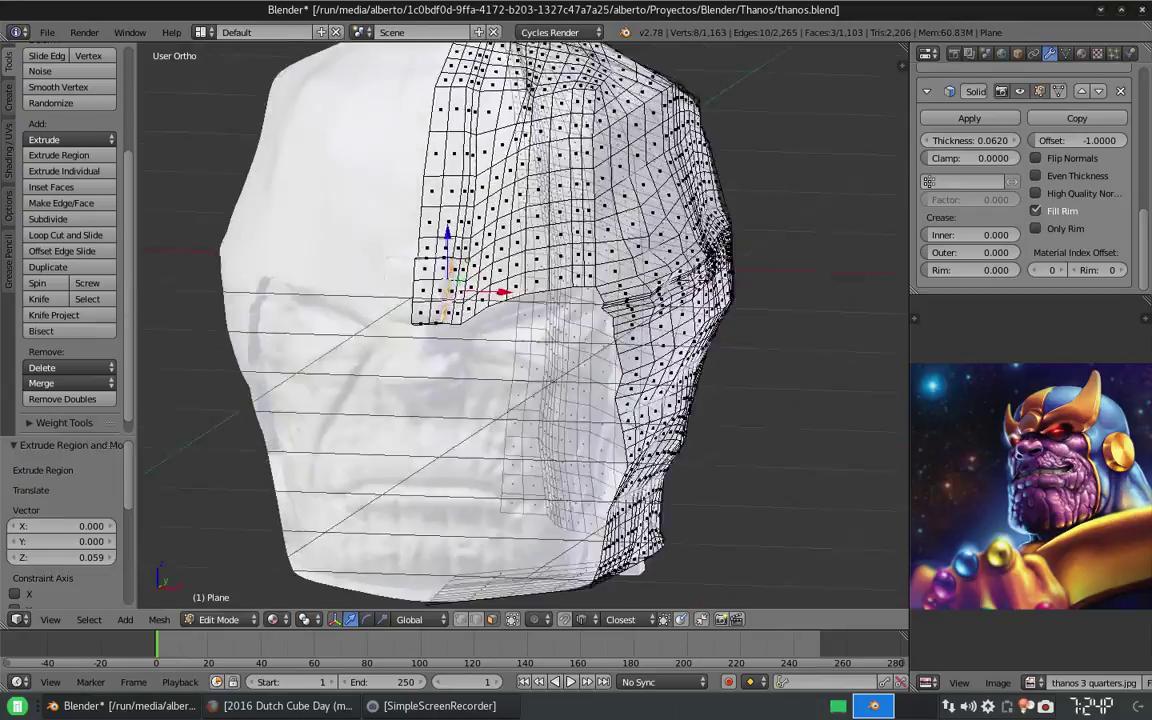
key(e)
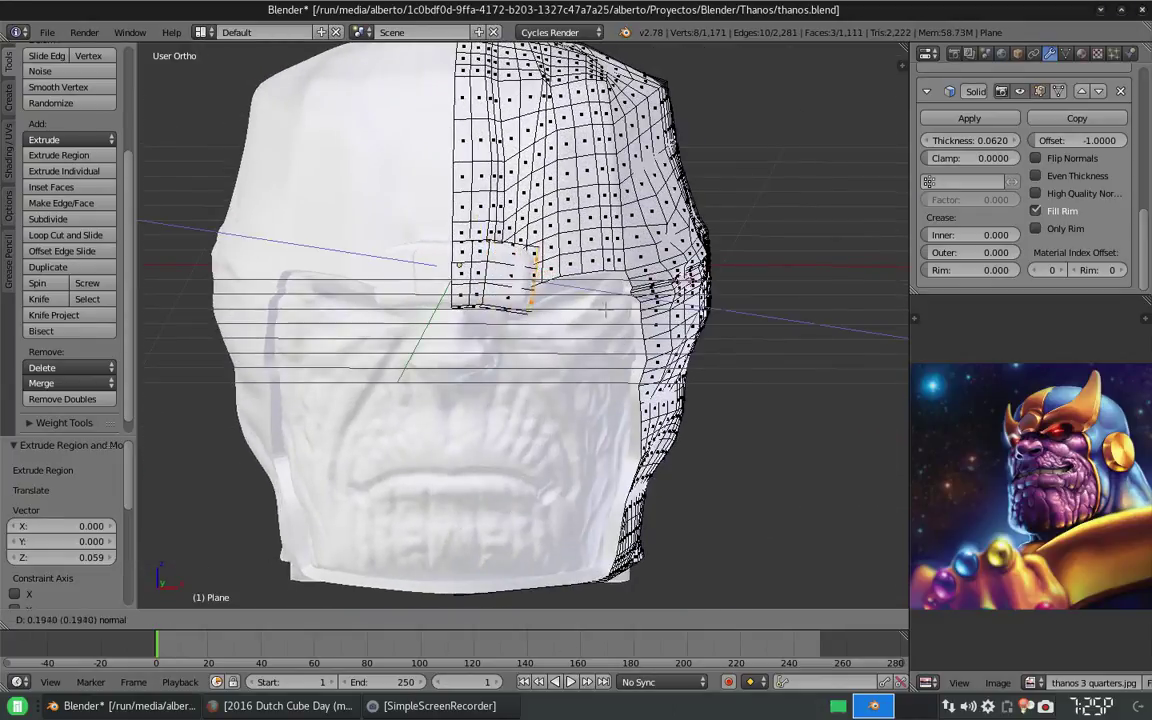
key(Return)
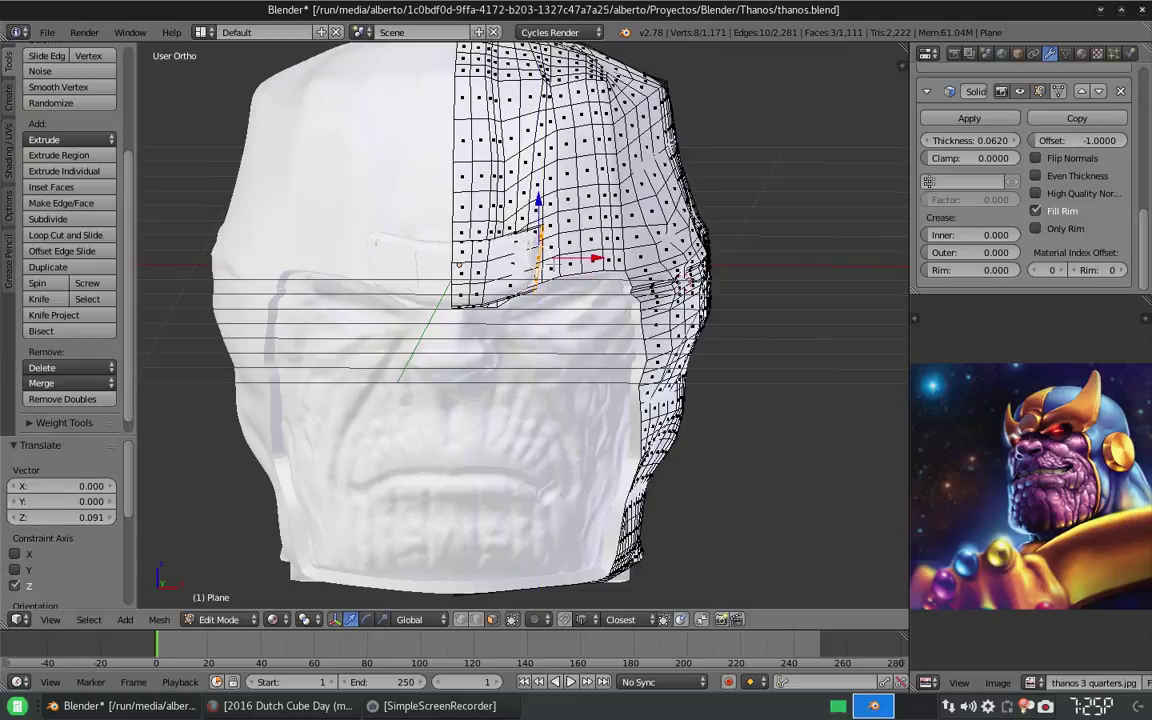
Extend the horn with further segments, rotating them around Y to bend upward.
click(616, 272)
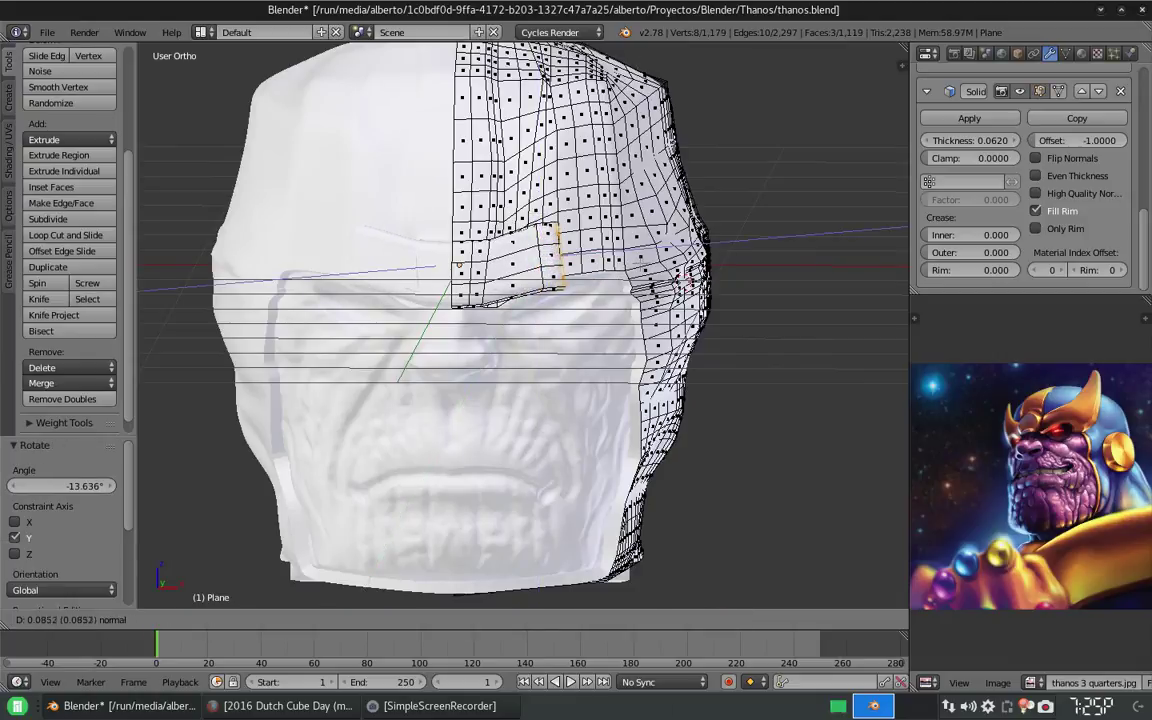
key(Return)
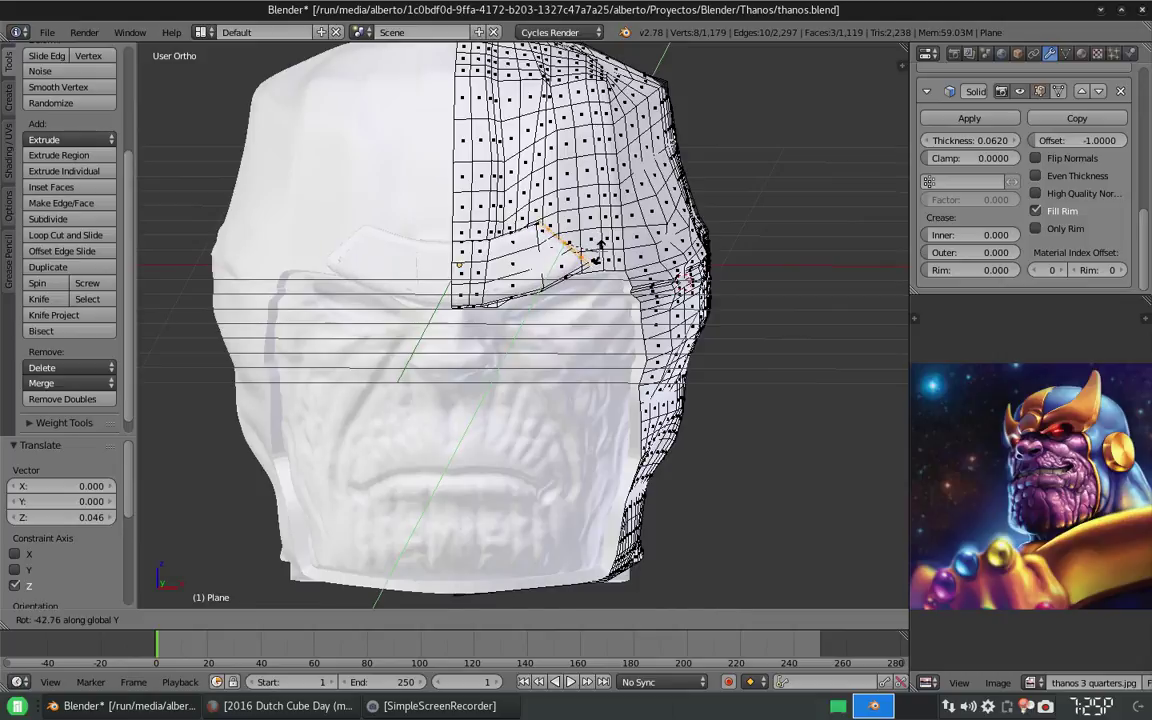
click(600, 245)
click(600, 215)
key(r)
key(y)
click(600, 215)
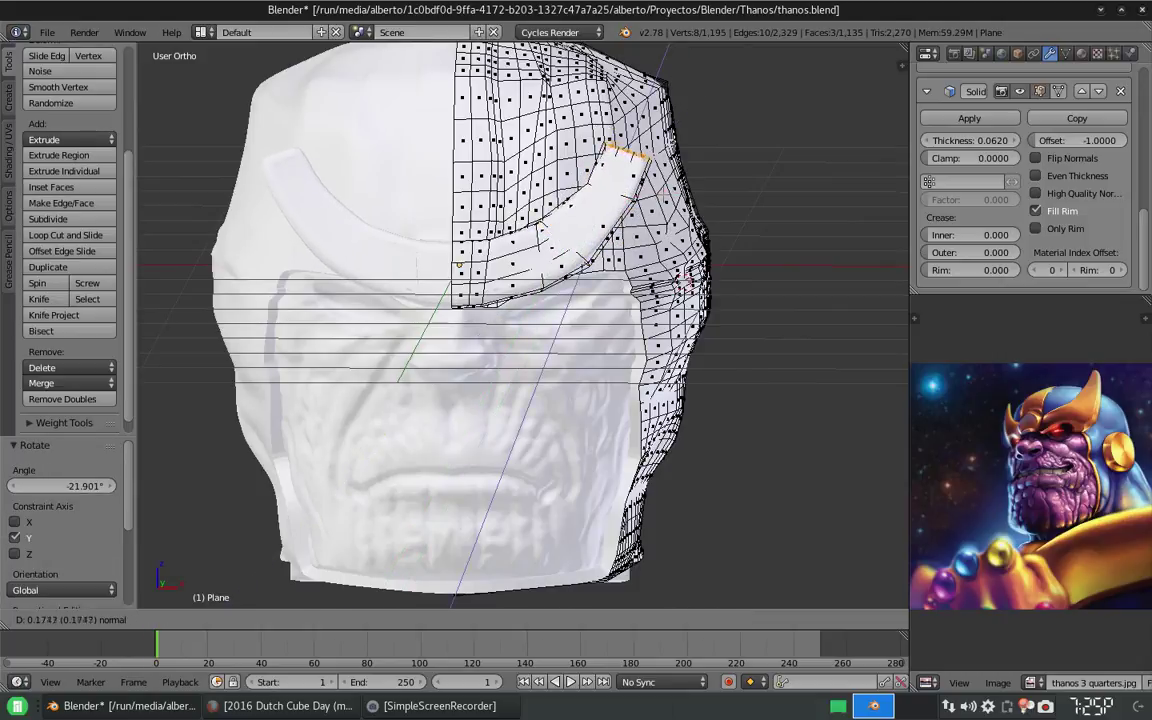
key(Return)
Narrow the horn's end and extrude a final tip tapered to about half size.
key(s)
key(Return)
middle_drag(560, 250, 560, 300)
key(e)
key(Return)
key(s)
key(Return)
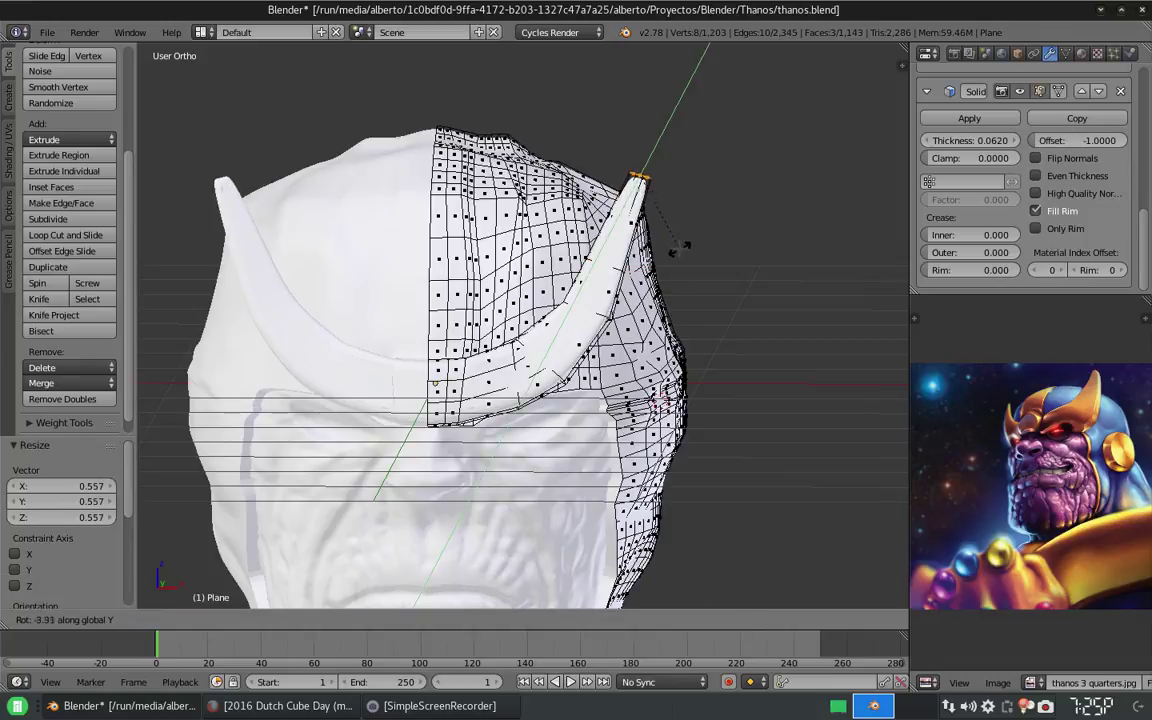
click(684, 245)
Inspect the horn from several angles in Object Mode, then return to Edit Mode.
middle_drag(684, 245, 760, 370)
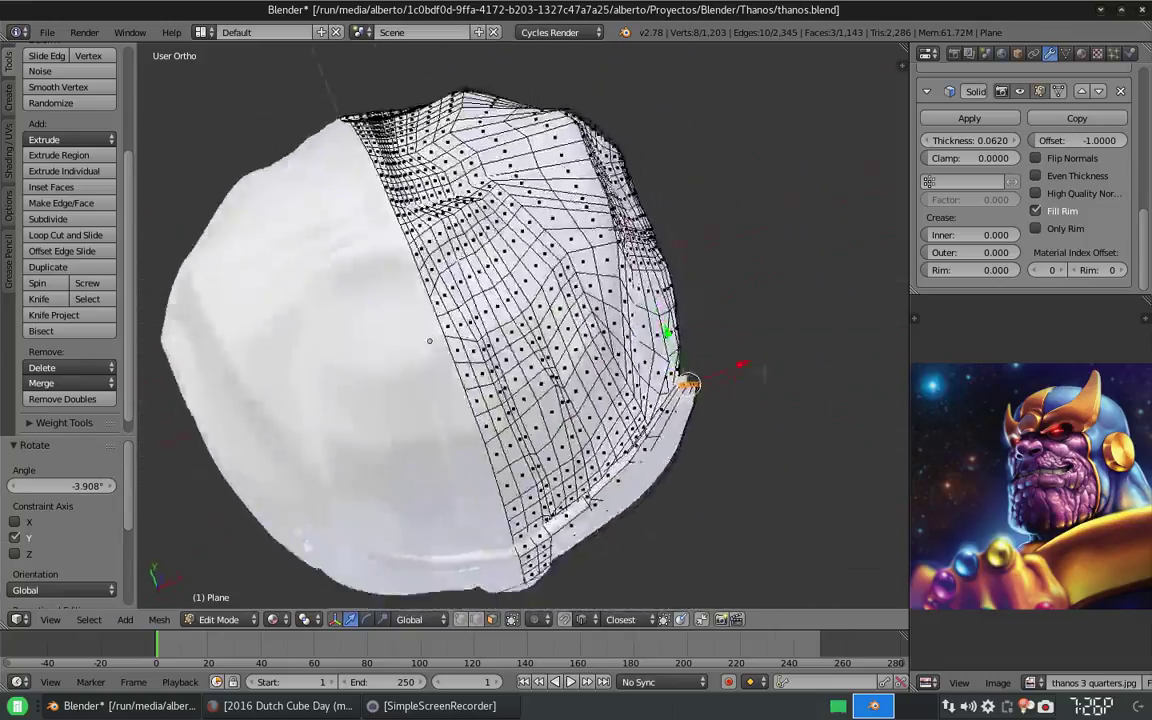
middle_drag(430, 340, 520, 300)
scroll(430, 330, up, 5)
scroll(480, 330, down, 2)
scroll(480, 330, down, 4)
key(Tab)
mouse_move(480, 330)
middle_down()
mouse_move(483, 216)
mouse_move(476, 252)
mouse_move(519, 326)
mouse_move(470, 300)
middle_up()
key(Tab)
In face select, tilt the selected brow faces slightly, undoing a first trial extrusion.
click(491, 619)
scroll(520, 330, up, 2)
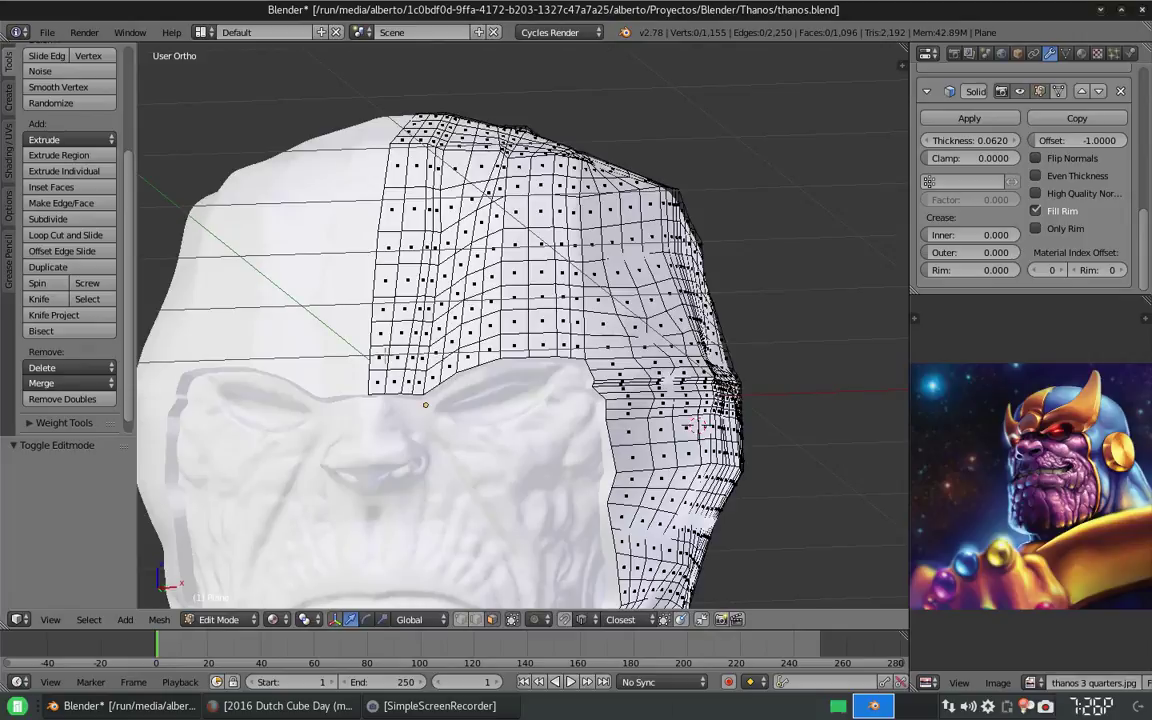
middle_drag(519, 478, 387, 420)
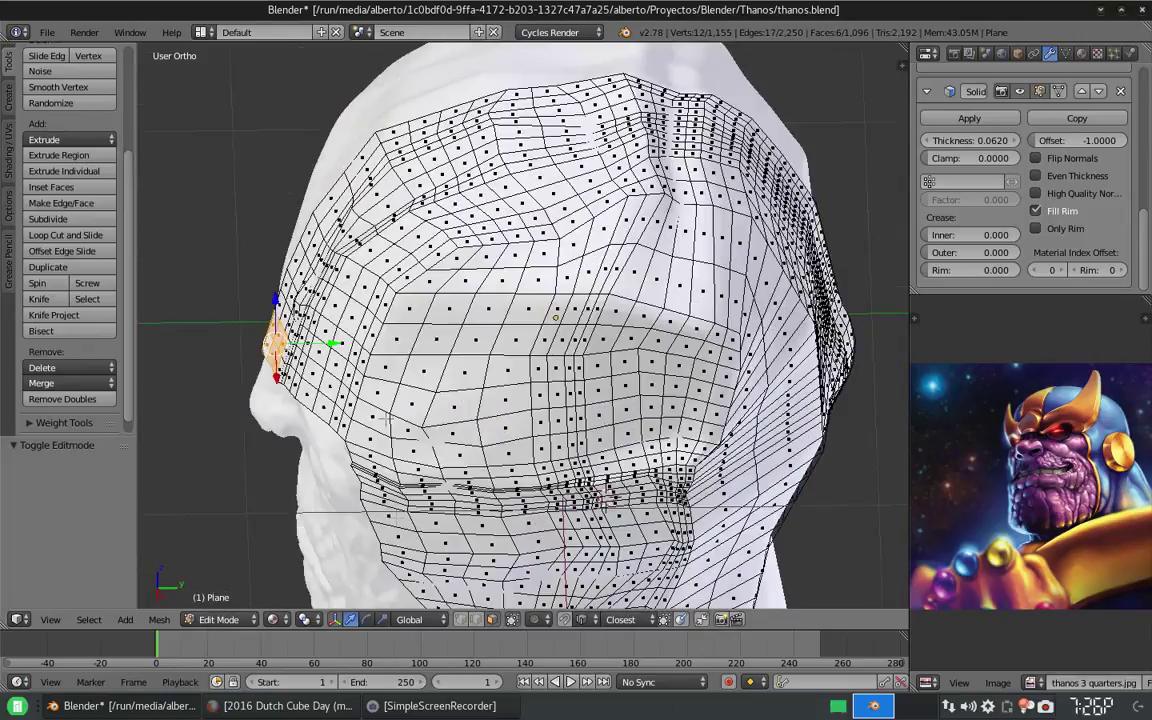
key(Return)
middle_drag(520, 330, 450, 300)
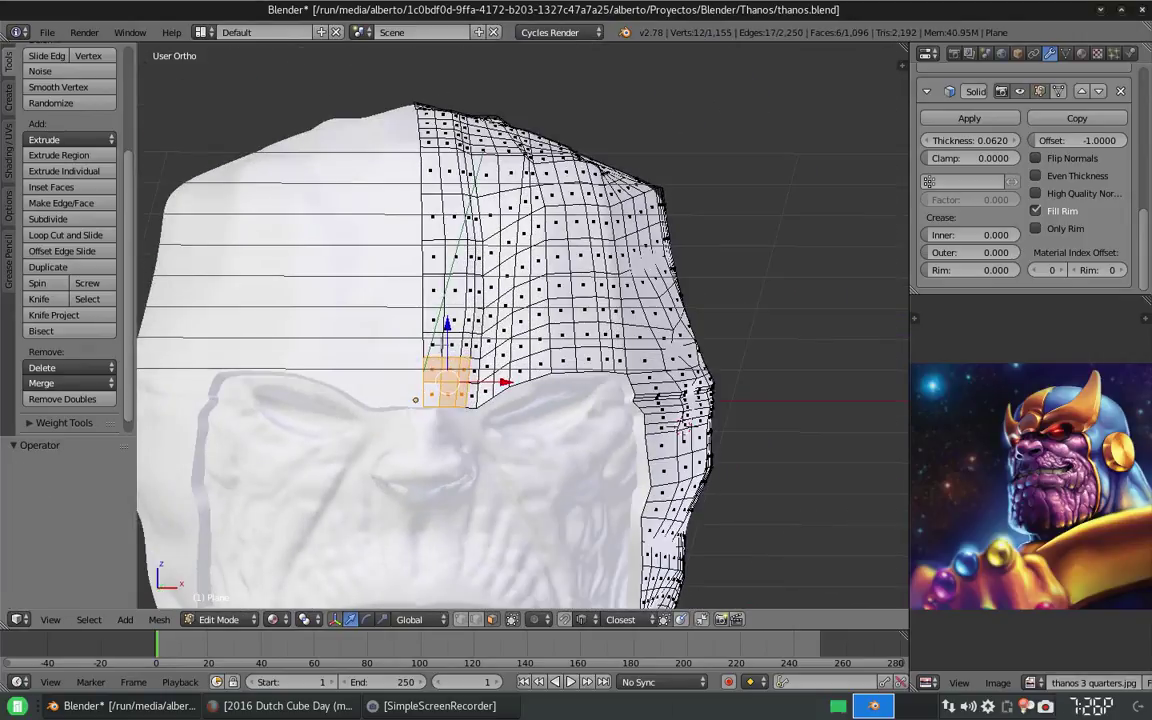
mouse_move(683, 428)
middle_down()
mouse_move(770, 448)
mouse_move(449, 333)
middle_up()
key(e)
click(700, 430)
scroll(449, 333, up, 2)
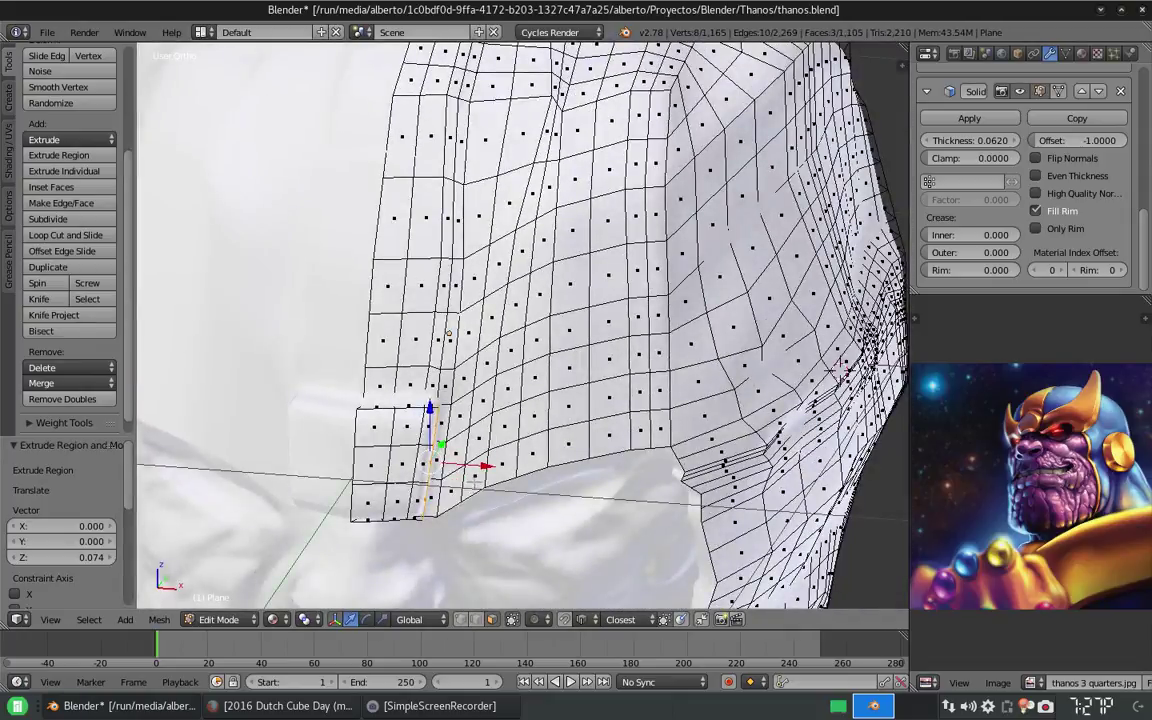
key(ctrl+z)
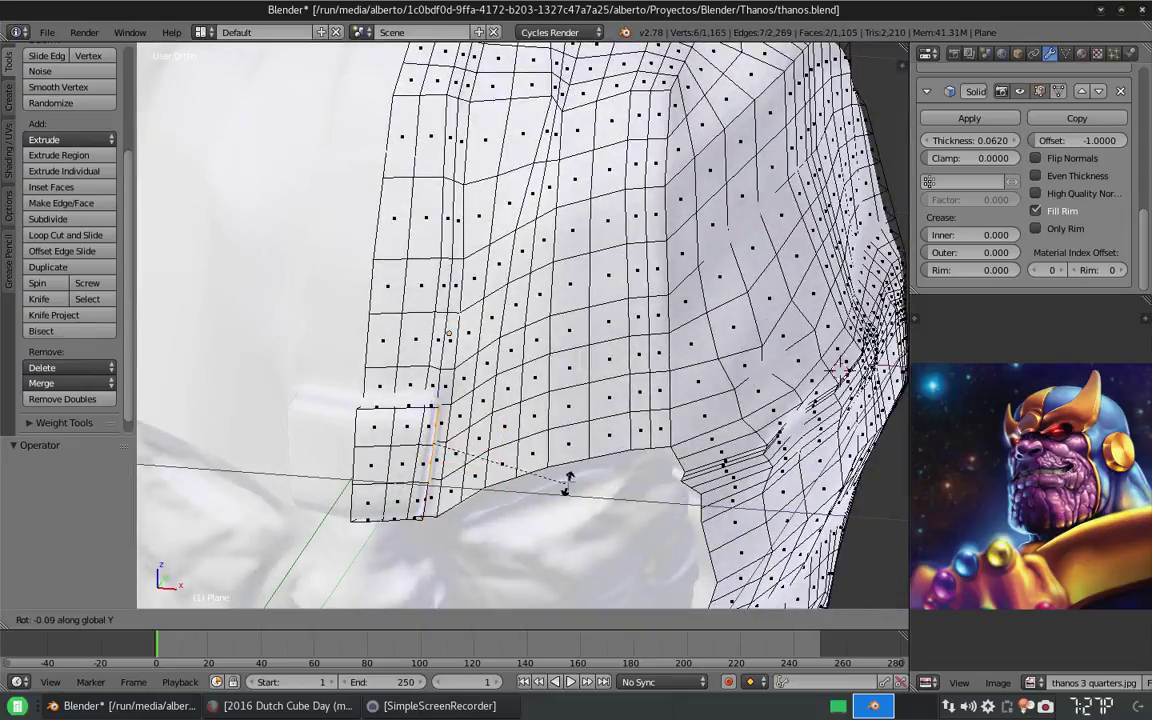
click(568, 470)
middle_drag(568, 470, 457, 425)
mouse_move(647, 397)
middle_down()
mouse_move(569, 482)
mouse_move(571, 368)
middle_up()
click(571, 478)
Extrude the brow faces into several horn segments, bending each one around the Y axis.
key(e)
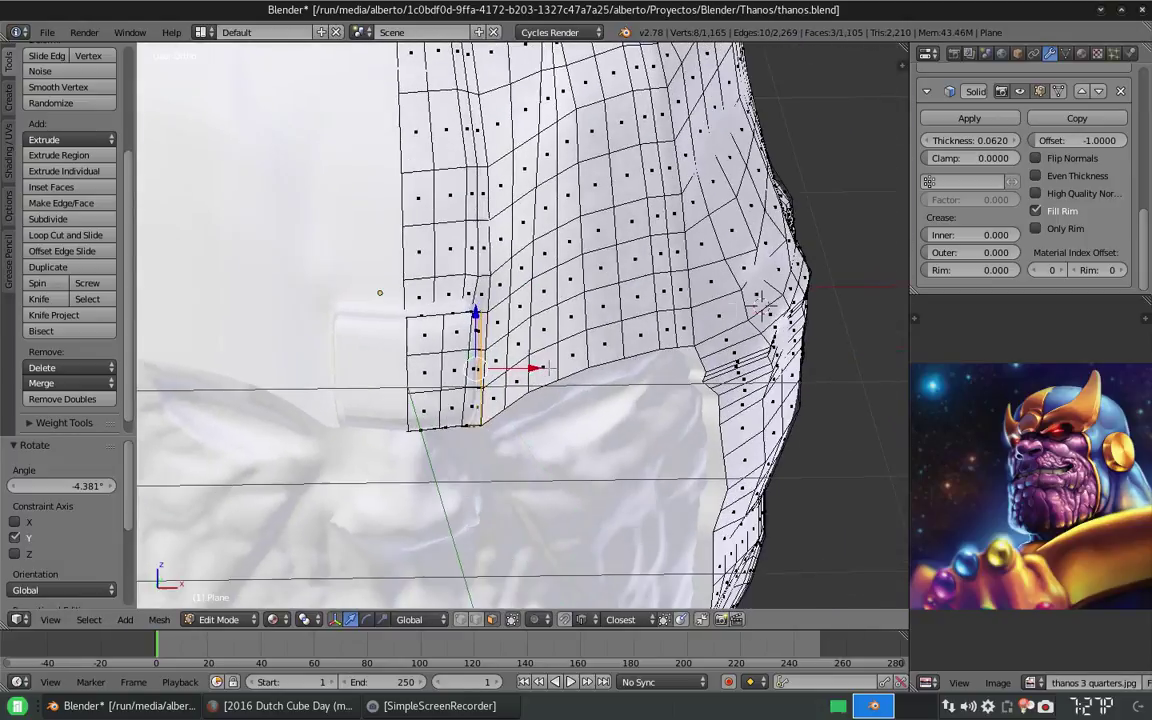
click(571, 368)
key(r)
click(575, 345)
mouse_move(575, 345)
middle_down()
mouse_move(376, 362)
mouse_move(527, 334)
middle_up()
key(e)
click(422, 349)
key(r)
key(y)
click(640, 312)
middle_drag(640, 312, 686, 270)
key(e)
click(583, 298)
key(r)
key(y)
click(650, 260)
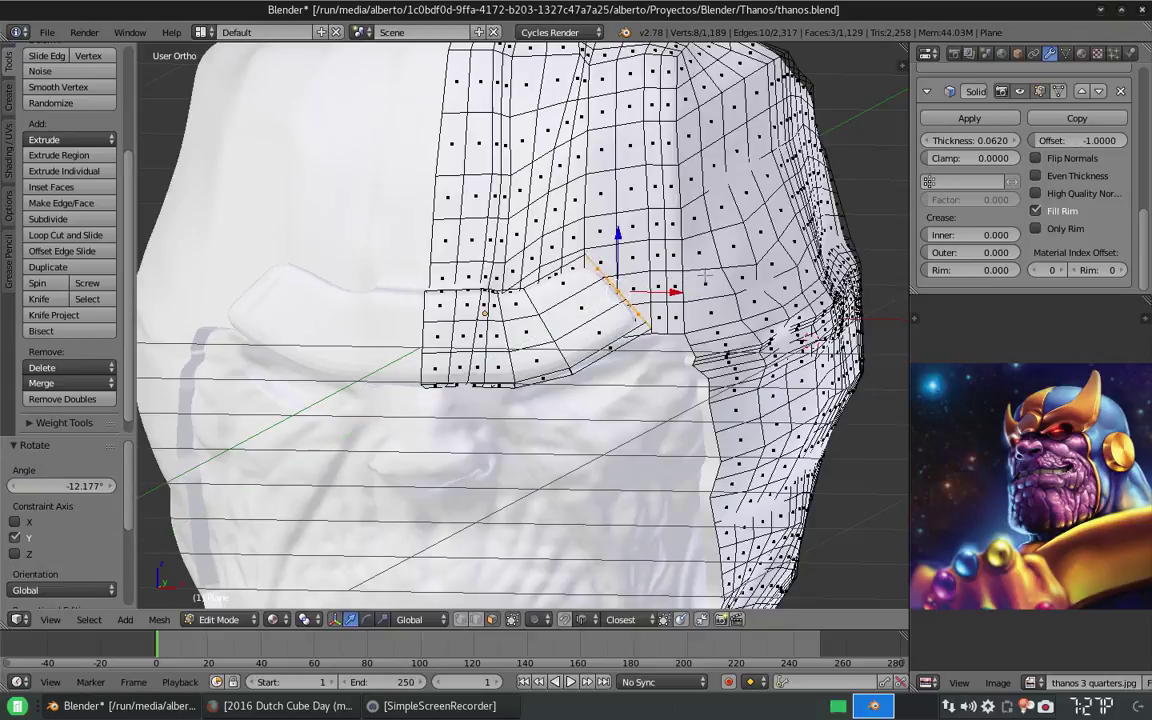
Add further horn segments that curve upward, cancelling unwanted tip rotations.
key(e)
click(736, 216)
key(r)
click(740, 190)
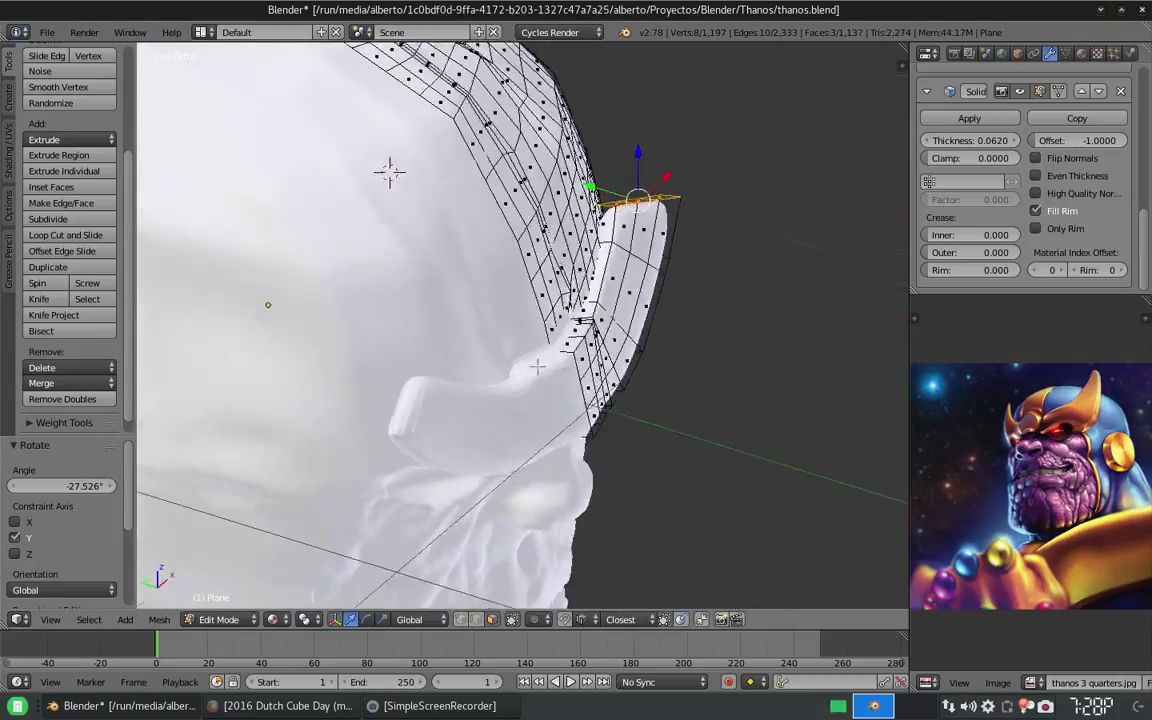
middle_drag(740, 190, 424, 321)
key(e)
click(257, 244)
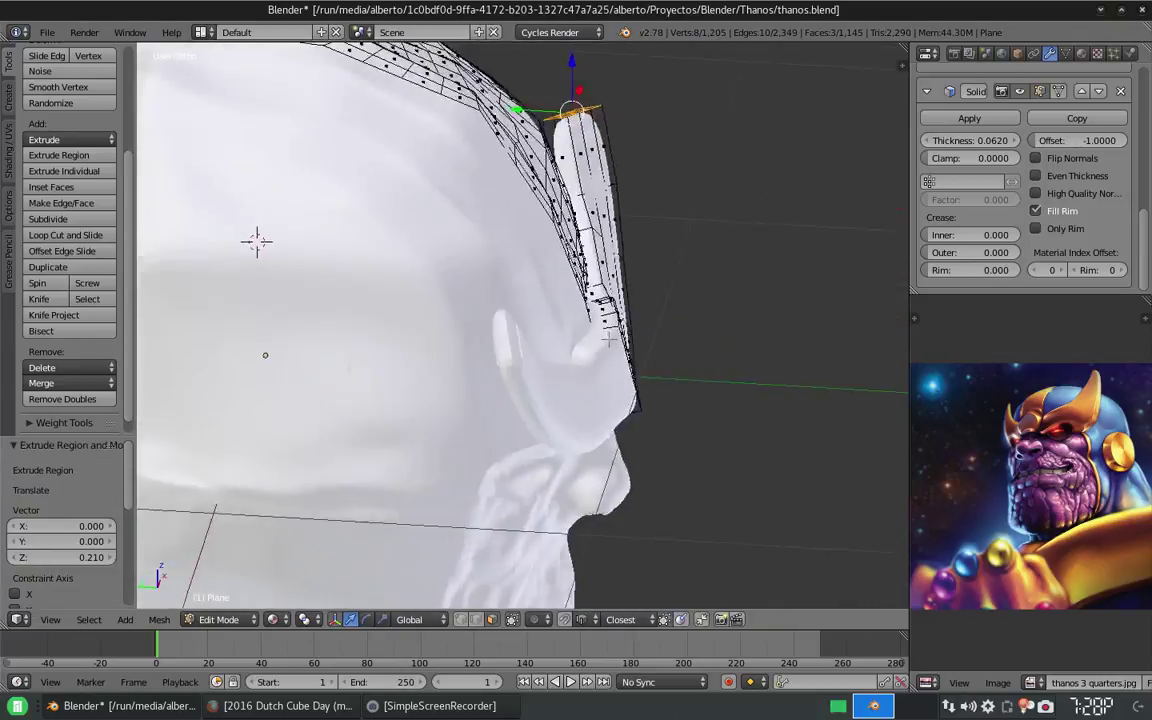
middle_drag(257, 244, 510, 320)
click(600, 275)
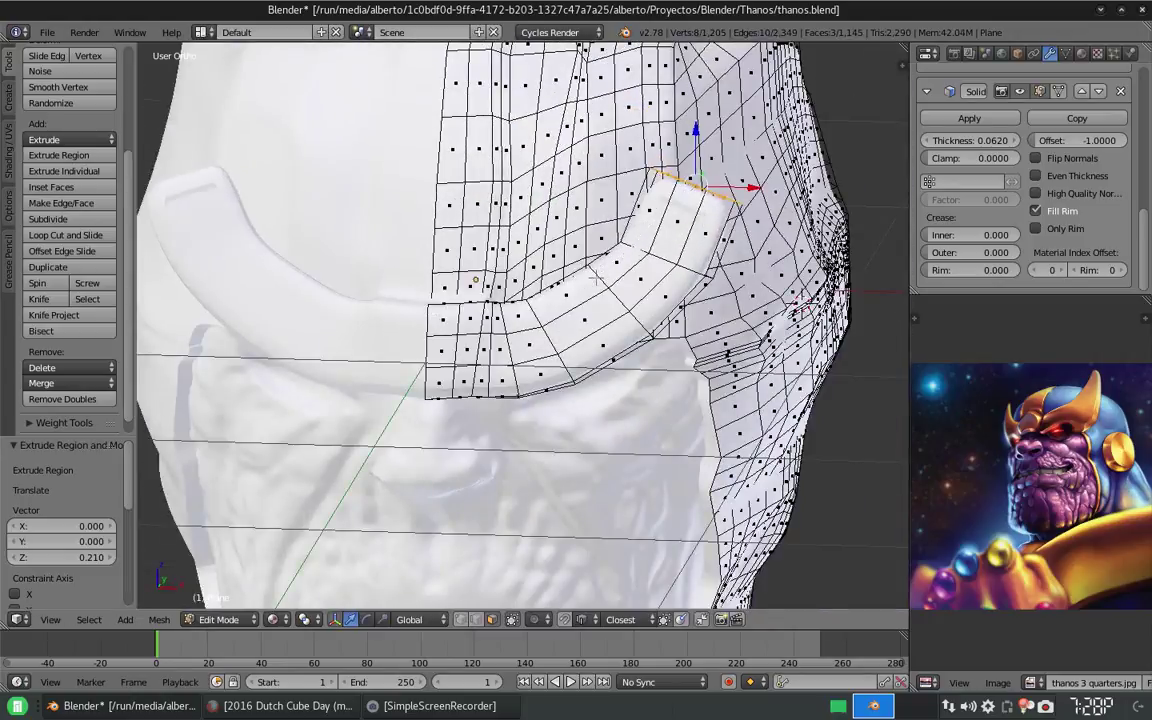
middle_drag(600, 275, 640, 322)
right_click(698, 303)
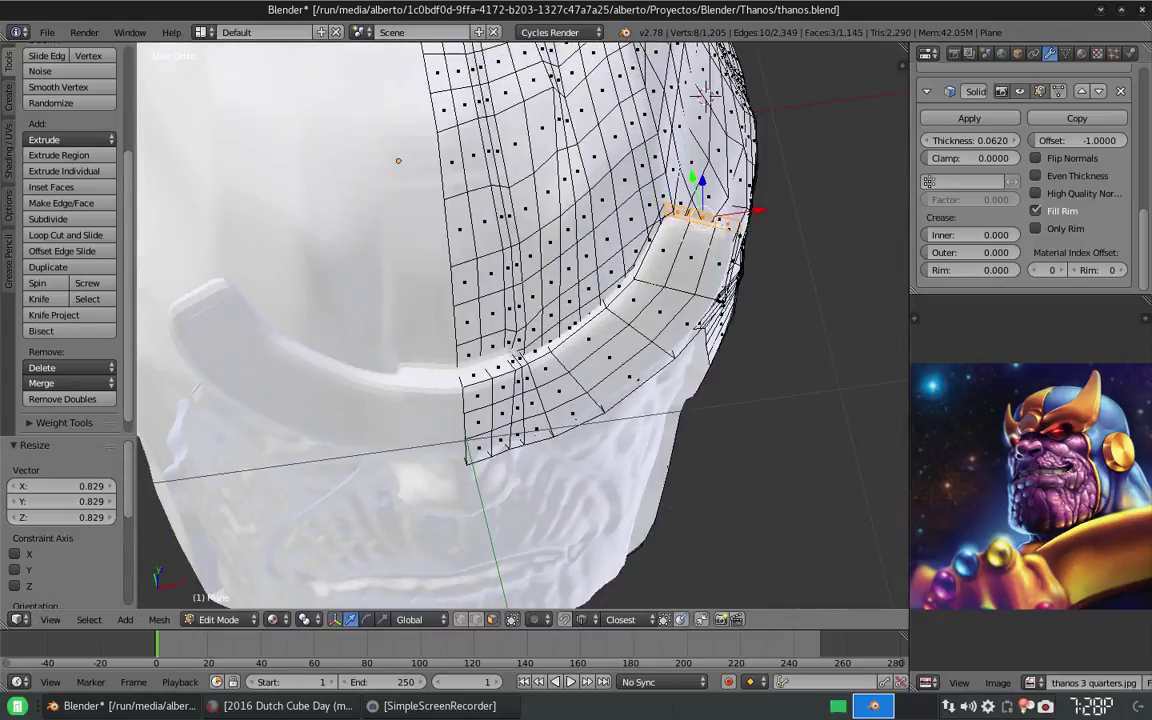
right_click(758, 333)
Extrude the horn tip straight up into a taller spike and taper it to about 0.65.
key(e)
click(720, 250)
middle_drag(720, 250, 692, 282)
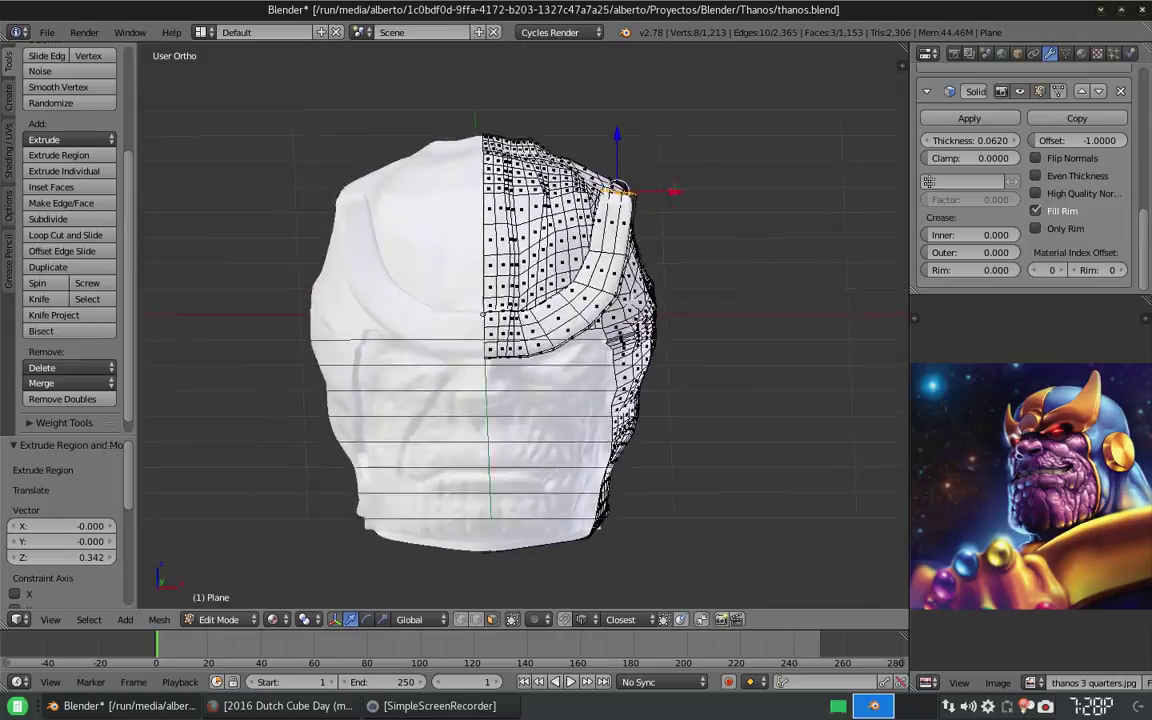
right_click(677, 273)
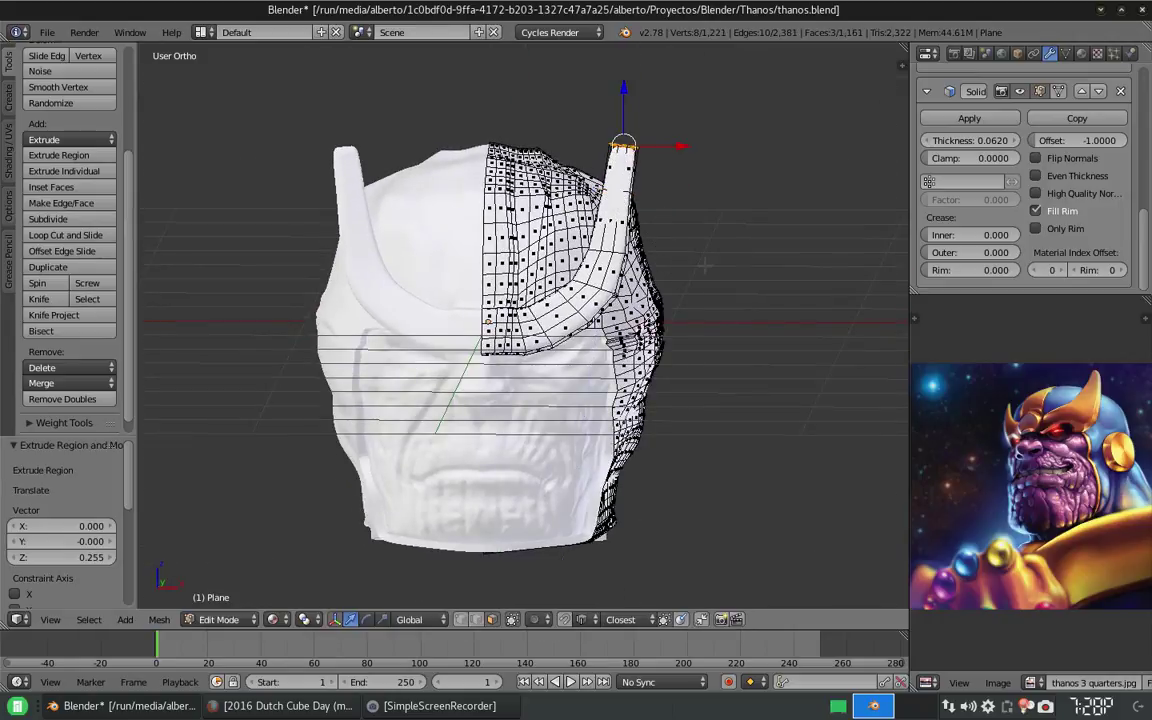
right_click(650, 235)
middle_drag(650, 235, 641, 329)
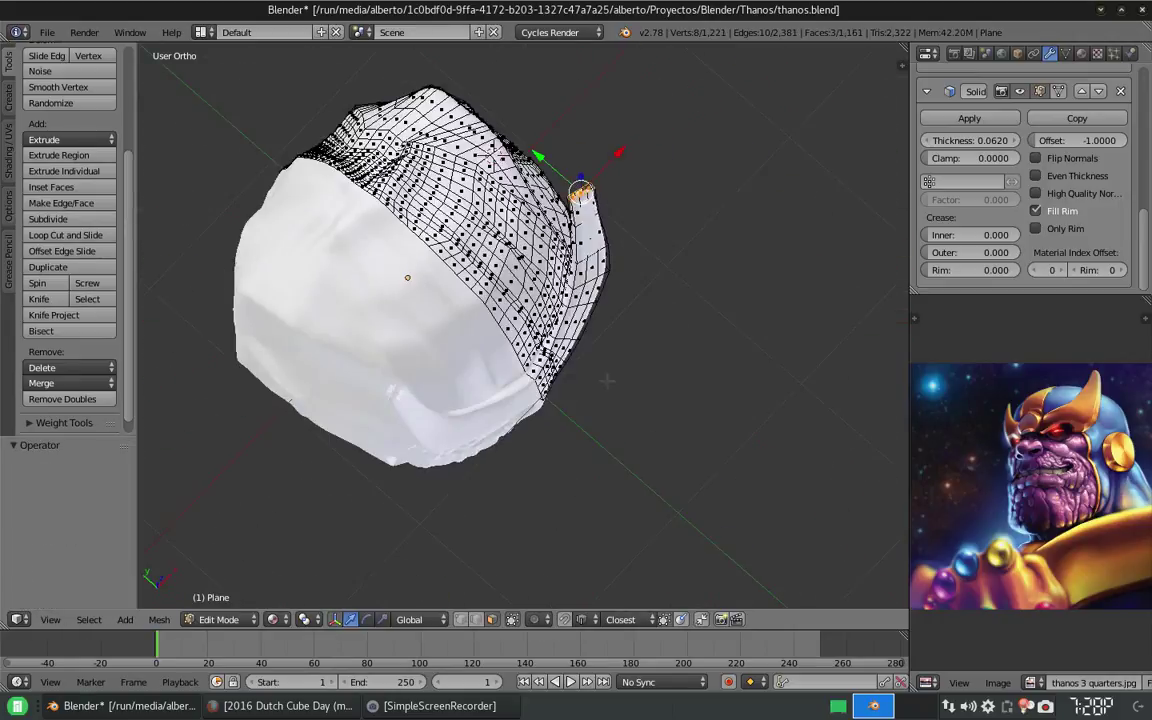
middle_drag(617, 326, 614, 305)
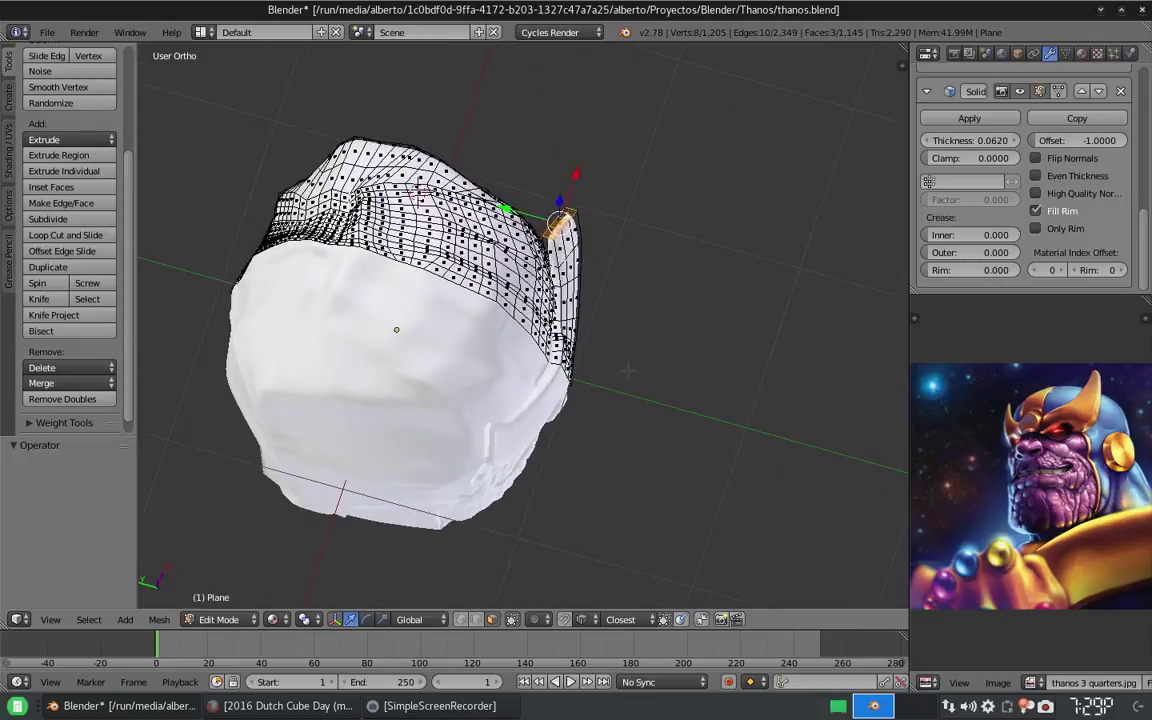
key(e)
middle_drag(607, 231, 695, 119)
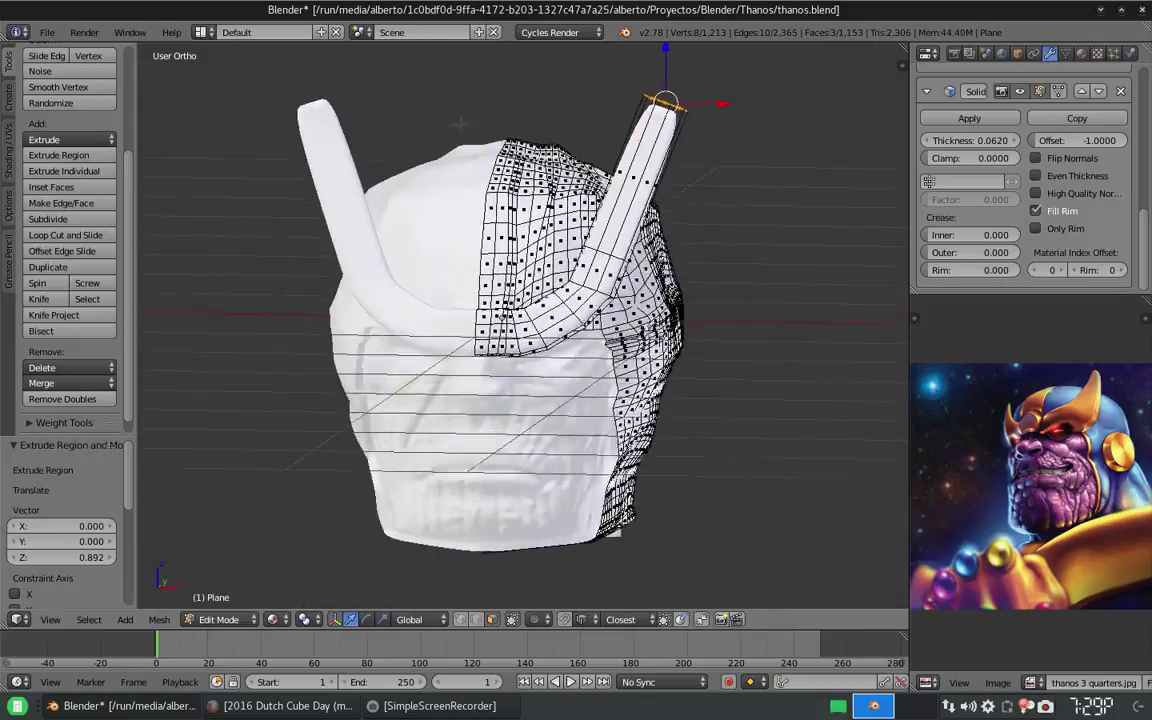
click(695, 119)
key(s)
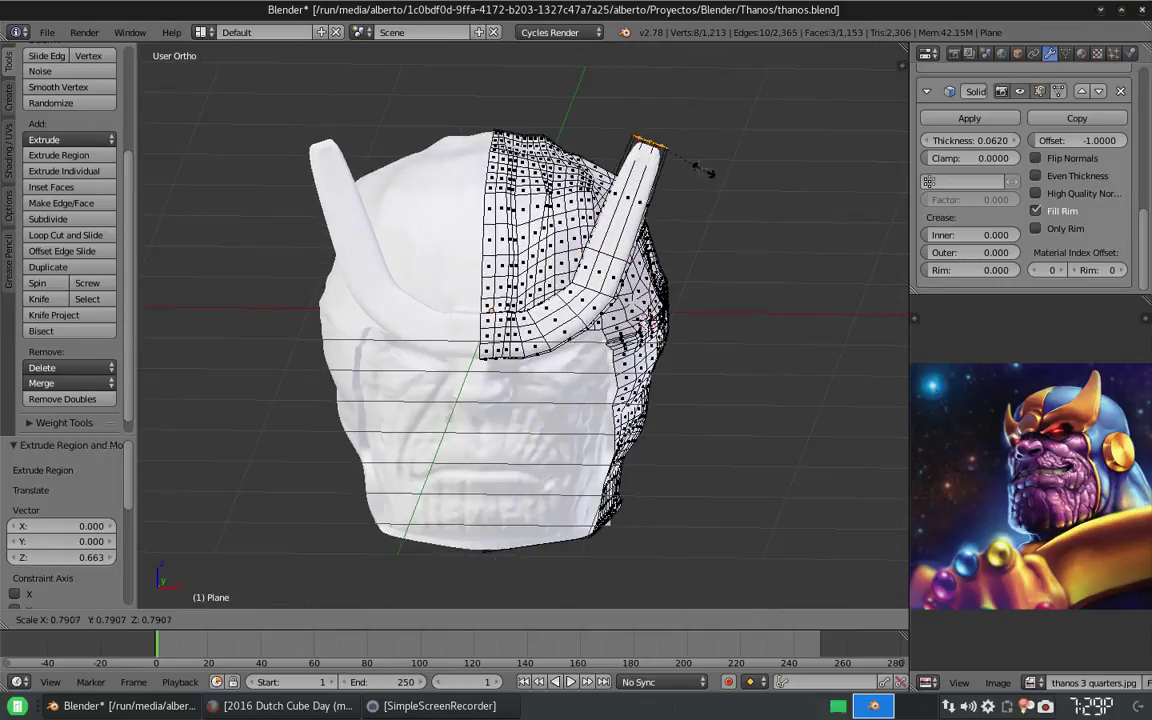
click(656, 141)
middle_drag(656, 141, 378, 255)
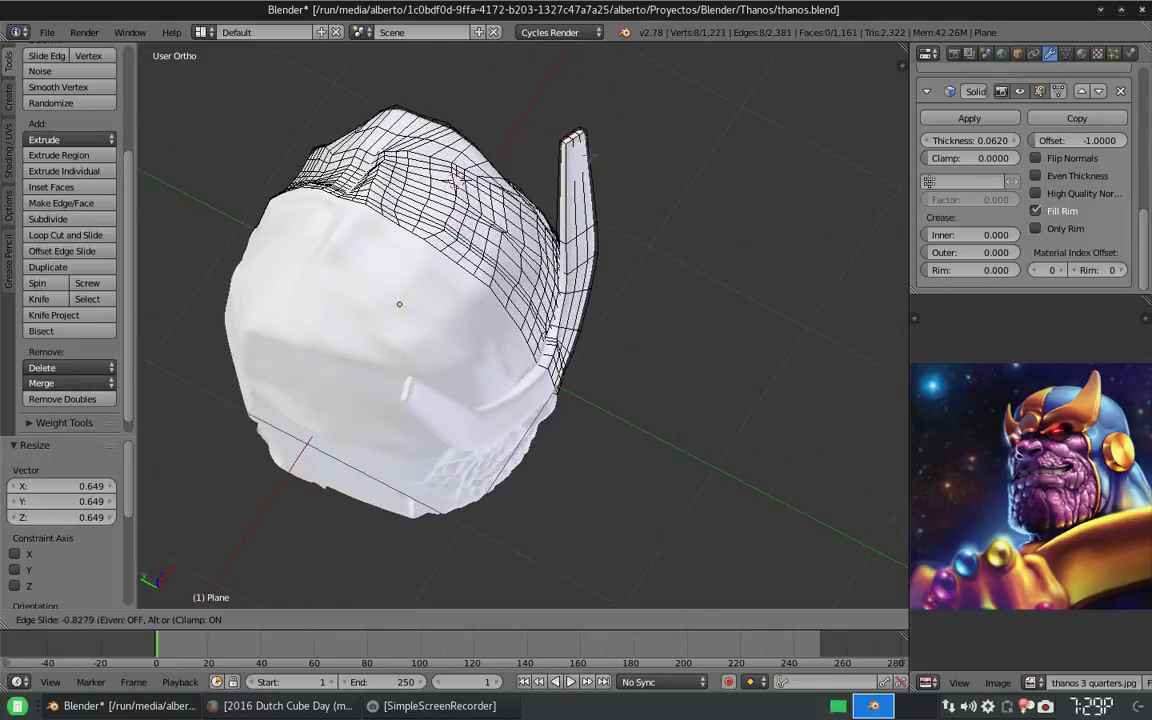
Inspect the finished horns in Object Mode from the front, then return to Edit Mode.
key(Tab)
mouse_move(450, 420)
middle_down()
mouse_move(577, 295)
mouse_move(527, 314)
mouse_move(597, 257)
middle_up()
scroll(425, 310, up, 2)
key(Tab)
scroll(425, 310, down, 5)
scroll(390, 400, up, 4)
scroll(1010, 197, up, 3)
Add a circle mesh for the forehead disc and move it along Y.
key(shift+a)
click(696, 300)
key(g)
key(y)
click(696, 260)
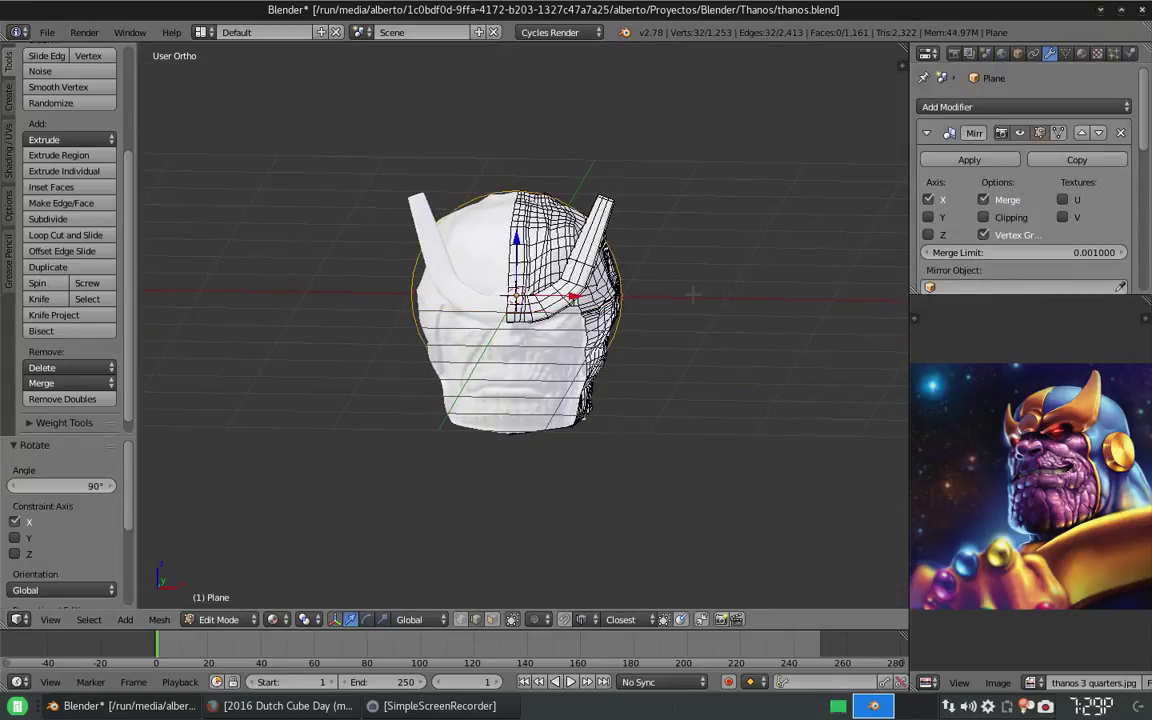
Scale the circle down and set it slightly back along Y on the brow.
middle_drag(696, 260, 650, 230)
scroll(650, 230, up, 2)
key(s)
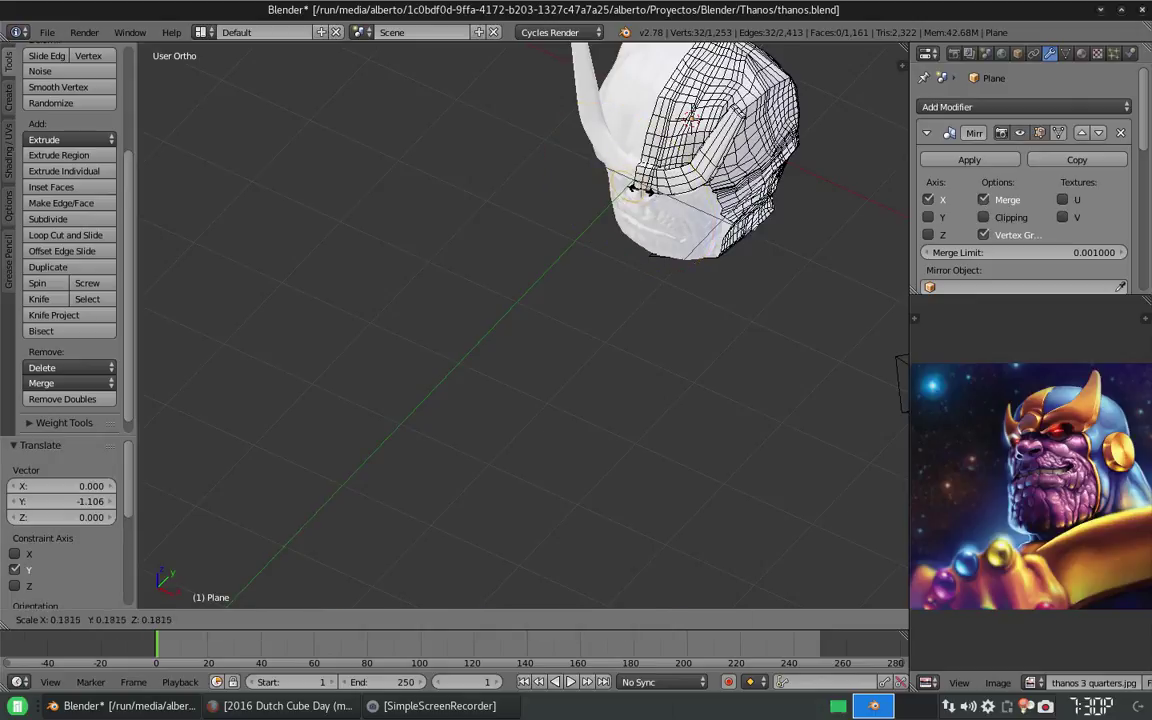
key(y)
key(Return)
key(KP_Decimal)
scroll(520, 320, up, 5)
key(g)
key(Return)
scroll(494, 389, down, 4)
middle_drag(440, 389, 494, 389)
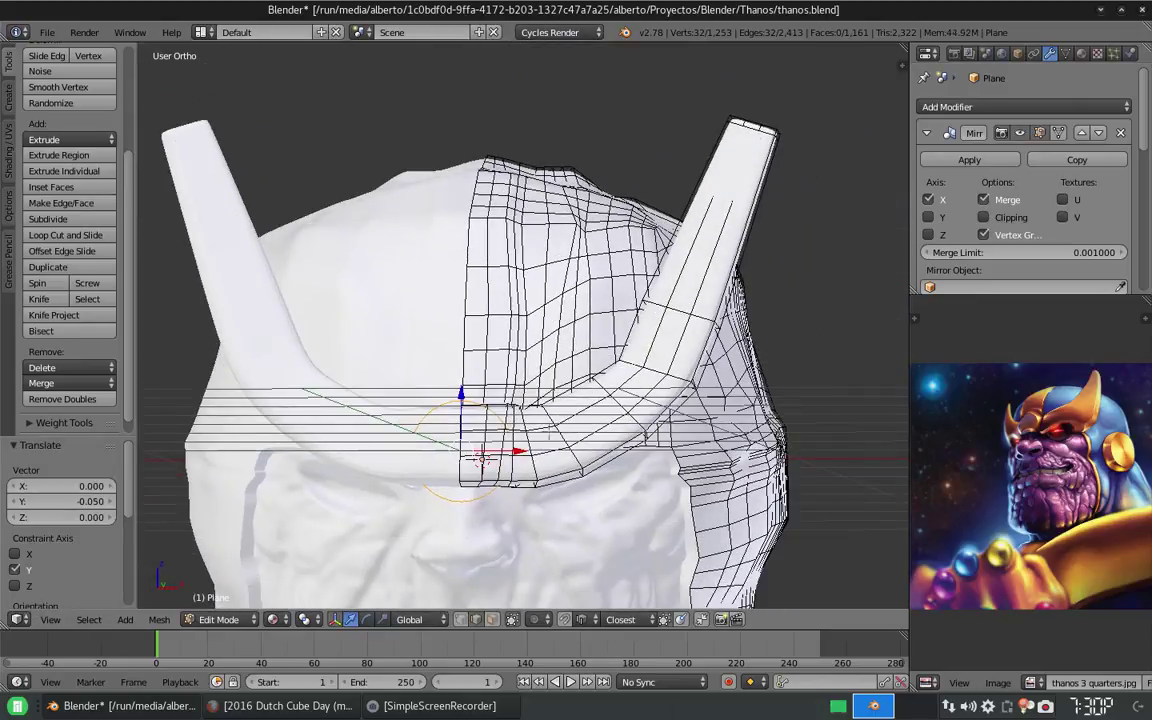
Move the ring along Y and extrude it outward from the helmet surface.
middle_drag(520, 330, 600, 330)
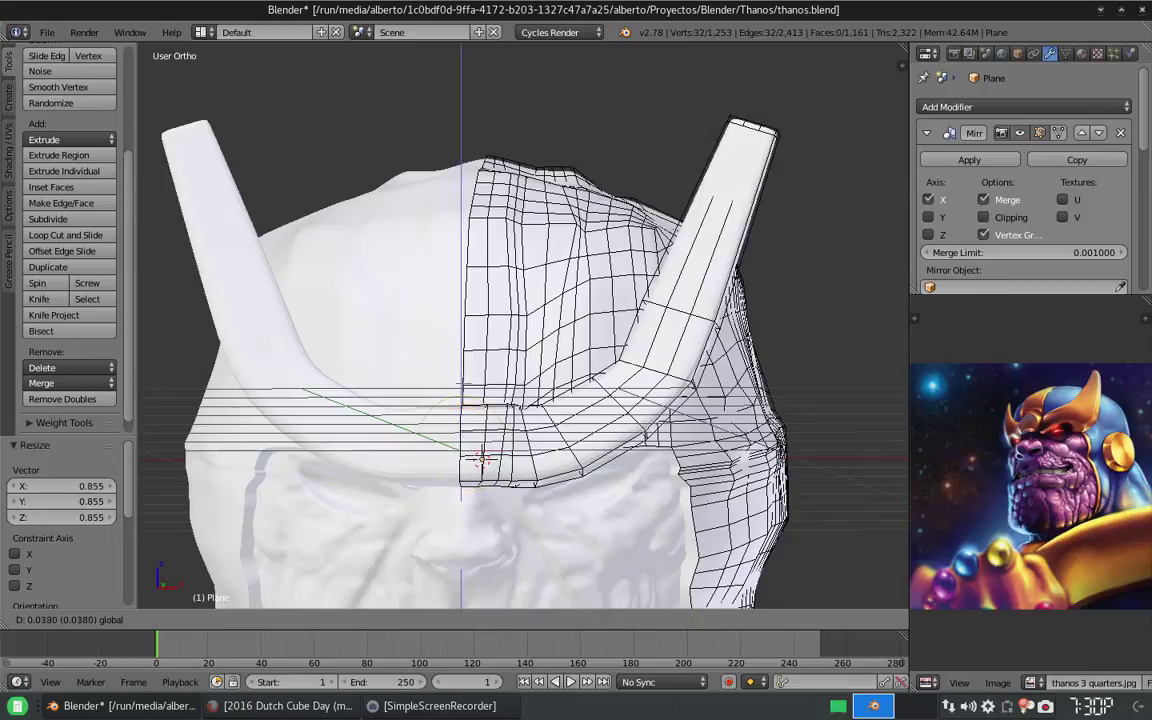
scroll(520, 330, down, 2)
key(Tab)
key(Tab)
middle_drag(520, 330, 470, 330)
scroll(580, 330, up, 4)
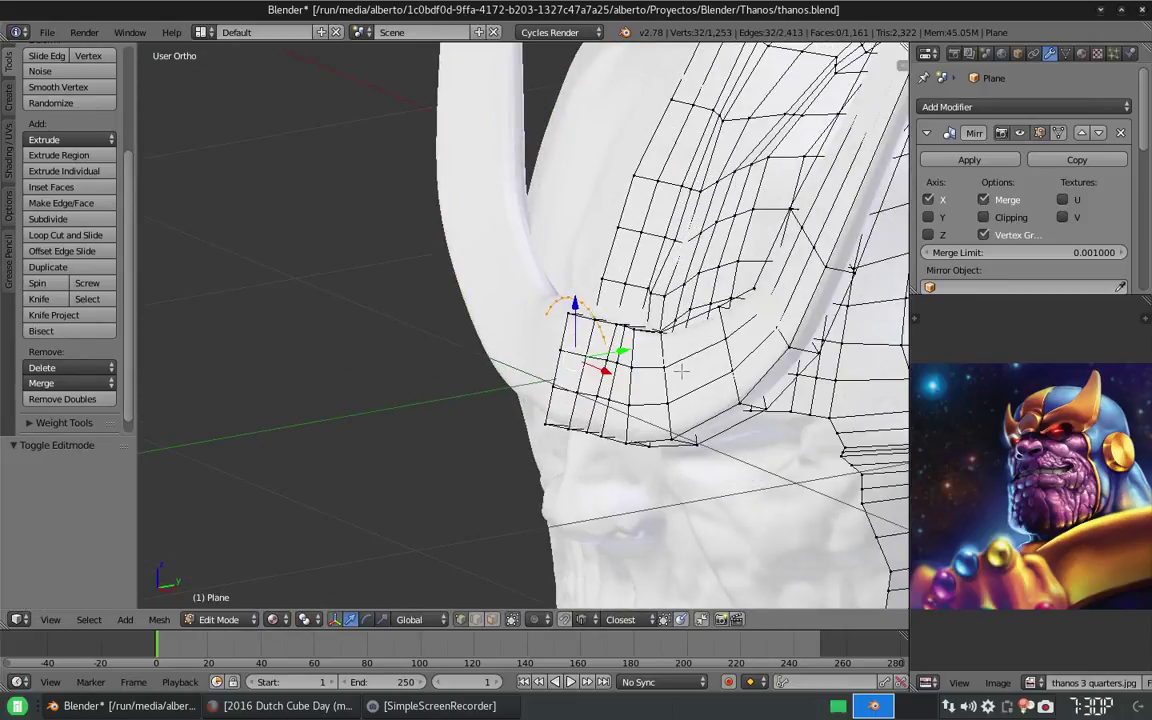
key(g)
key(y)
key(Return)
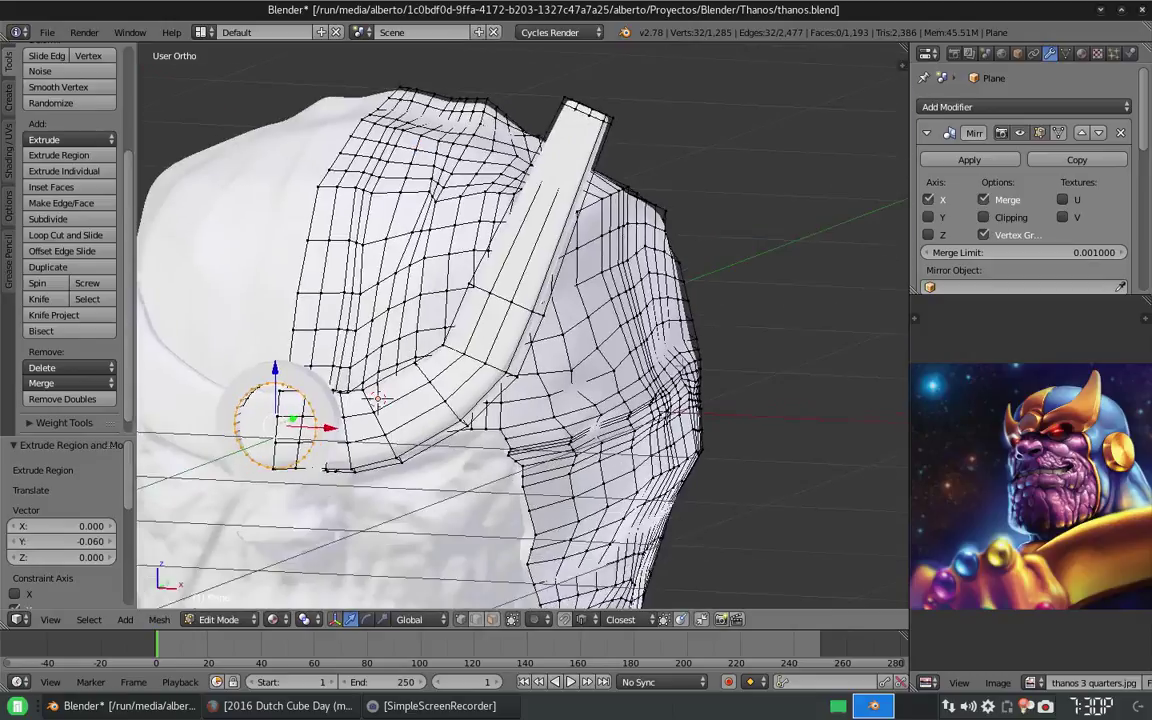
middle_drag(600, 380, 500, 380)
scroll(420, 305, up, 3)
Extrude the ring again, shrink it inward, and merge it at the centre with Alt+M.
key(e)
key(s)
click(477, 323)
key(alt+m)
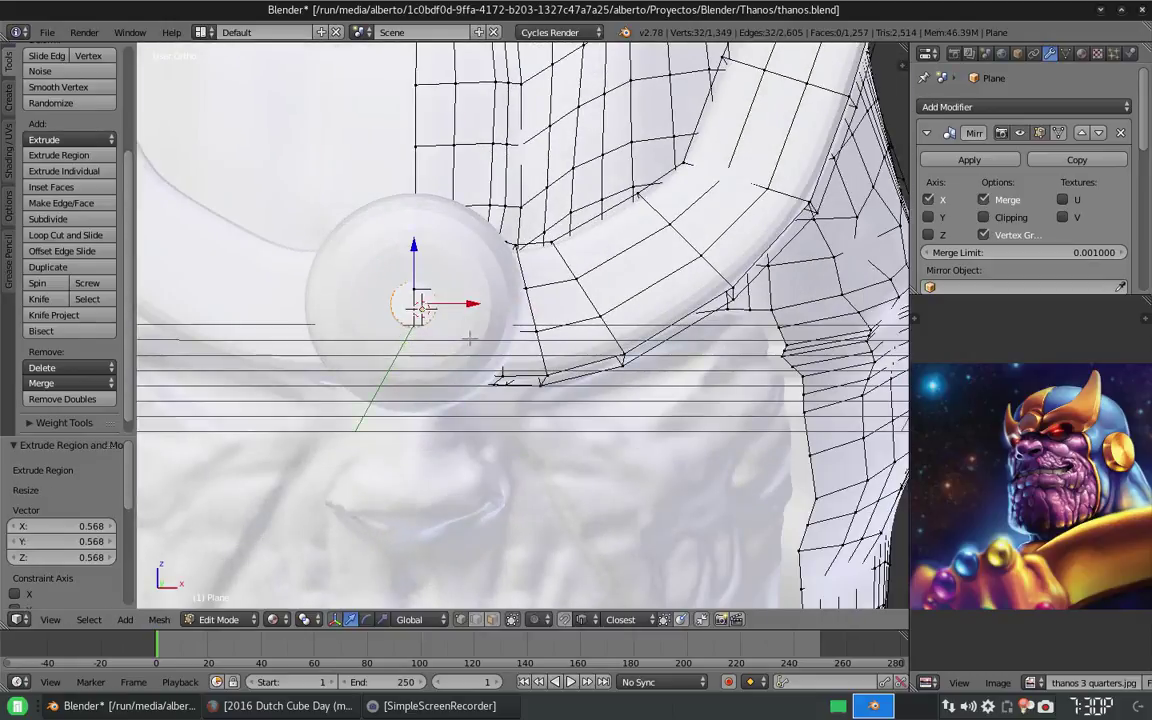
click(477, 323)
scroll(477, 323, down, 2)
middle_drag(477, 323, 531, 349)
scroll(531, 349, up, 3)
Select the whole disc as linked, push it along Y and tilt it around X onto the forehead.
key(Tab)
key(Tab)
key(g)
key(y)
key(ctrl+l)
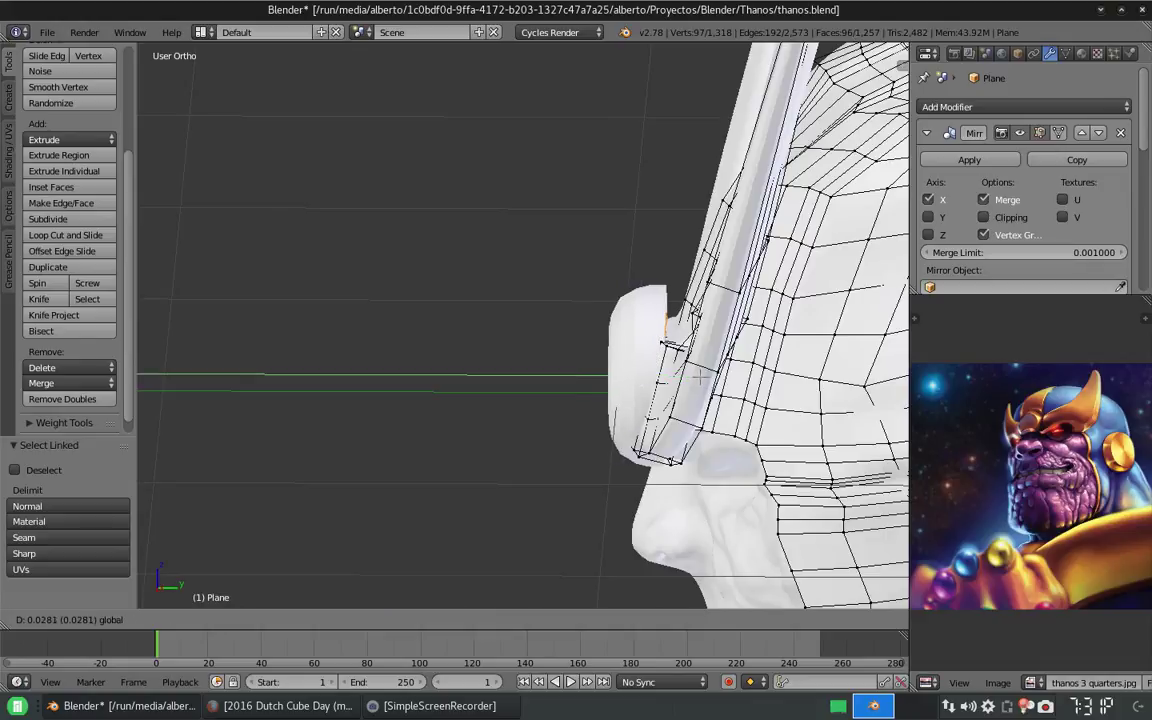
click(703, 376)
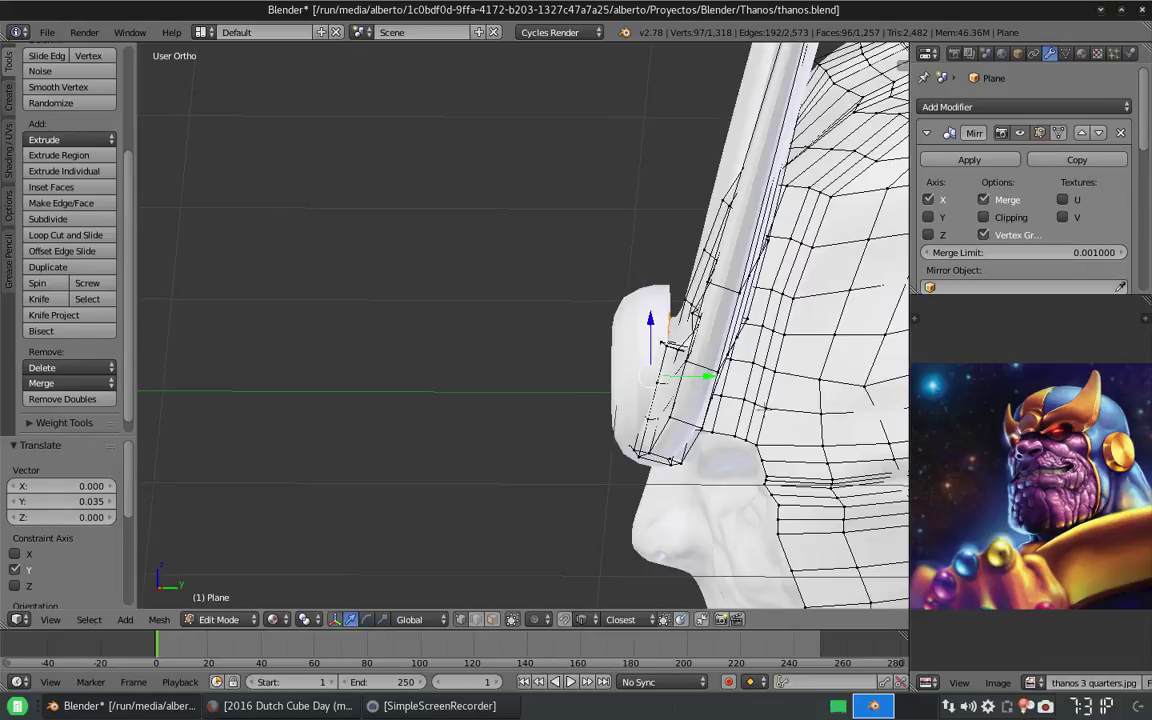
click(715, 408)
key(Return)
key(KP_Decimal)
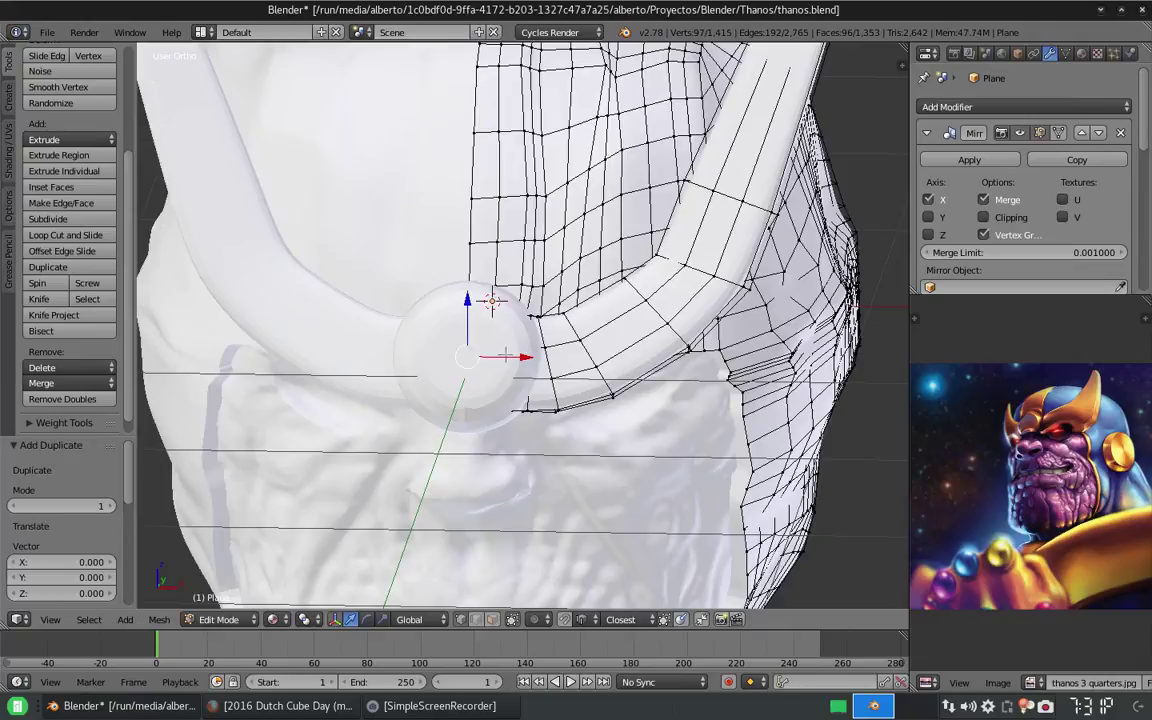
Duplicate the forehead disc, rotate the copy 90° on Z, and move it along X to the head's side.
key(x)
click(782, 393)
text(rz90)
key(Return)
key(KP_1)
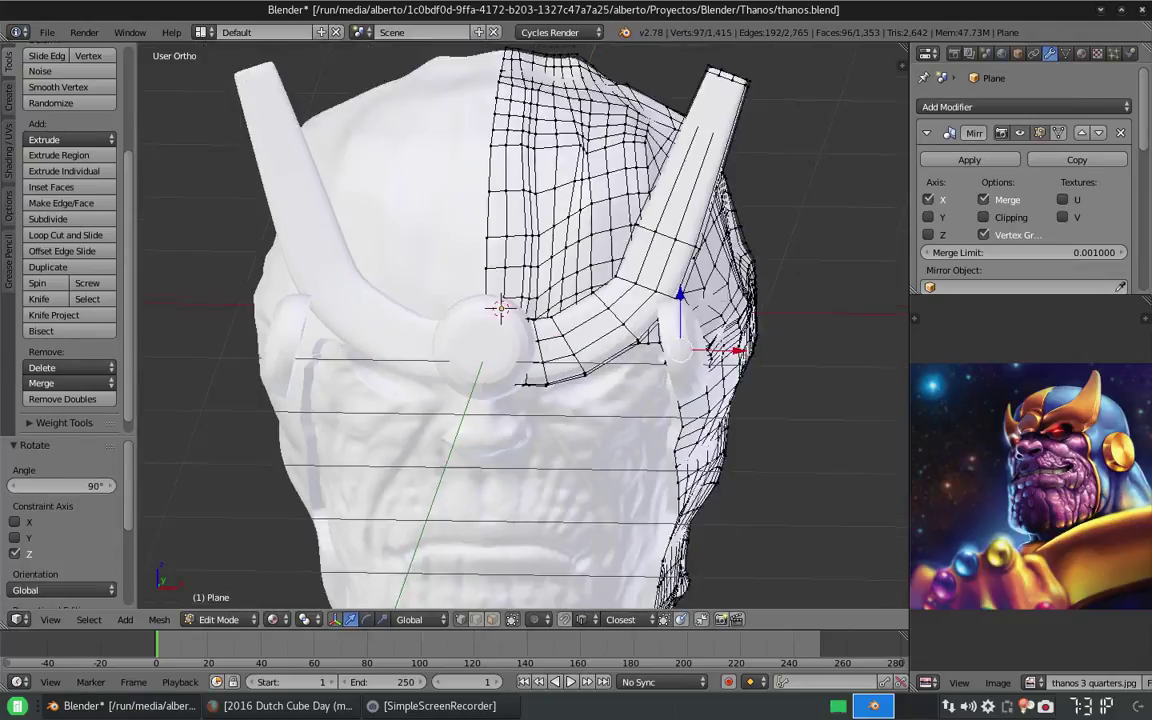
key(g)
key(x)
click(463, 310)
middle_drag(463, 310, 560, 320)
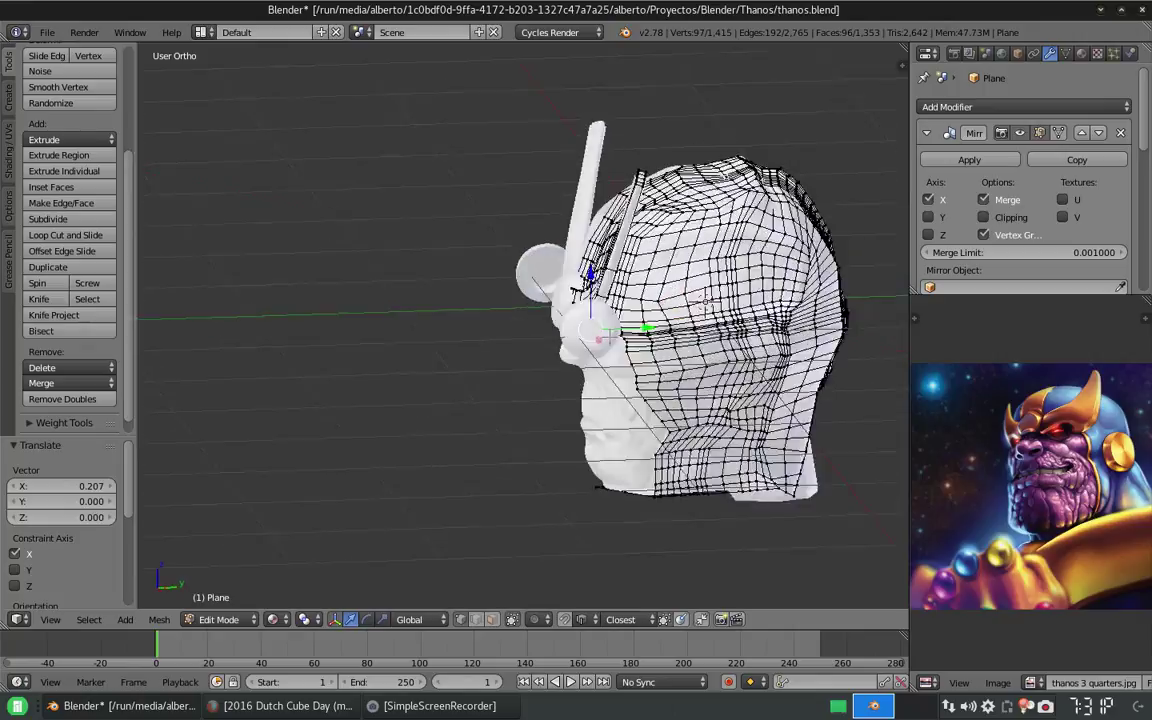
scroll(560, 320, up, 3)
Move the disc copy along Y so it sits over the ear.
key(g)
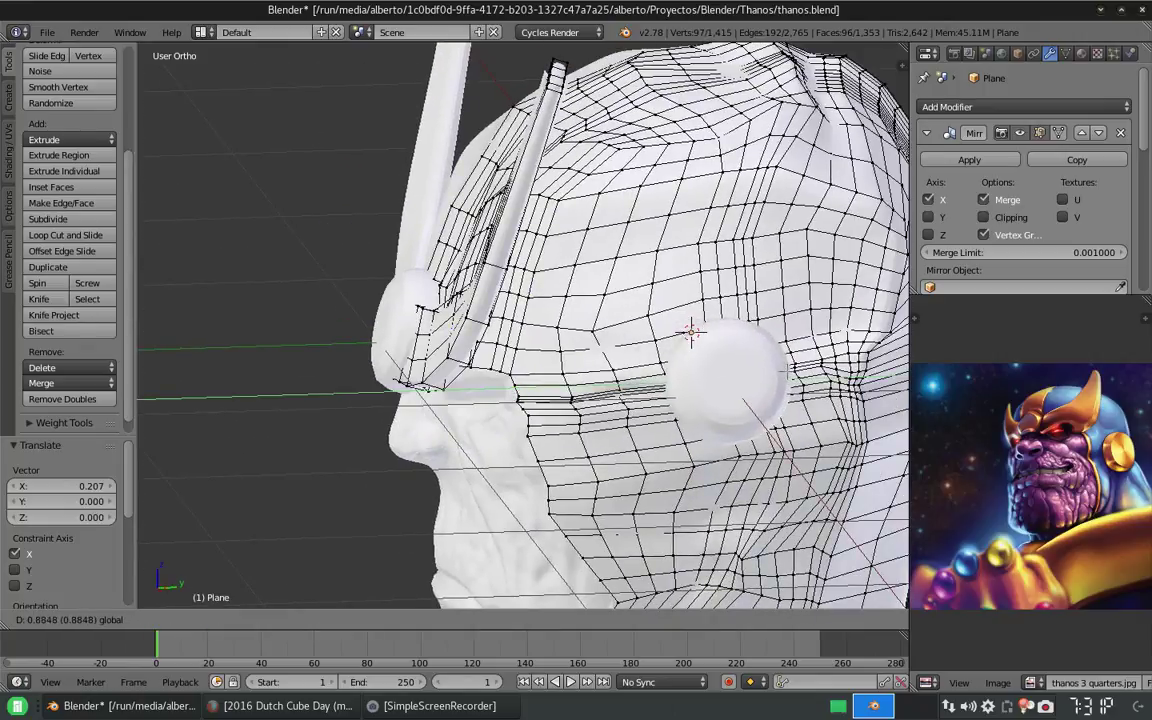
click(762, 375)
key(KP_1)
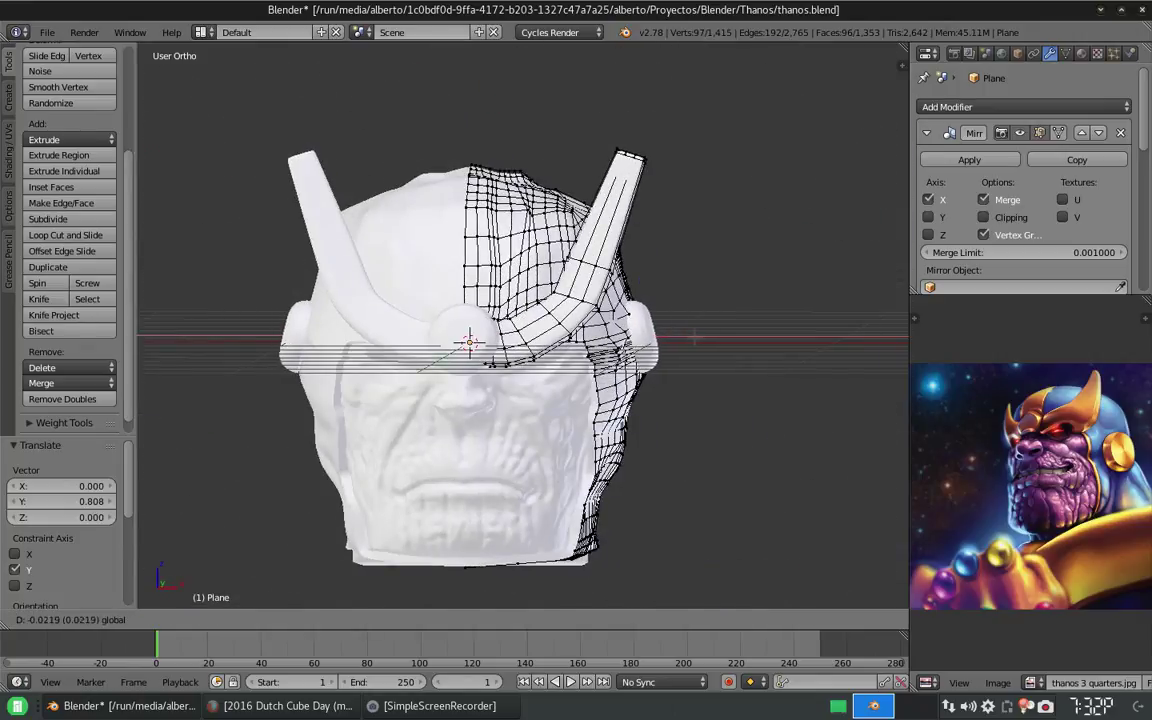
key(Escape)
mouse_move(720, 392)
middle_down()
mouse_move(555, 360)
mouse_move(665, 351)
mouse_move(527, 334)
mouse_move(481, 219)
middle_up()
scroll(555, 360, up, 2)
key(KP_1)
Nudge a helmet vertex -0.016 along Y.
key(Tab)
scroll(665, 351, down, 2)
scroll(665, 351, up, 3)
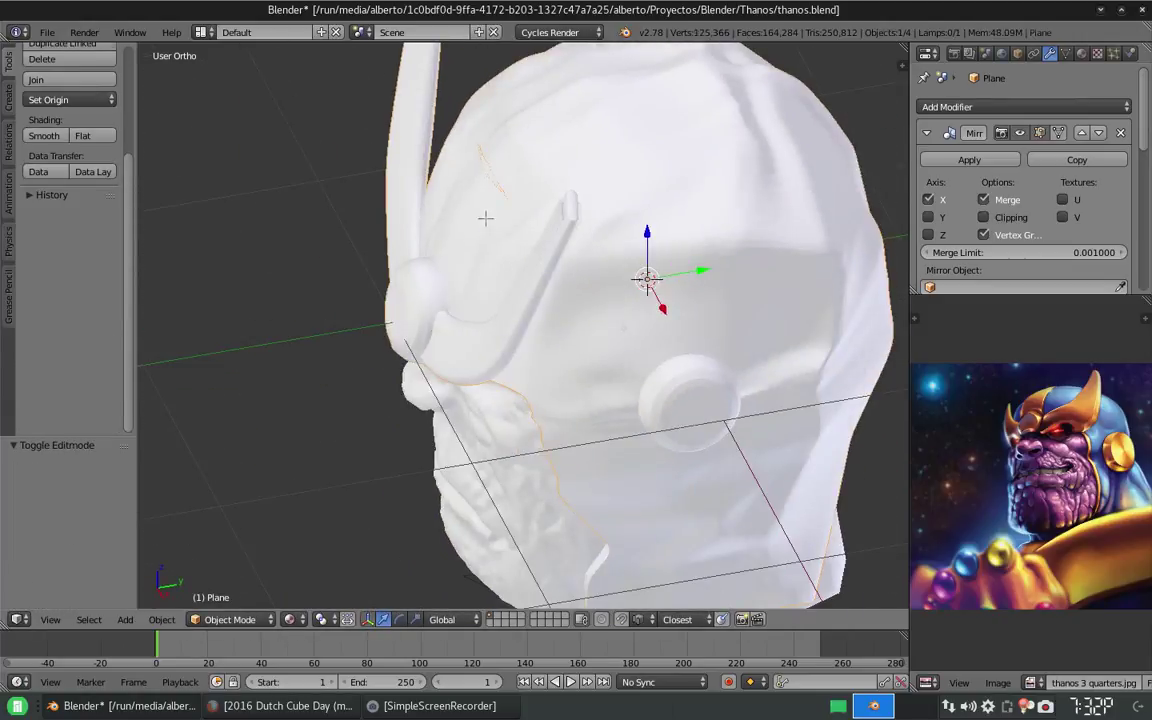
key(Tab)
scroll(481, 219, up, 2)
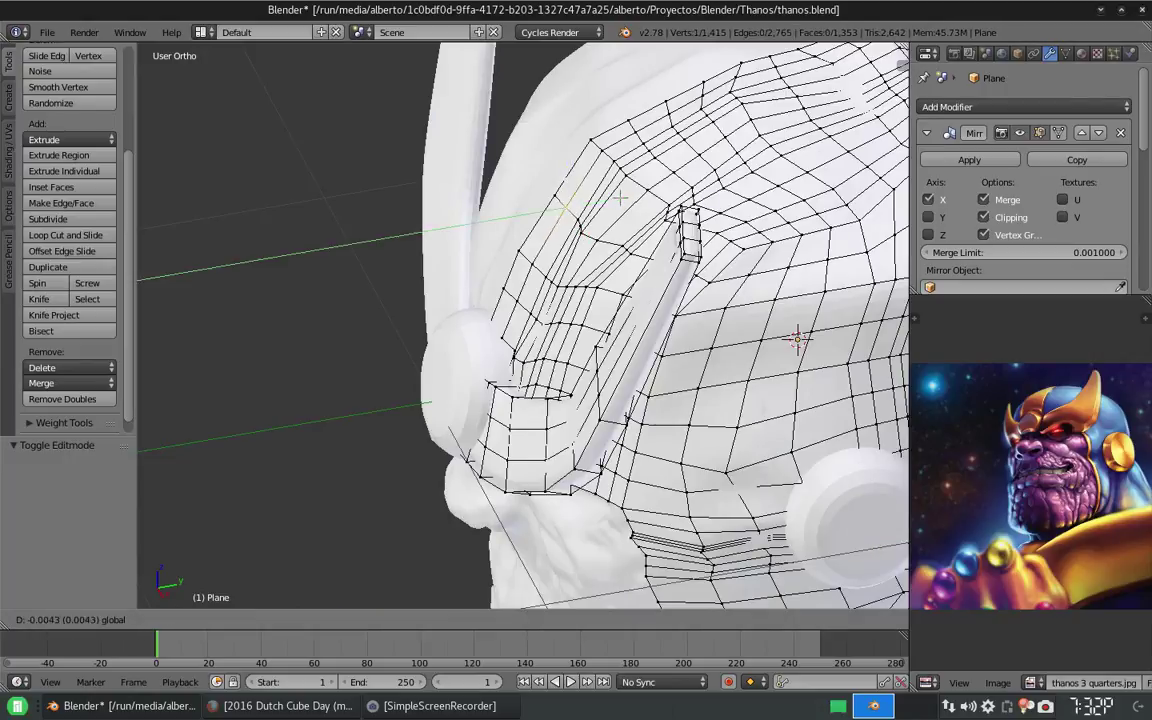
click(620, 198)
click(605, 225)
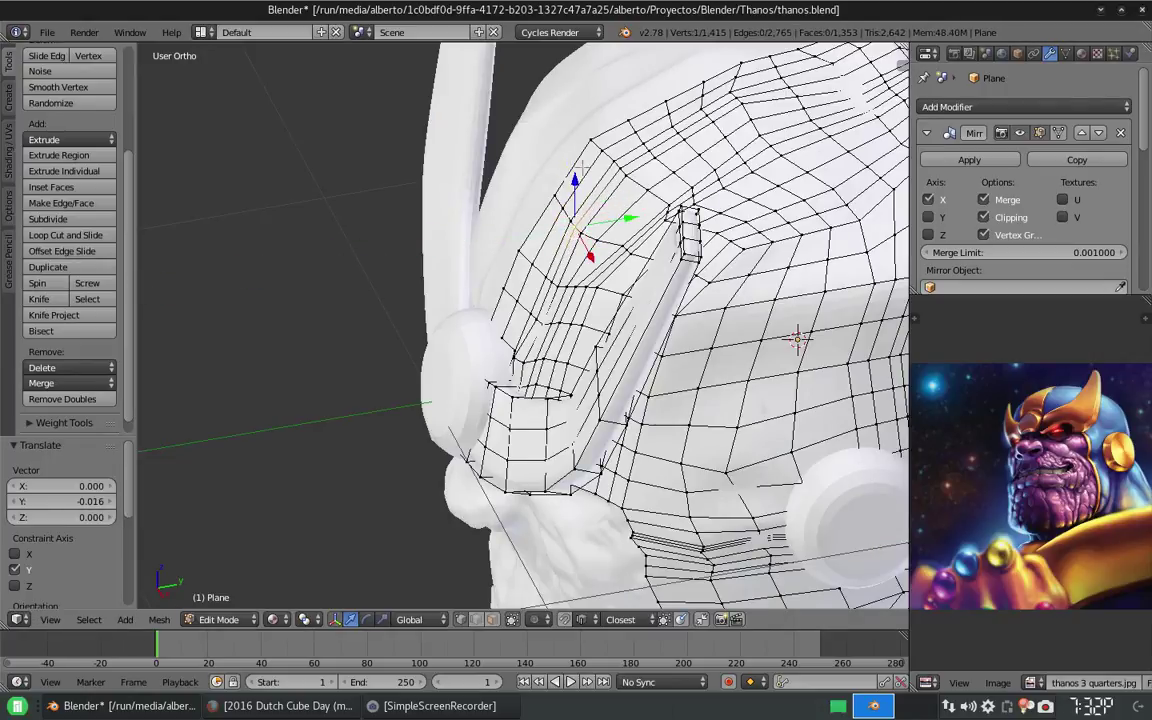
mouse_move(590, 213)
middle_down()
mouse_move(562, 195)
mouse_move(560, 260)
middle_up()
Return to Object Mode, view the head from the front, and save thanos.blend.
key(Tab)
scroll(560, 260, down, 2)
scroll(682, 222, up, 4)
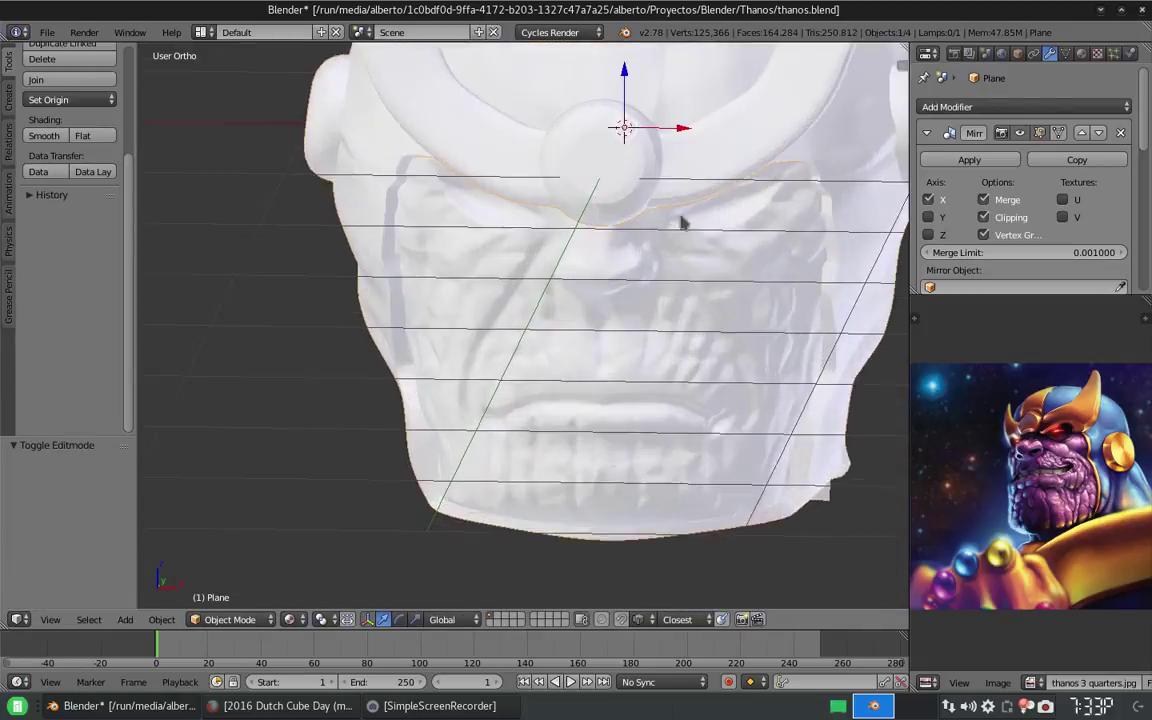
middle_drag(682, 222, 484, 341)
scroll(484, 341, down, 2)
key(ctrl+s)
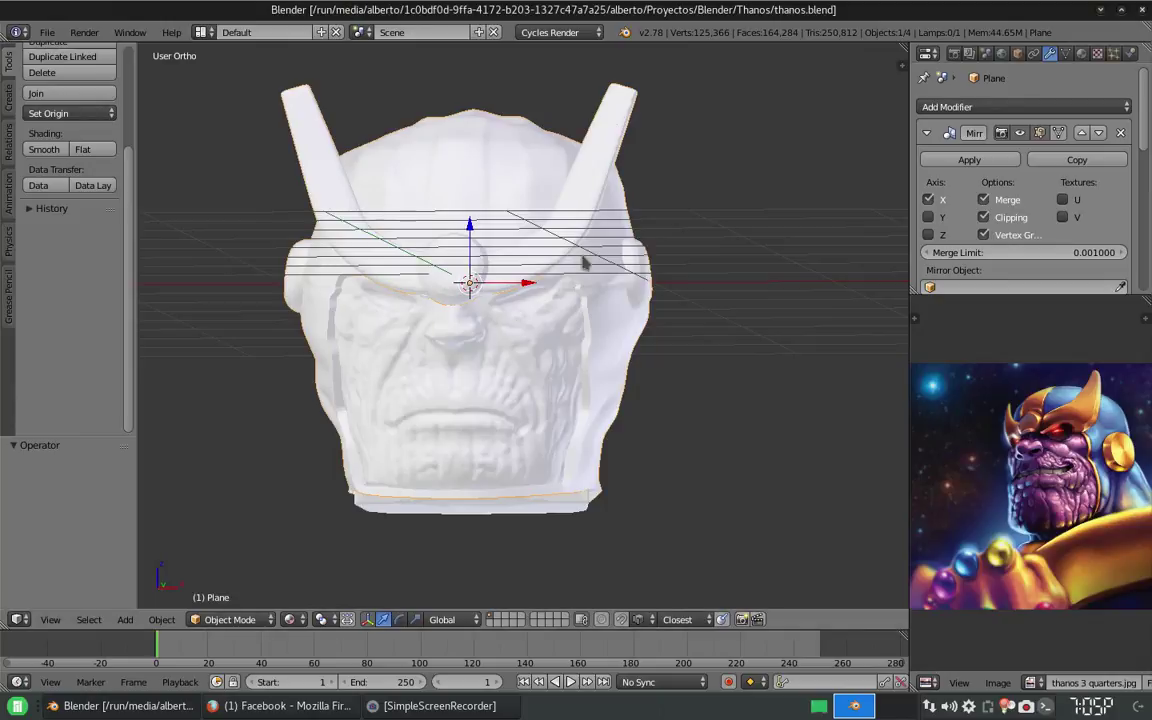
Switch the viewport to Solid shading with the view properties sidebar showing.
middle_drag(585, 262, 609, 265)
key(t)
key(n)
click(289, 619)
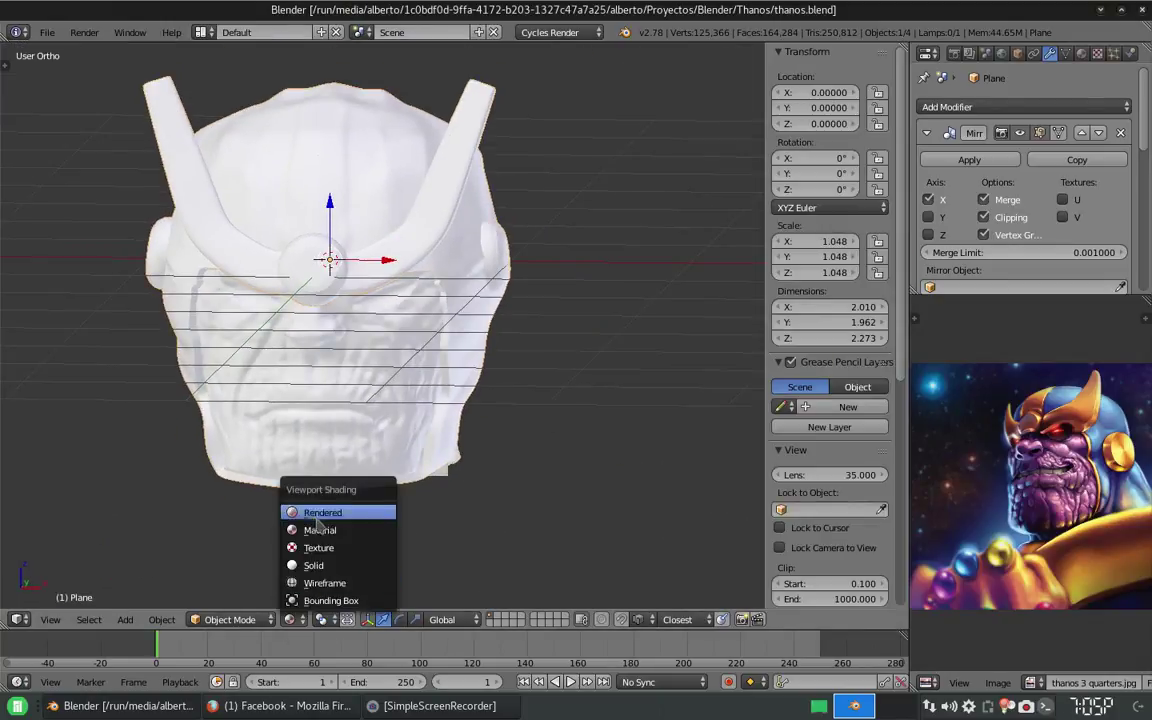
click(315, 548)
Turn on Matcap and settle on the soft pink matcap sphere after trying pink and red.
scroll(833, 405, down, 10)
click(779, 465)
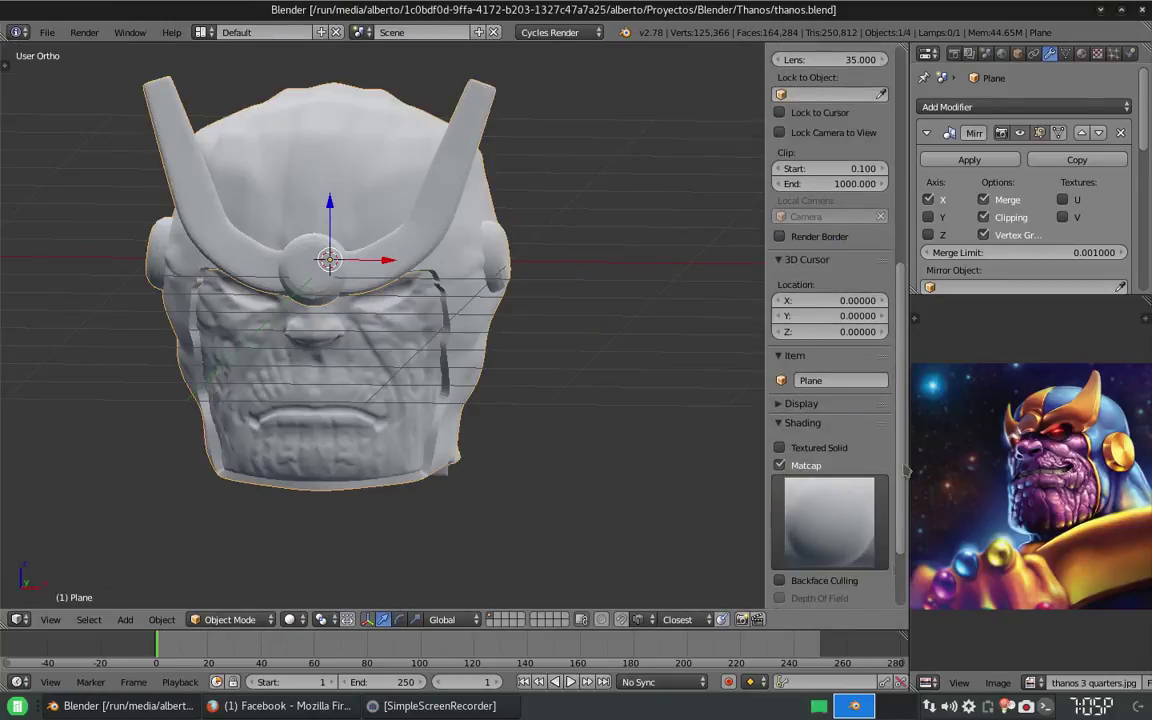
click(829, 520)
click(386, 170)
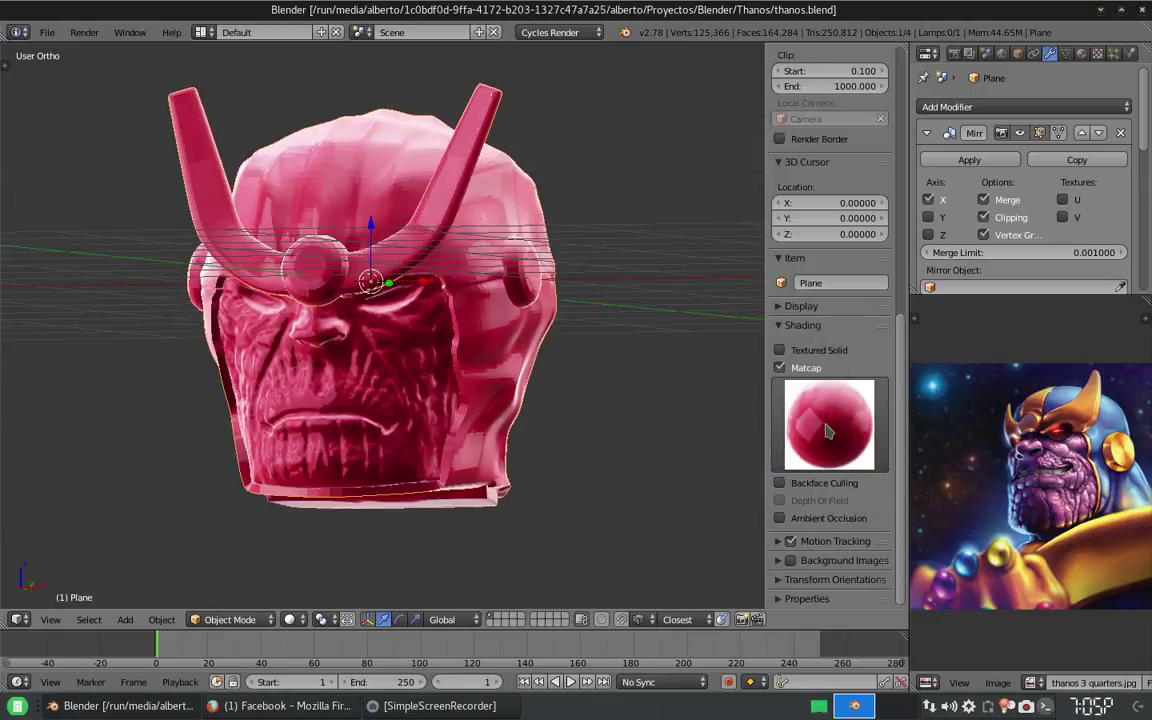
click(827, 430)
click(533, 261)
click(827, 430)
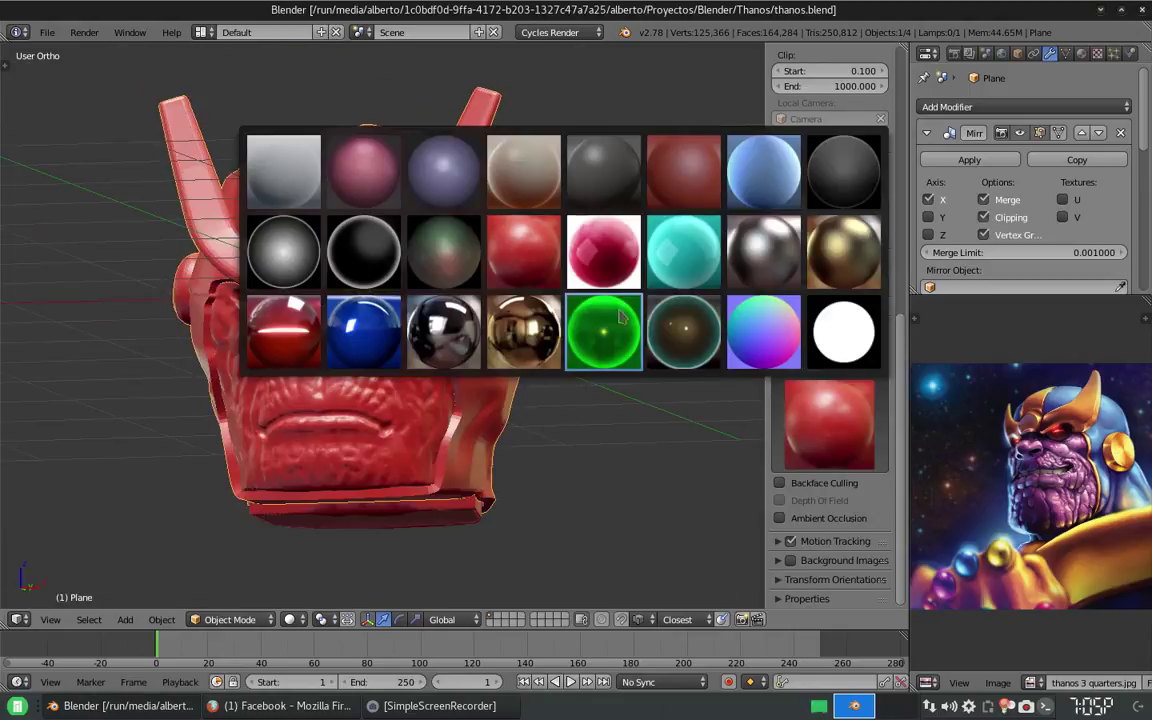
click(452, 261)
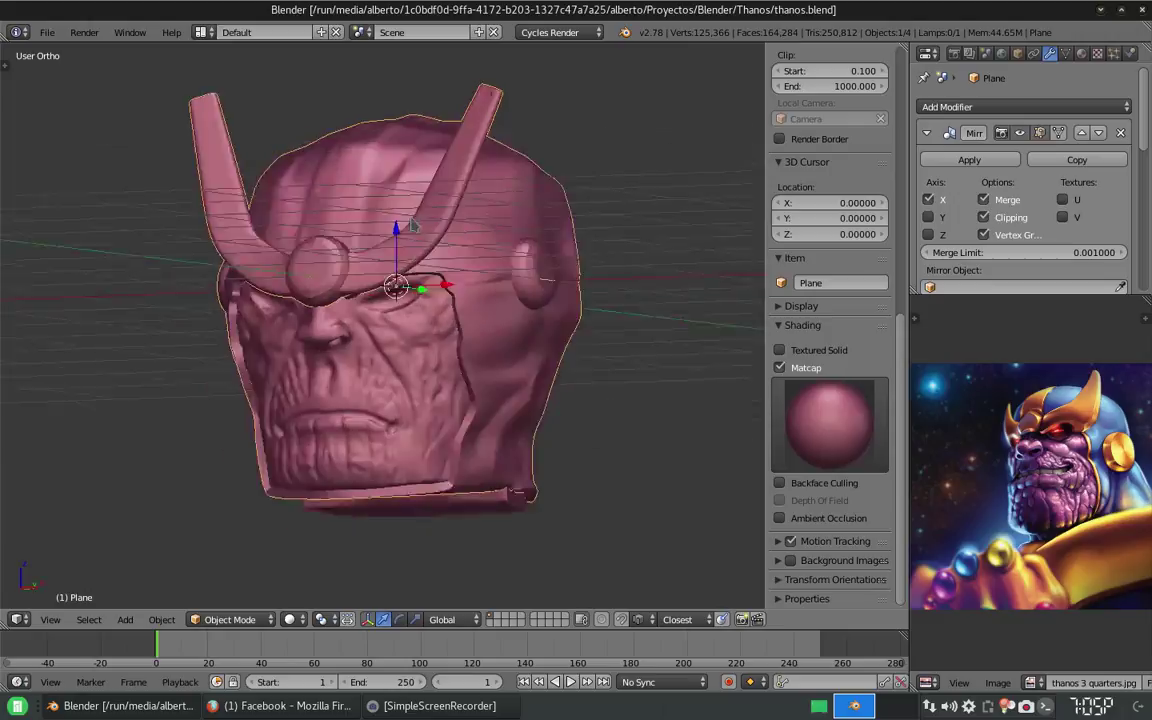
Apply Shade Smooth to the sculpted head.
key(t)
click(45, 149)
key(ctrl+z)
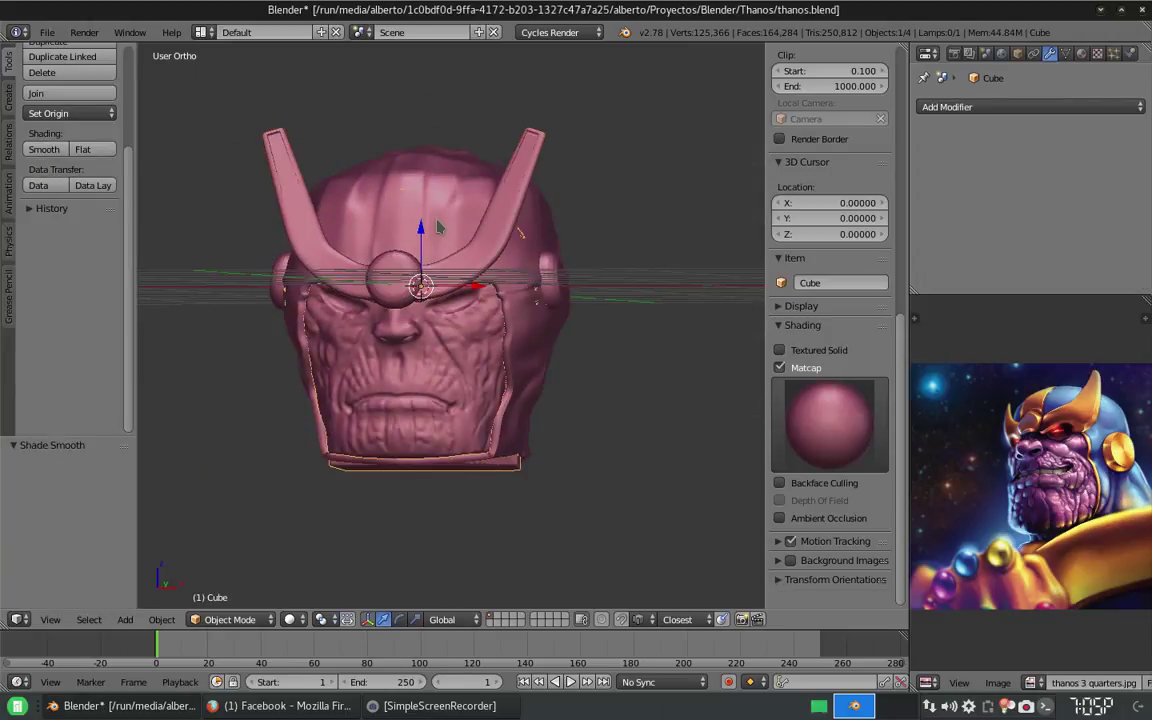
key(t)
Enable Ambient Occlusion in the viewport shading settings.
scroll(826, 345, up, 5)
scroll(826, 345, down, 4)
click(826, 345)
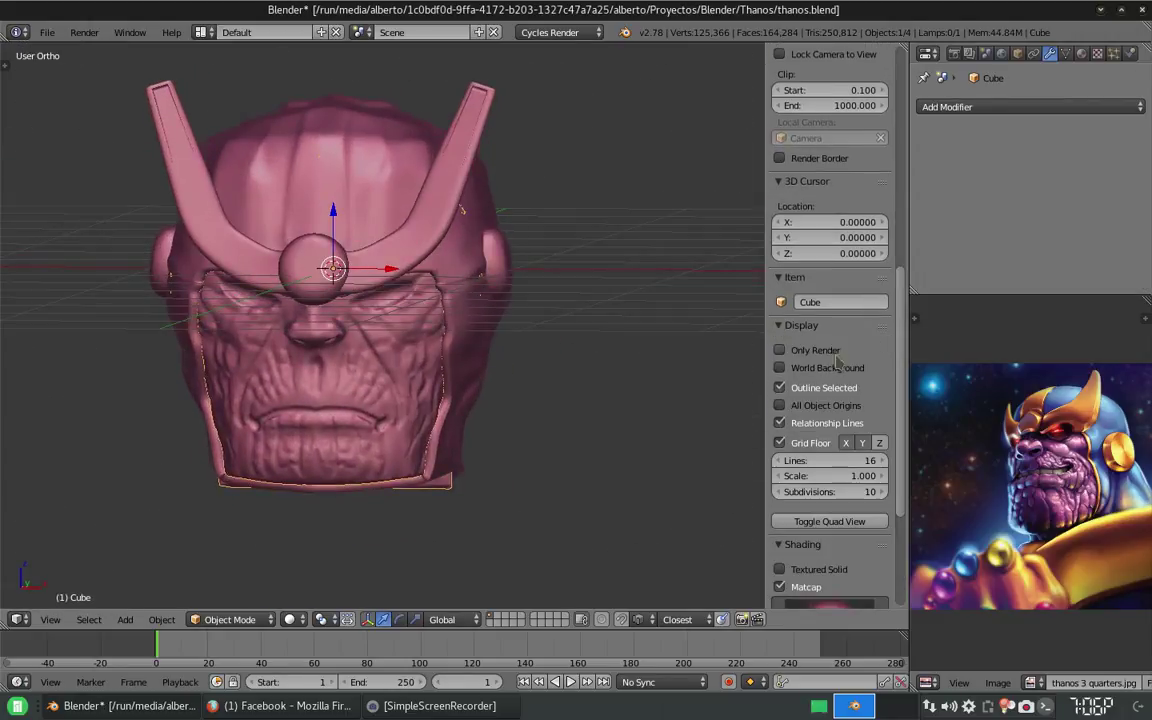
mouse_move(497, 319)
middle_down()
mouse_move(520, 300)
mouse_move(404, 299)
middle_up()
scroll(566, 309, down, 3)
scroll(404, 299, up, 5)
scroll(404, 299, down, 2)
click(801, 325)
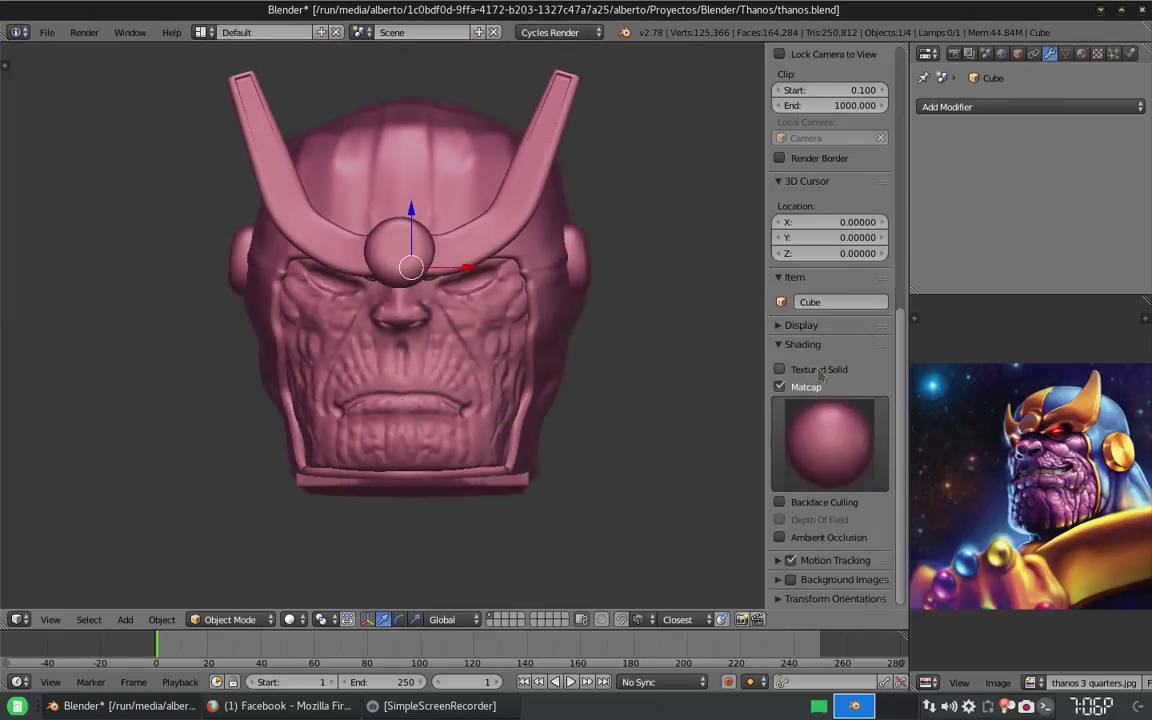
click(779, 537)
scroll(491, 337, up, 3)
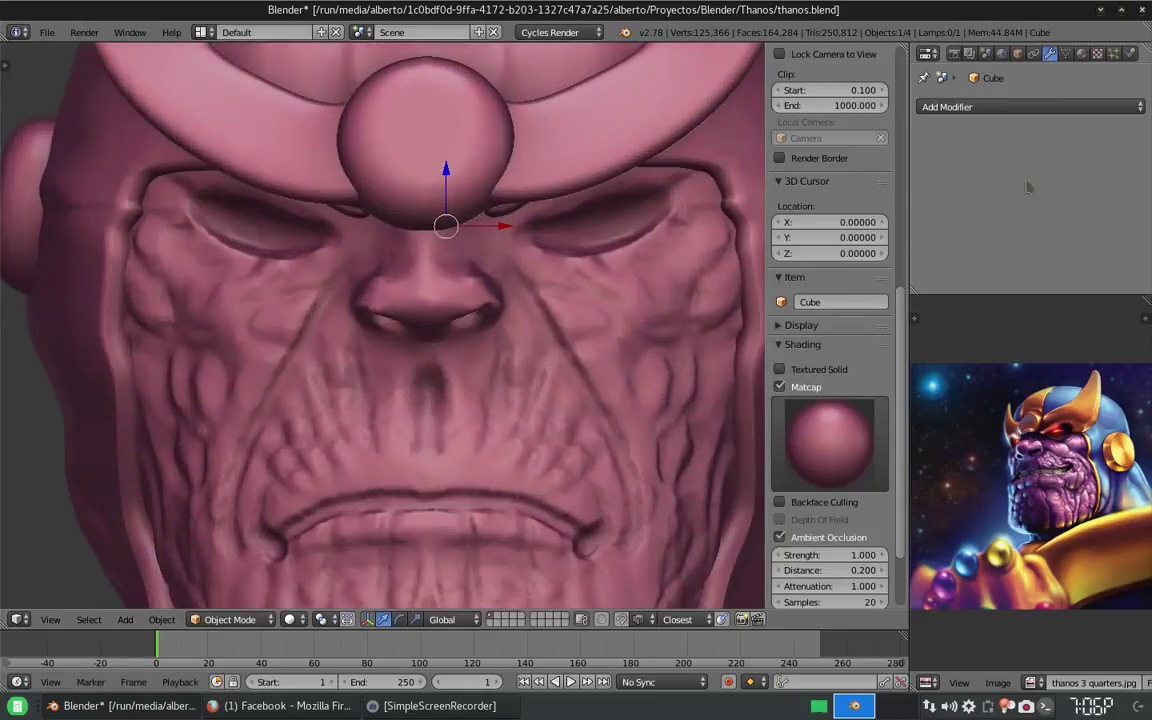
Select the helmet and set its Subdivision Surface viewport level to 3.
scroll(491, 337, up, 2)
right_click(491, 337)
scroll(1020, 200, down, 3)
scroll(1020, 200, down, 3)
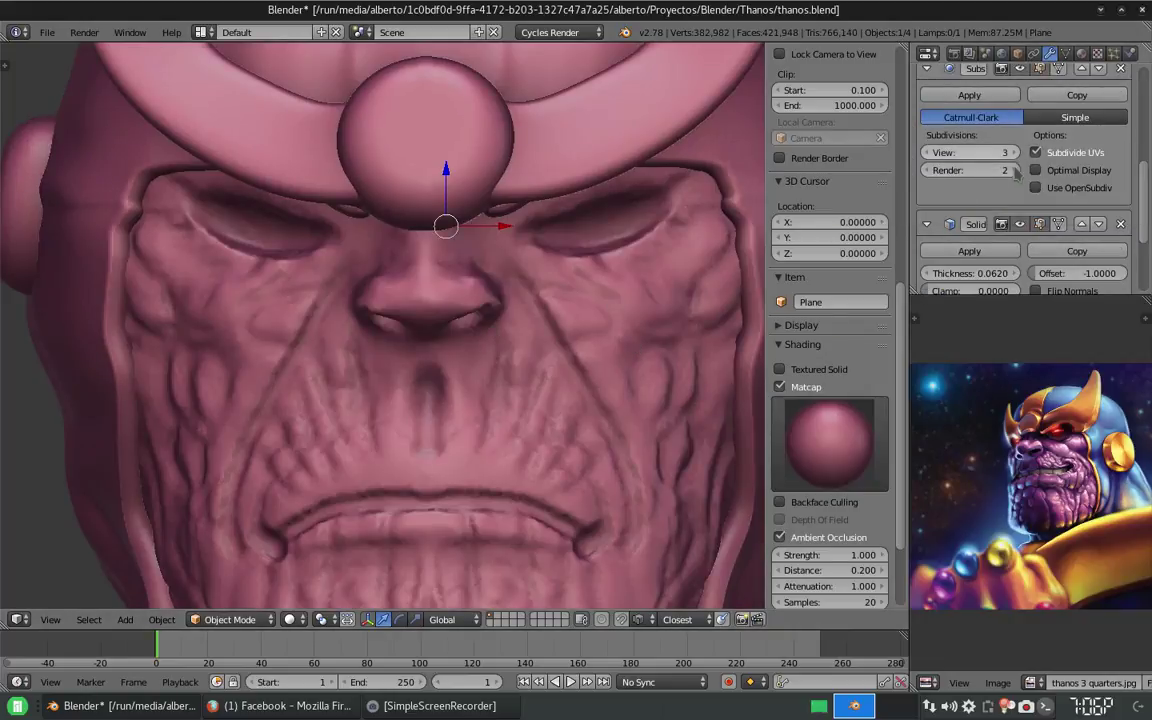
scroll(560, 290, down, 2)
scroll(530, 310, down, 3)
scroll(532, 300, down, 2)
Hide the sidebar and orbit to inspect the smoothed helmet from three-quarter angles.
middle_drag(532, 297, 313, 391)
mouse_move(410, 453)
middle_down()
mouse_move(494, 446)
mouse_move(497, 463)
middle_up()
key(n)
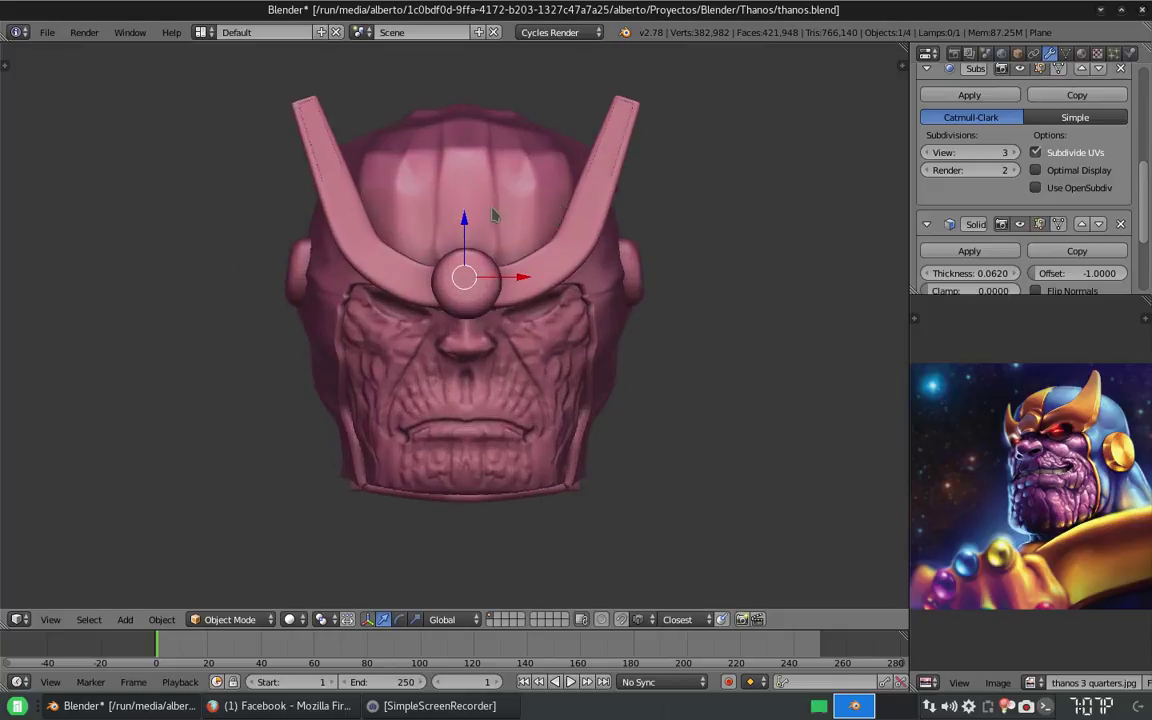
mouse_move(493, 215)
middle_down()
mouse_move(452, 279)
mouse_move(507, 265)
middle_up()
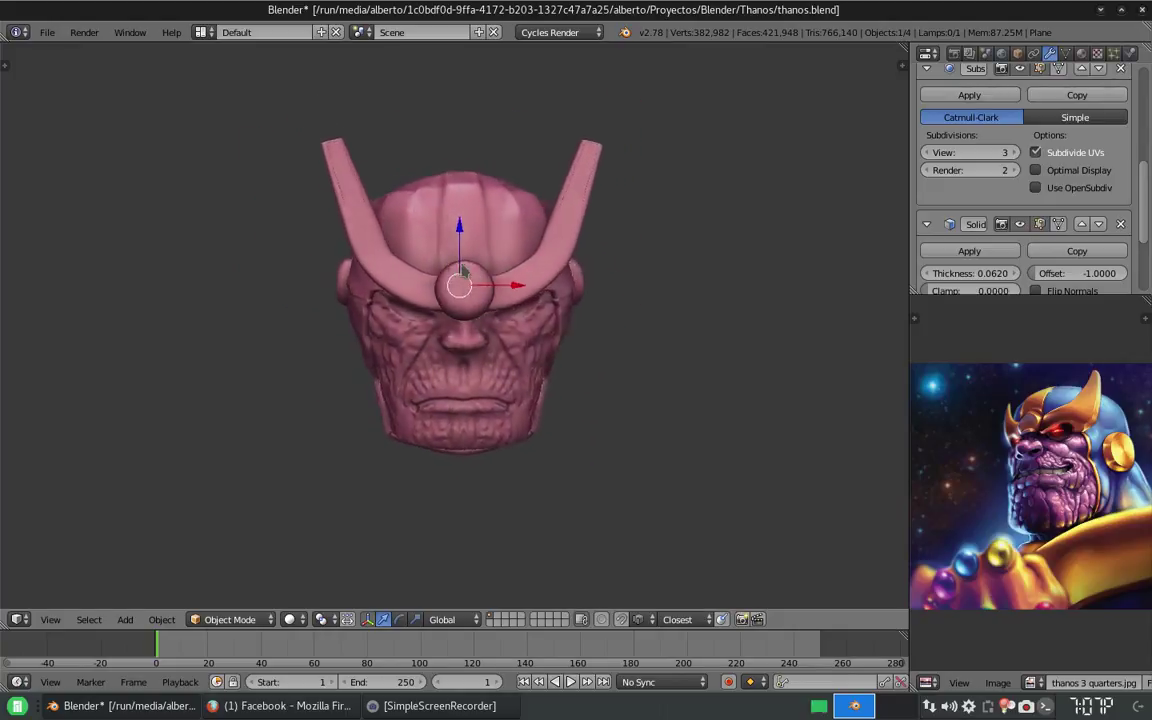